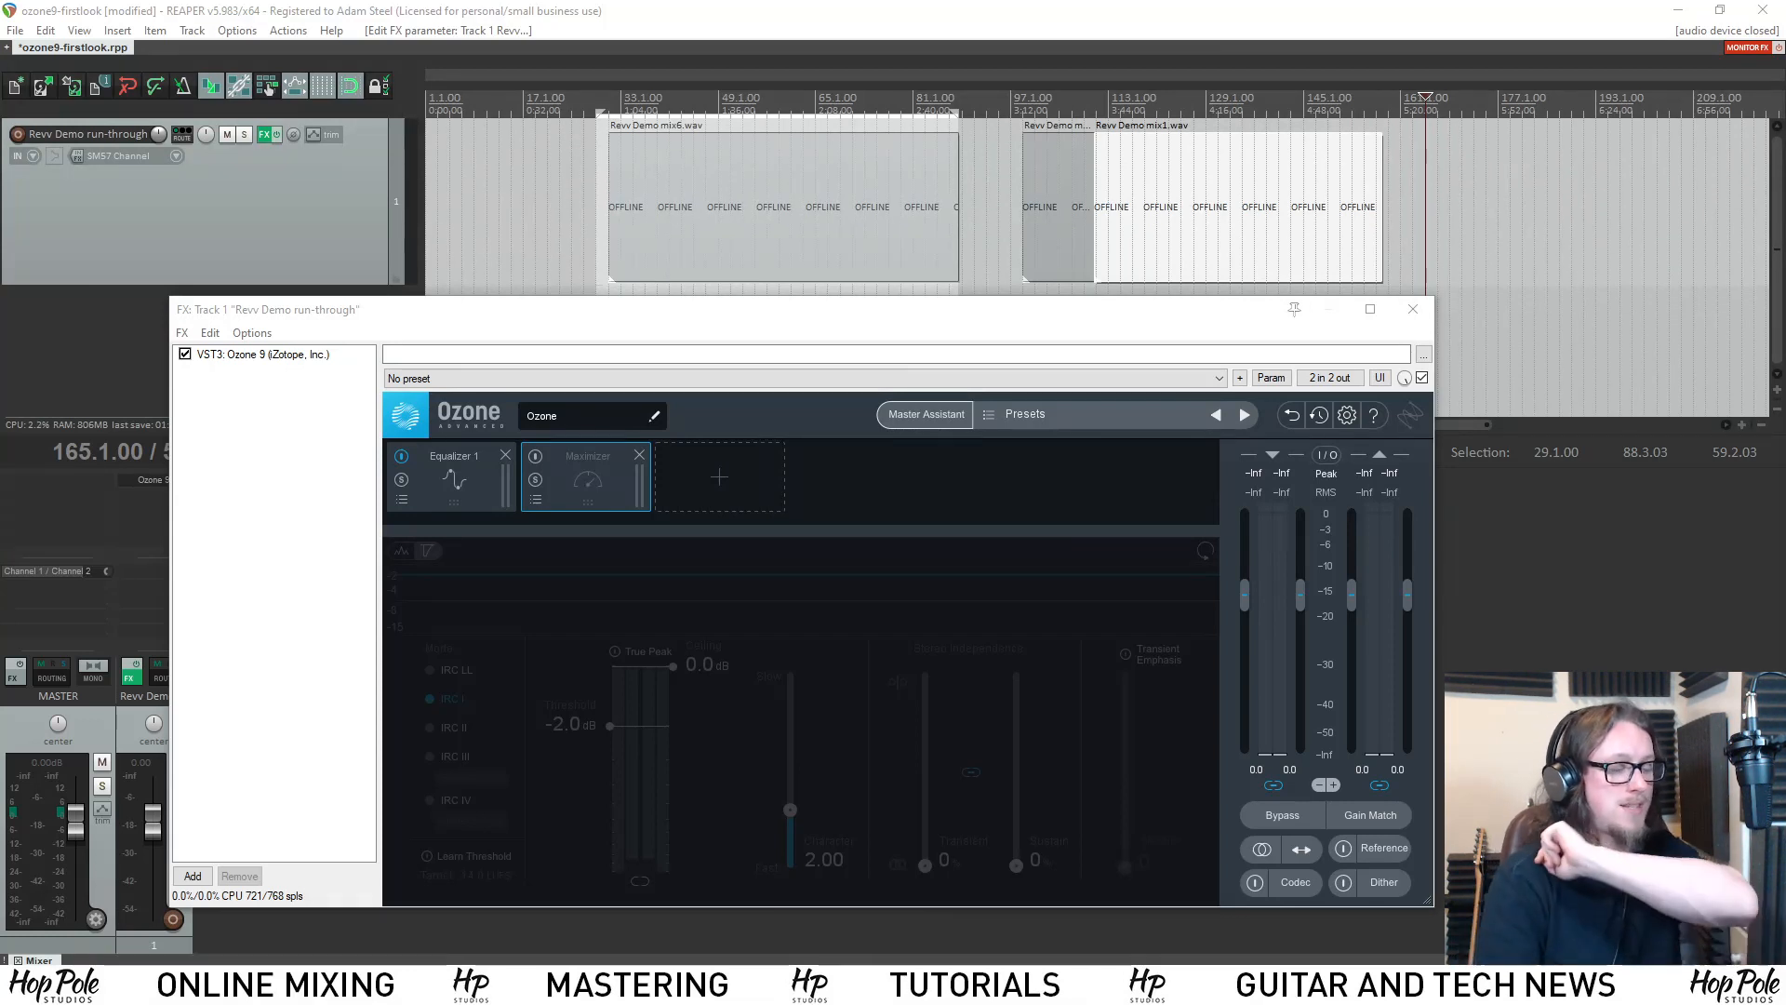
Move the edit cursor to measure 113.1.00 on the project timeline.
click(1110, 103)
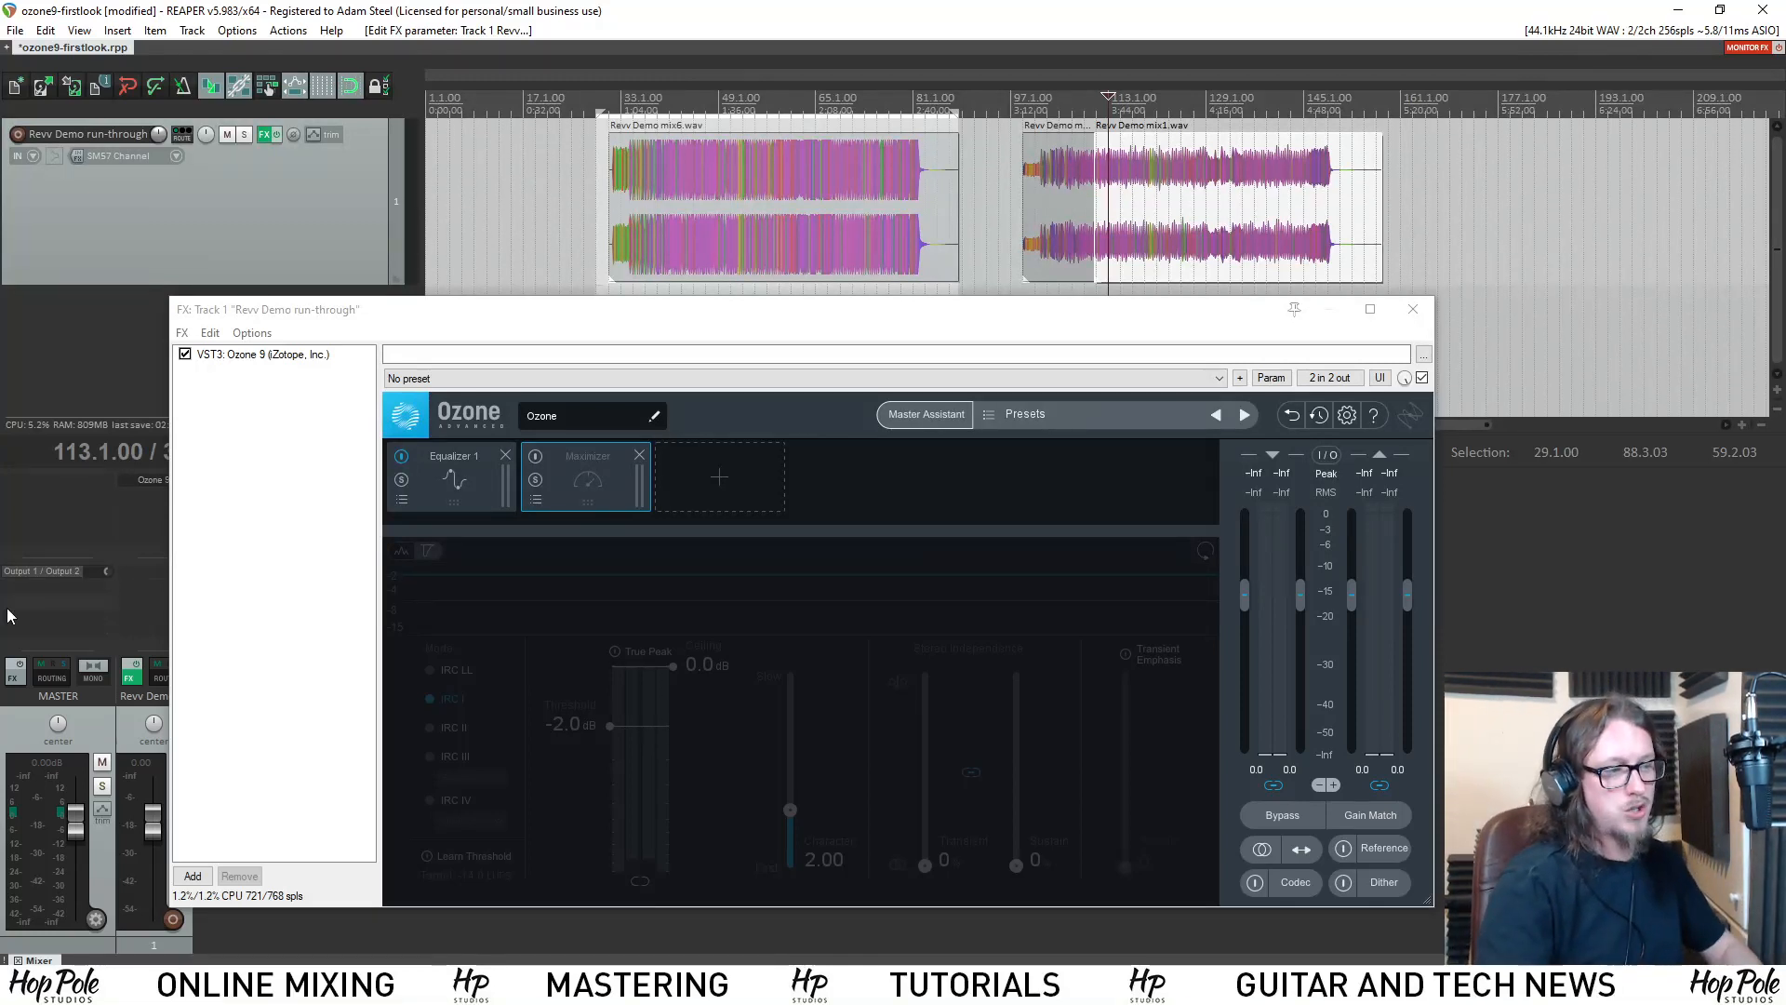
Add the Dynamics, Dynamic EQ, Low End Focus and Match EQ modules to the Ozone signal chain.
click(752, 465)
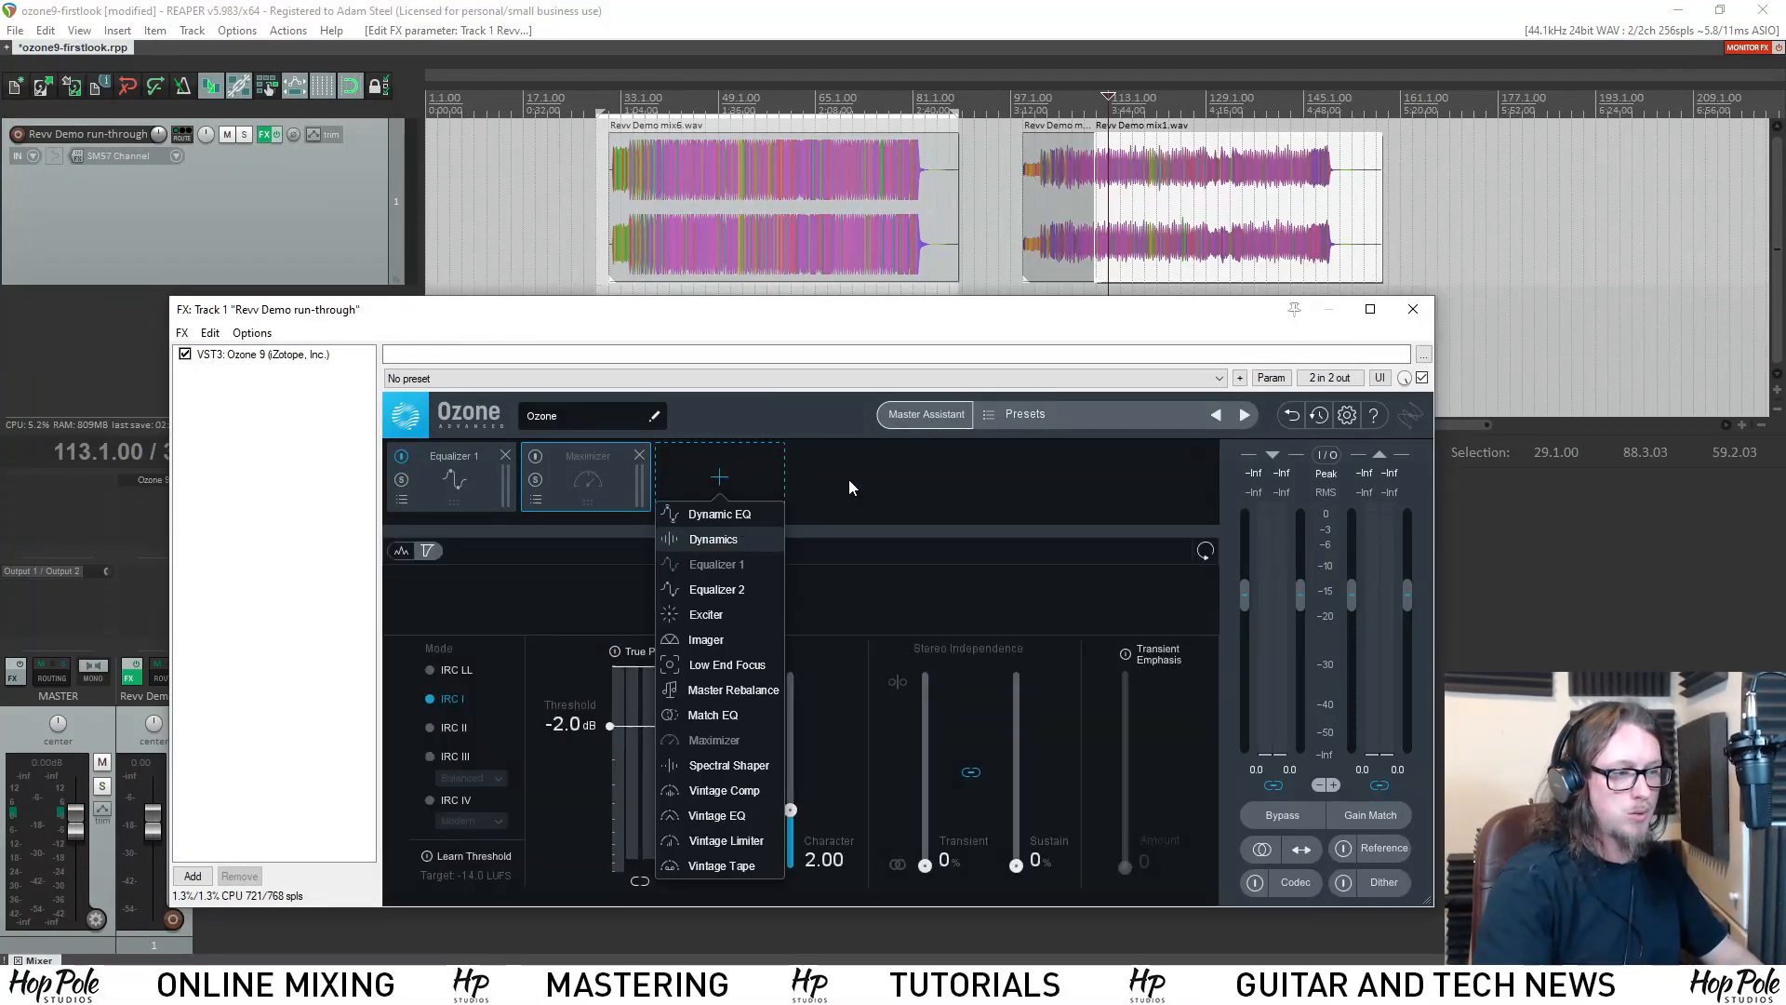
click(696, 533)
click(854, 465)
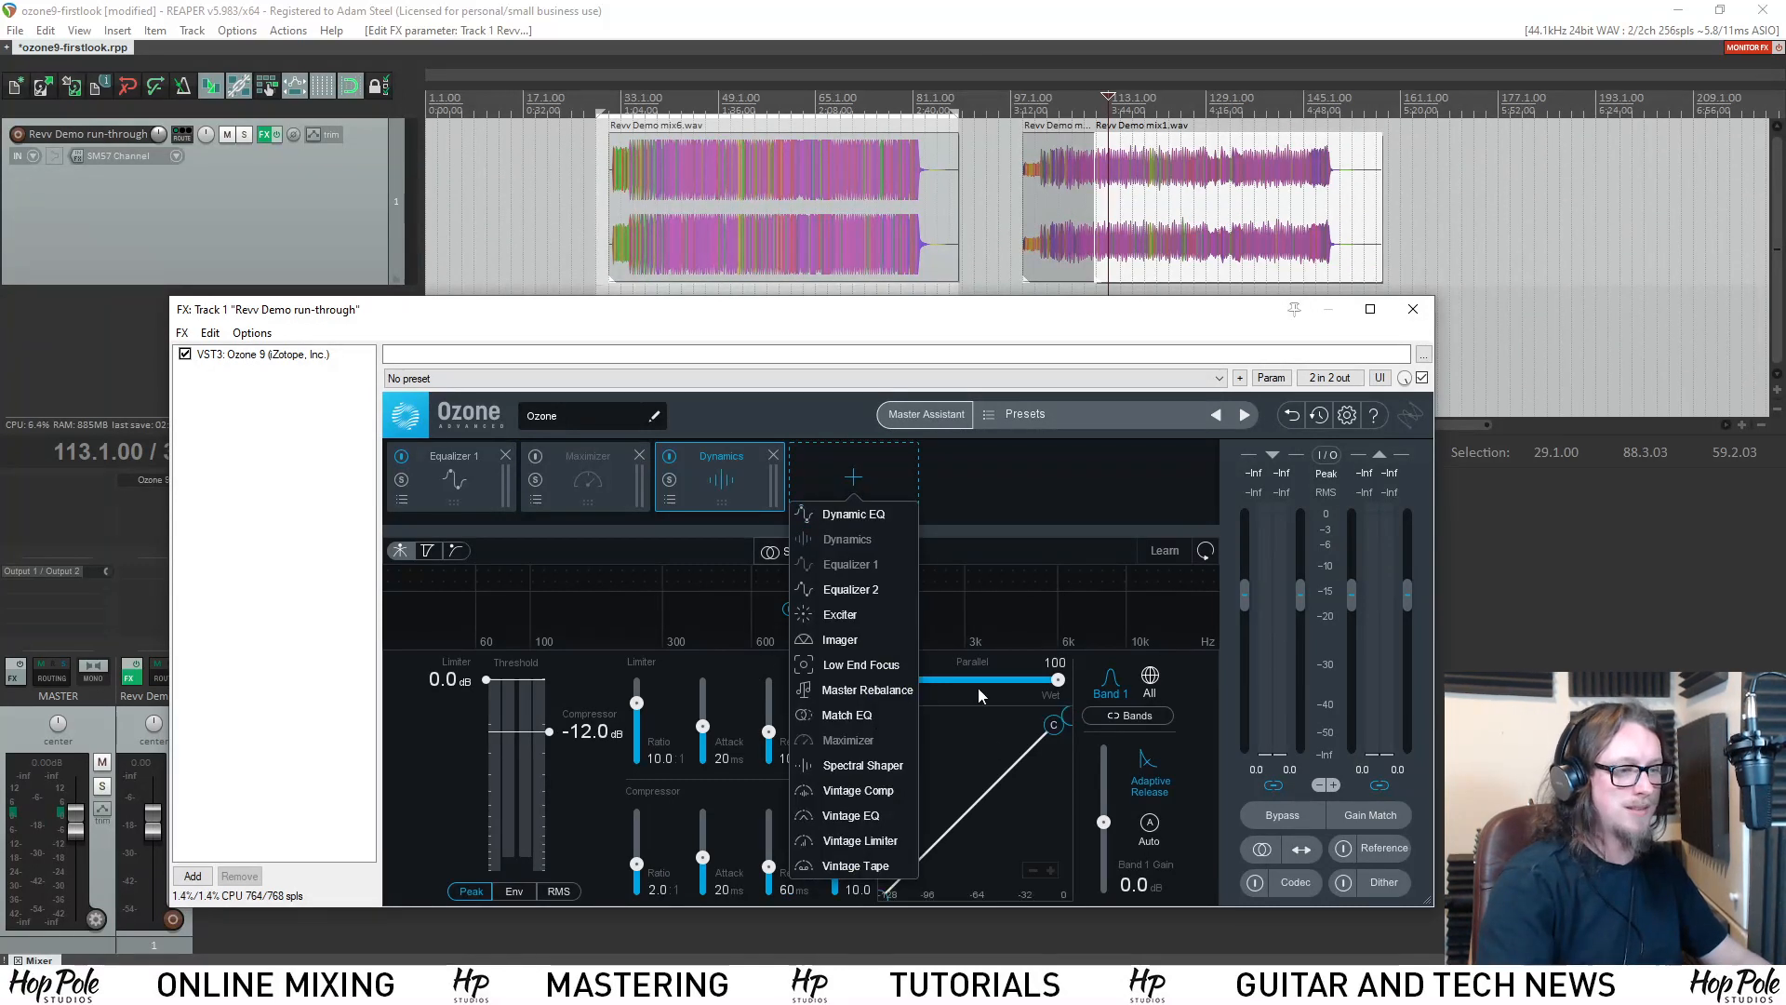
click(958, 495)
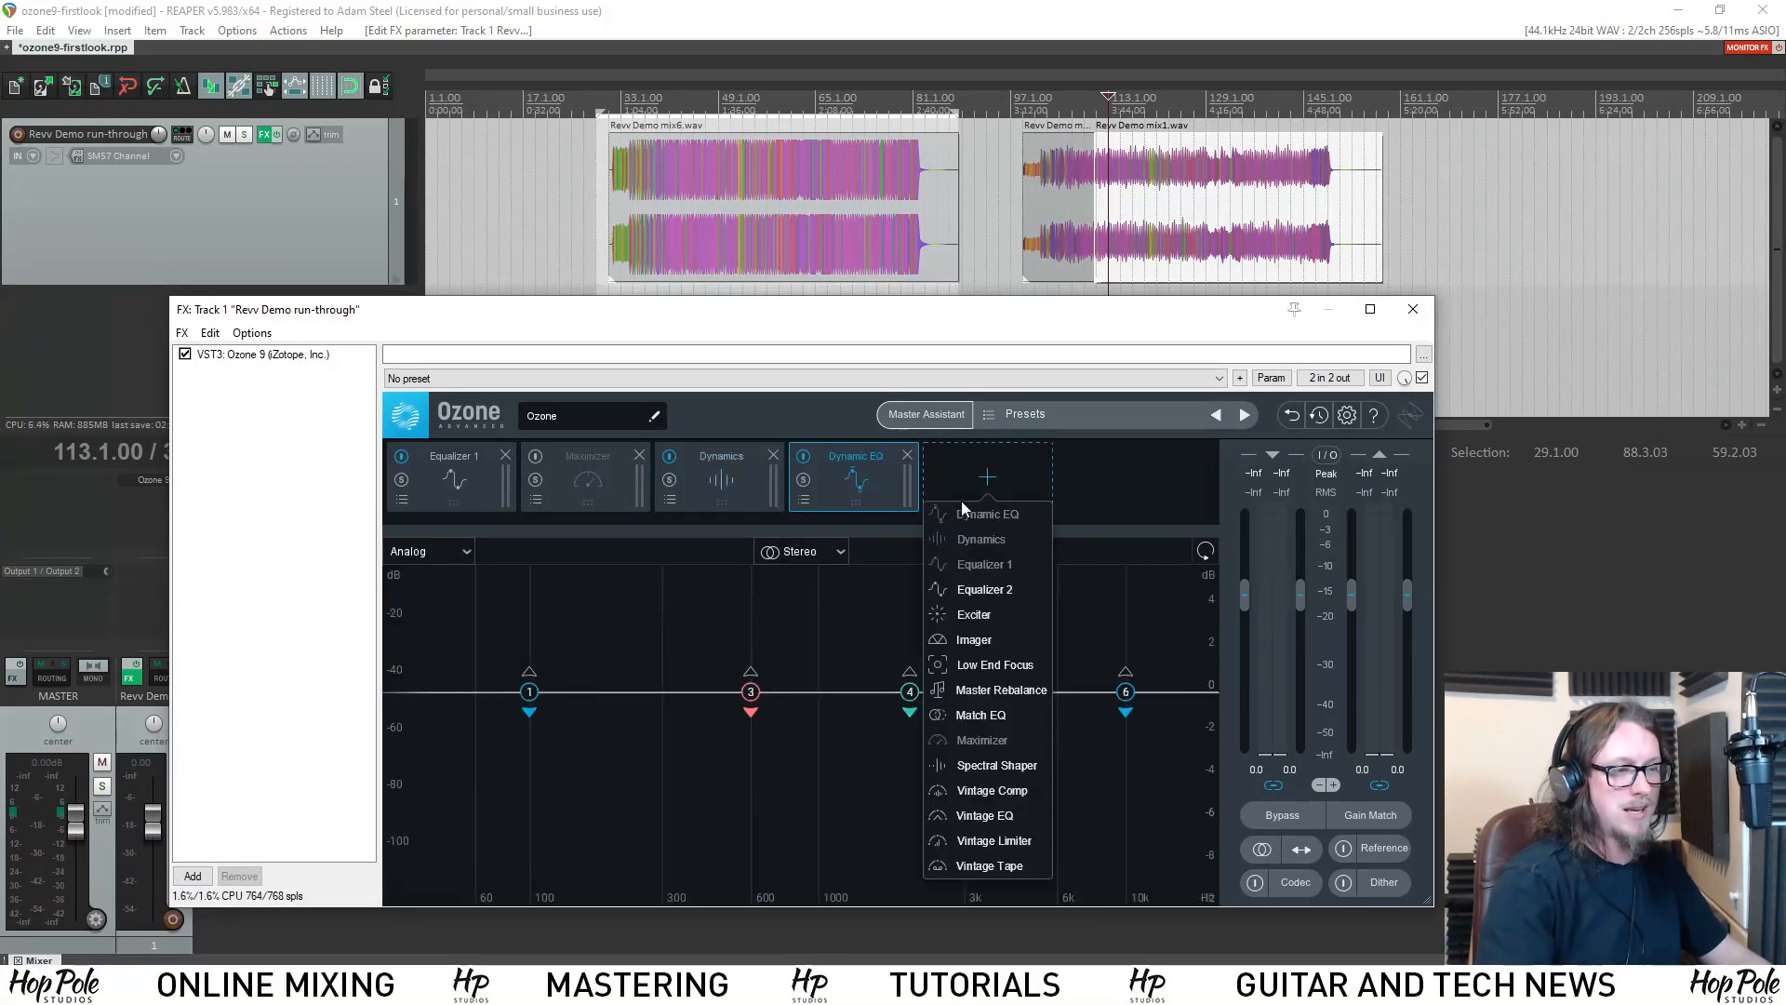
click(1008, 667)
click(1091, 501)
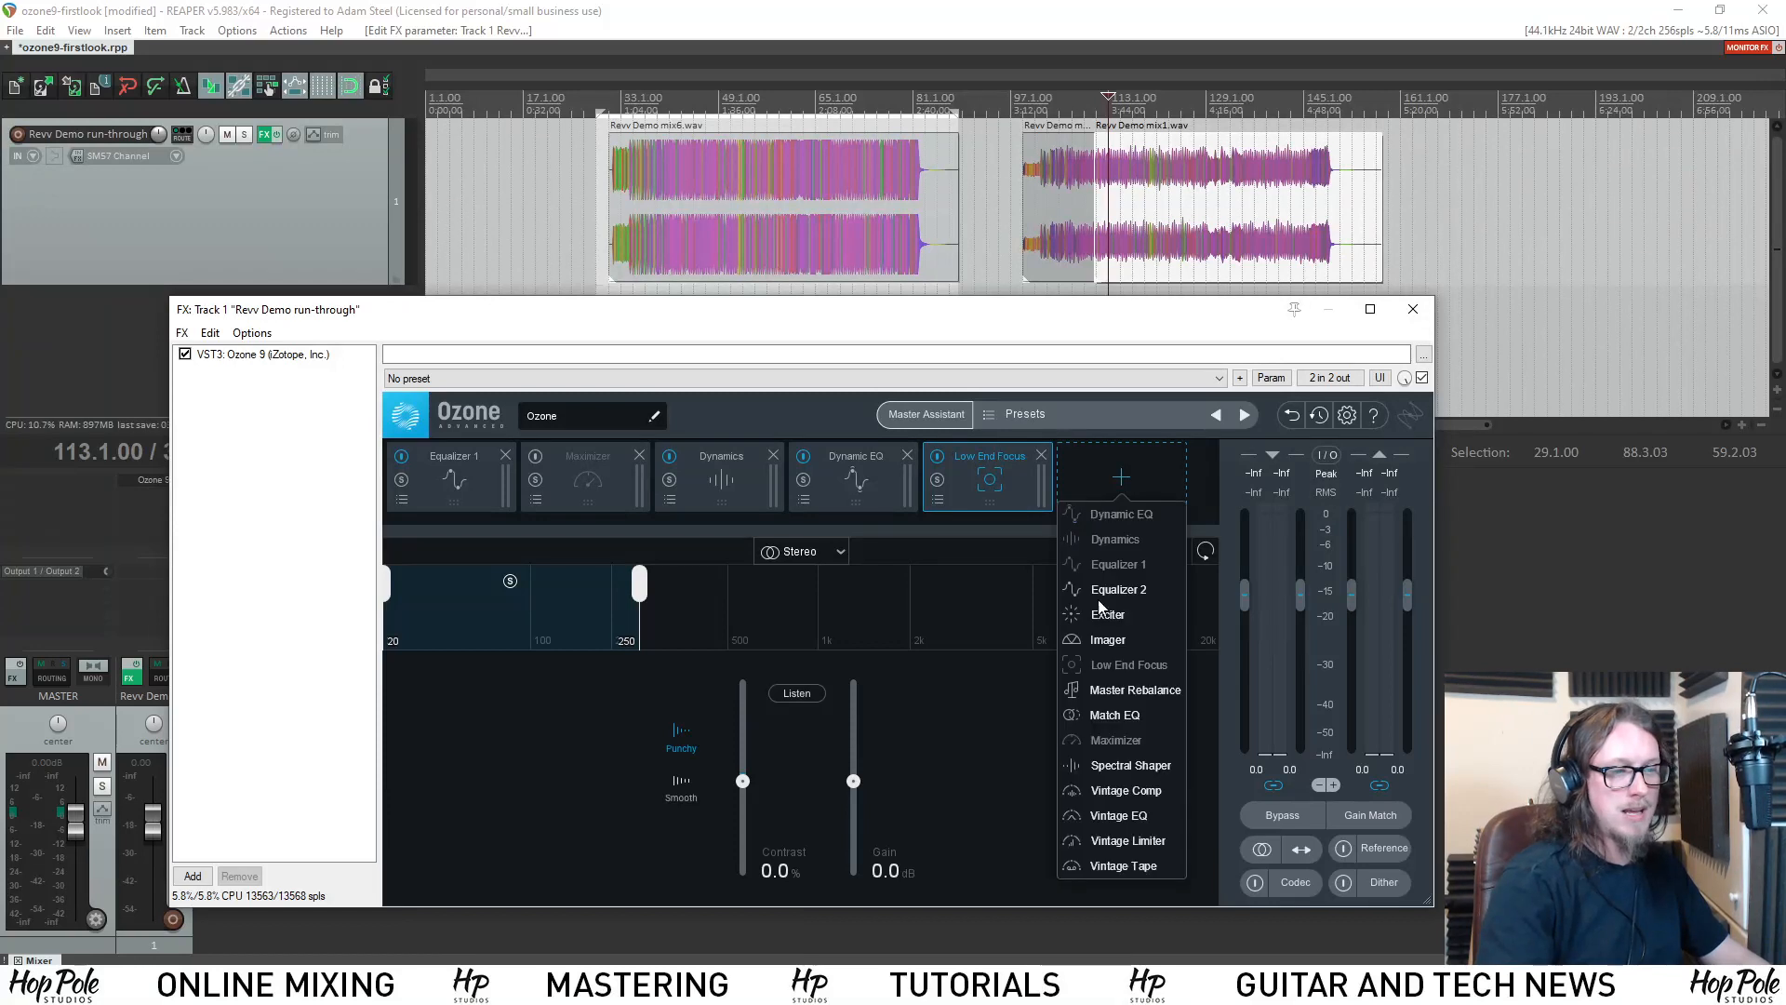
click(1114, 714)
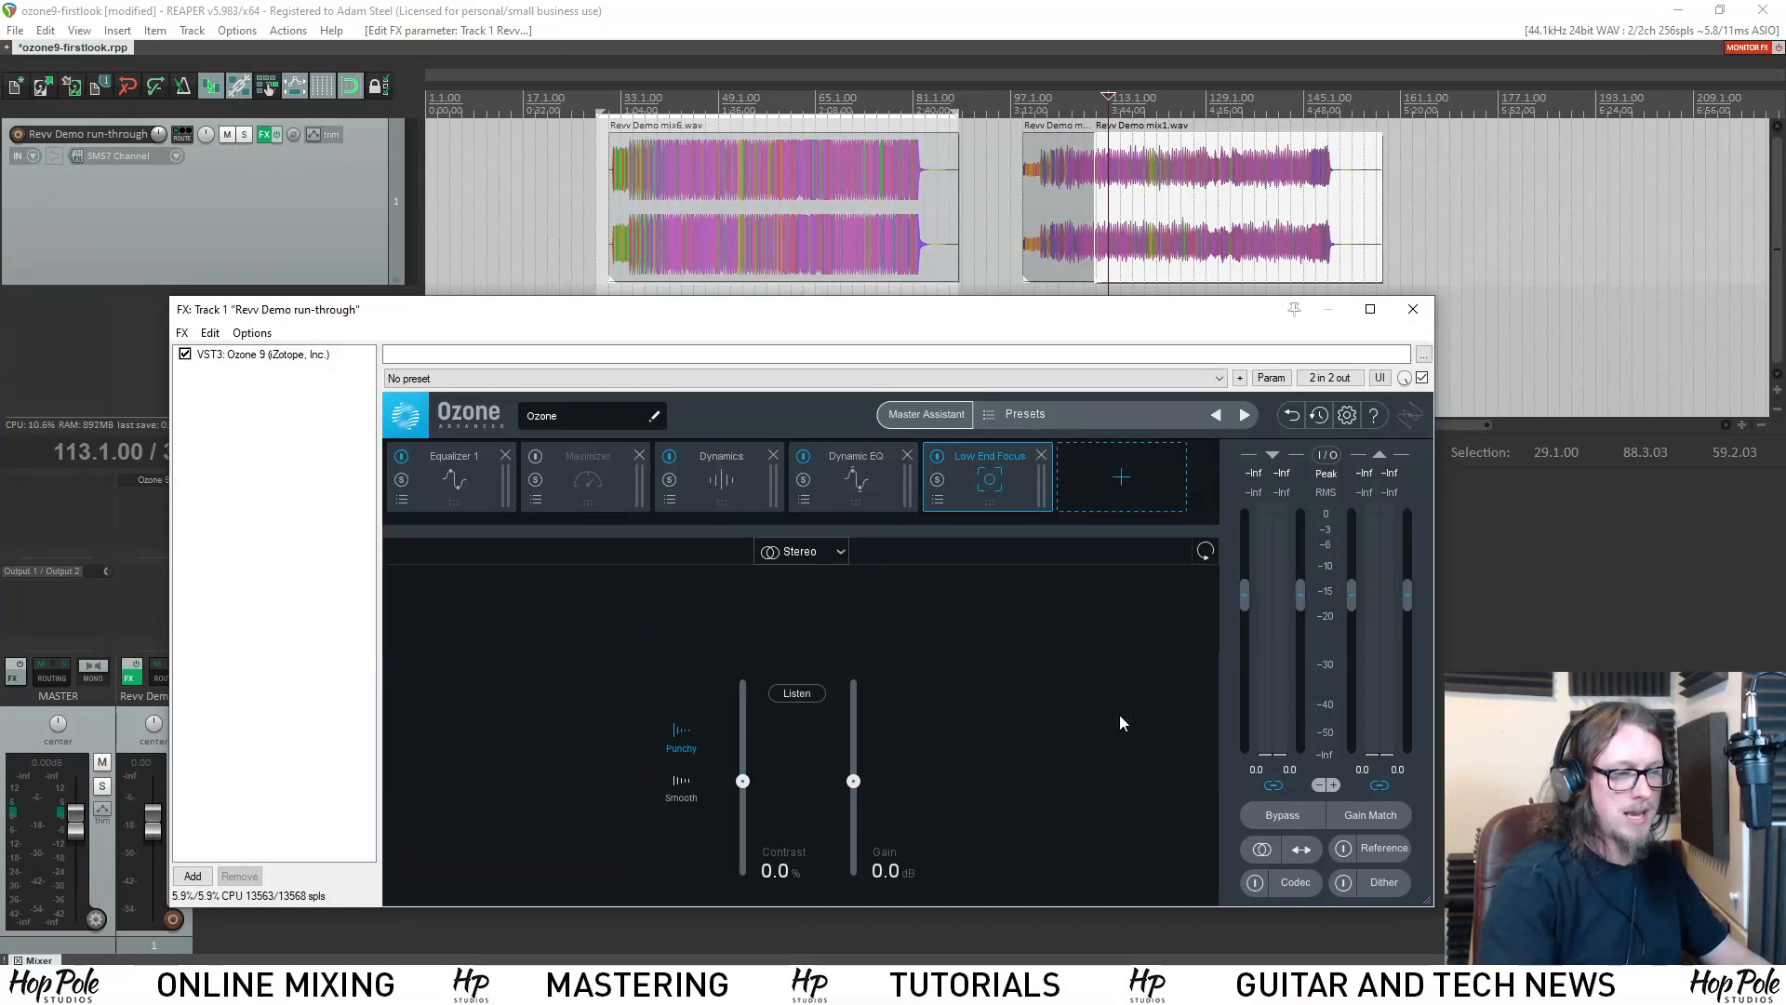
Add the Spectral Shaper, Vintage Limiter, Vintage EQ and Vintage Tape modules to the end of the signal chain.
click(1118, 491)
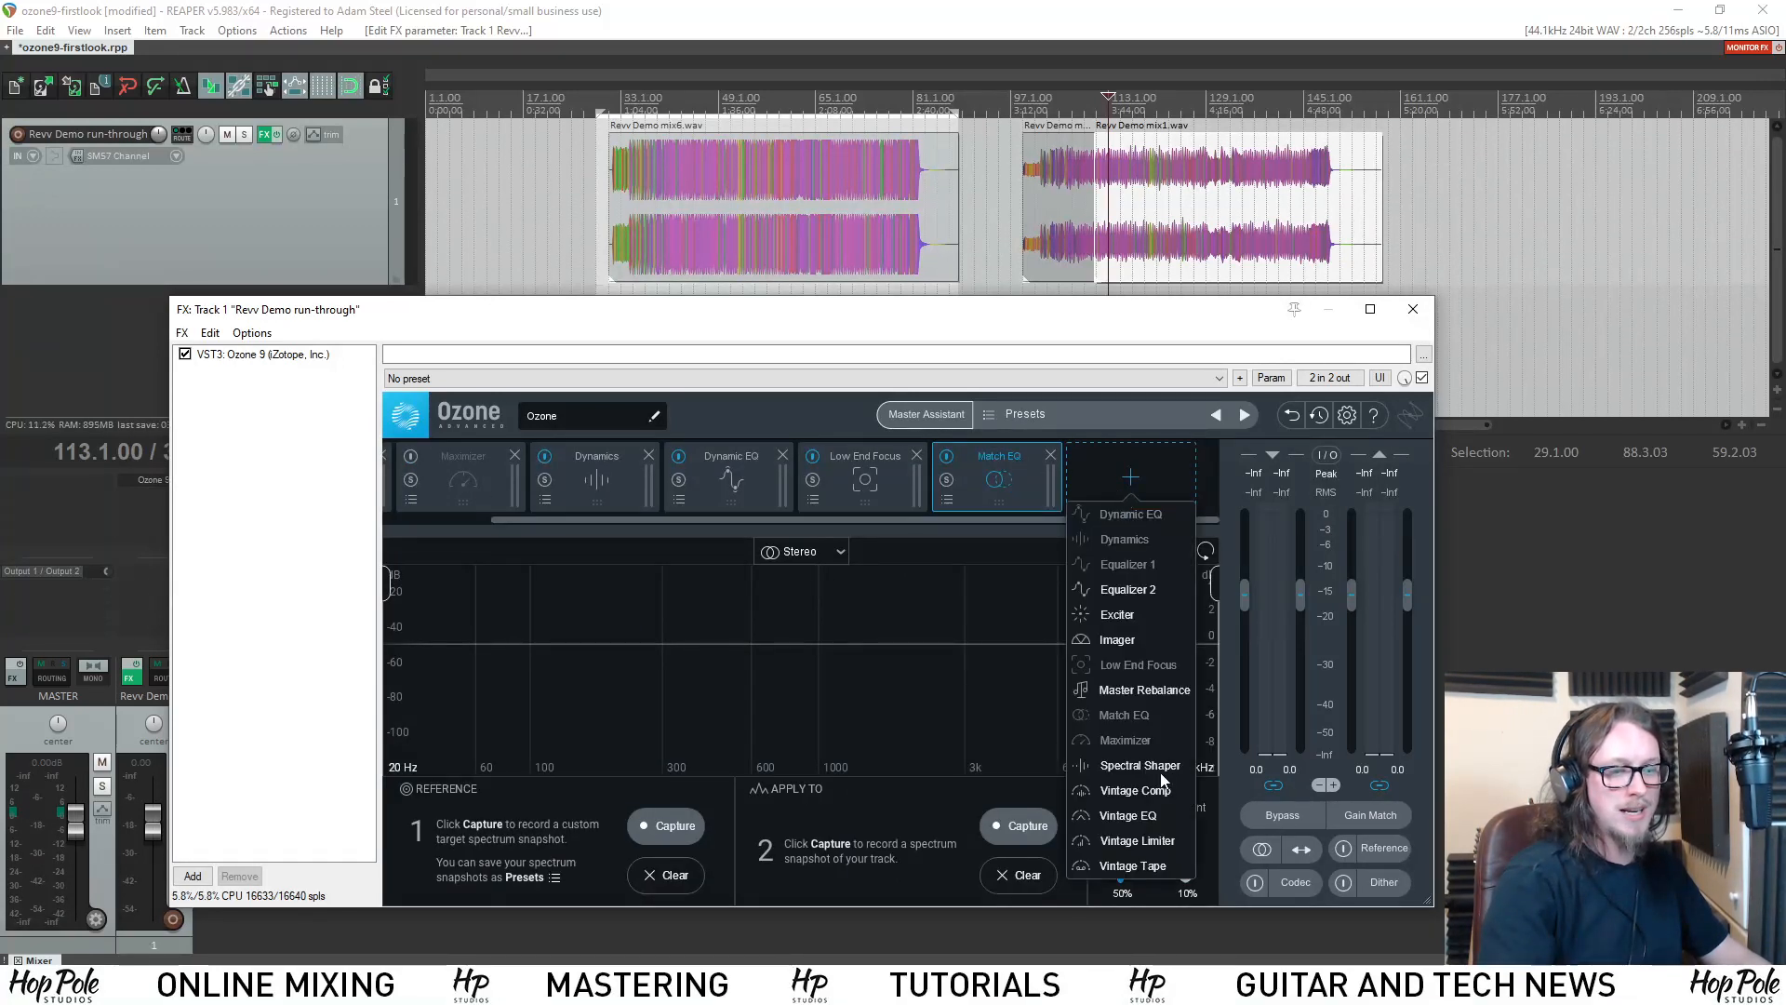
click(1139, 764)
click(1107, 469)
click(1137, 840)
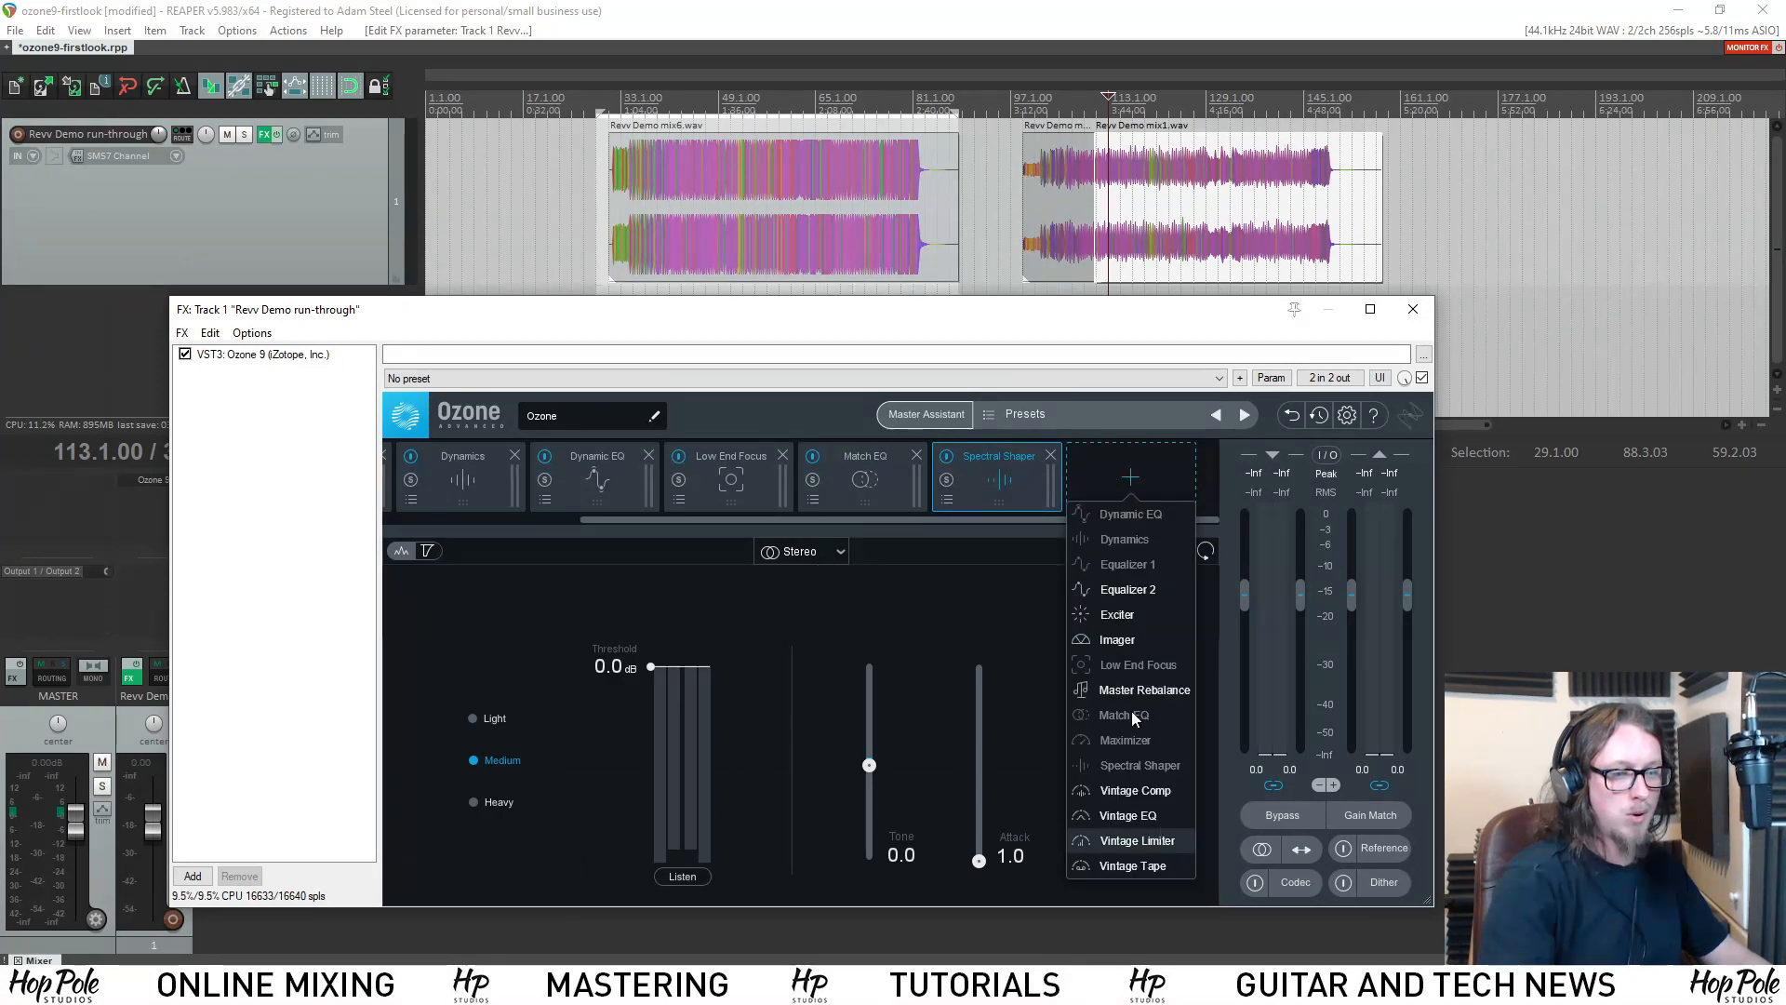
click(1090, 488)
click(1109, 817)
click(1107, 500)
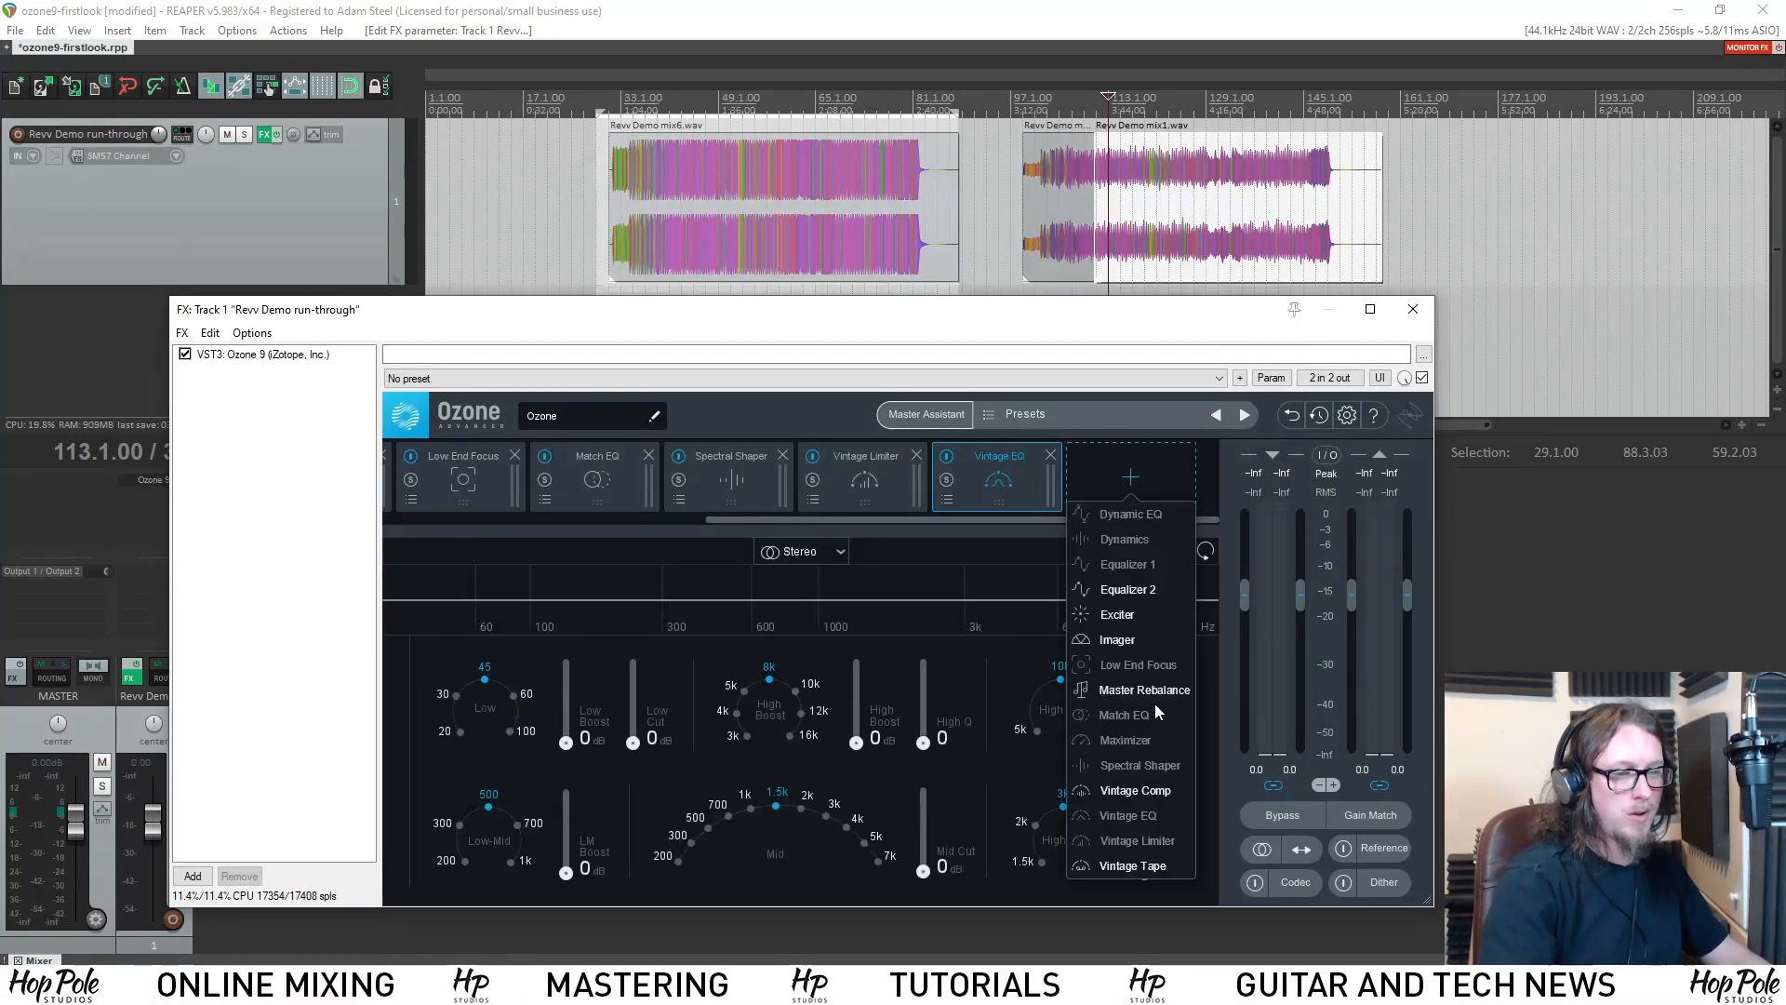
click(1153, 867)
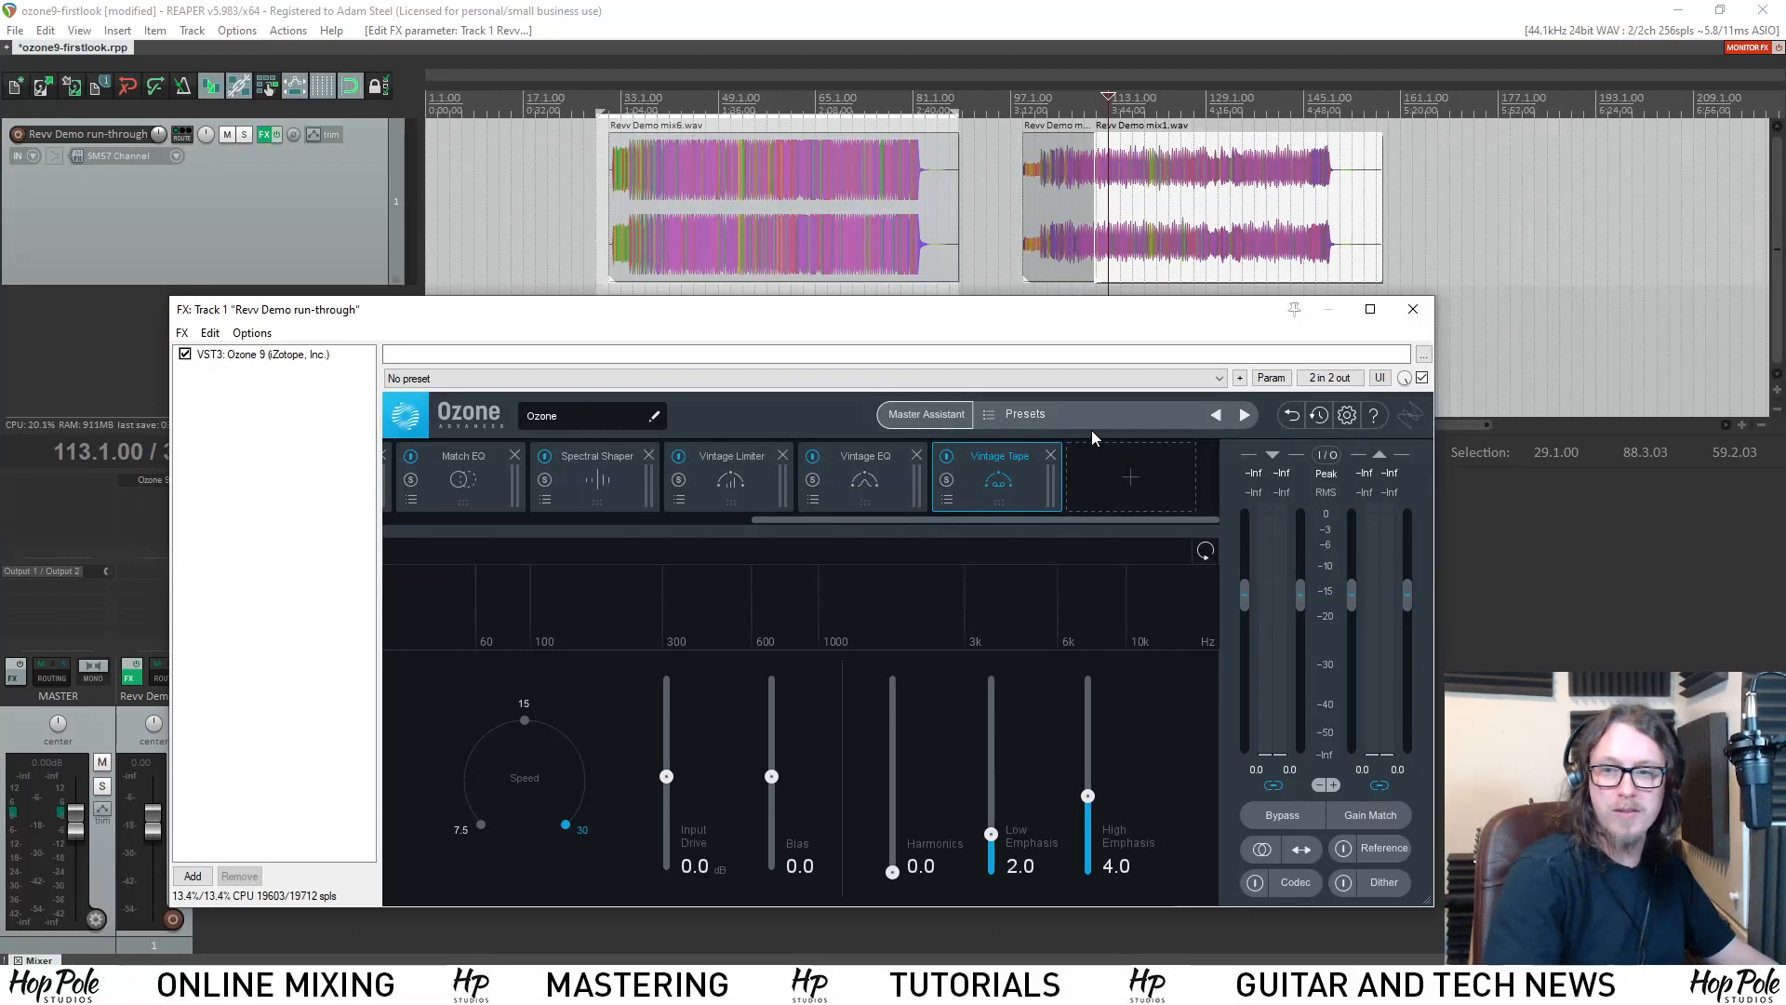
Remove all modules from Vintage Tape back to Dynamics, keeping only Equalizer 1 and Maximizer in the chain.
click(1052, 455)
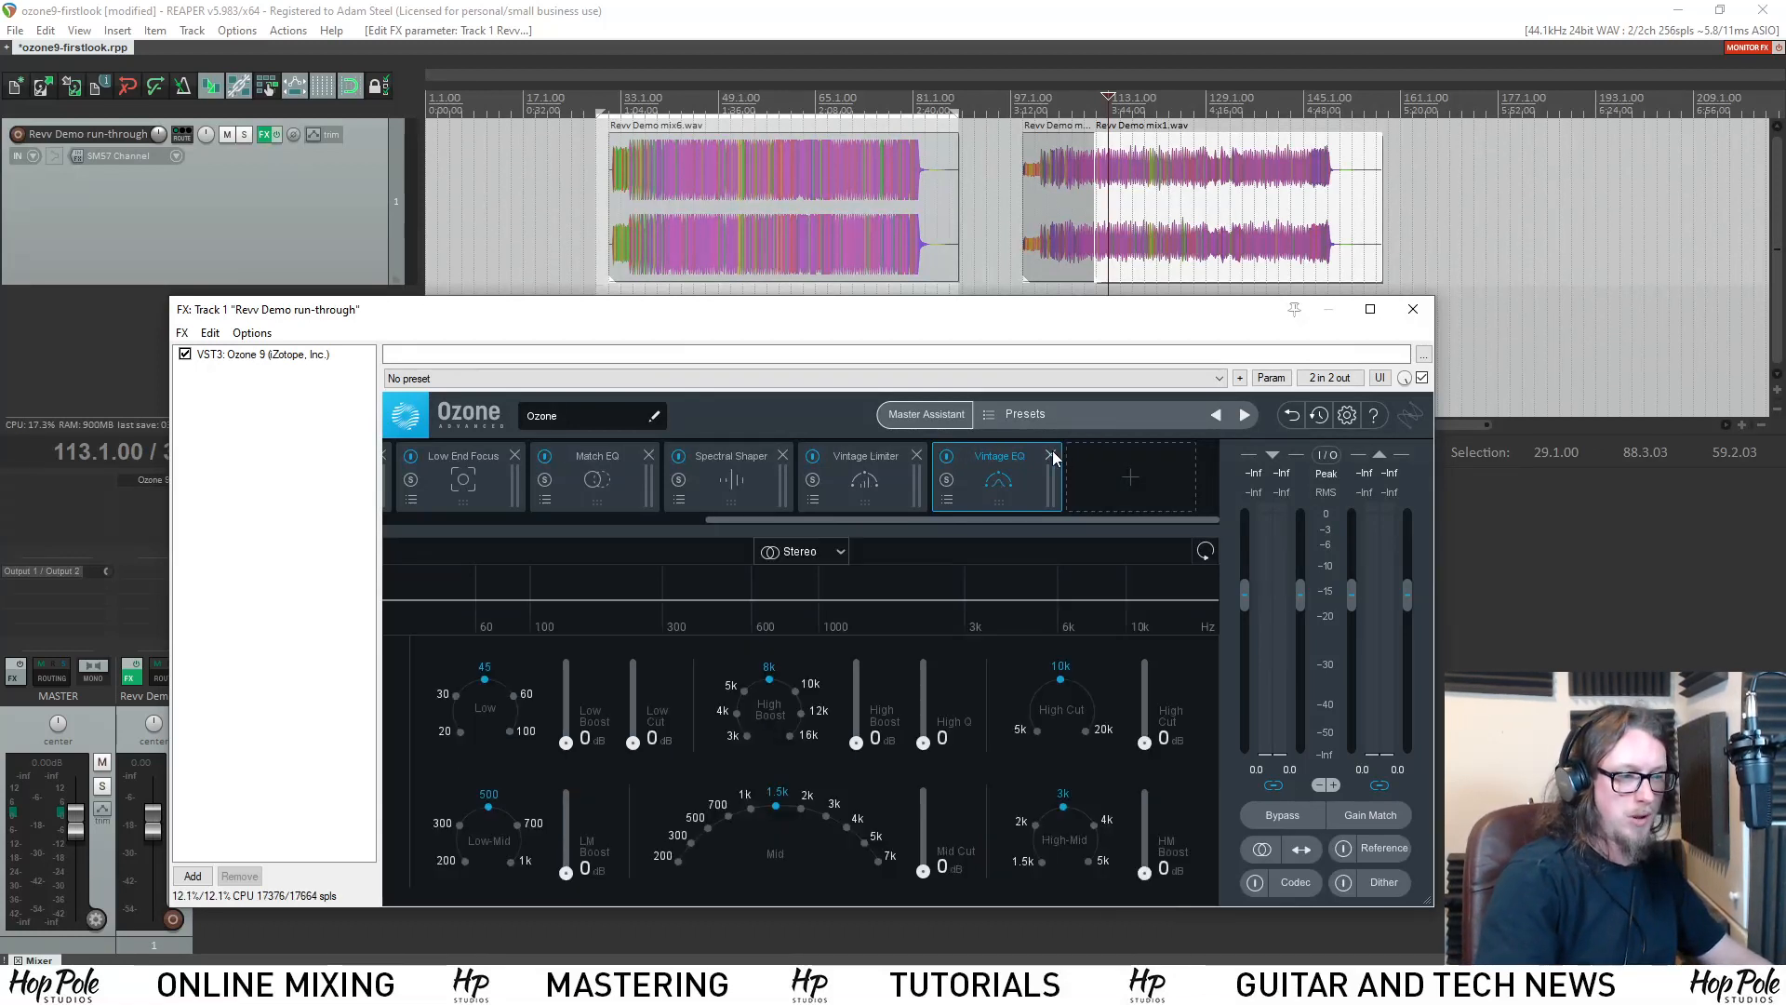
click(1052, 455)
click(1052, 454)
click(1052, 455)
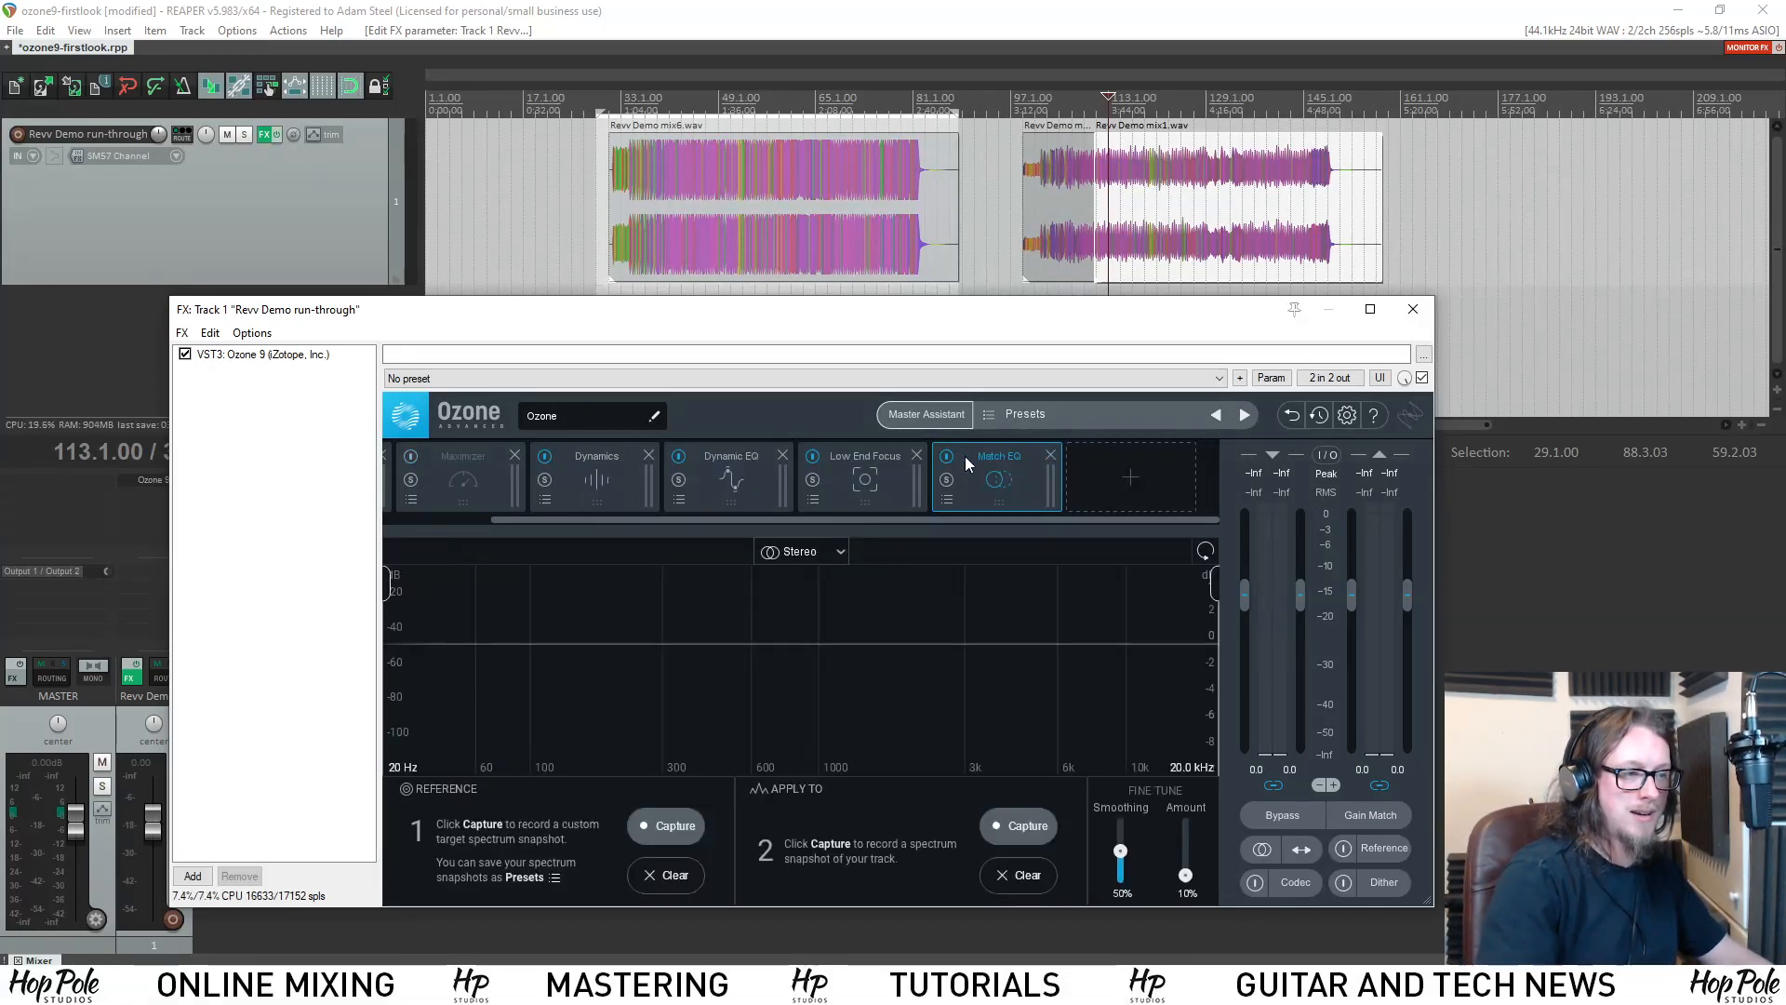
click(1050, 455)
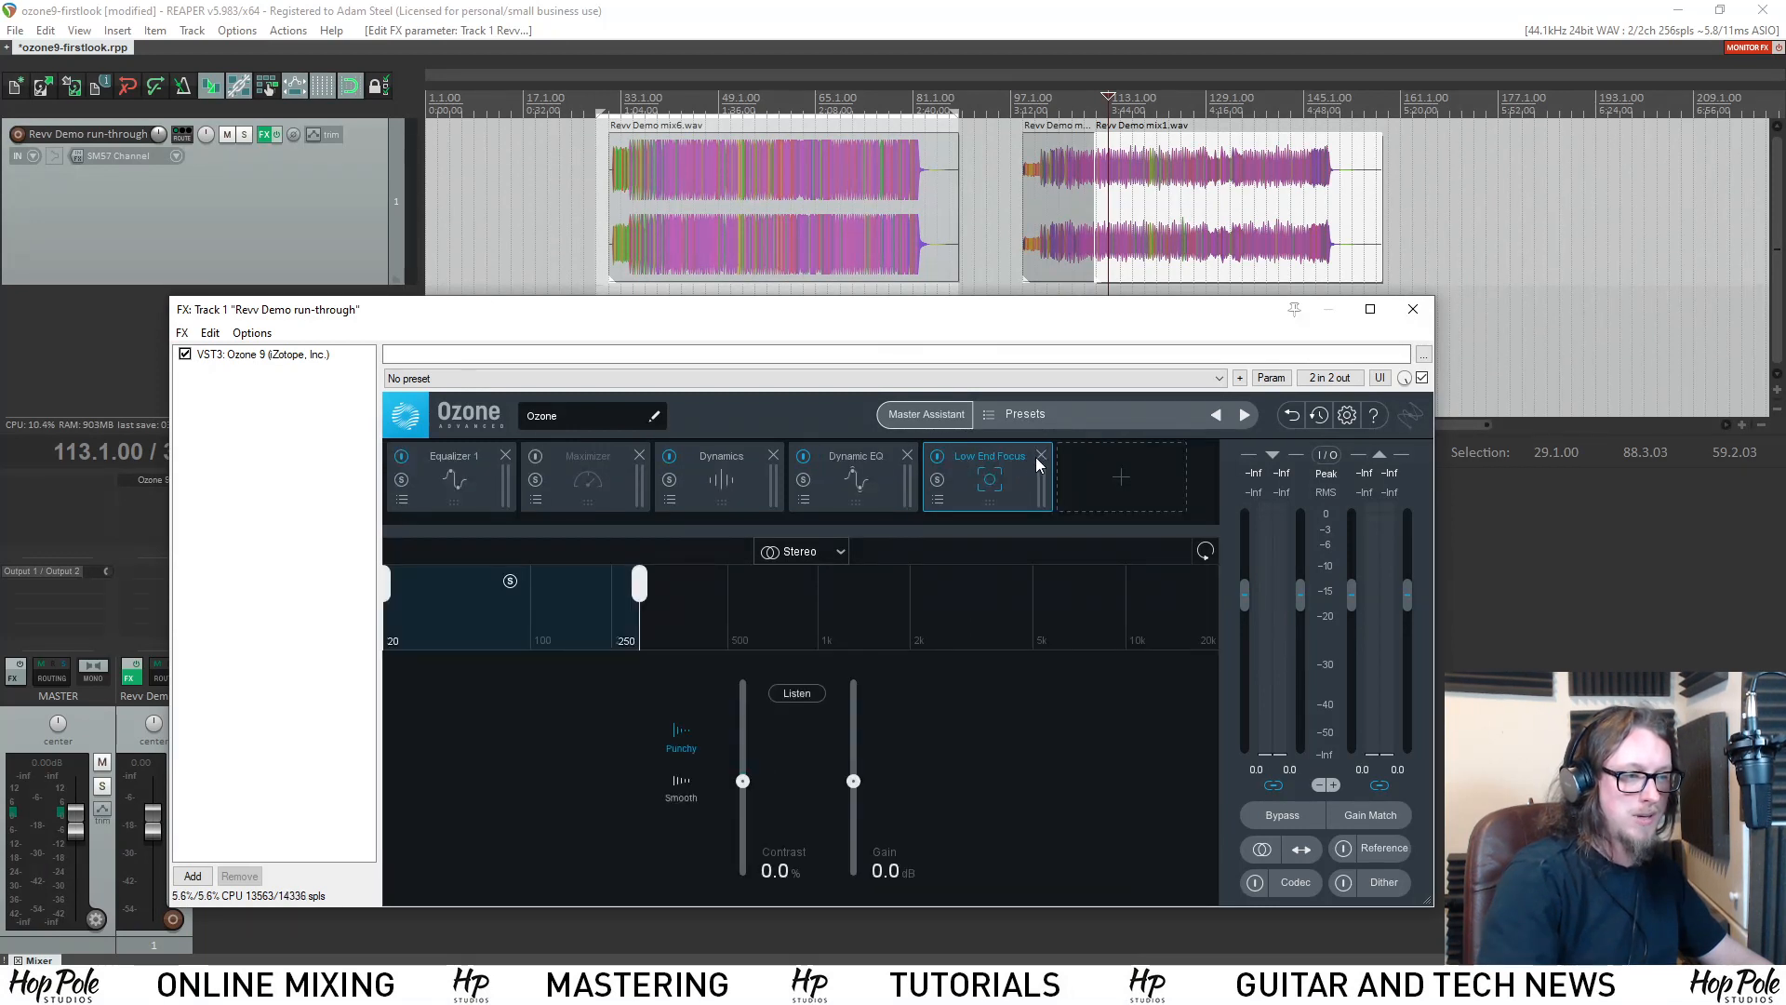
click(1041, 455)
click(908, 454)
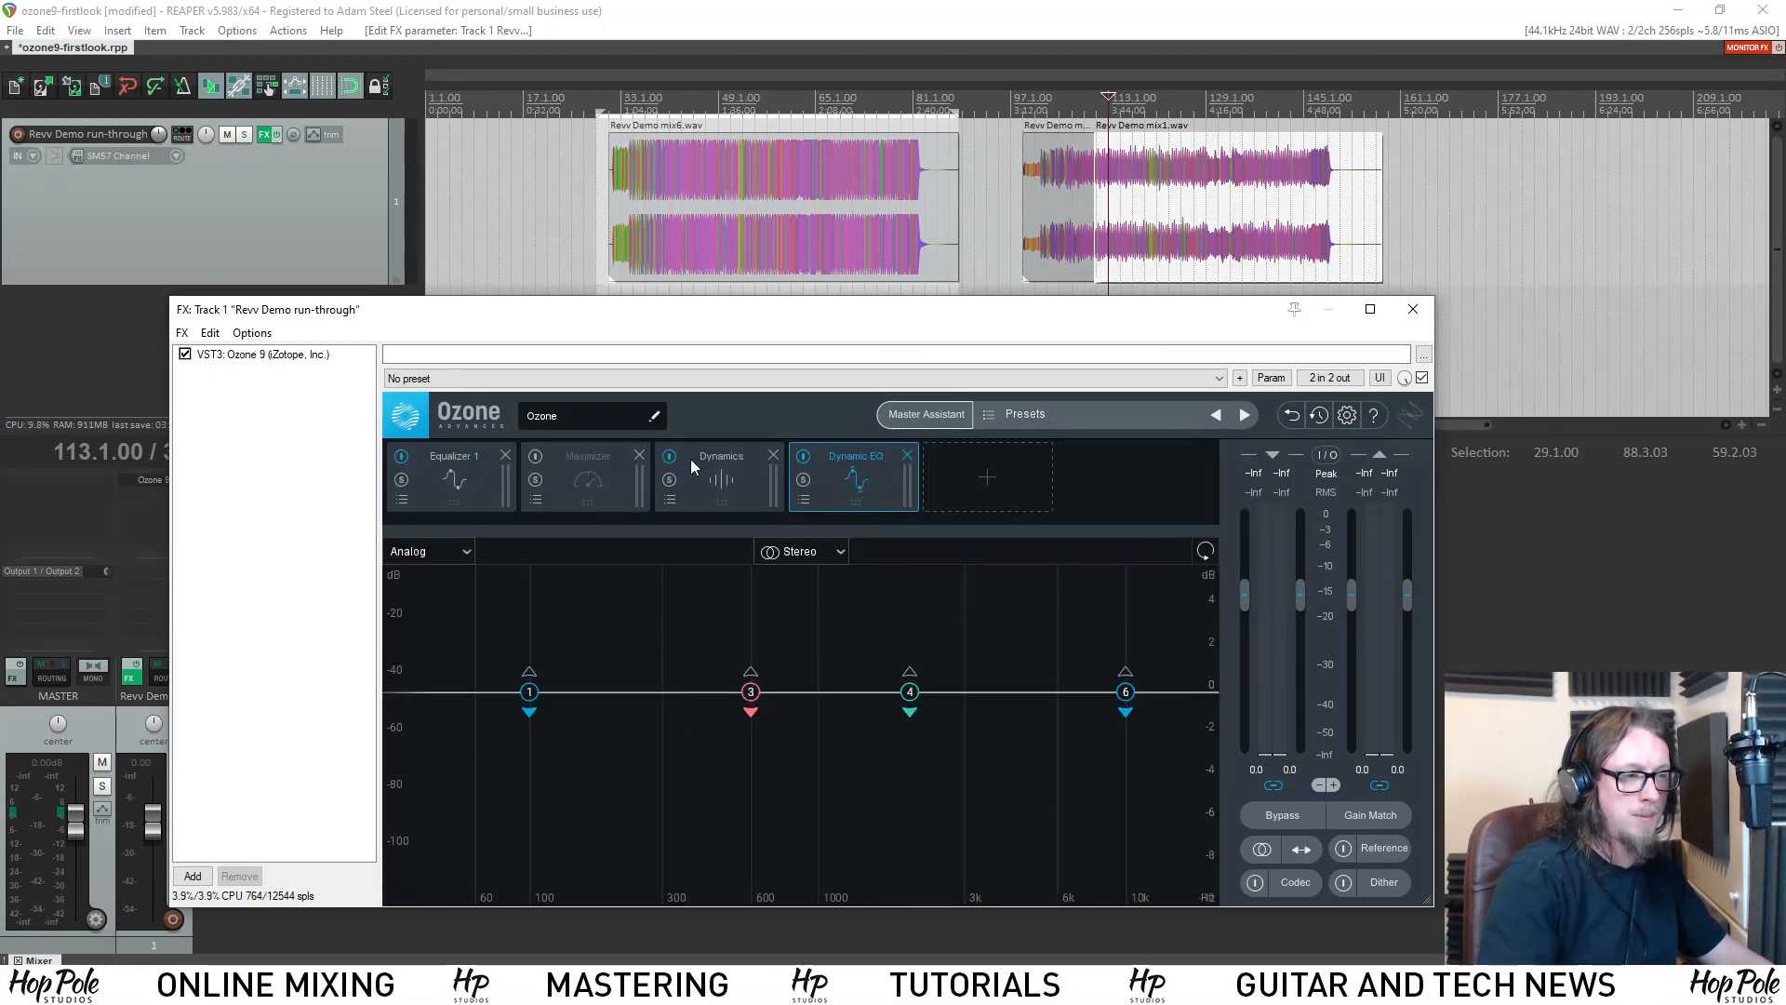
click(773, 455)
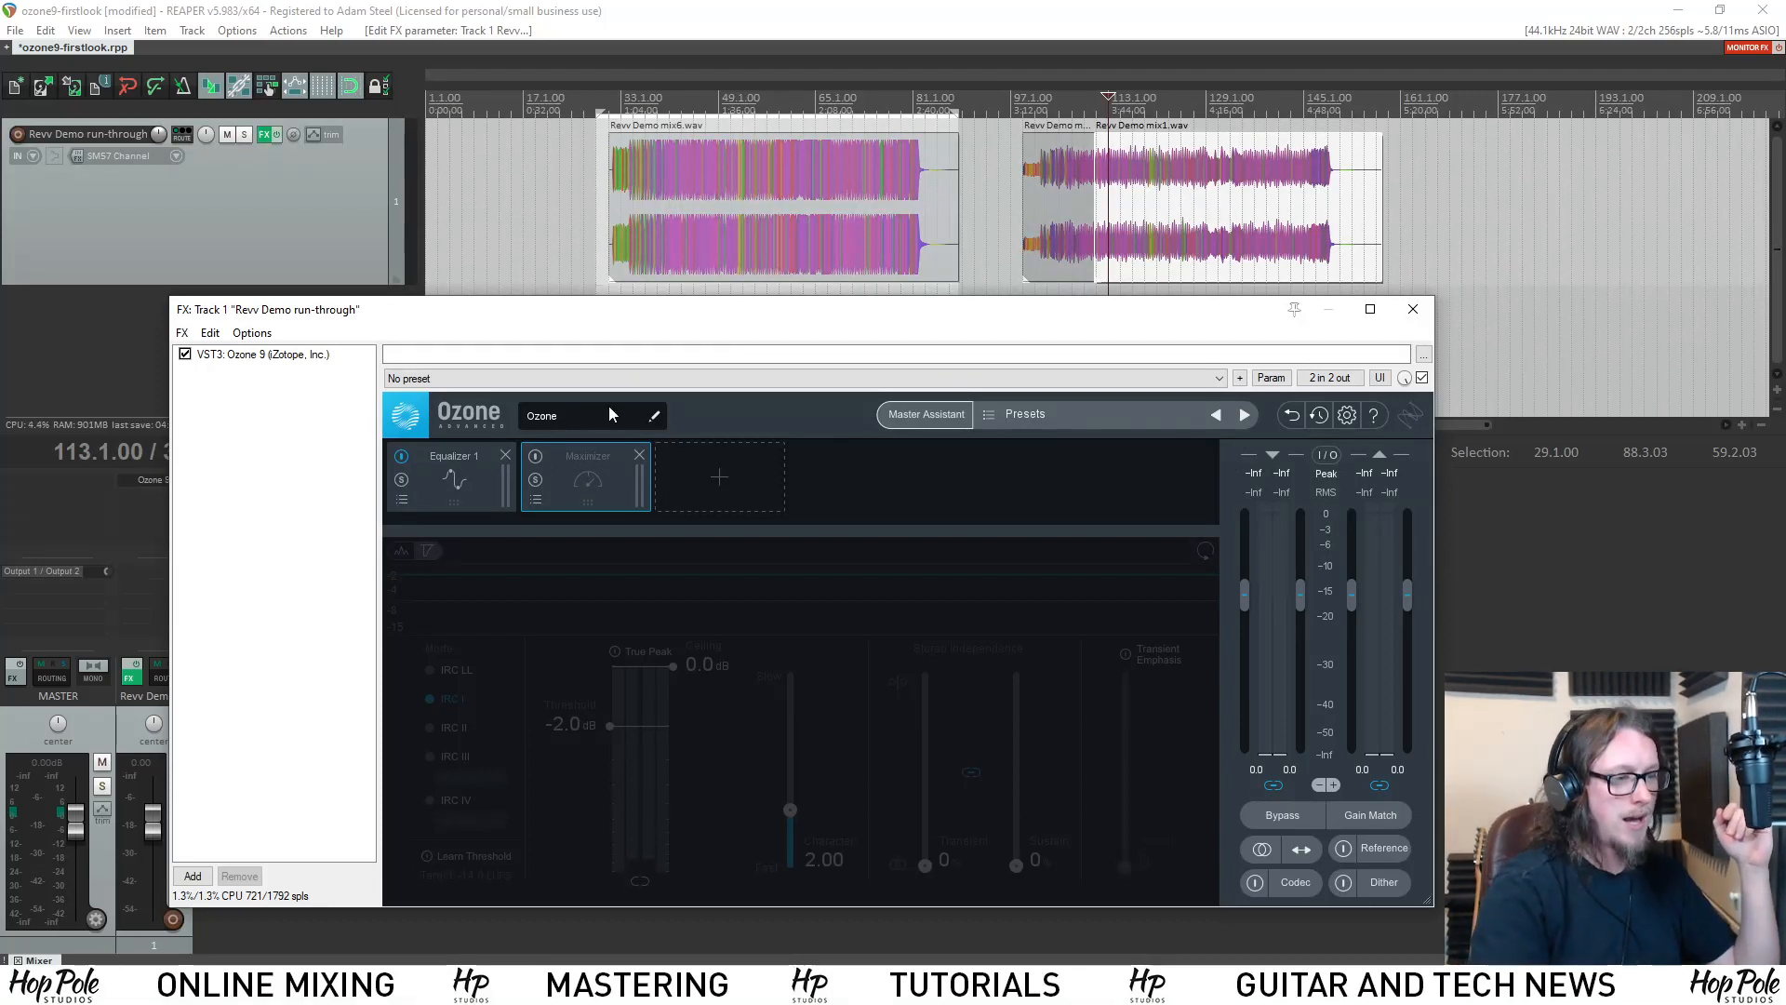
Enable the Maximizer module and set its limiting mode to IRC IV with the Modern style.
click(536, 456)
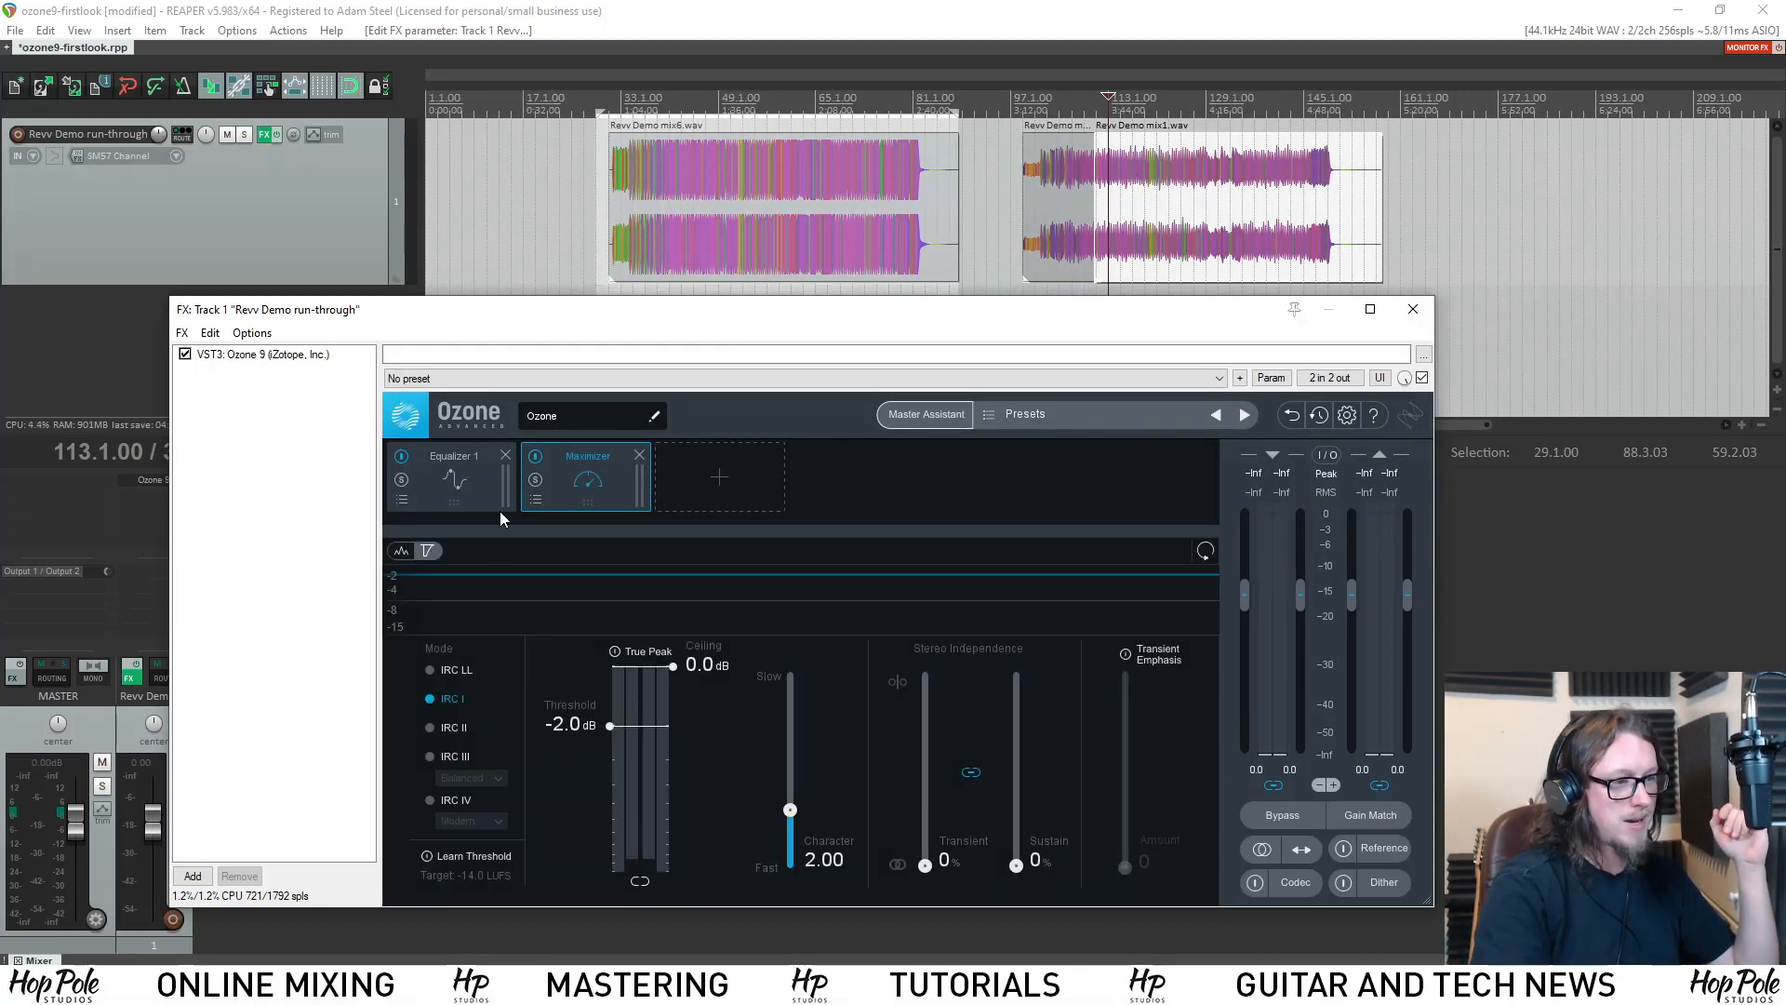
click(445, 801)
click(471, 822)
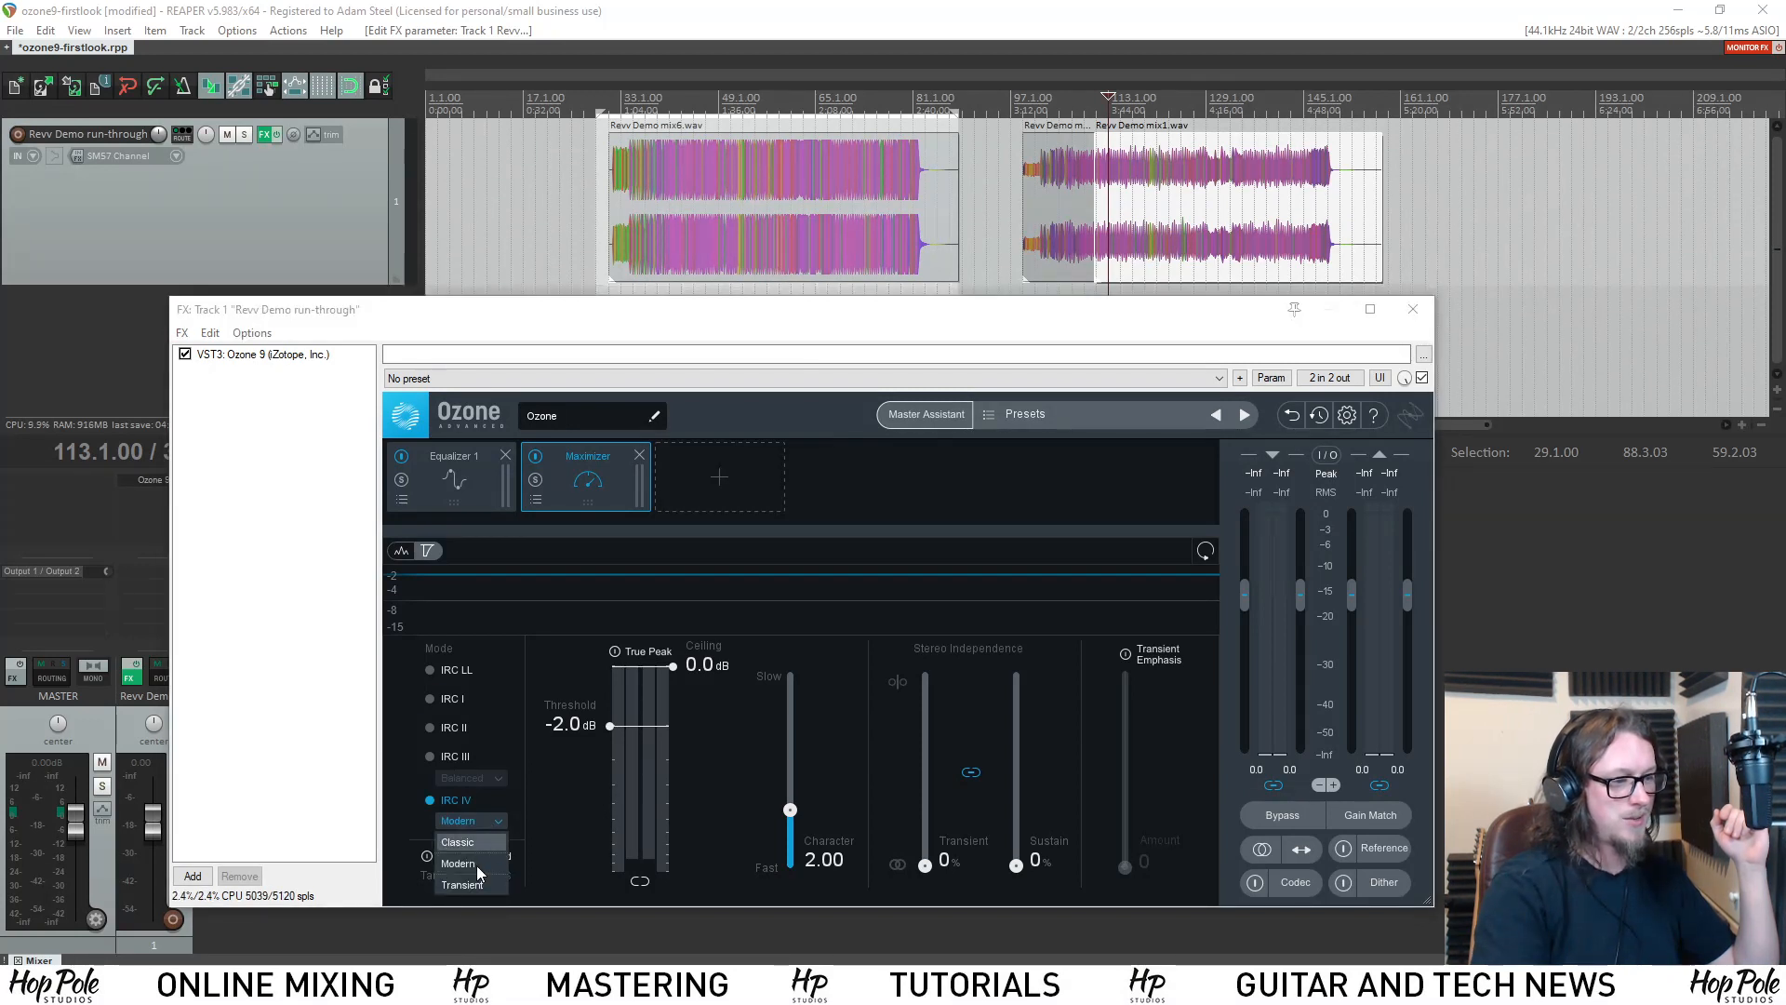
click(440, 812)
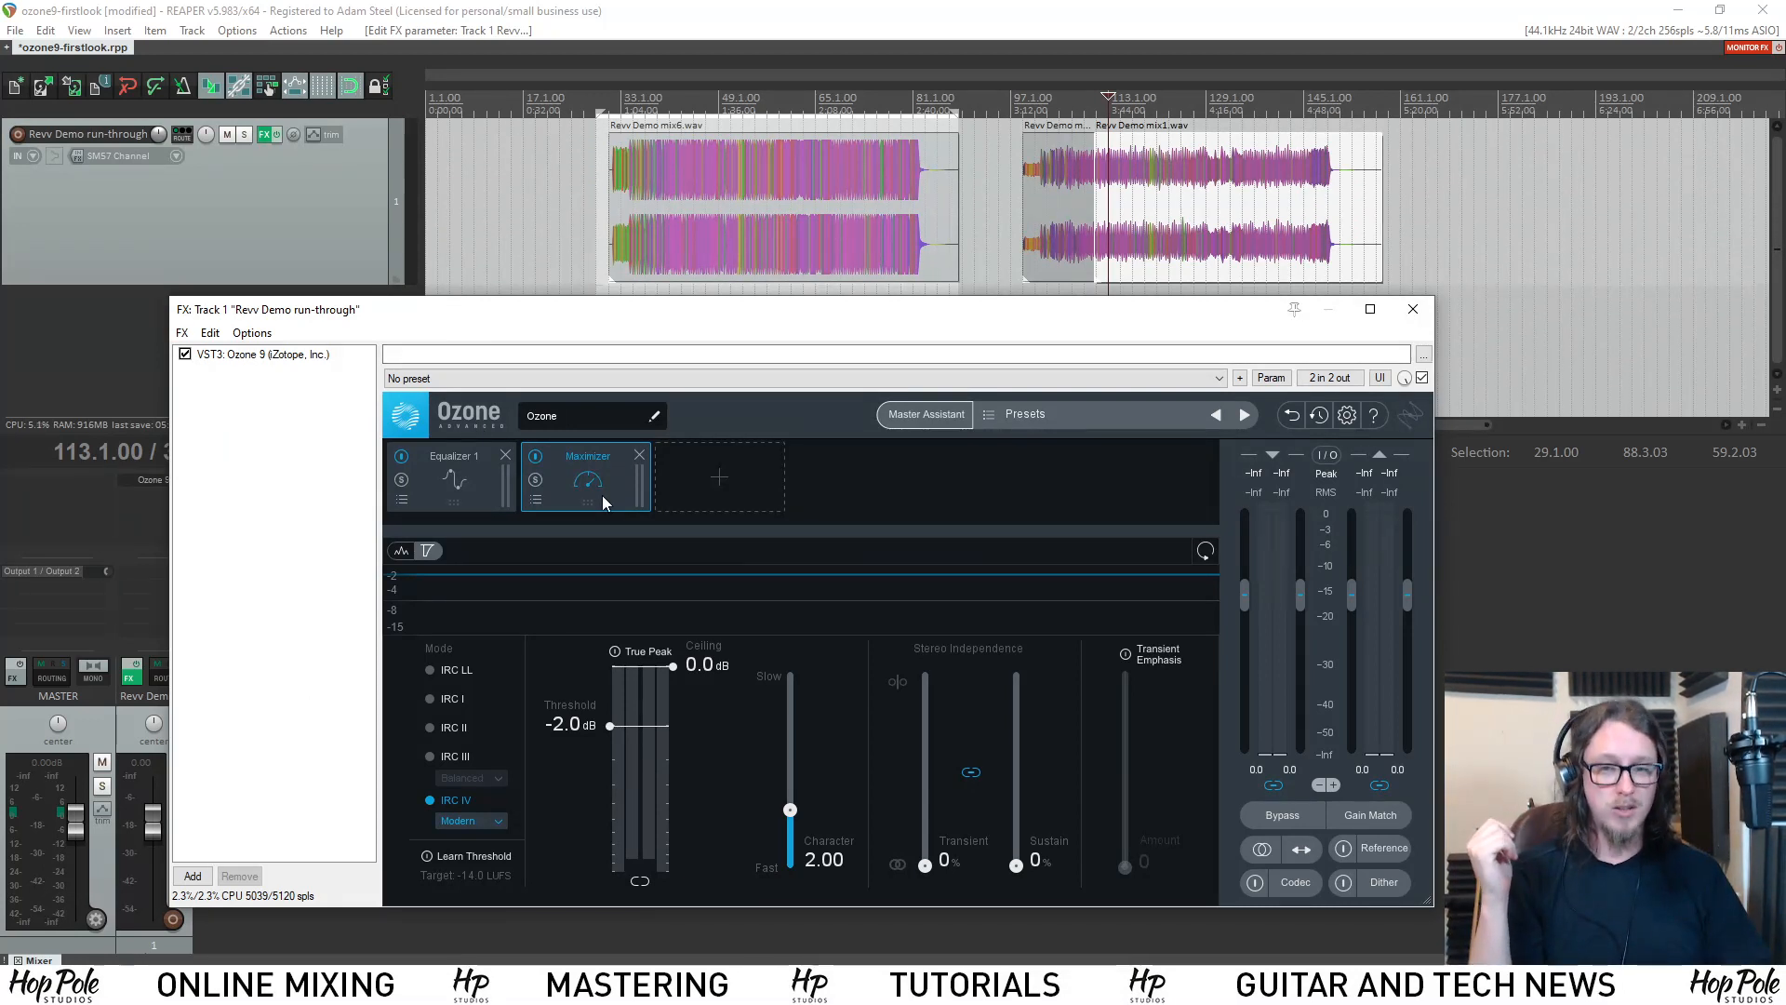
Show the Equalizer 1 module and view its EQ type options, keeping Analog.
click(456, 504)
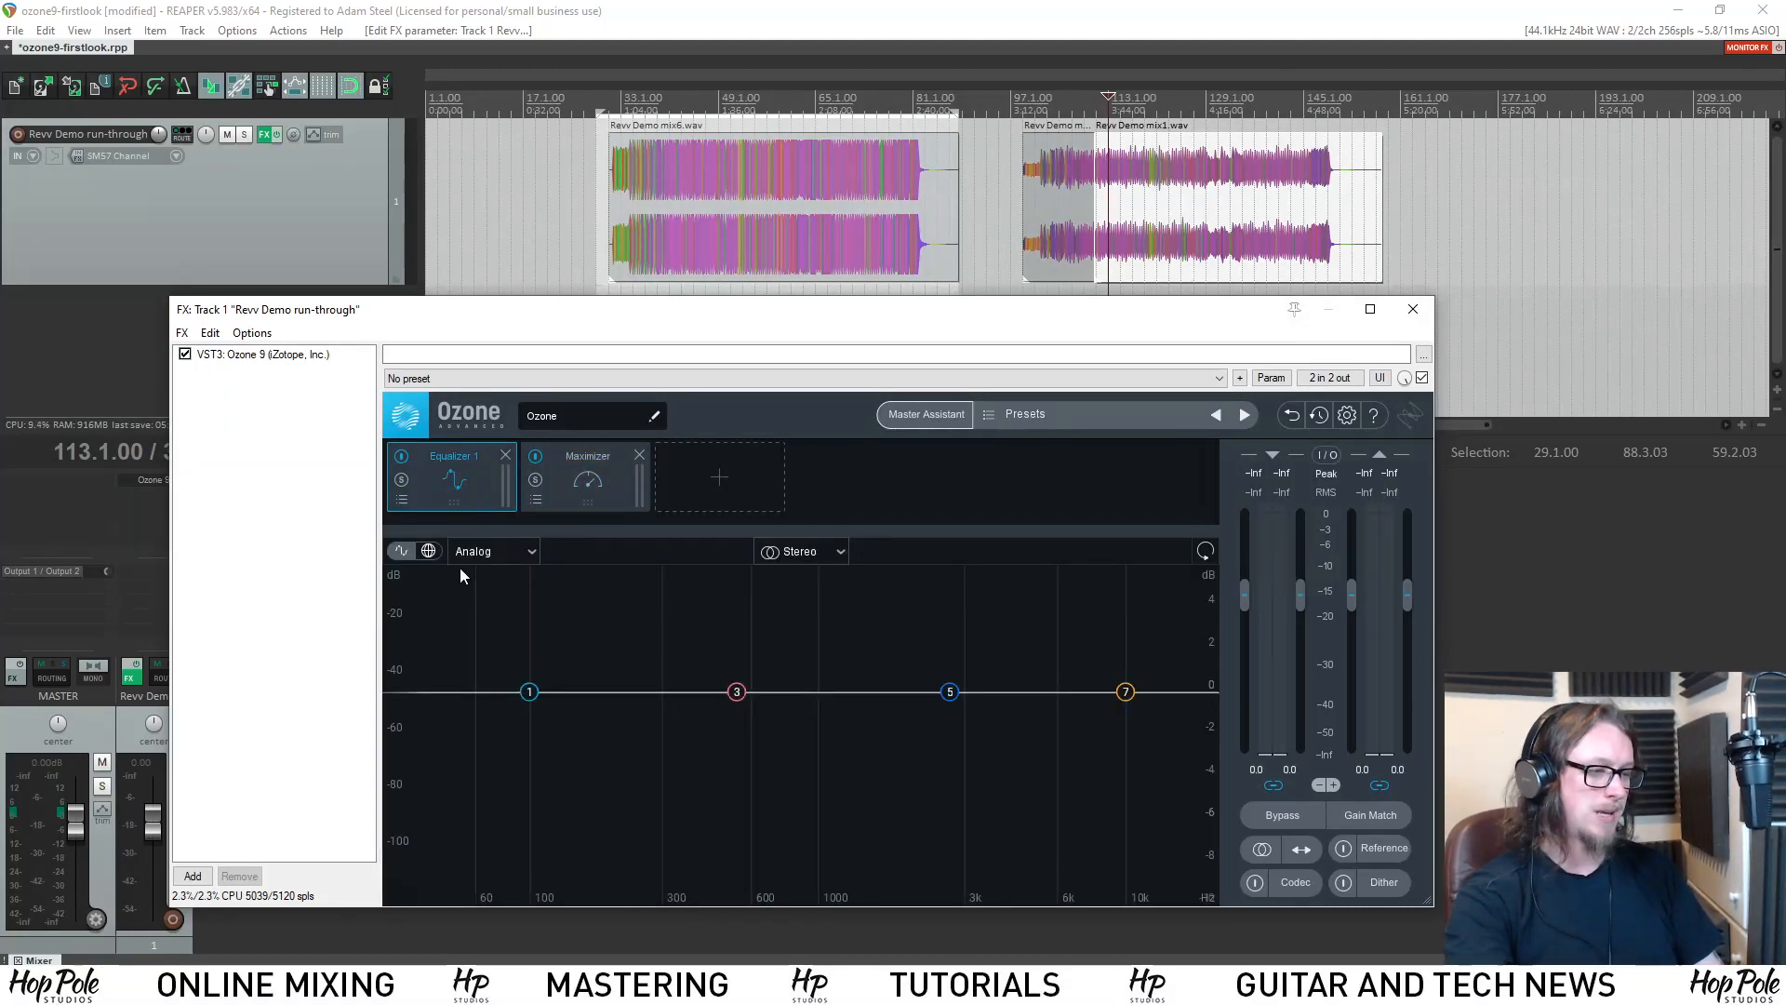
click(488, 558)
click(527, 586)
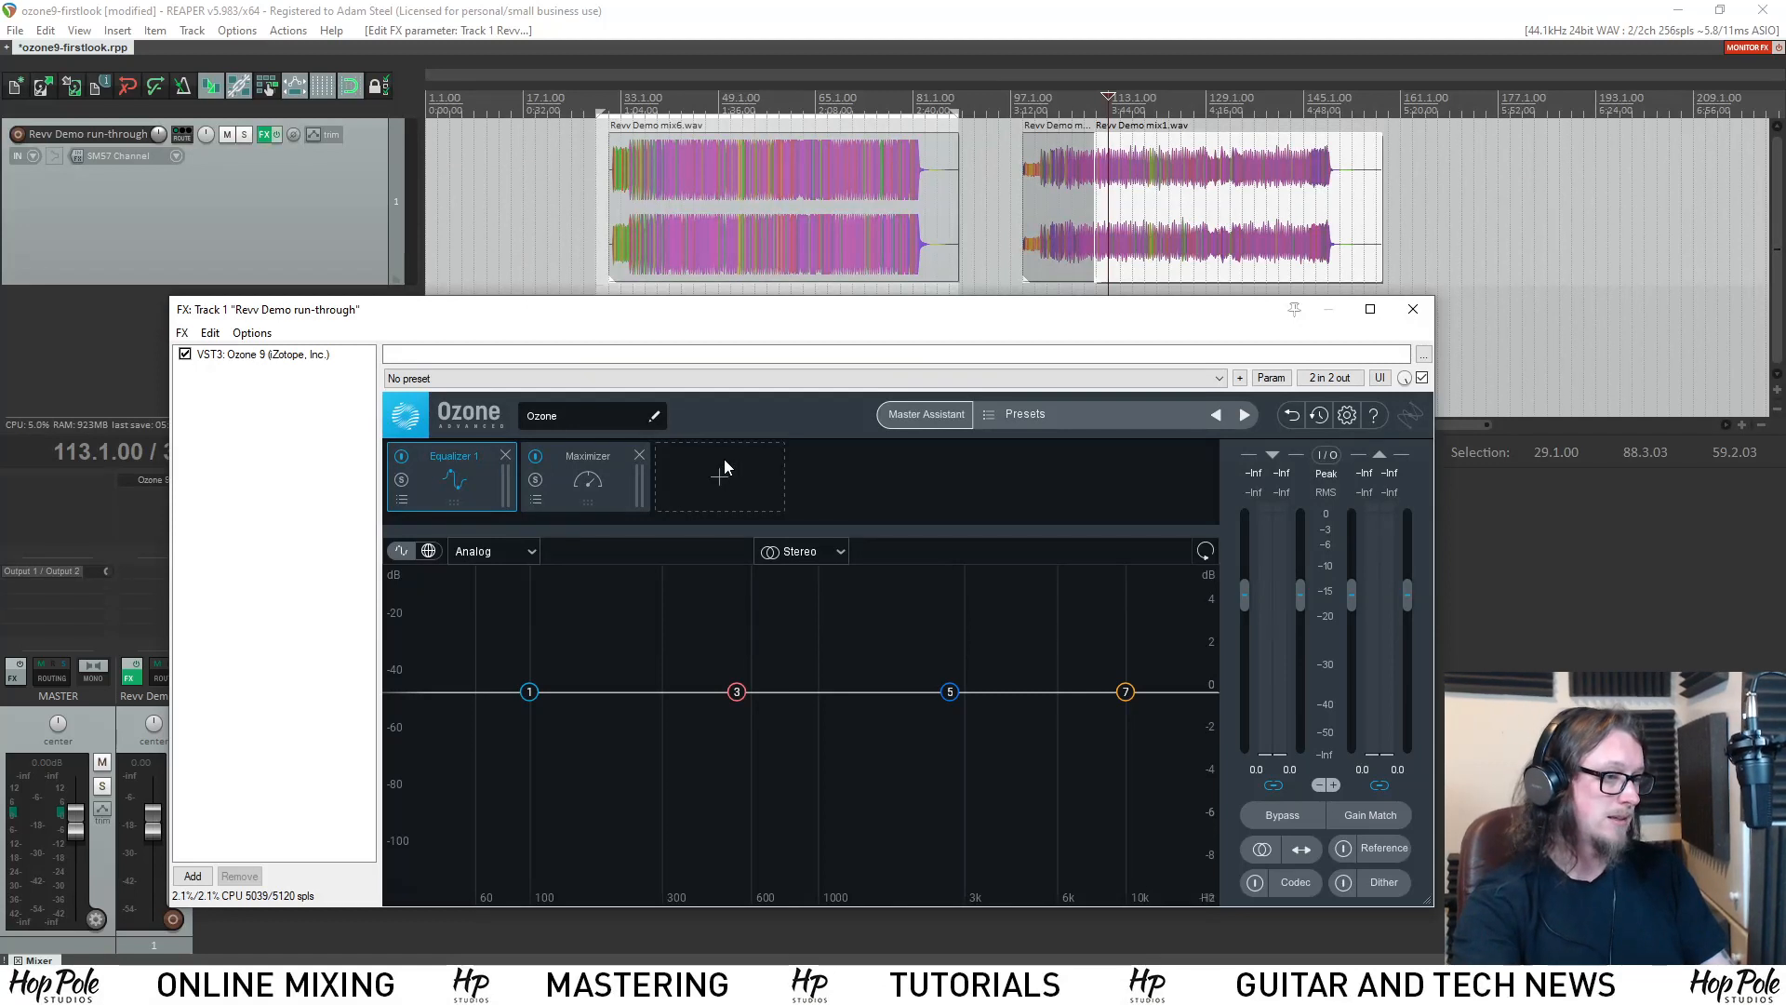
Add a Dynamics module and place it between Equalizer 1 and Maximizer in the chain.
click(709, 484)
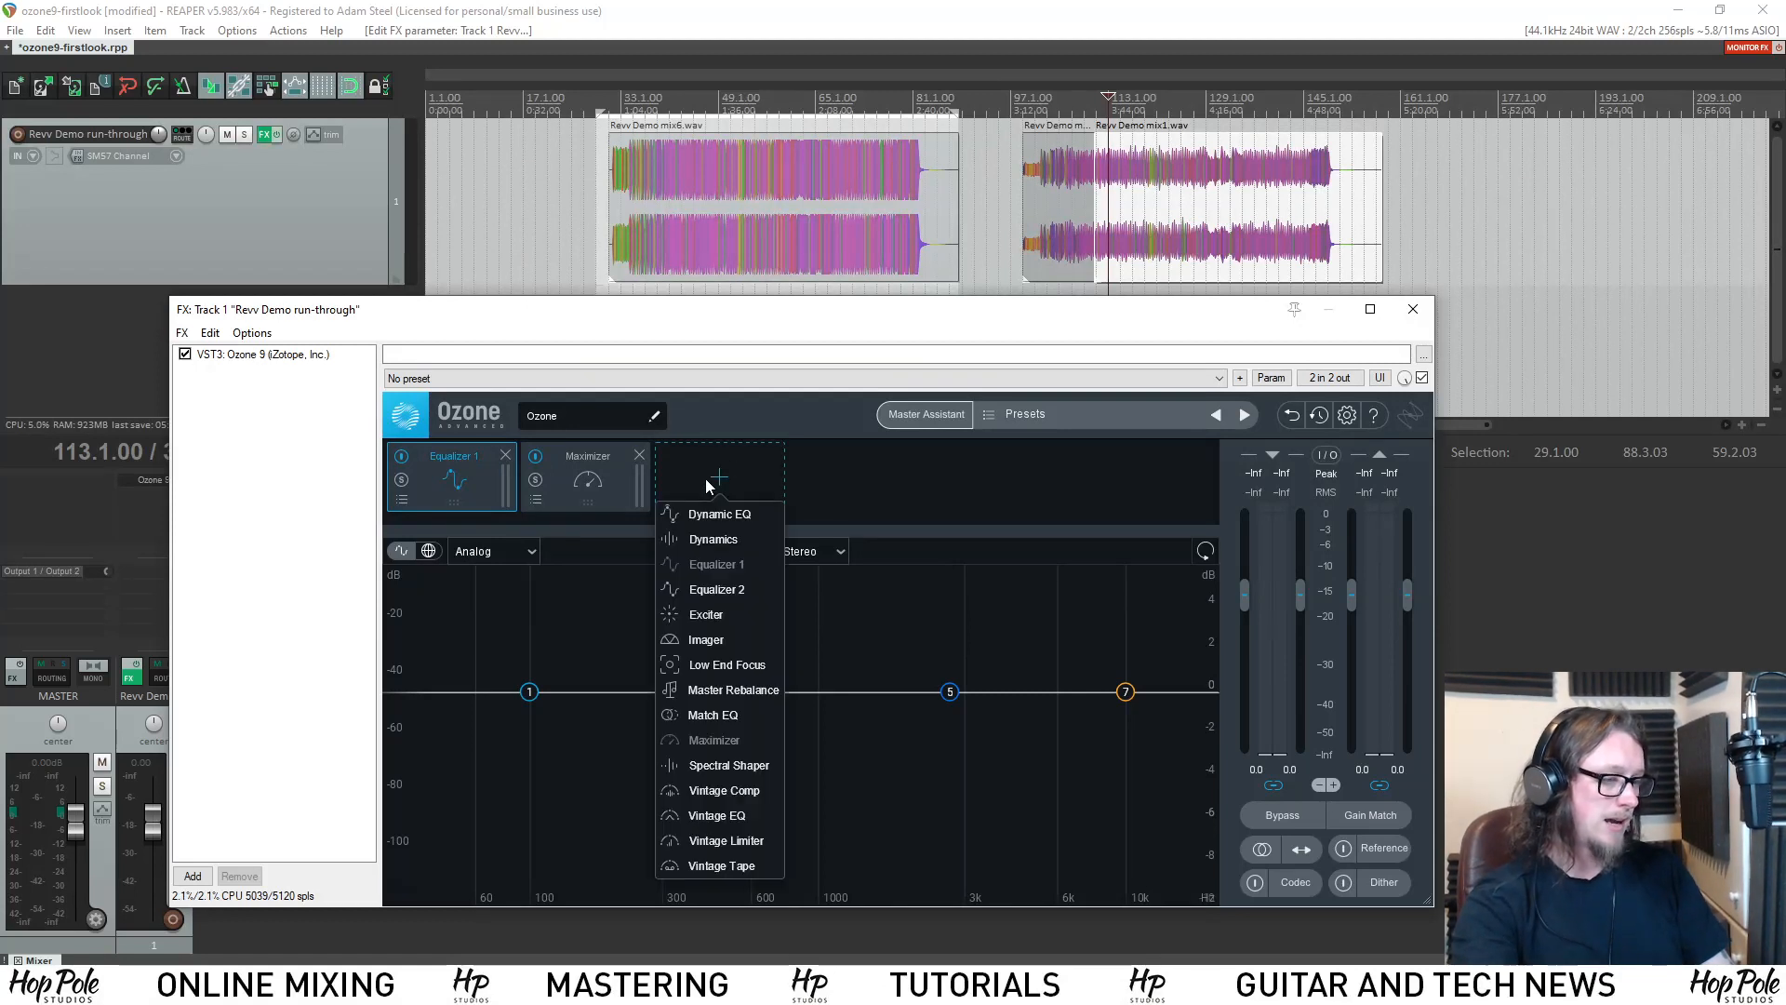
click(720, 541)
drag(696, 473, 584, 467)
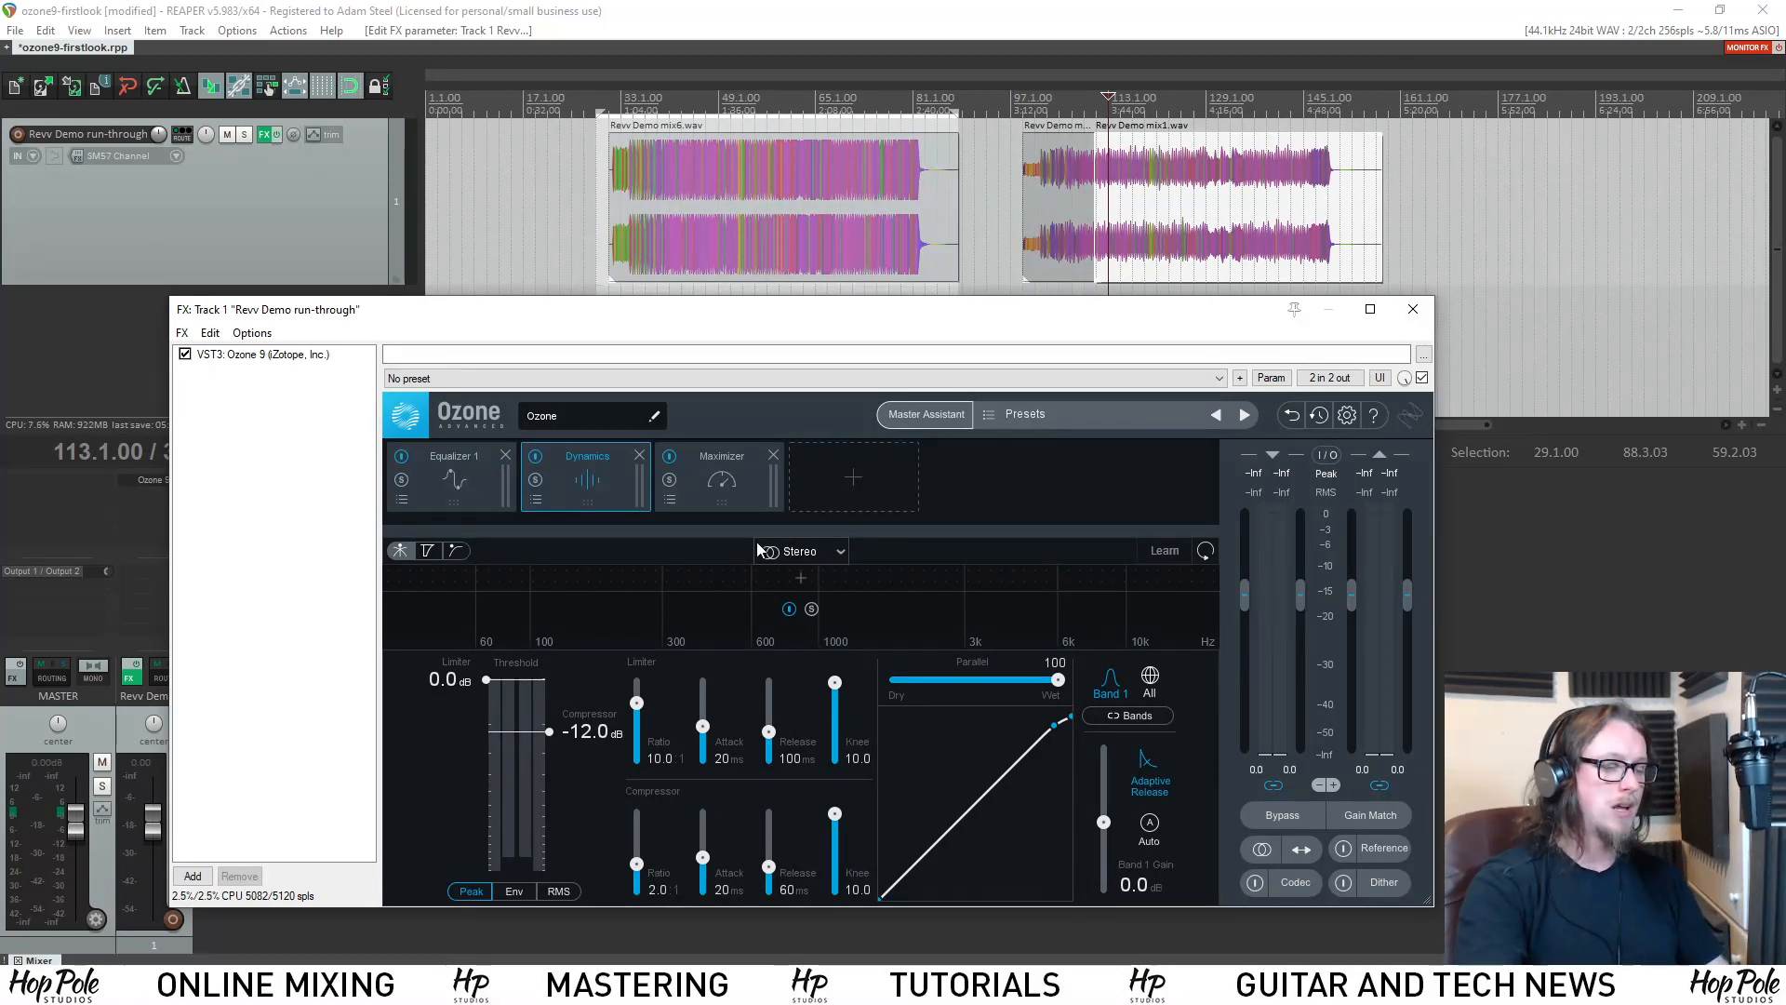
Switch the Dynamics module's channel processing to Mid/Side and select the Side channel.
click(796, 552)
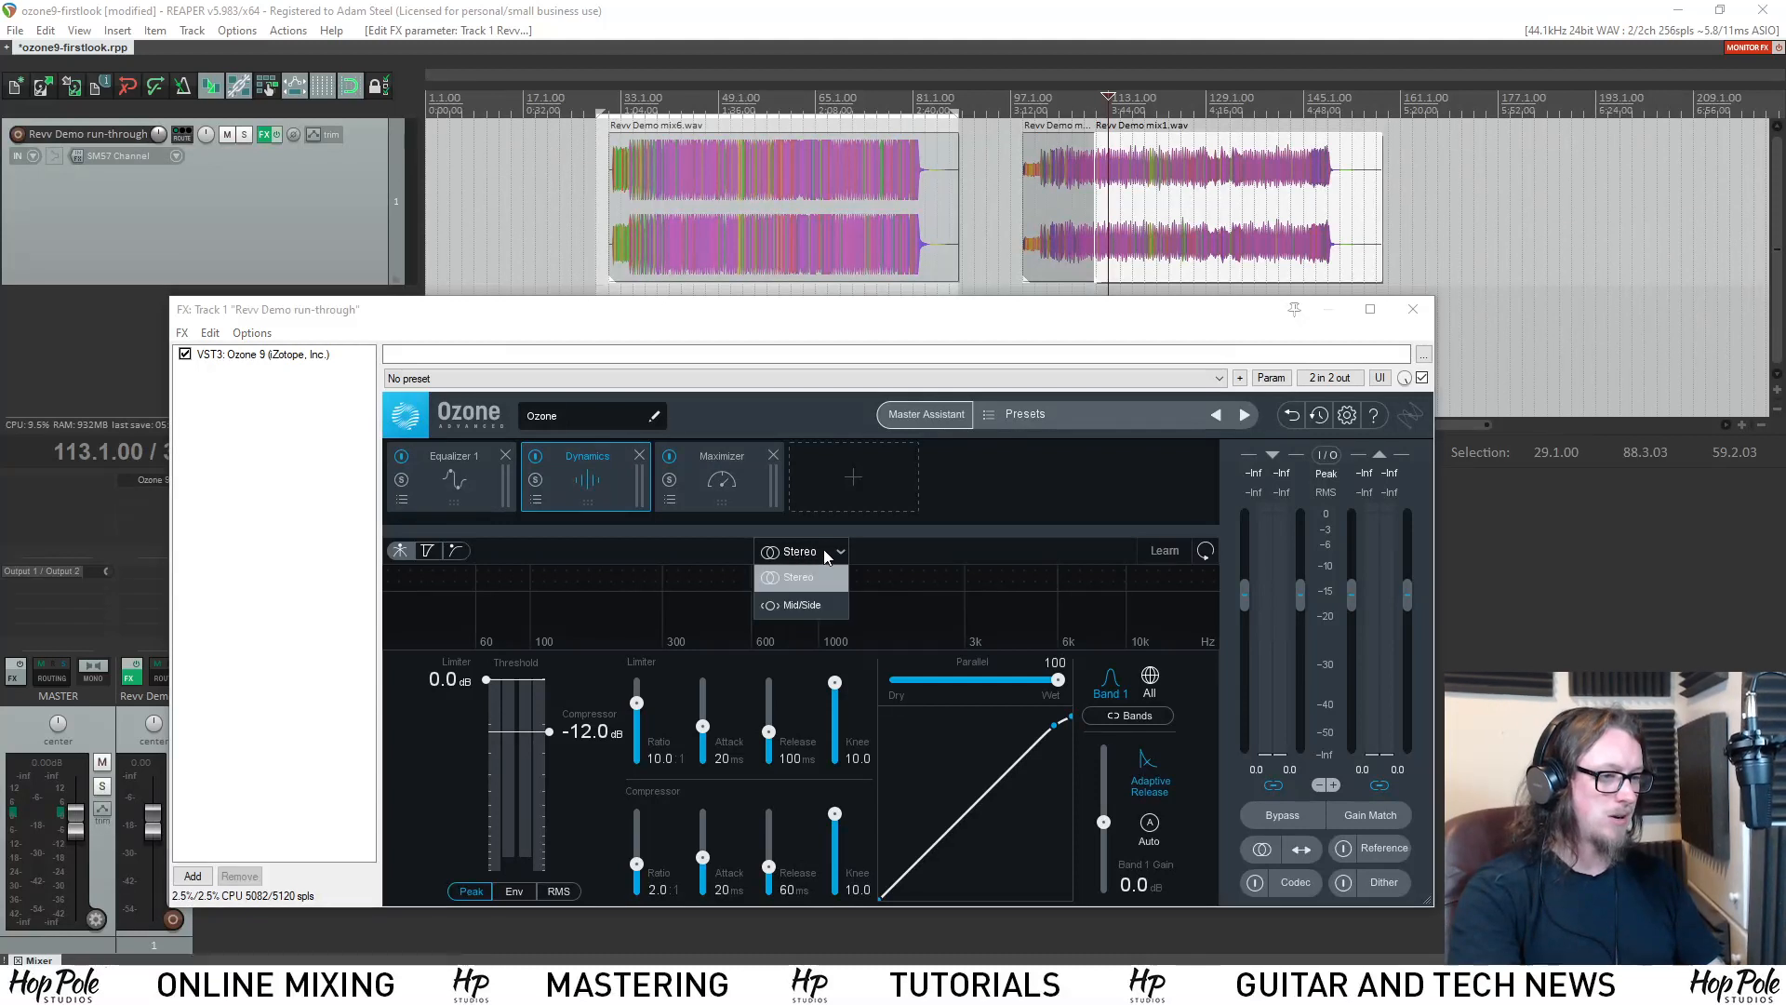
click(801, 605)
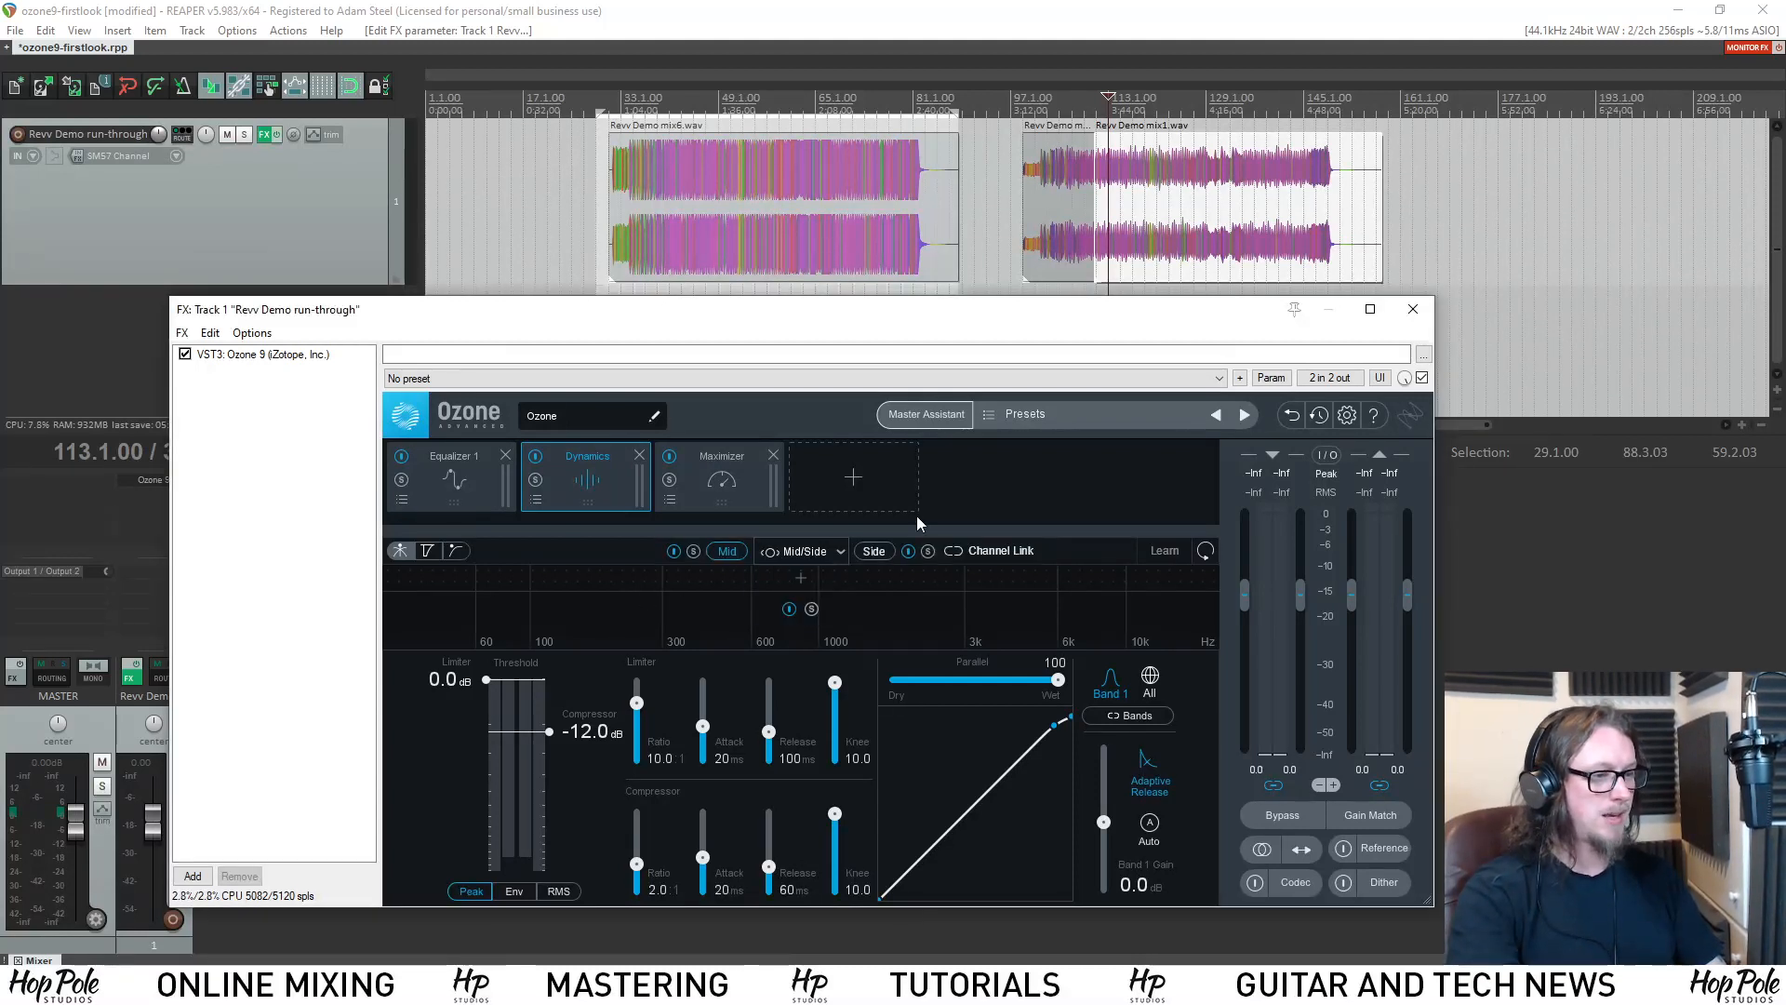
click(873, 551)
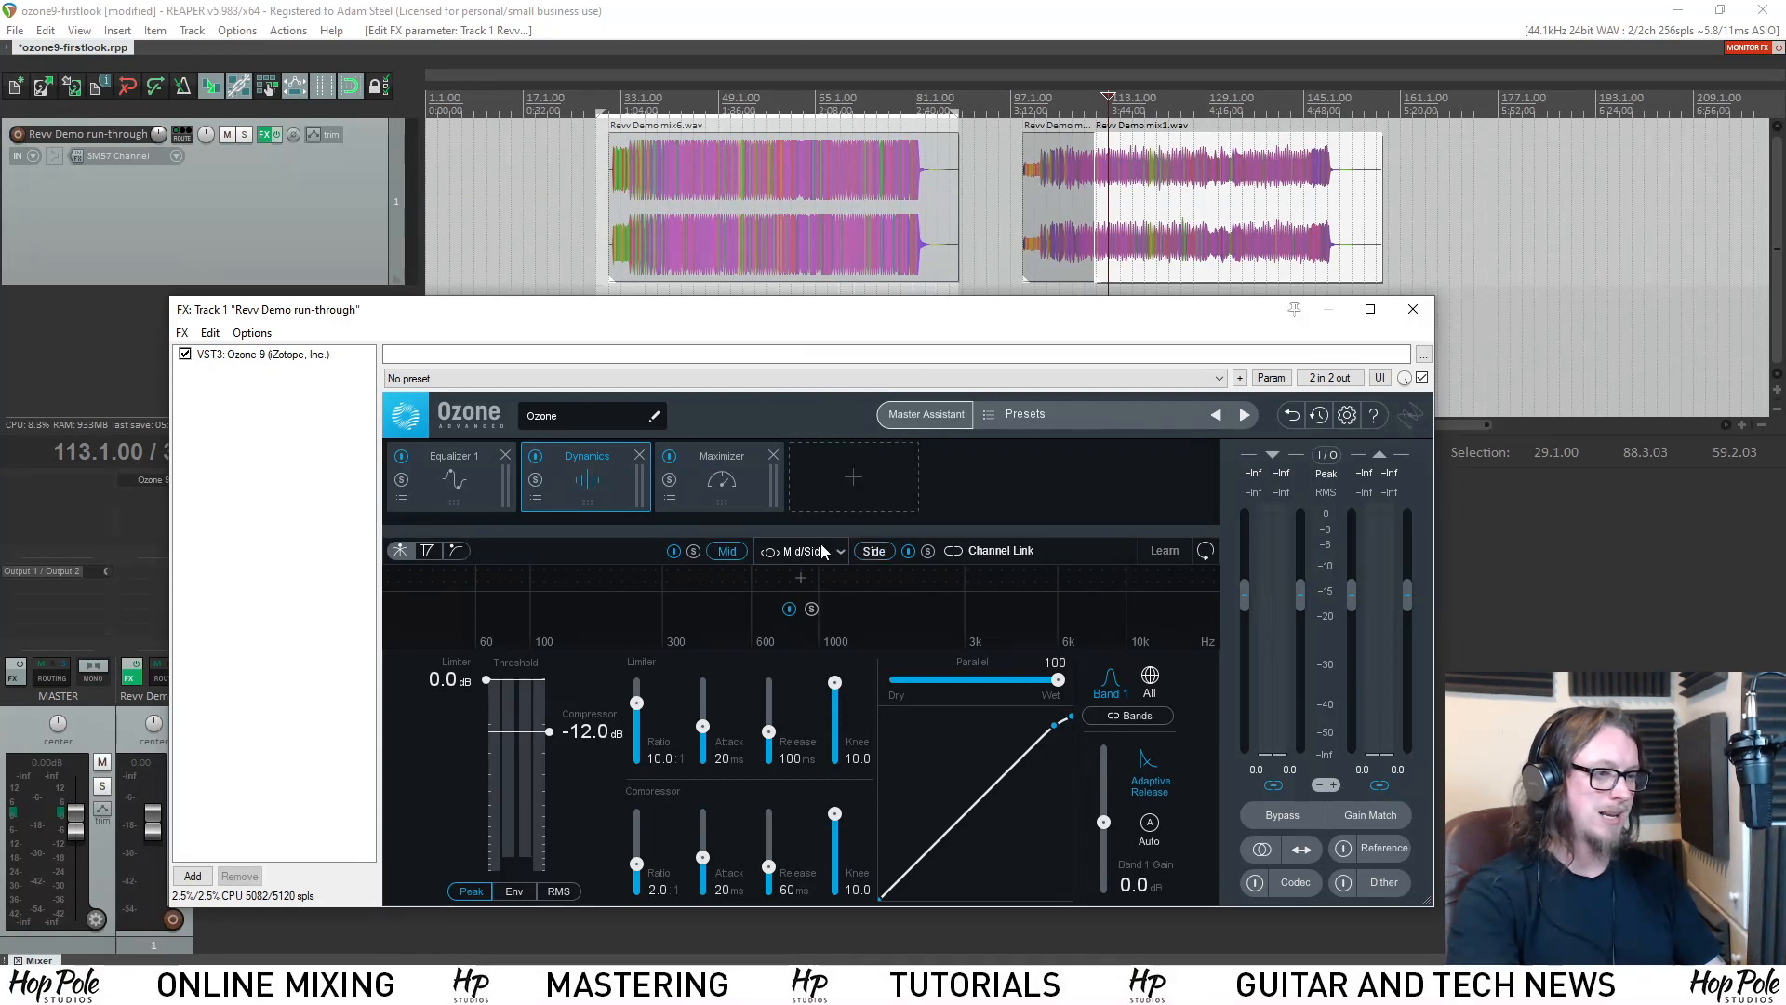
click(884, 556)
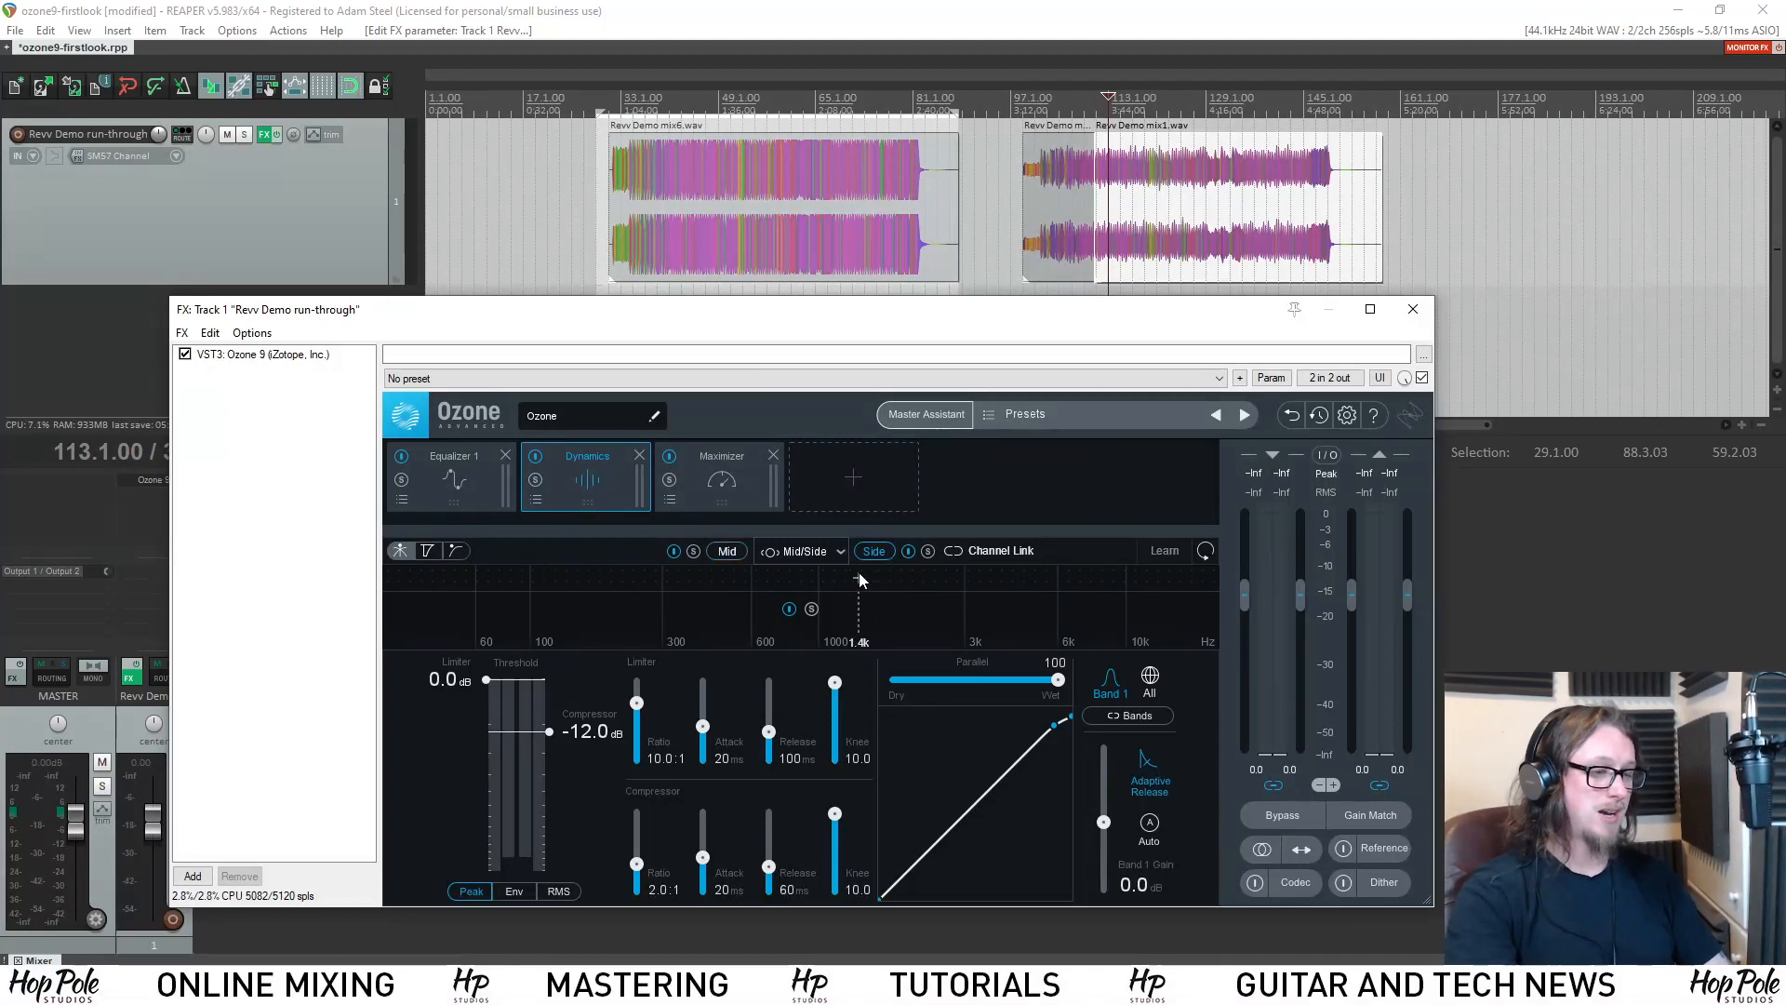
Open the Dynamics preset manager and look through the full list of available presets.
click(536, 501)
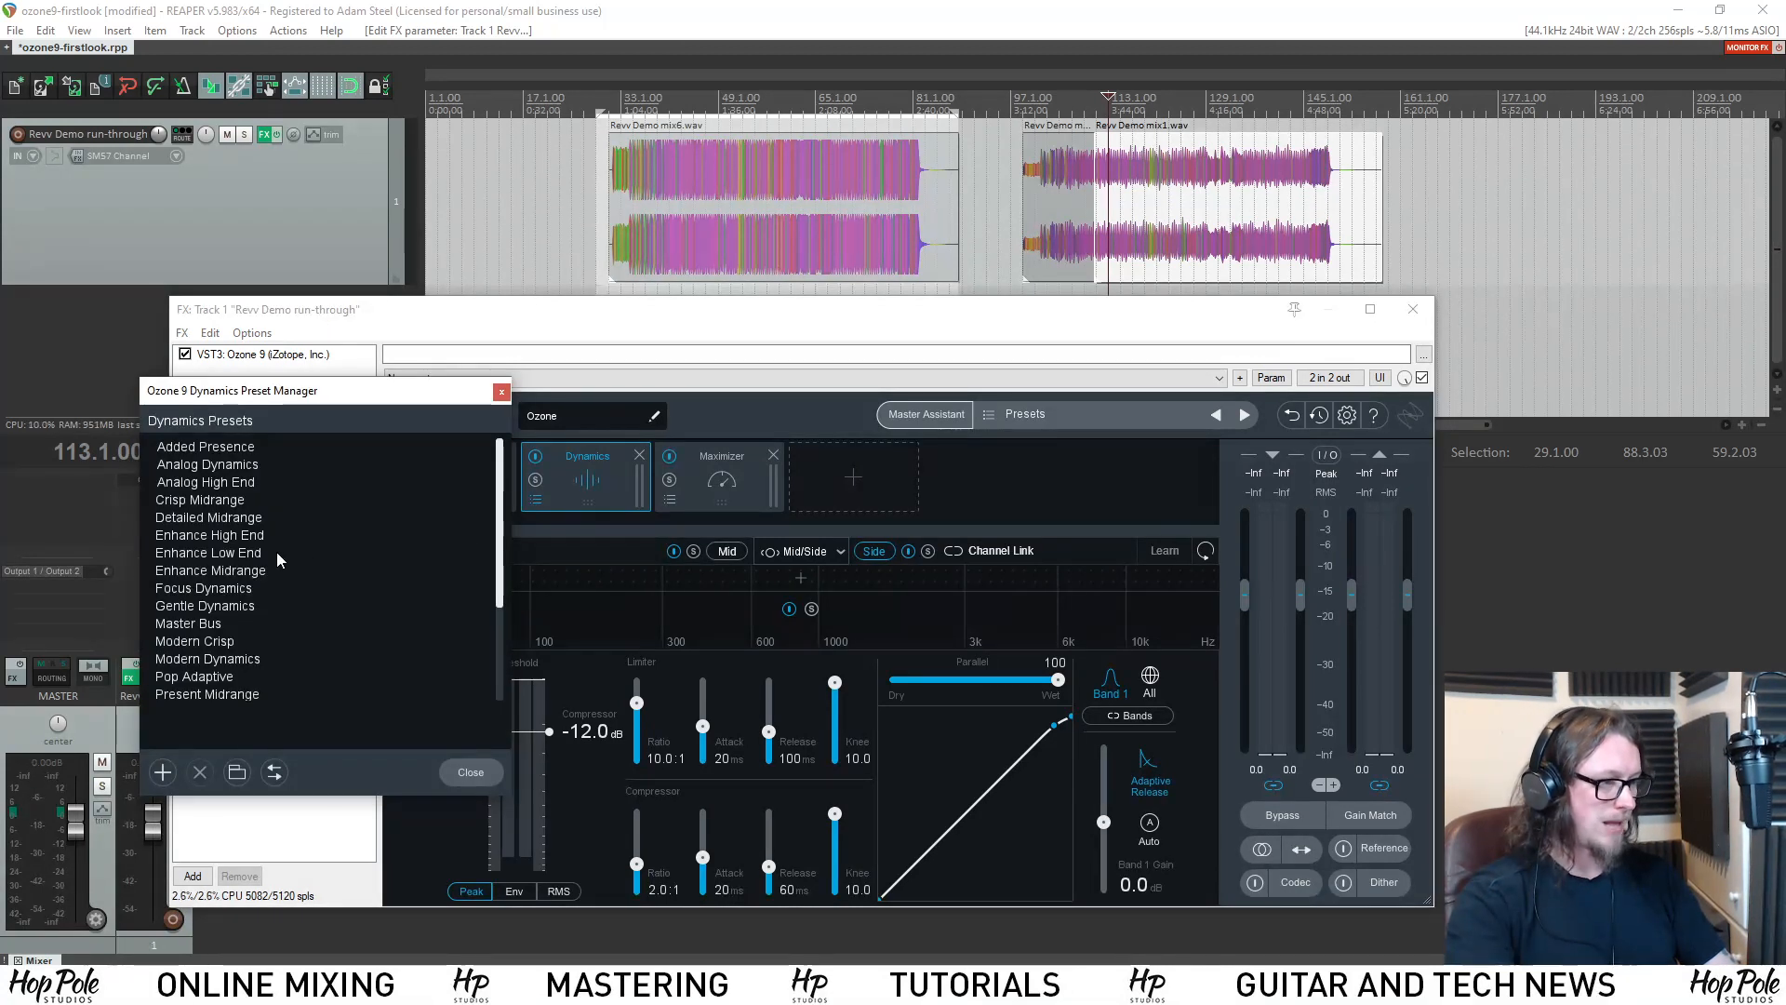
scroll(269, 555, down, 3)
scroll(266, 561, up, 3)
scroll(266, 565, down, 3)
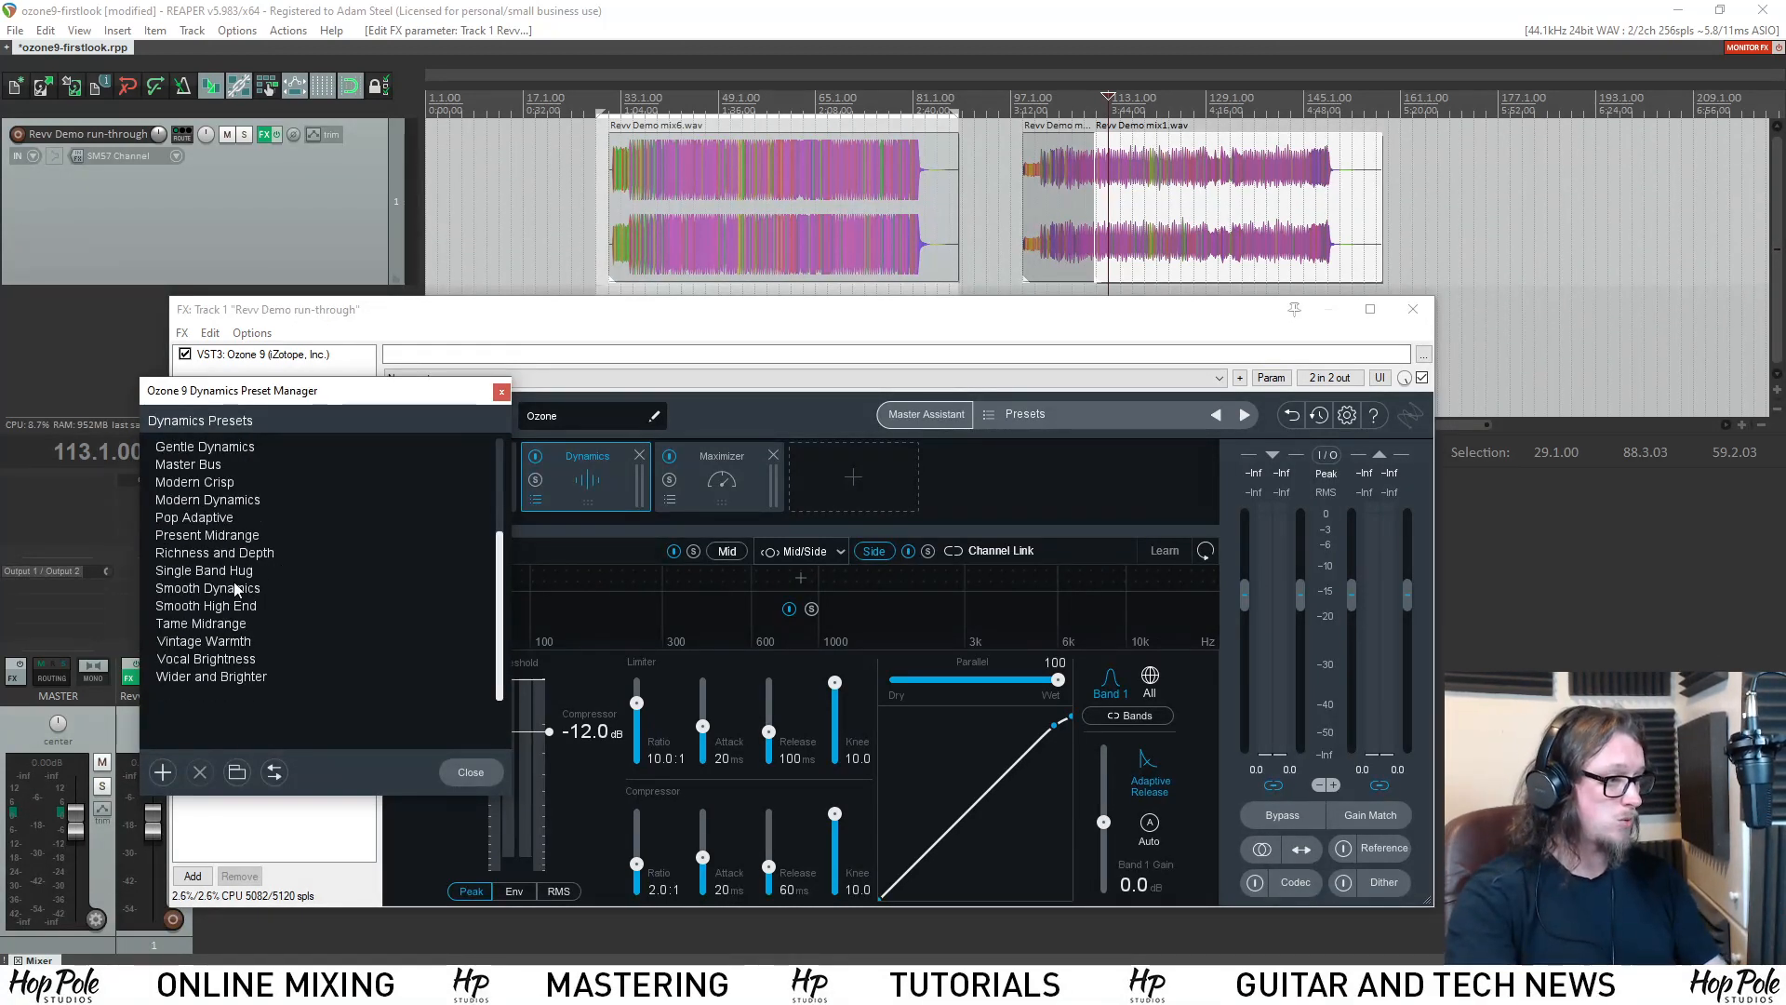
scroll(238, 581, up, 2)
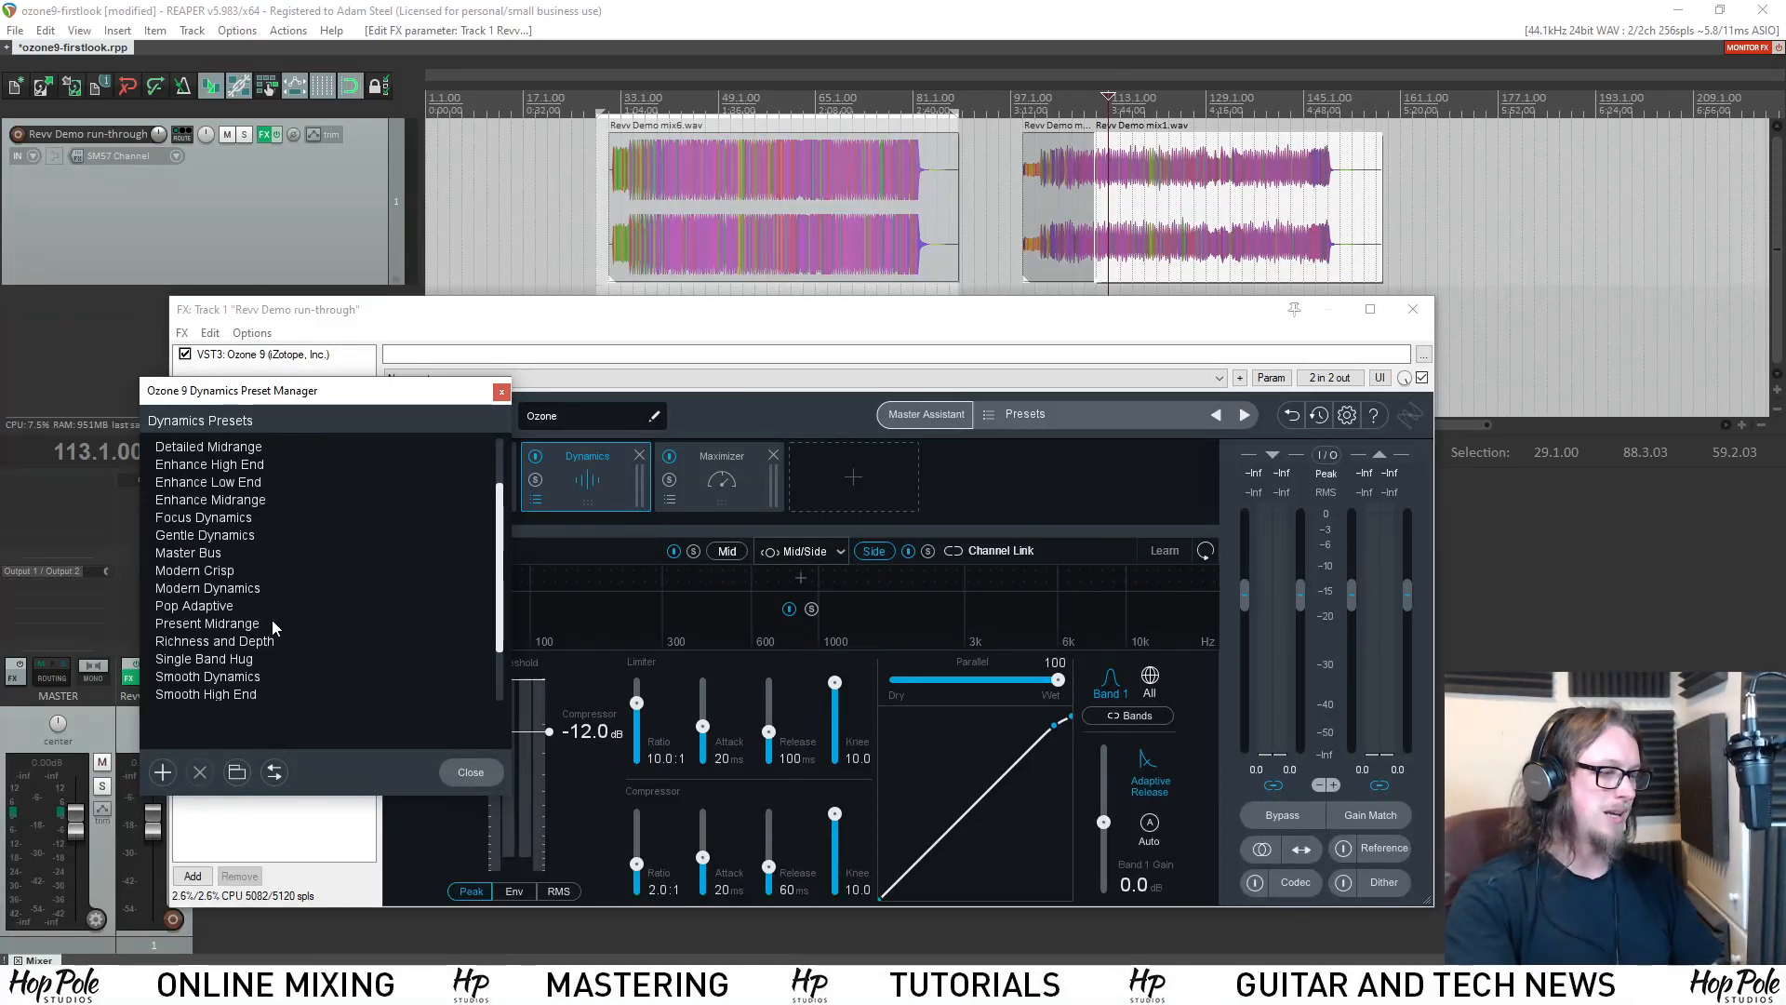
scroll(286, 679, down, 3)
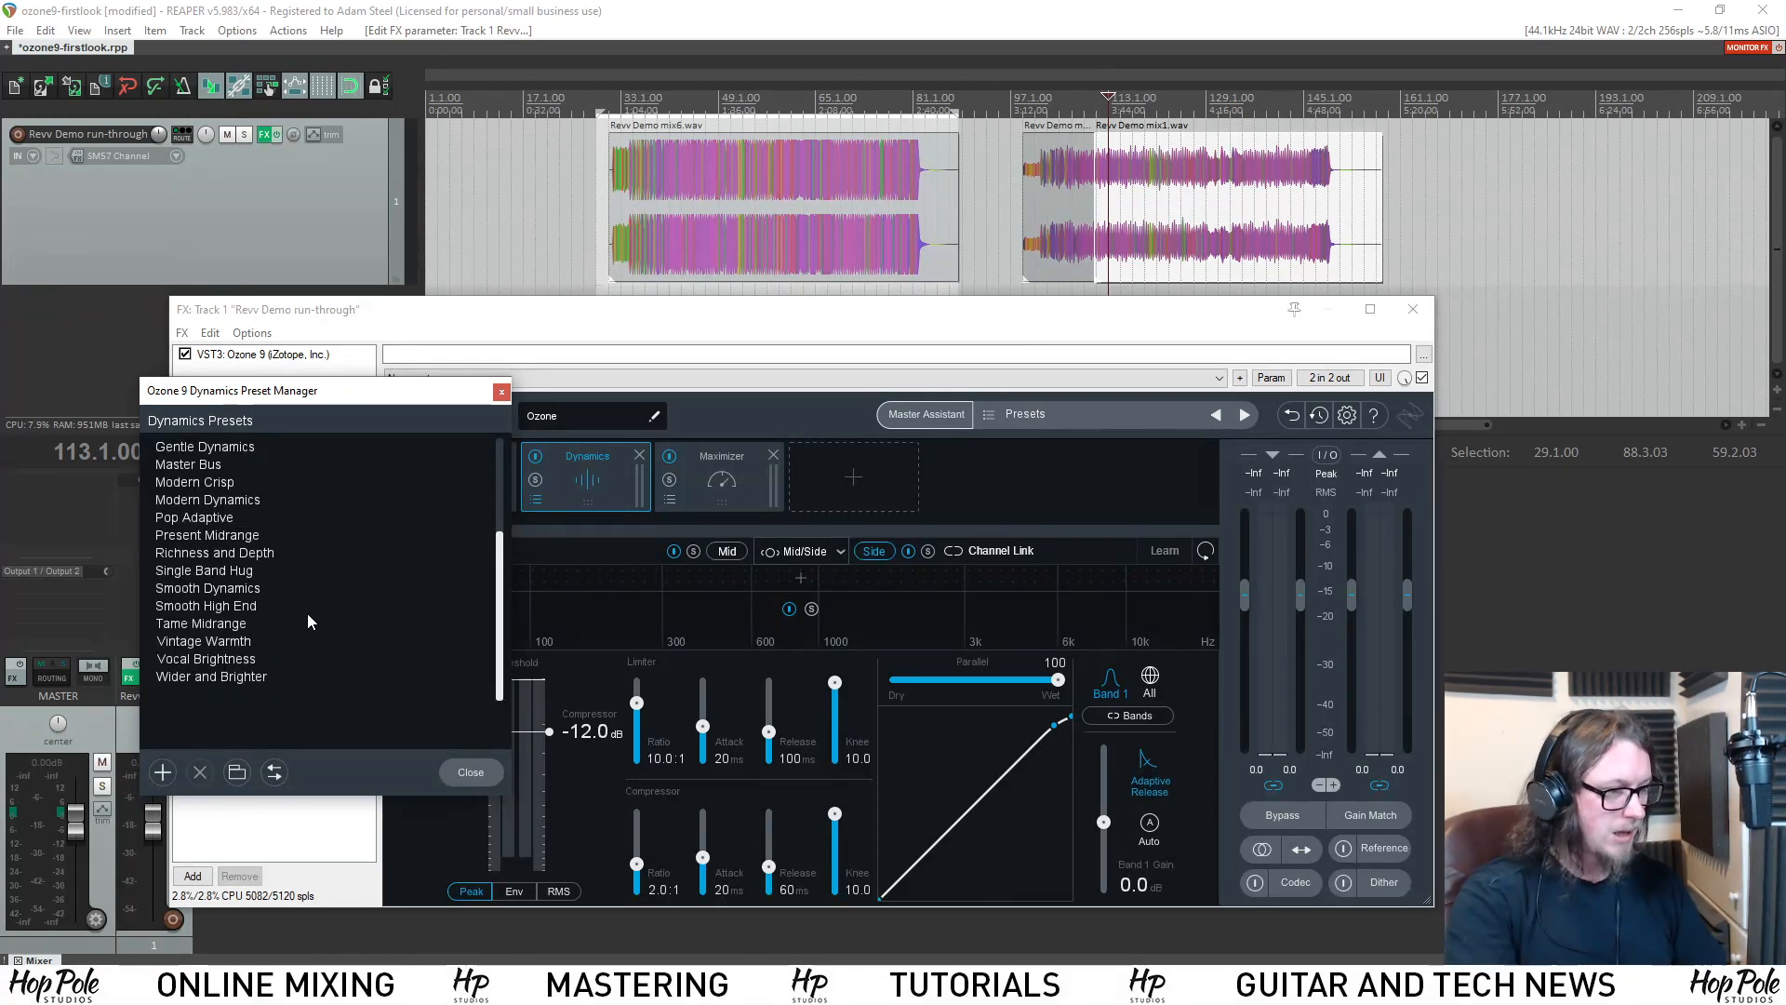
scroll(285, 615, up, 4)
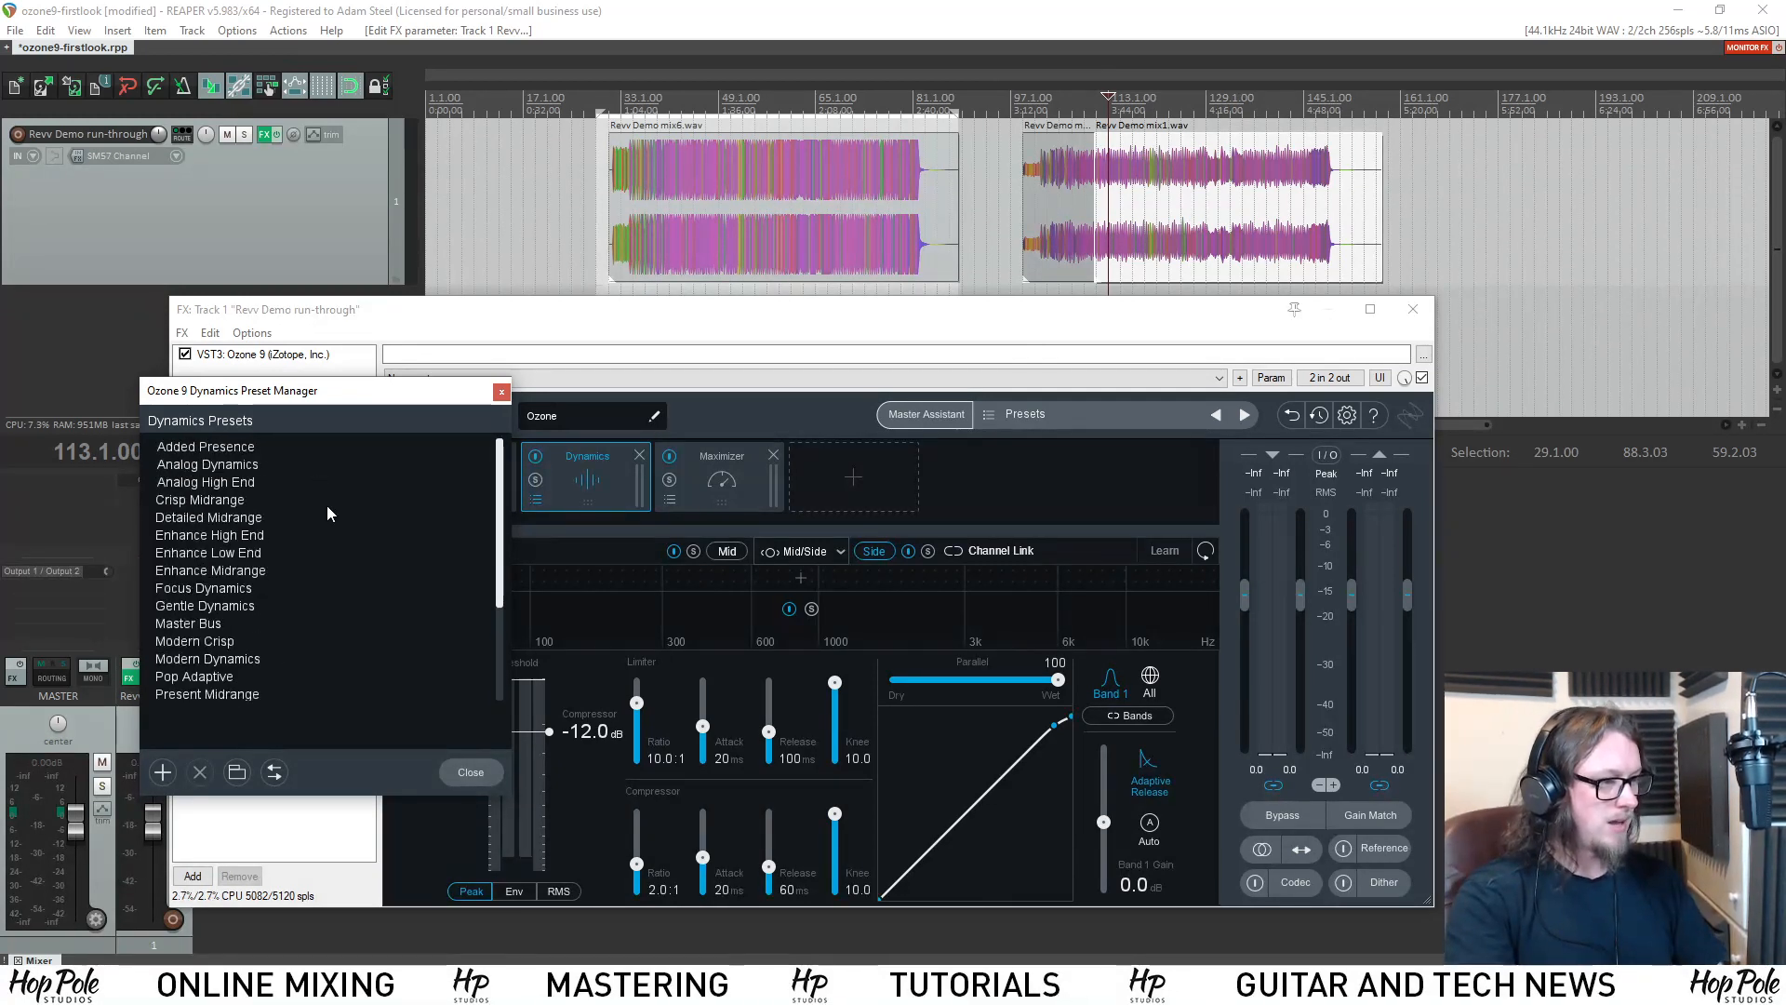
scroll(265, 564, down, 3)
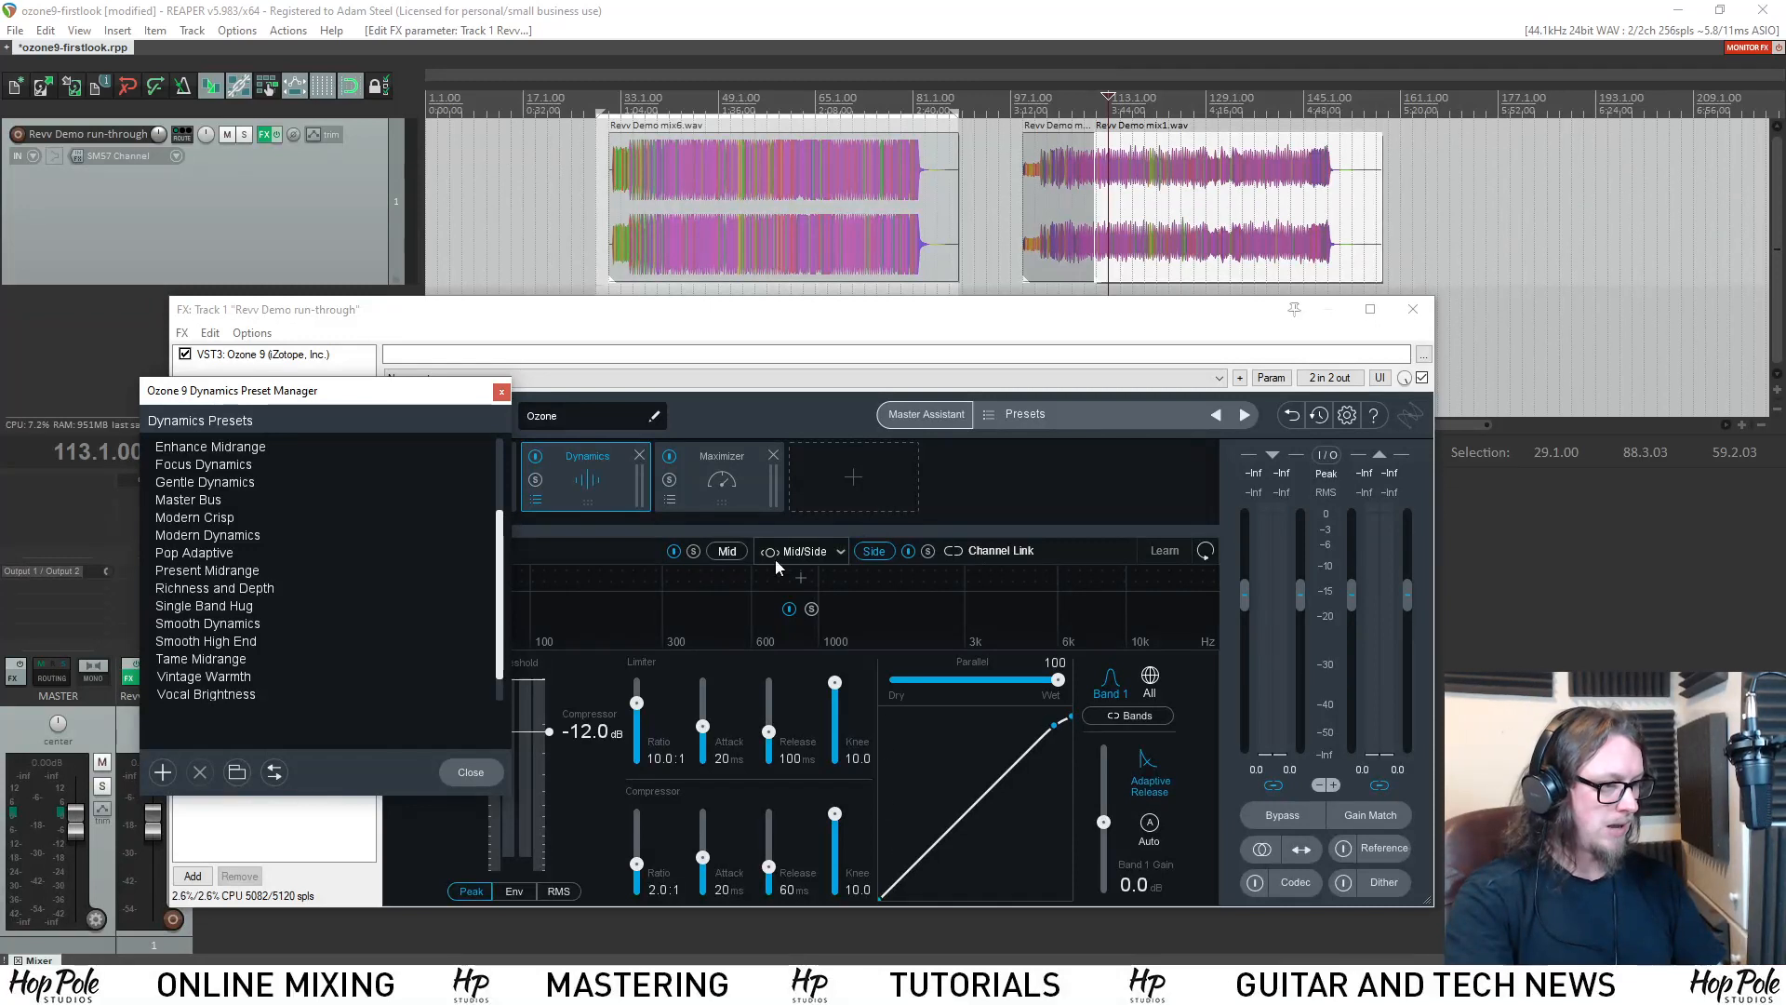
scroll(219, 633, up, 1)
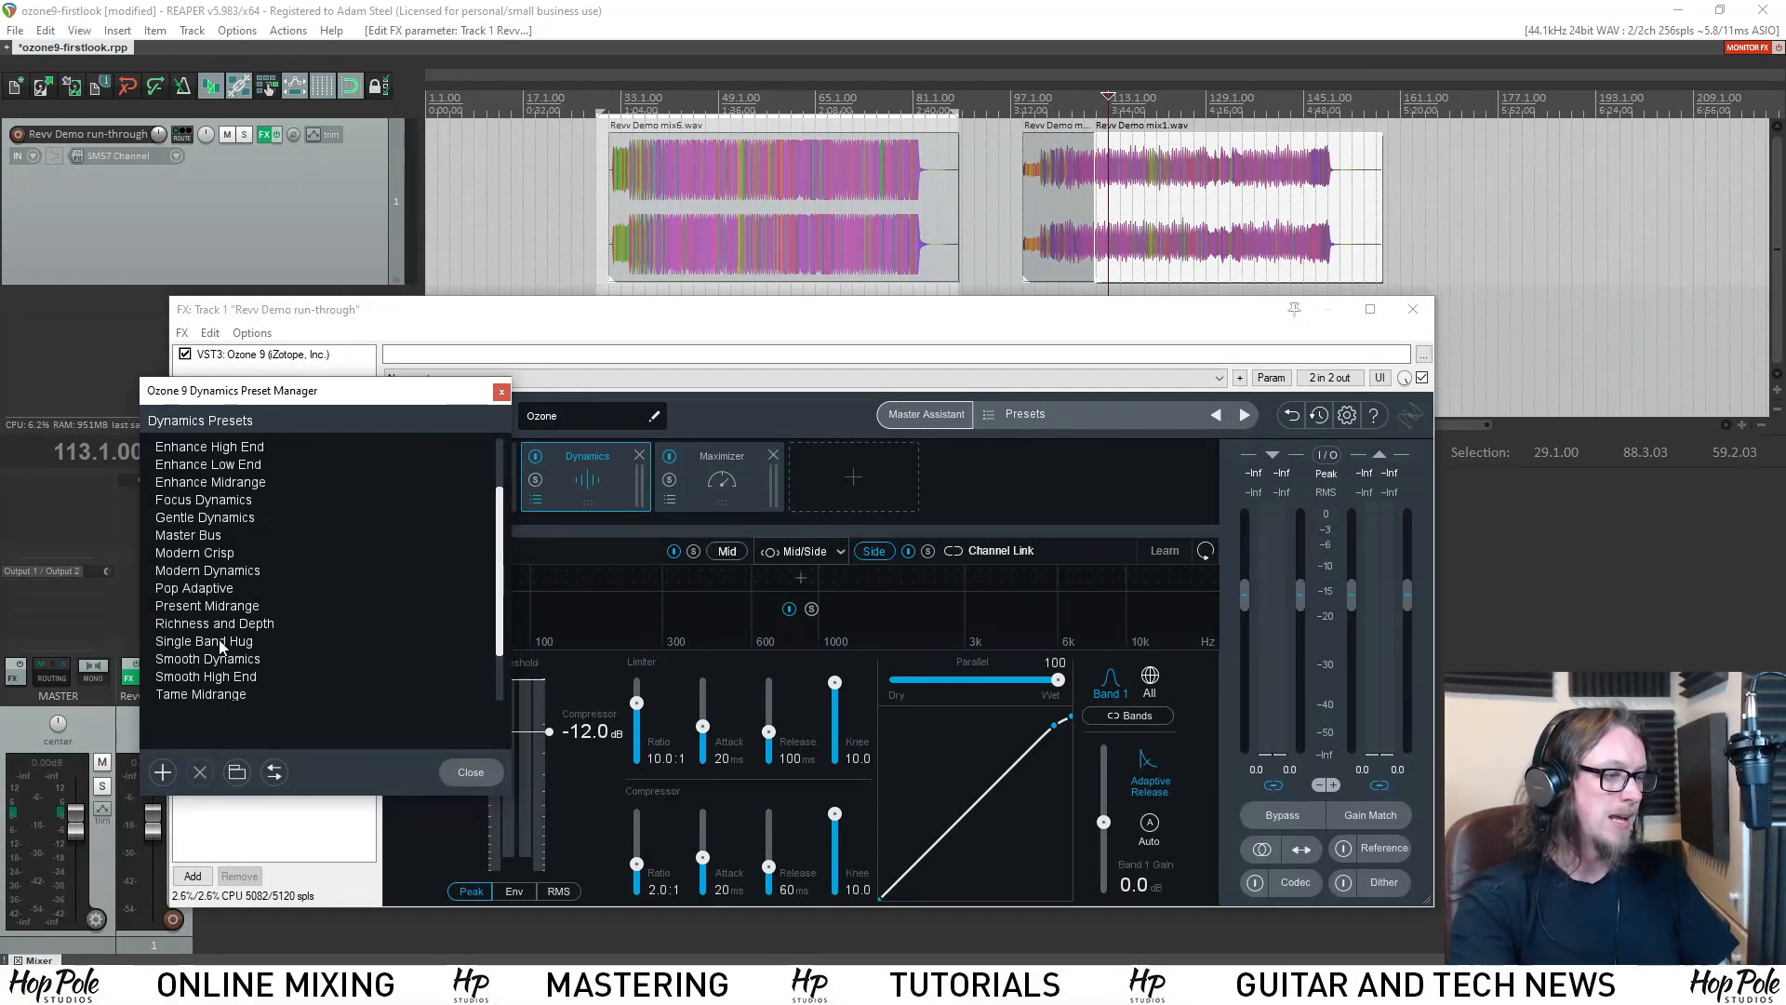
Load the Single Band Hug preset in the Dynamics module and replace it with the Present Midrange preset.
click(220, 644)
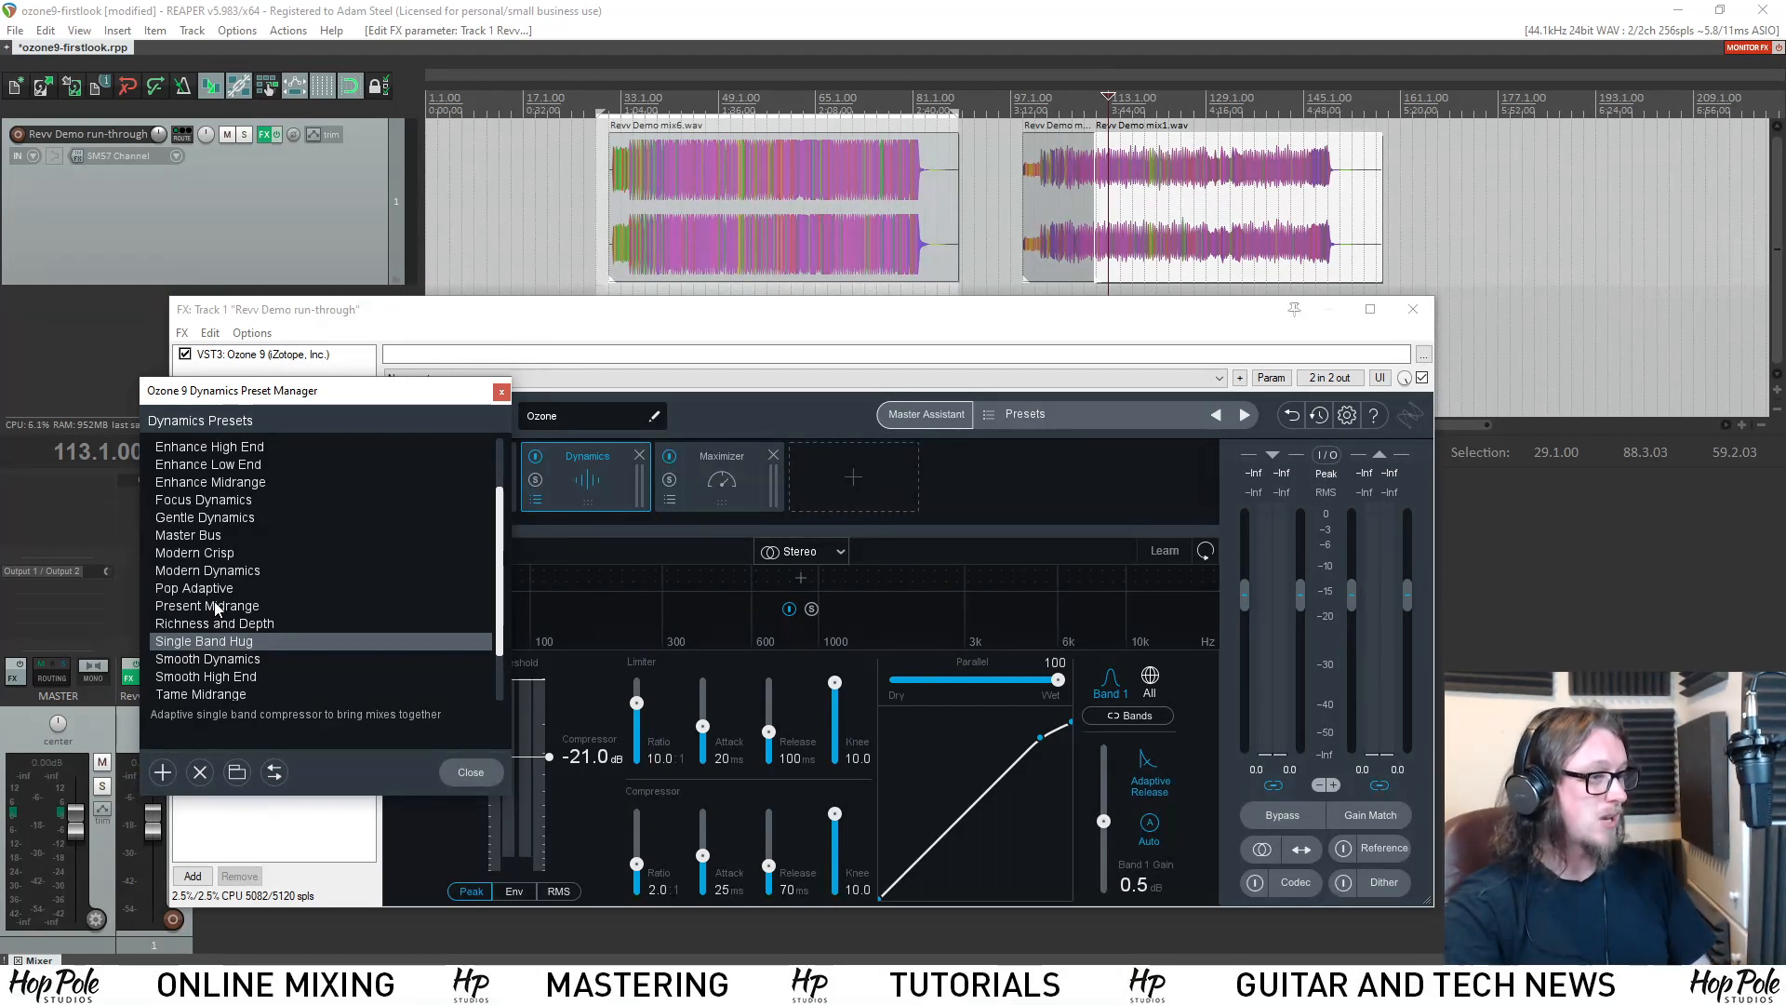
click(215, 607)
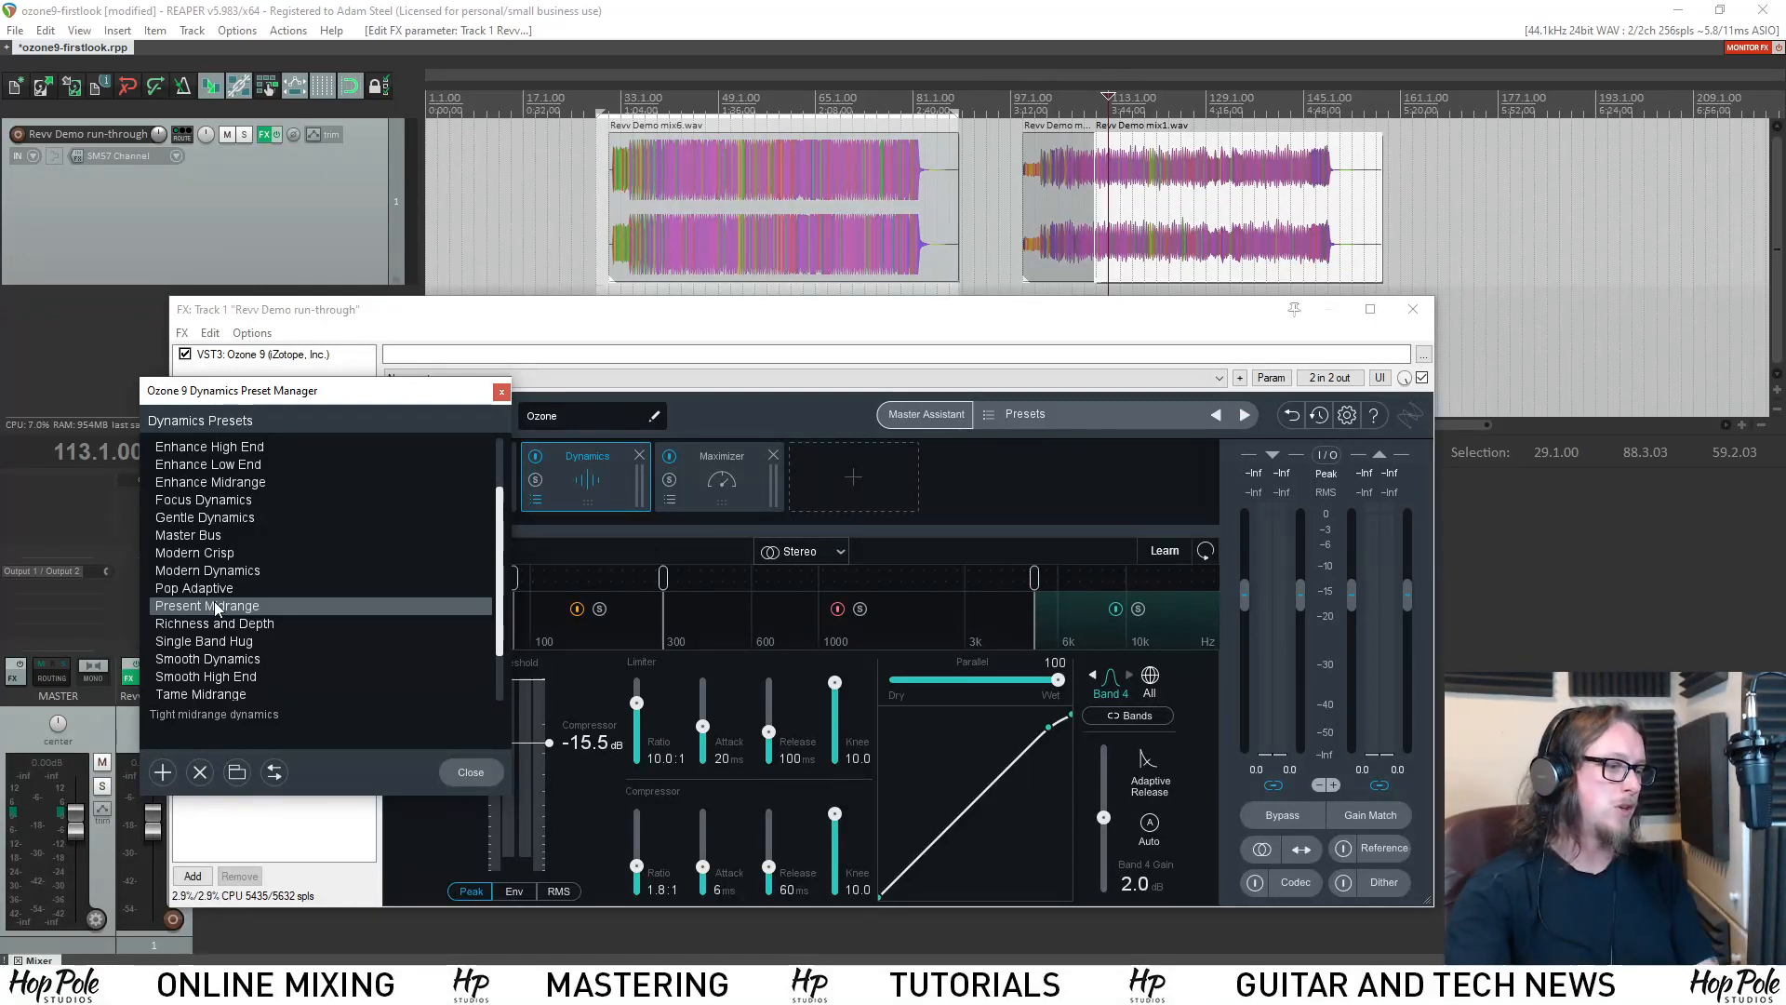
Load the Pop Adaptive preset in the Dynamics module and review the compressor settings of its individual bands.
click(227, 588)
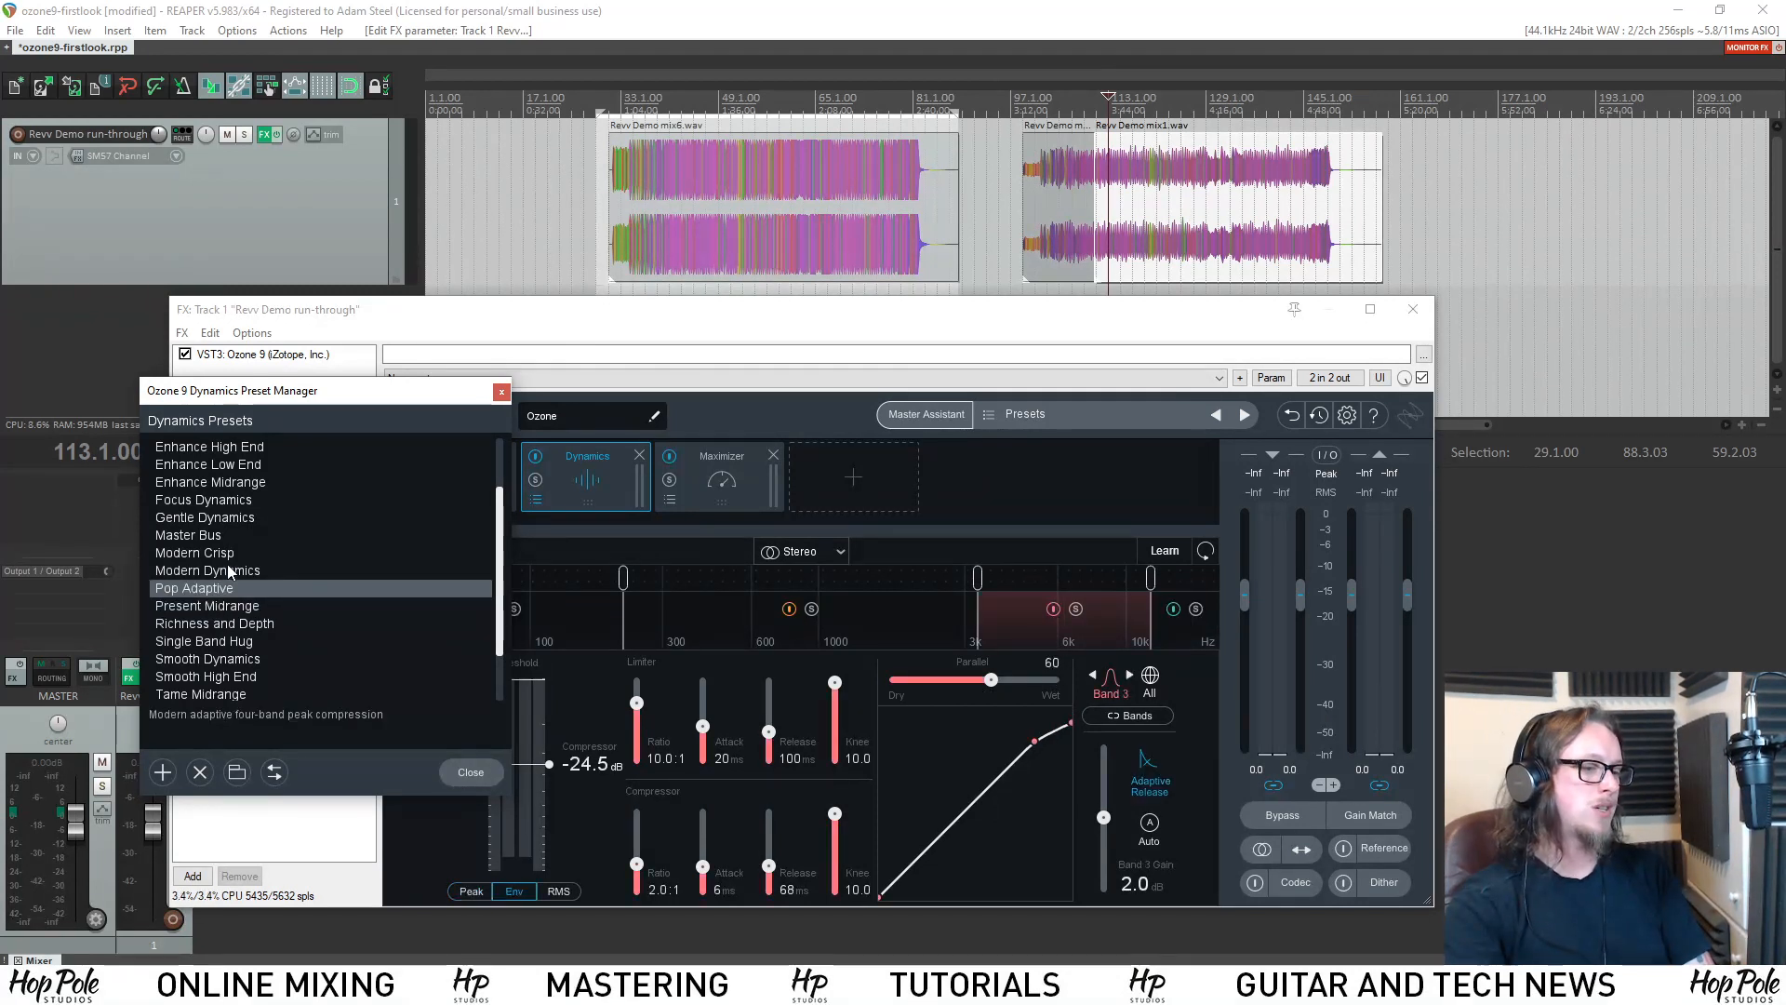
click(500, 392)
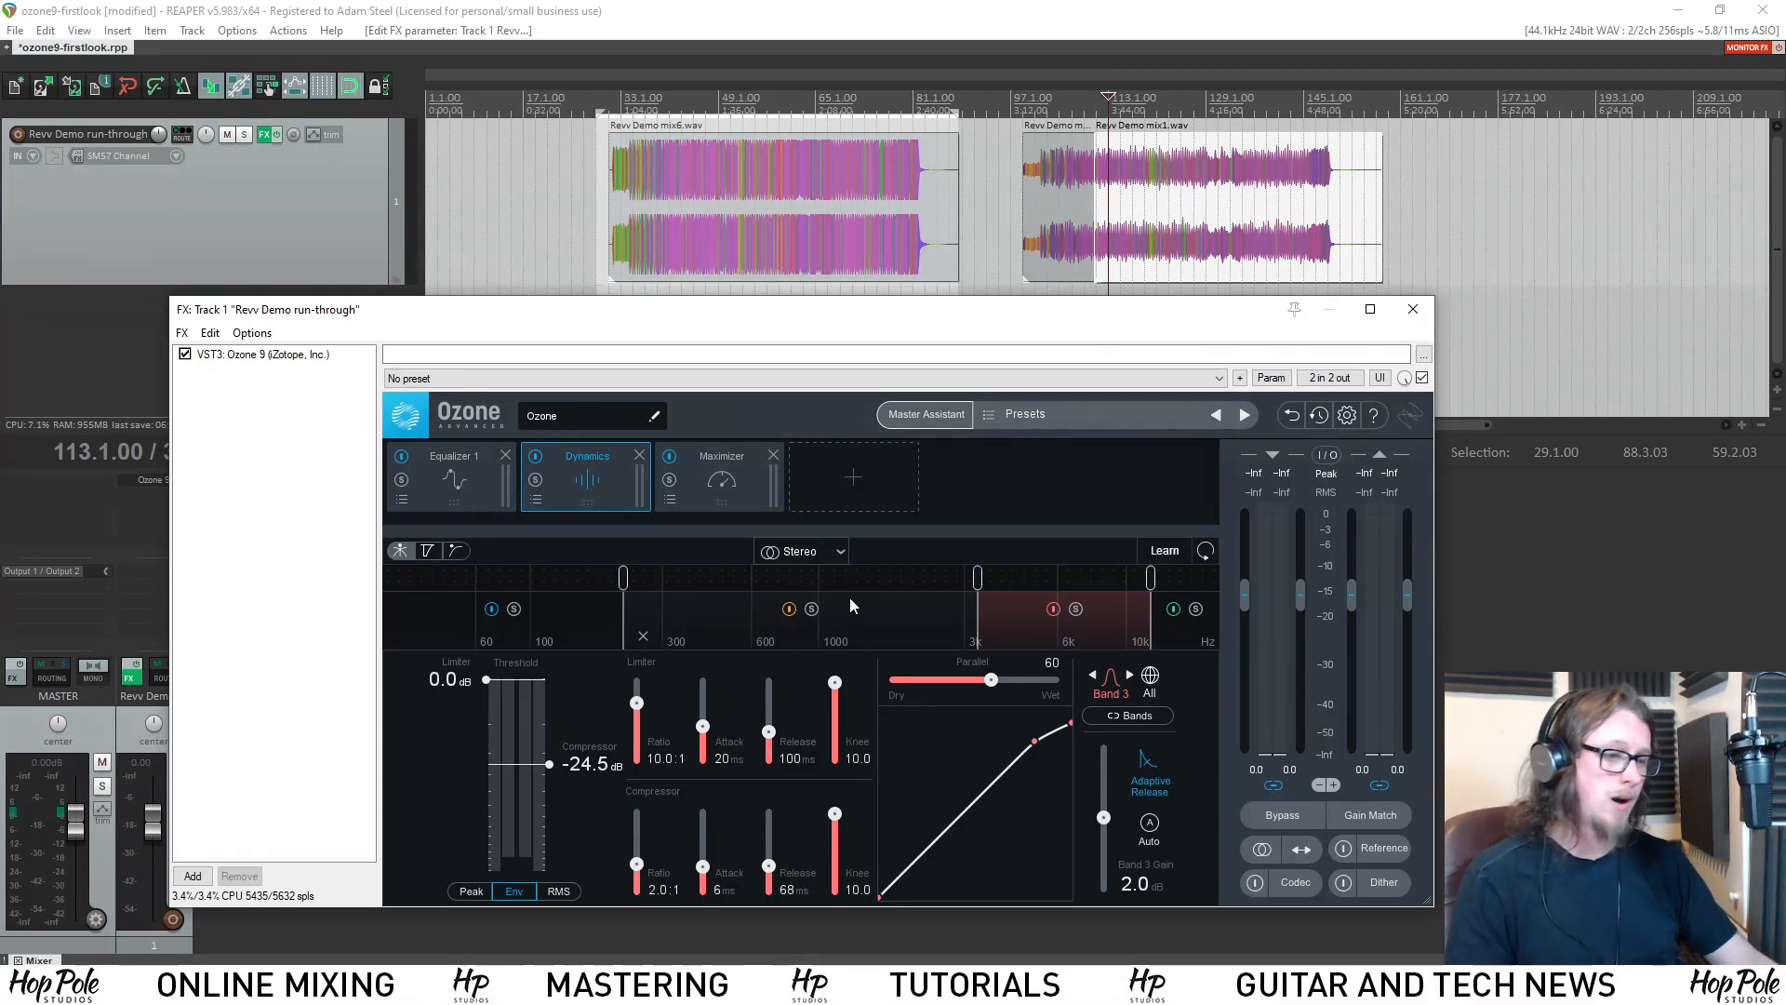
click(612, 628)
click(652, 621)
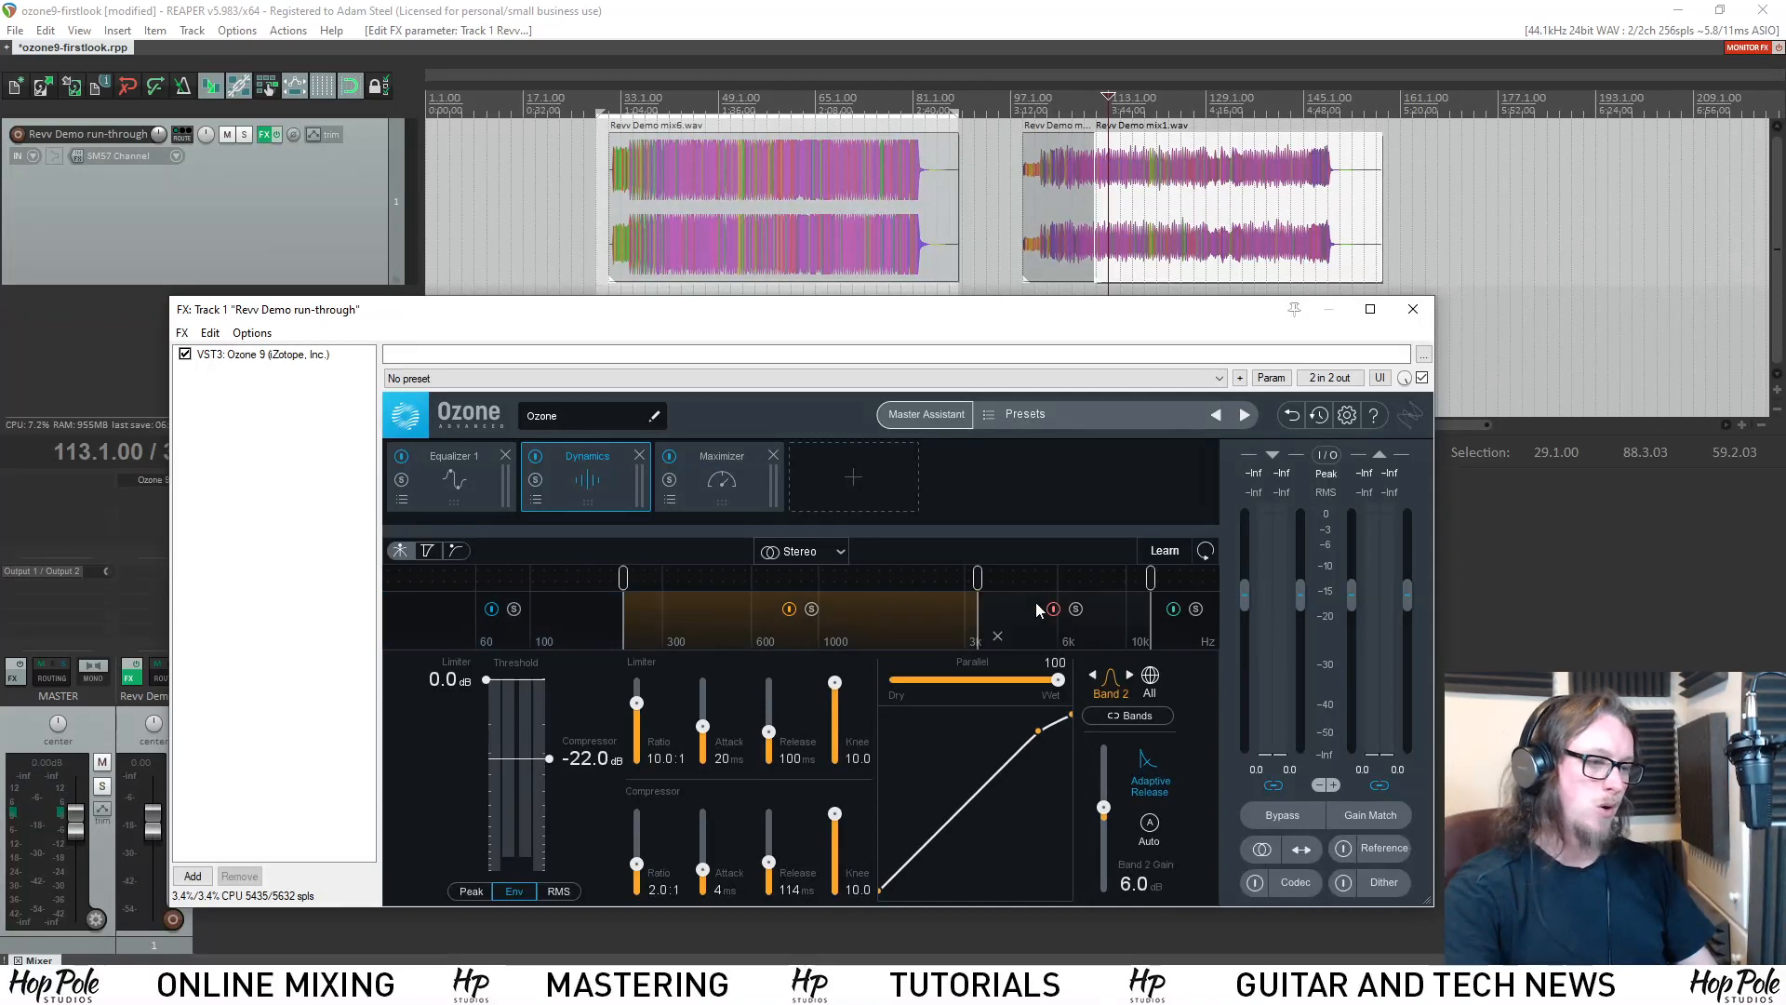
click(1018, 610)
click(1189, 622)
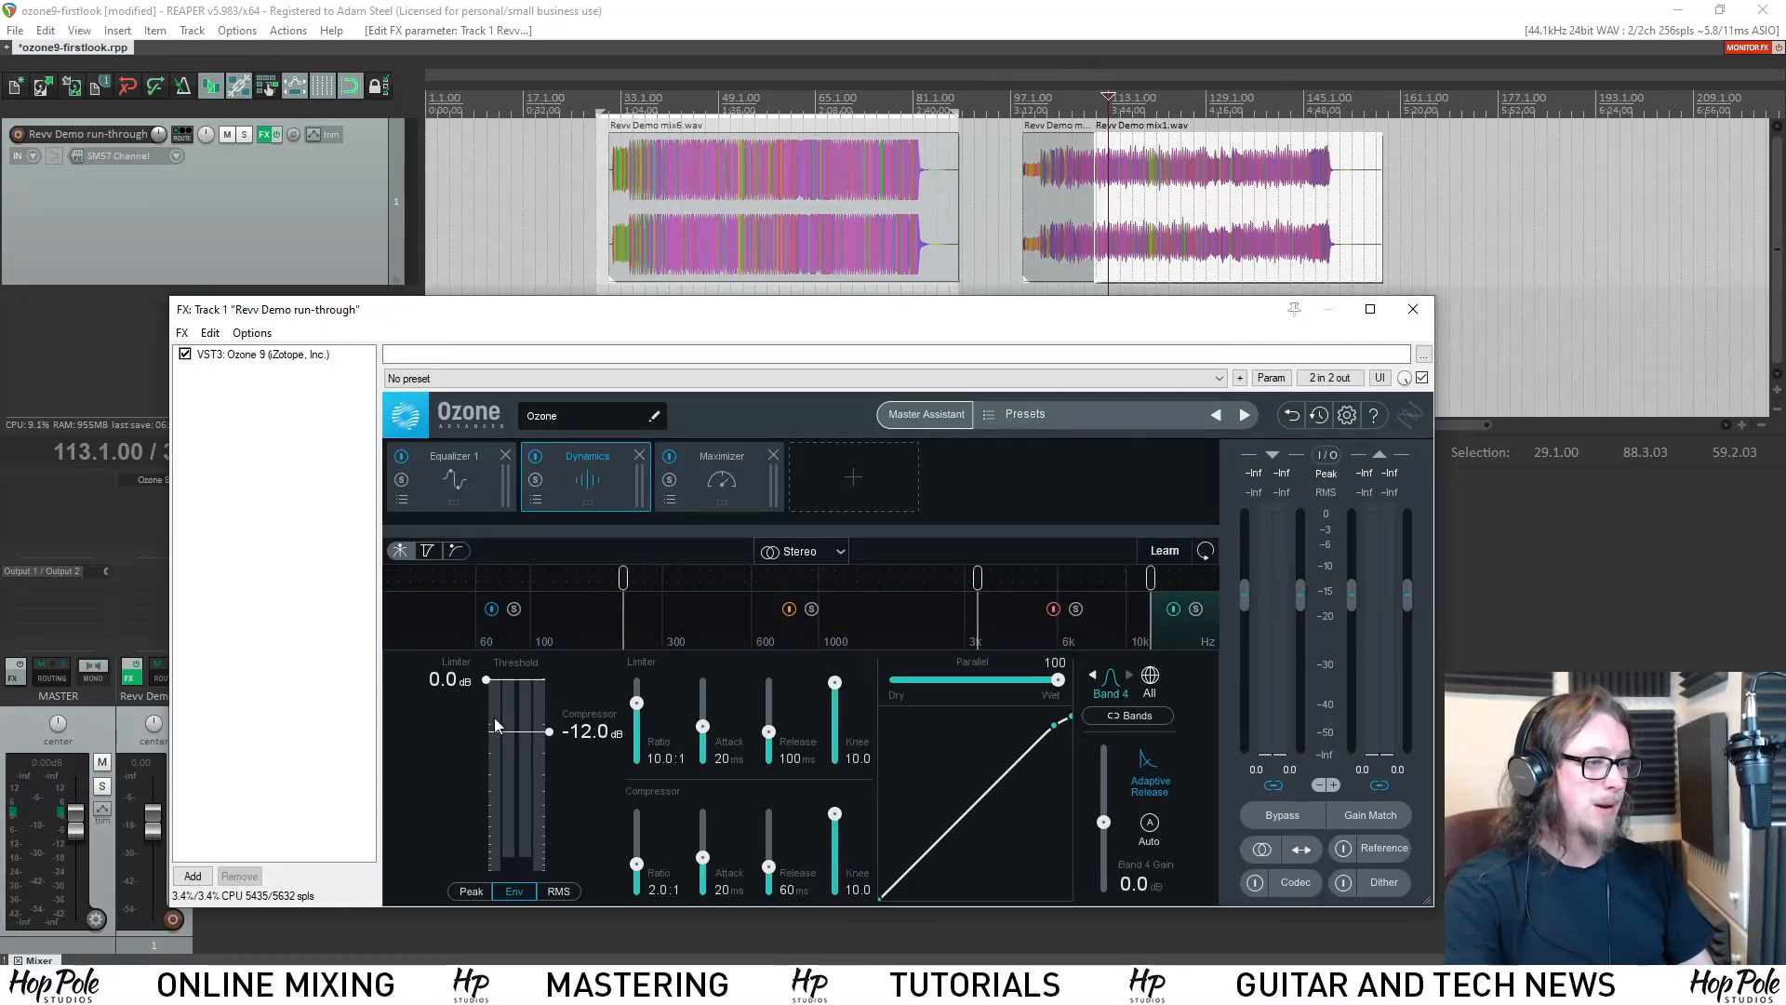
click(706, 618)
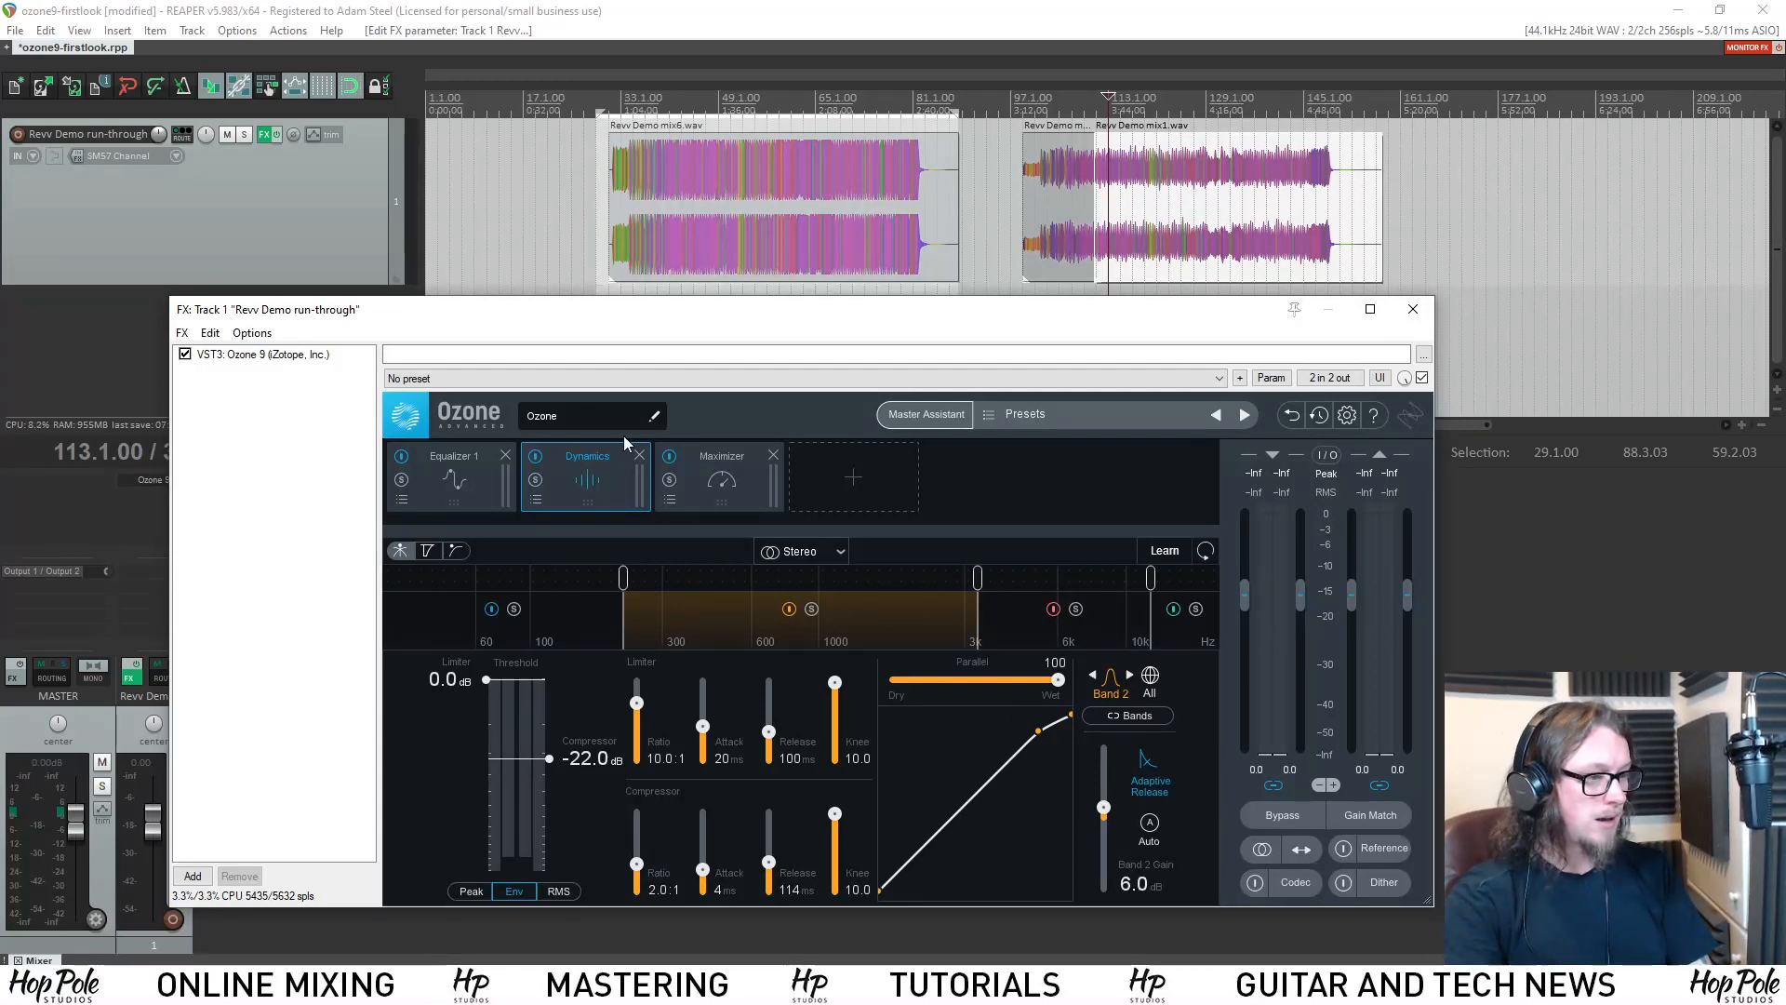
Load the Master Bus preset in the Dynamics module and close the preset manager.
click(534, 500)
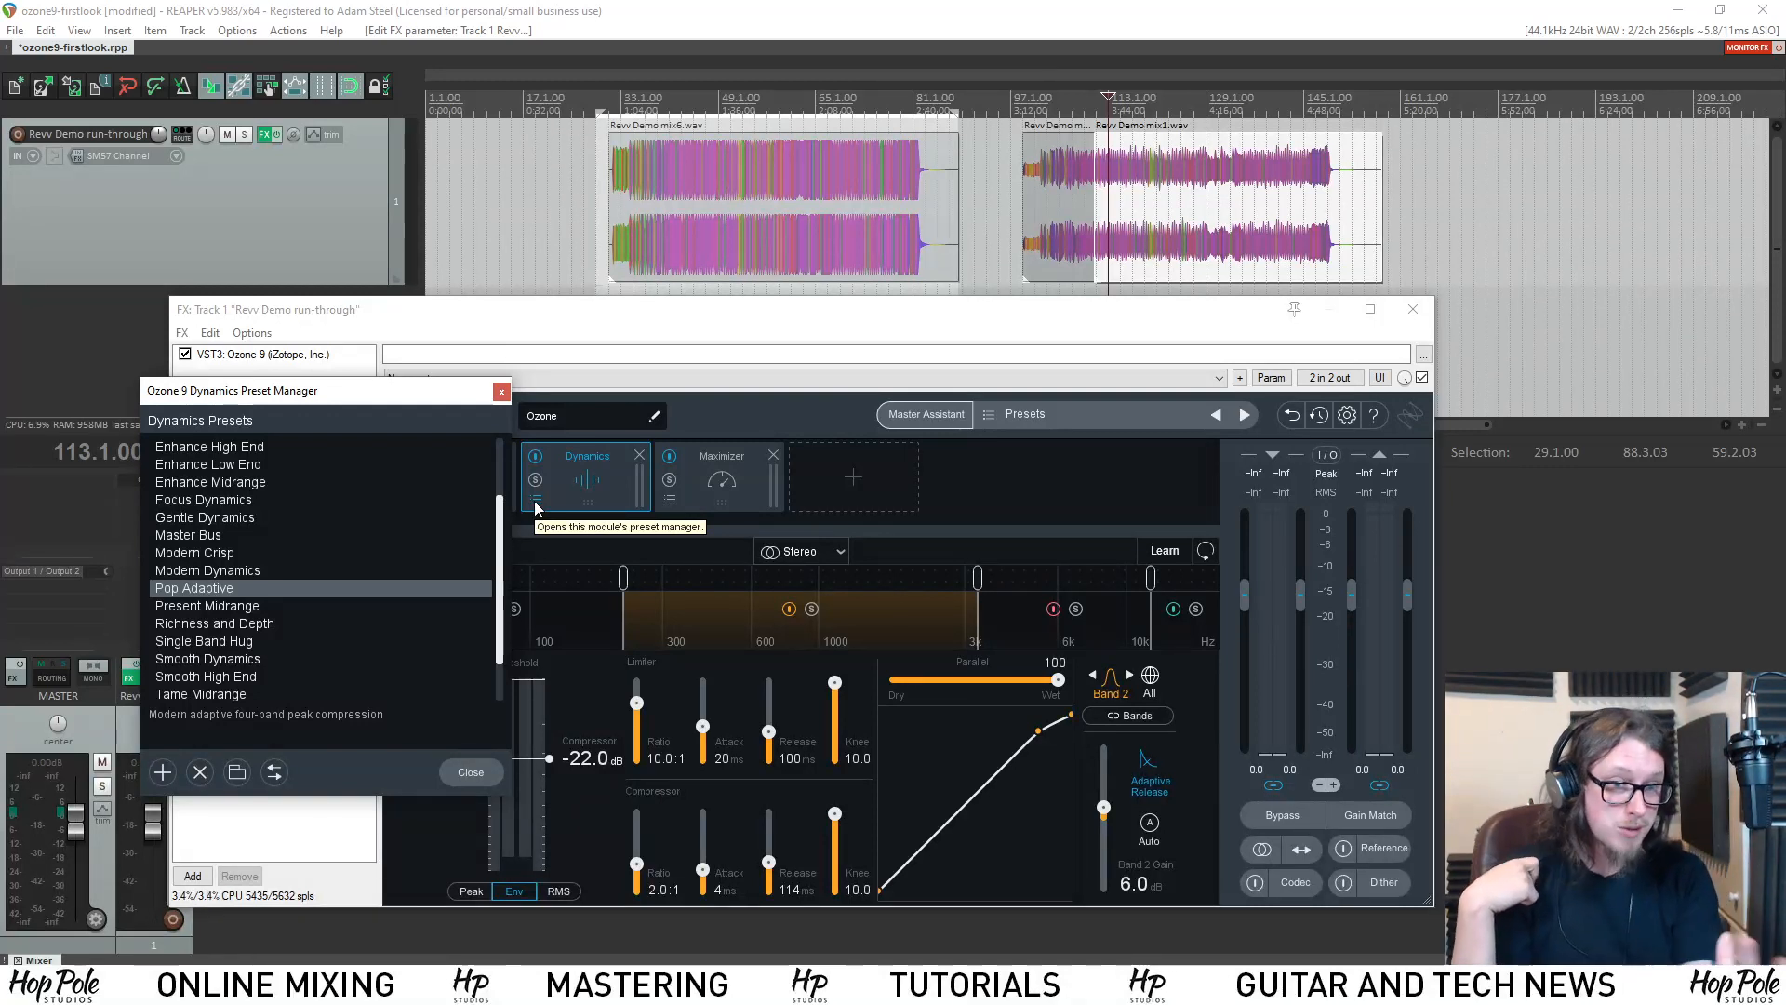
scroll(191, 632, up, 2)
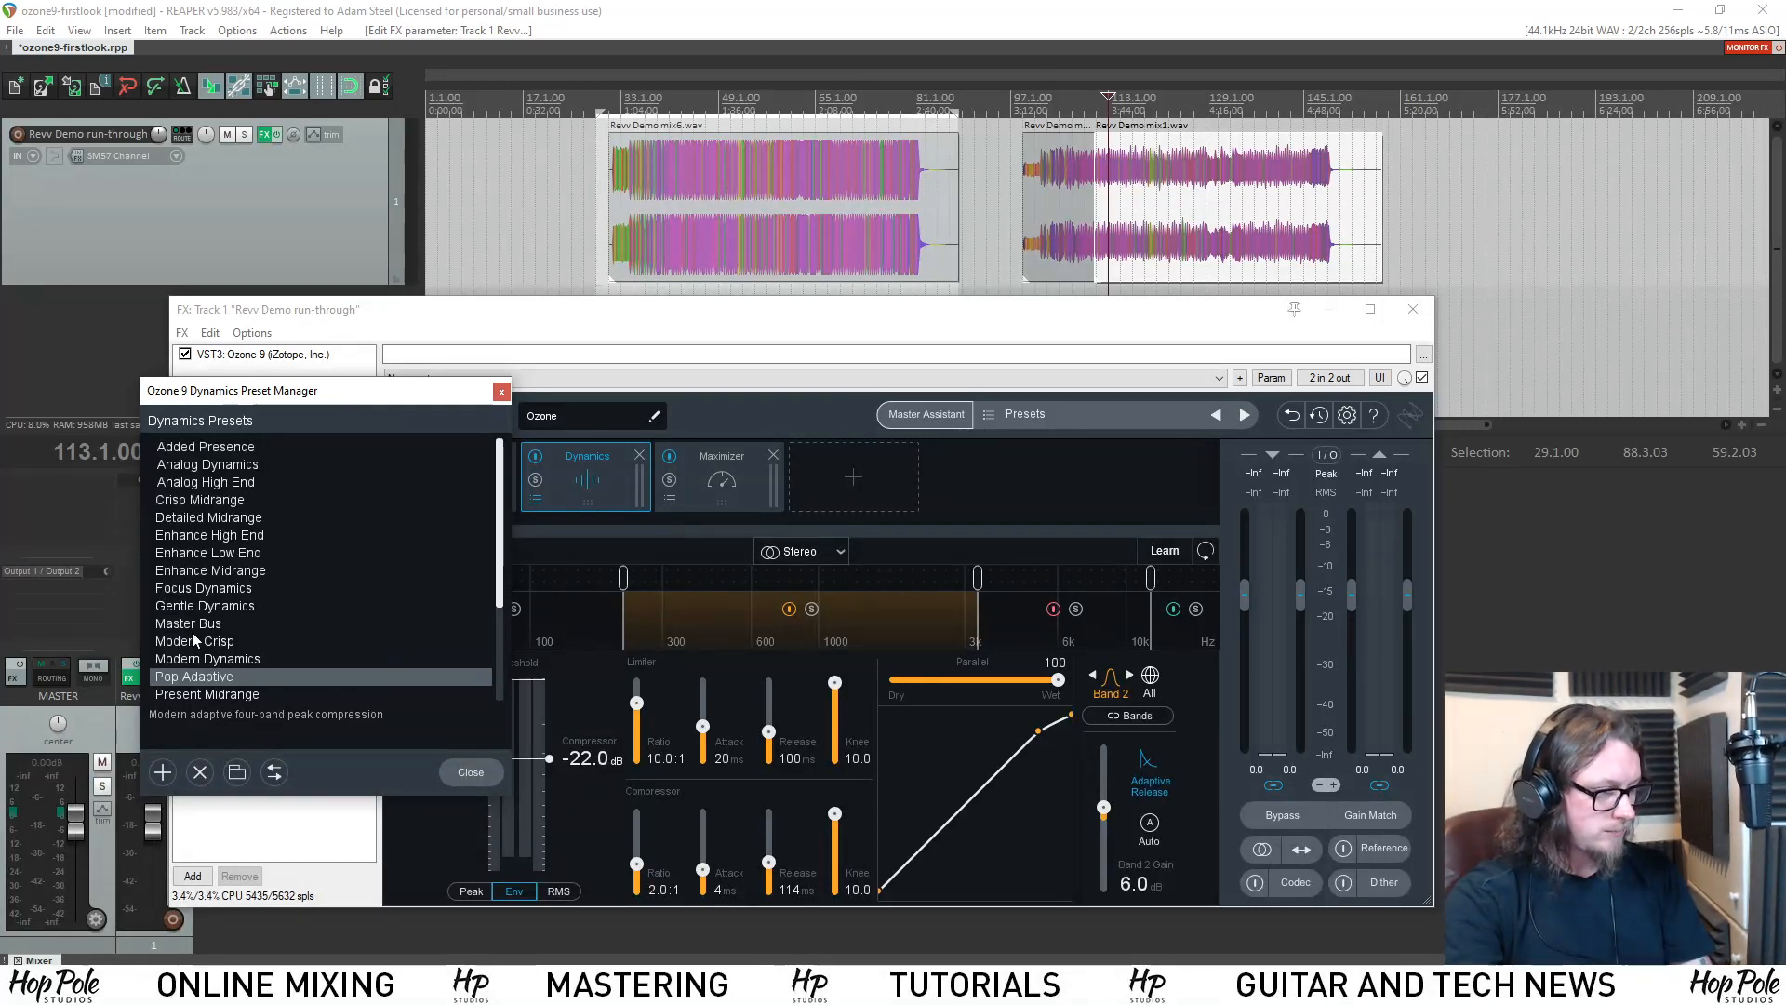
click(193, 624)
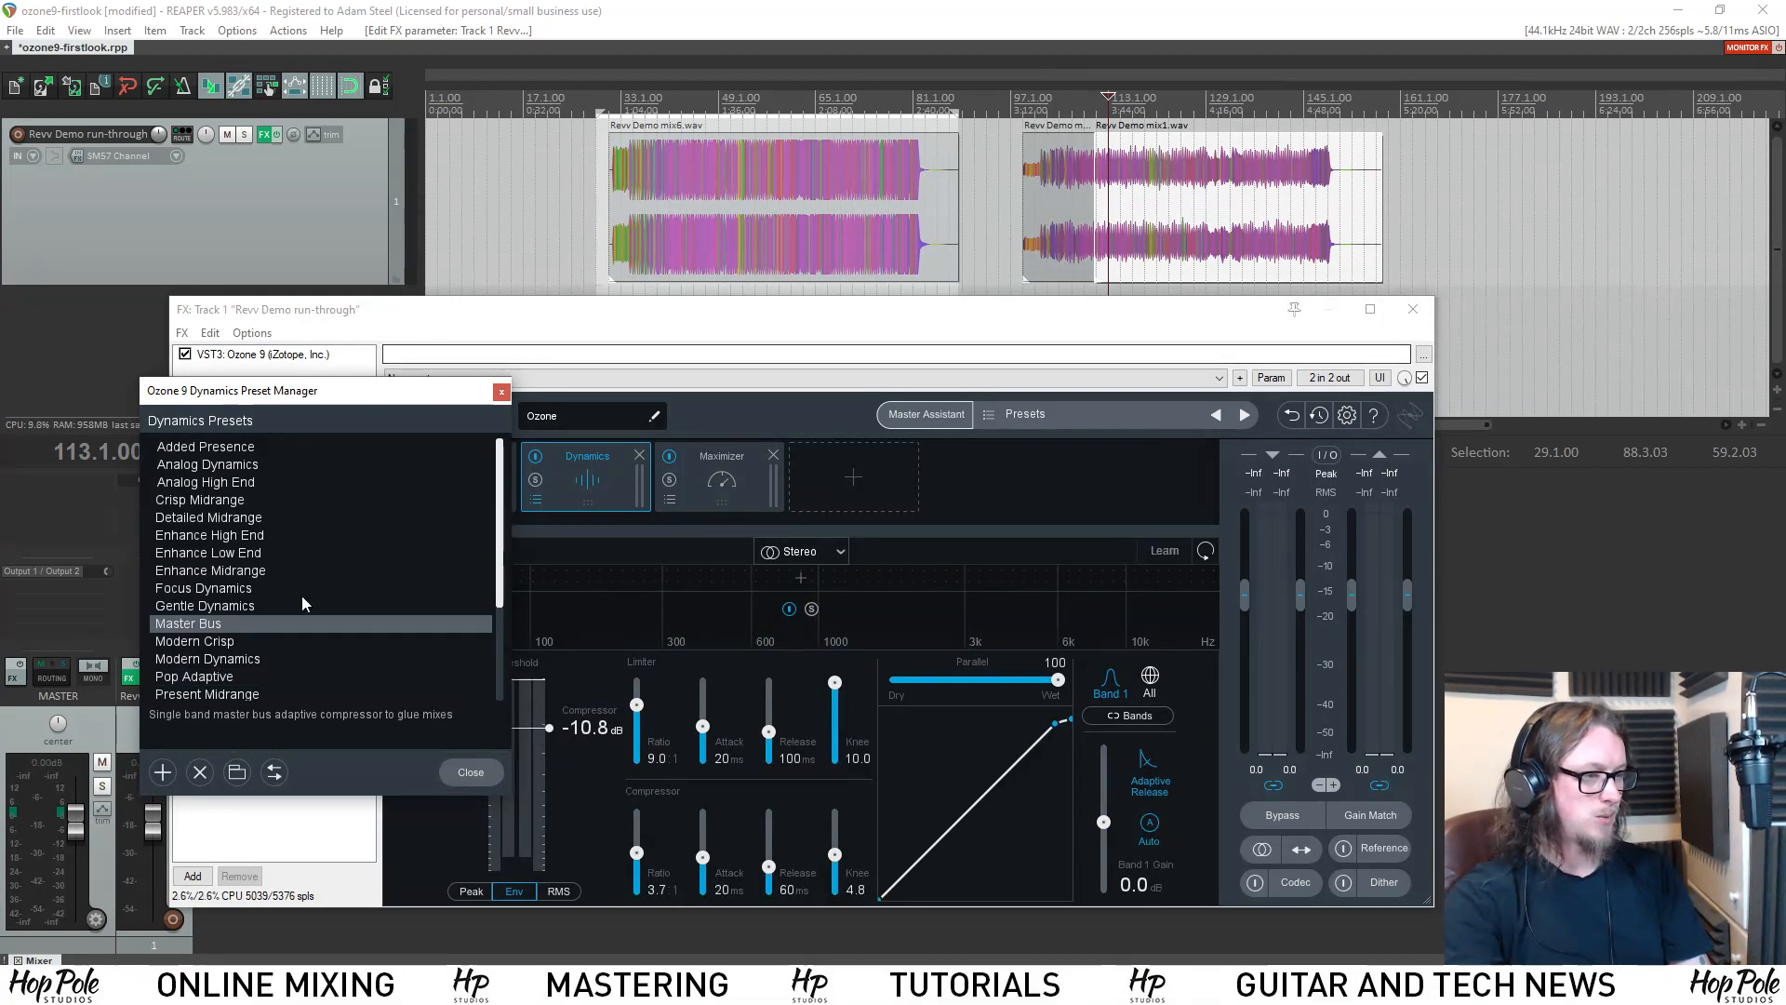
click(502, 392)
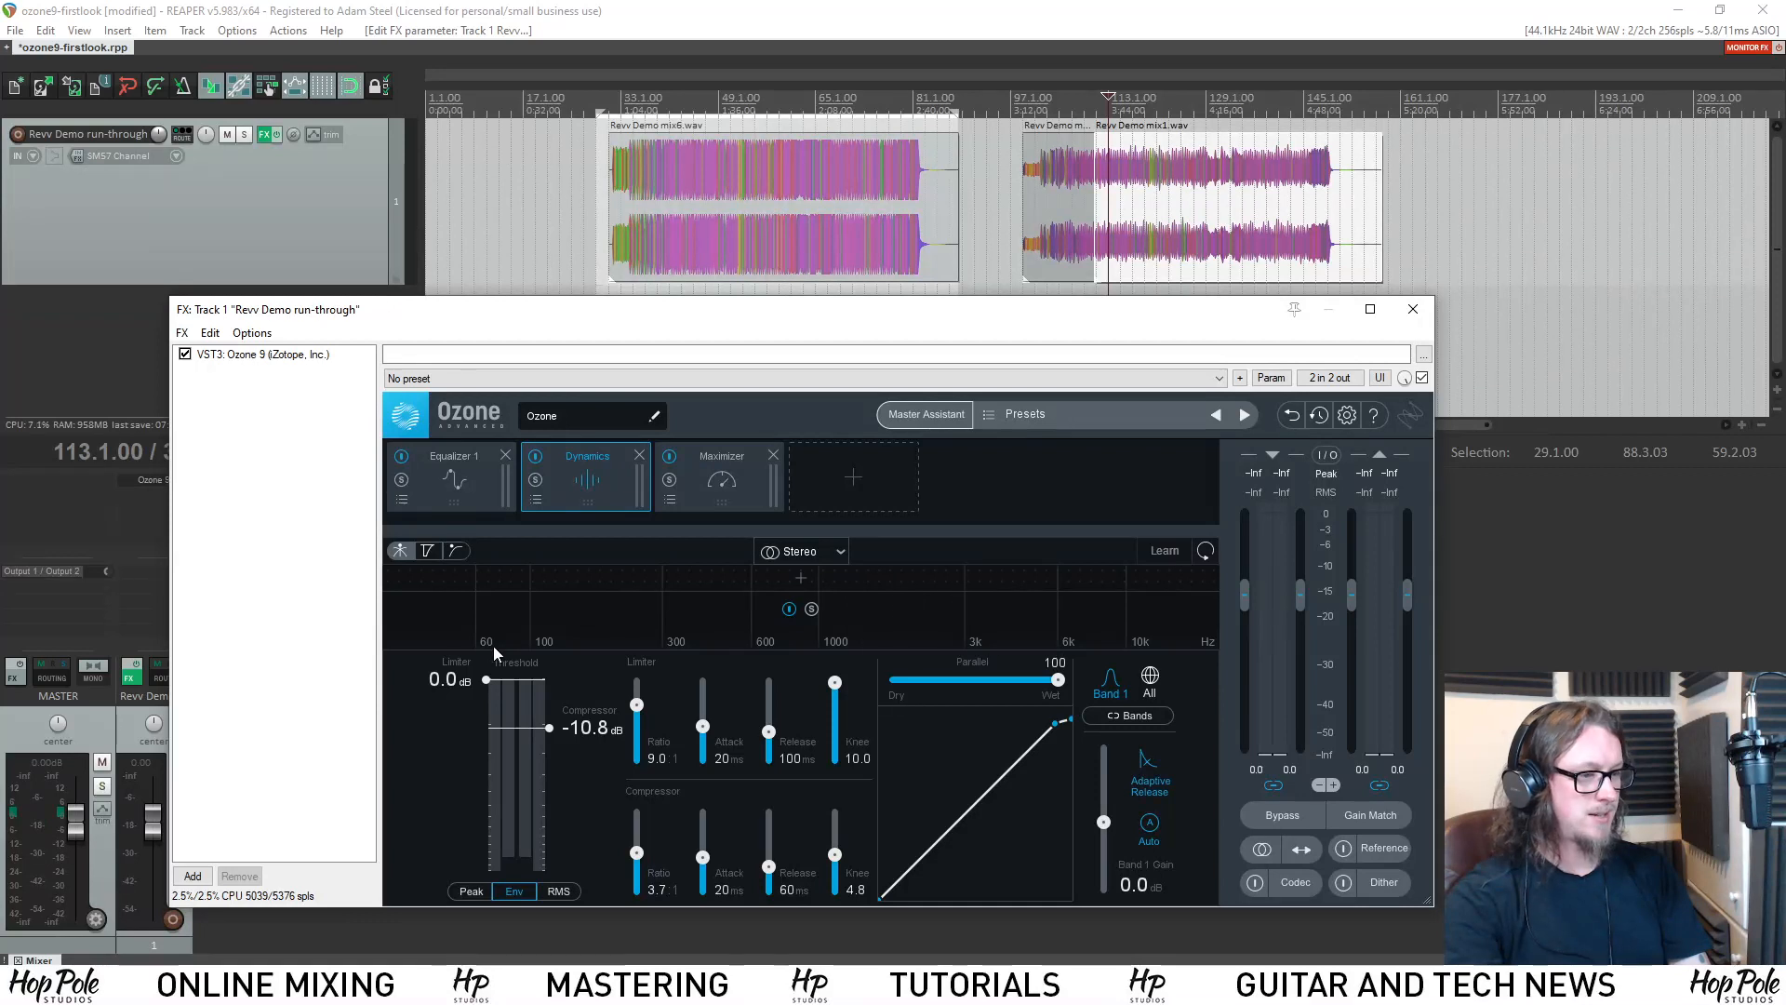
Place the playback cursor at bar 128 in the Revv Demo mix1.wav item.
click(1071, 104)
click(1133, 106)
click(1098, 105)
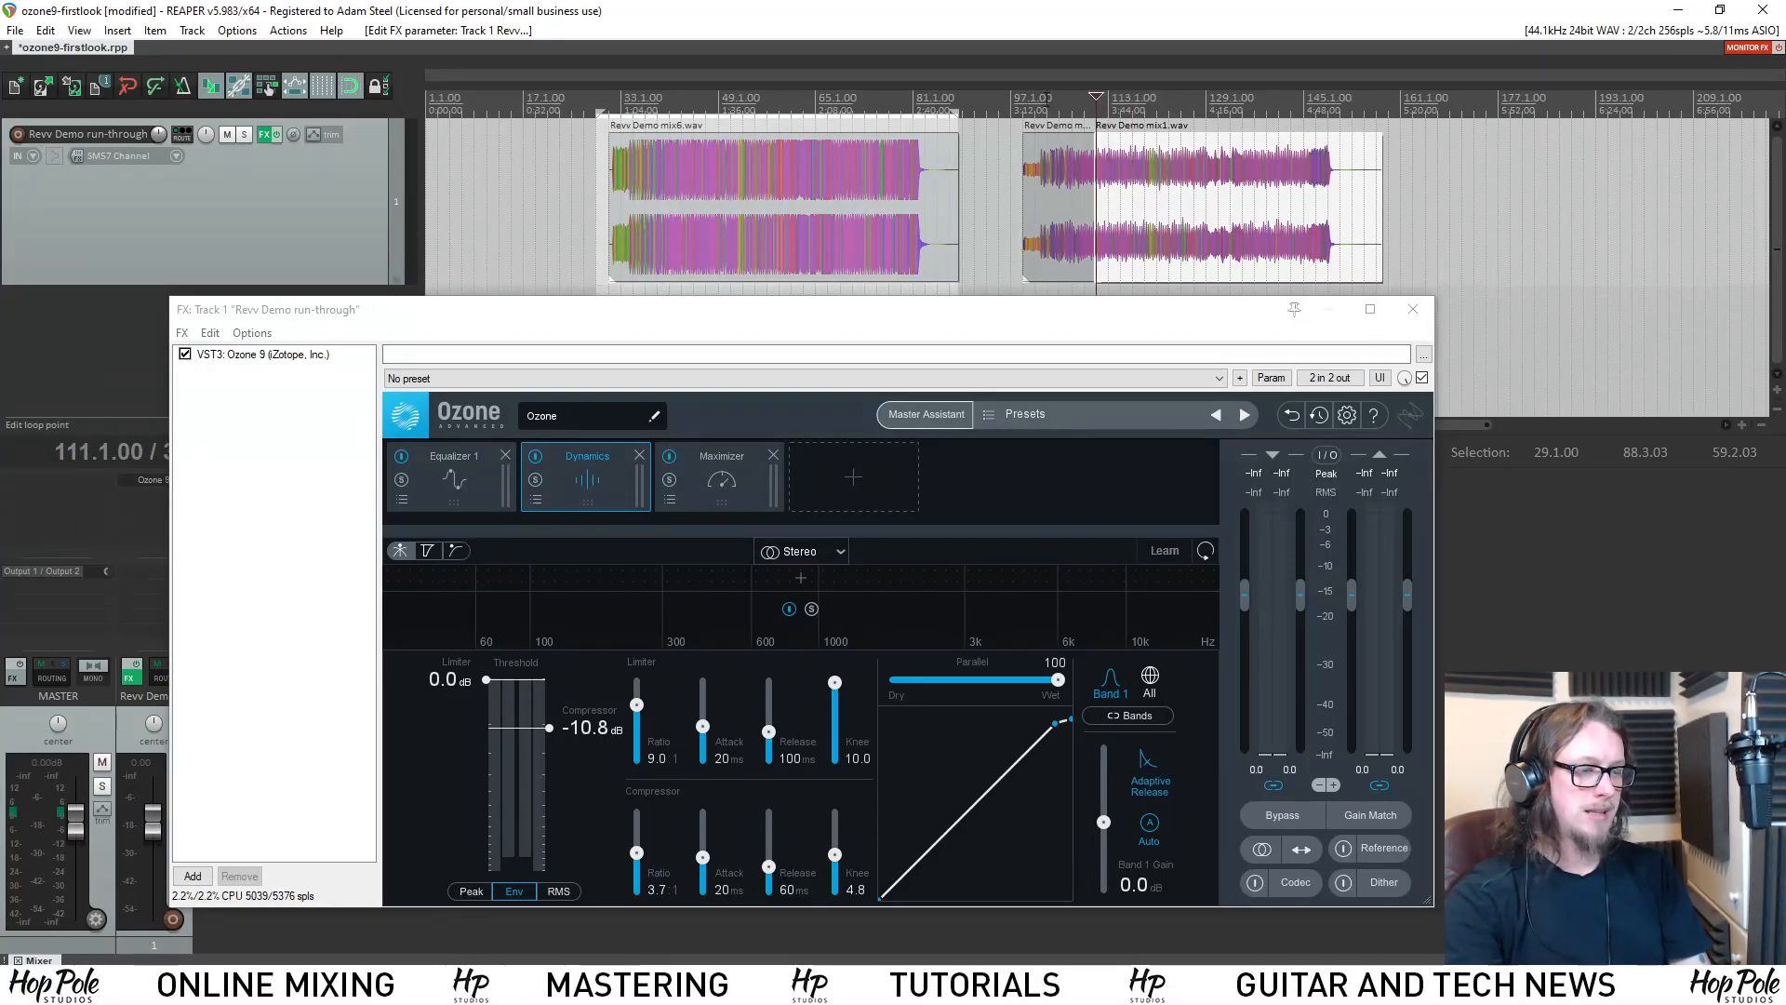
click(1049, 105)
scroll(1128, 100, down, 2)
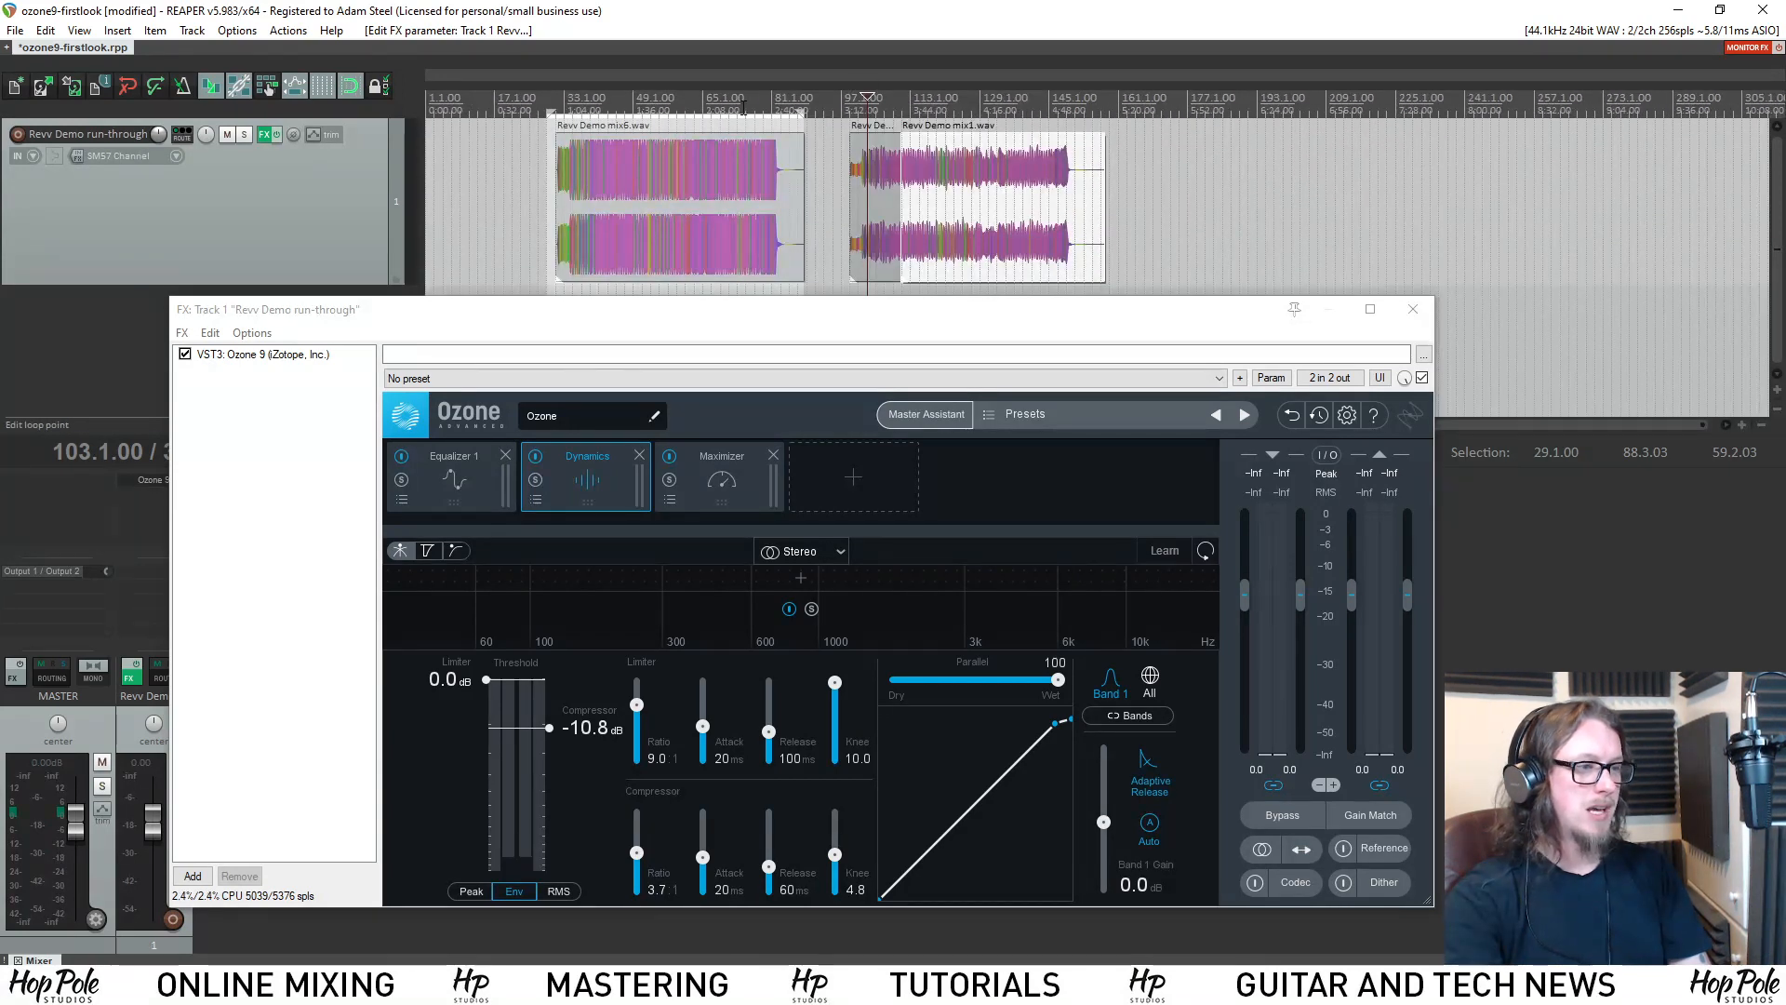
click(919, 100)
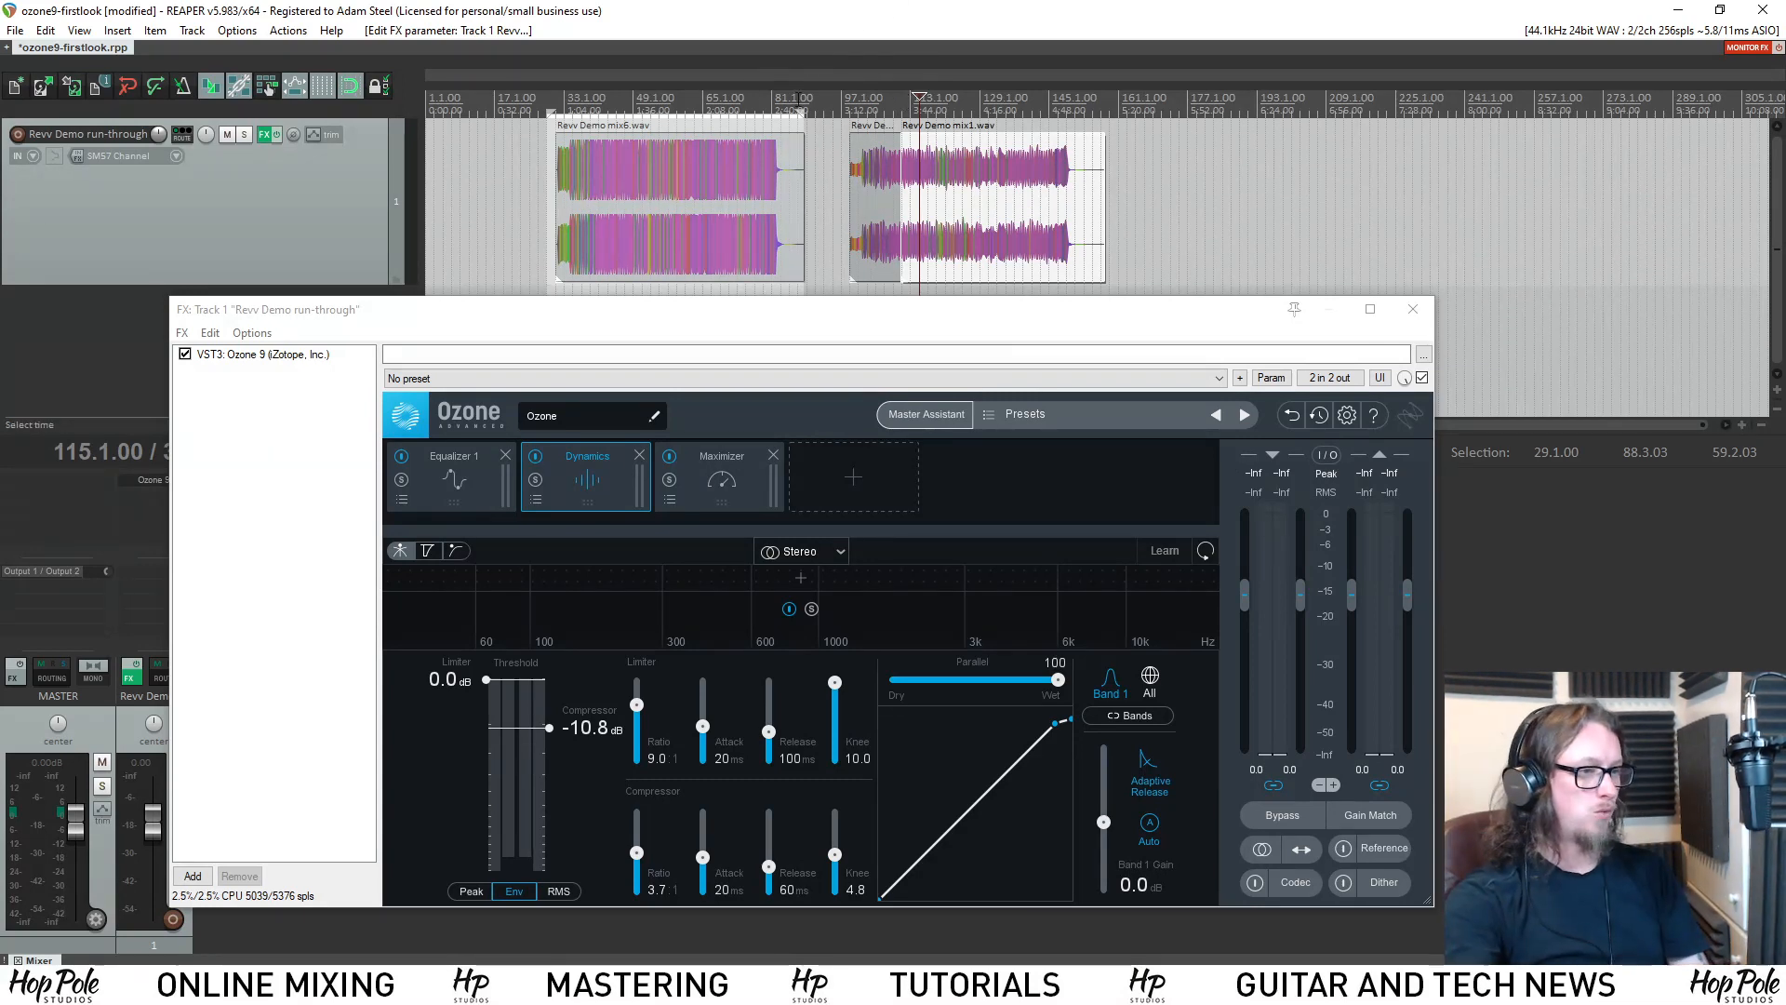
click(1004, 94)
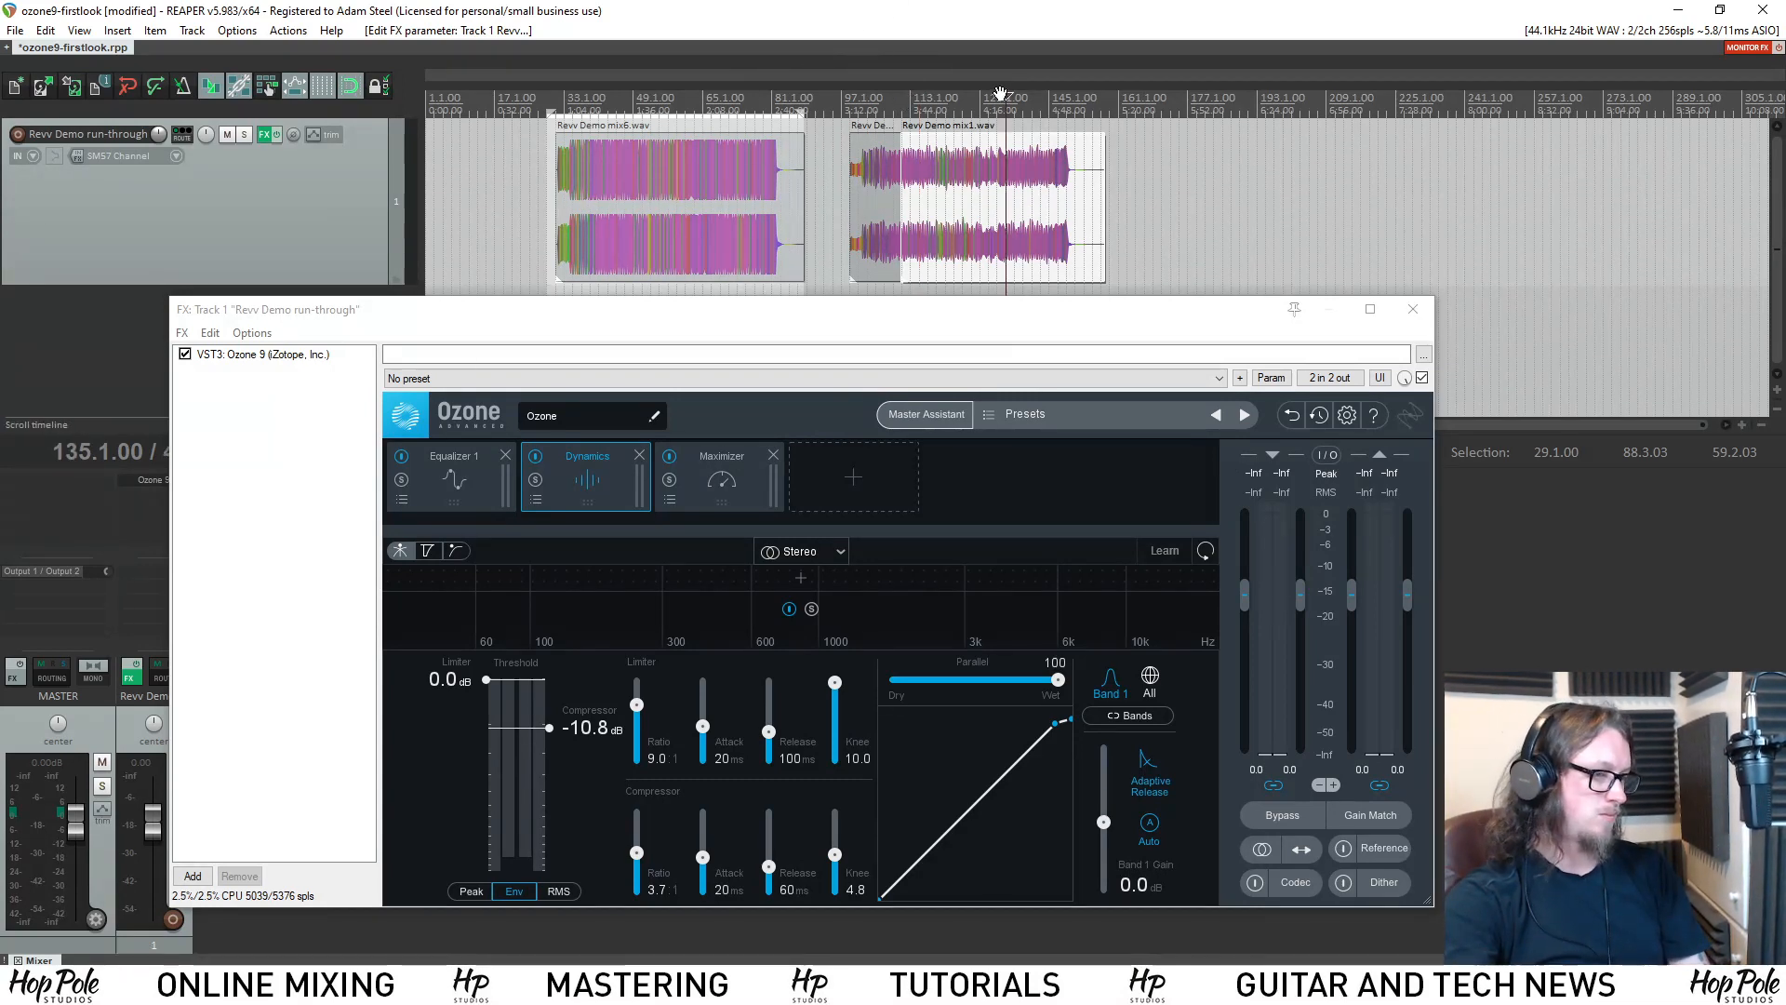
scroll(1000, 94, up, 4)
click(1014, 93)
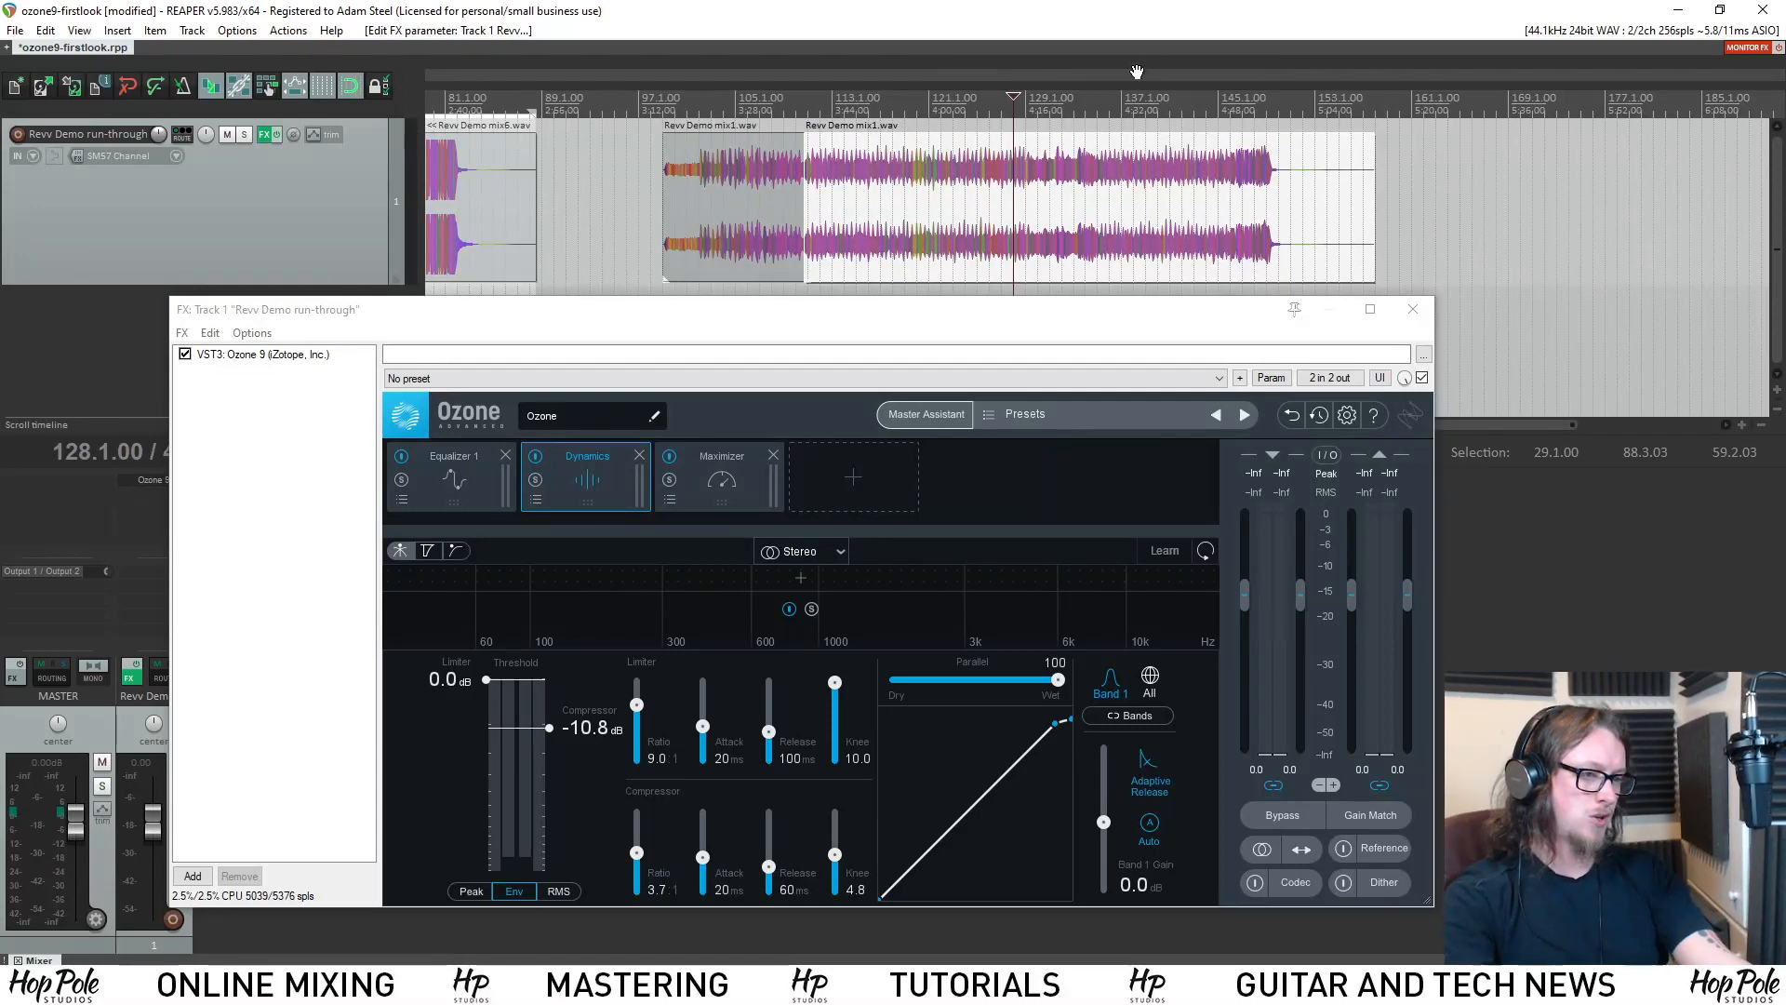
scroll(1191, 22, down, 2)
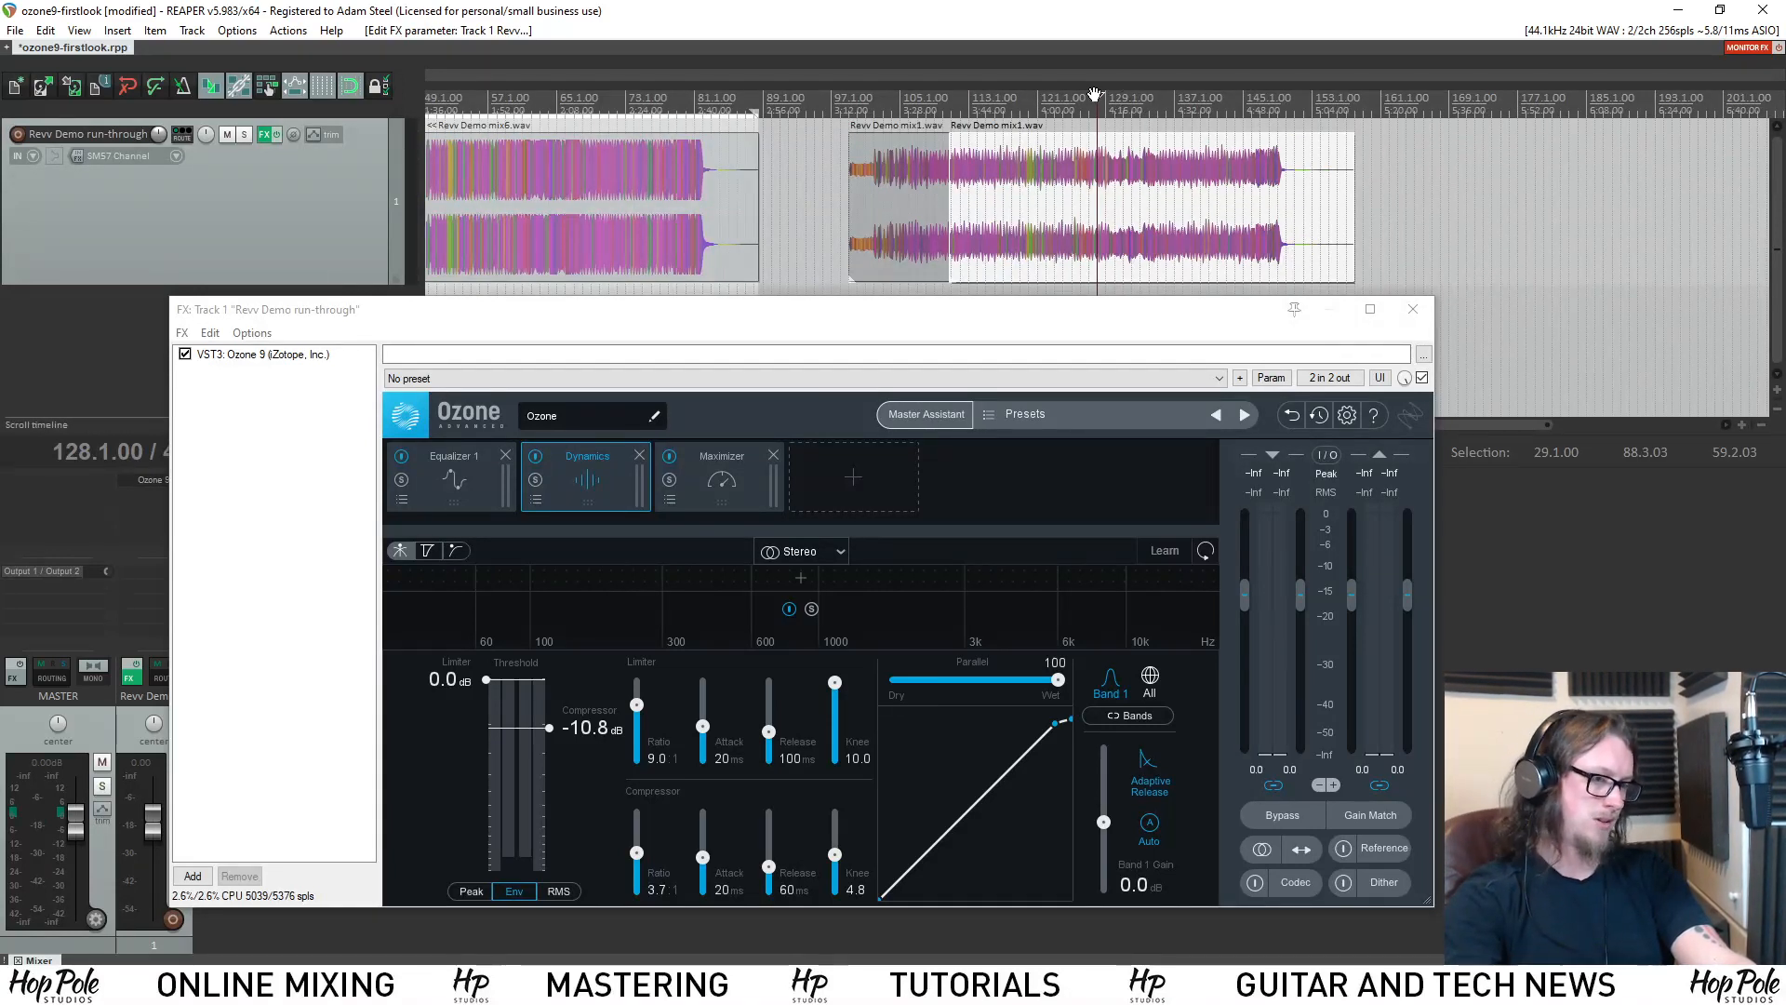
Play Revv Demo mix1.wav from bar 128 through the Dynamics module to check its levels, and stop playback.
key(space)
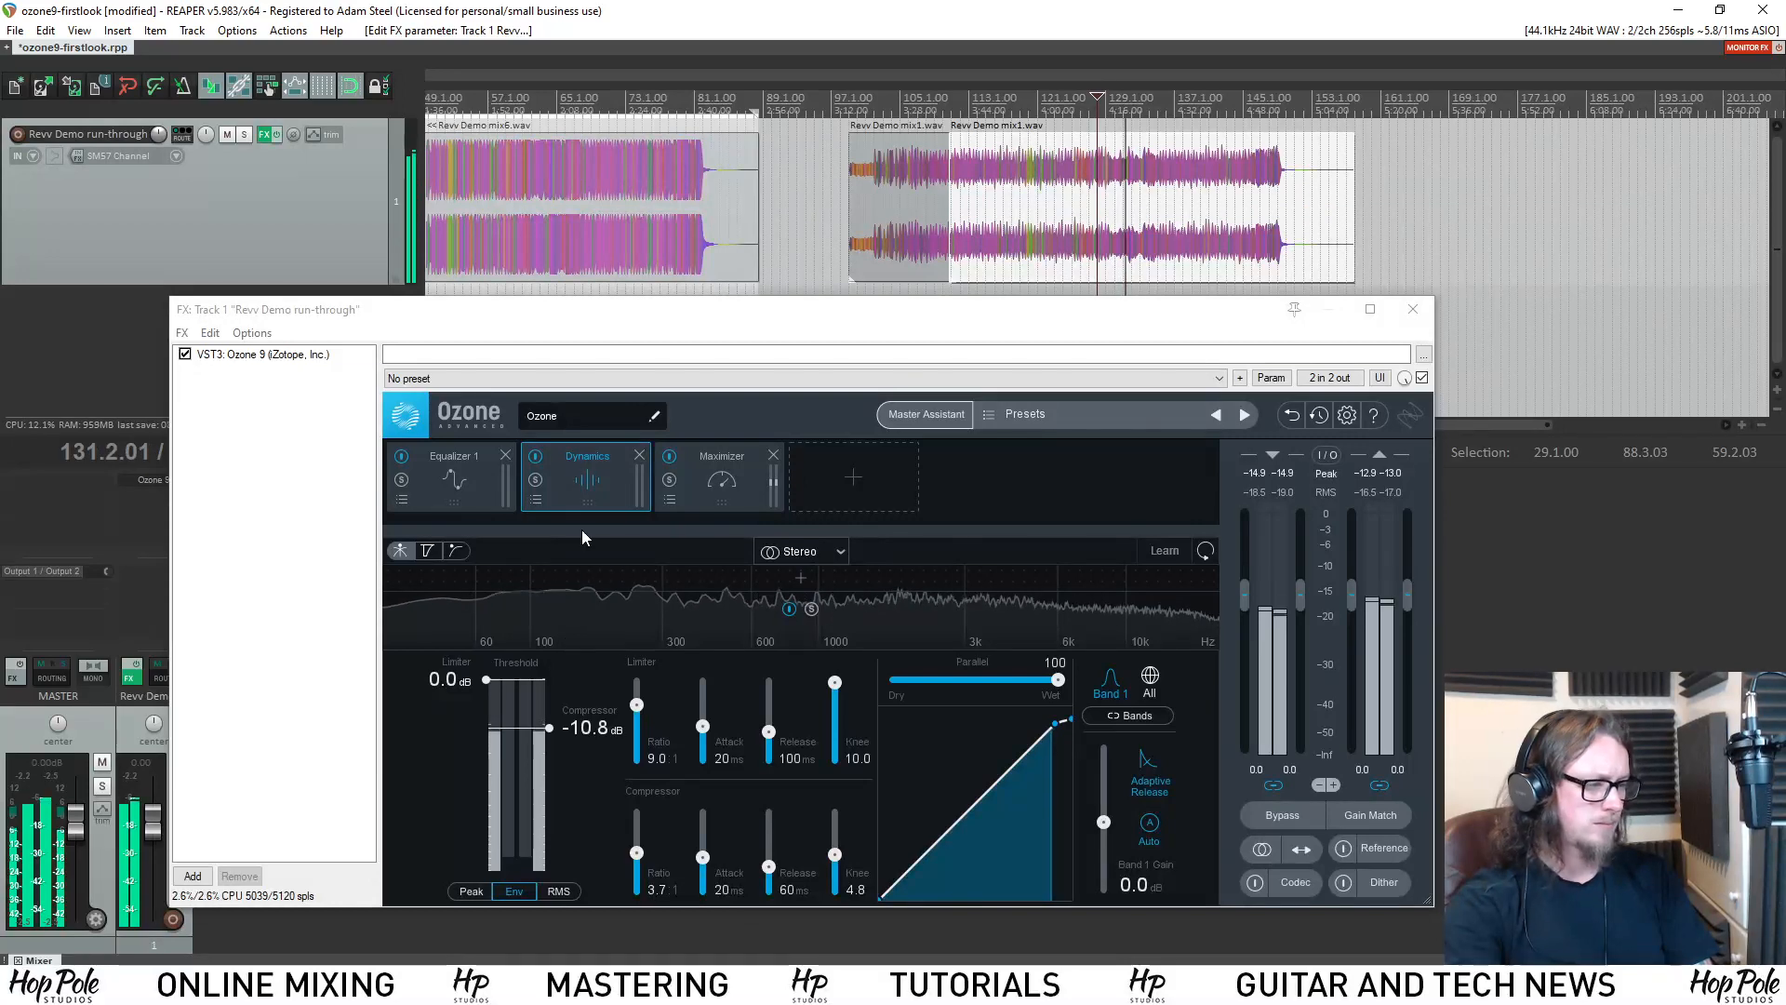
scroll(949, 216, up, 4)
scroll(957, 223, down, 3)
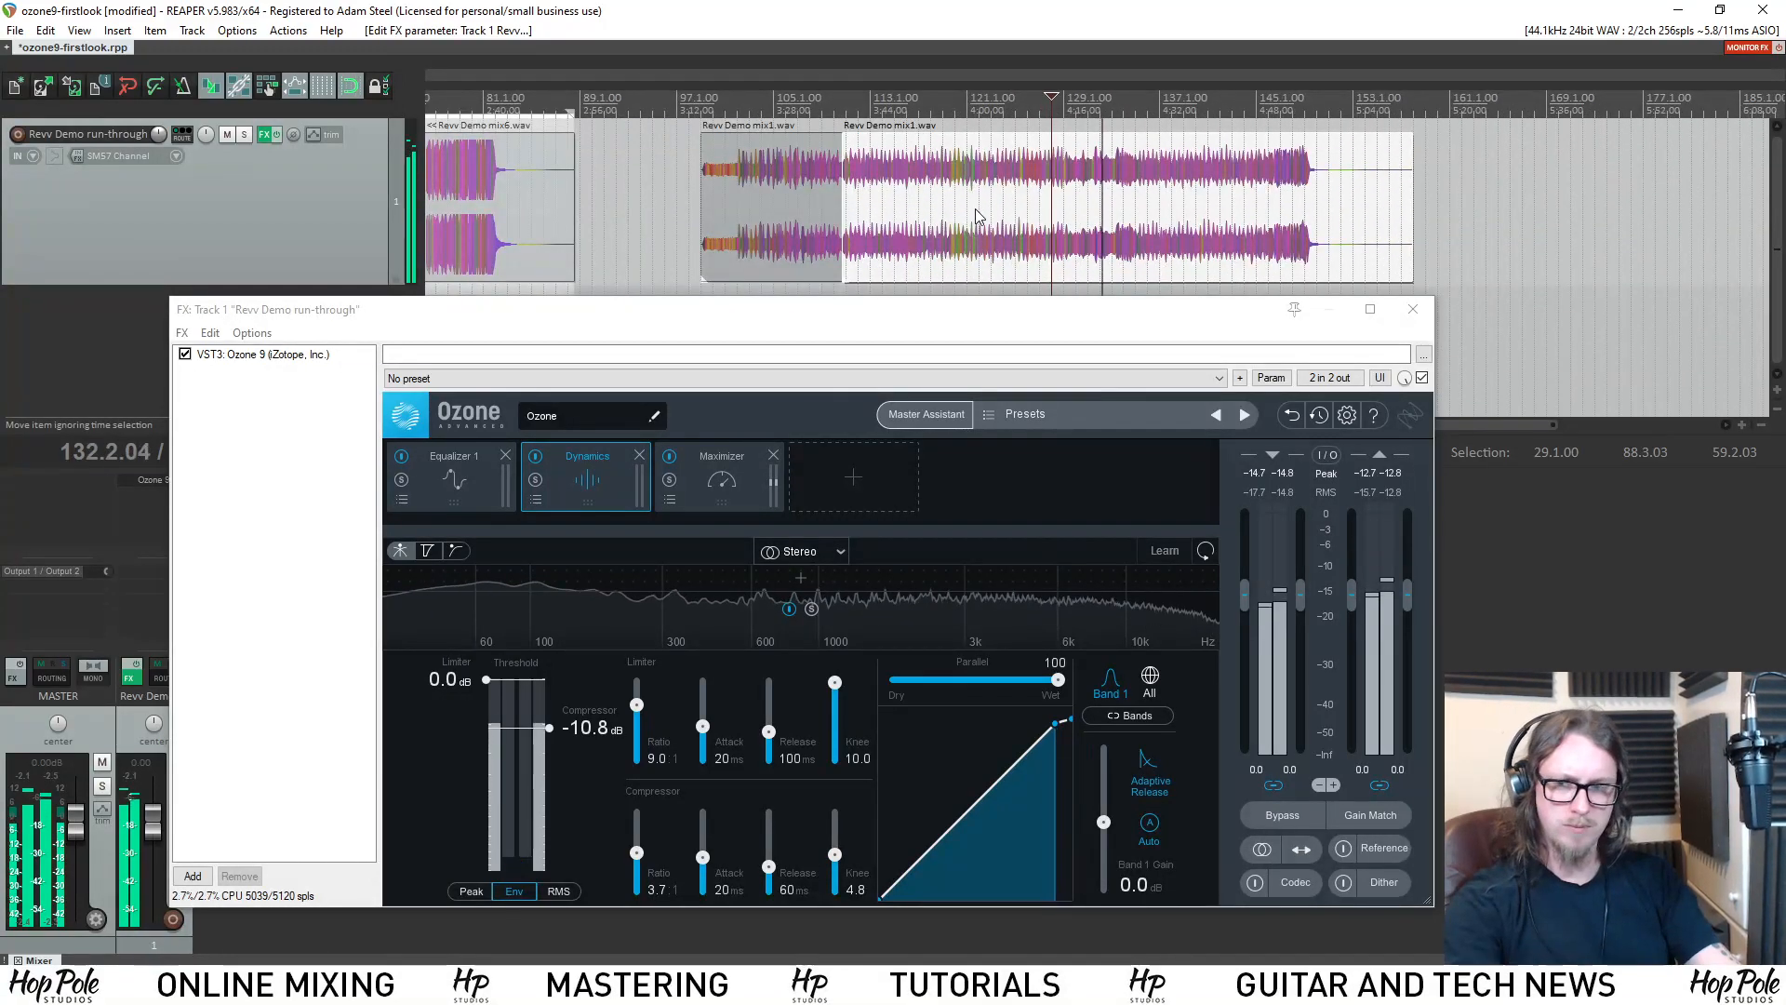
key(space)
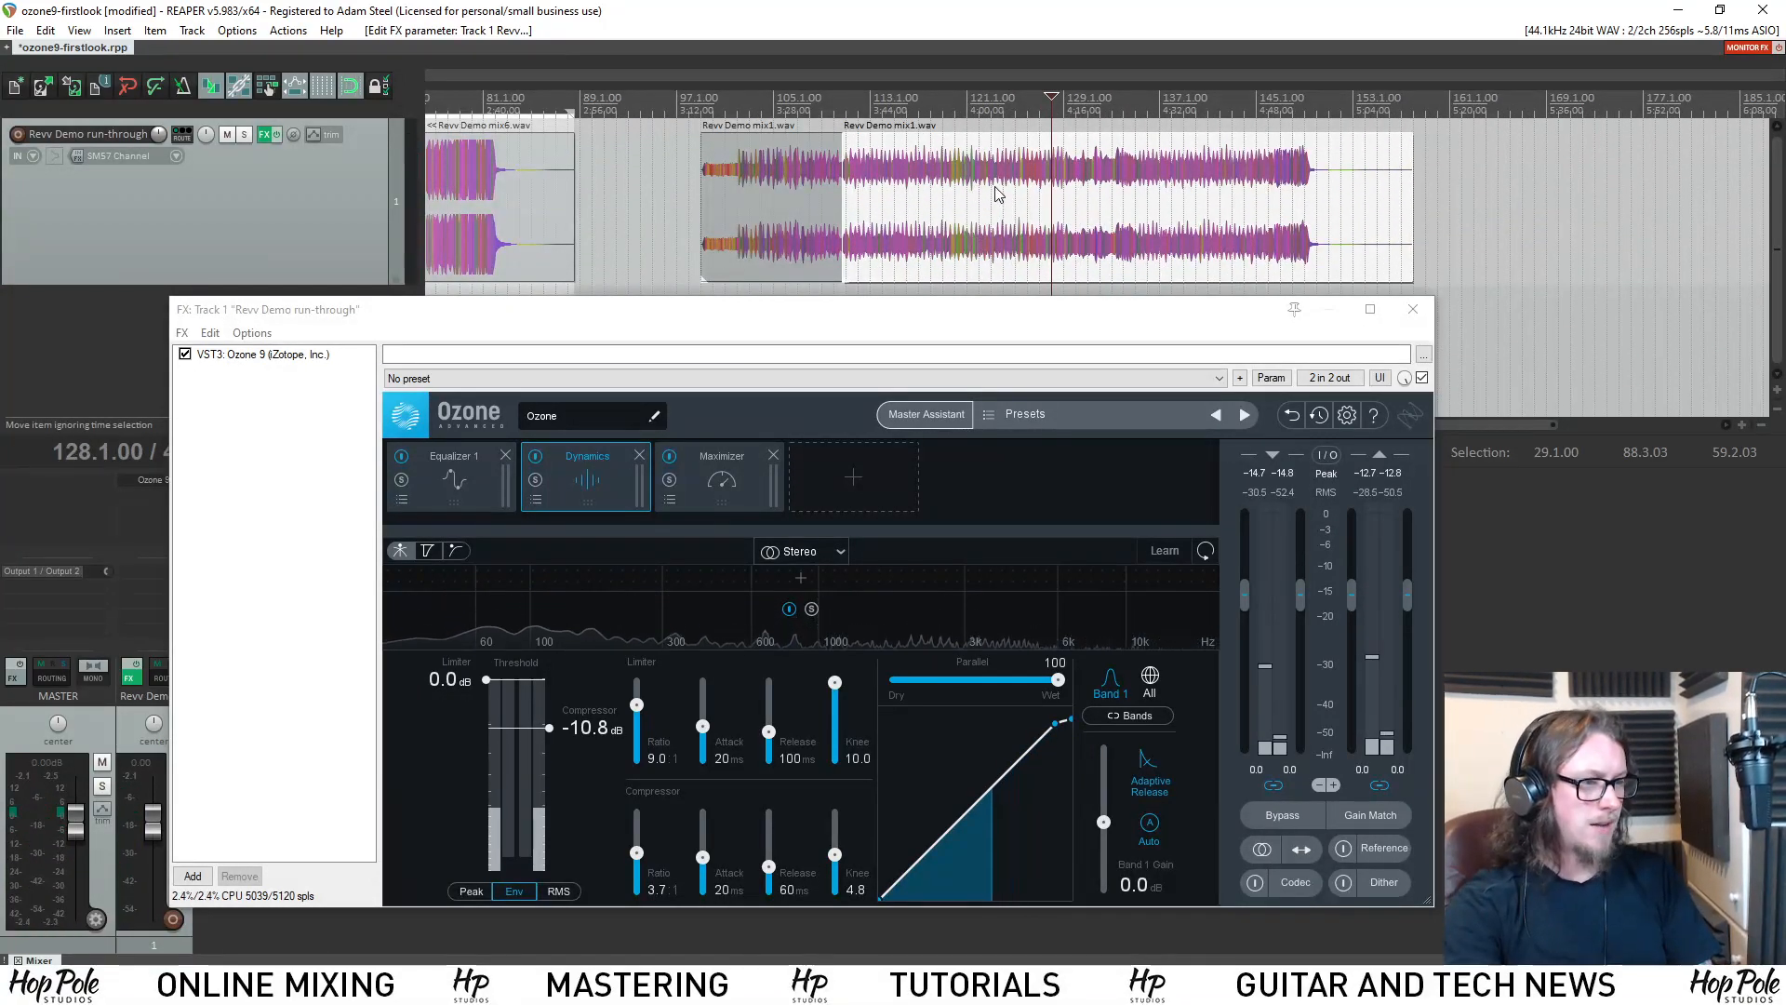
scroll(1042, 204, down, 2)
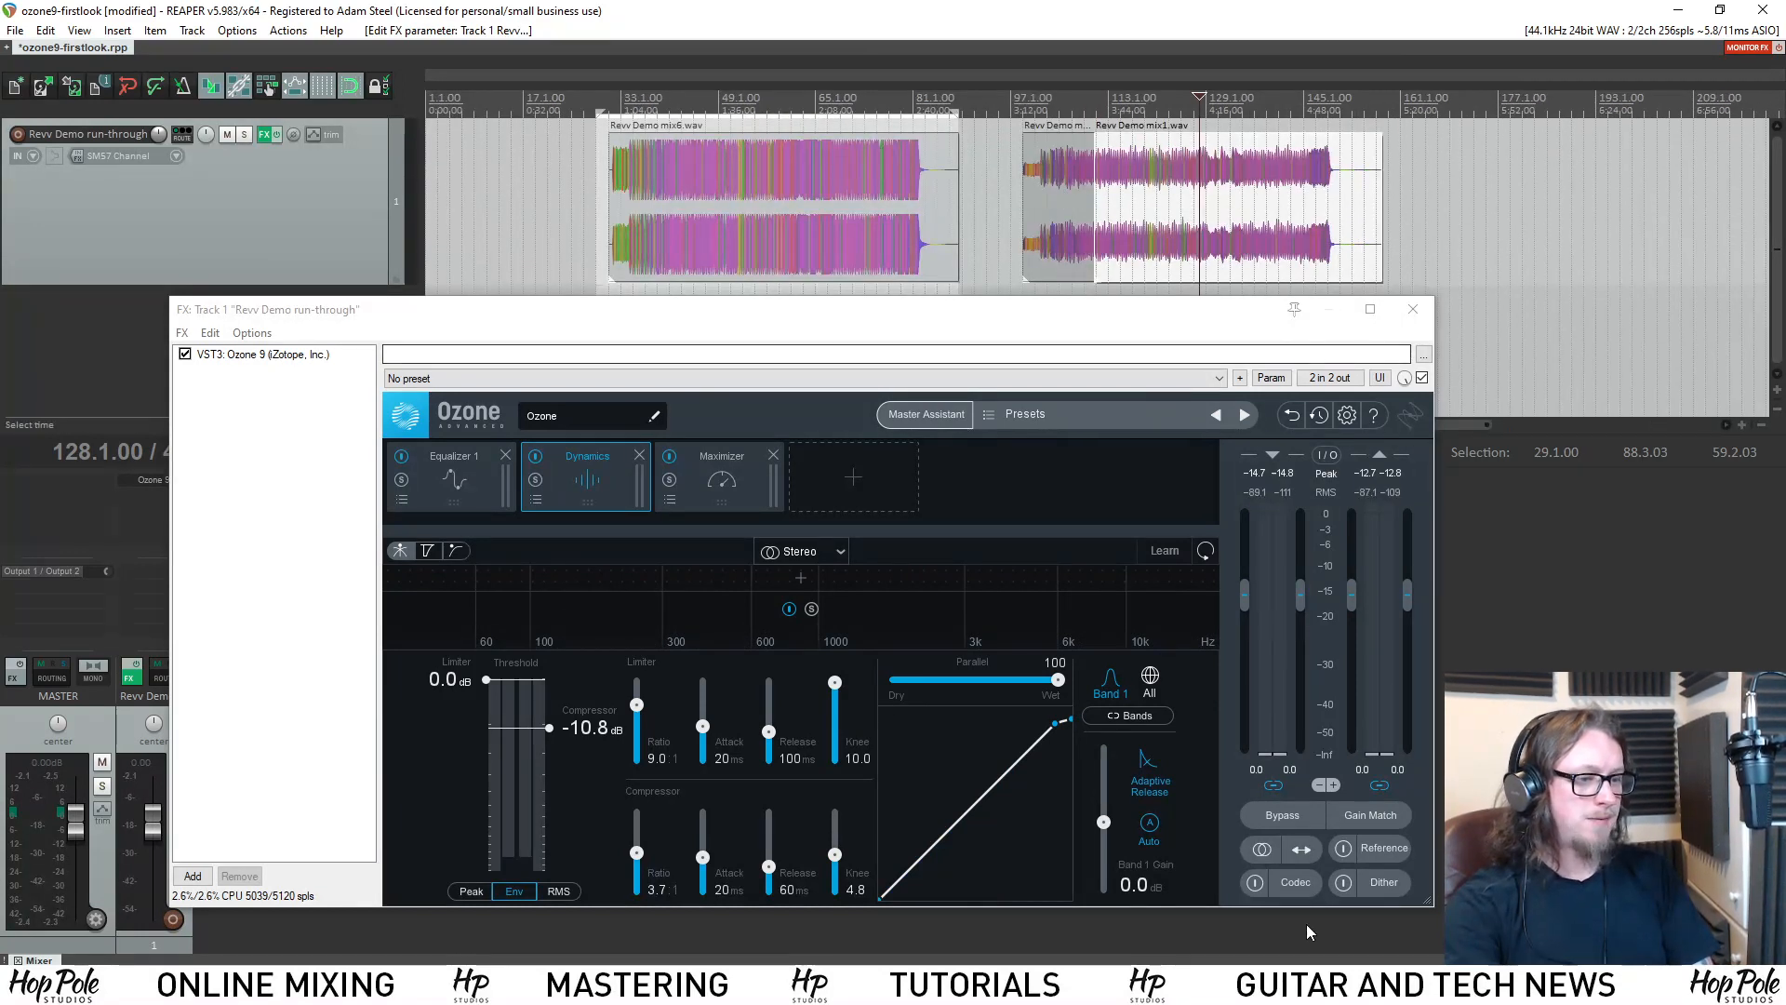
Bypass all Ozone processing and play a short passage of Revv Demo mix6.wav from bar 47.
click(1295, 812)
click(1294, 816)
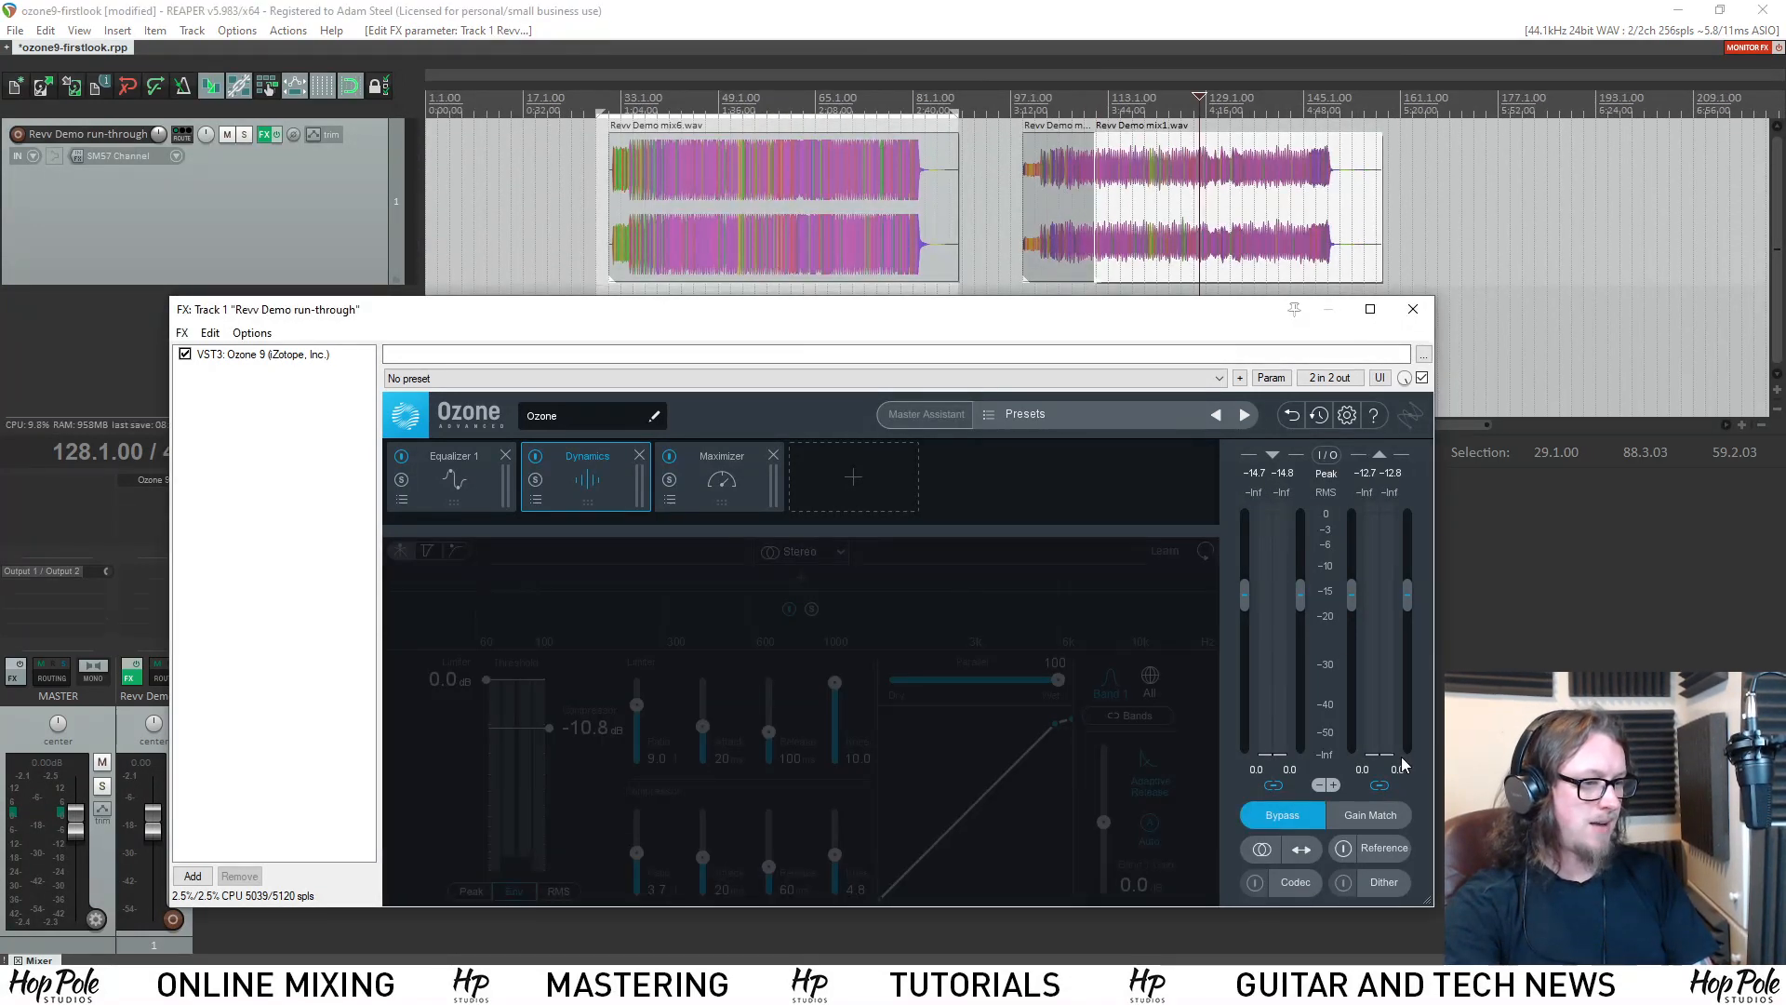
click(670, 102)
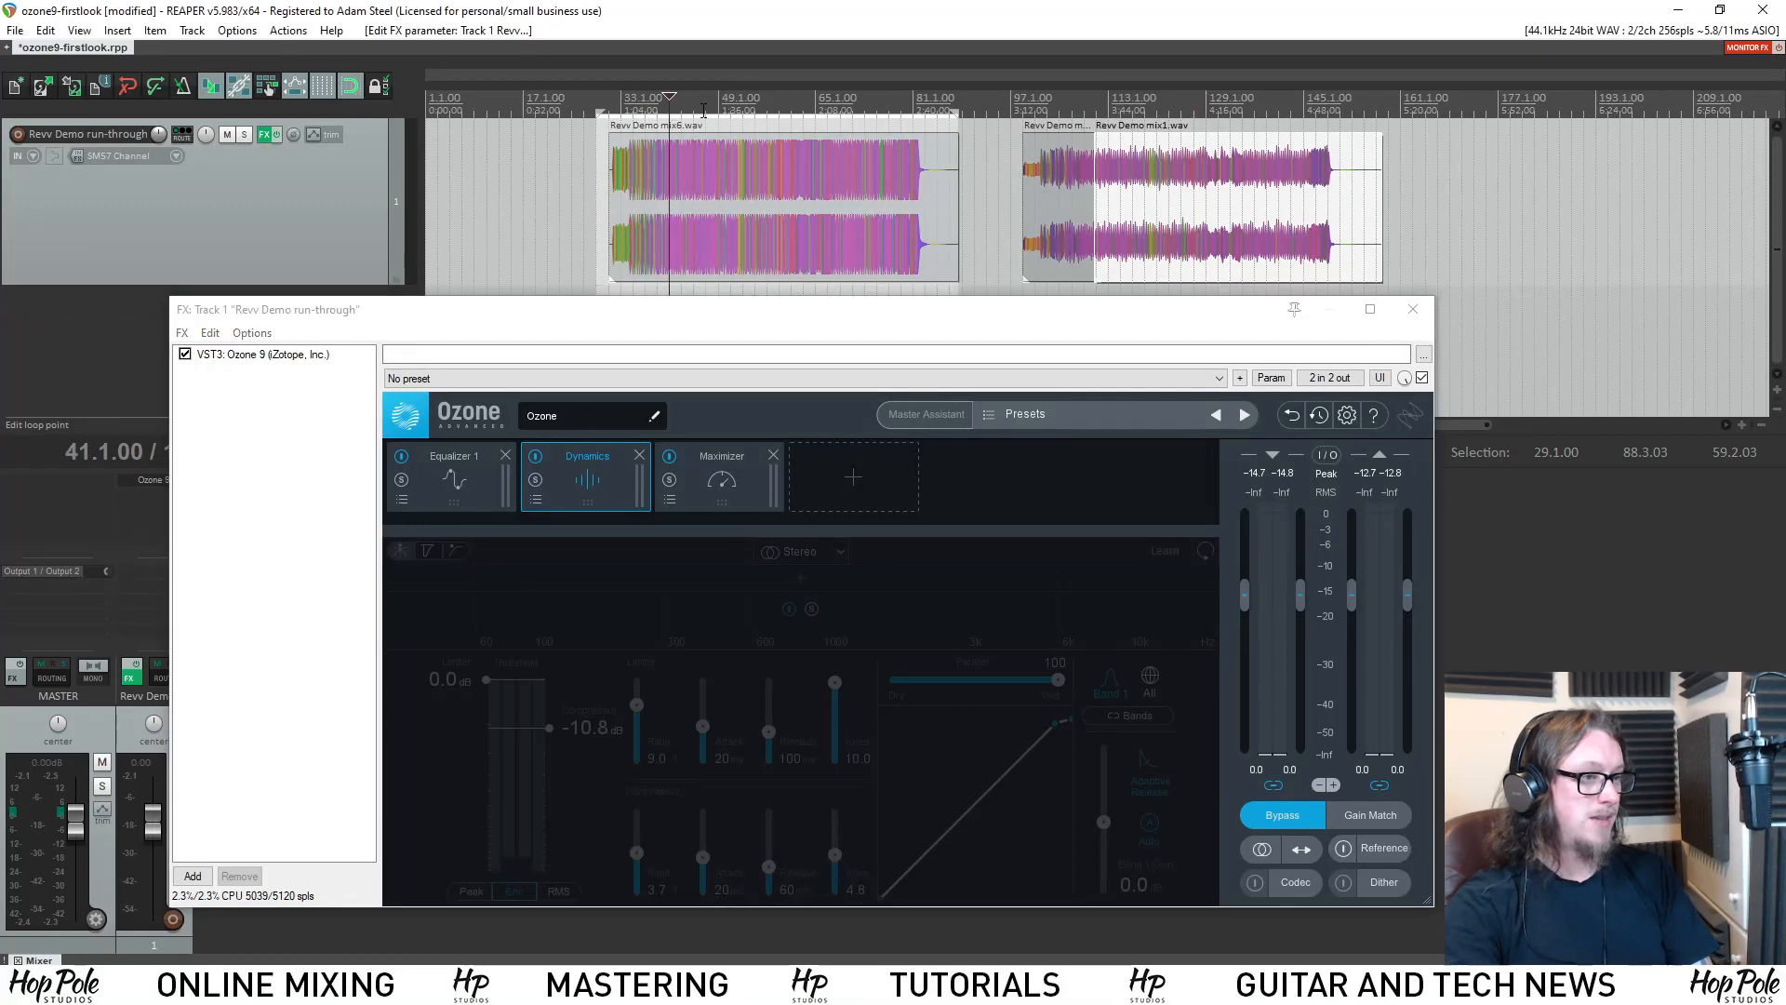
click(705, 104)
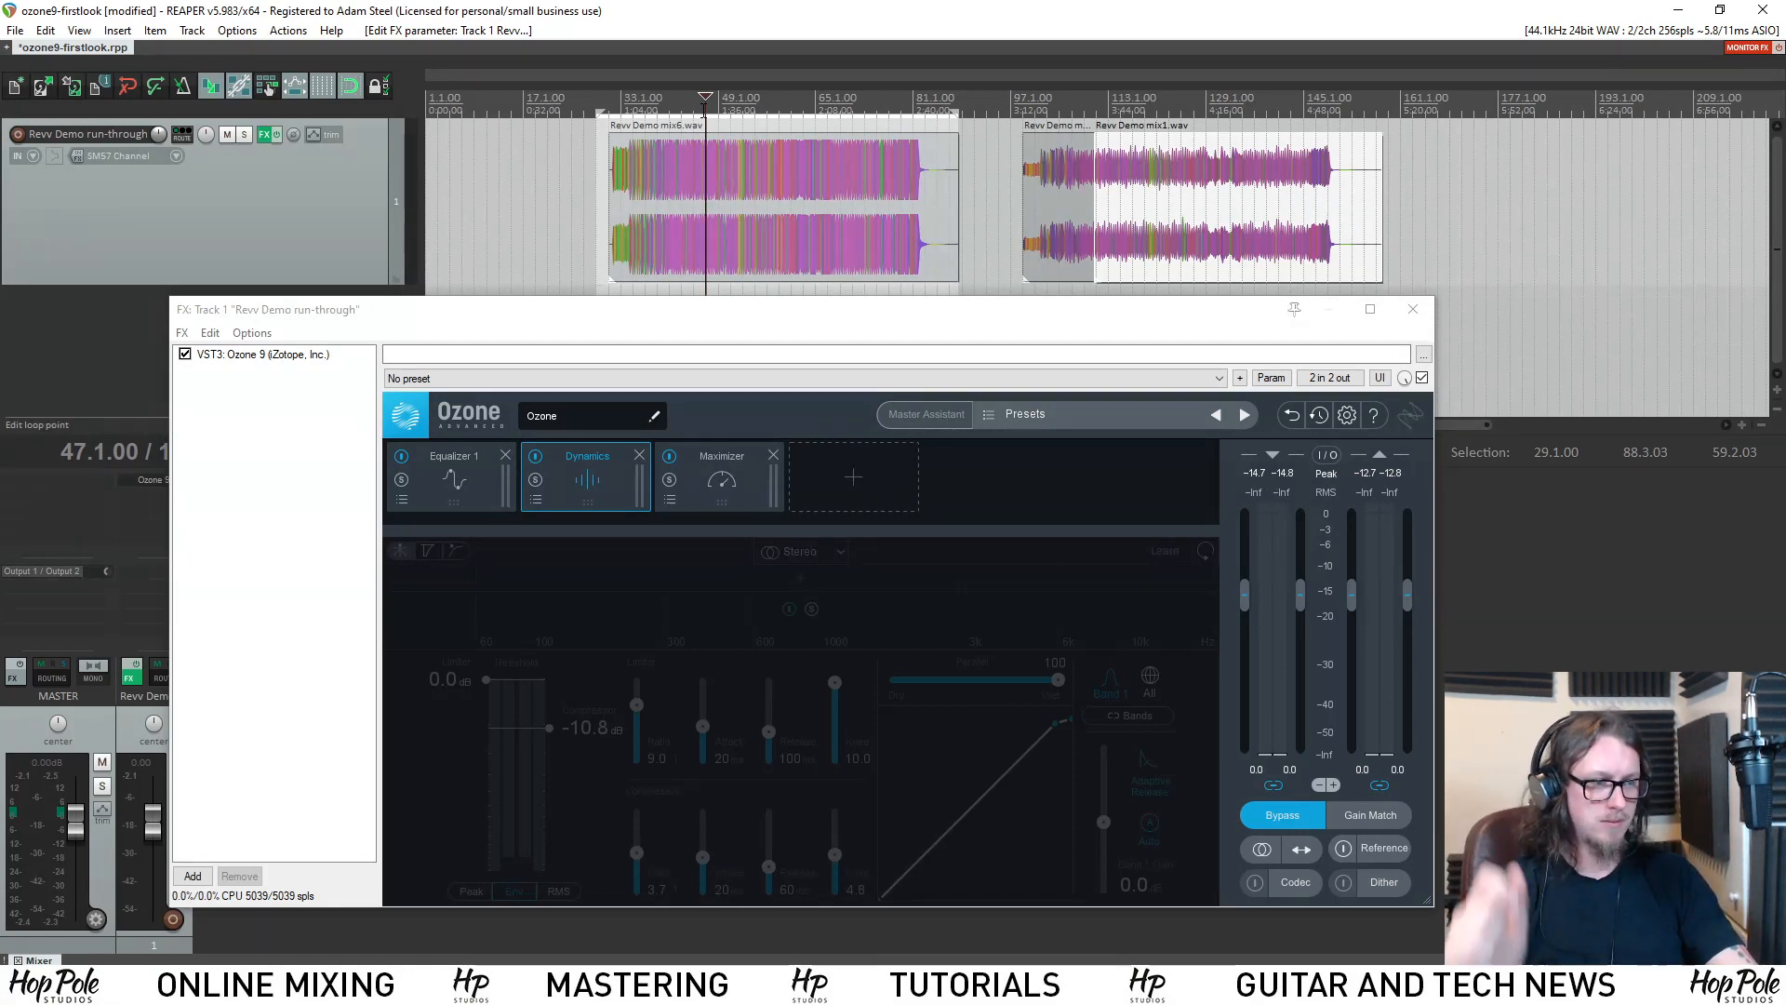
key(space)
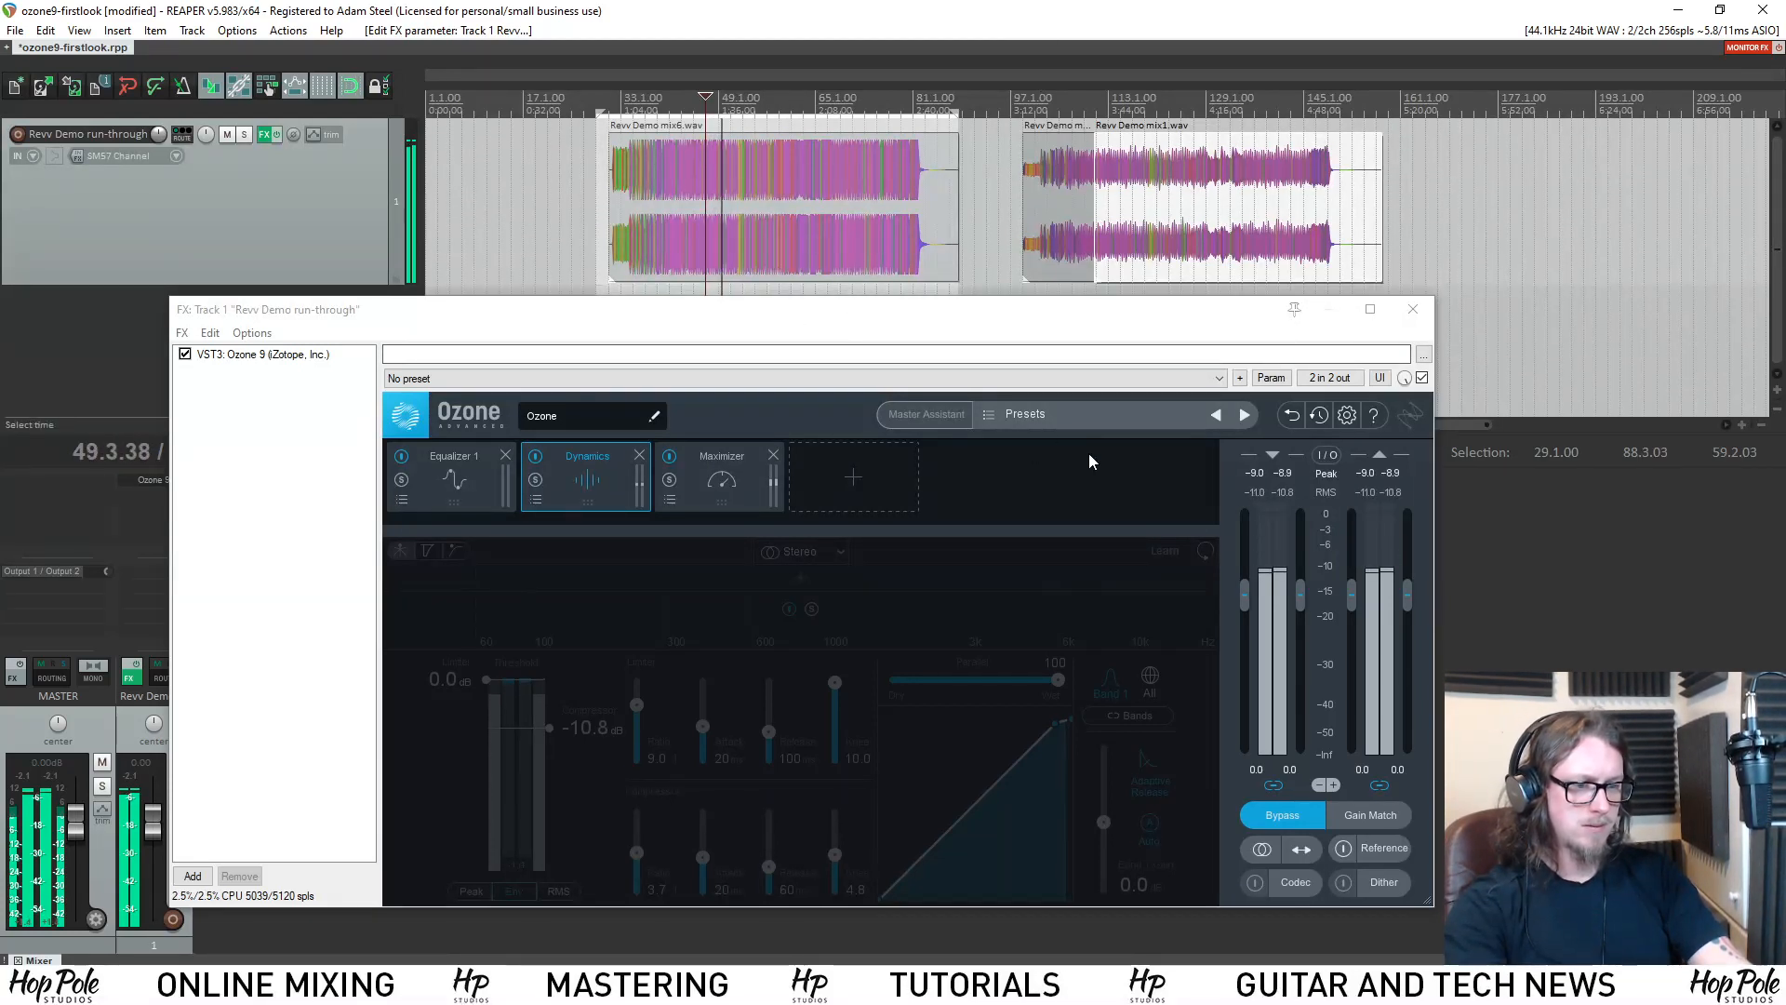
key(space)
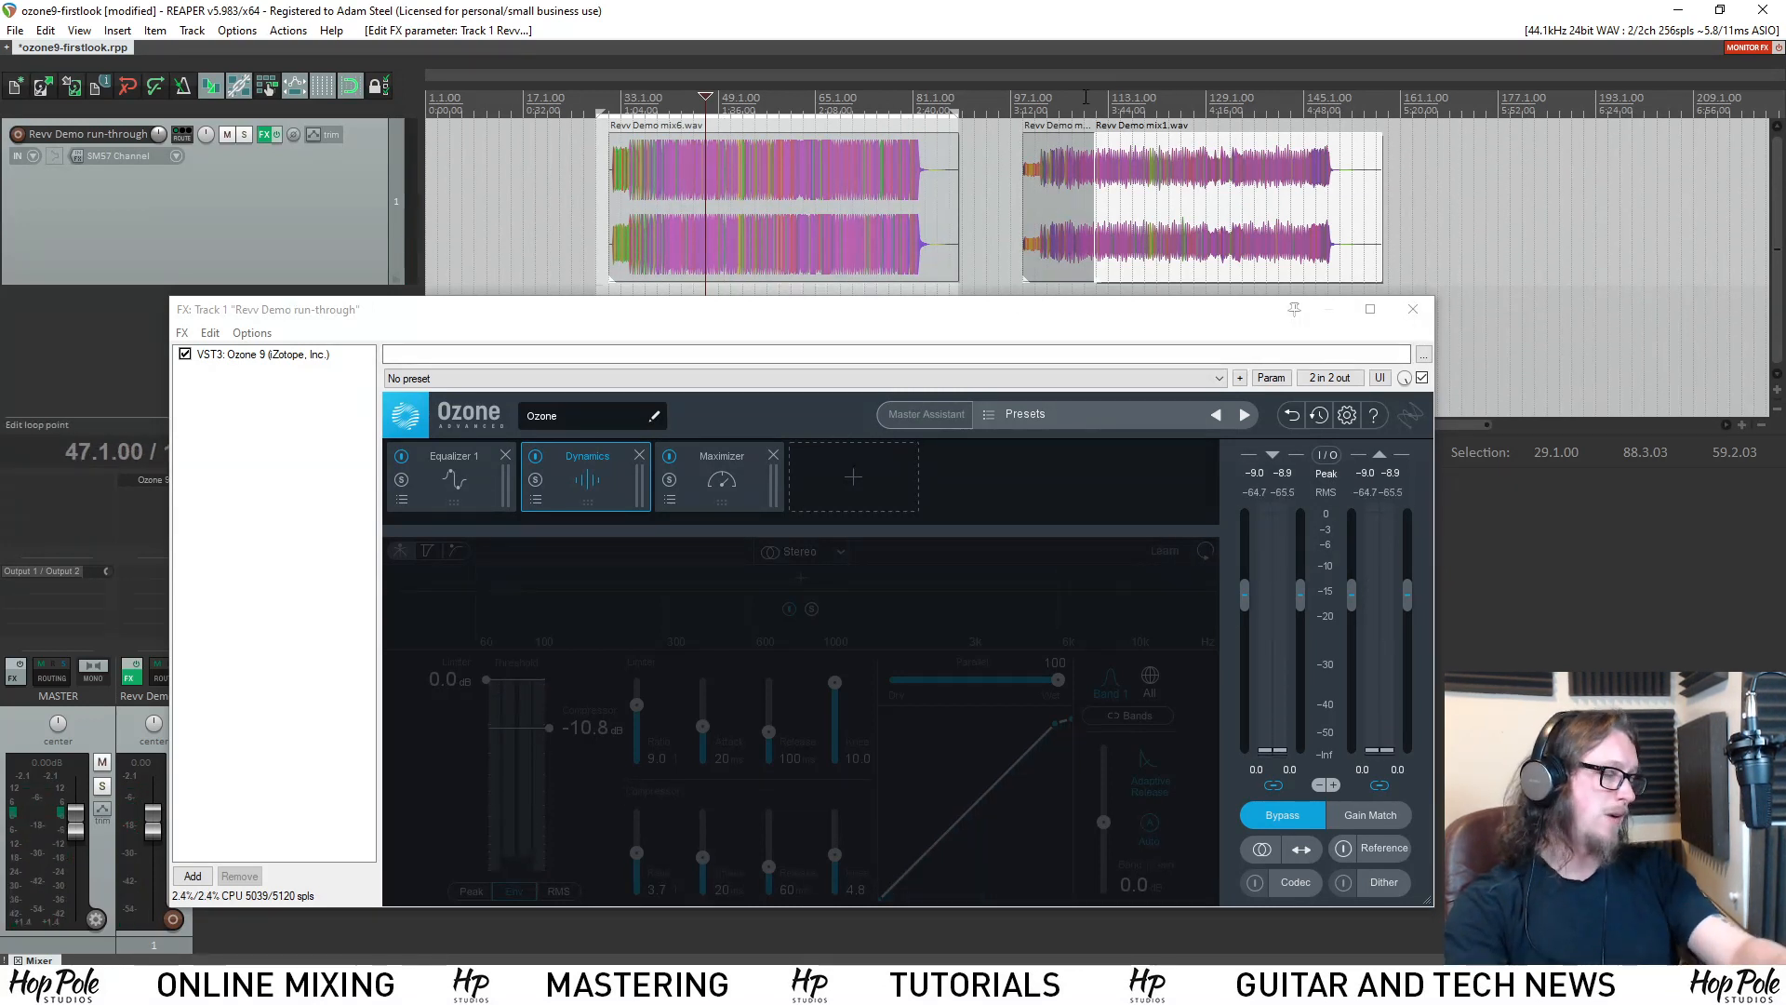
Return the playback cursor to the Revv Demo mix1.wav item at bar 127.
click(1121, 97)
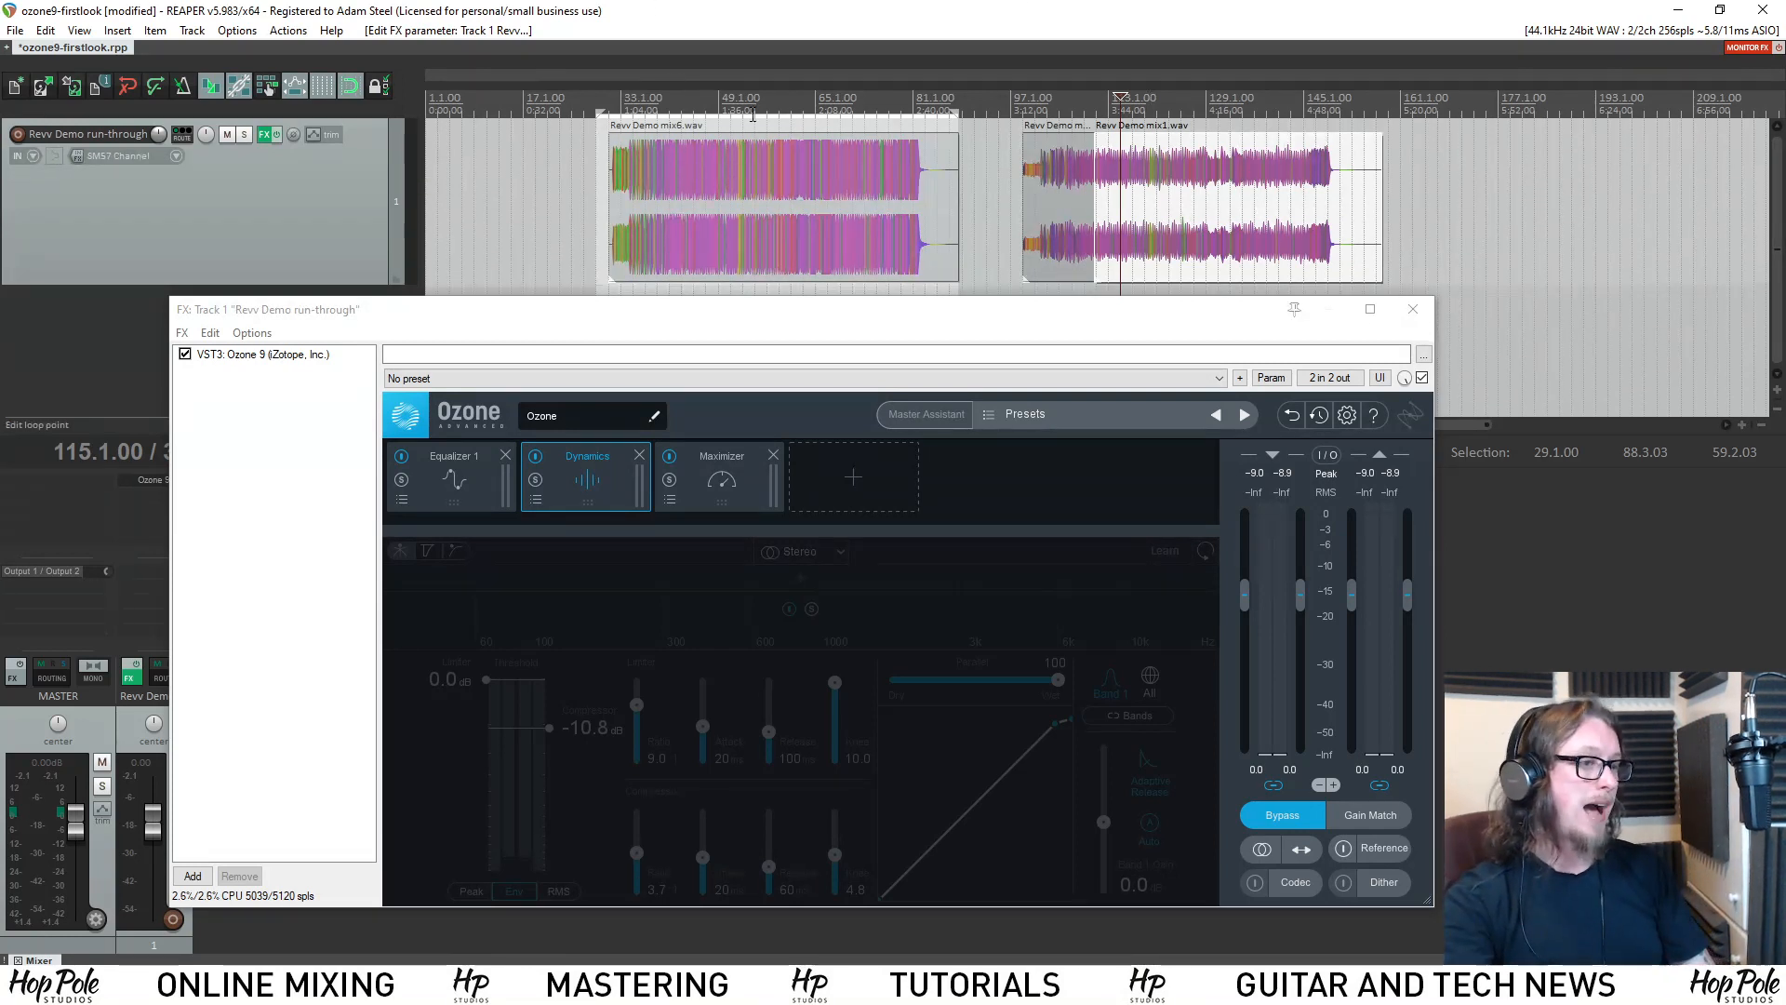
click(781, 89)
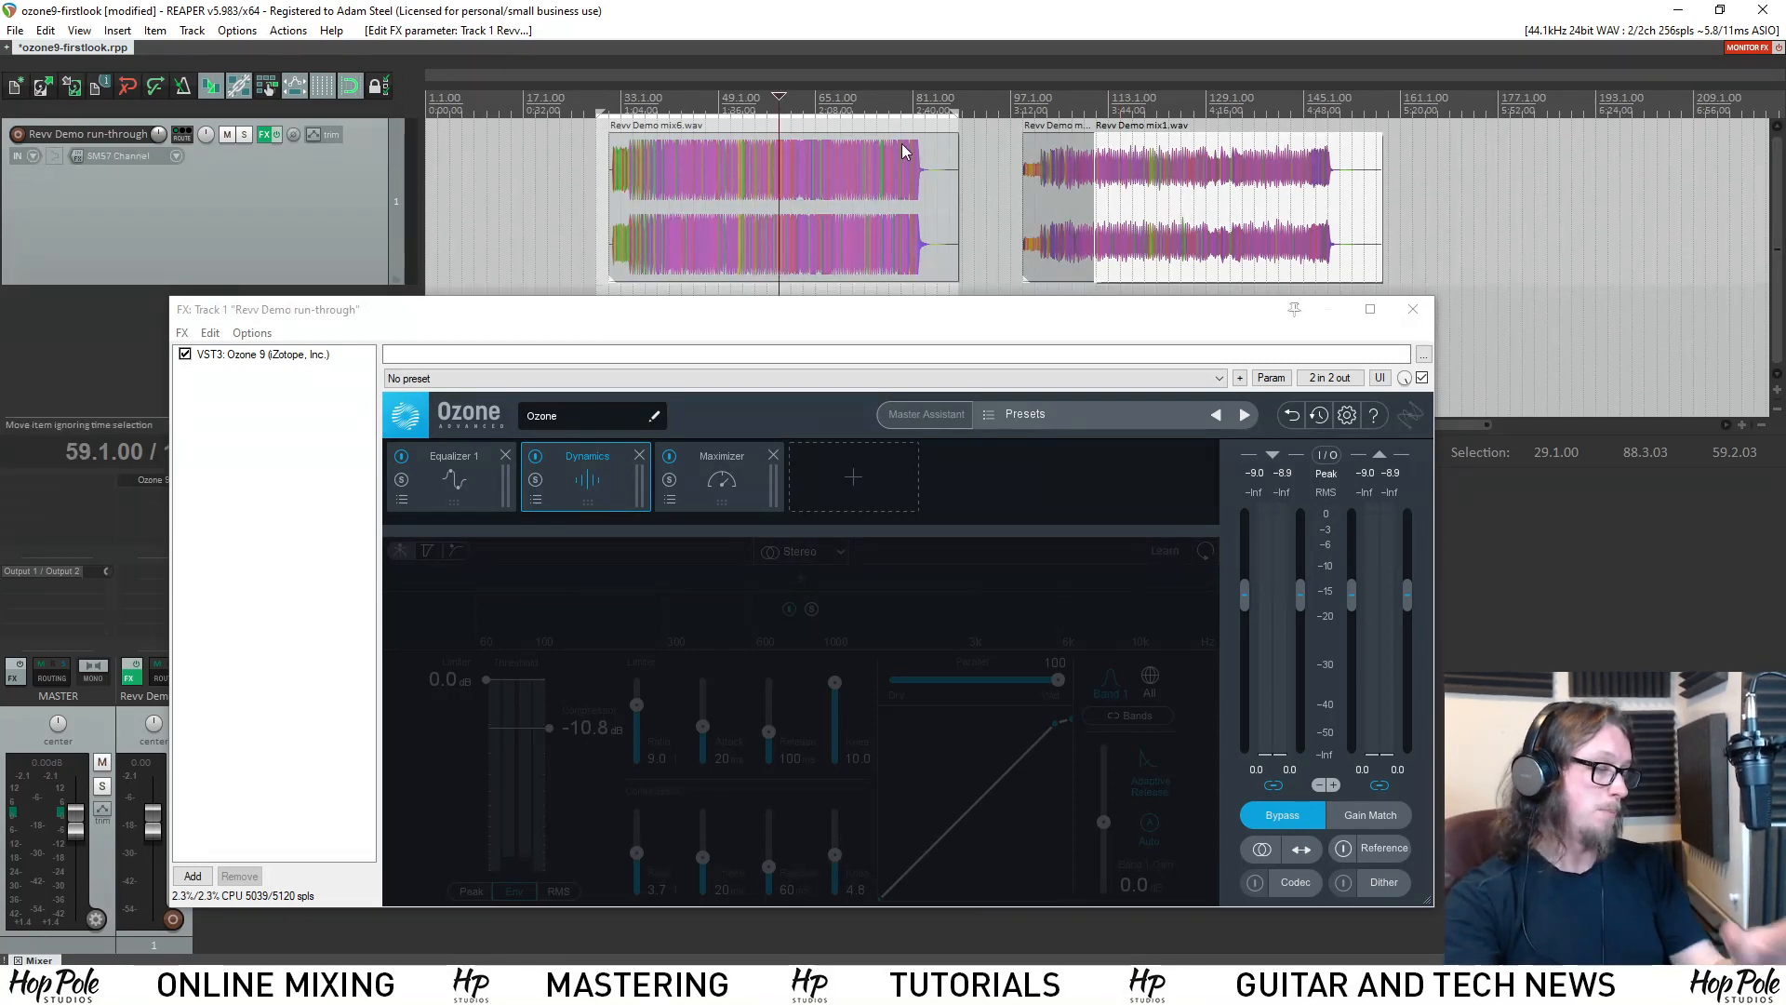
click(1195, 86)
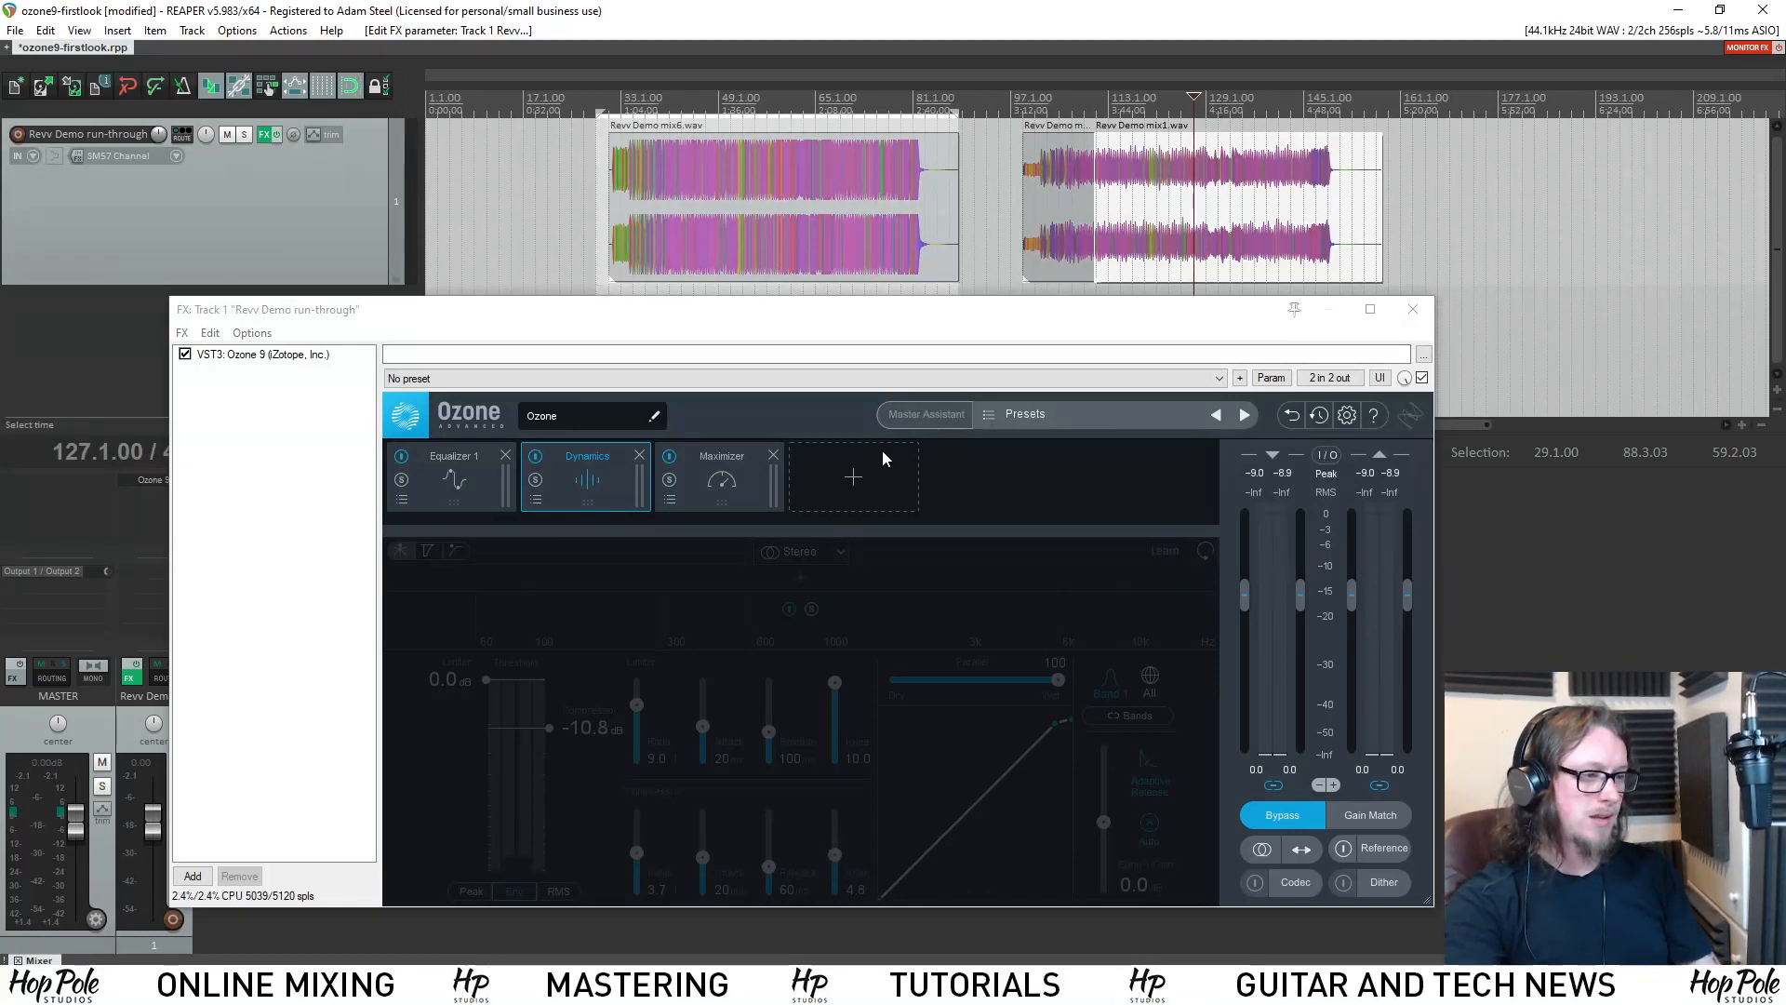
Show the Equalizer 1 module and turn off Ozone's global bypass.
click(499, 483)
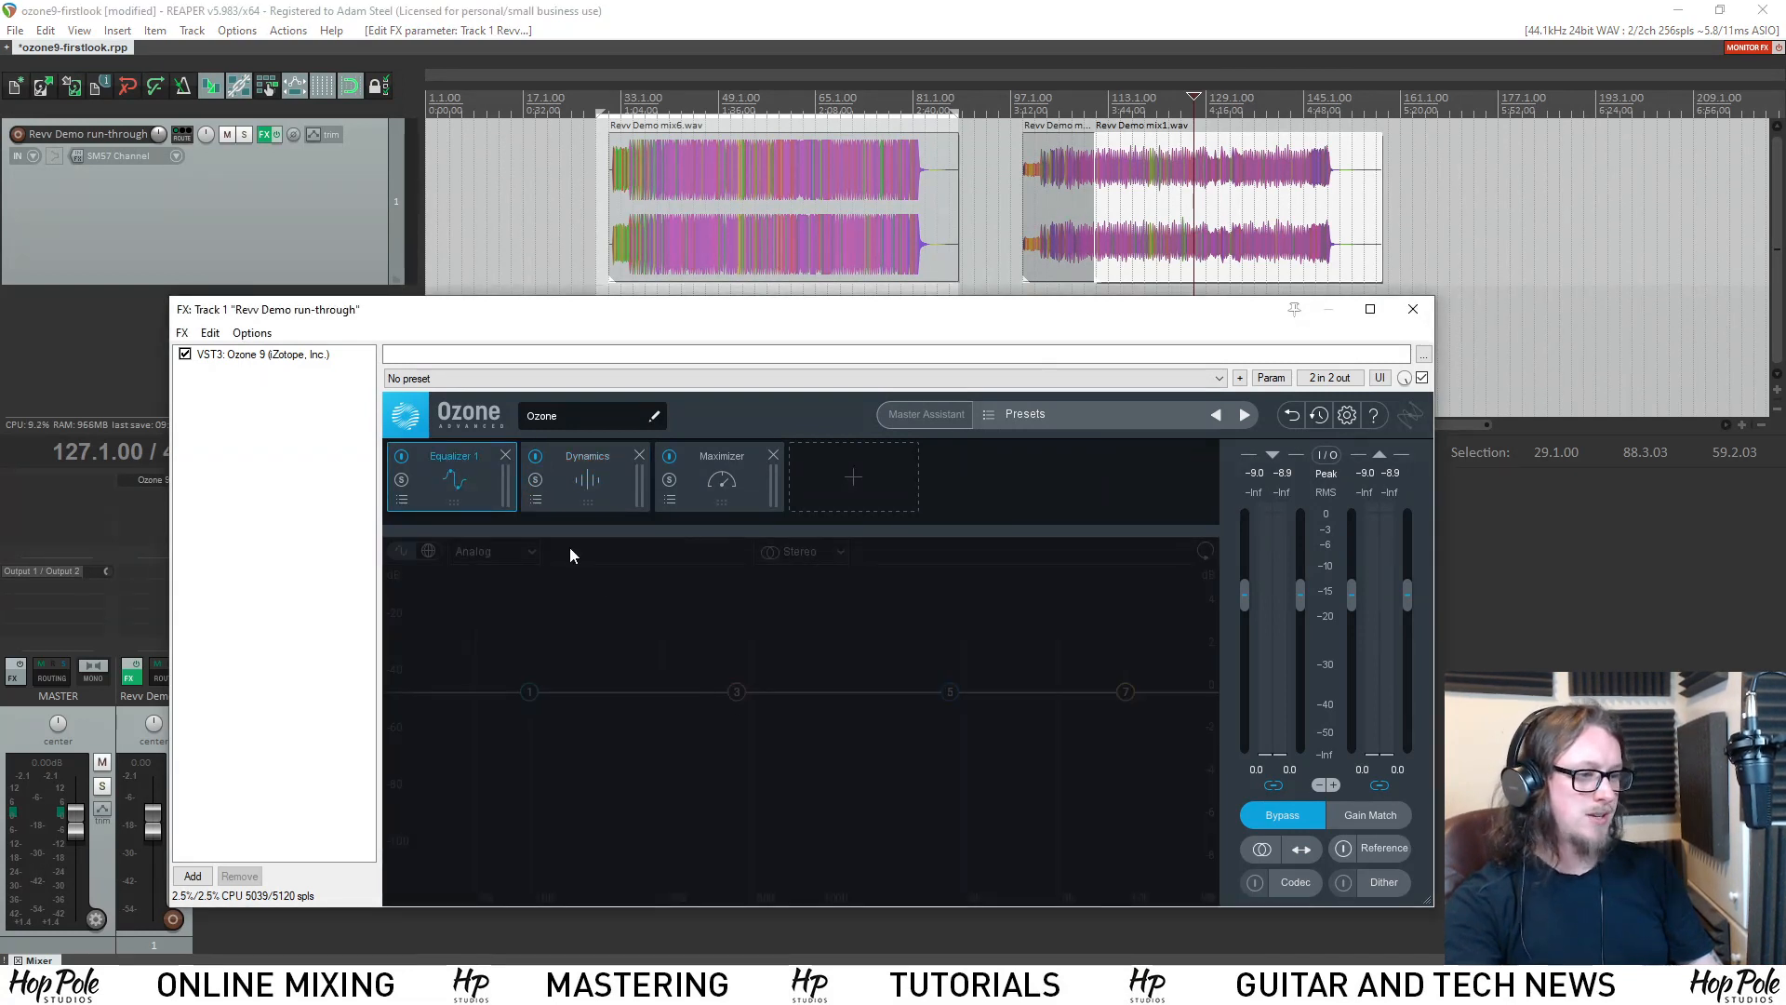
click(402, 456)
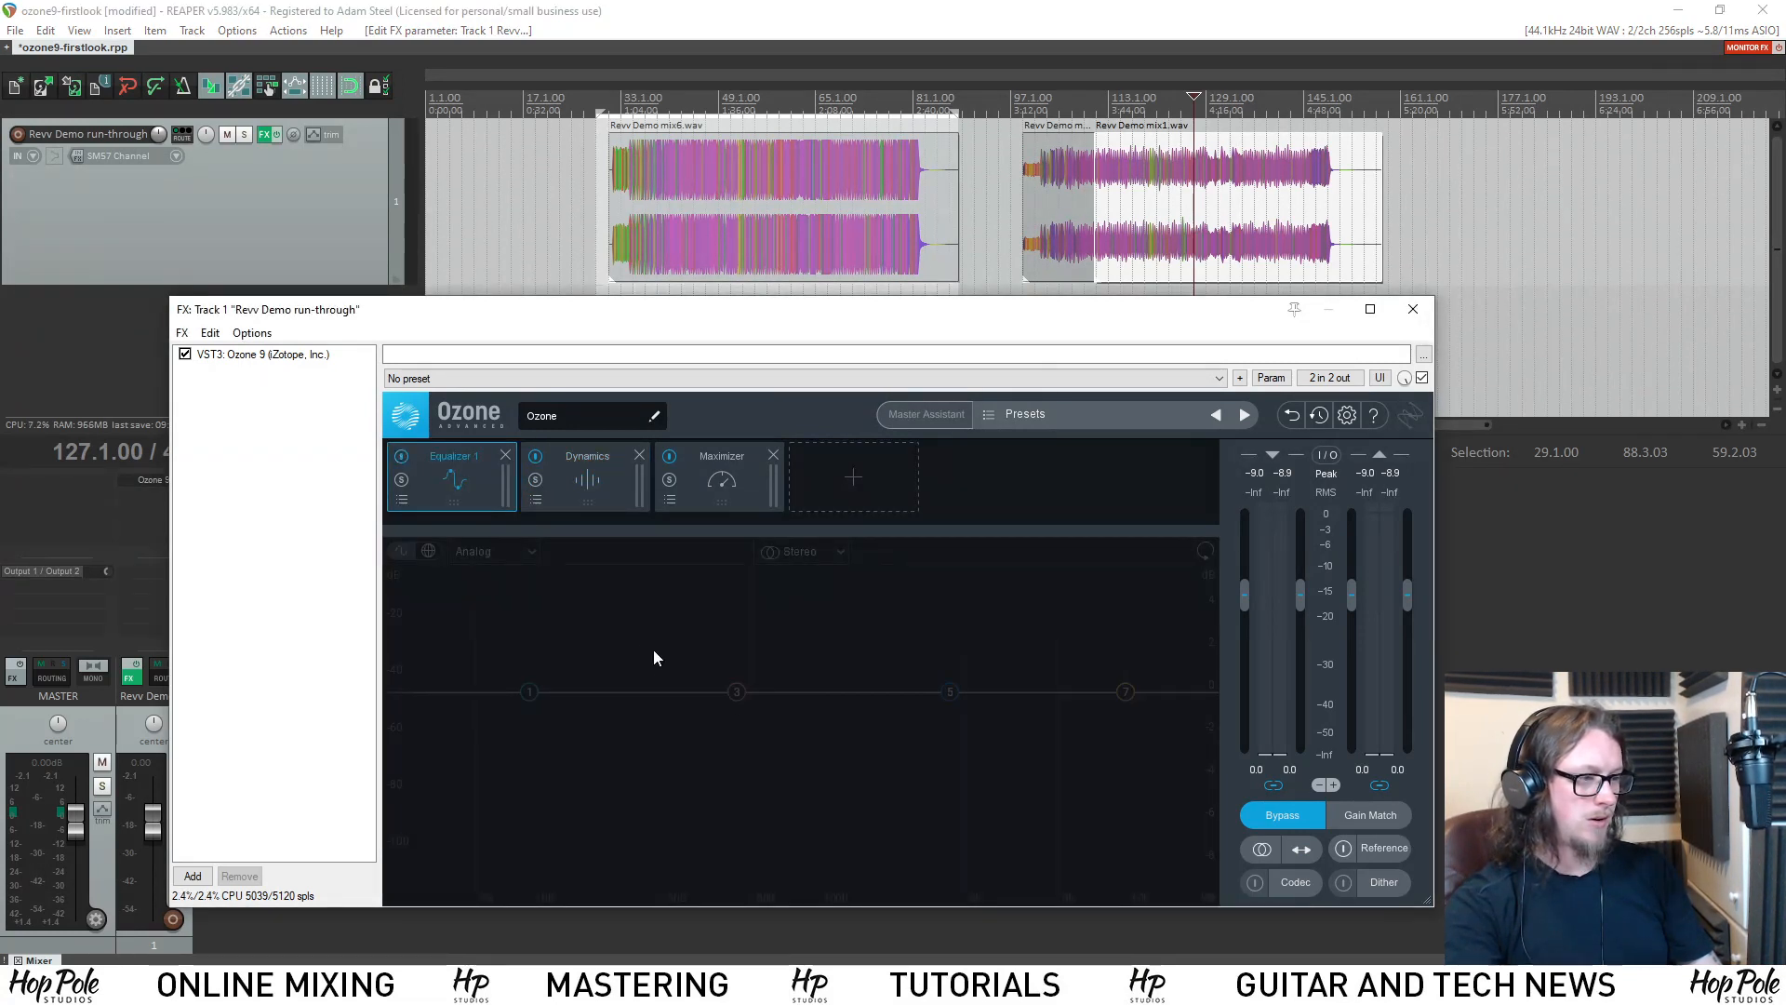
click(573, 477)
click(499, 469)
click(1282, 824)
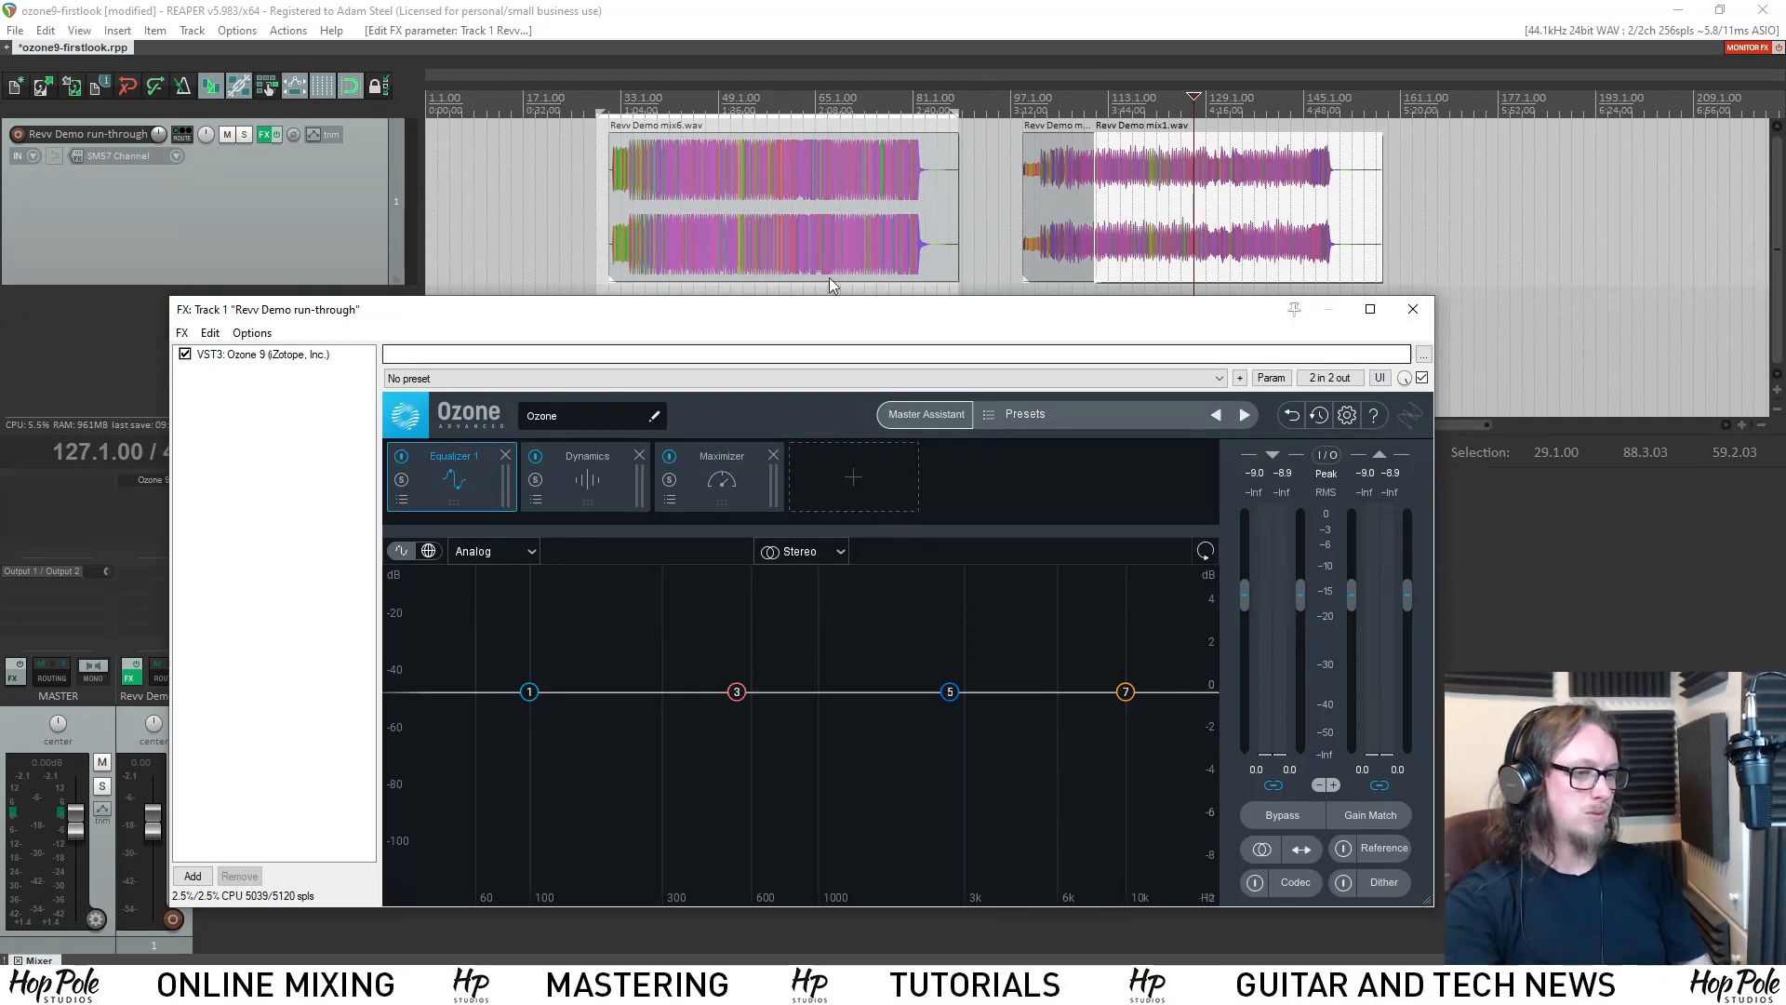
Reset the input and output peak readings and play Revv Demo mix1.wav from bar 127 to check its levels.
drag(761, 317, 792, 319)
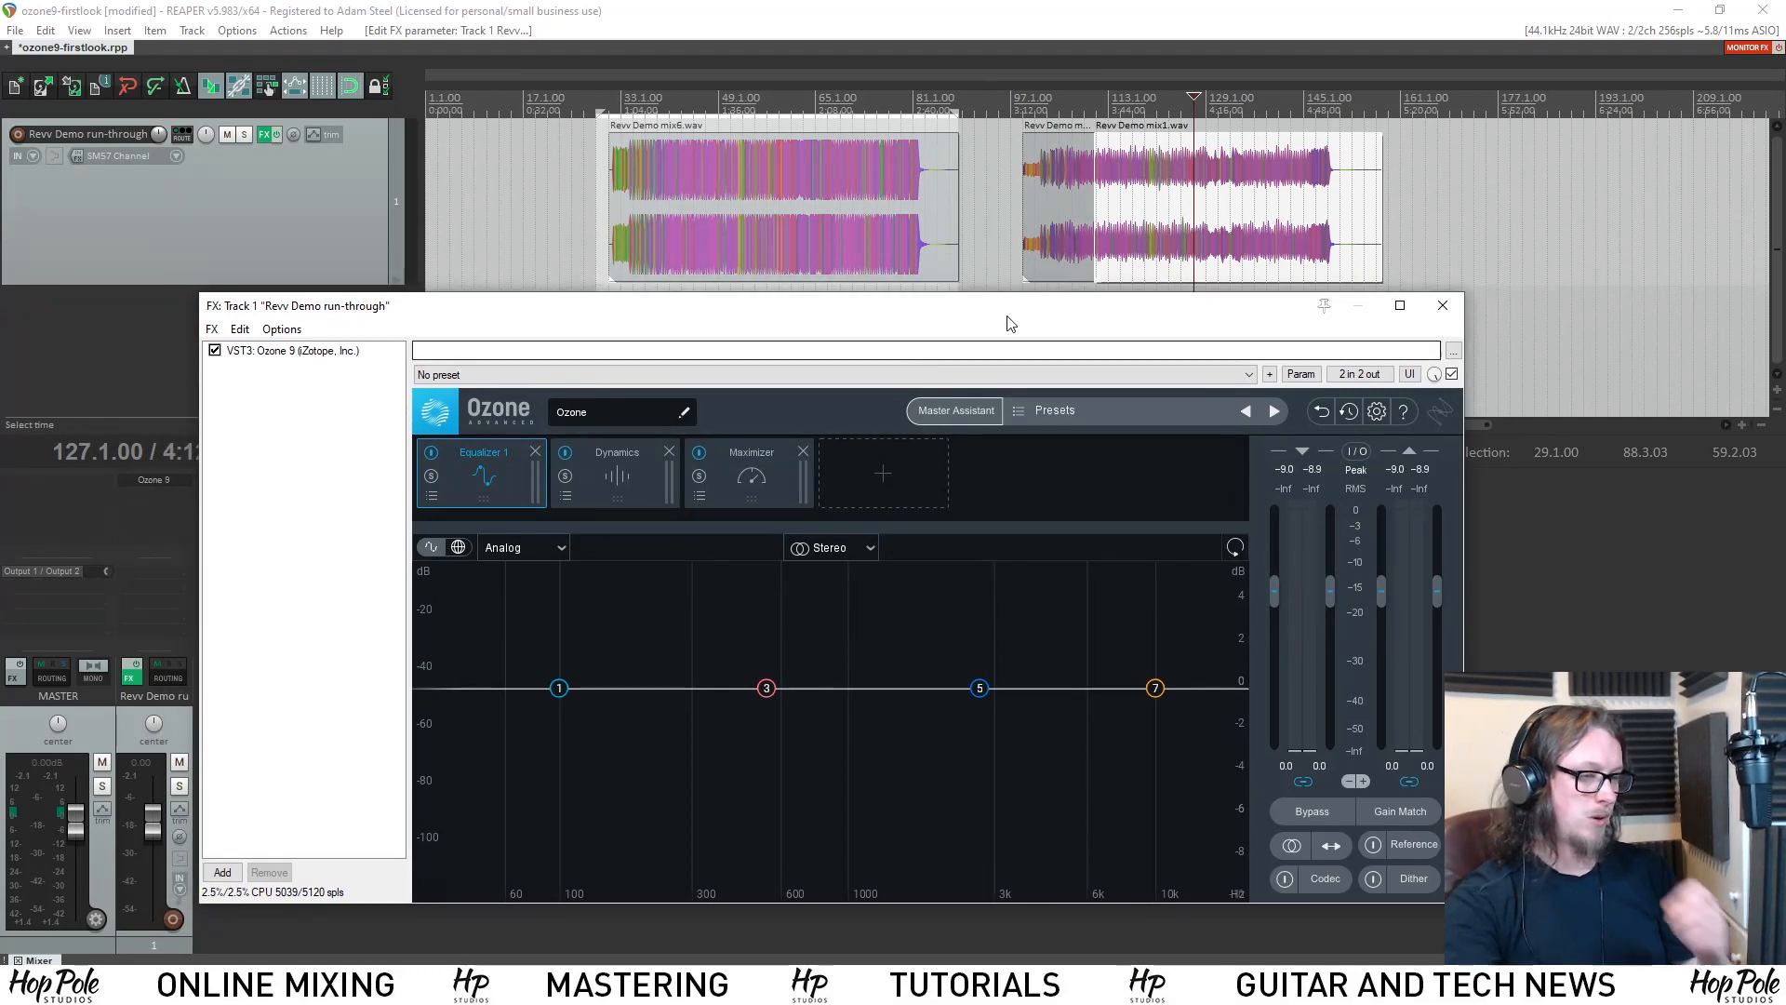
click(1319, 470)
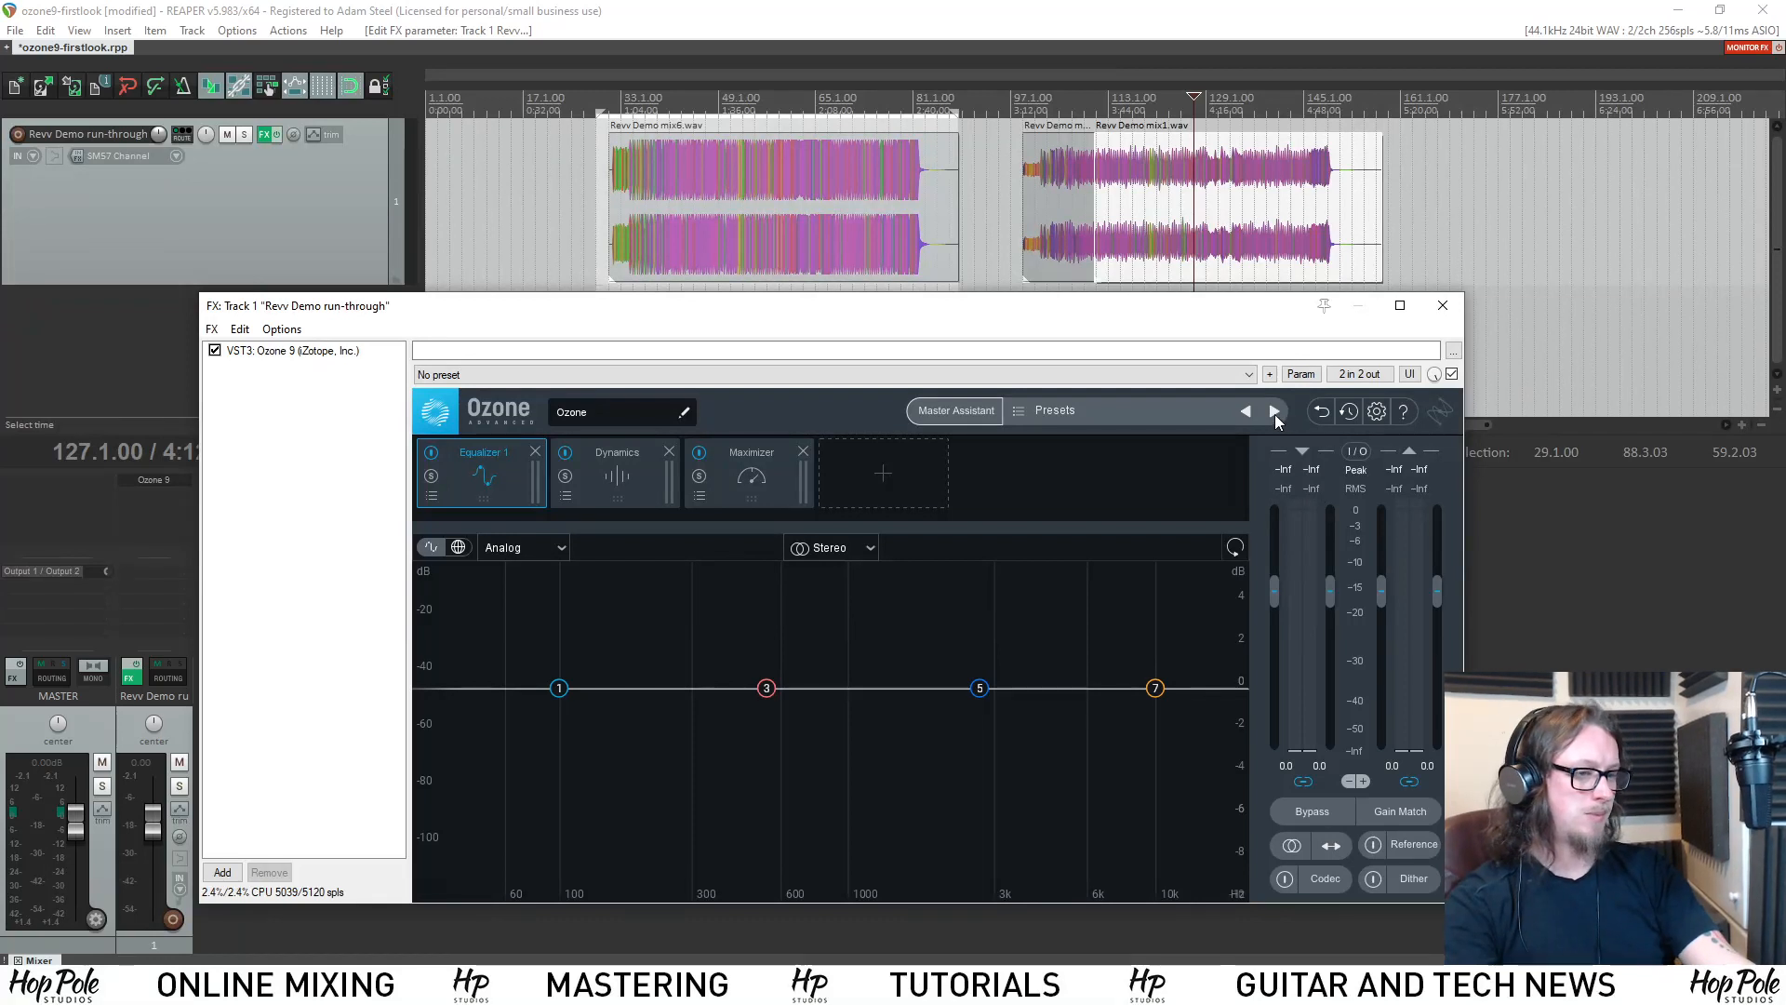
key(space)
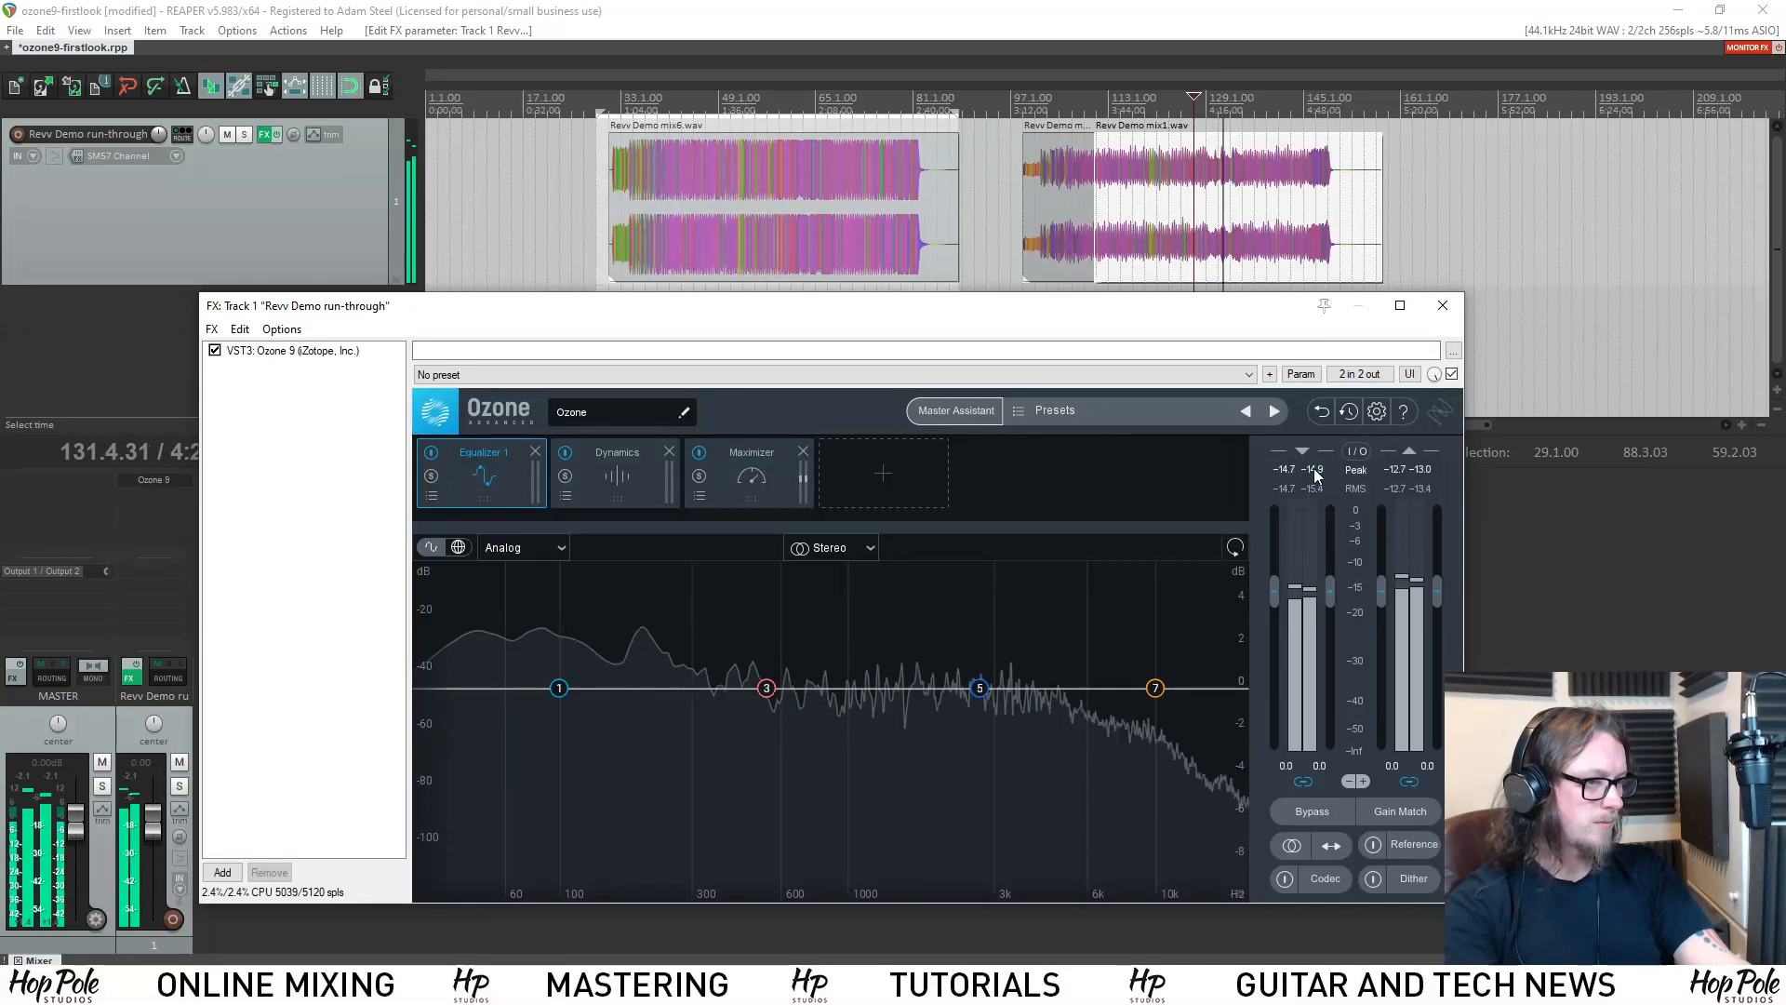
key(space)
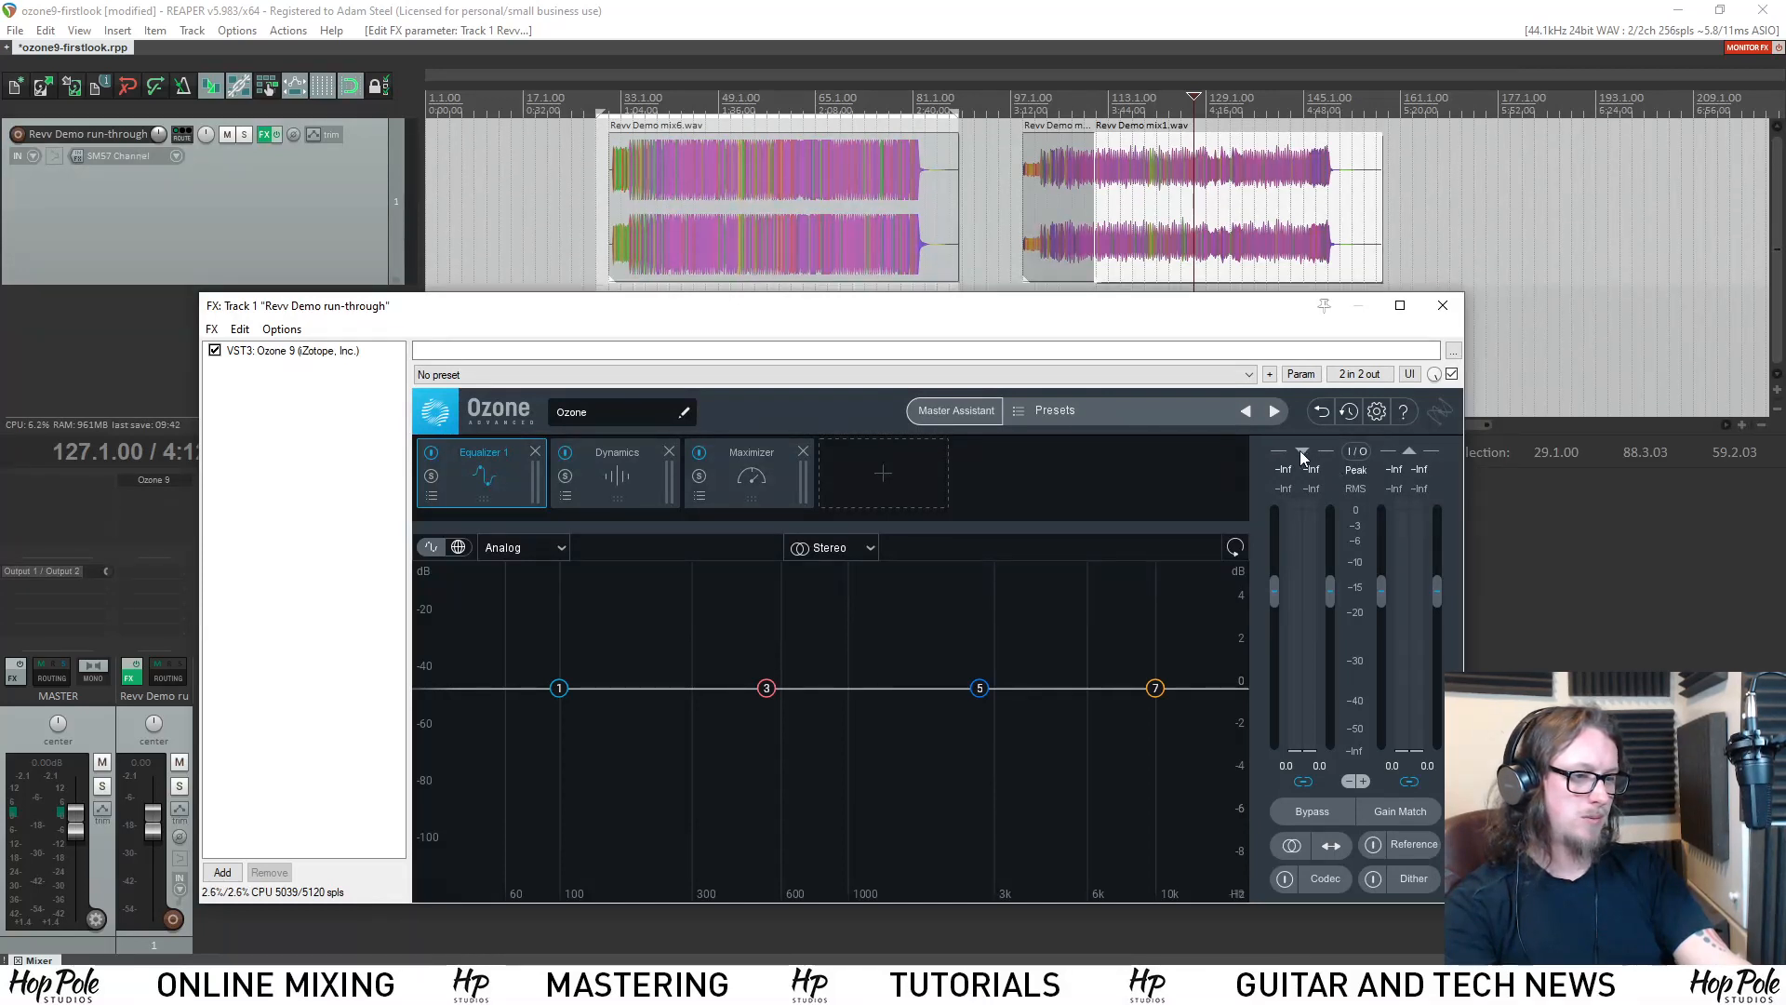
Set the I/O meter type to RMS + Peak and play a short passage of Revv Demo mix1.wav to read its levels.
click(1358, 452)
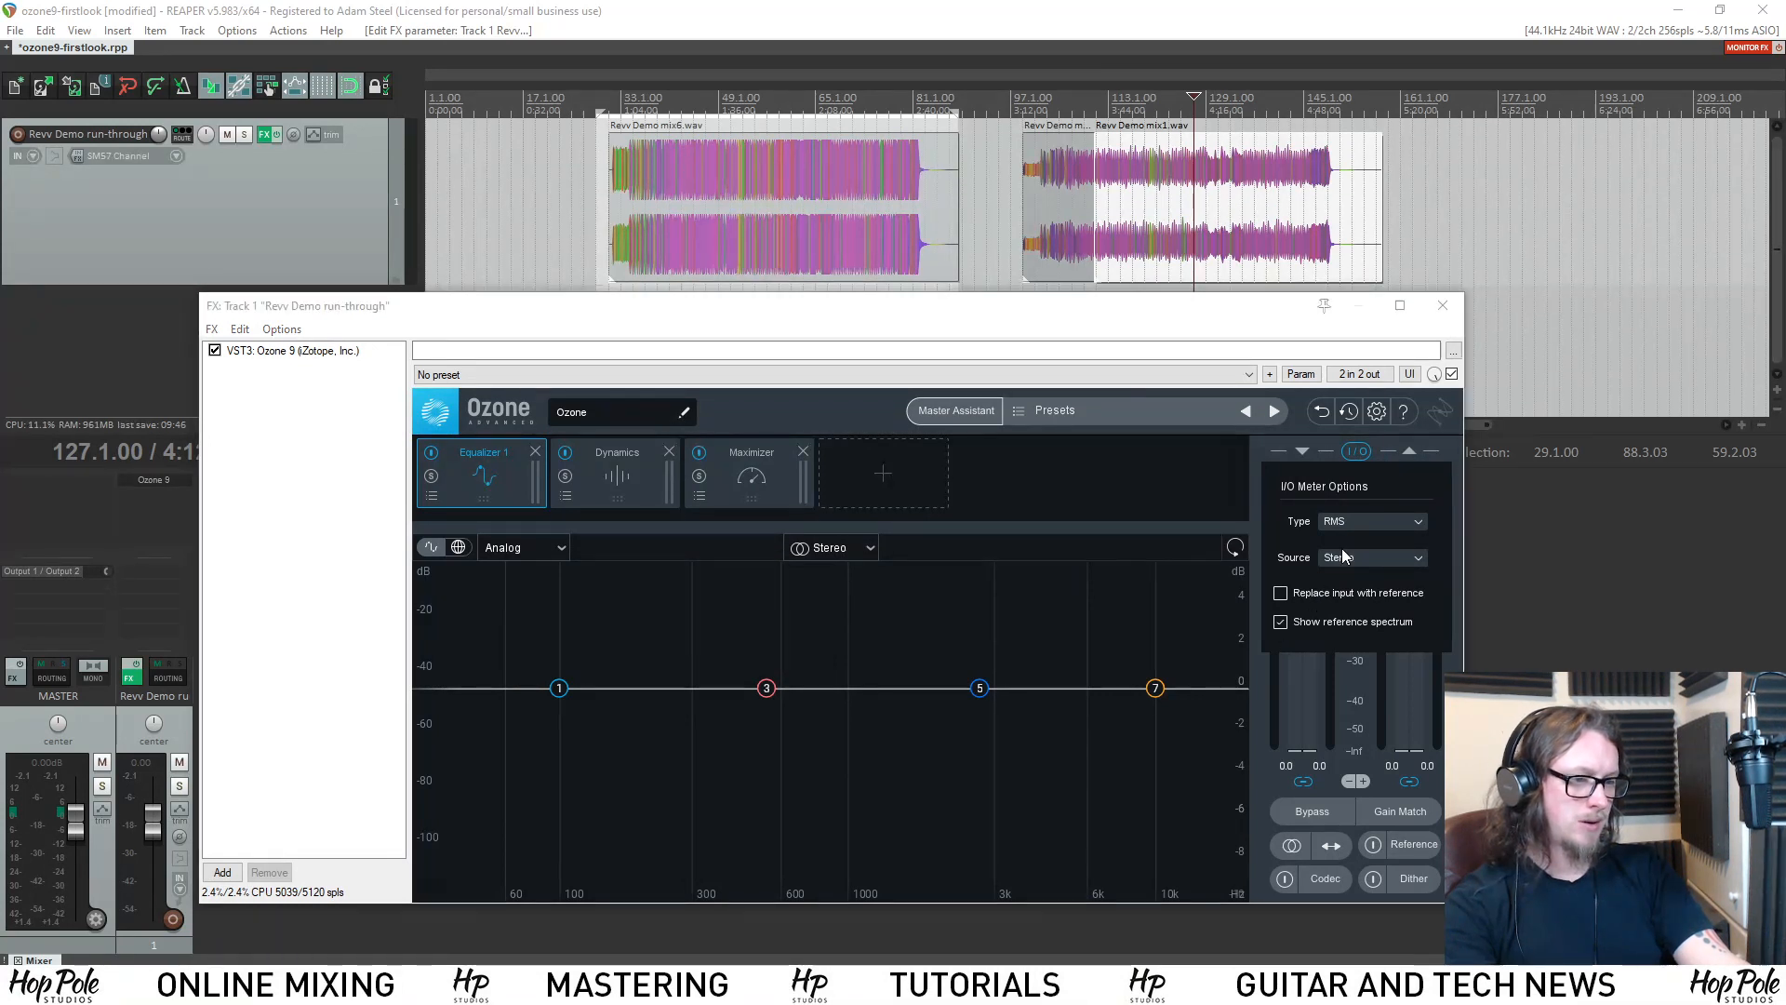
click(1341, 522)
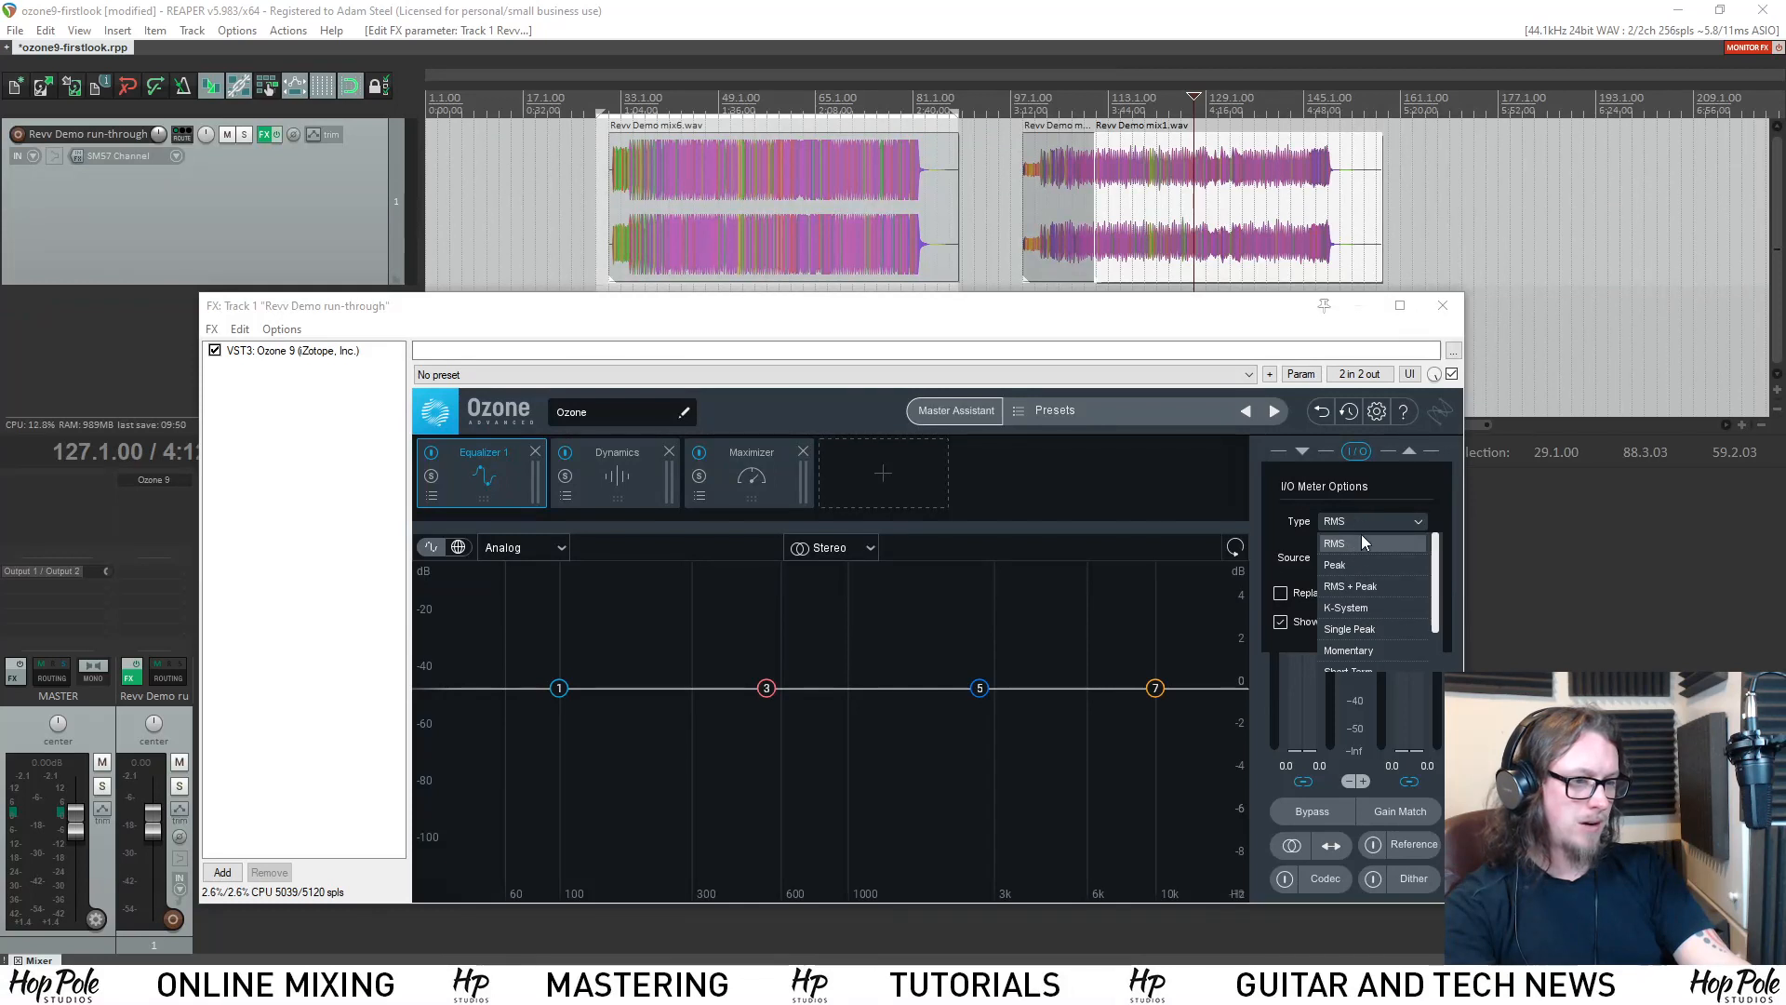
click(1358, 588)
click(1358, 451)
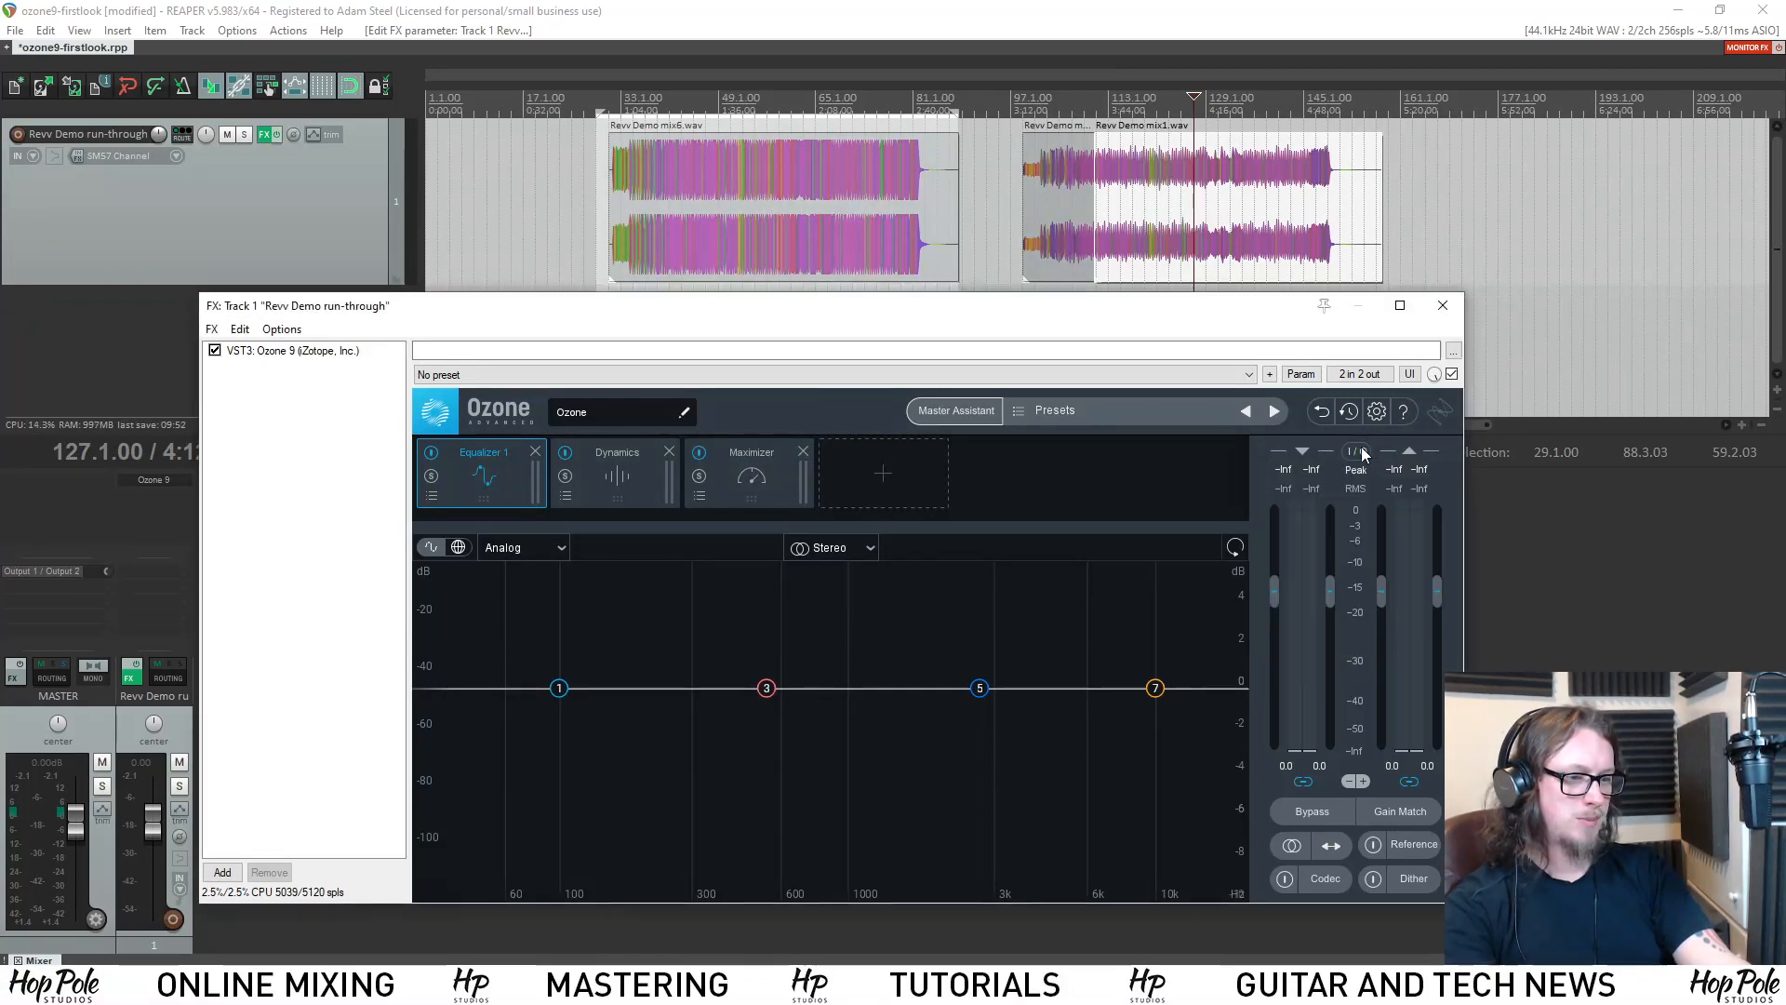
key(space)
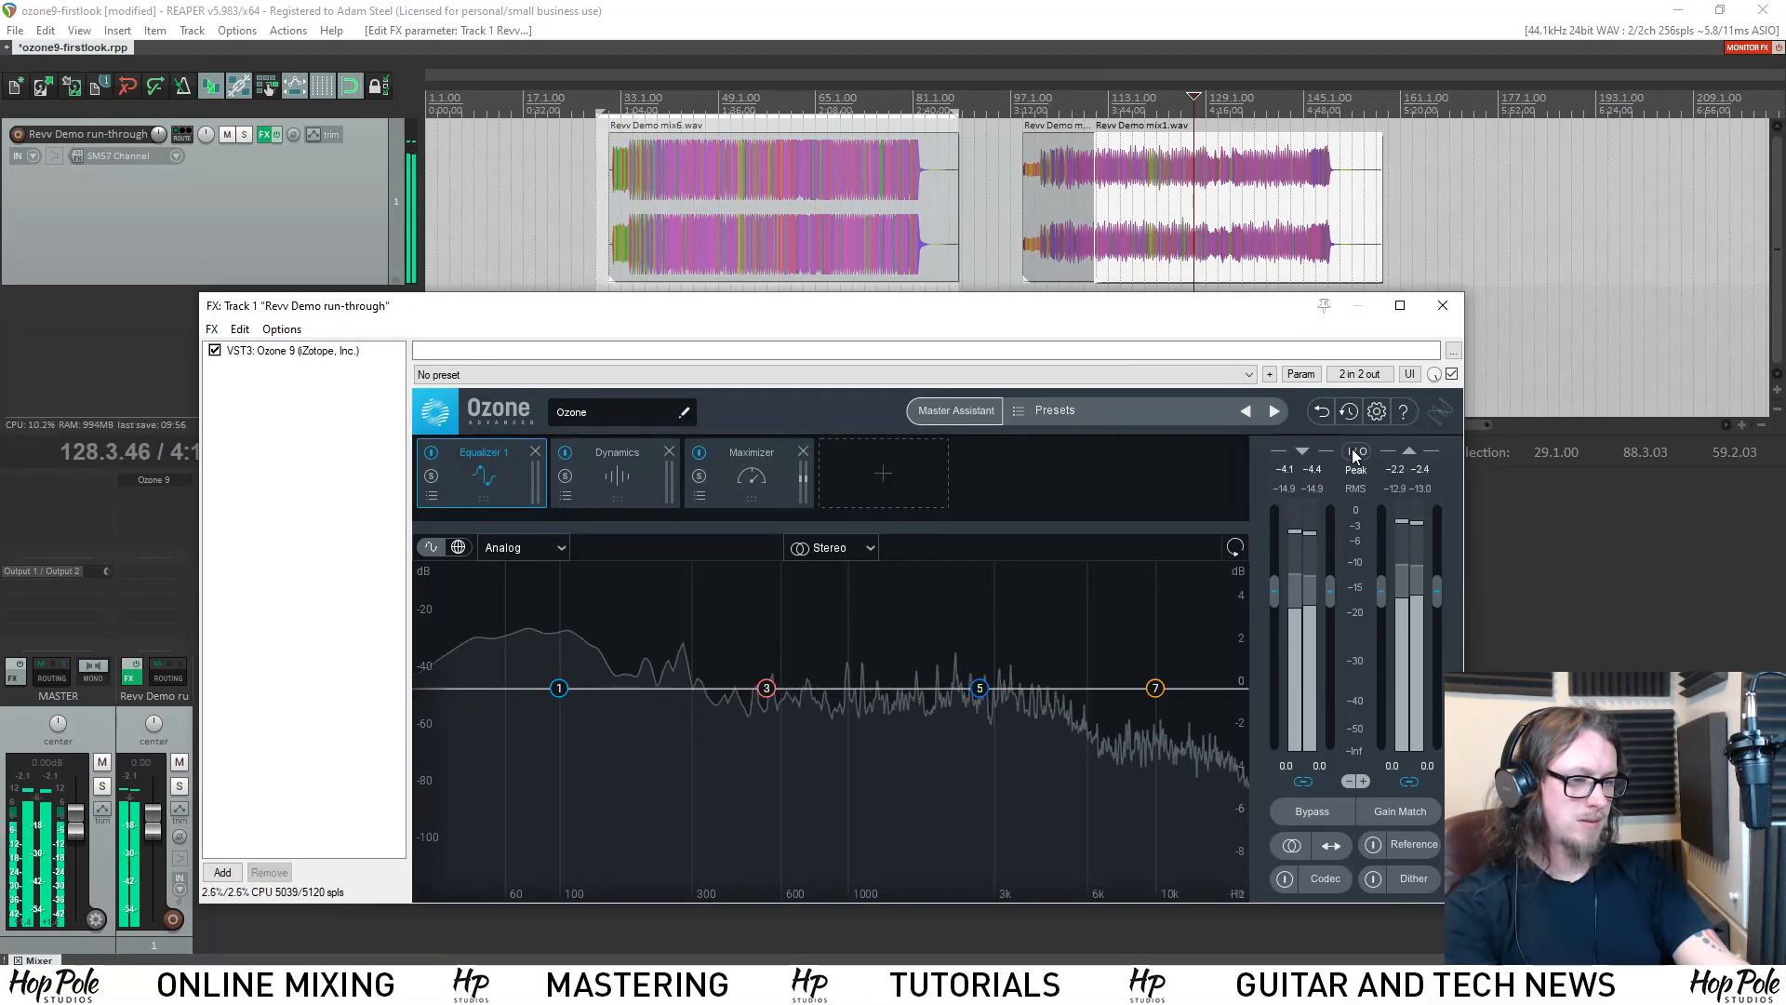
key(space)
Switch the I/O meter type back to RMS and close the meter options.
click(1356, 451)
click(1362, 520)
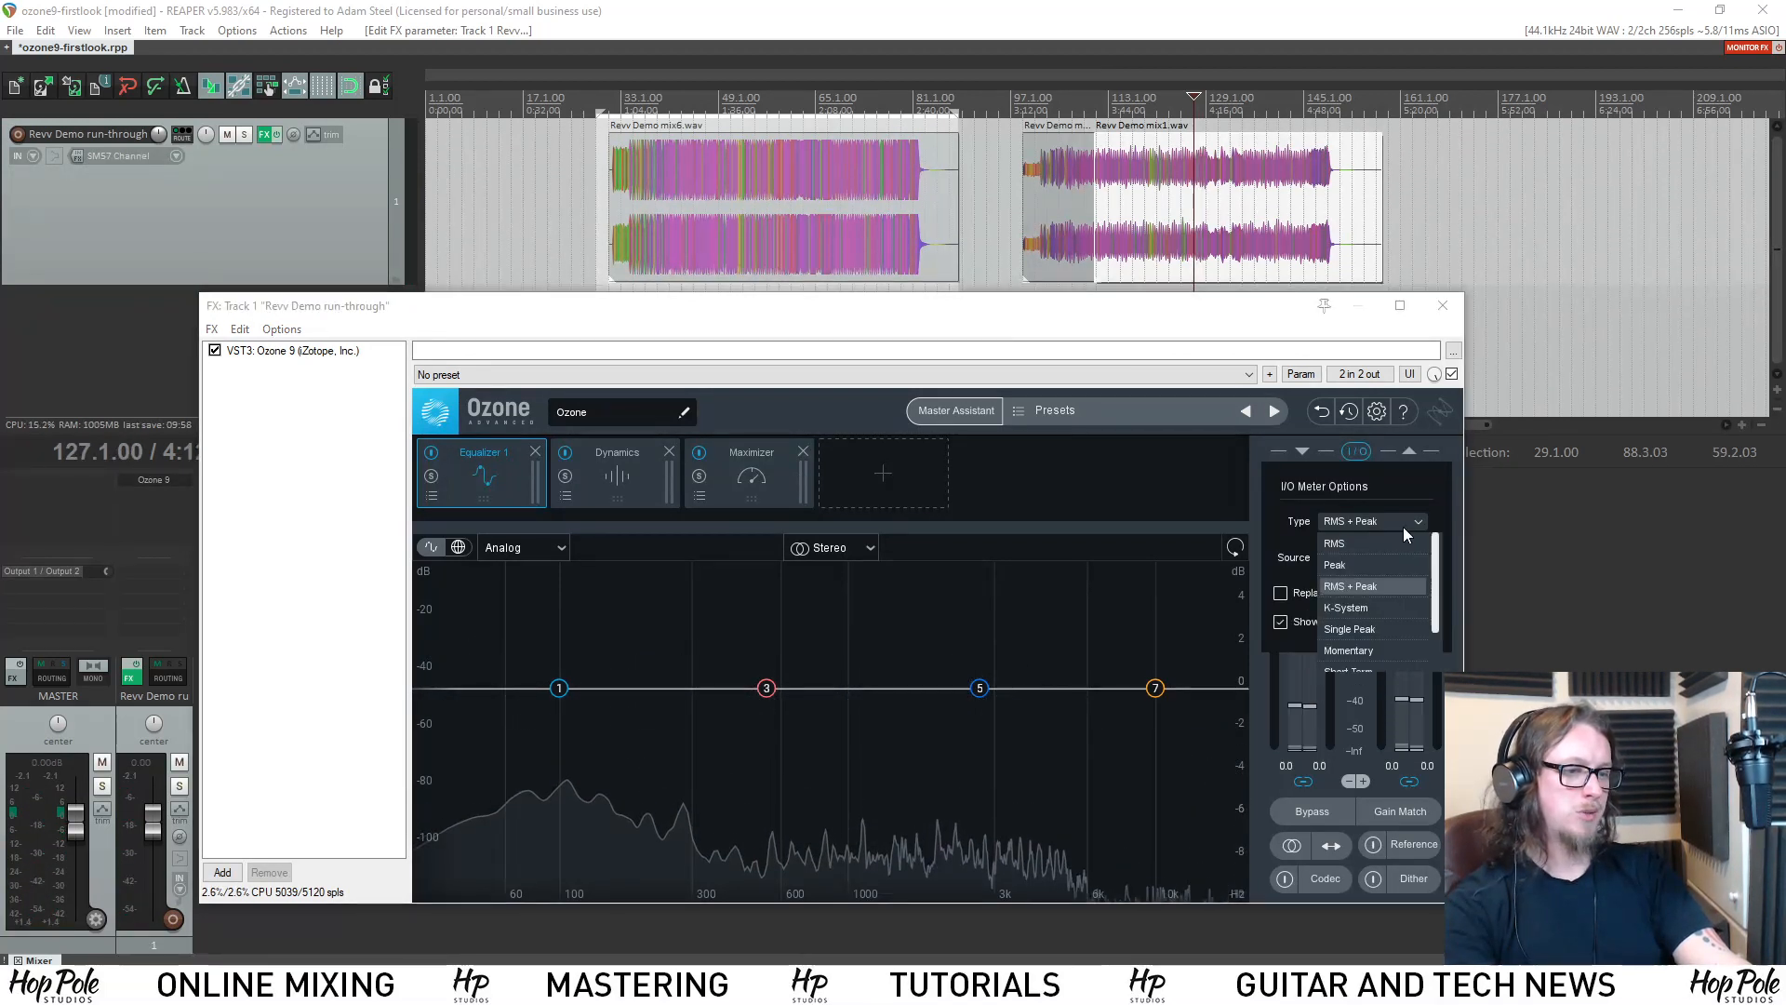
click(1367, 565)
click(1358, 454)
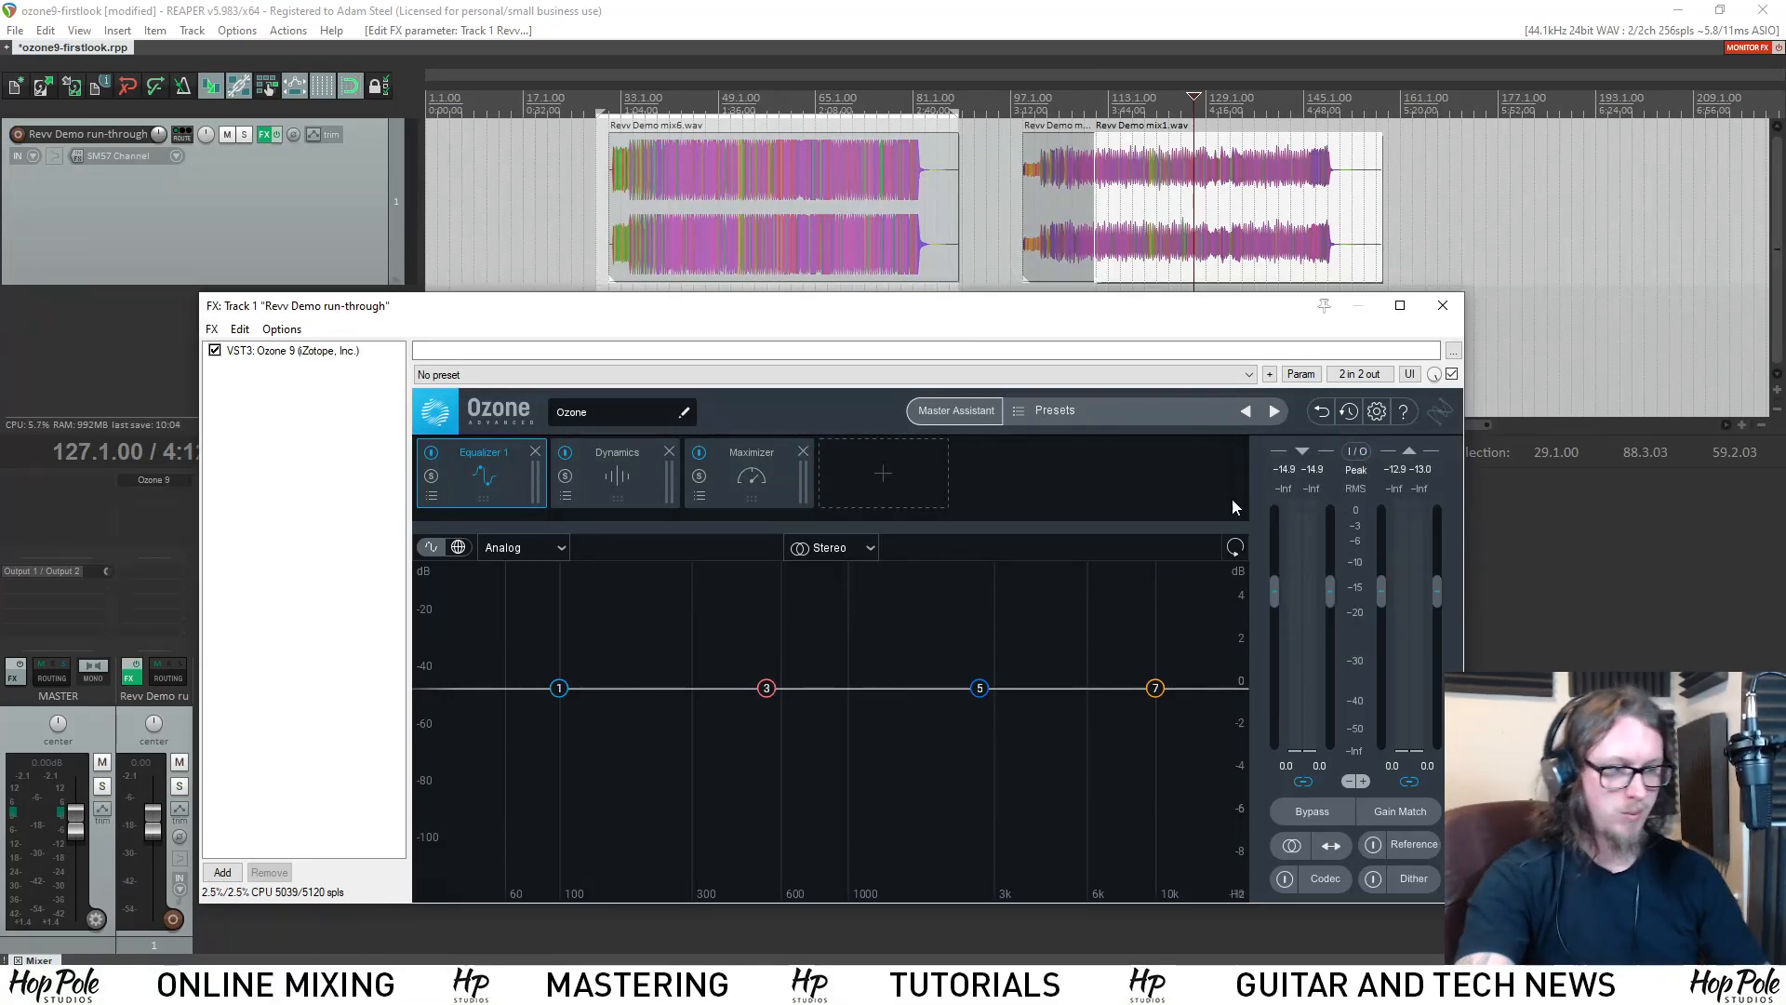
Set the Maximizer's ceiling to -1.0 dB and show the Dynamics module.
click(737, 474)
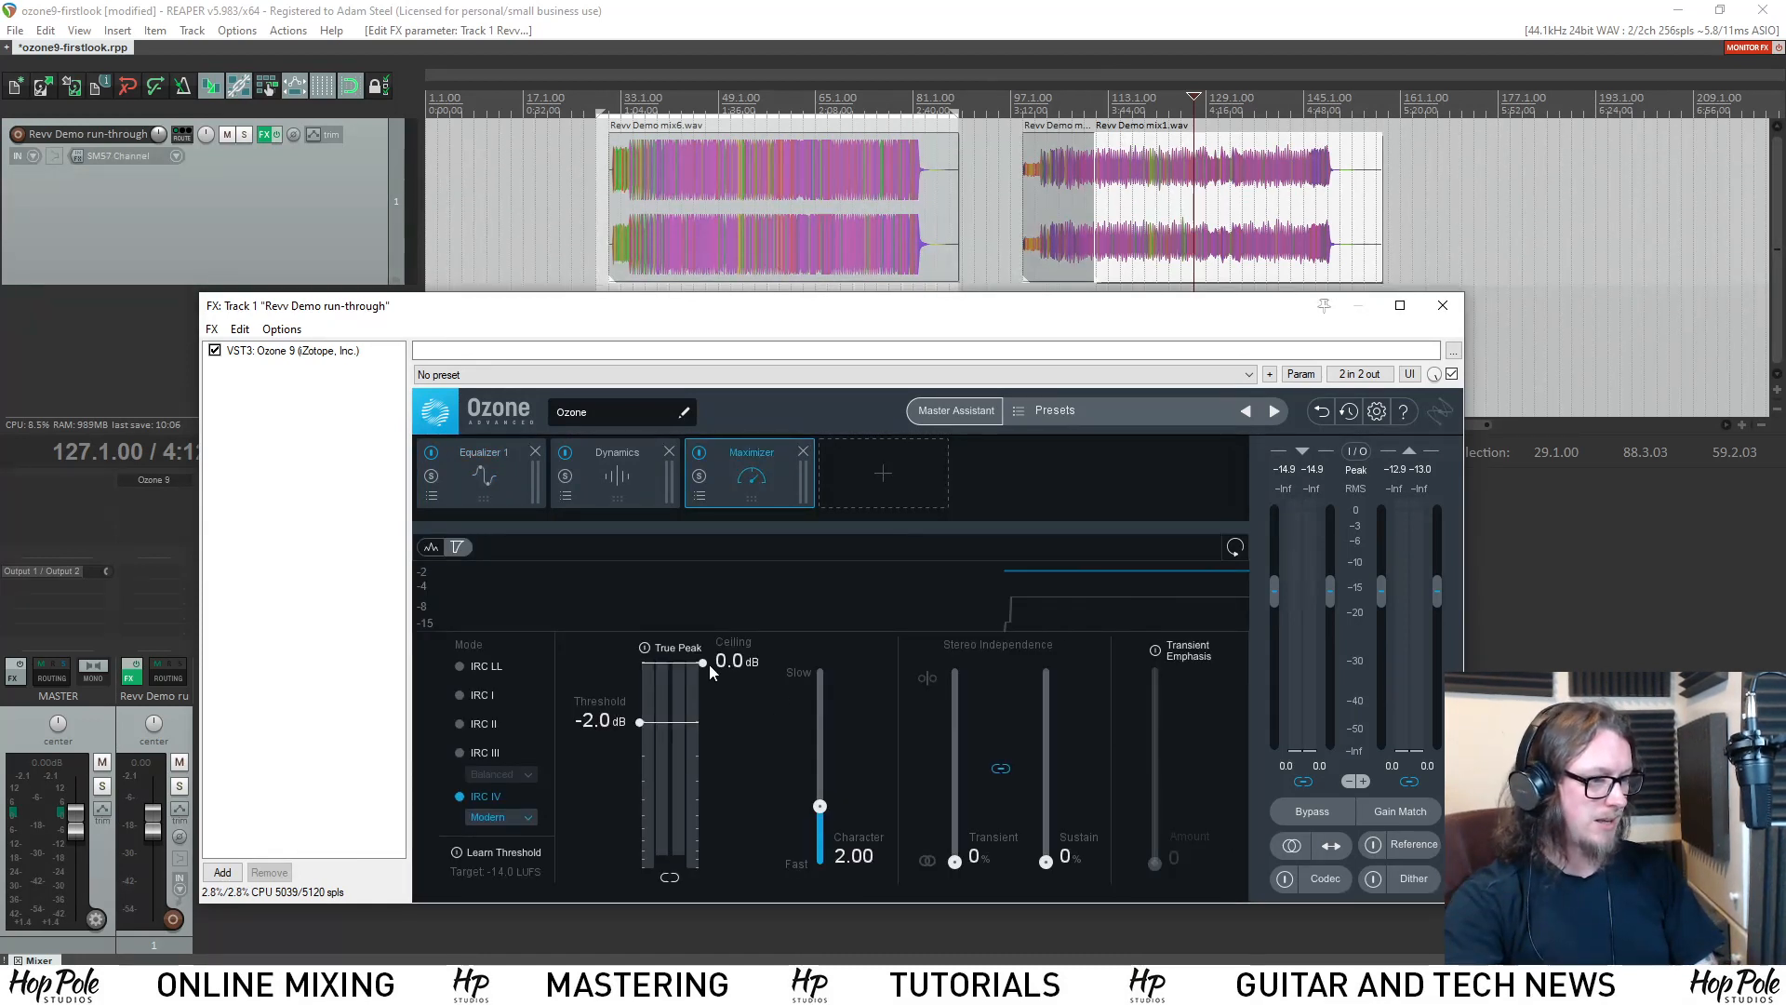
scroll(717, 704, up, 1)
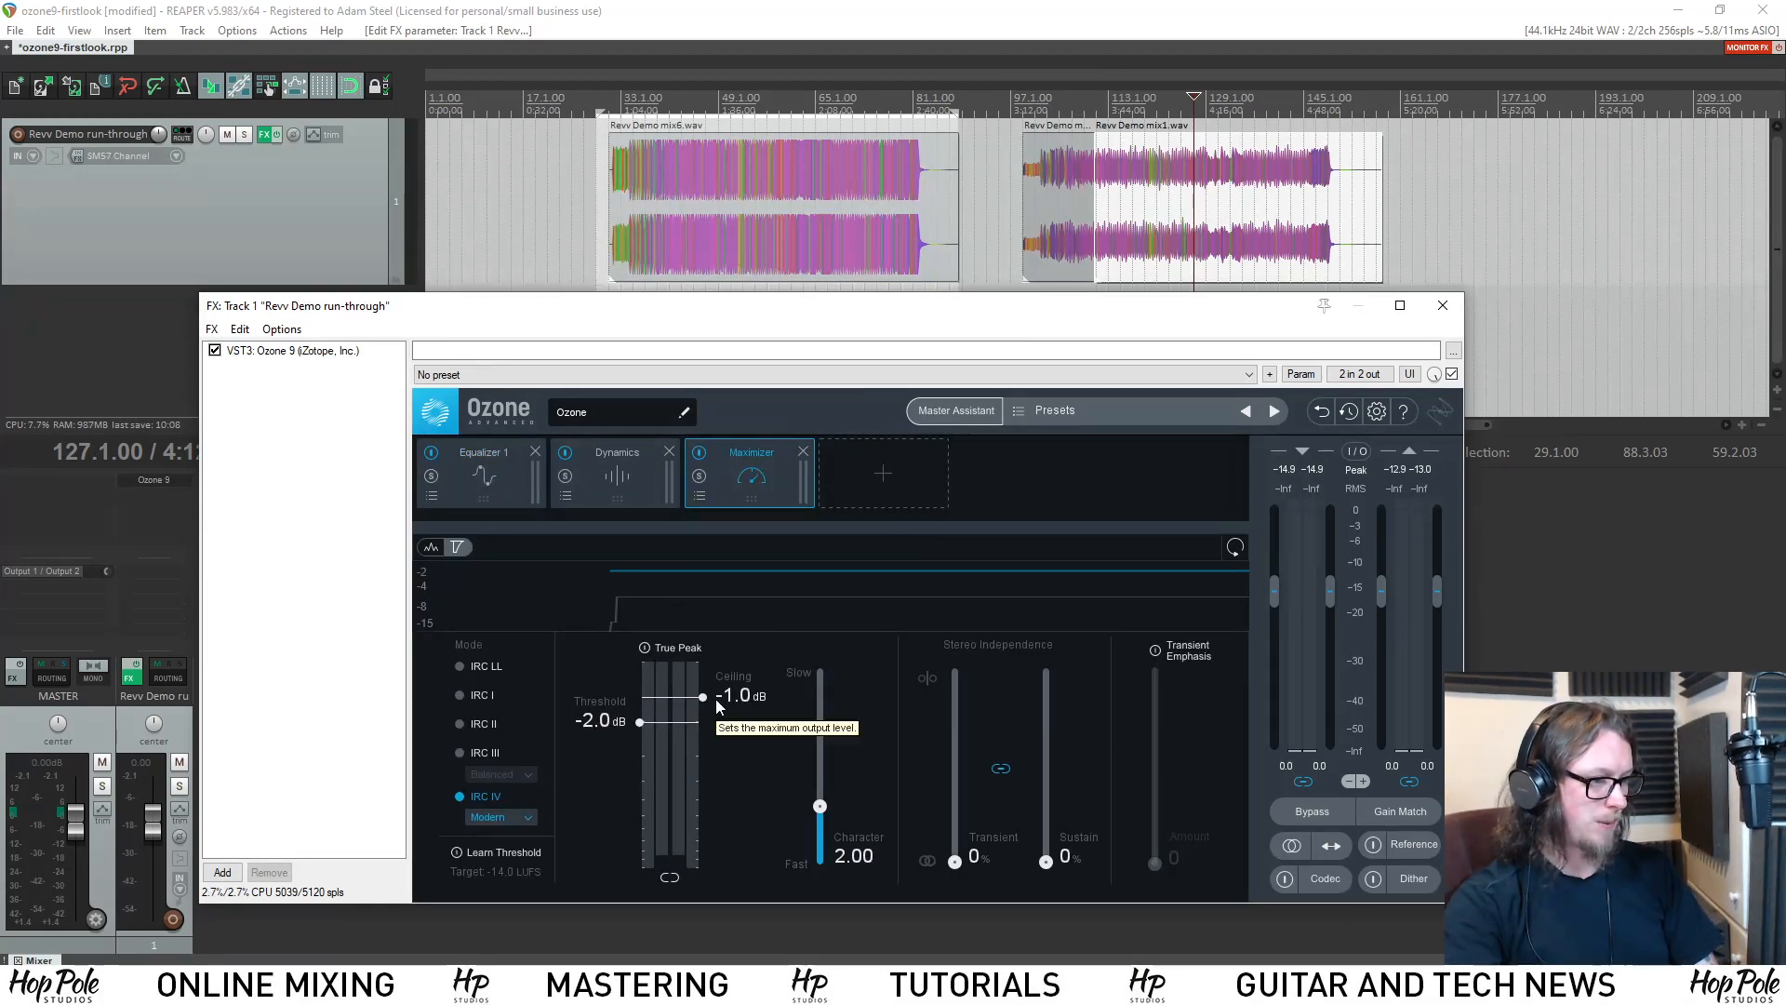
click(603, 492)
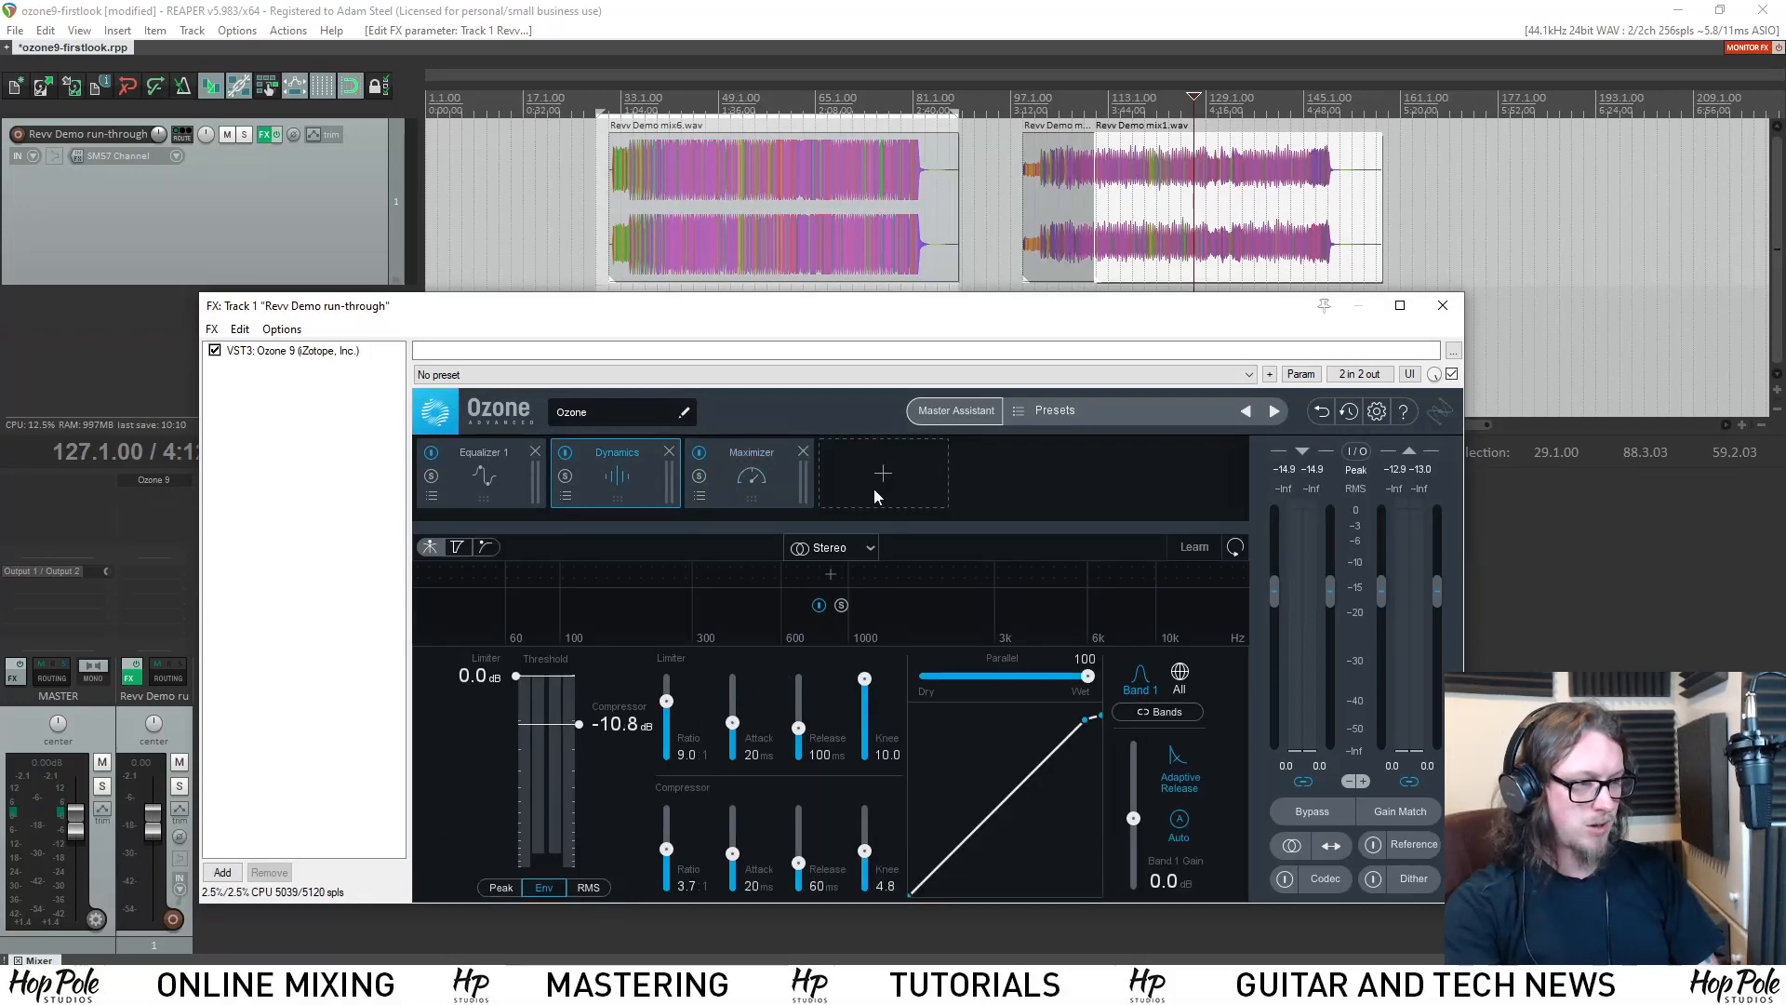
Add an Imager module before the Maximizer and enable Stereoize at 14.7 ms while the mix plays.
click(831, 484)
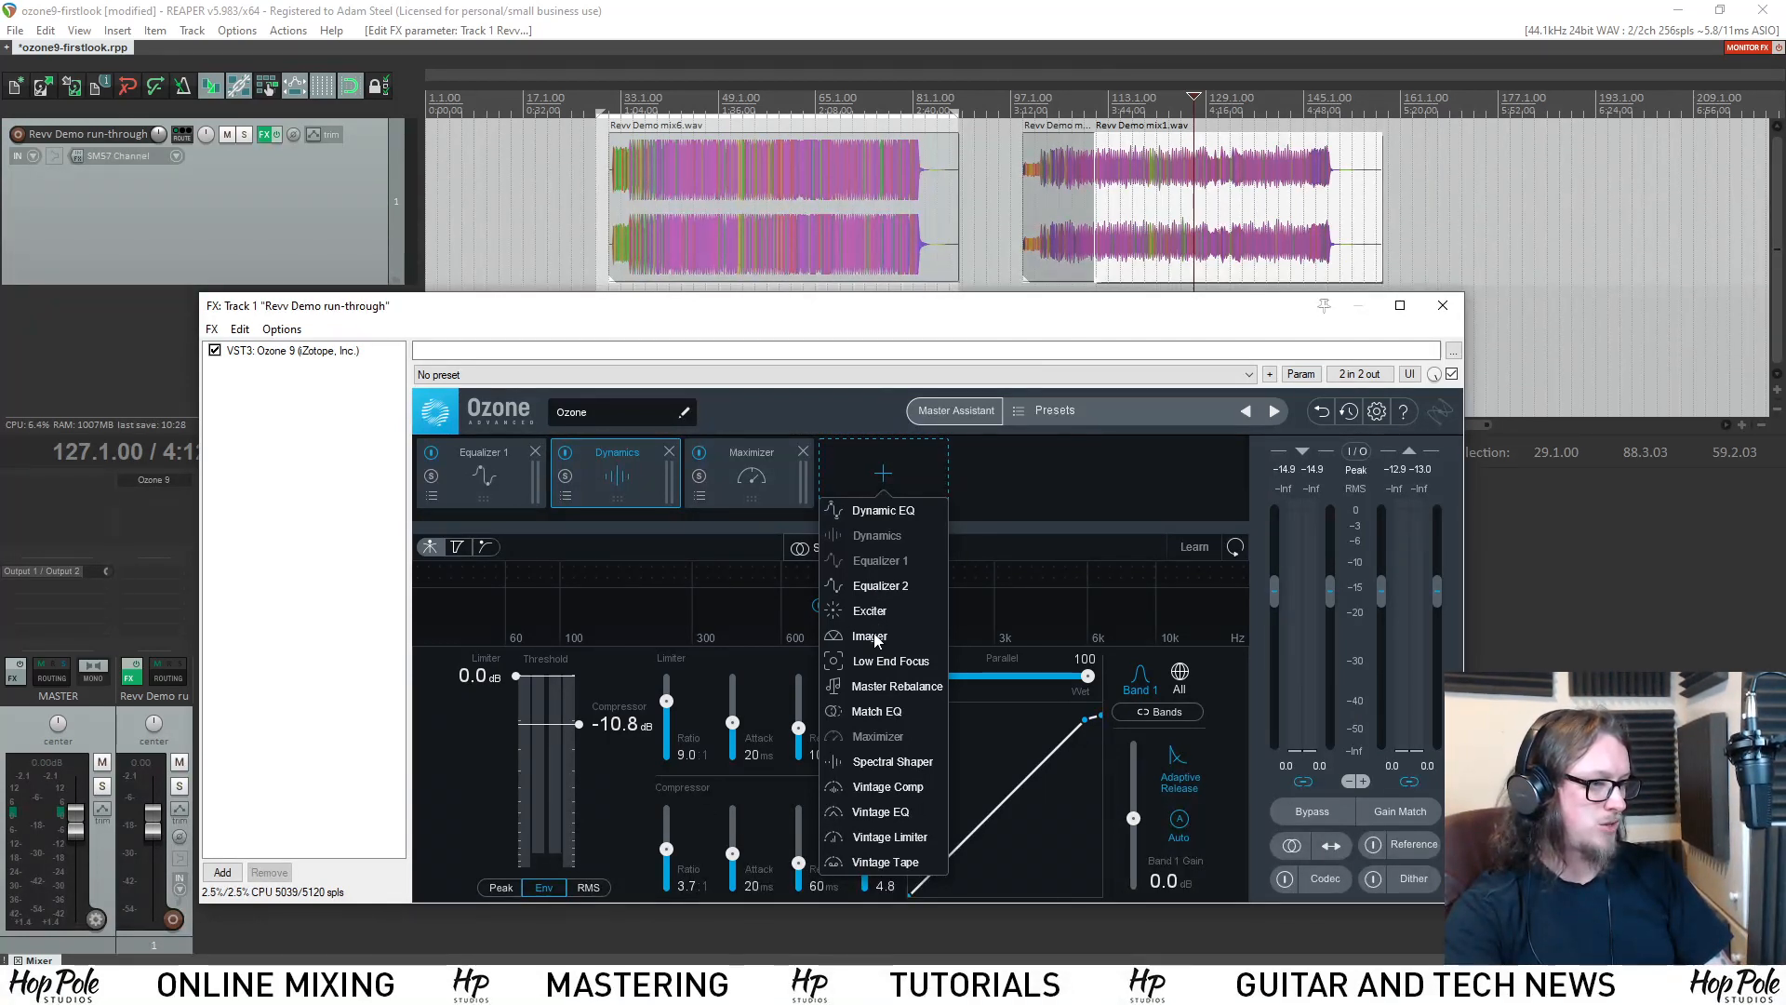
click(875, 637)
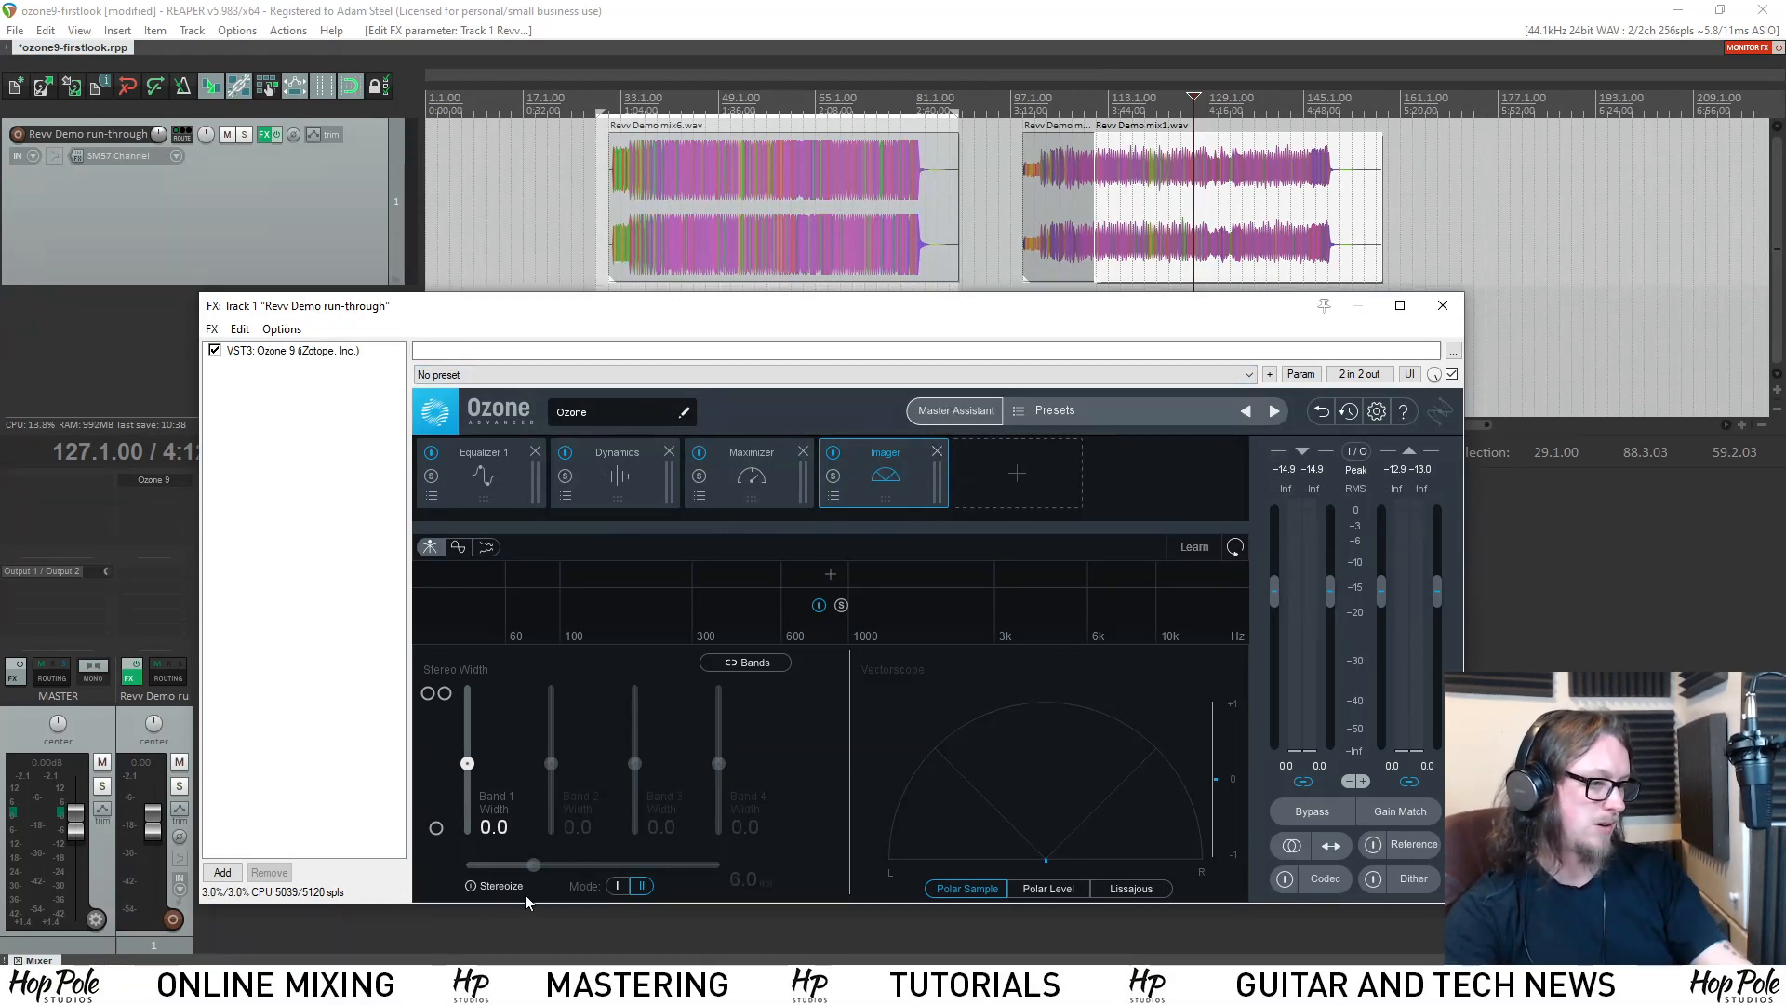
click(473, 887)
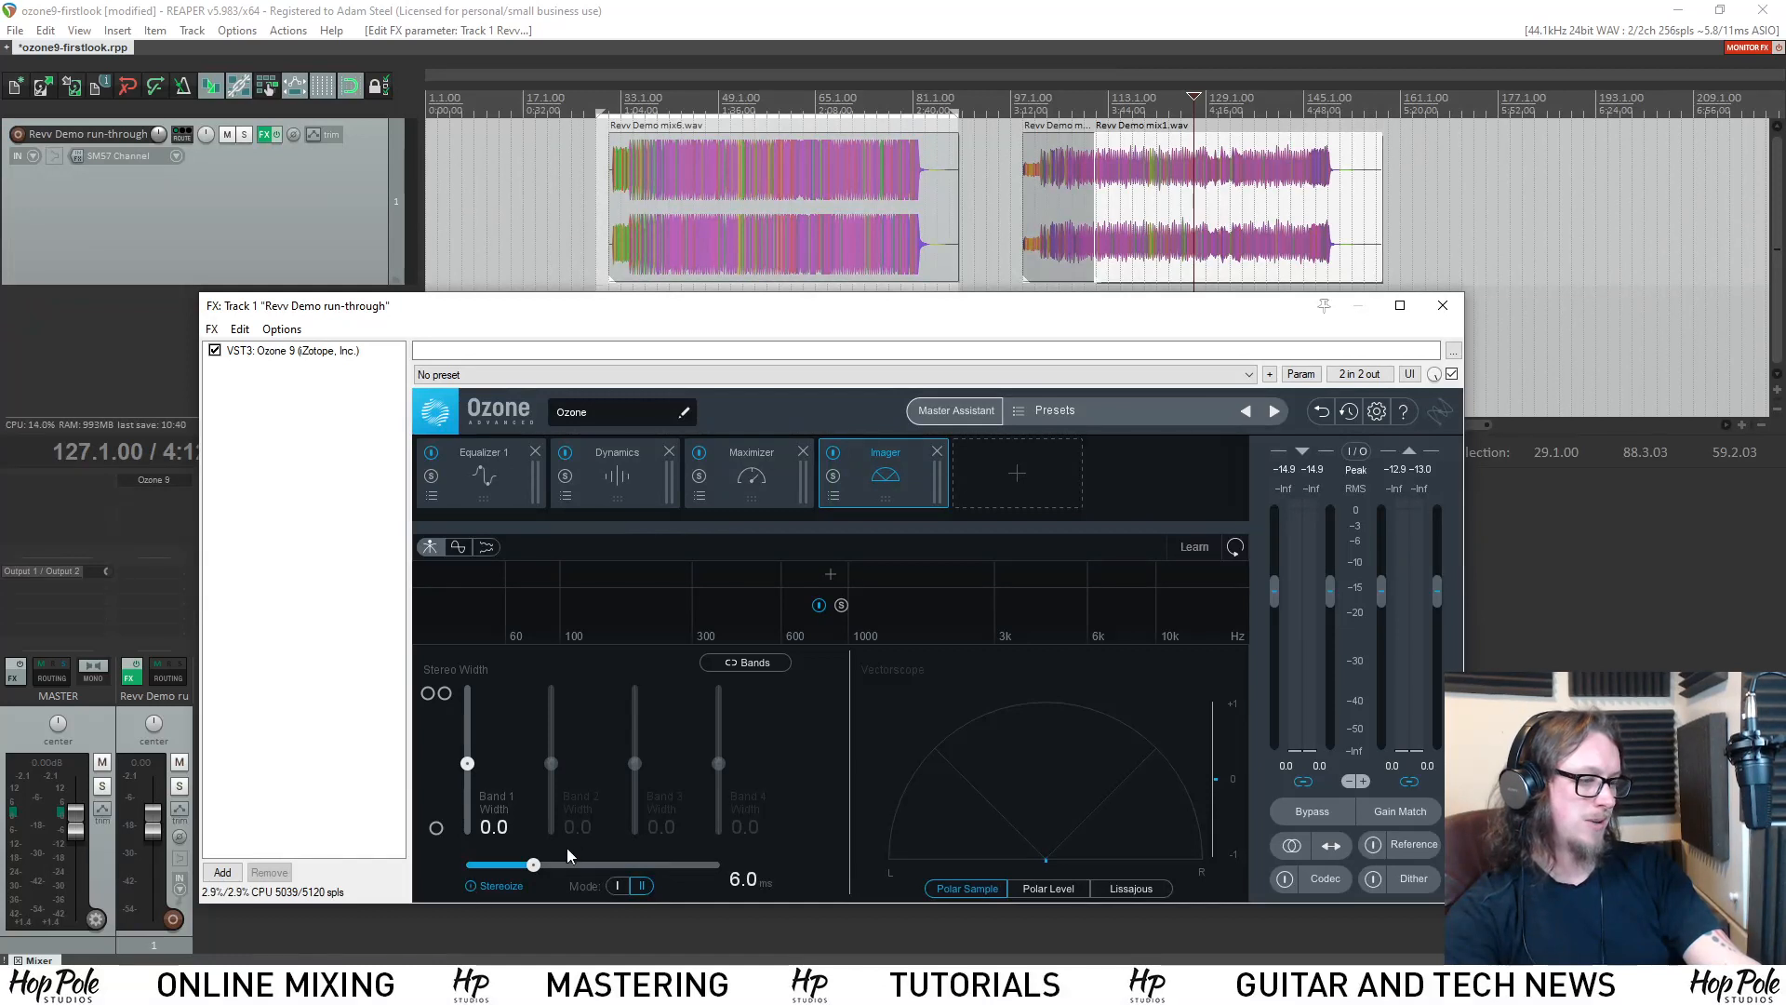
key(space)
drag(538, 867, 648, 866)
drag(886, 465, 774, 452)
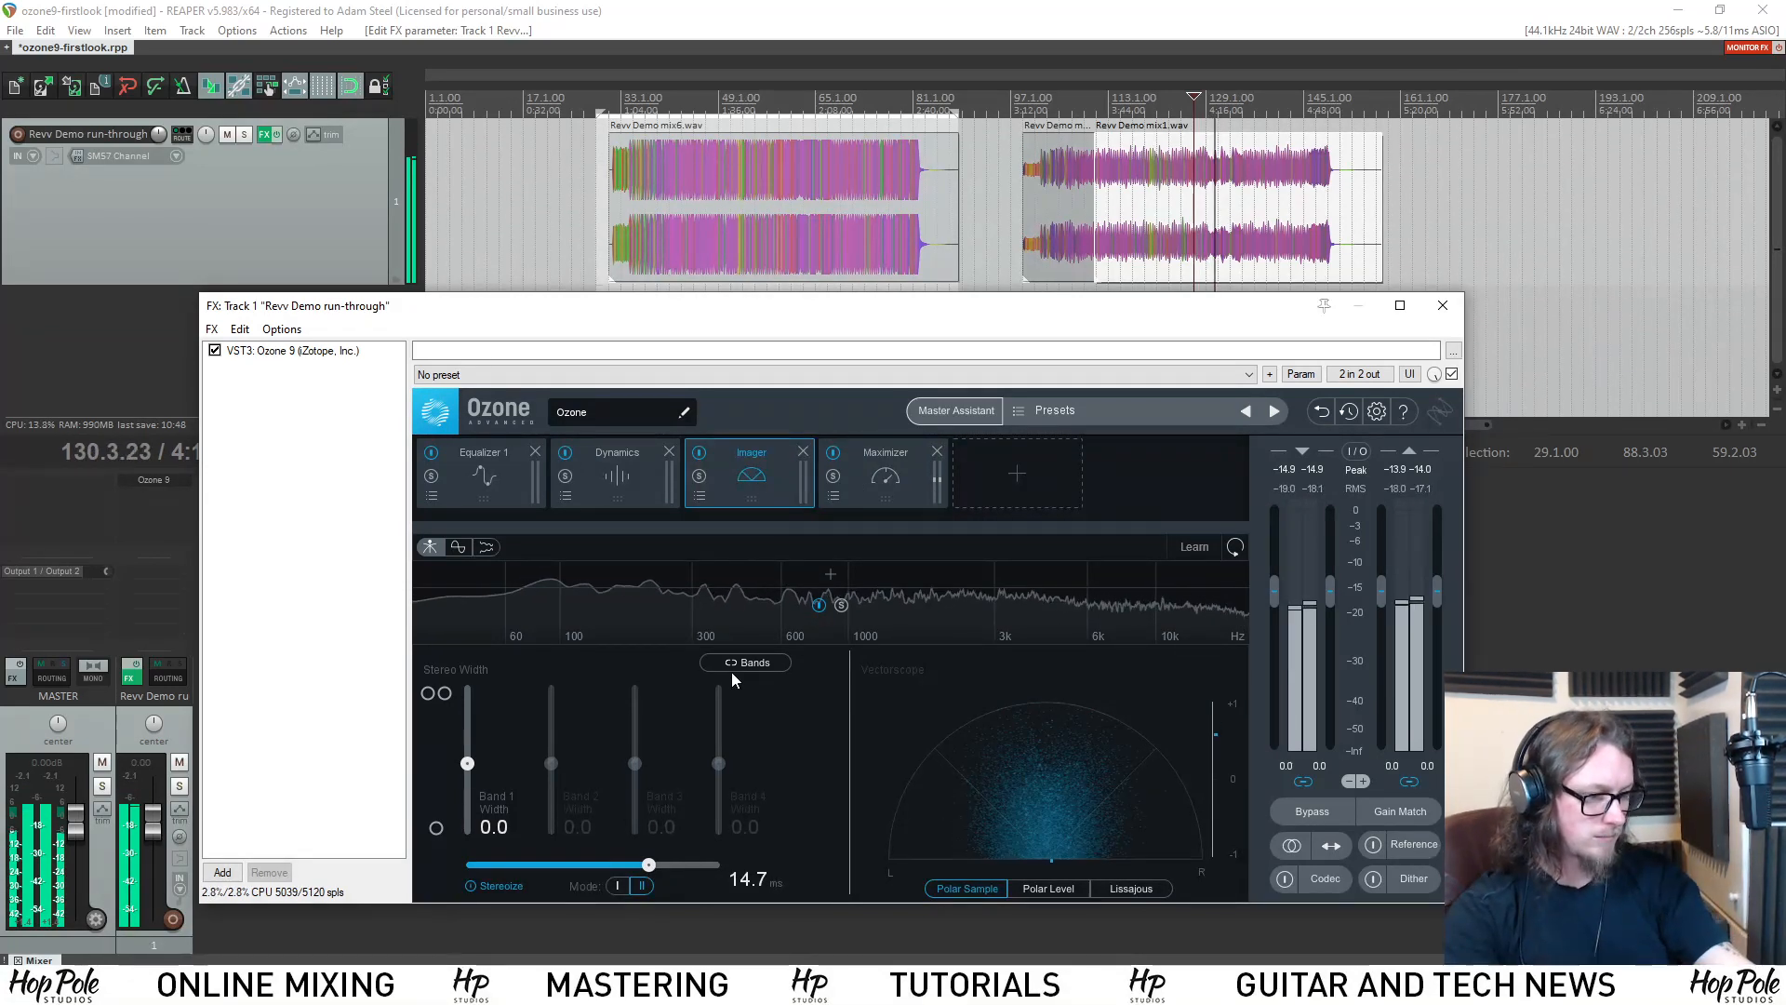
Turn off Stereoize, stop playback and remove the Imager module from the chain.
click(472, 884)
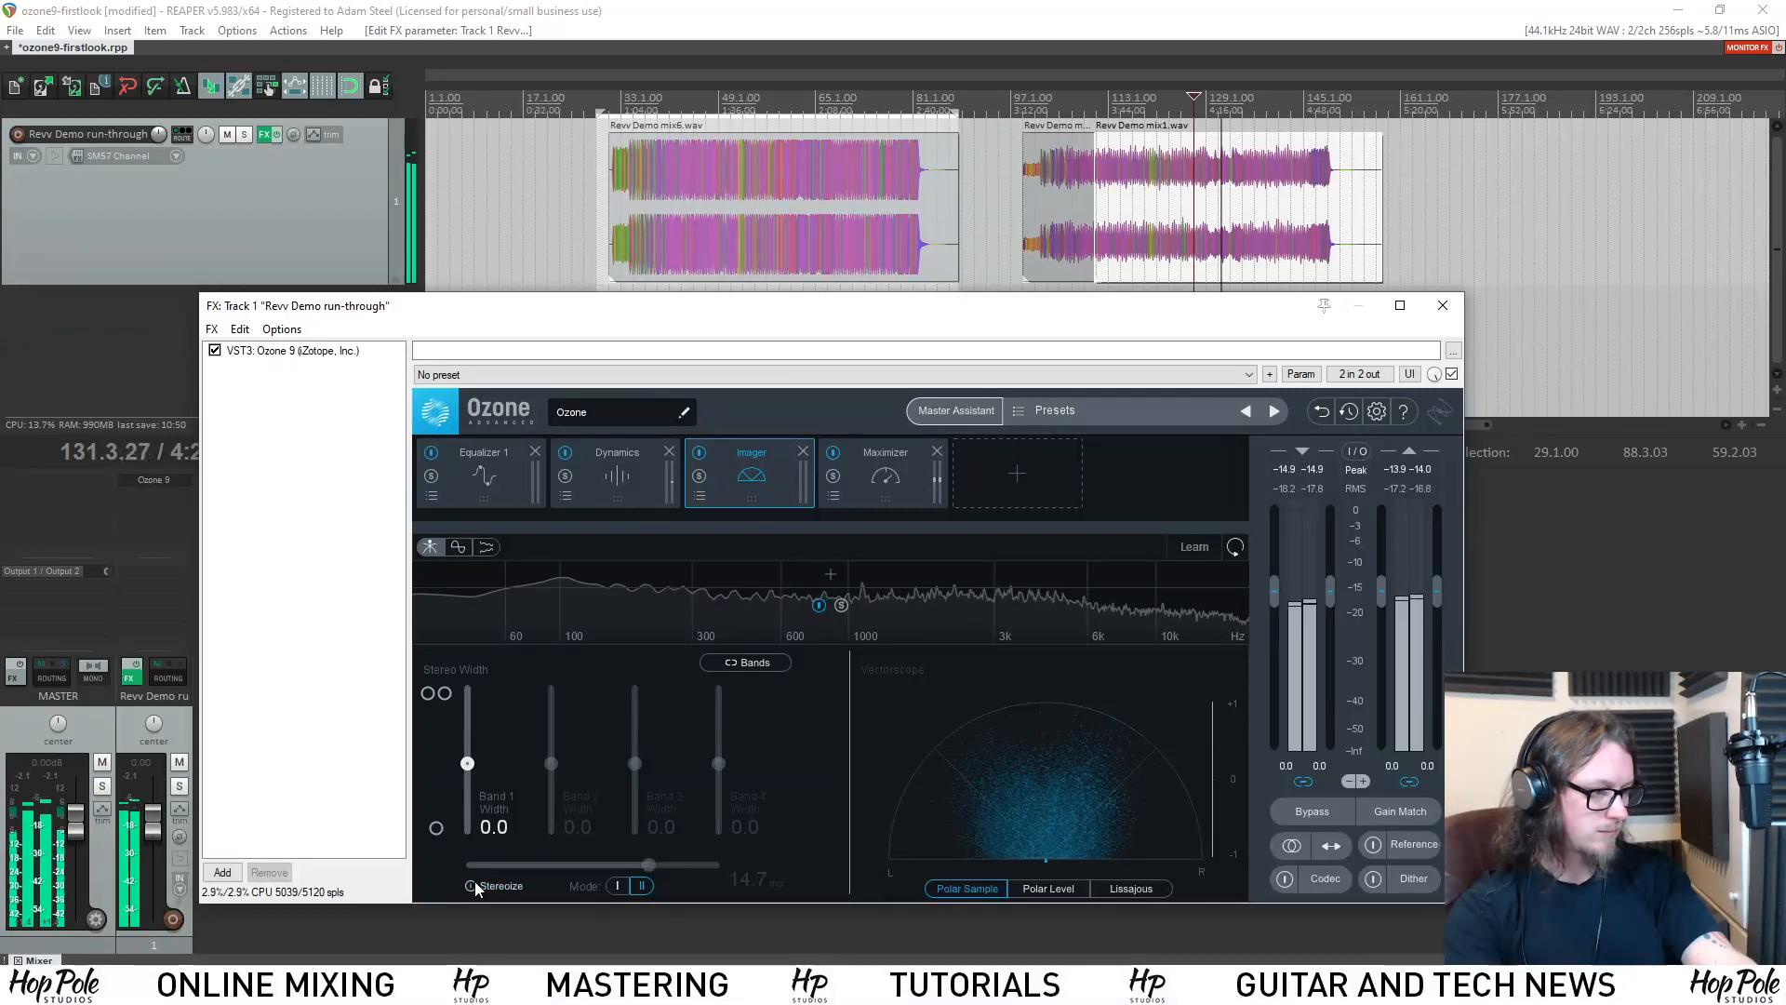
key(space)
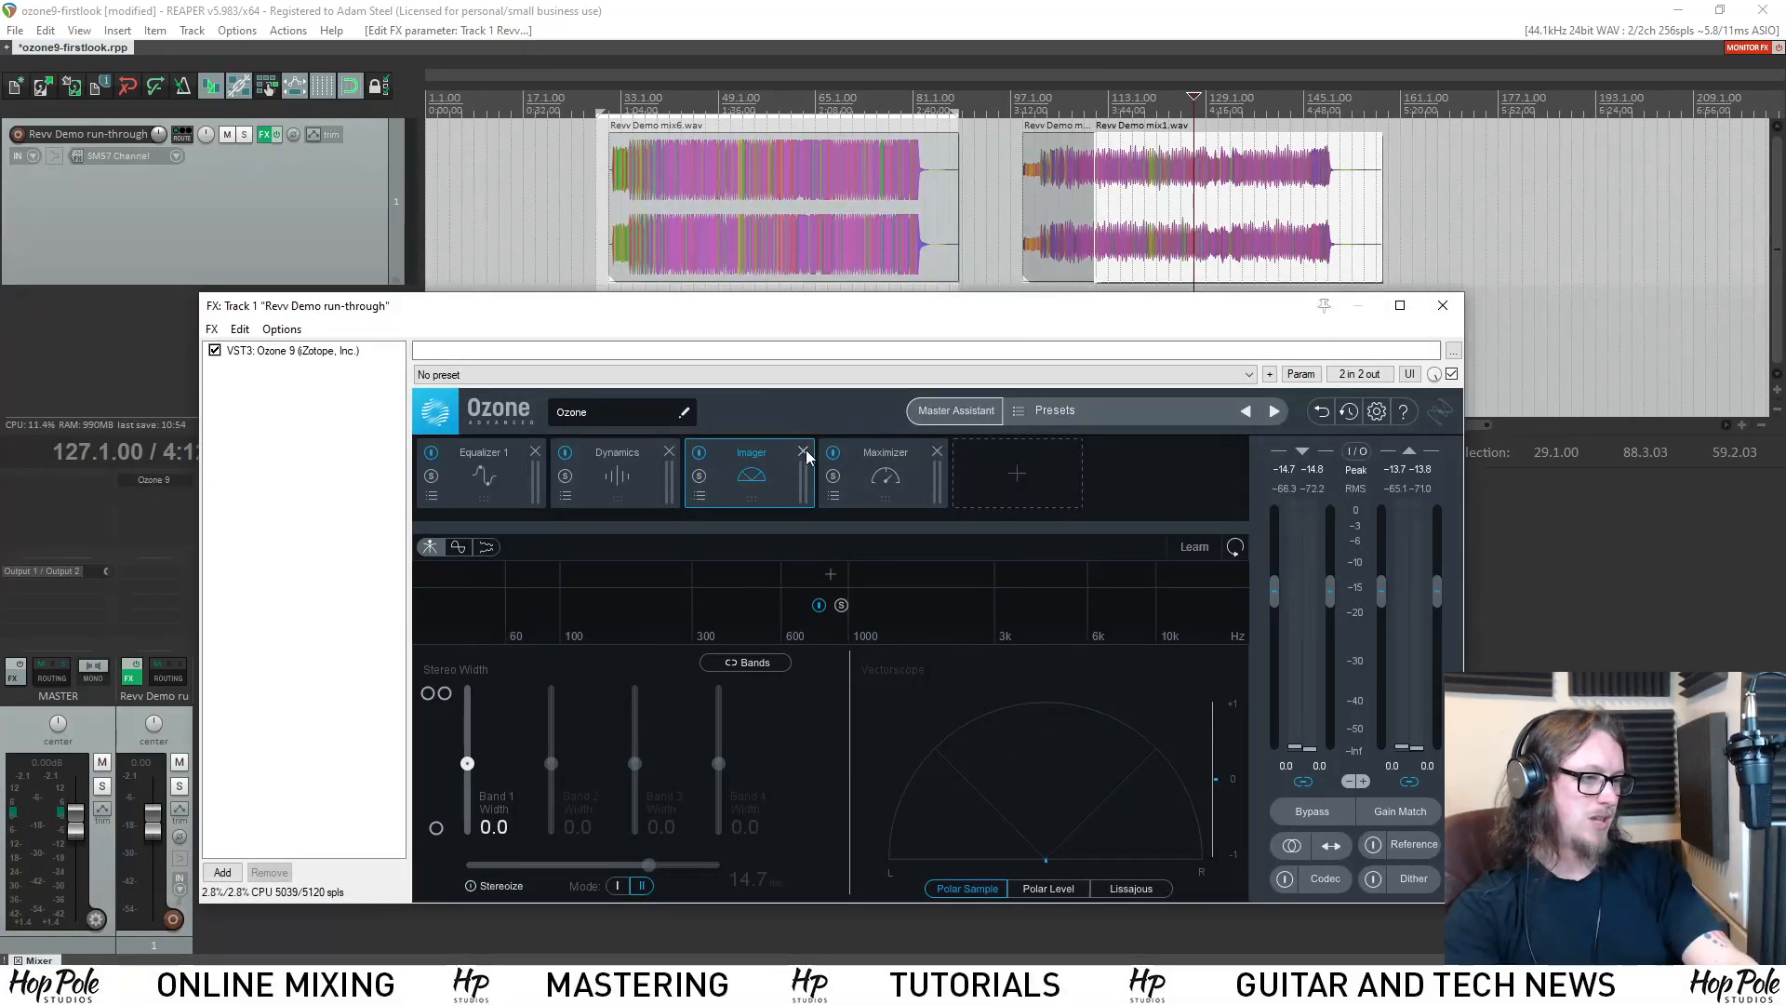
click(804, 451)
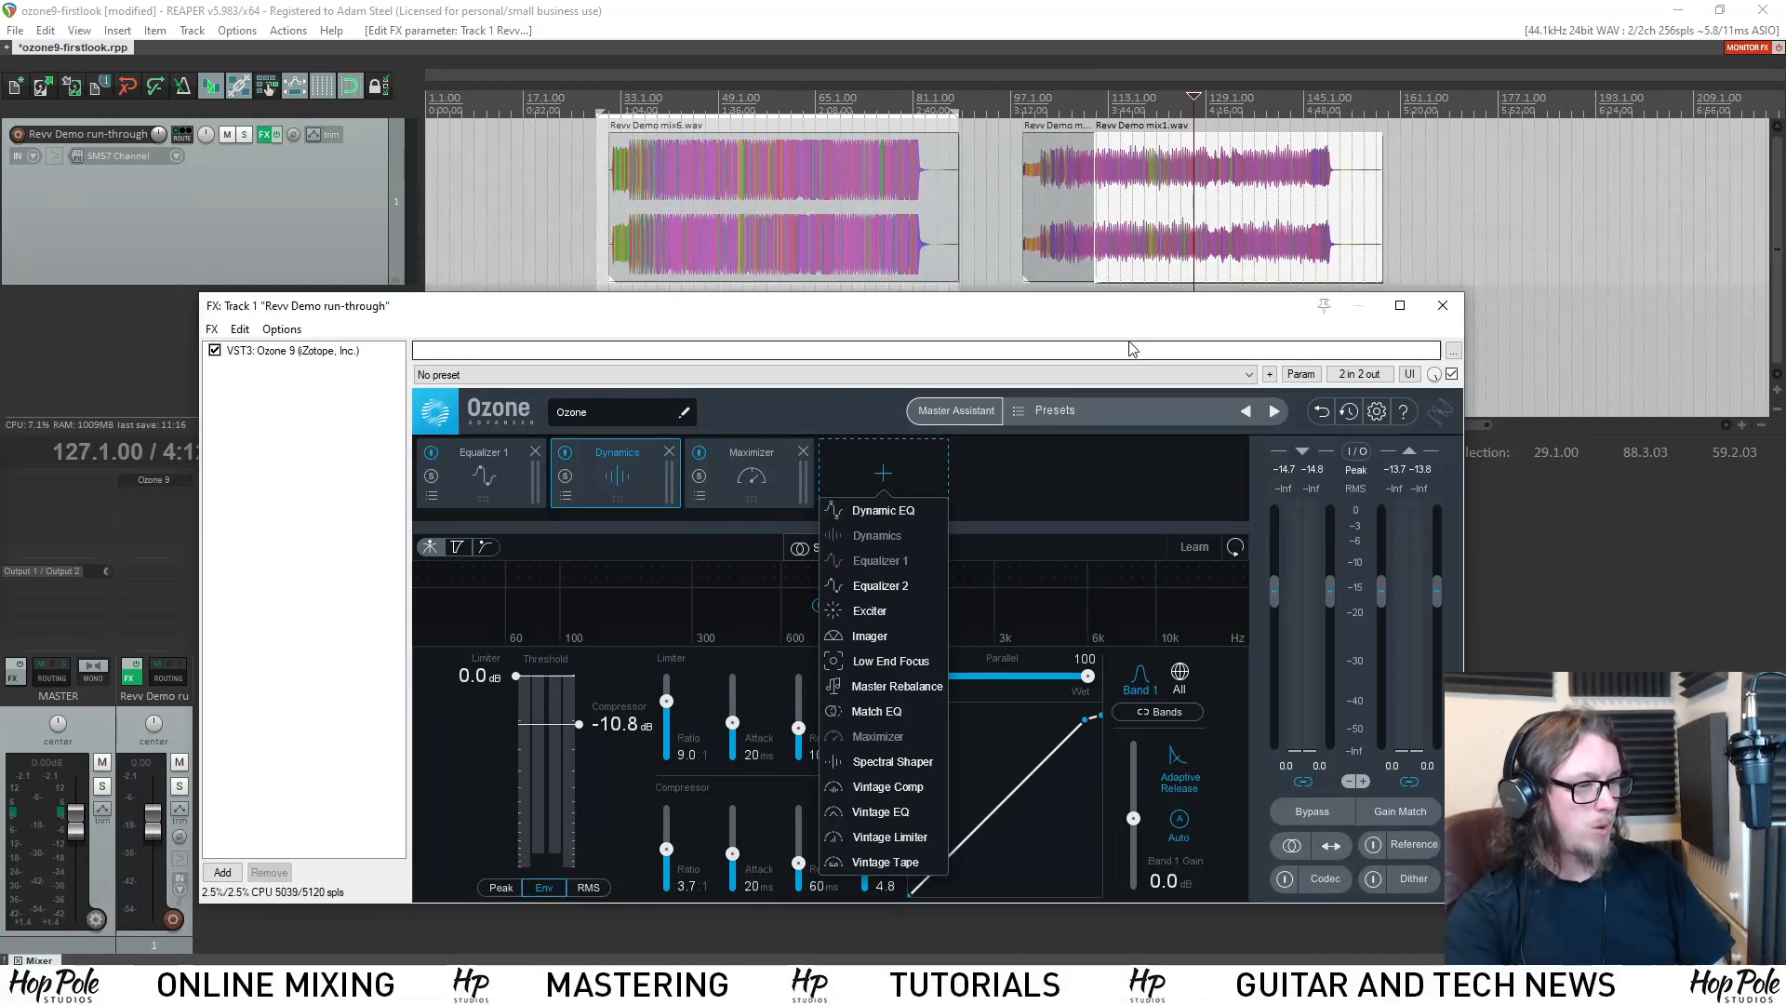
Add a Vintage Comp module to look at its controls and remove it from the chain.
mouse_move(995, 312)
mouse_down()
mouse_move(951, 317)
mouse_move(997, 321)
mouse_up()
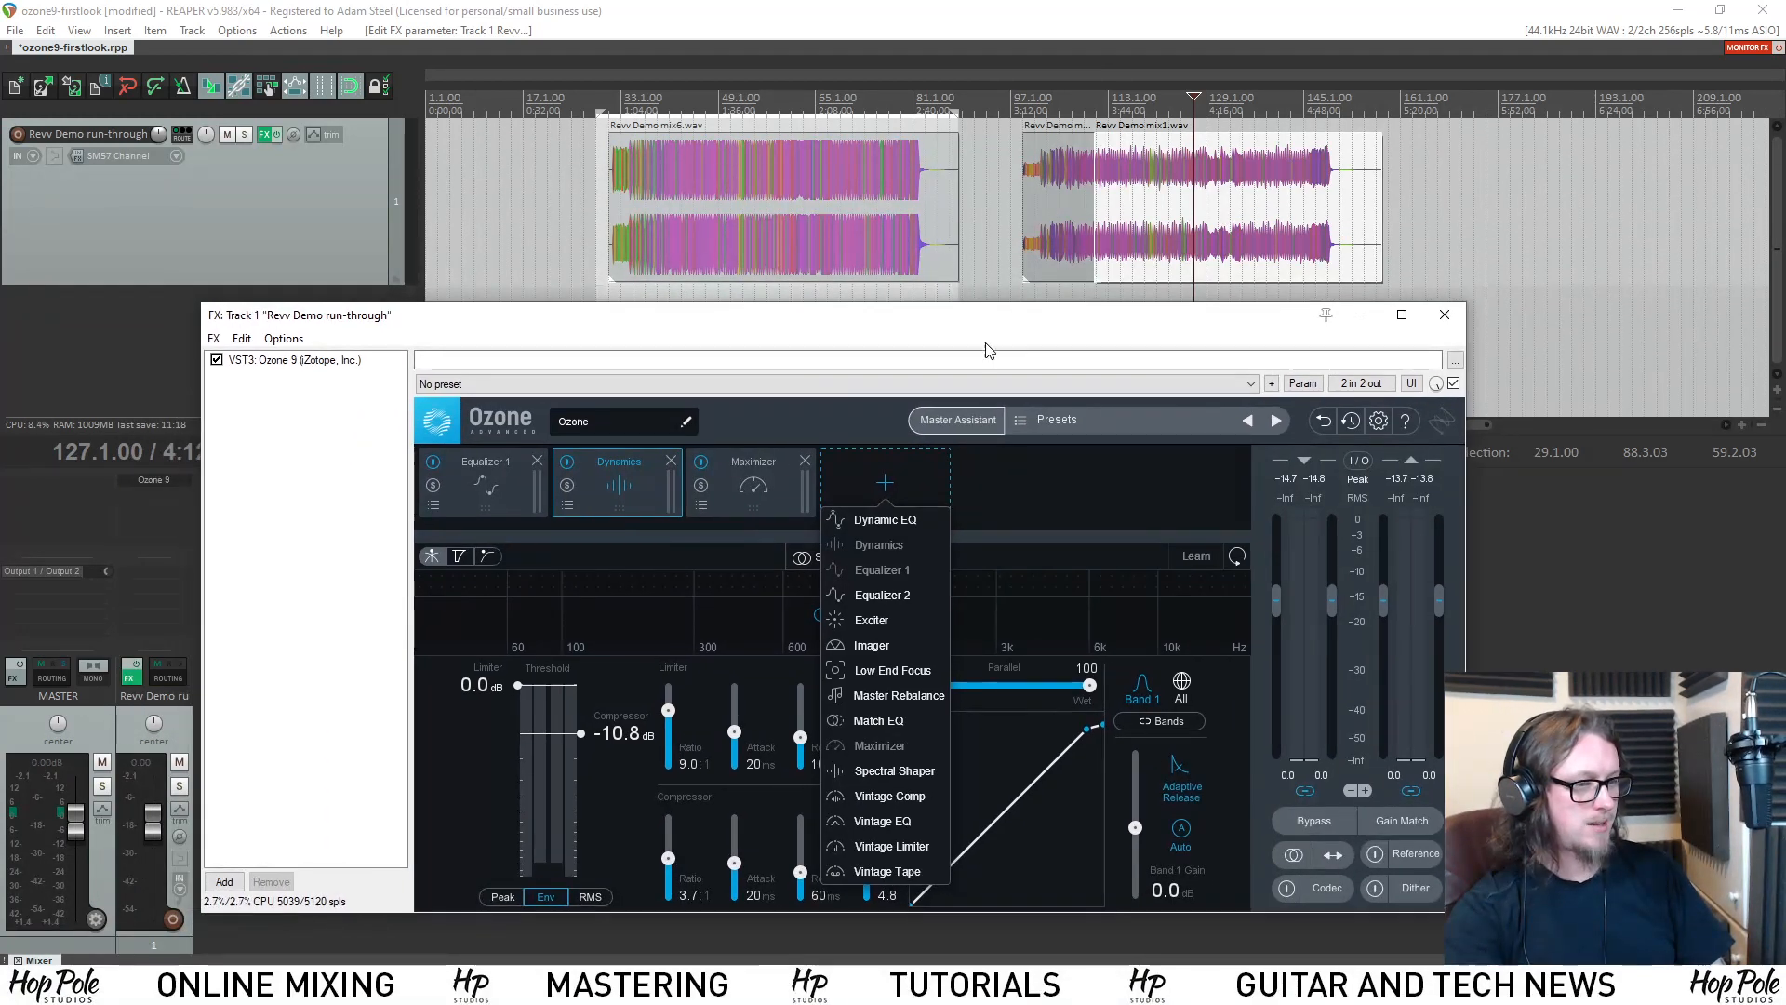
click(889, 798)
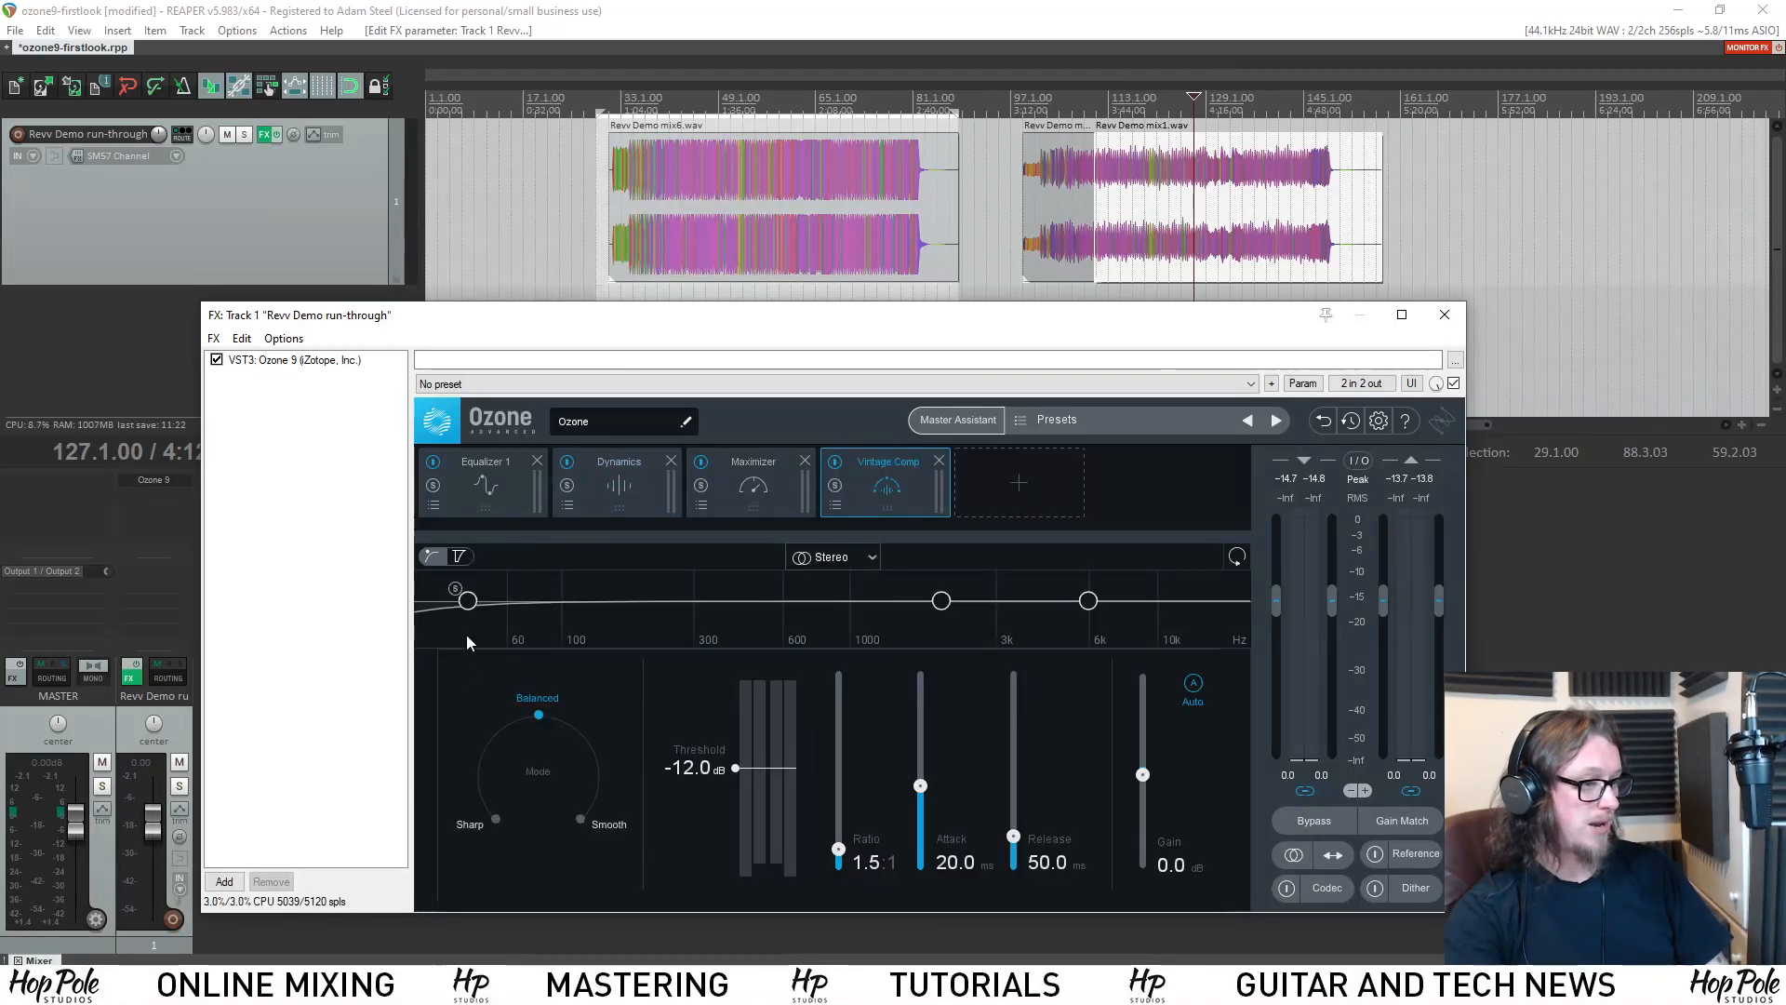
click(939, 460)
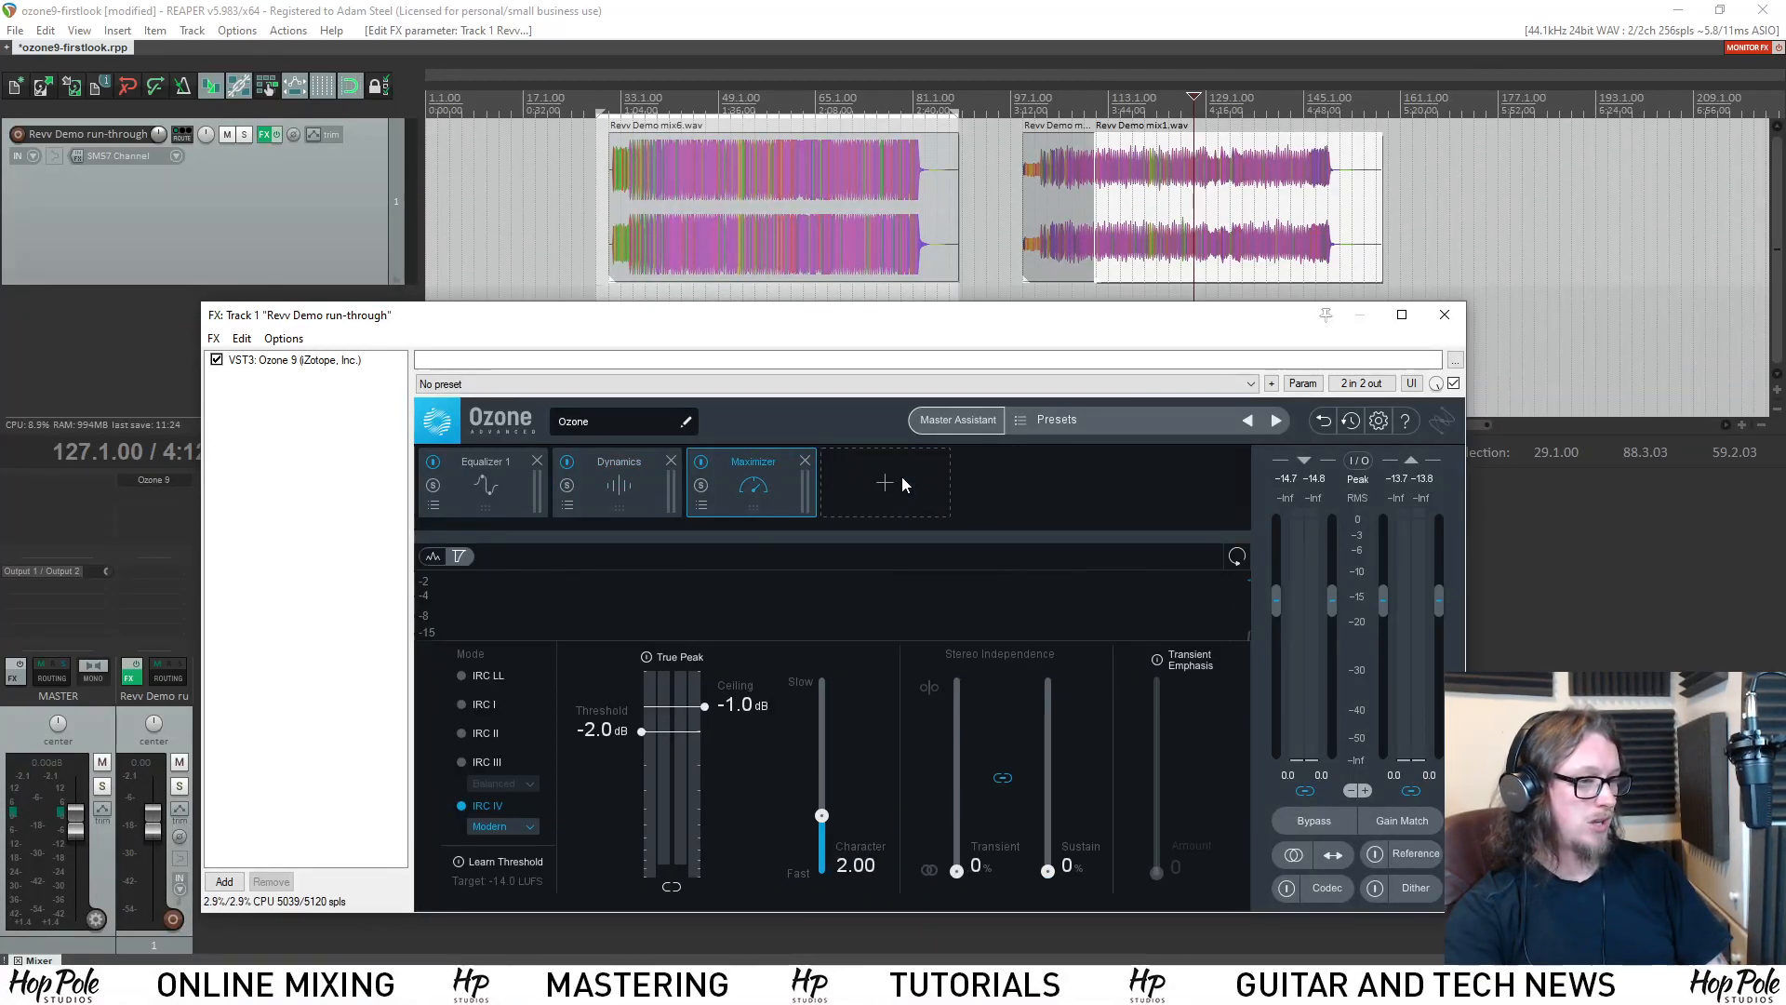
Add a Vintage EQ module and place it between Dynamics and the Maximizer.
click(898, 478)
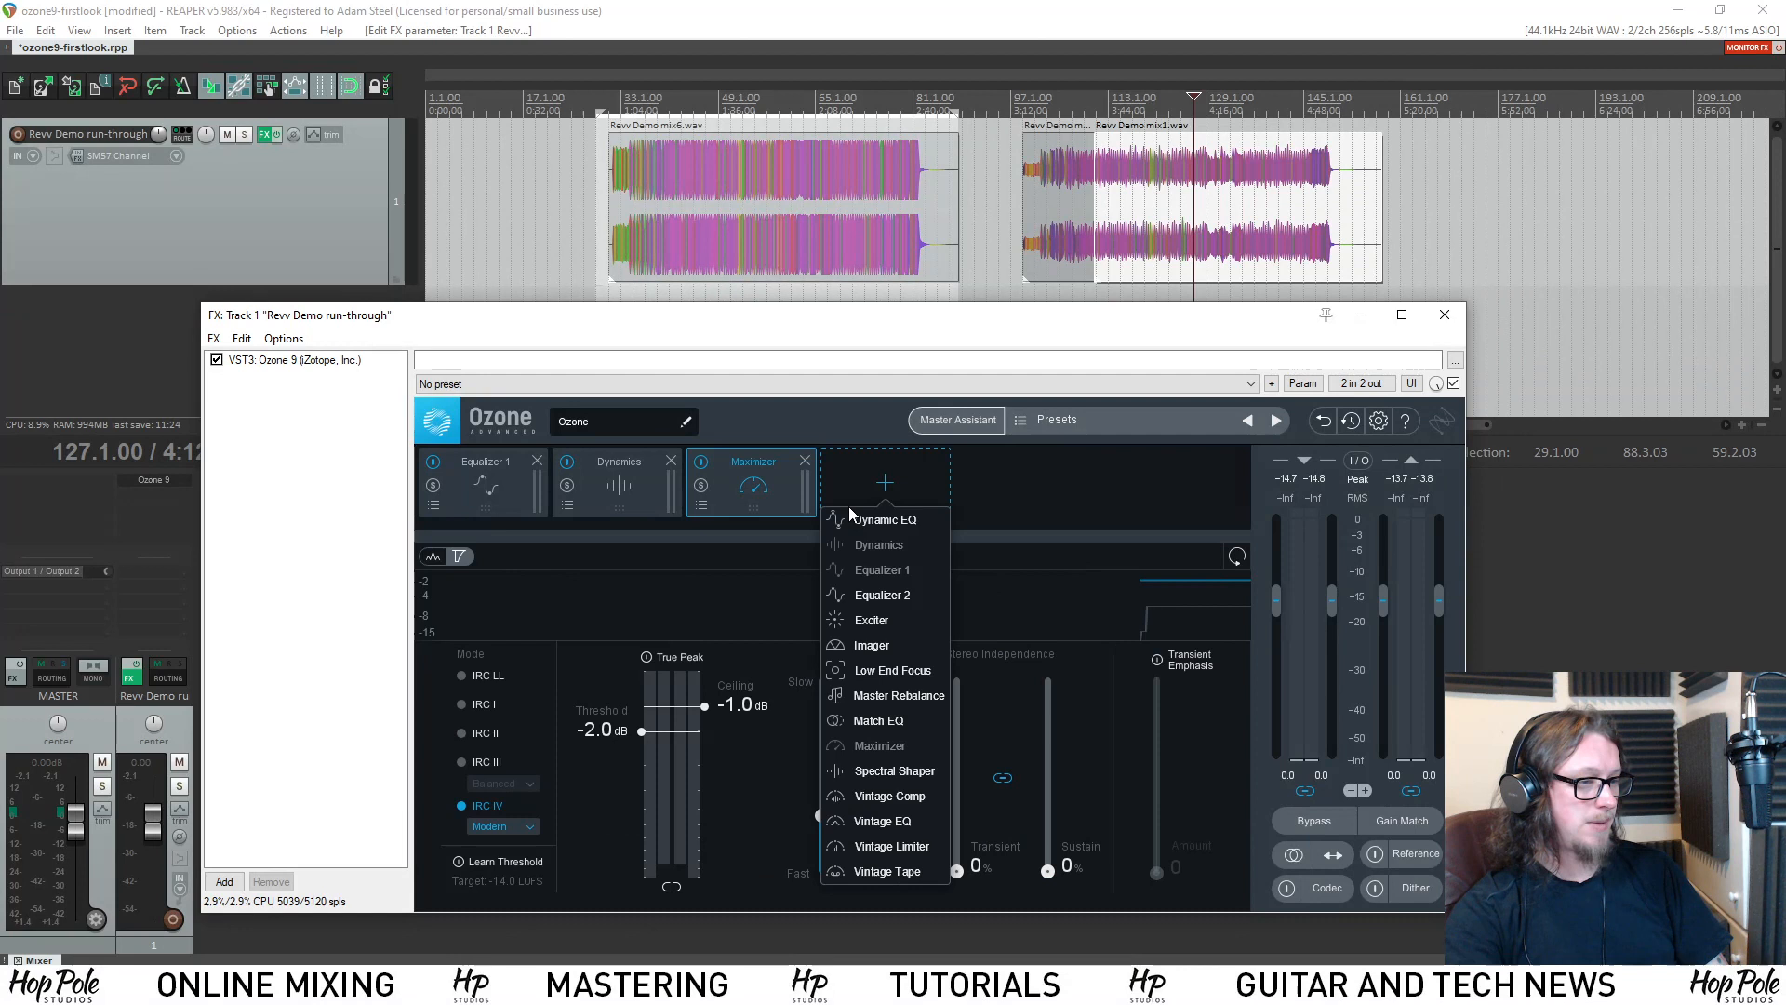
click(882, 821)
drag(860, 482, 761, 467)
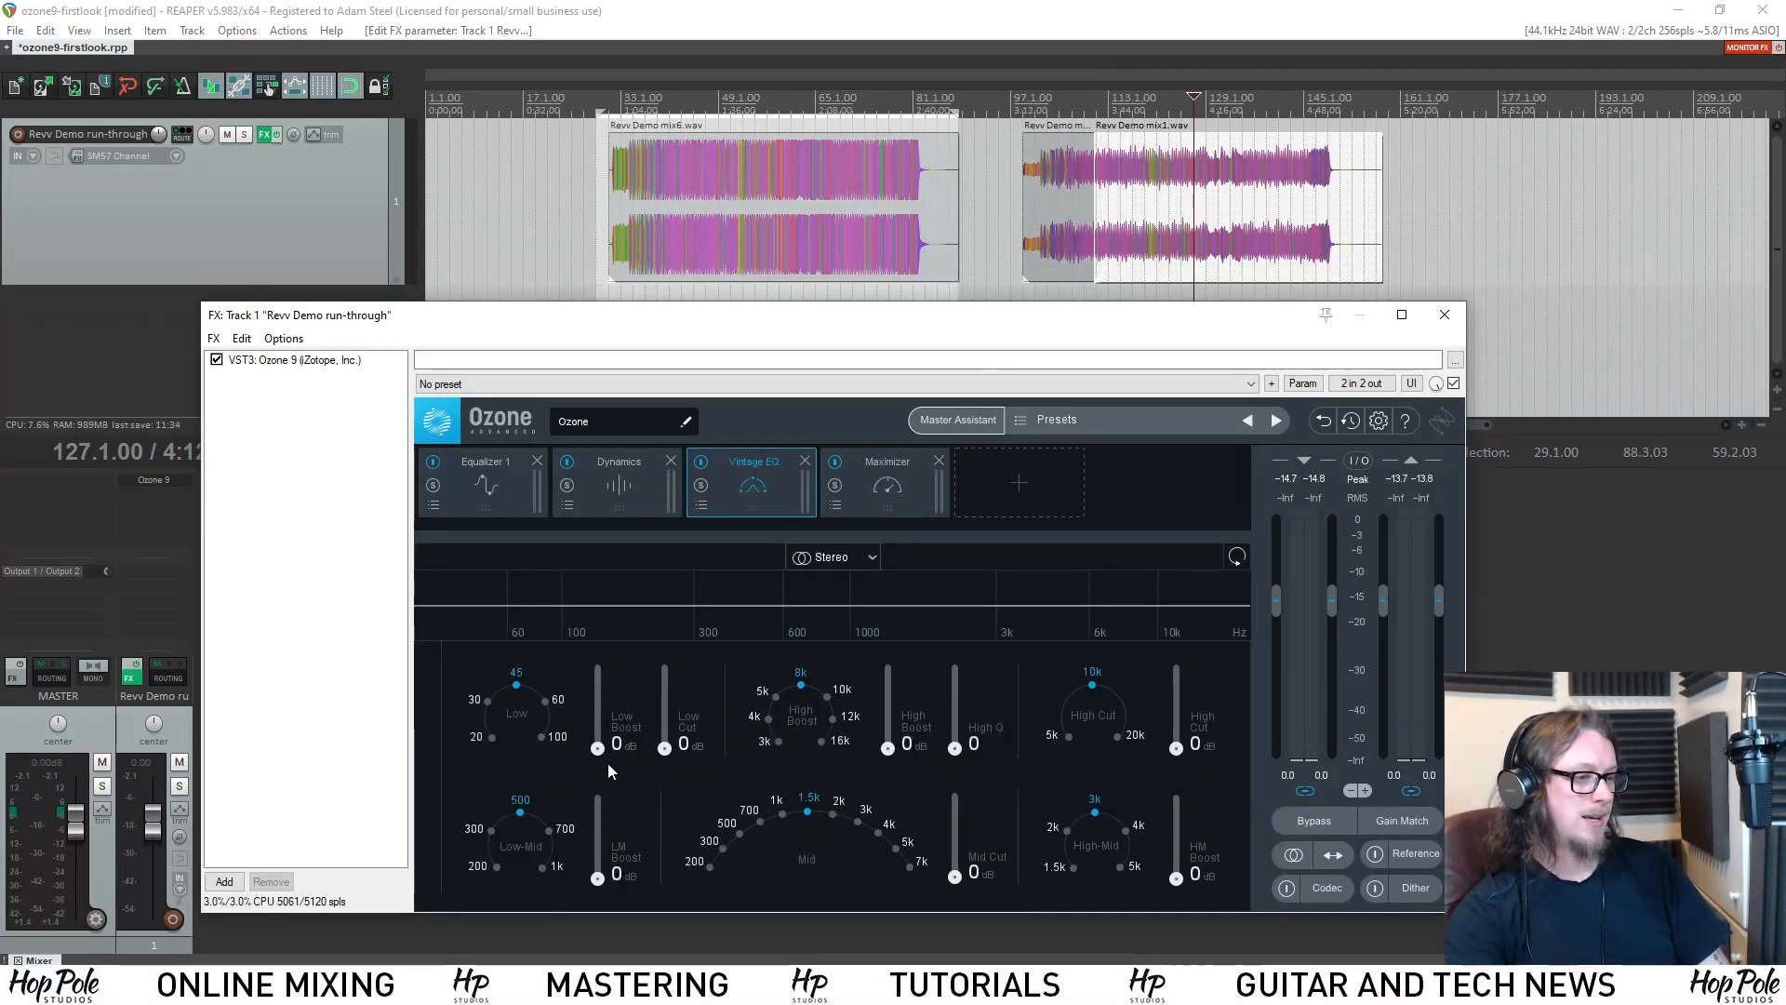
Try small low boost and low cut amounts in the Vintage EQ, return them to 0 dB and set the low frequency to 60.
mouse_move(605, 750)
mouse_down()
mouse_move(600, 700)
mouse_move(600, 728)
mouse_move(668, 731)
mouse_move(672, 746)
mouse_move(614, 740)
mouse_move(613, 757)
mouse_up()
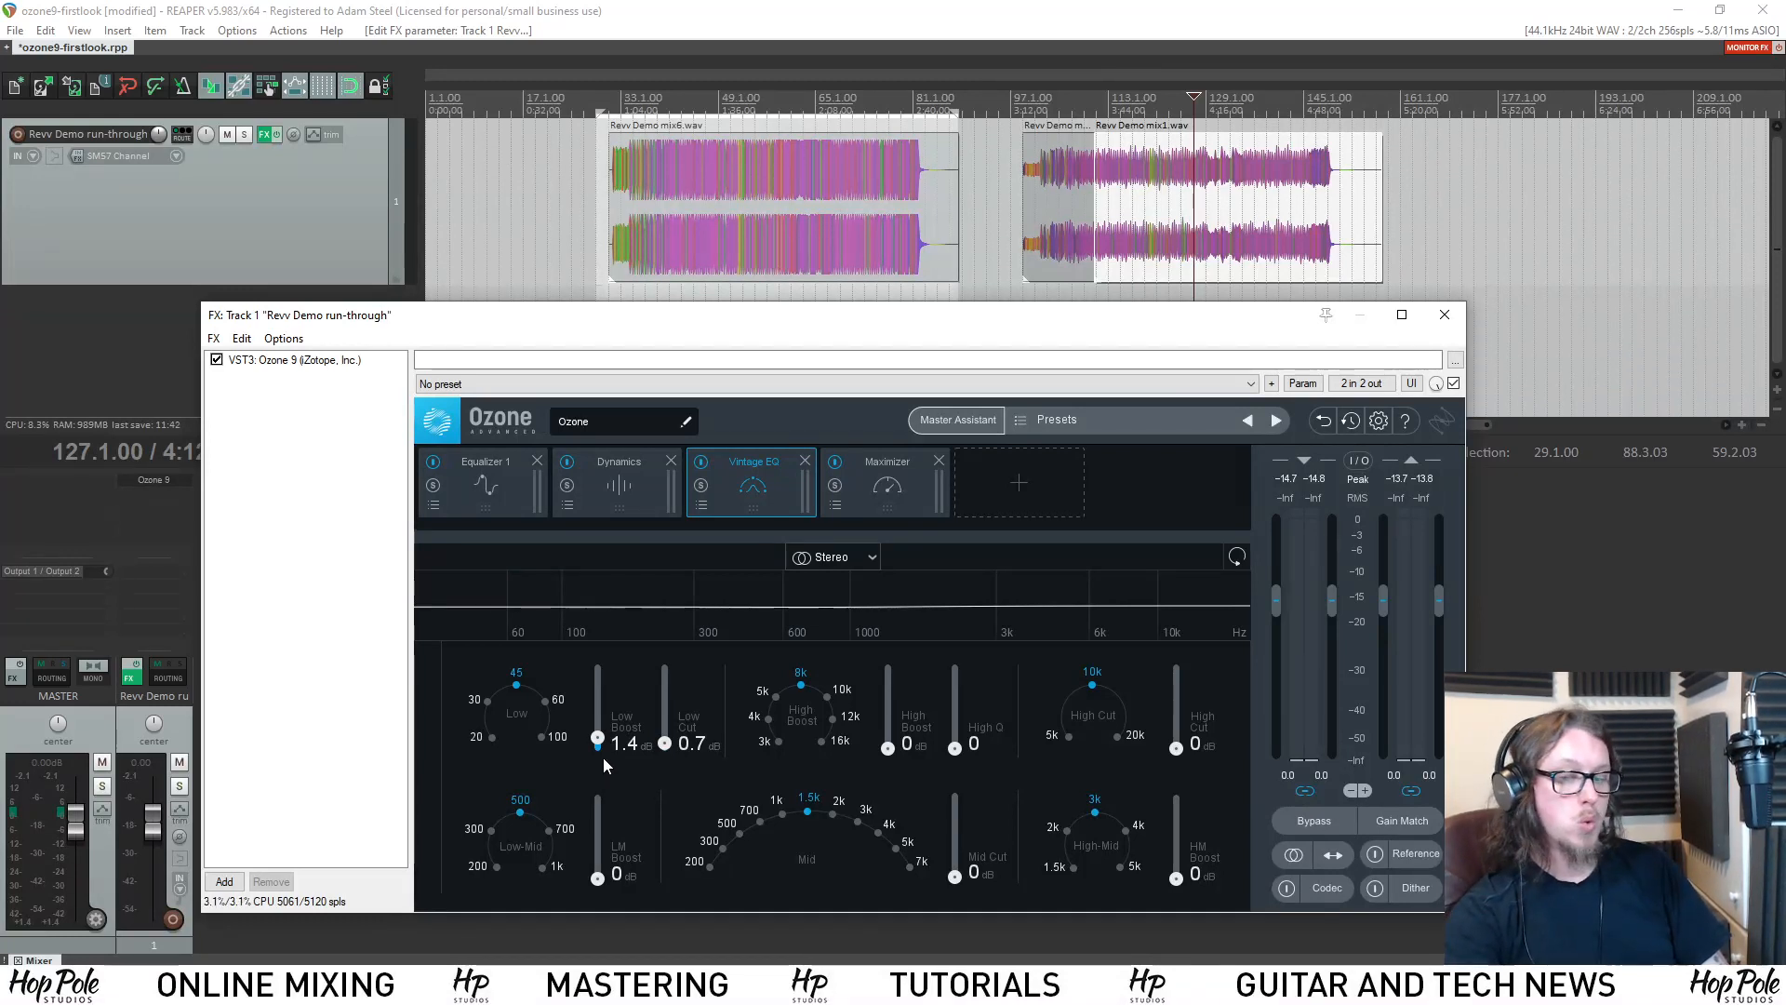
drag(605, 738, 612, 784)
click(546, 701)
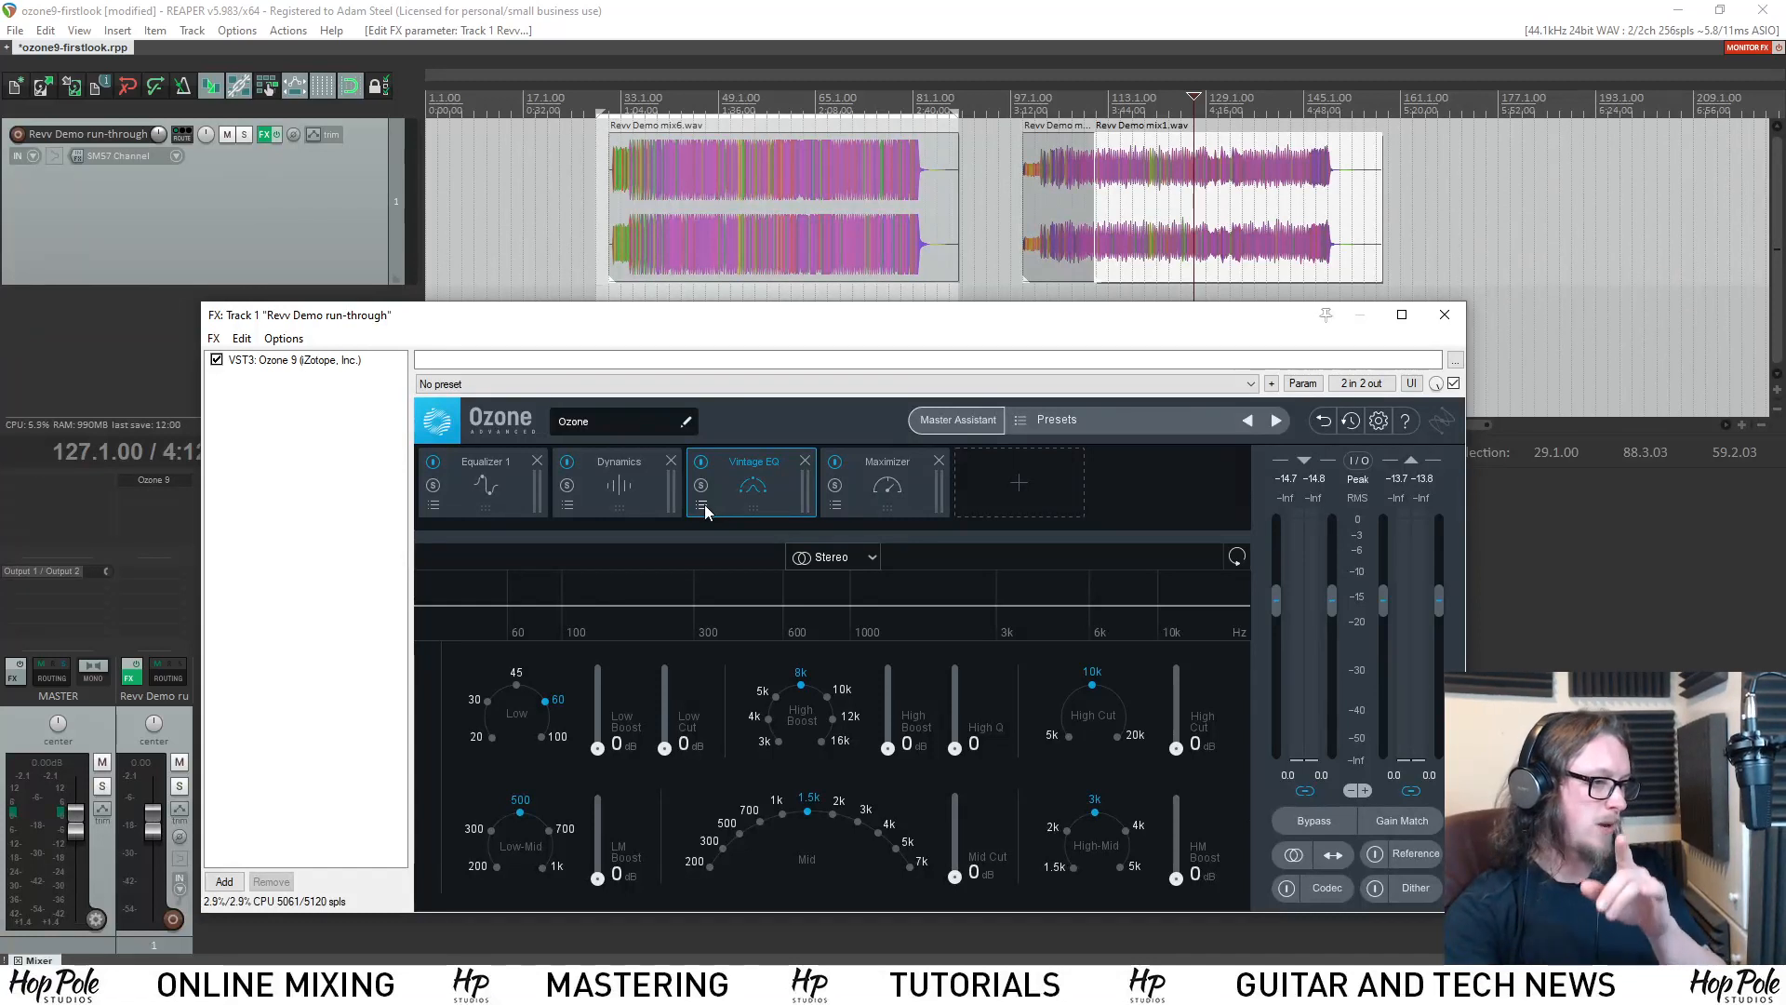
Browse the All-Purpose Mastering and Genre-Specific Mastering folders in the global preset manager without loading a preset.
click(1023, 420)
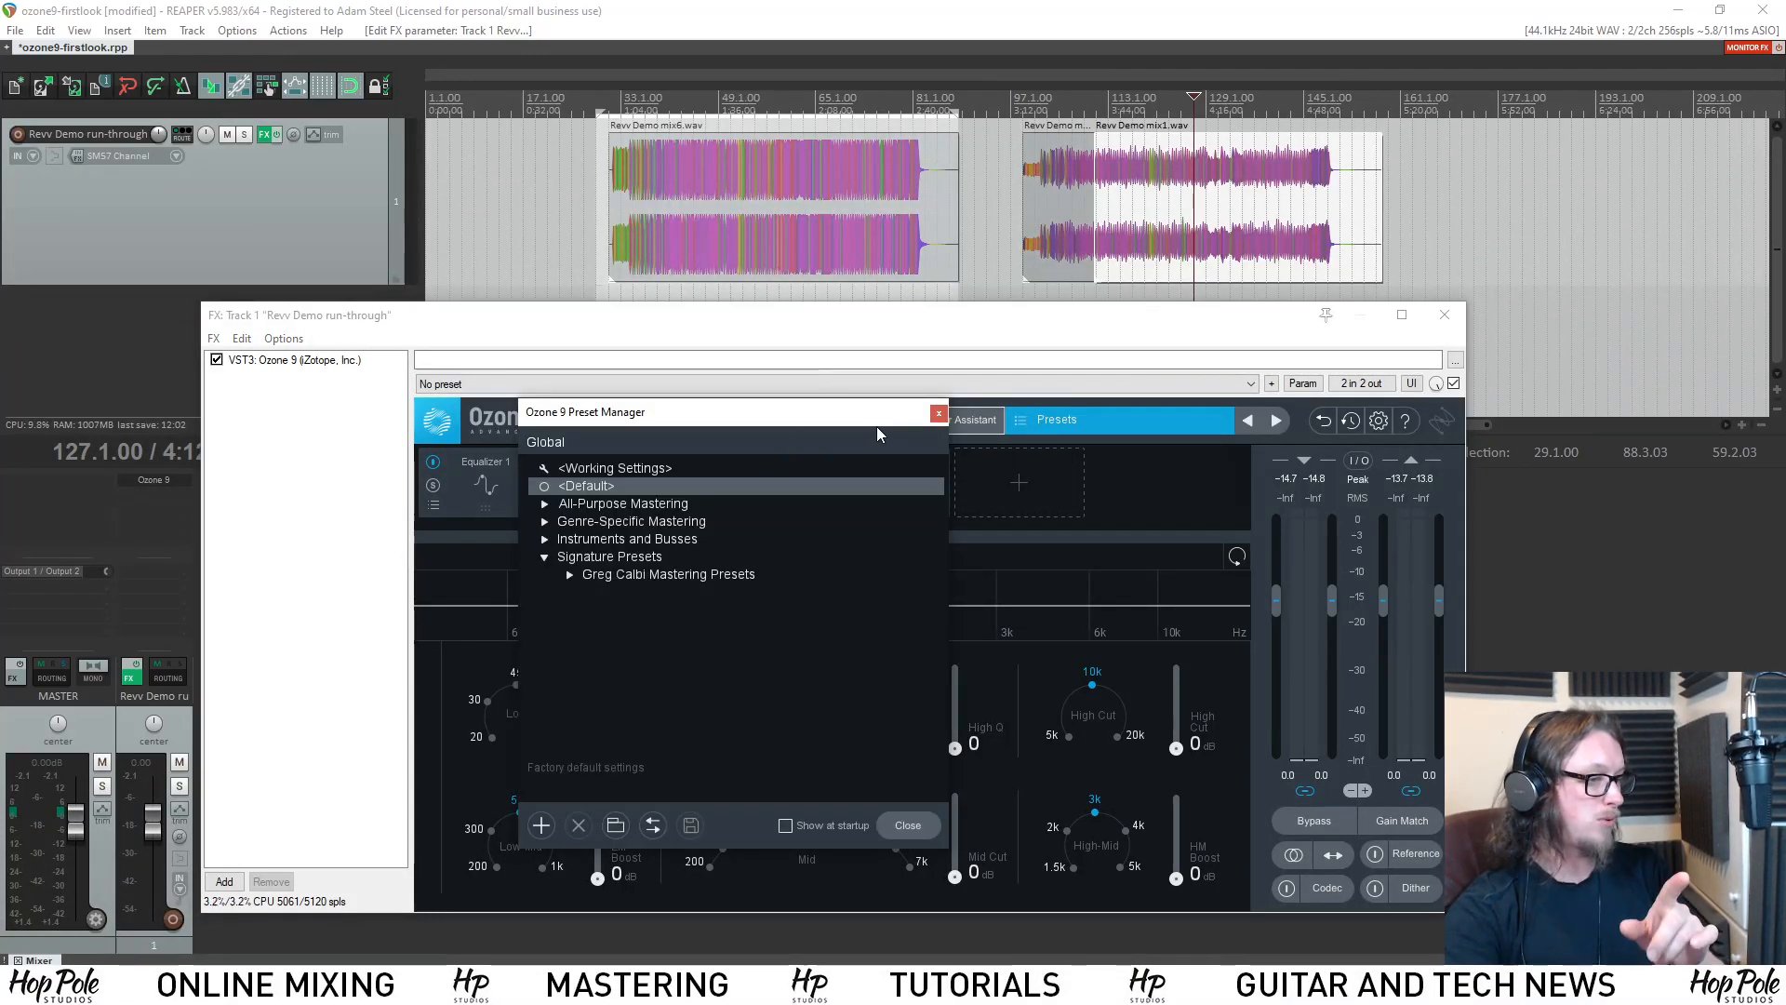
click(546, 503)
scroll(528, 567, down, 2)
scroll(528, 566, down, 15)
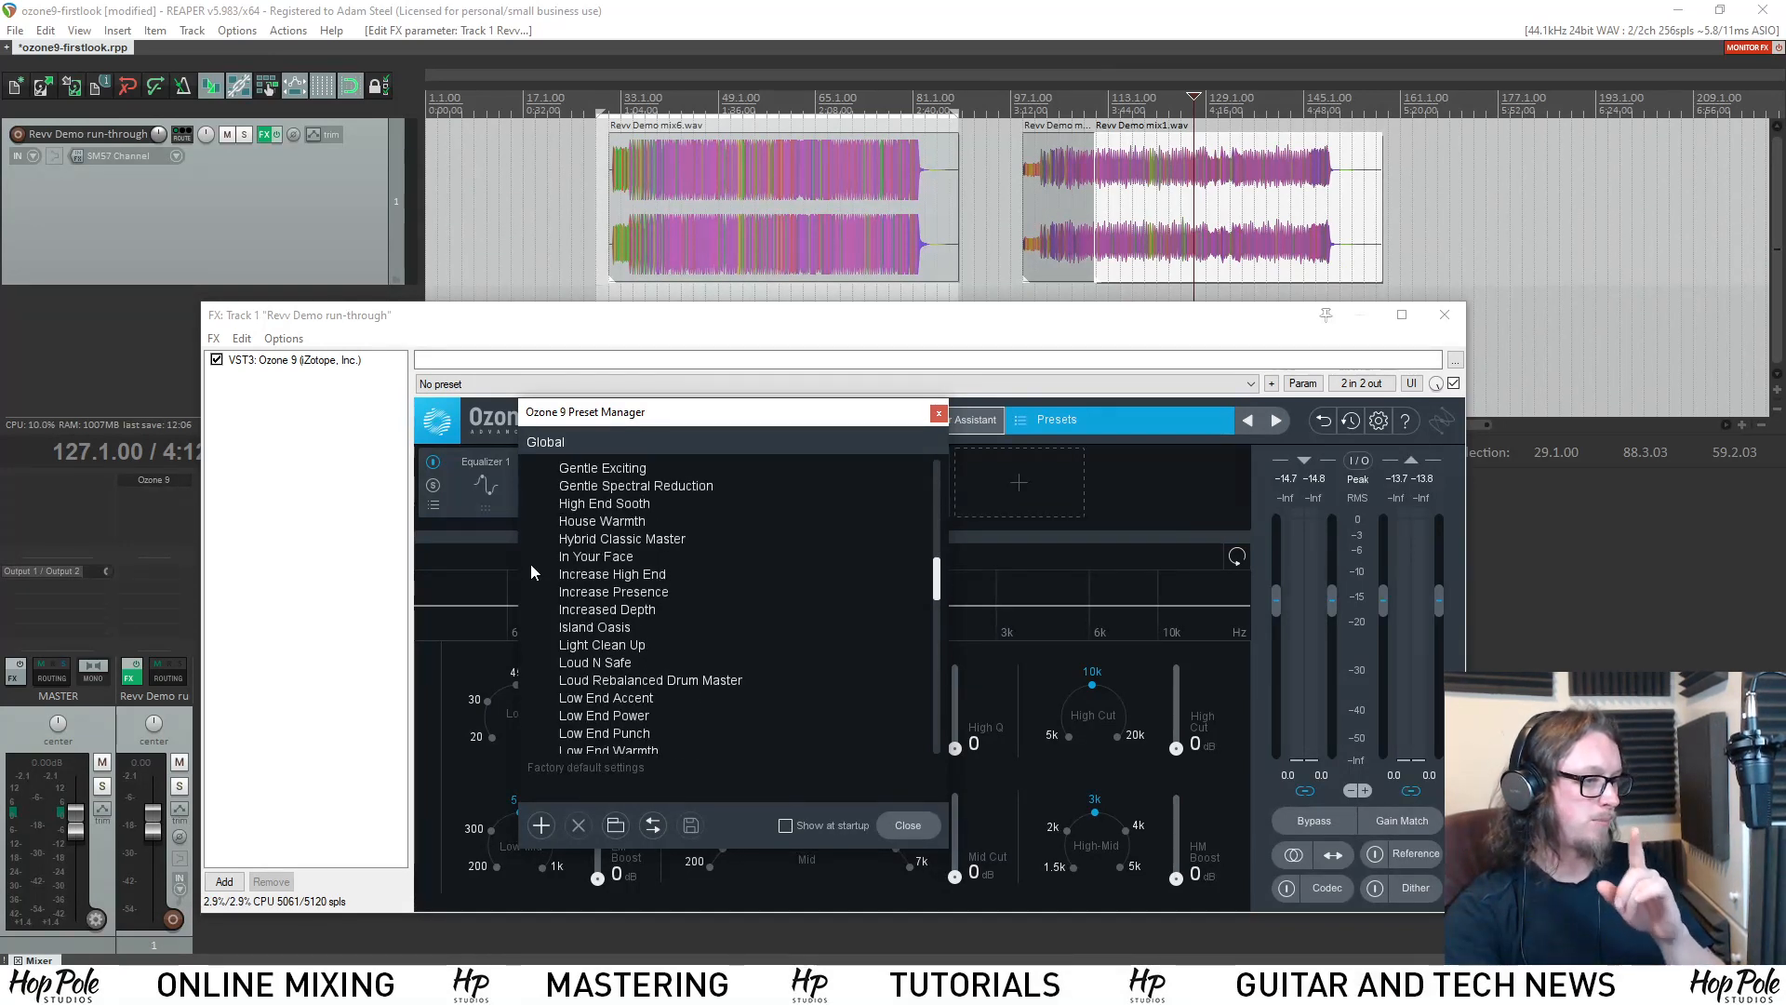
scroll(574, 556, down, 8)
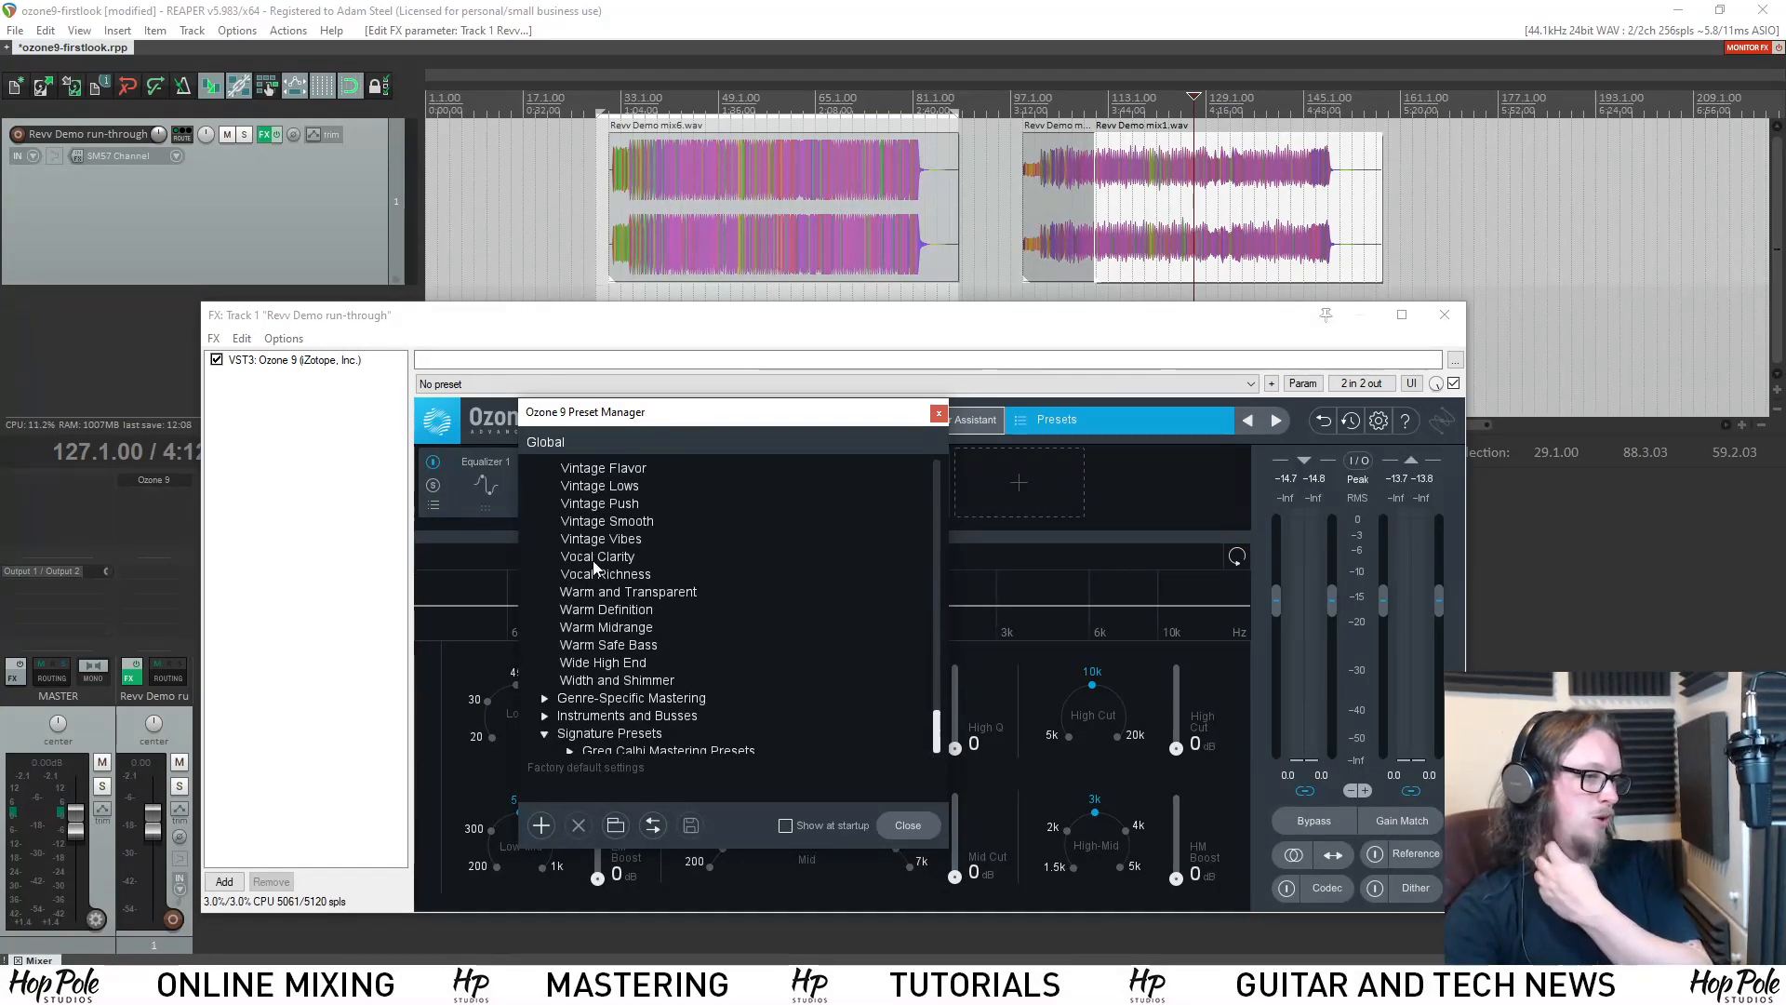
click(544, 681)
scroll(549, 651, down, 8)
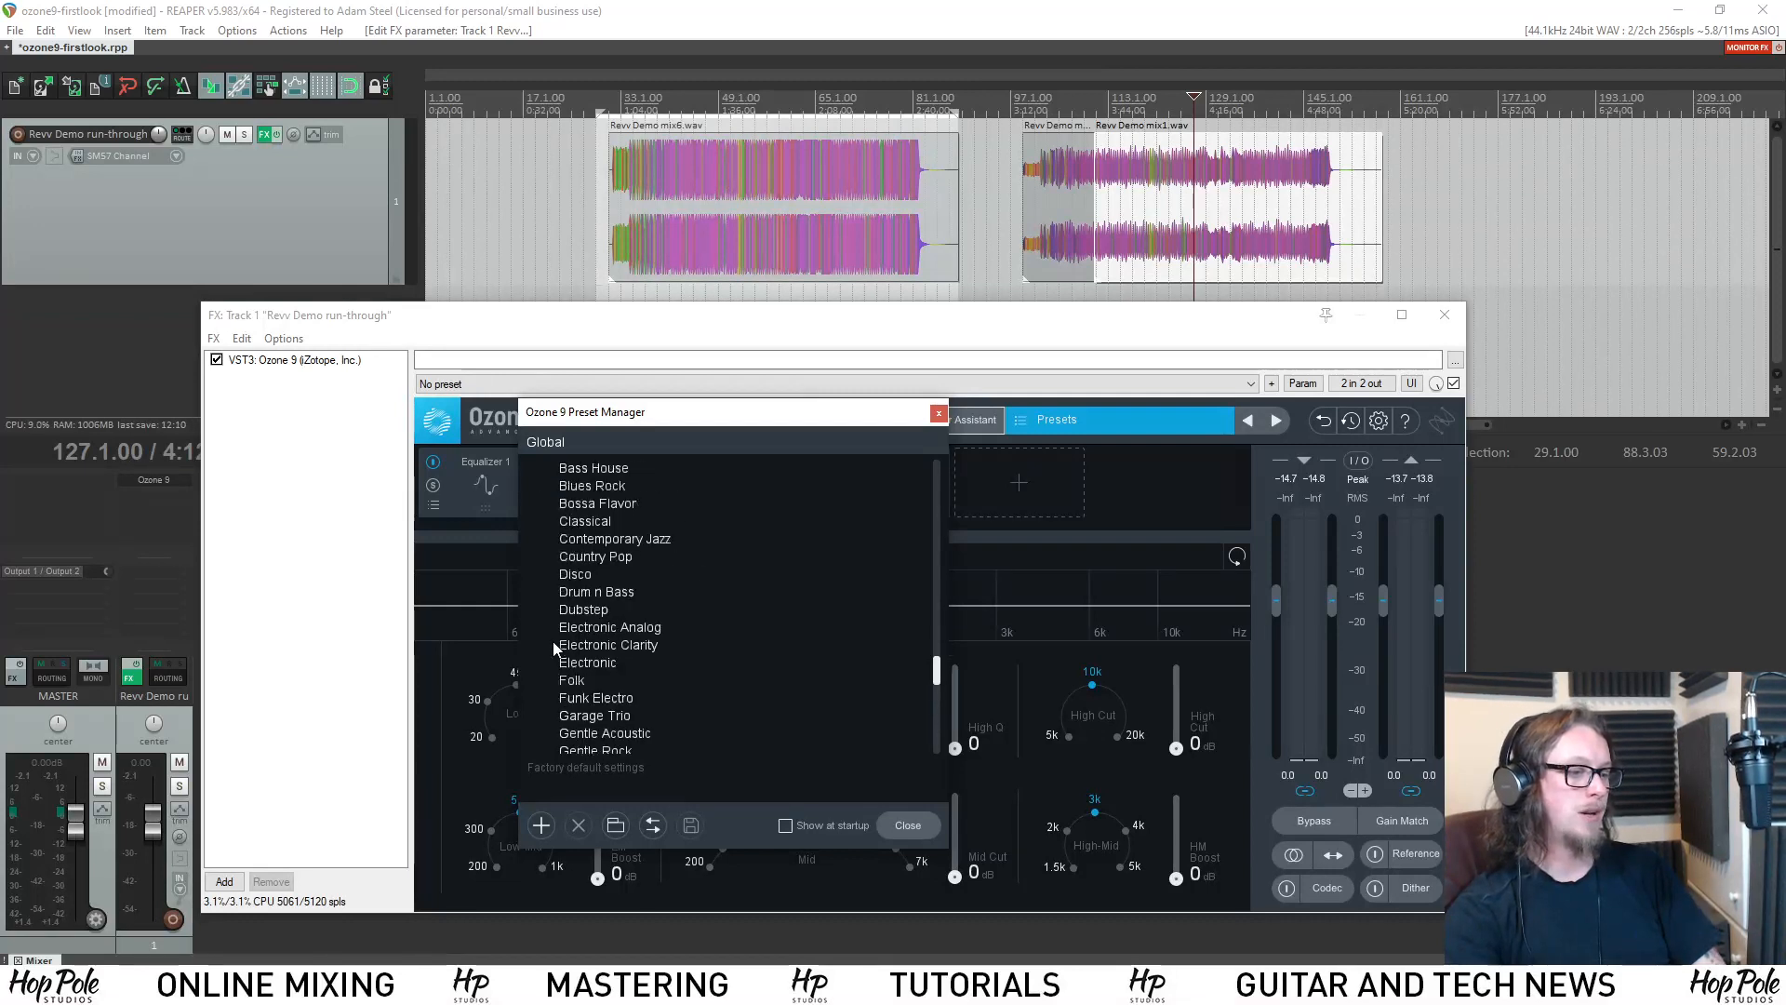
scroll(578, 631, down, 10)
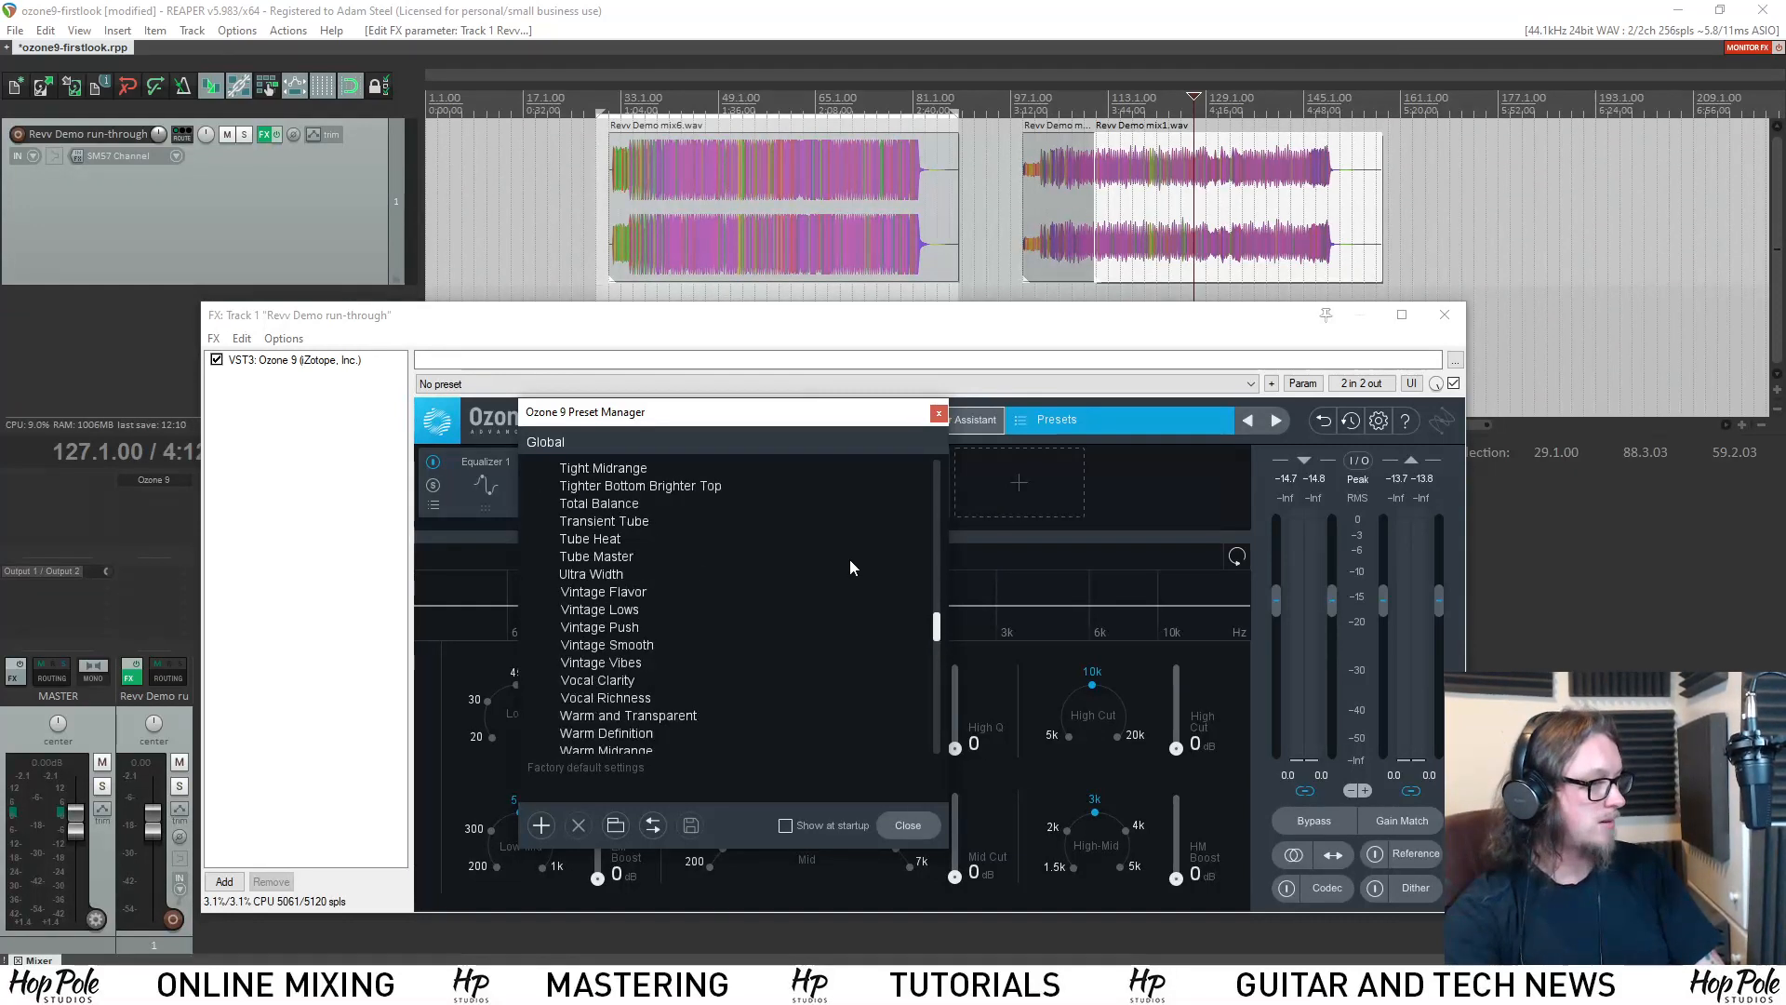
click(938, 412)
View the Vintage EQ module's own preset list and return to its controls.
click(702, 507)
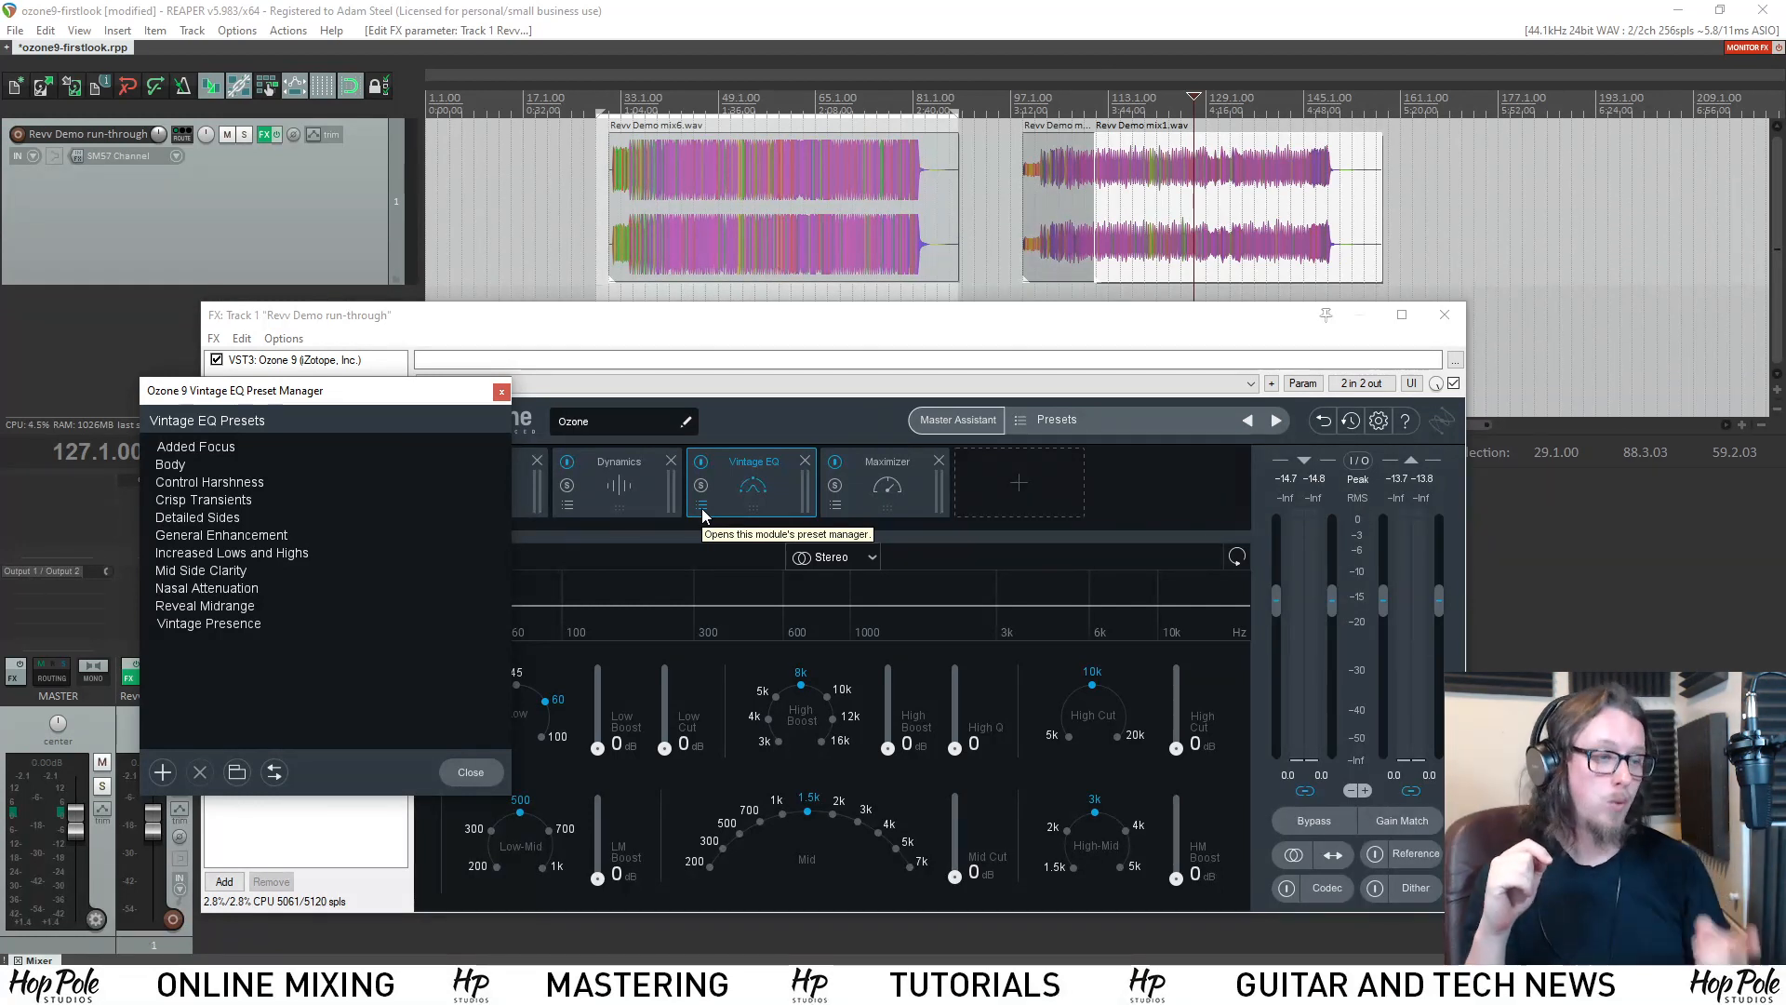
click(503, 396)
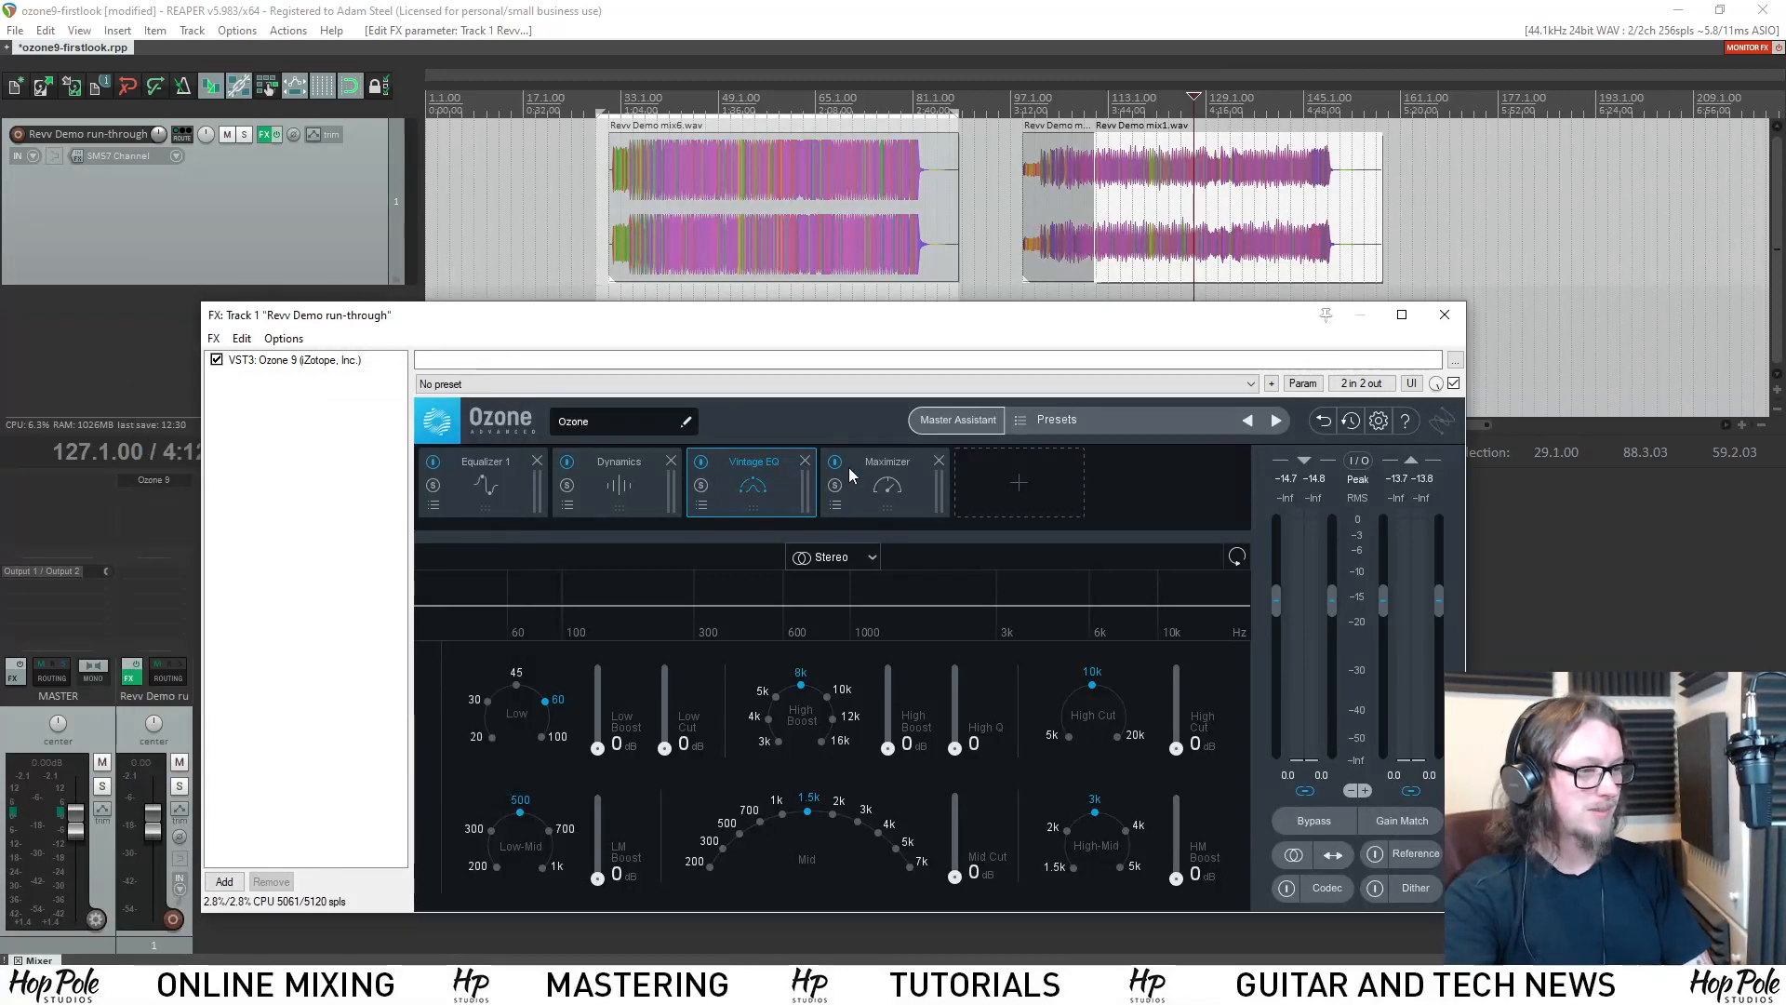
click(848, 467)
click(722, 483)
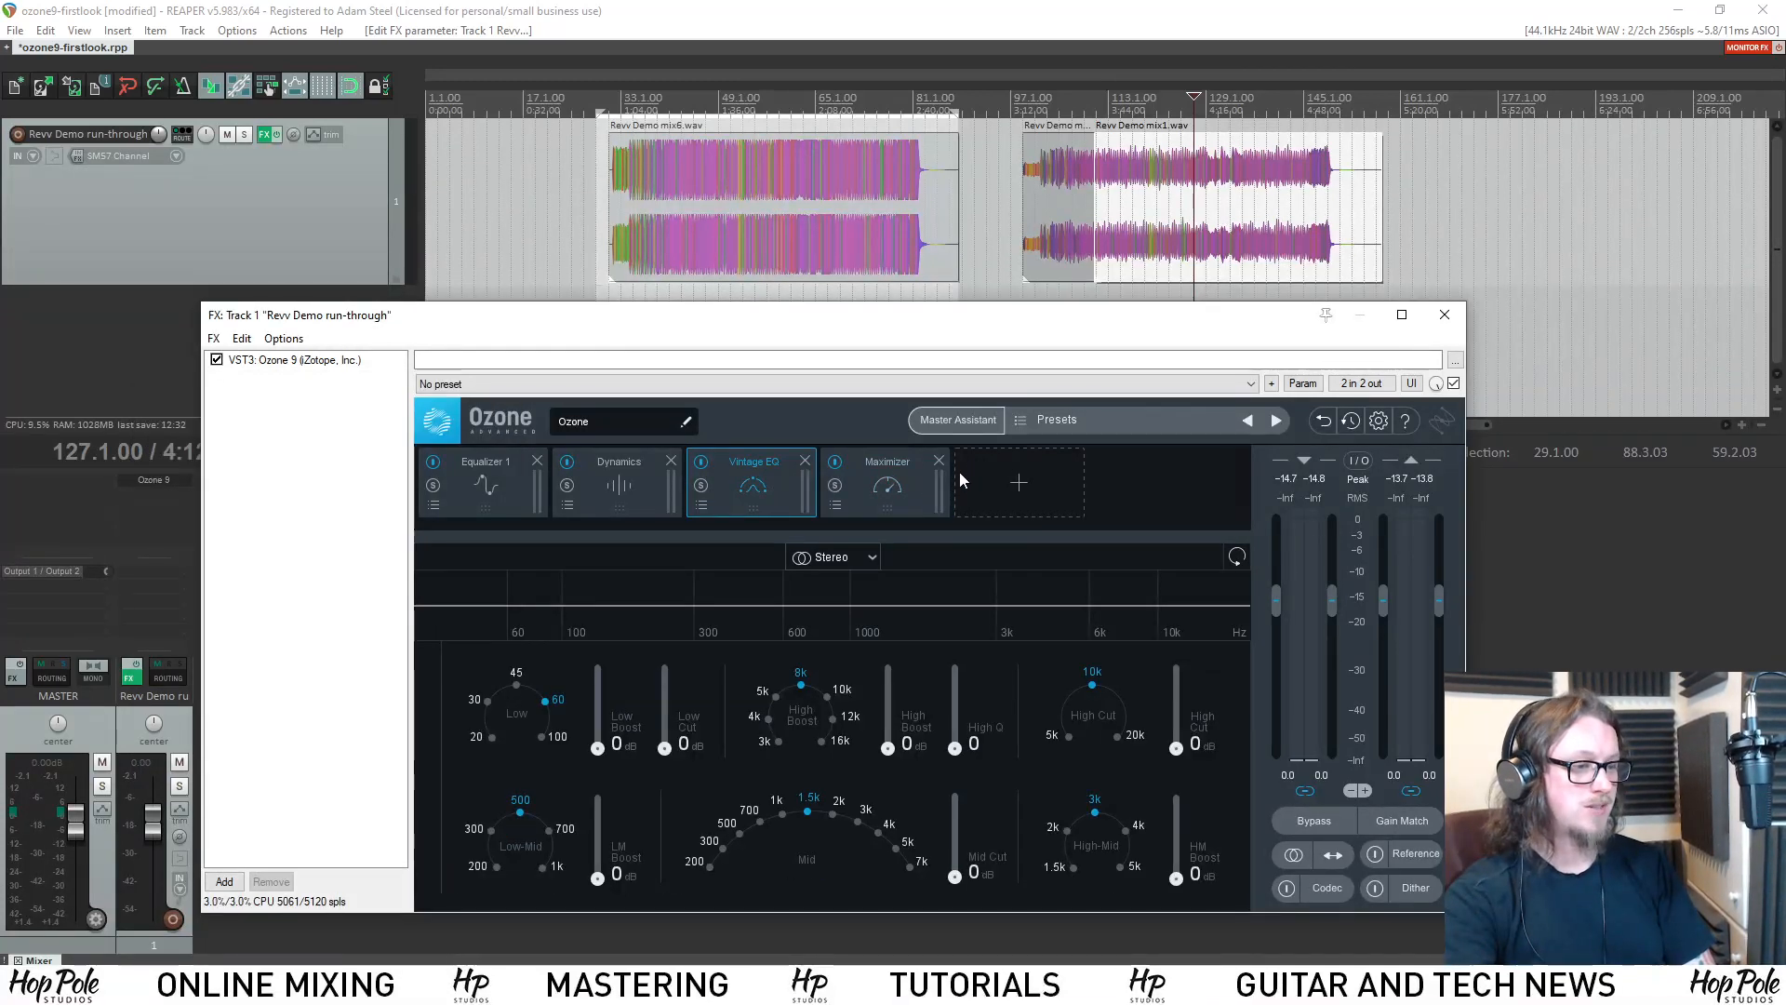
Add a Vintage Tape module before the Maximizer to view its controls, and remove both Vintage EQ and Vintage Tape from the chain.
click(1059, 484)
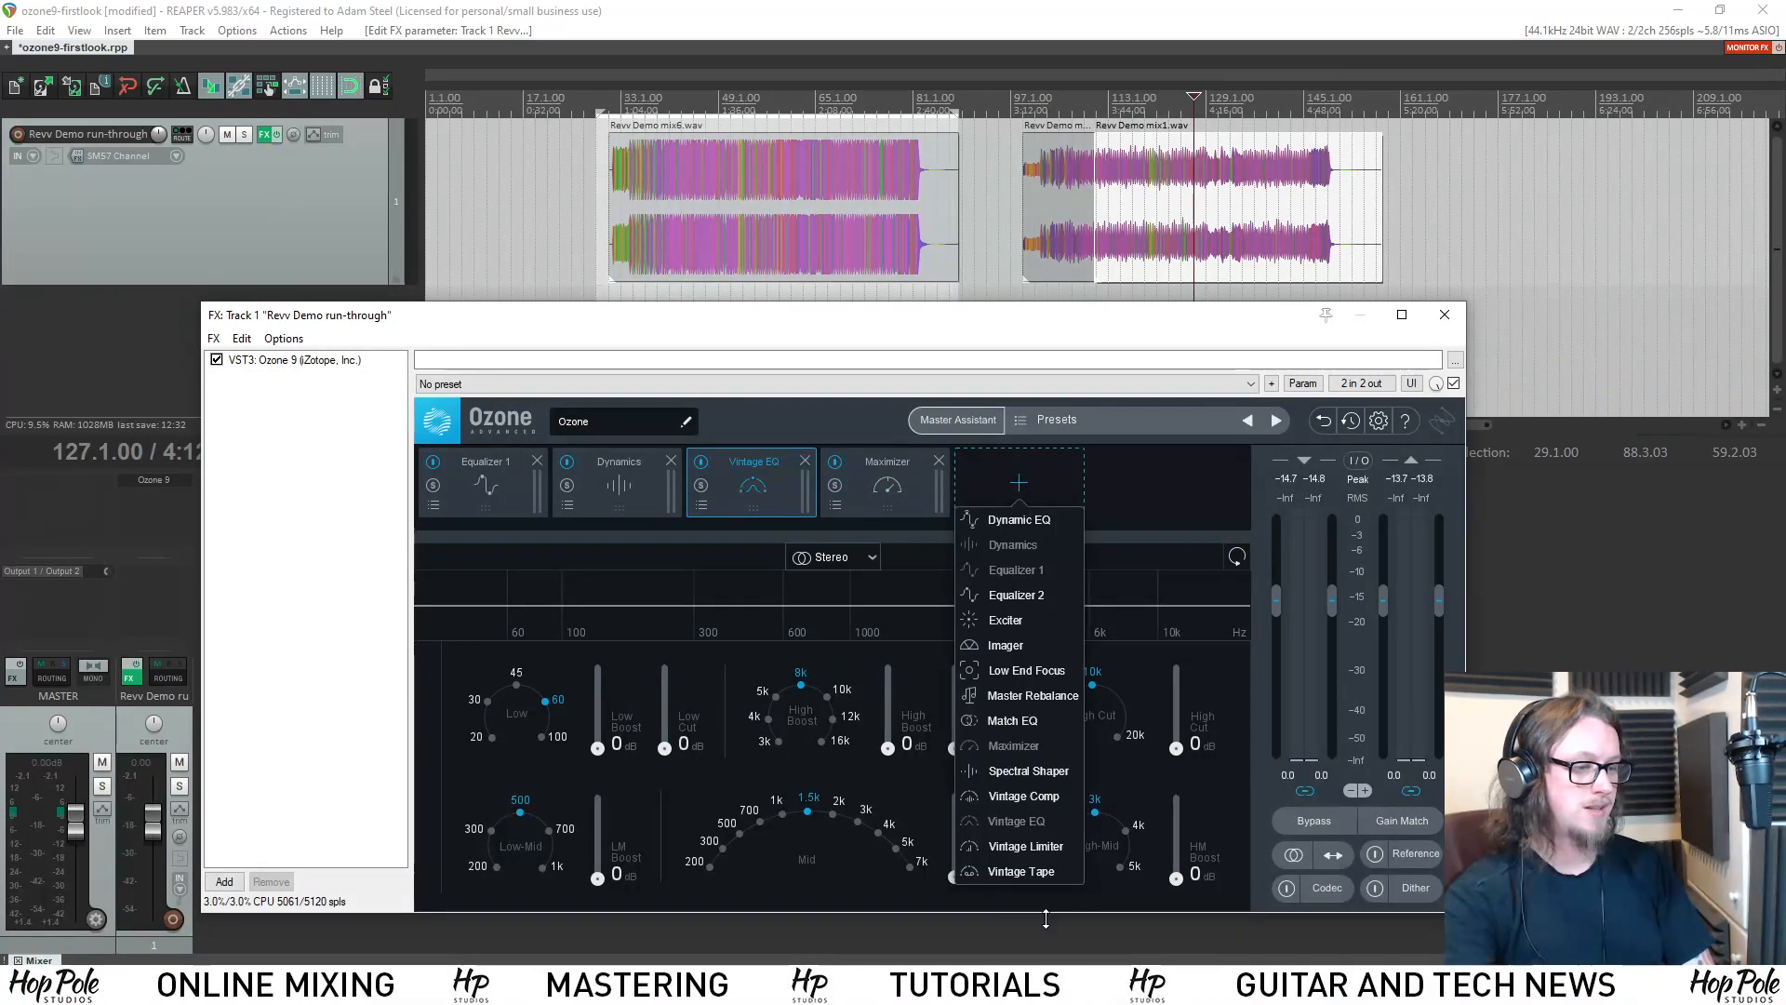
click(1021, 869)
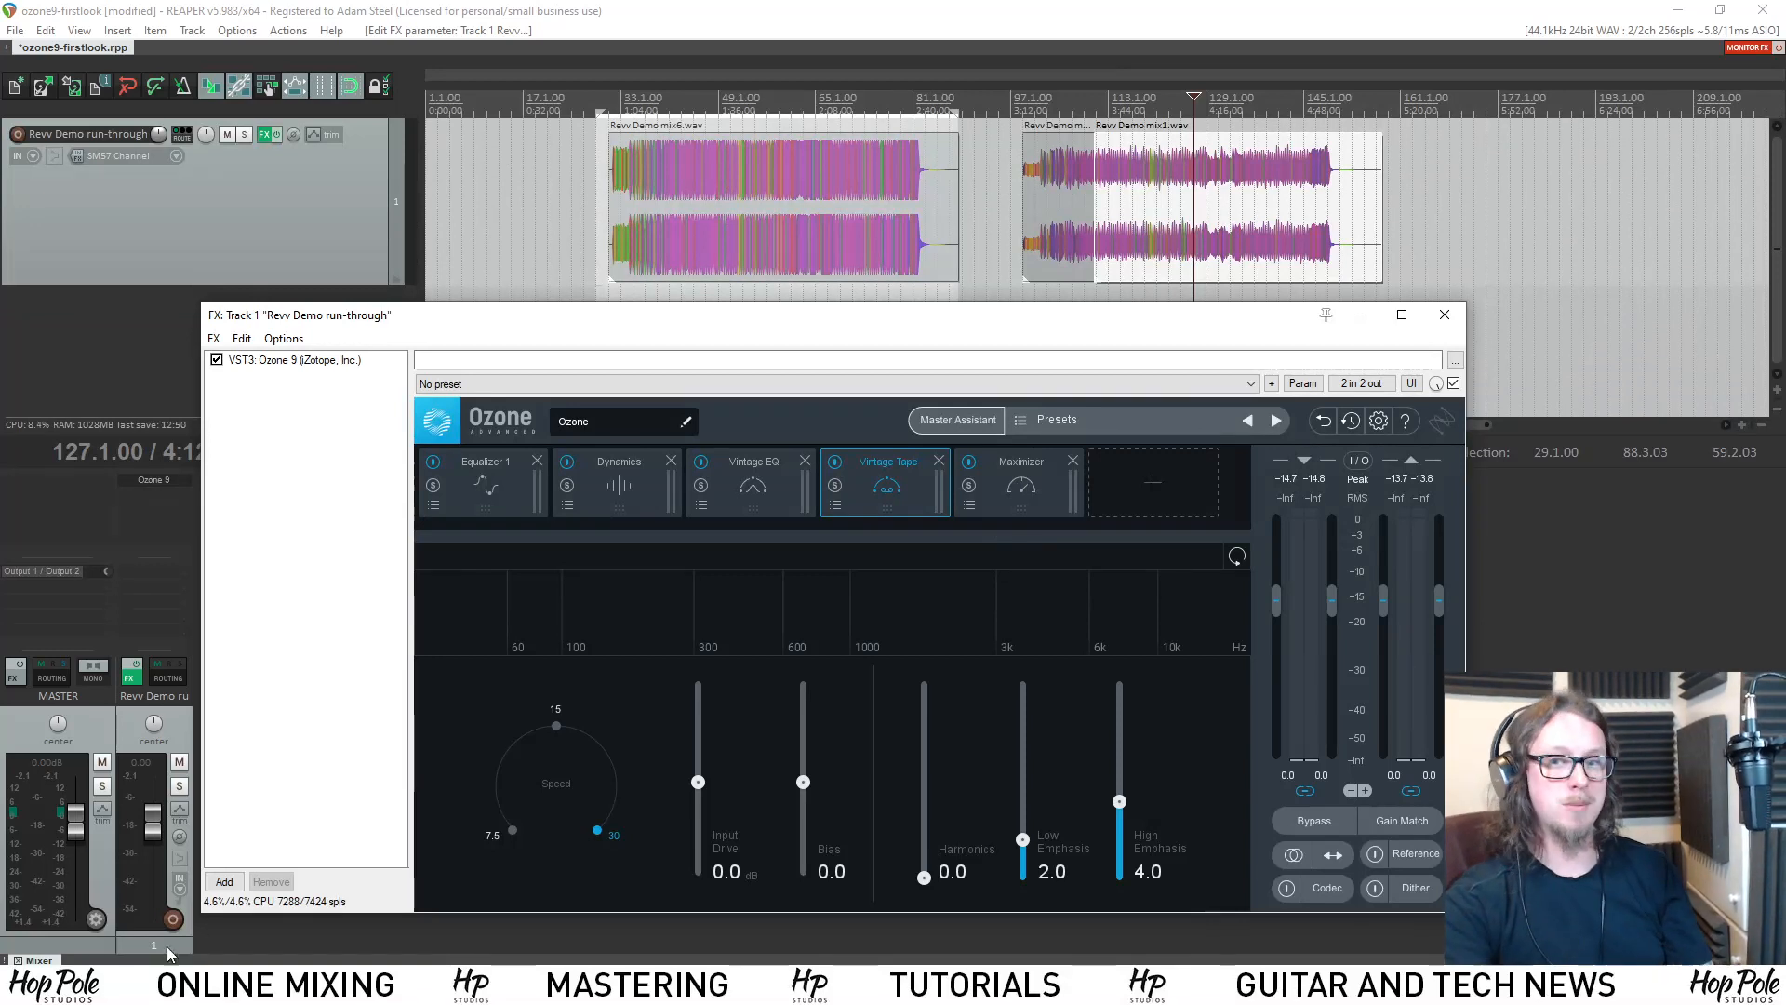
click(805, 460)
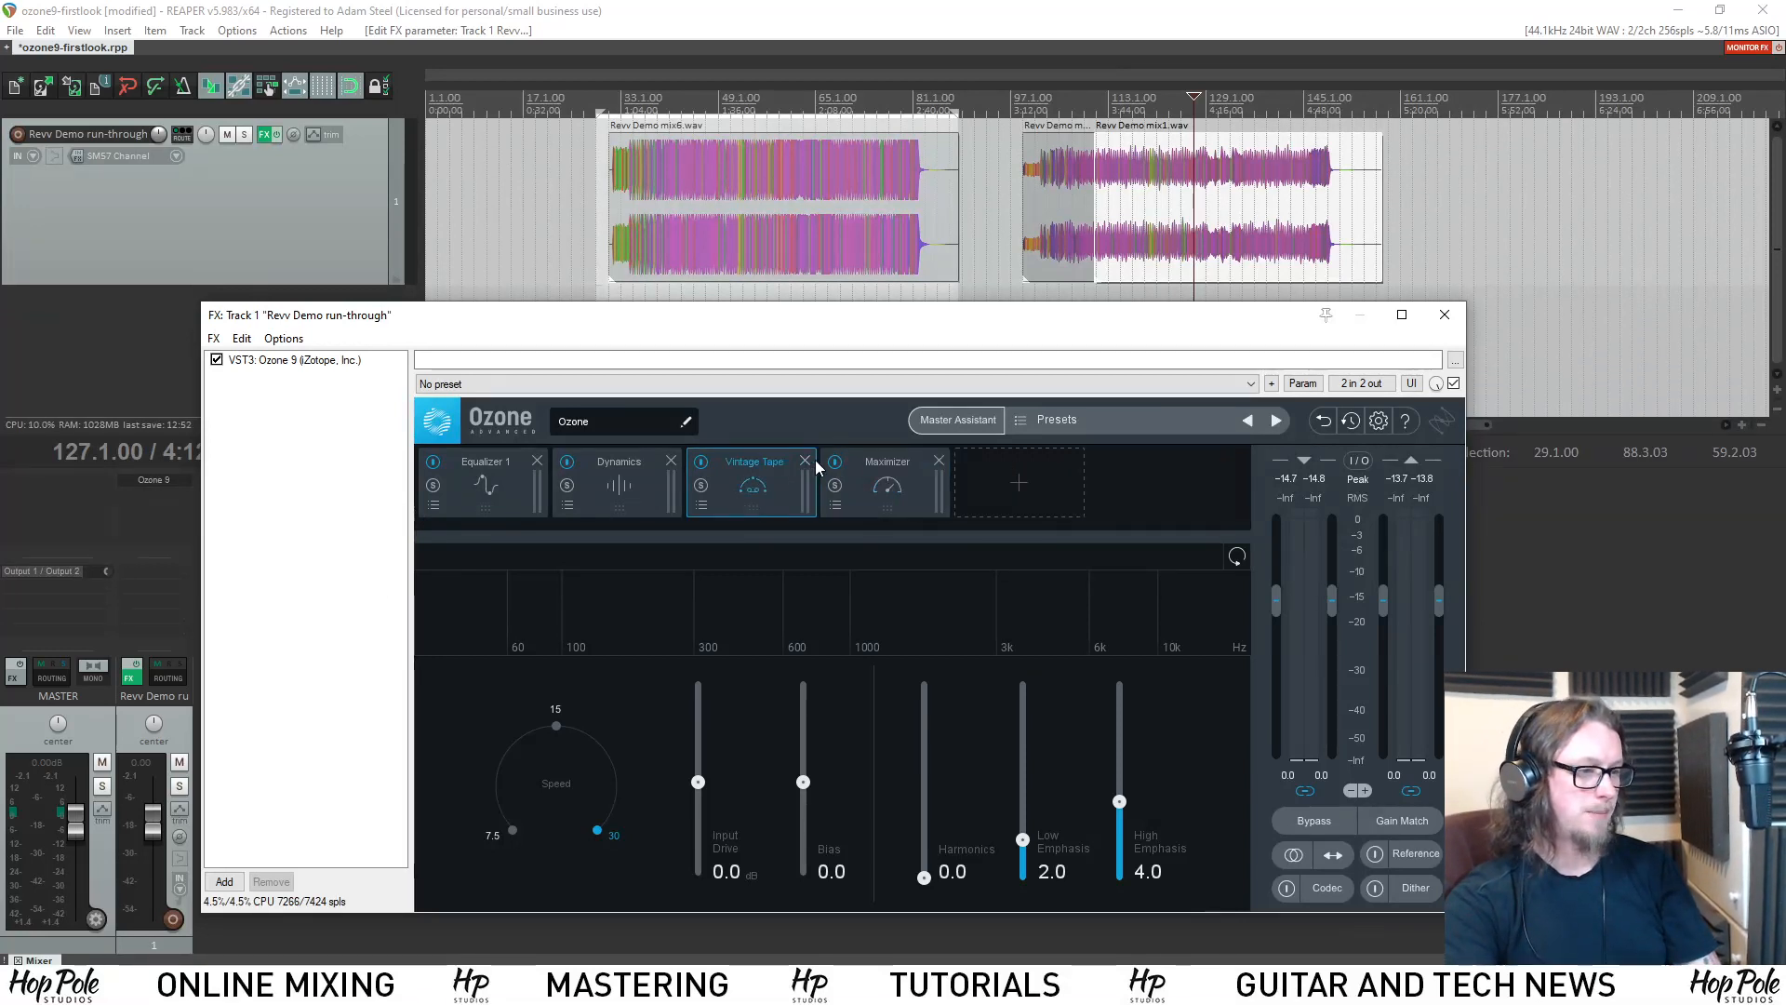
click(805, 460)
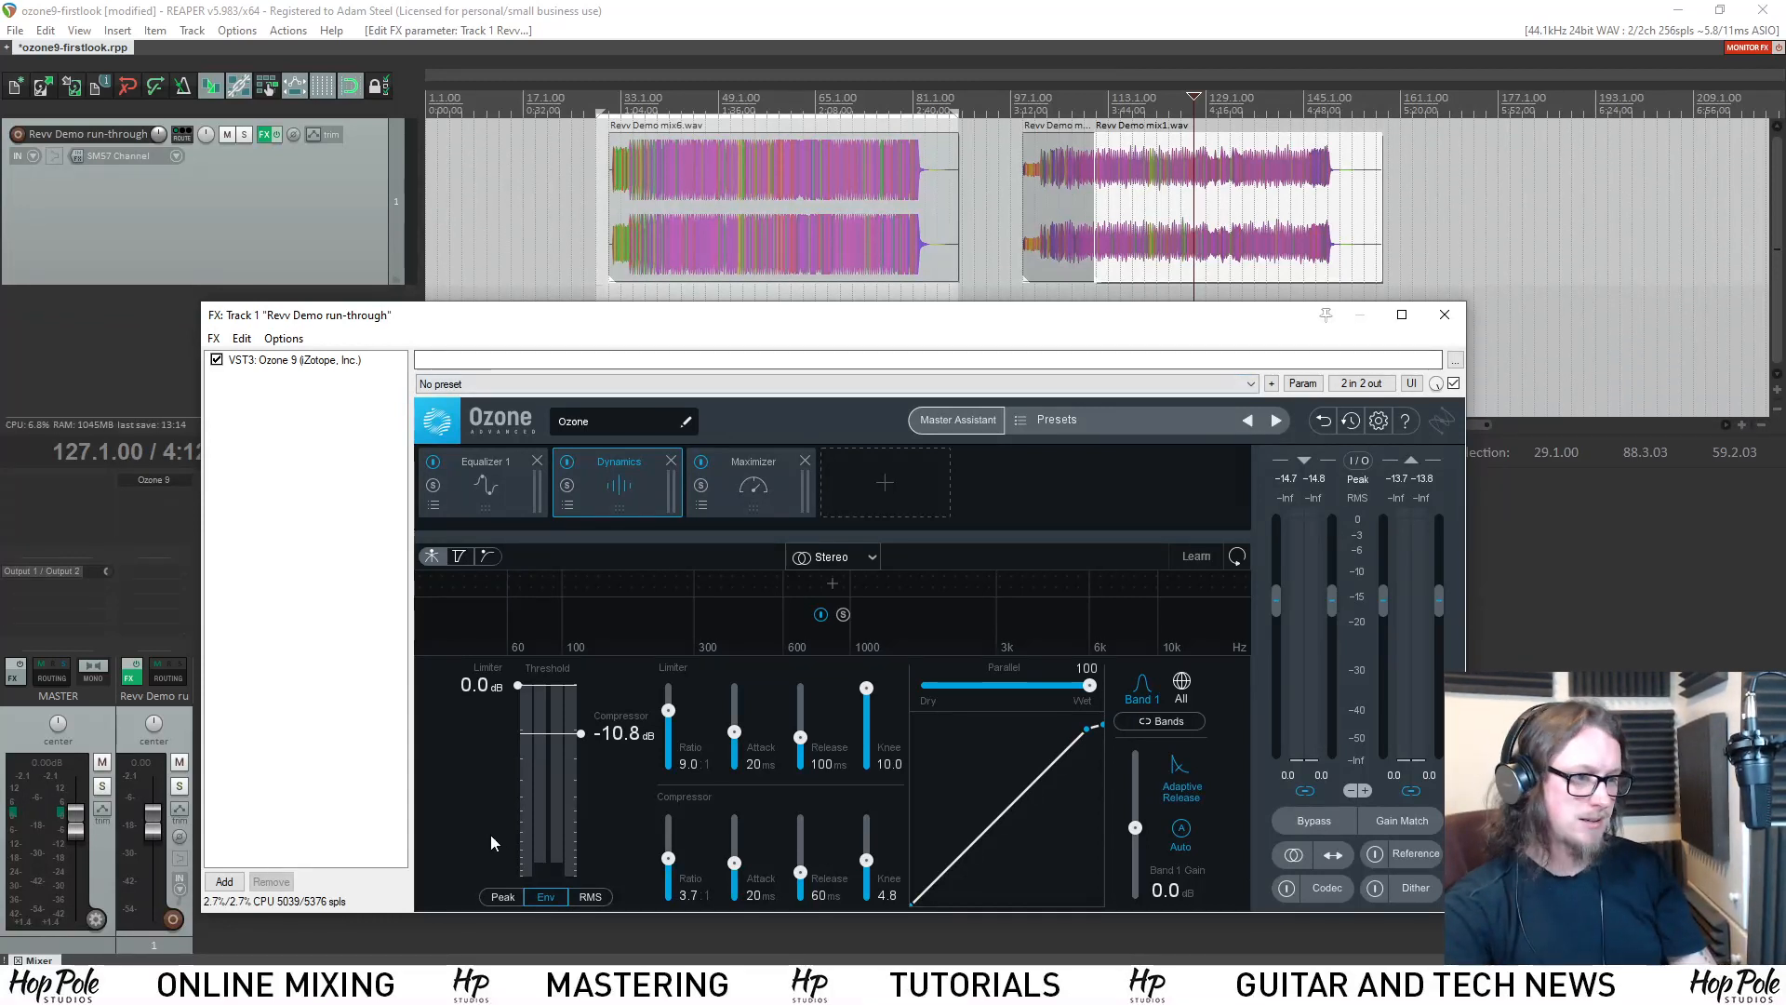
Add a Dynamic EQ module, place it before the Maximizer and load its Dynamic Tape preset.
click(852, 483)
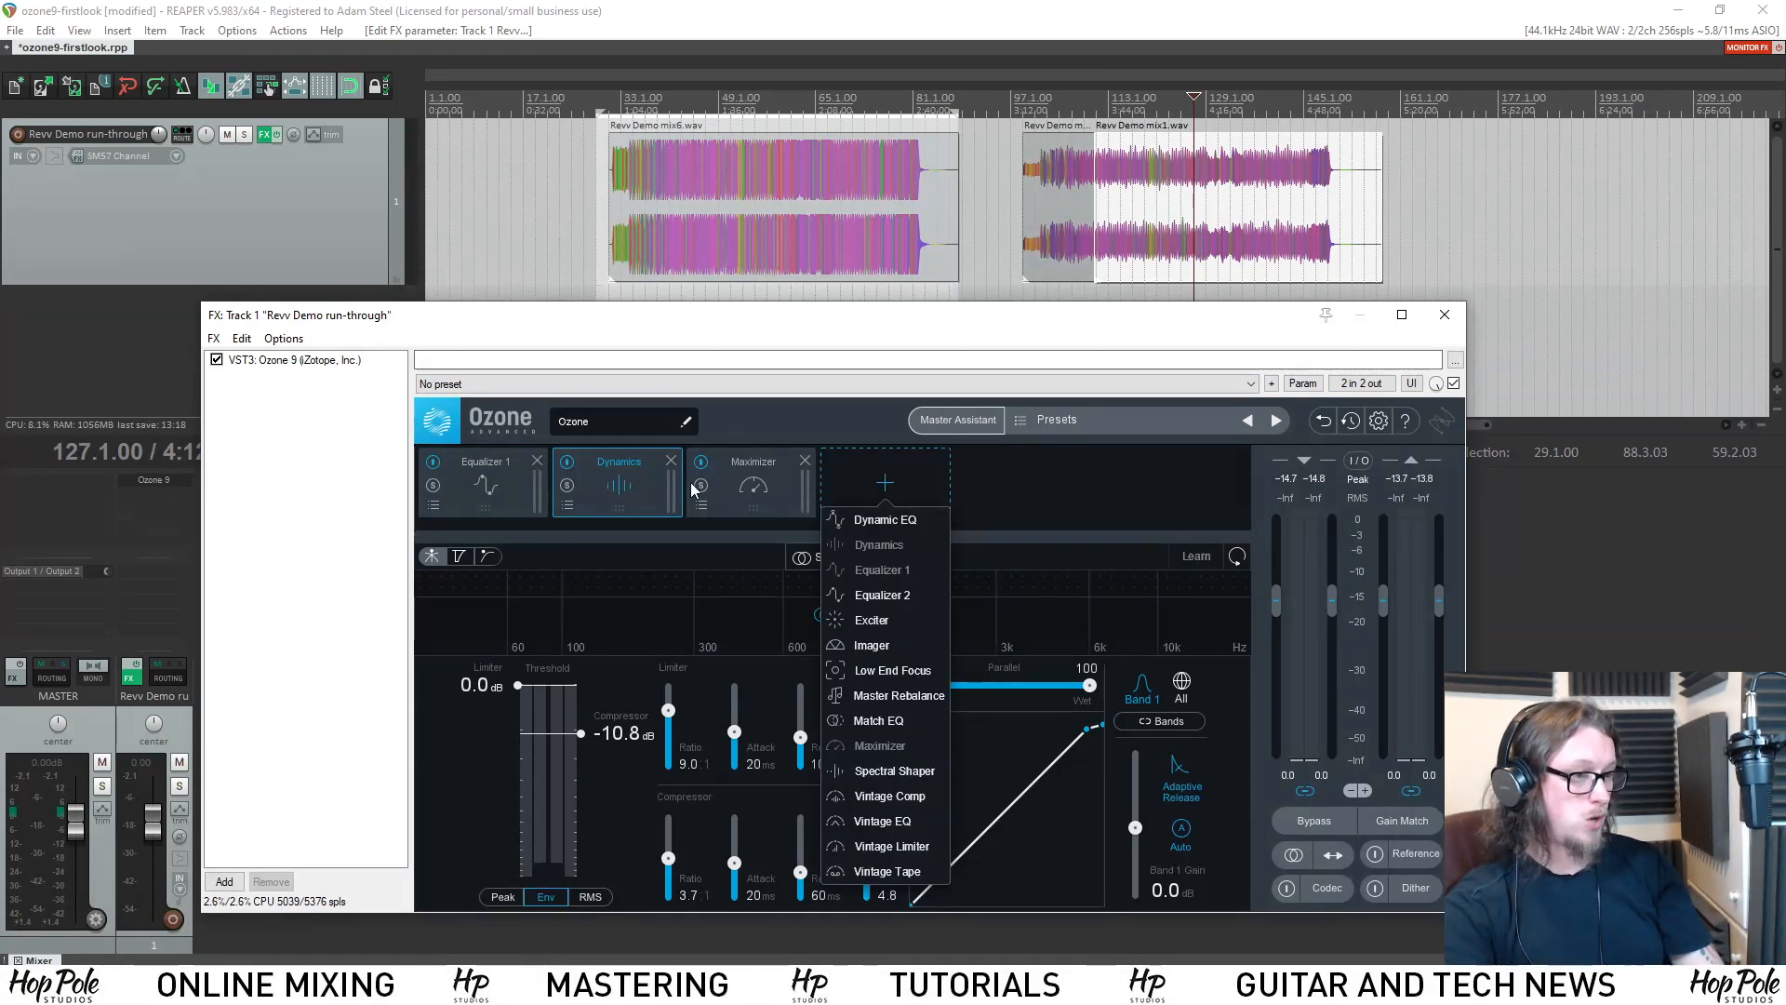
click(882, 521)
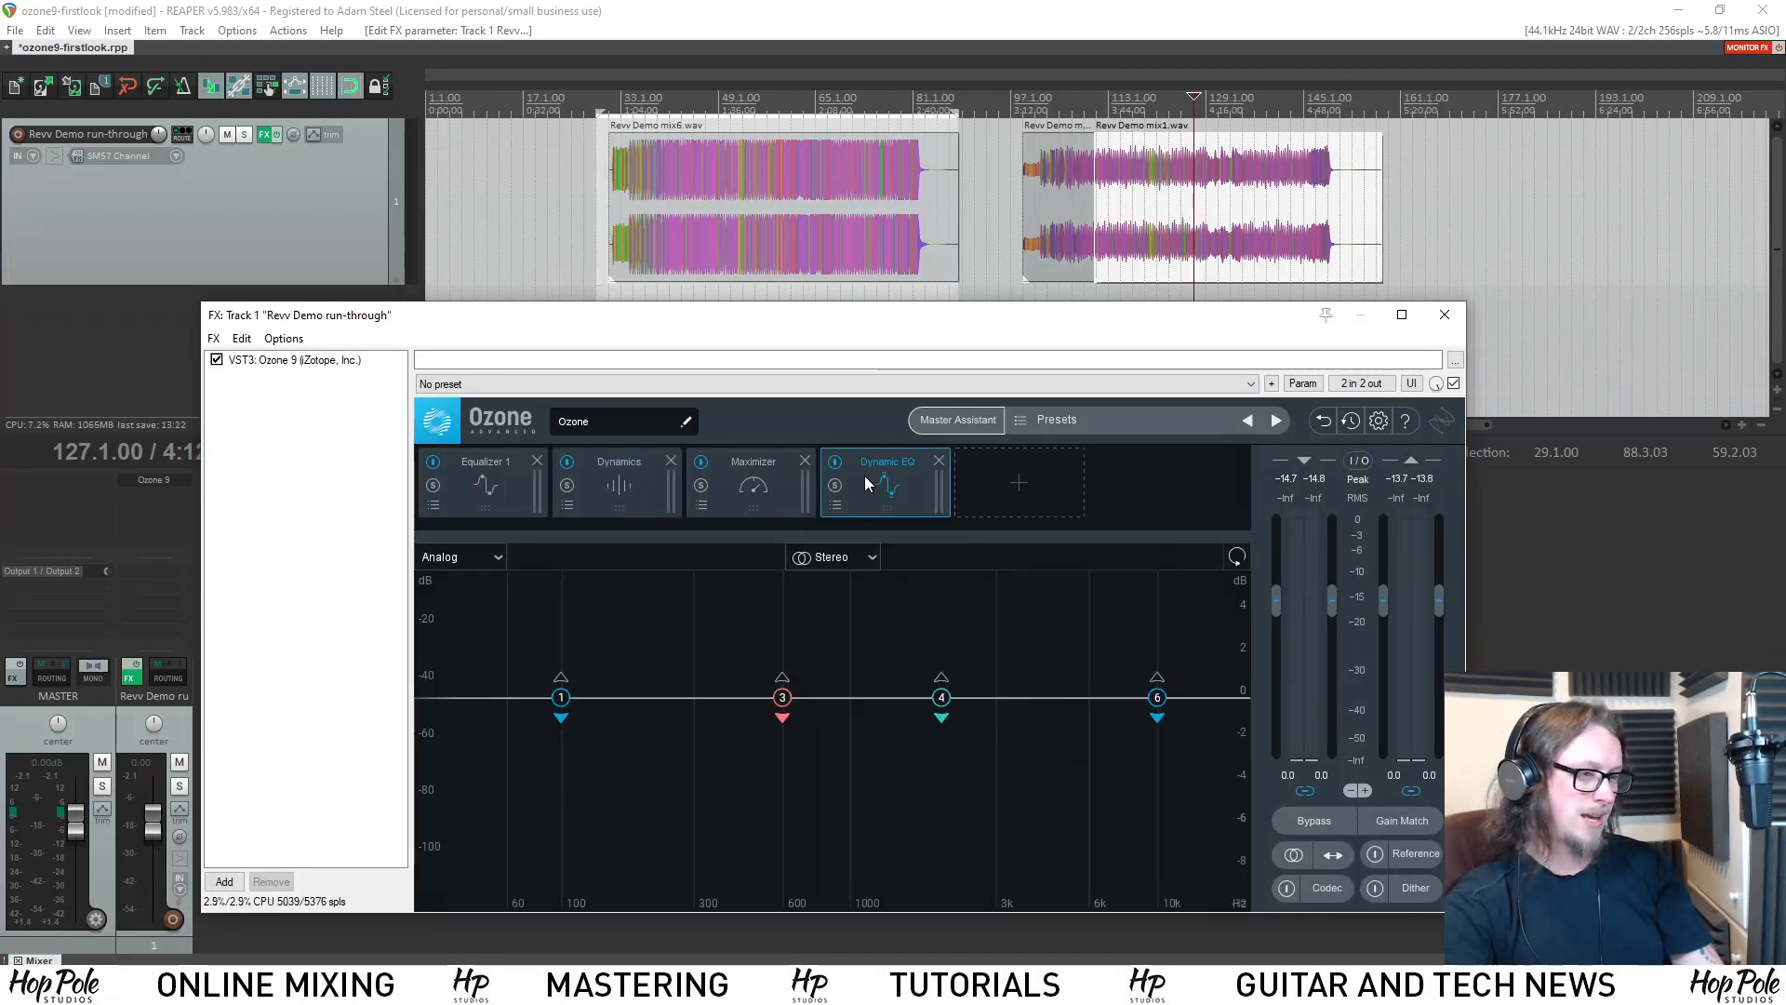
drag(863, 476, 739, 477)
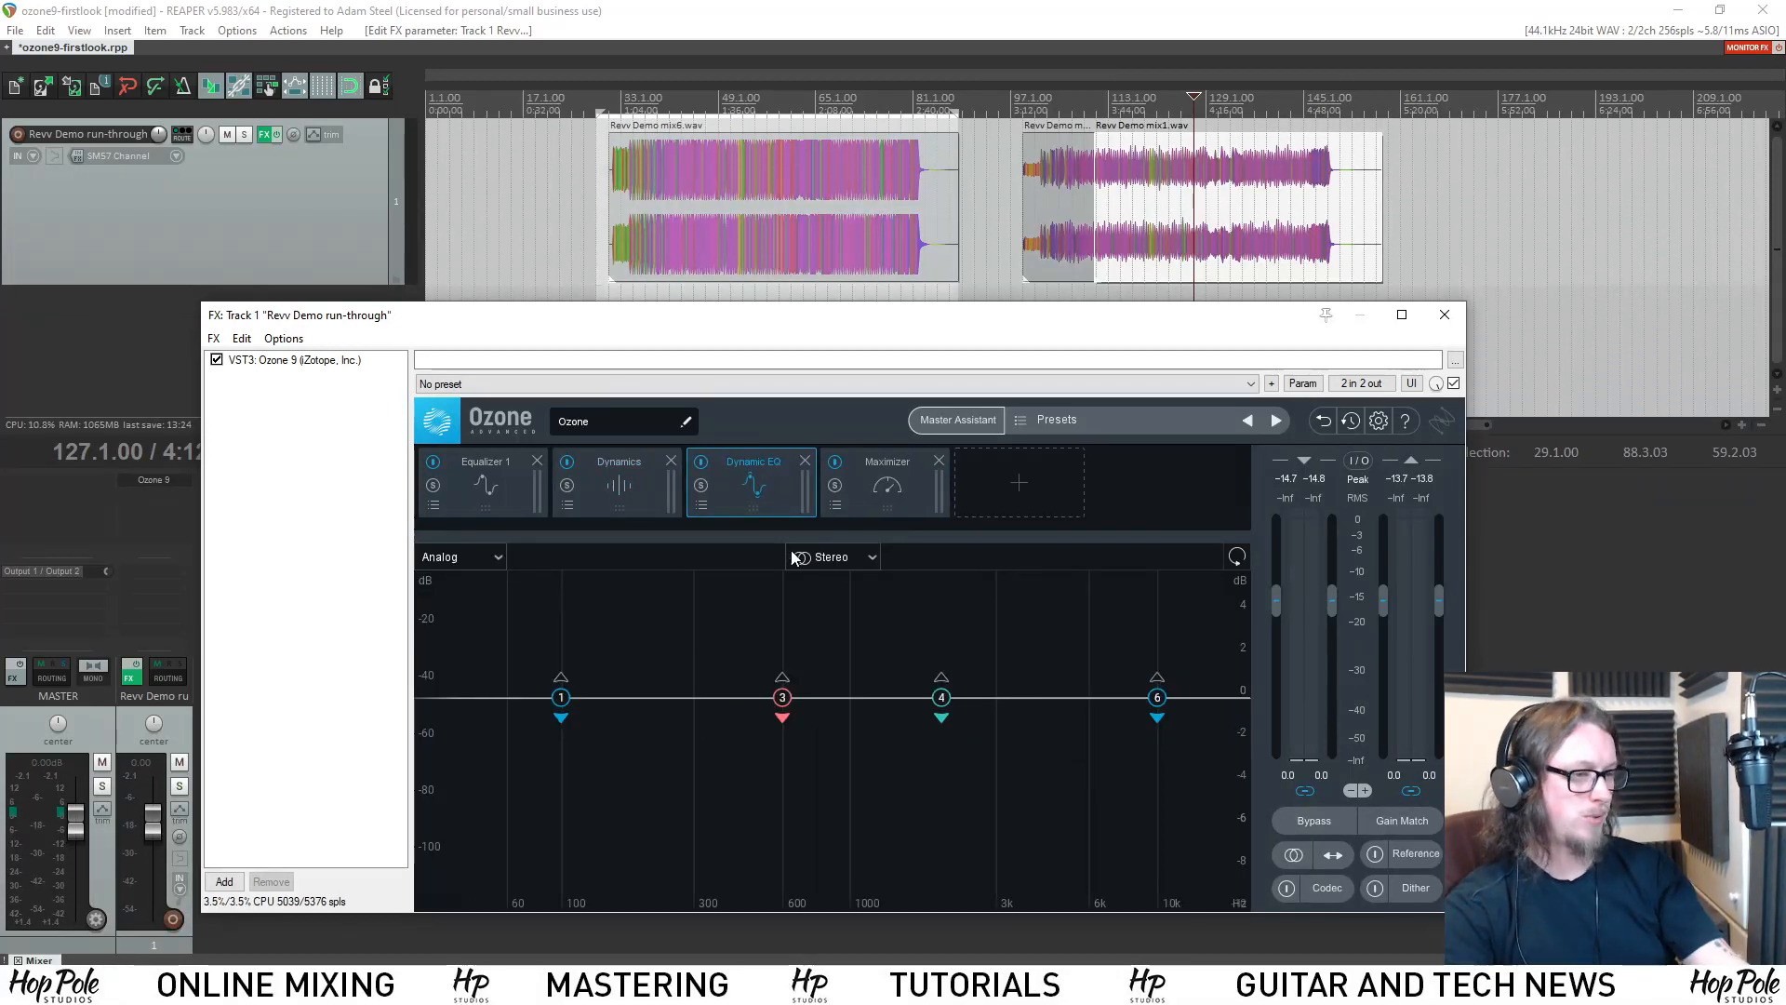
click(701, 506)
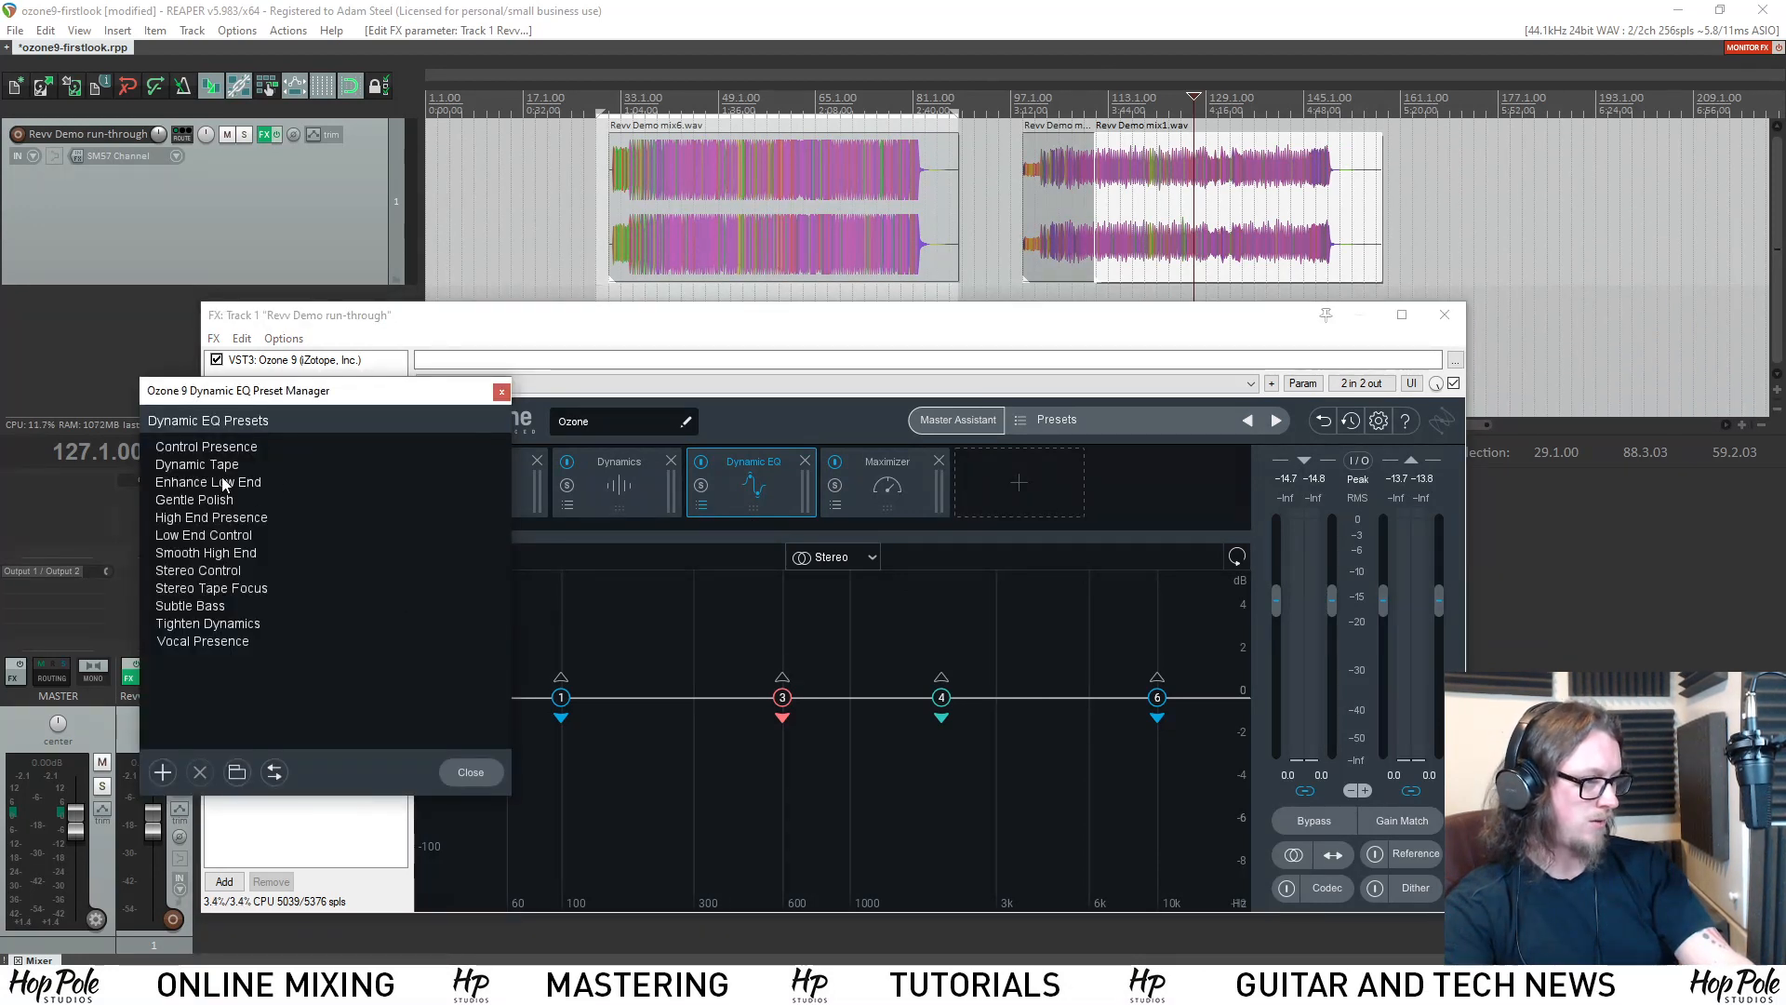
click(206, 469)
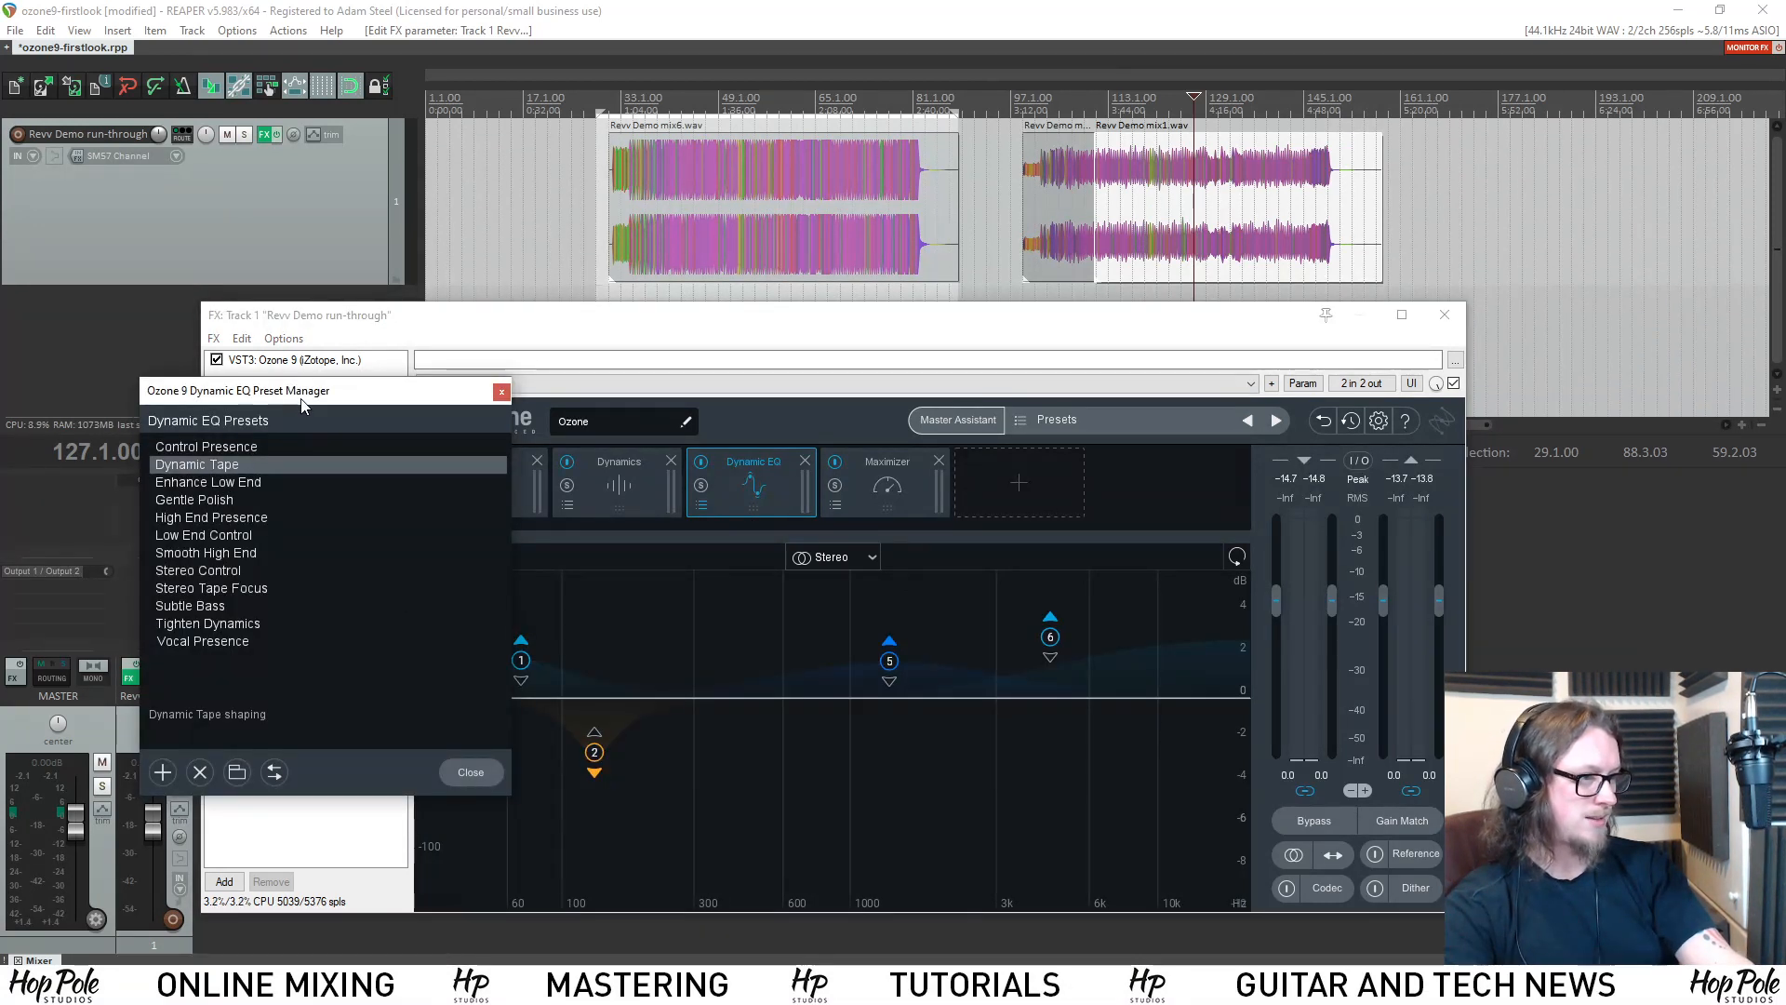
Audition the Dynamic EQ on Revv Demo mix1.wav from bar 119, playing and stopping the passage twice.
click(1146, 97)
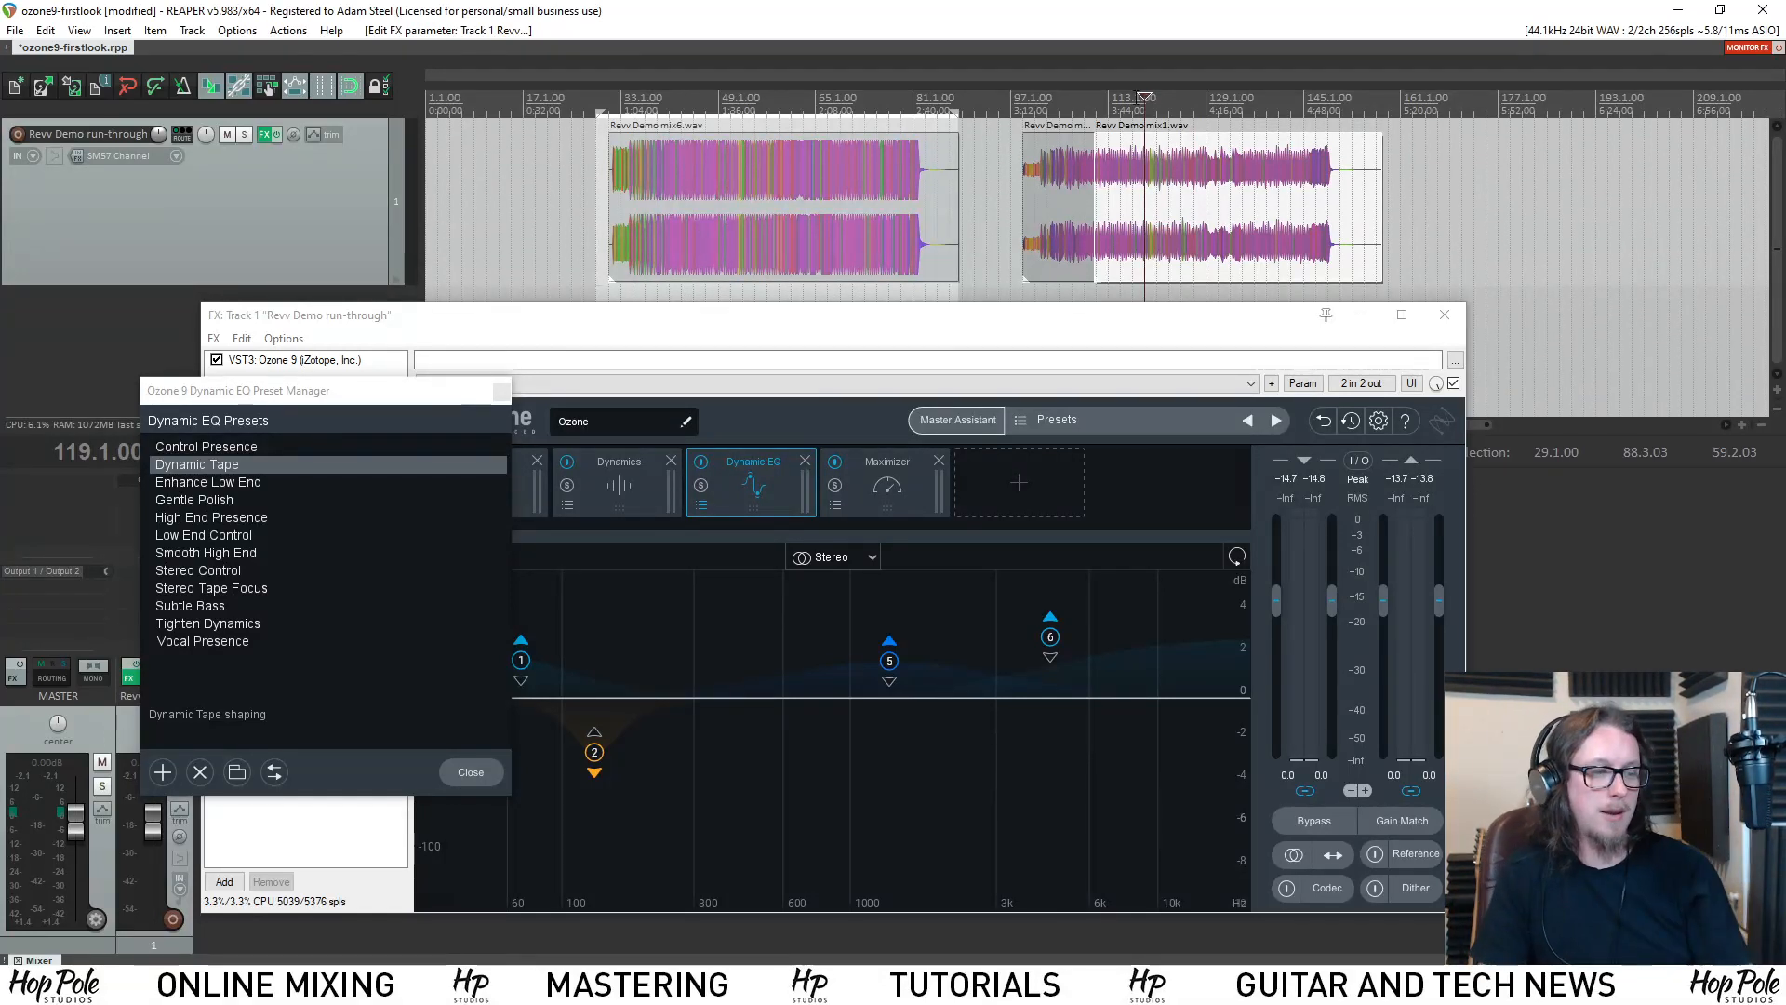
key(space)
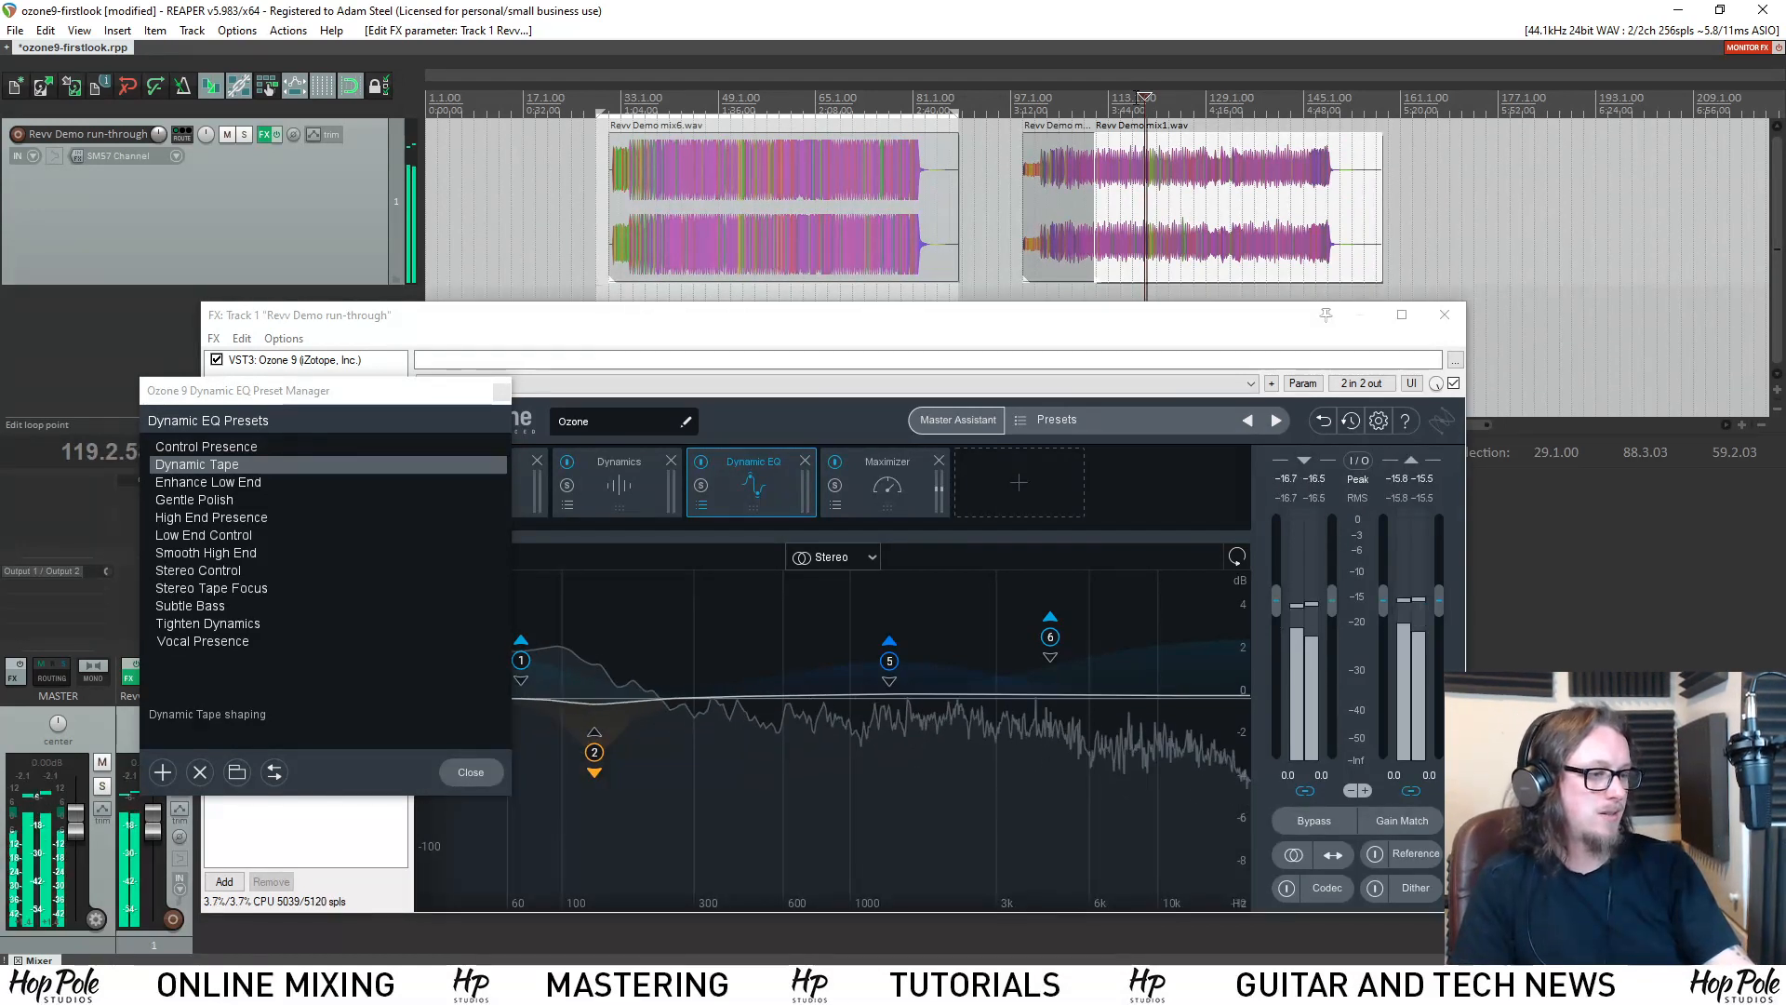
key(space)
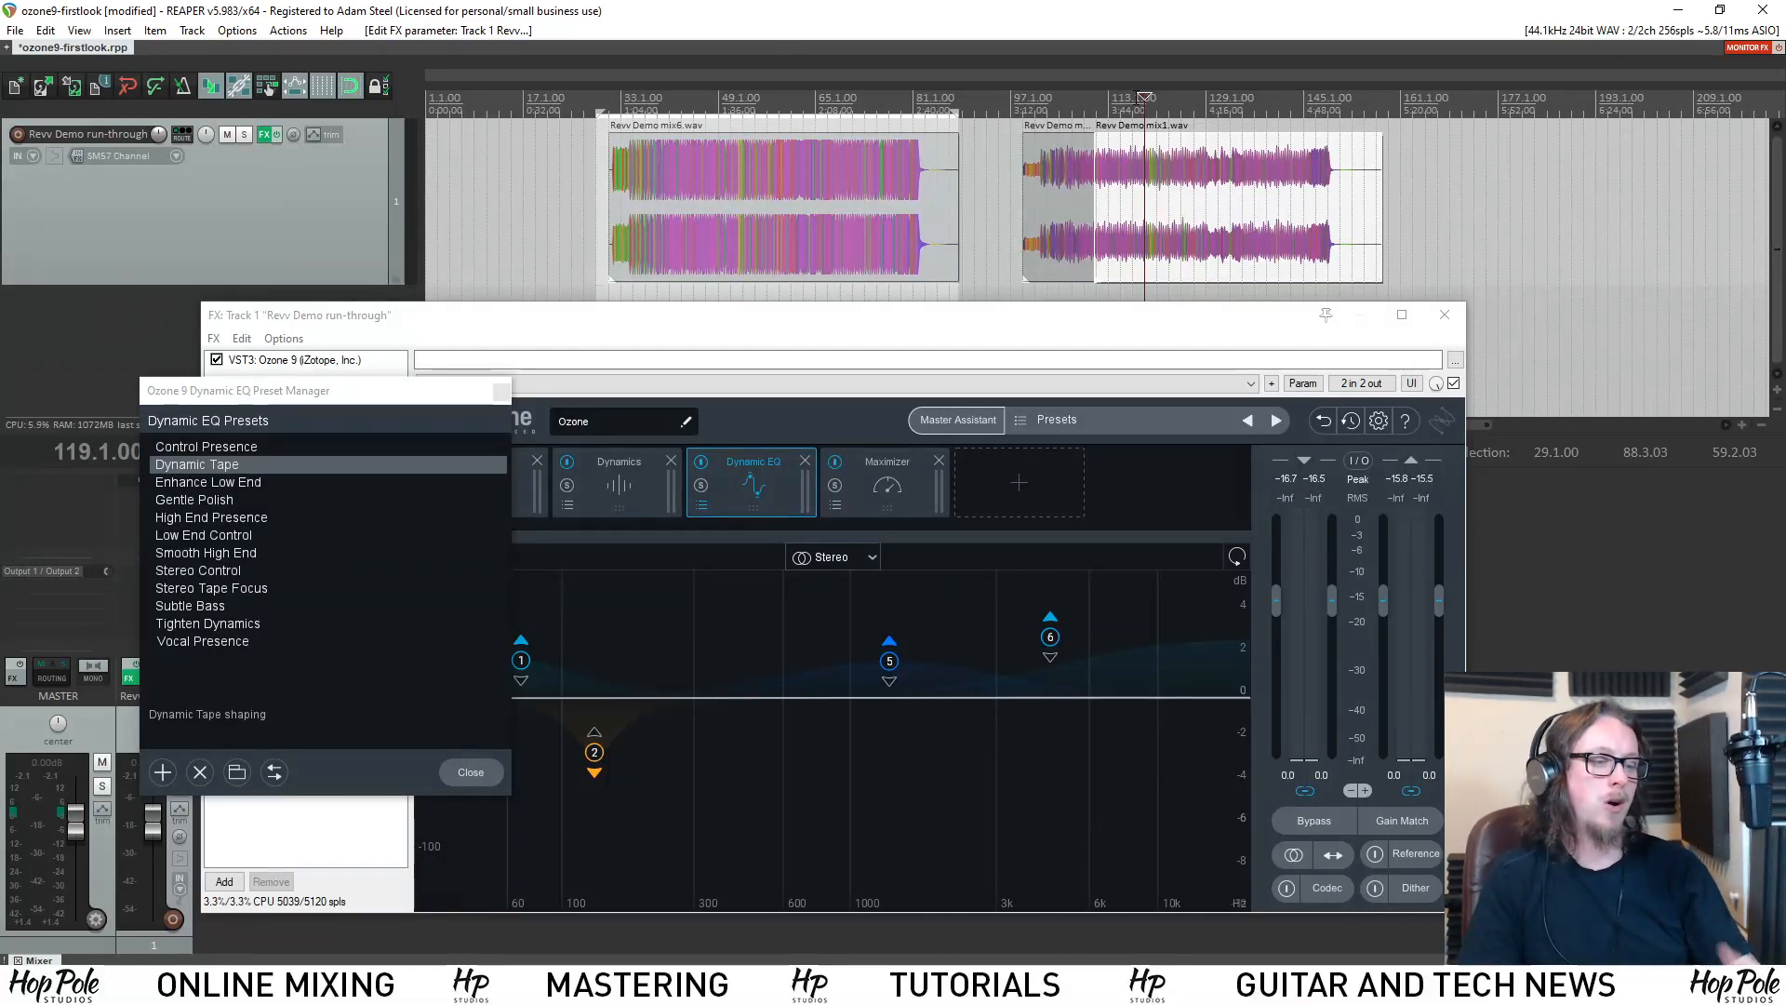
key(space)
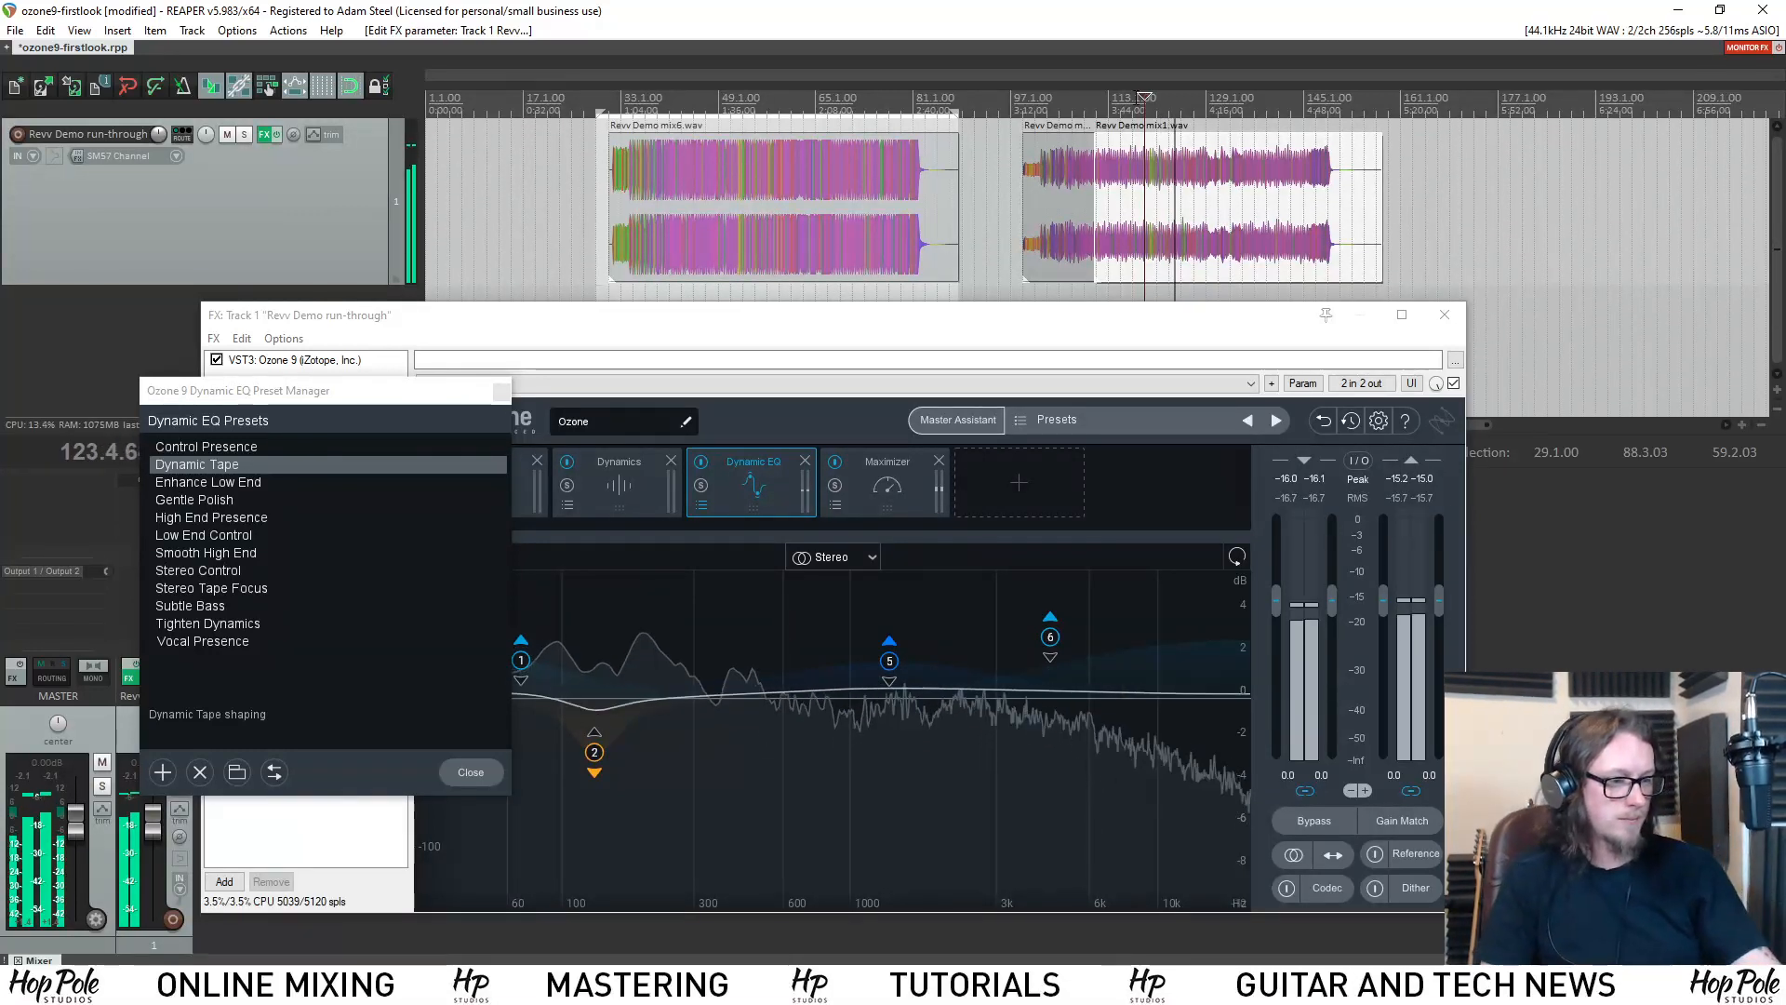
key(space)
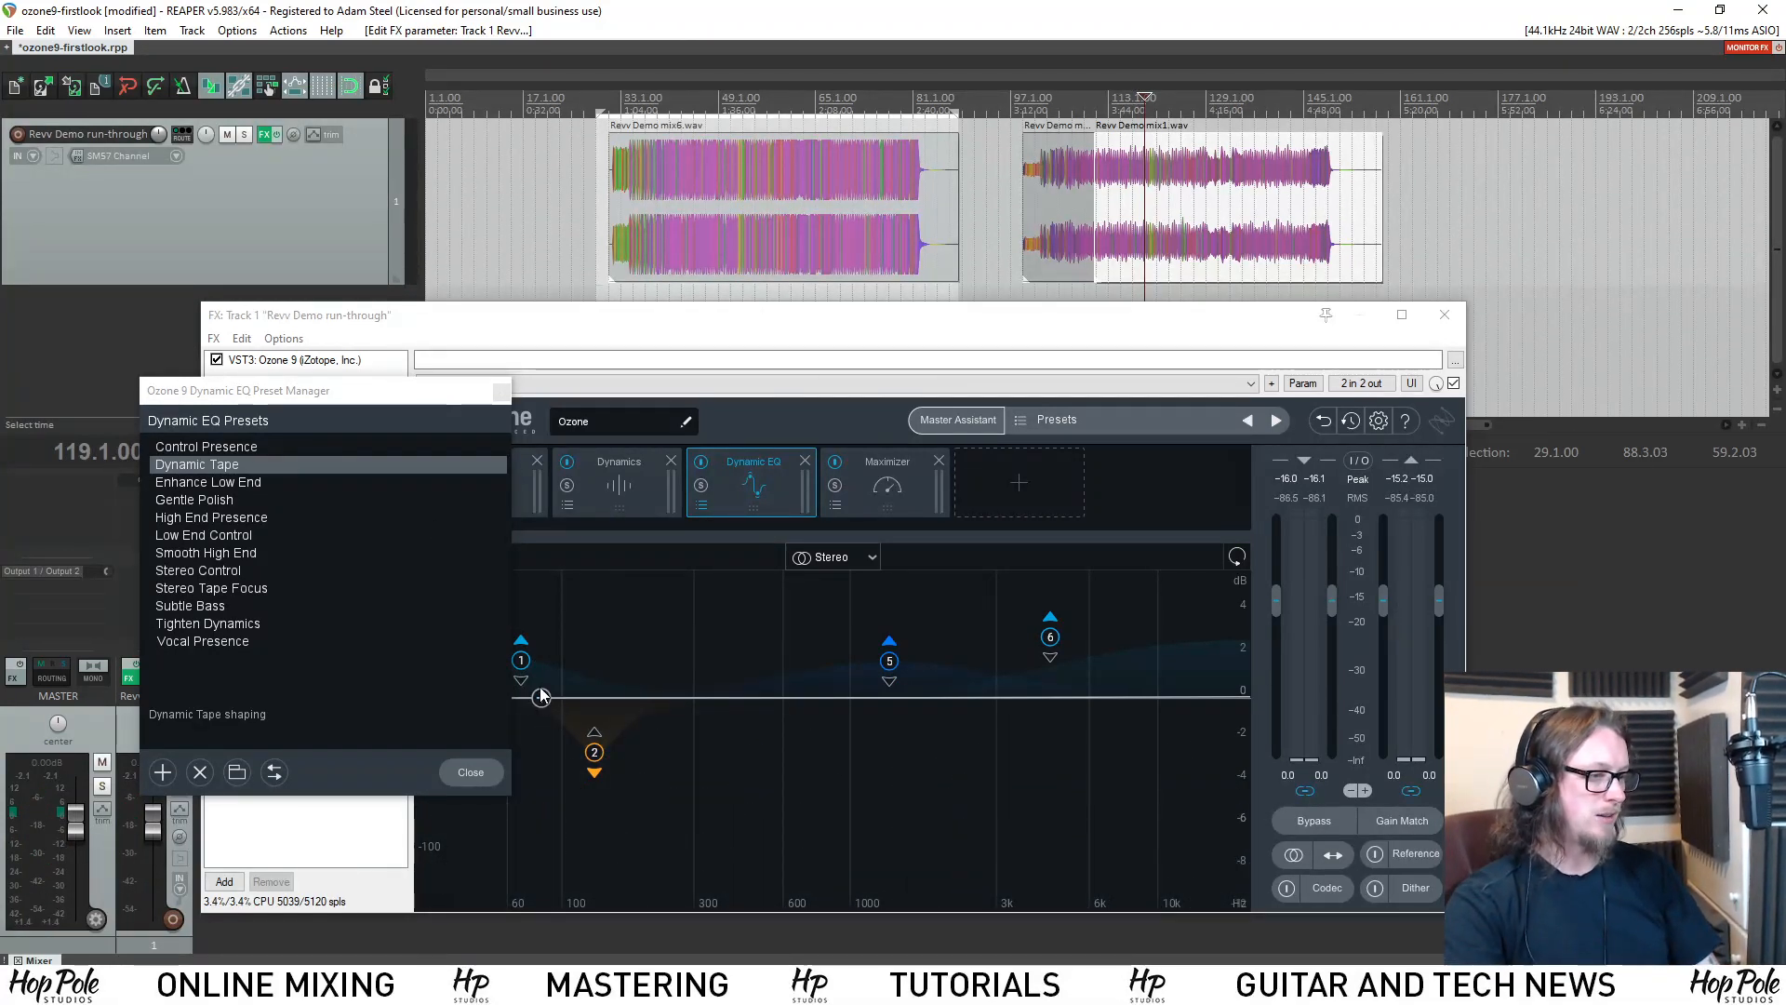
Shift the preset manager off the module chain and remove the Dynamic EQ module.
drag(432, 395, 406, 394)
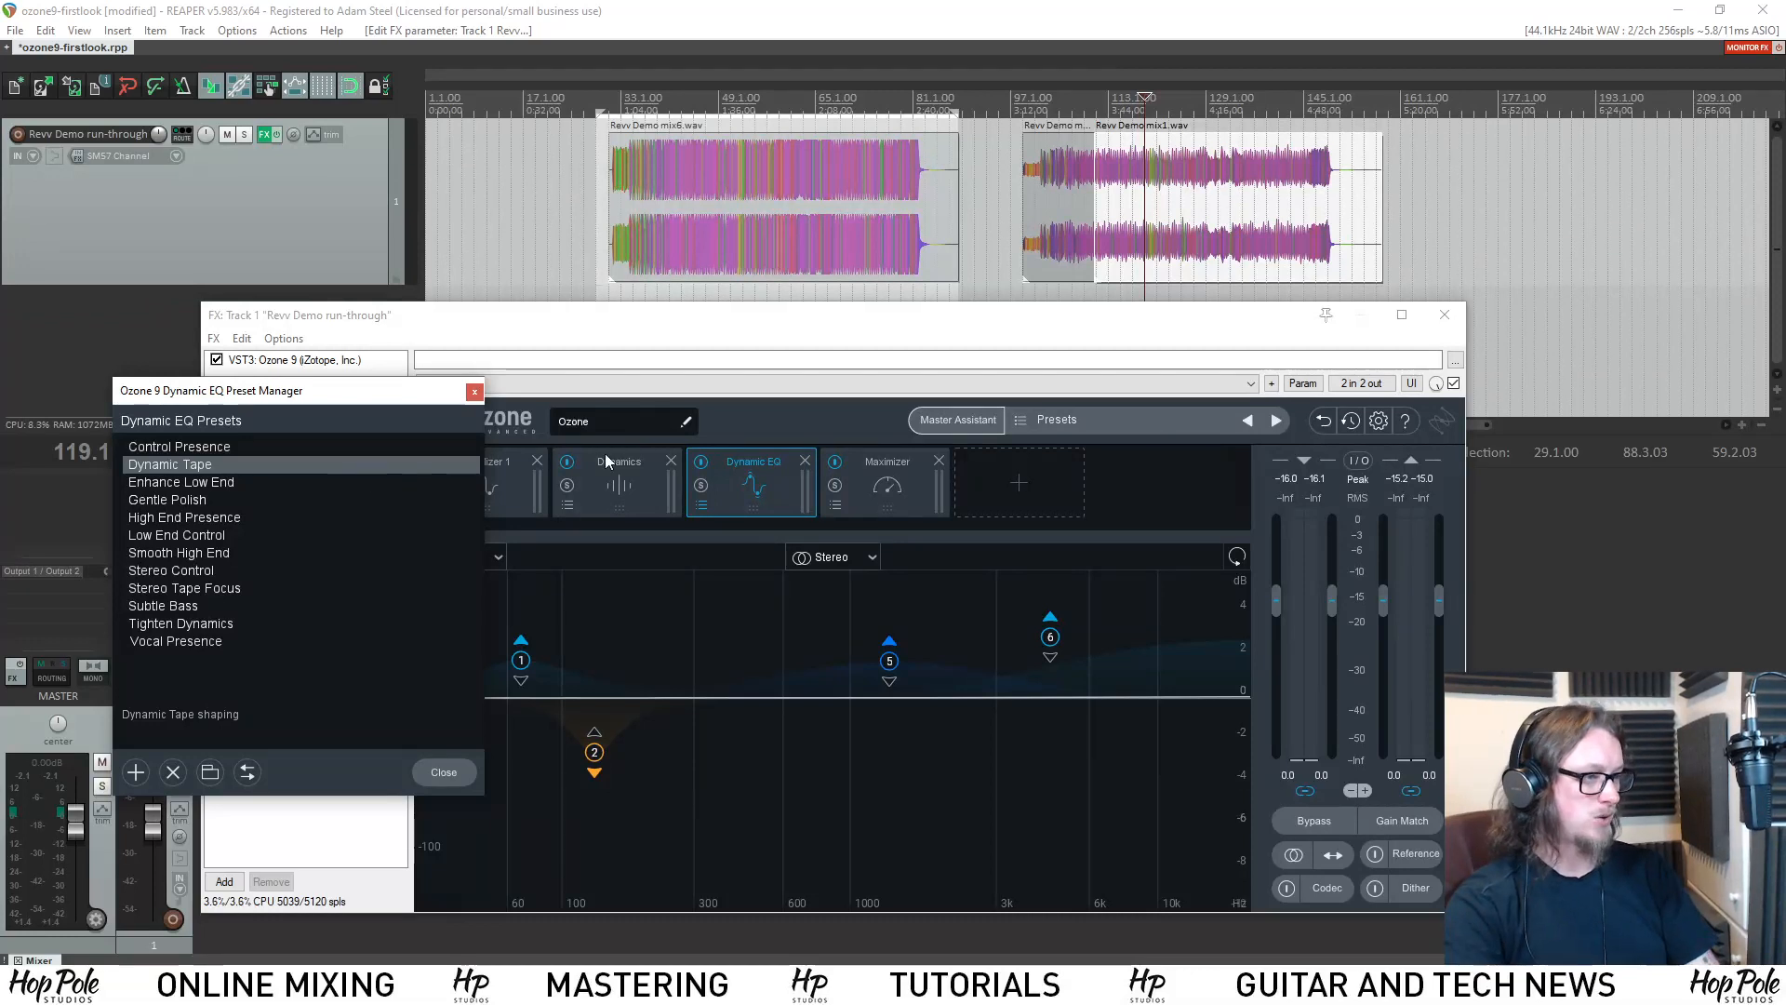
click(792, 472)
click(805, 461)
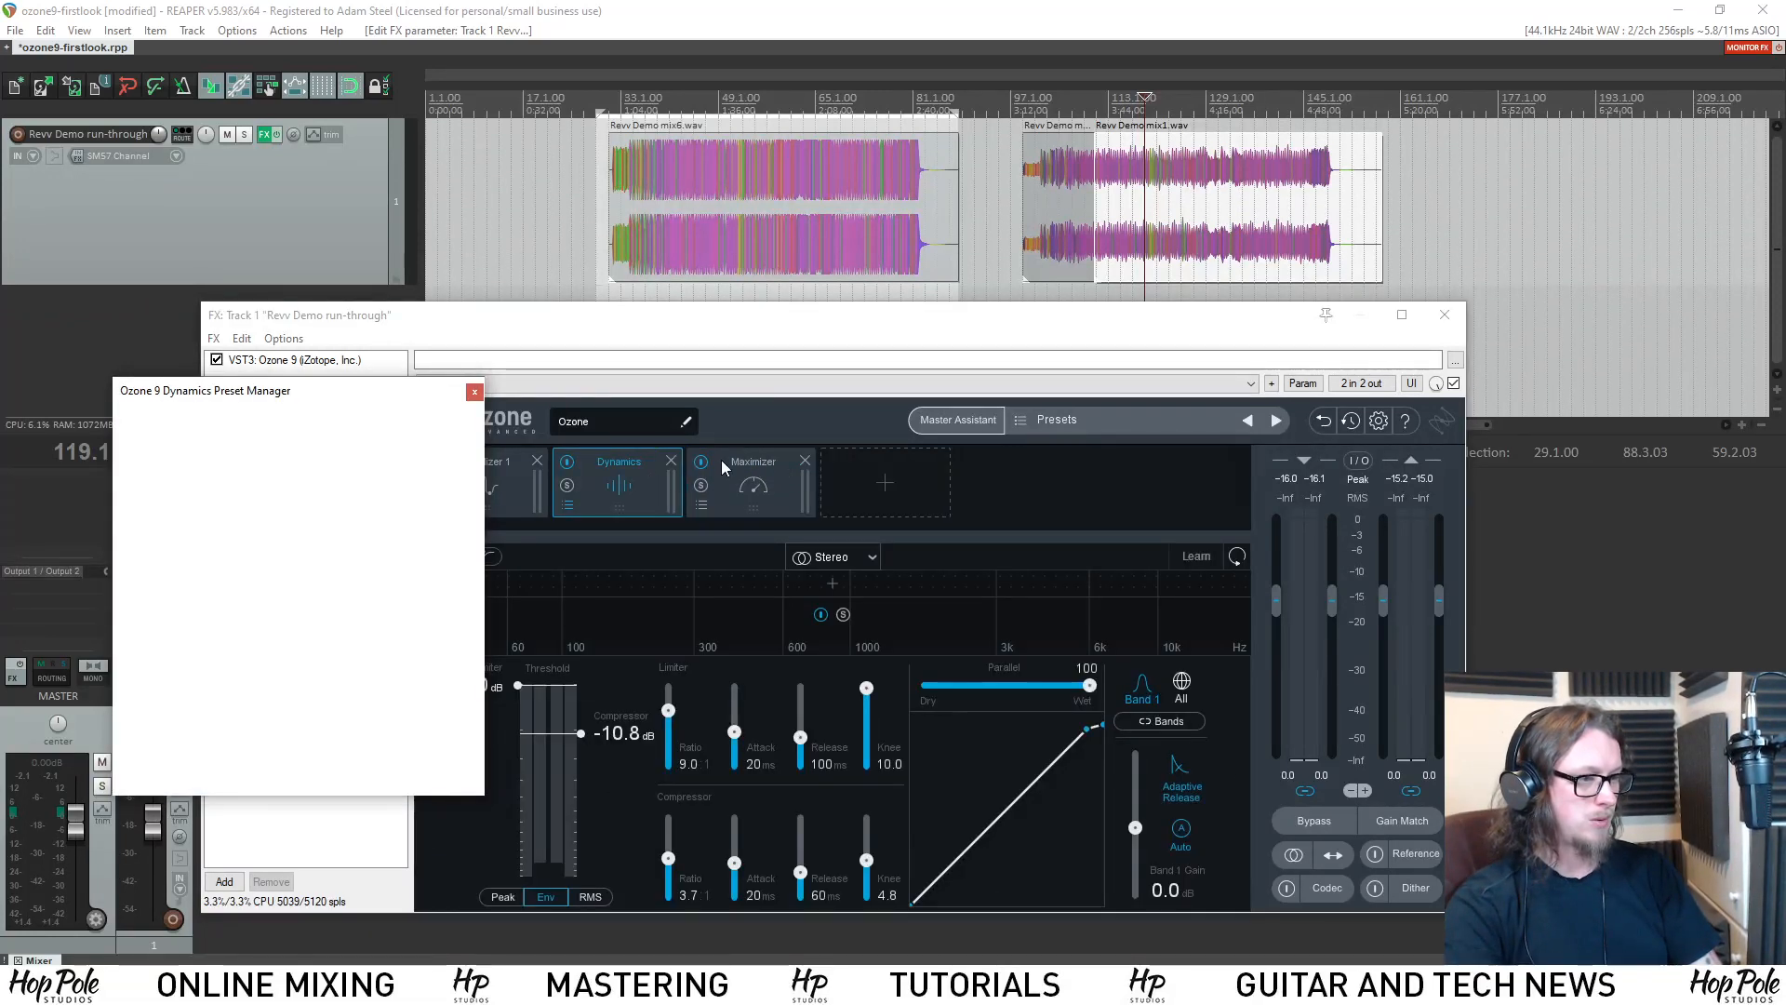
Add a Low End Focus module and place it between Dynamics and the Maximizer.
click(834, 465)
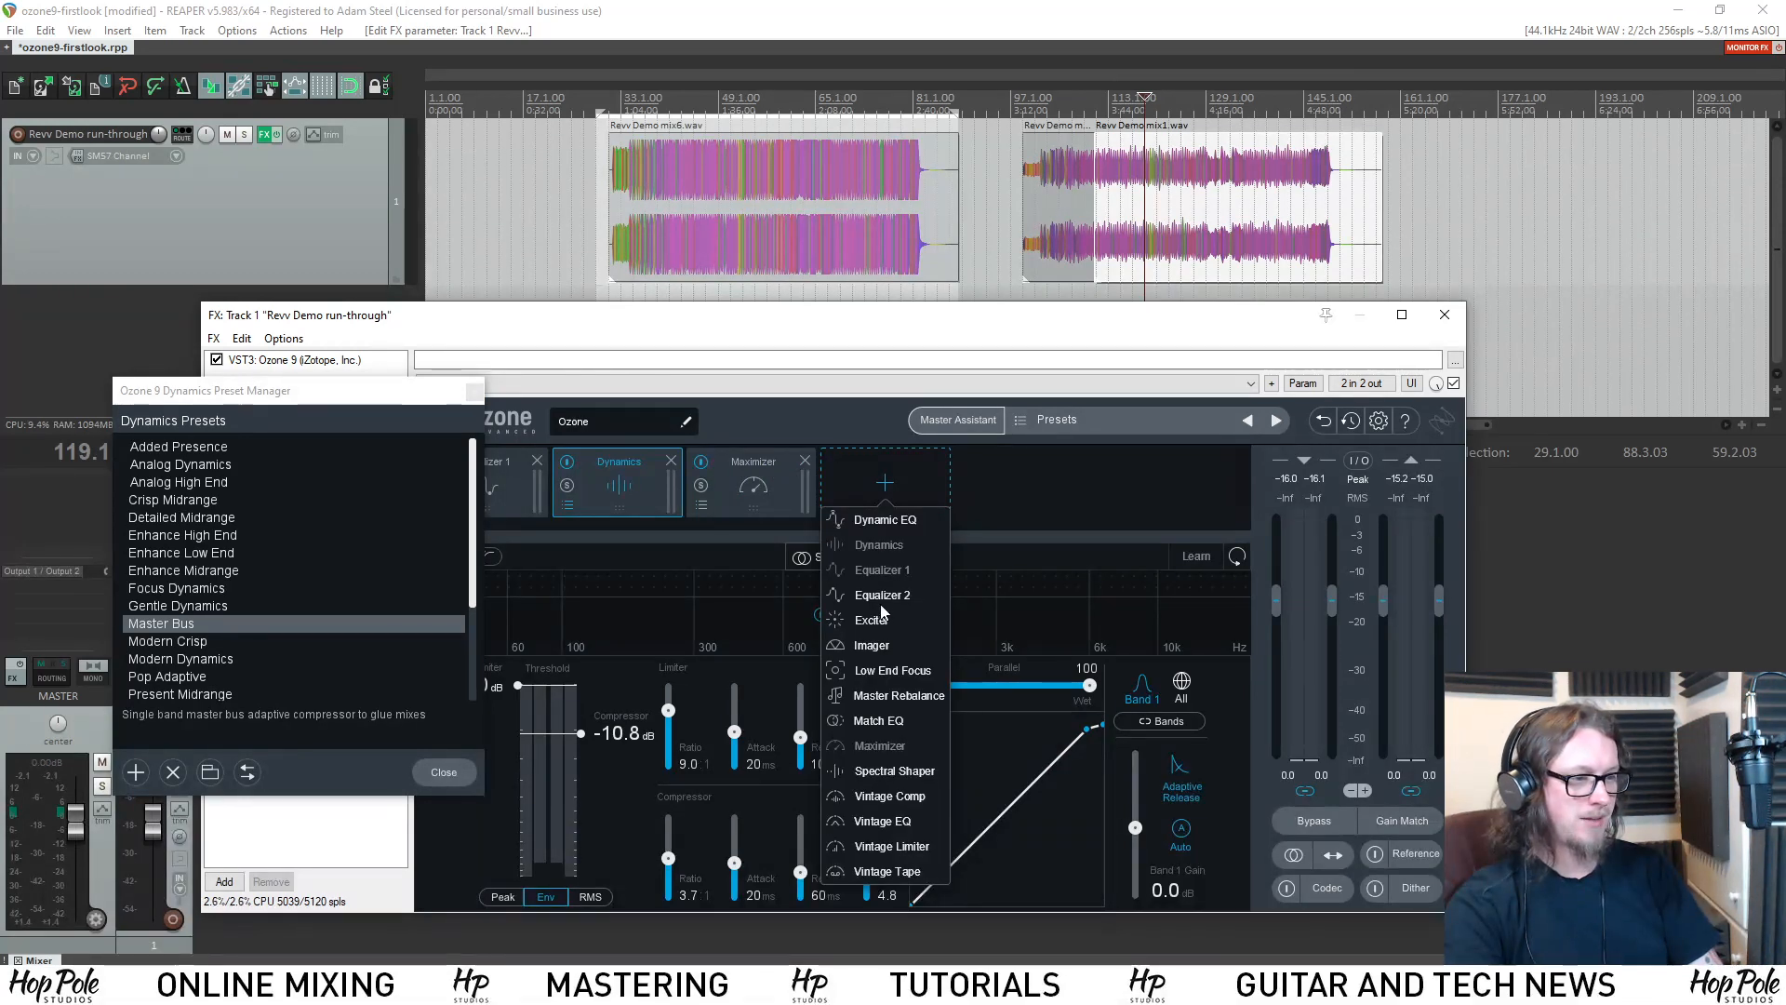
click(872, 671)
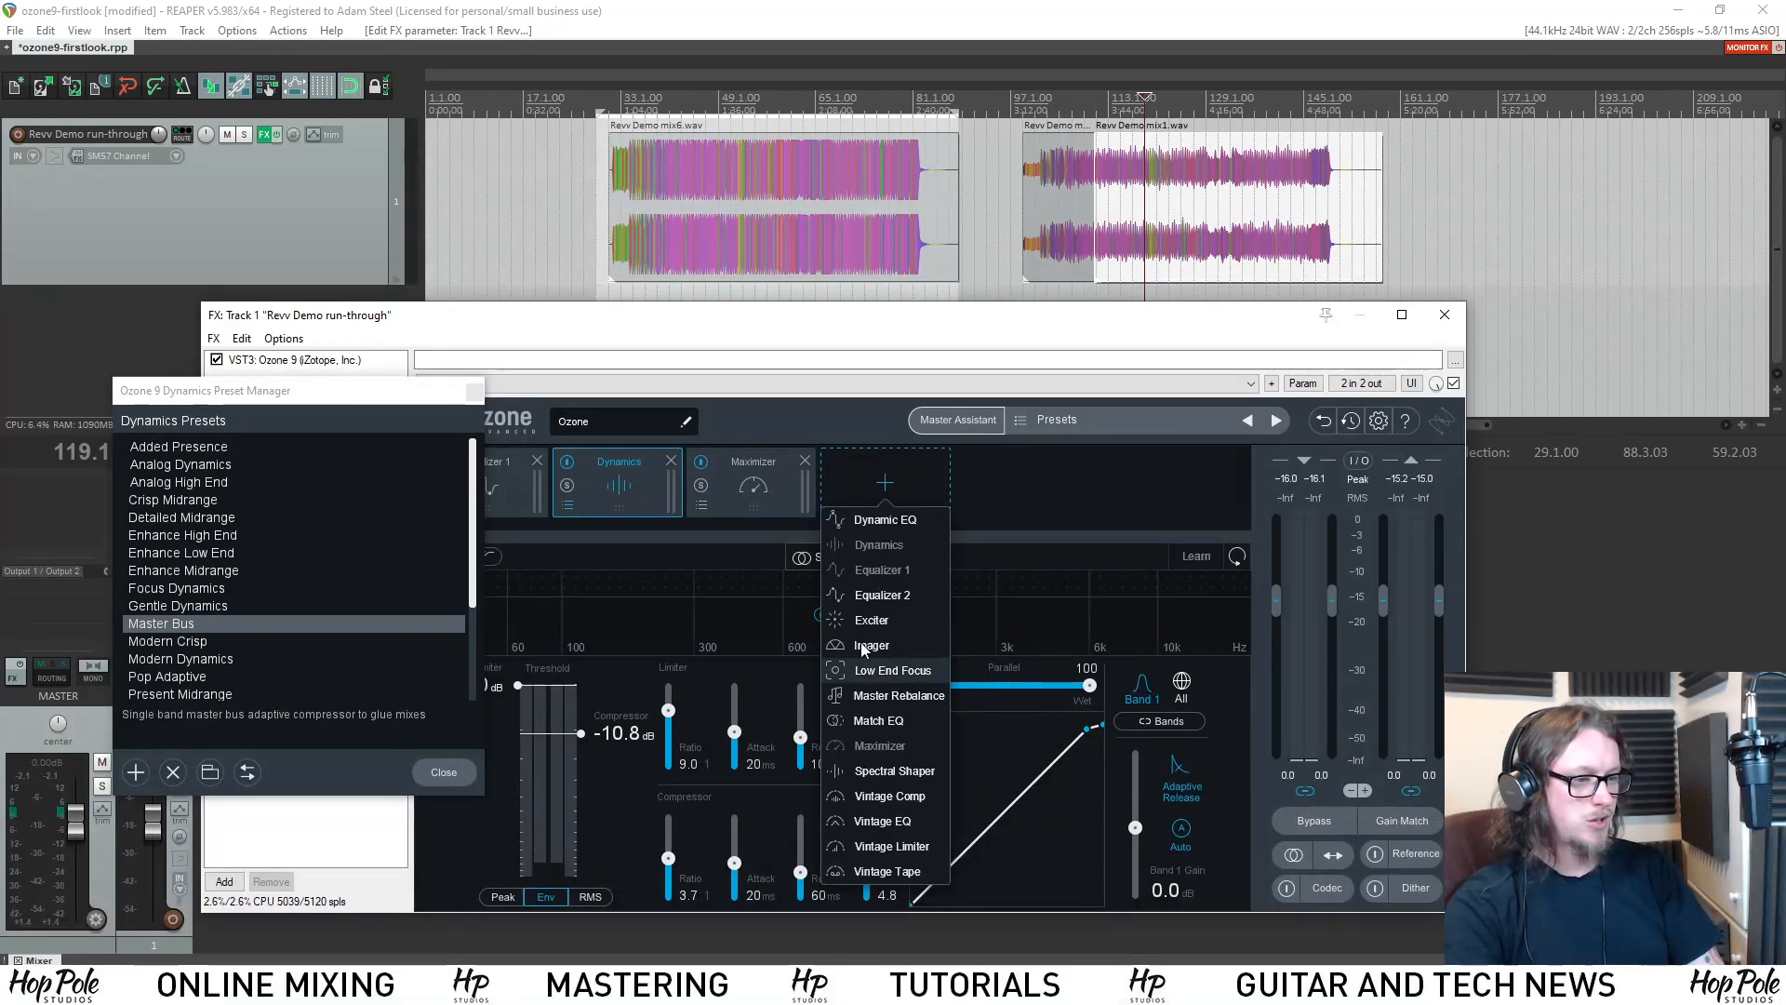
drag(828, 467, 711, 482)
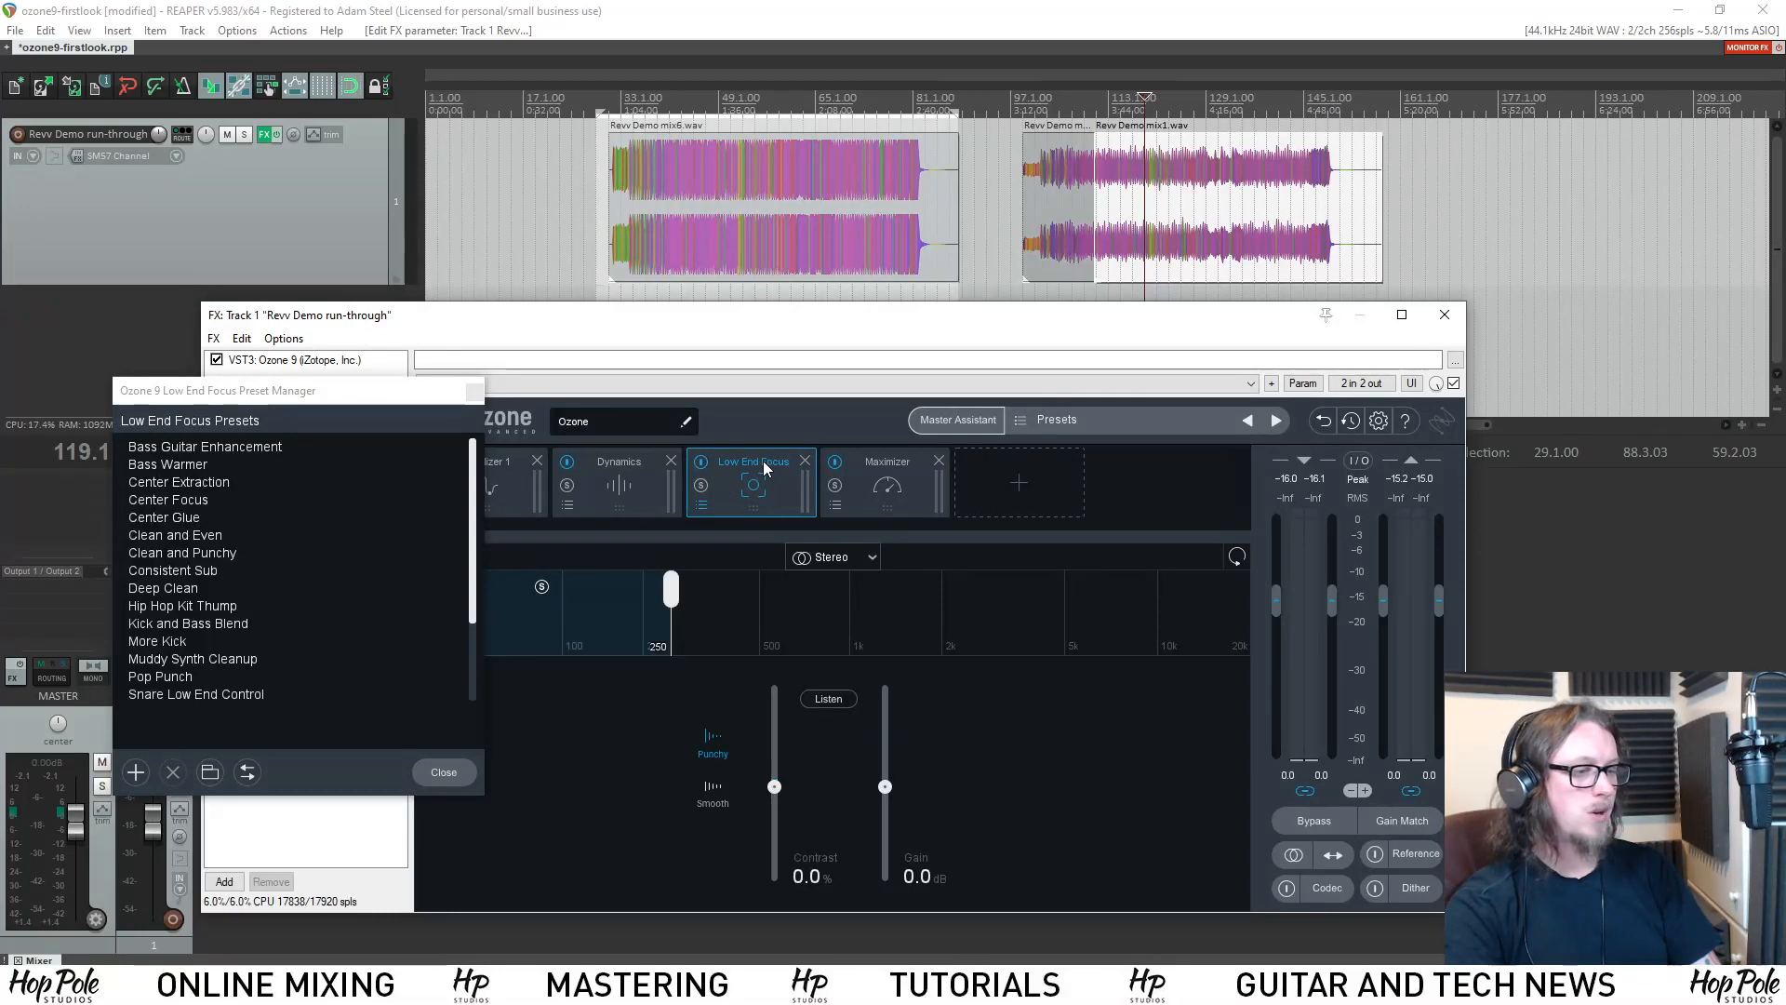
Cue playback at 104.2.00 in Revv Demo mix1.wav and close the Low End Focus preset manager.
scroll(1152, 208, up, 4)
scroll(1151, 208, up, 3)
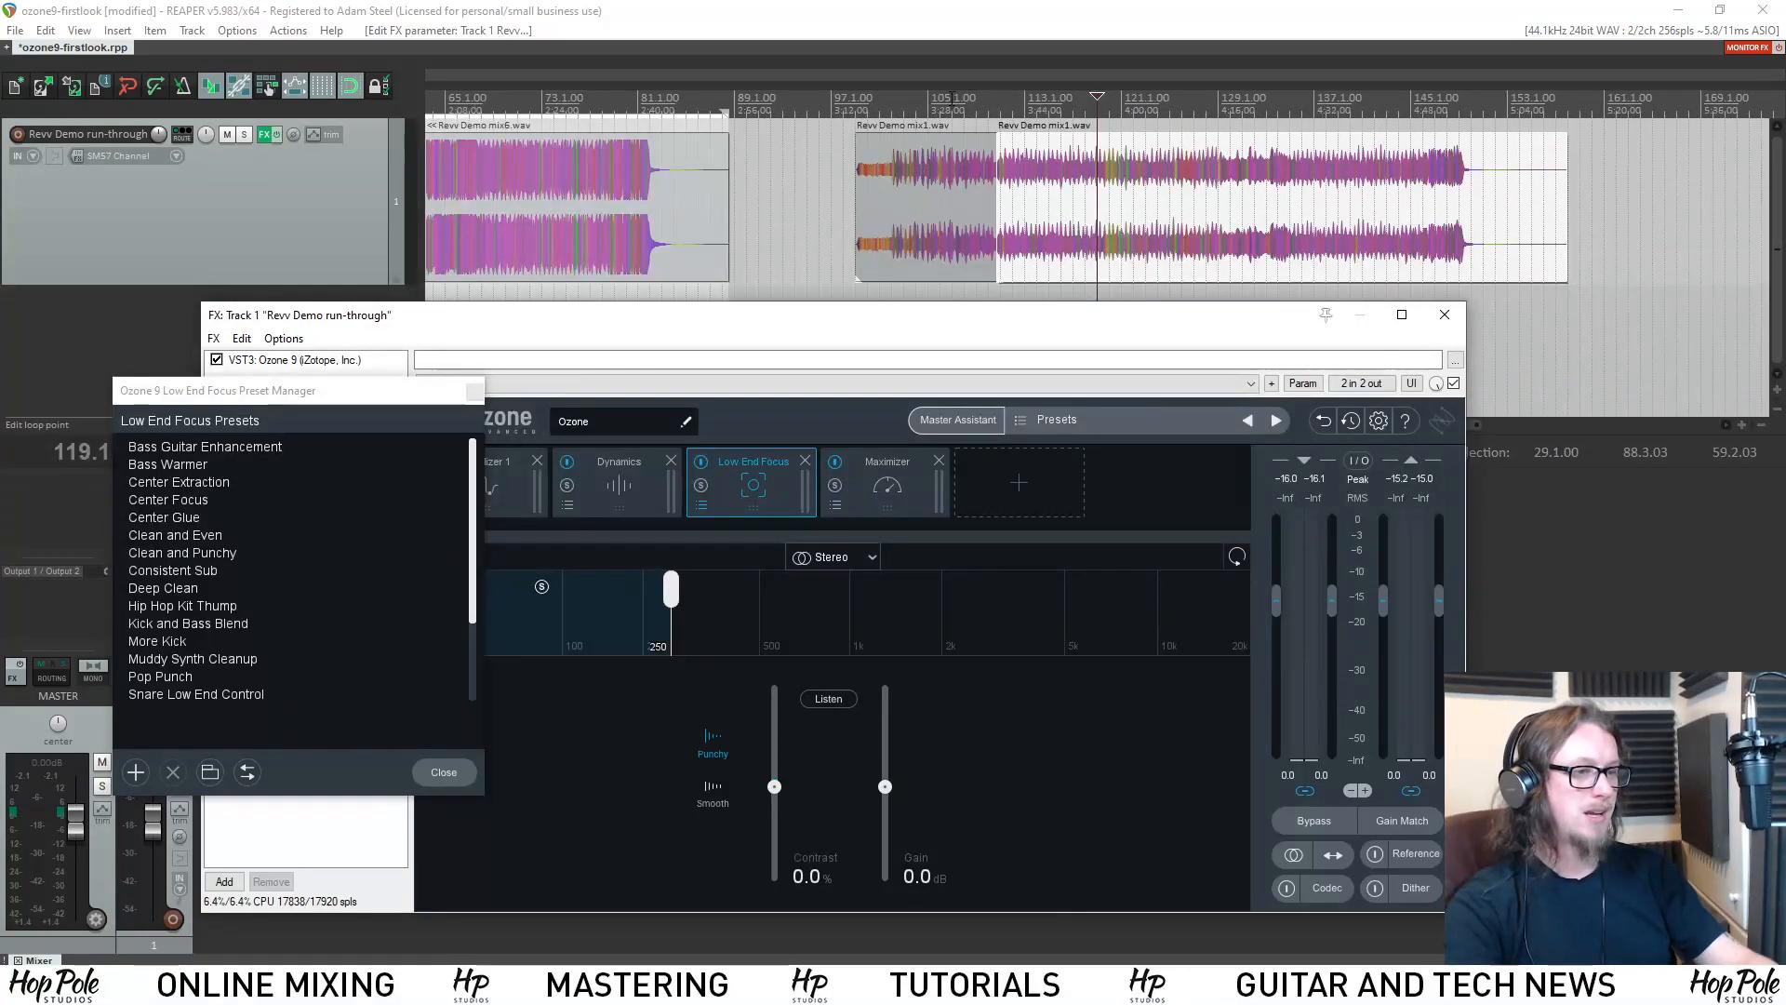
click(980, 101)
click(475, 391)
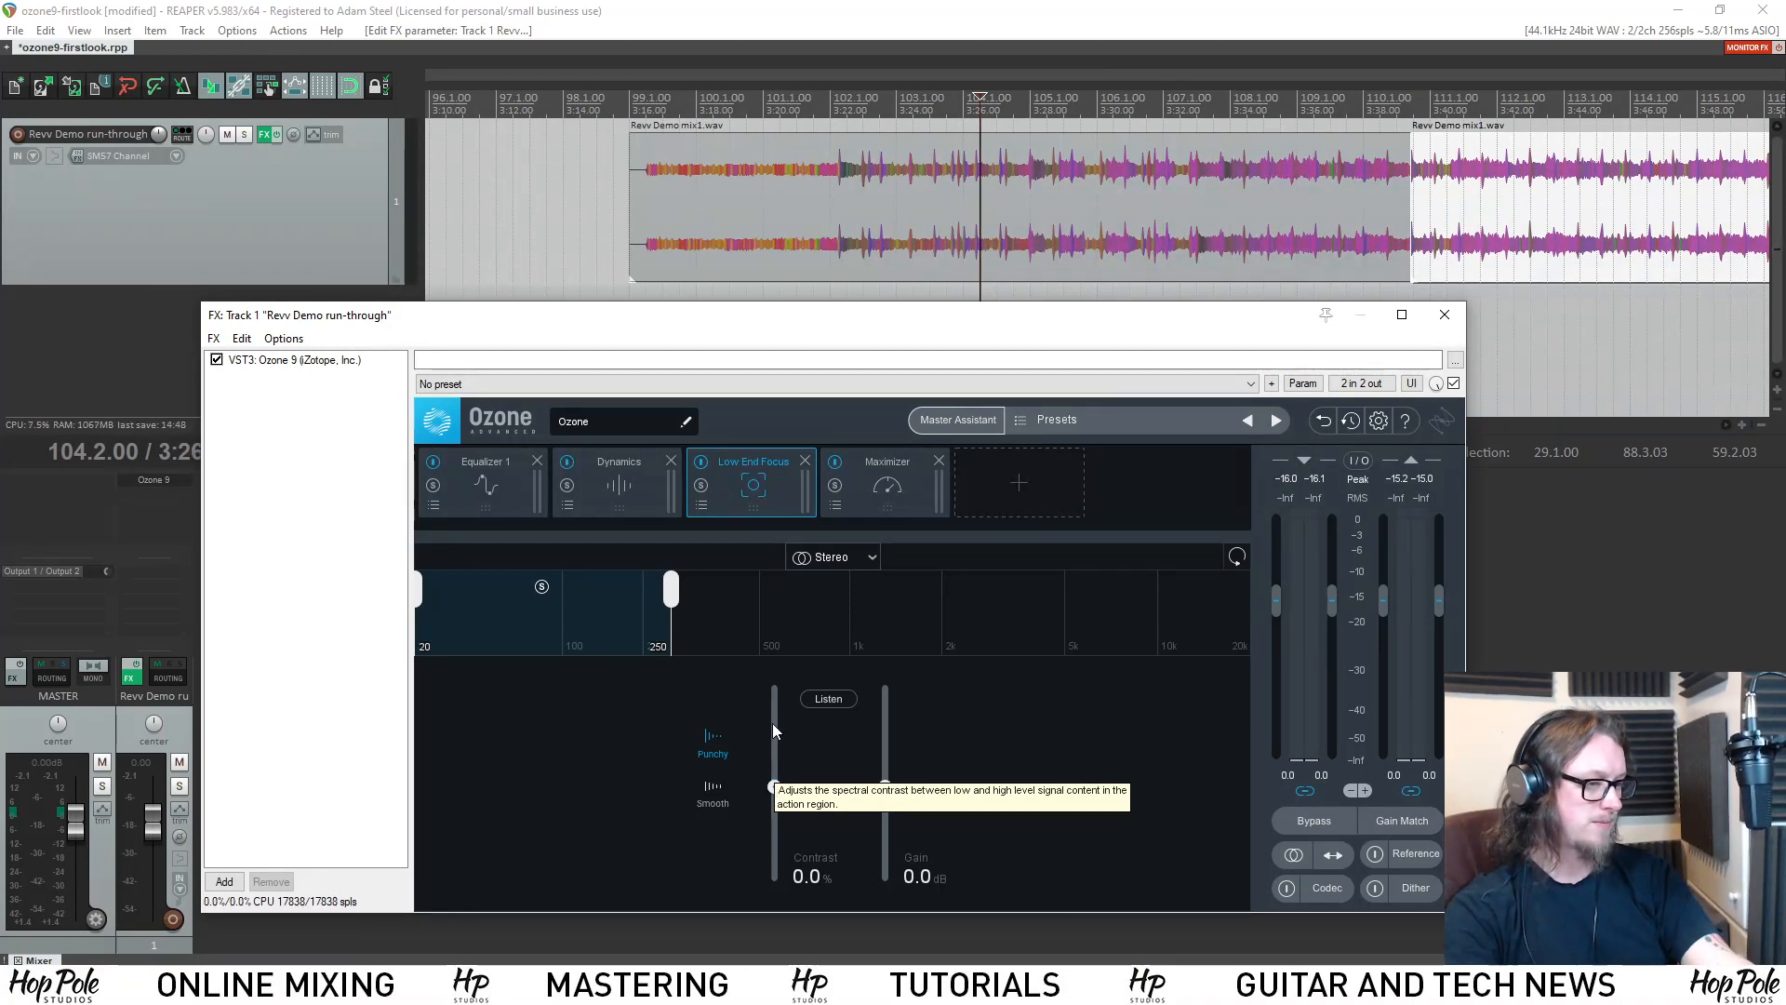
Play the mix while trying Low End Focus Contrast at 87.5% and at -72.1% in Punchy mode, and stop playback.
key(space)
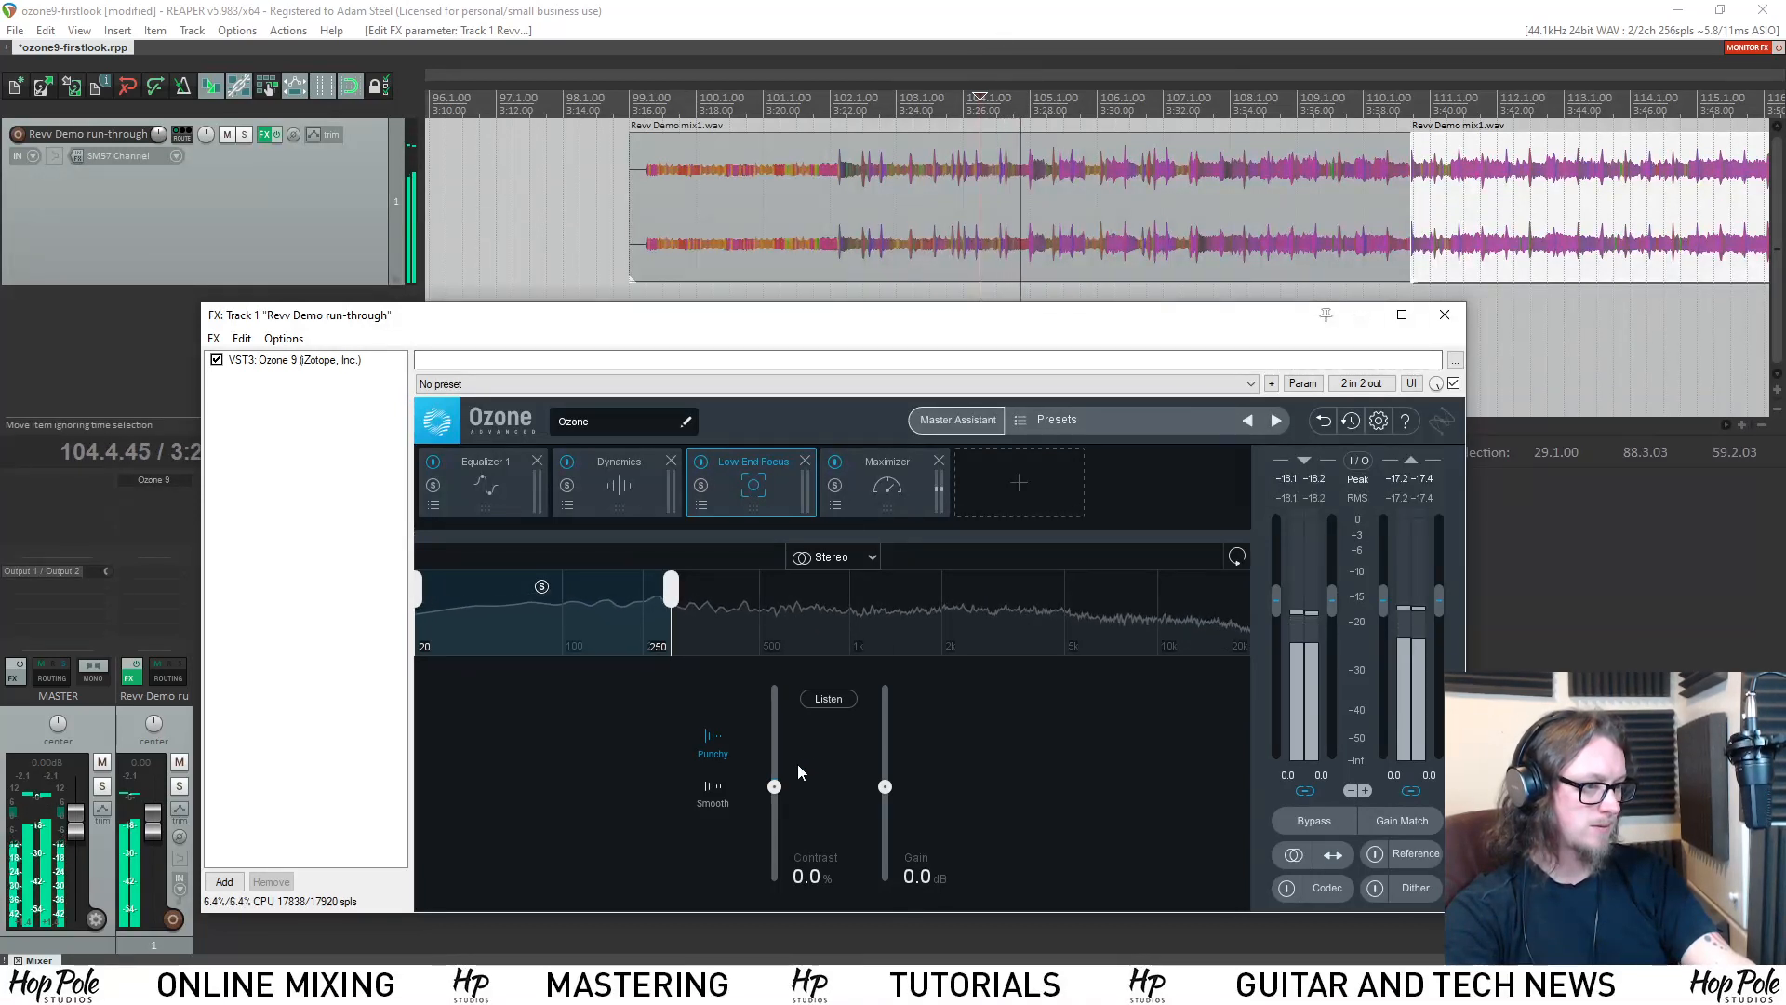
drag(777, 792, 776, 710)
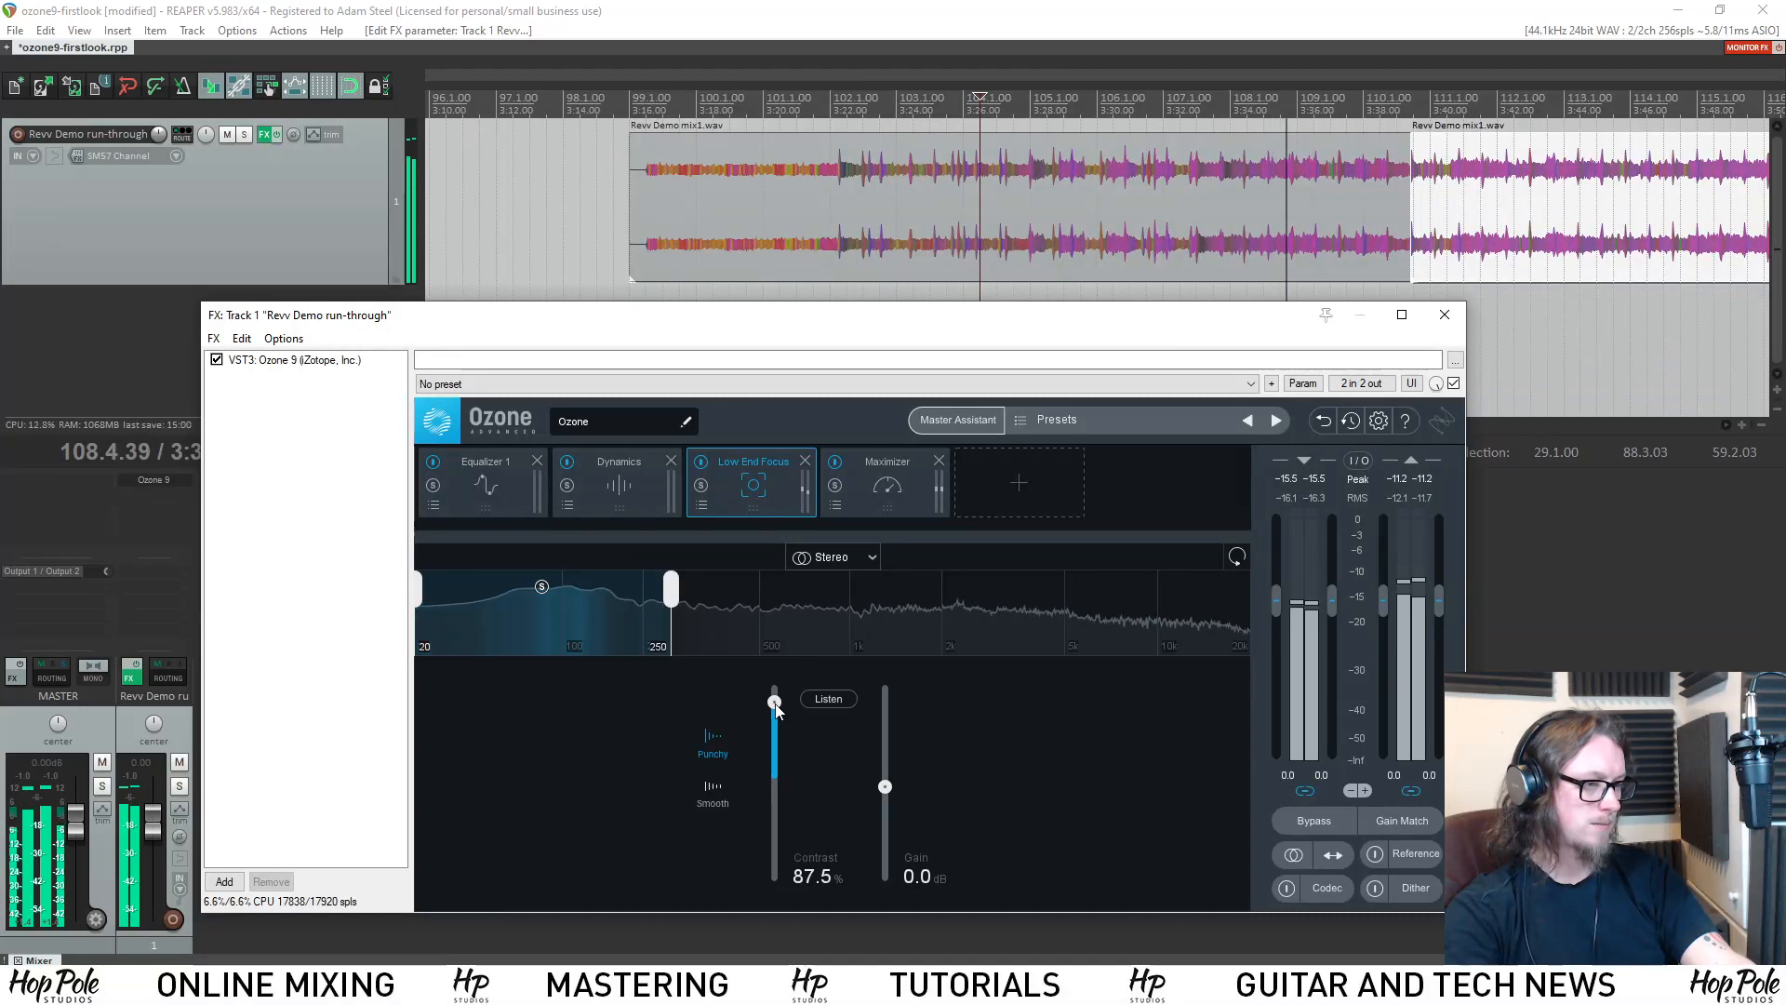
drag(774, 702, 774, 870)
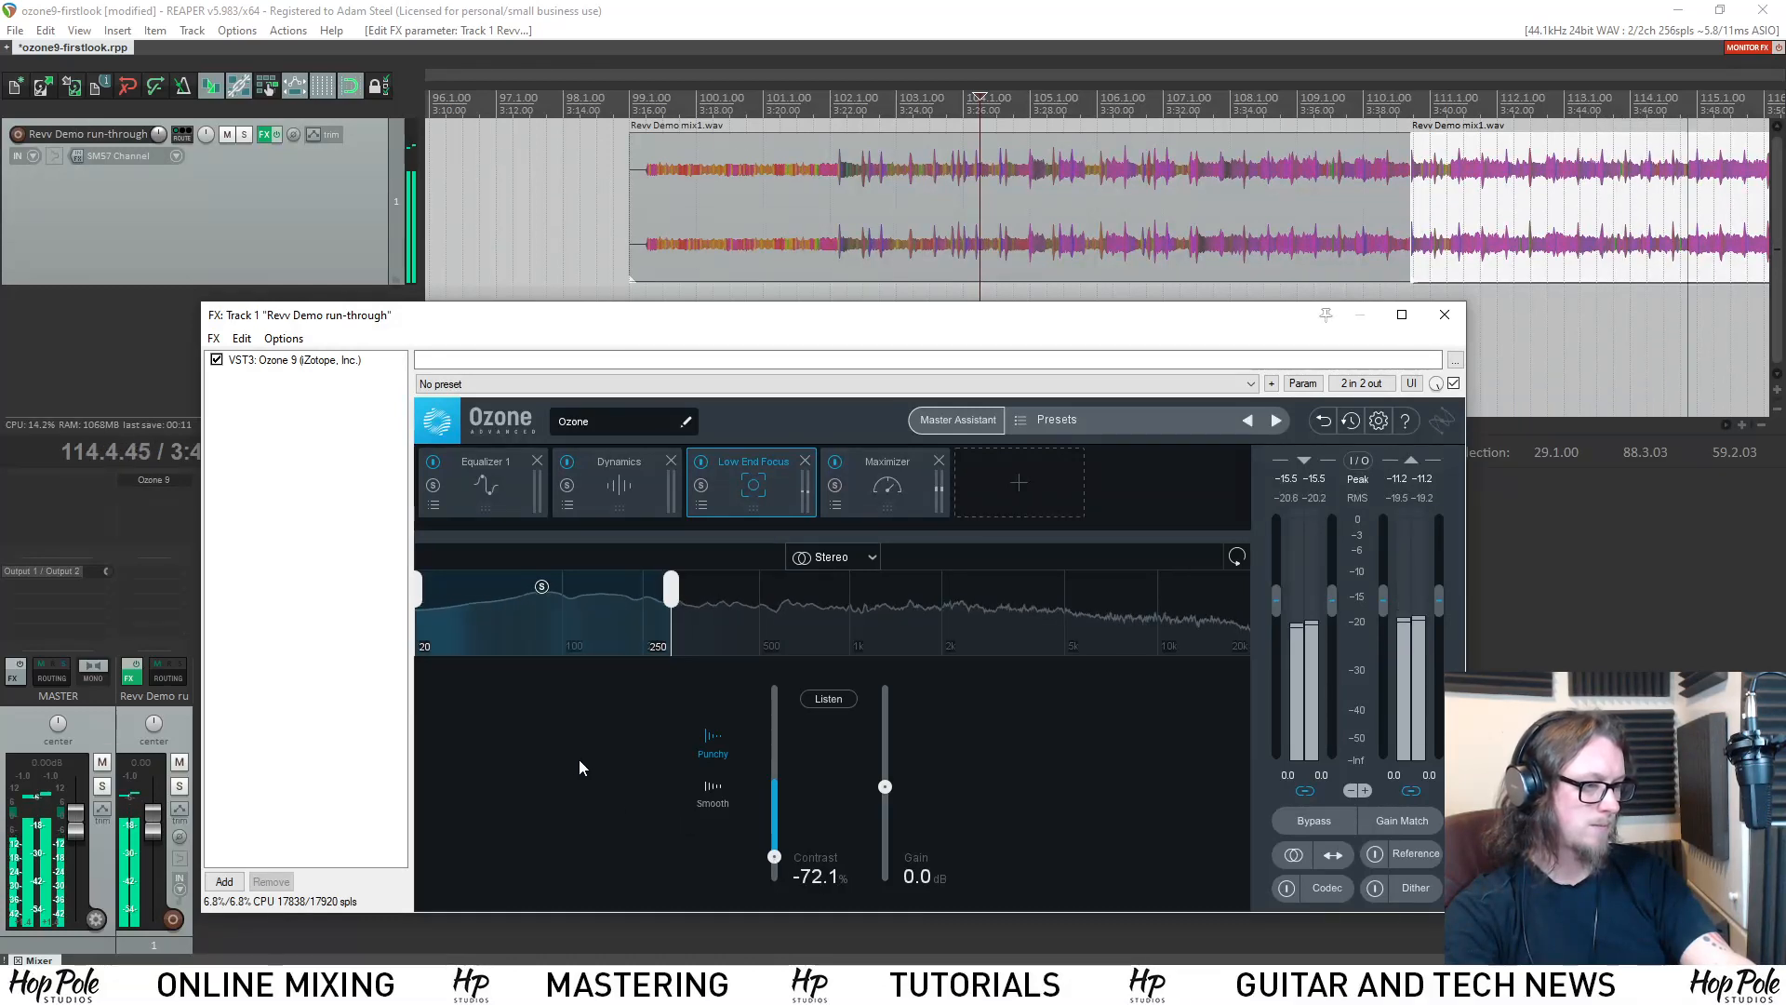
scroll(1348, 187, down, 3)
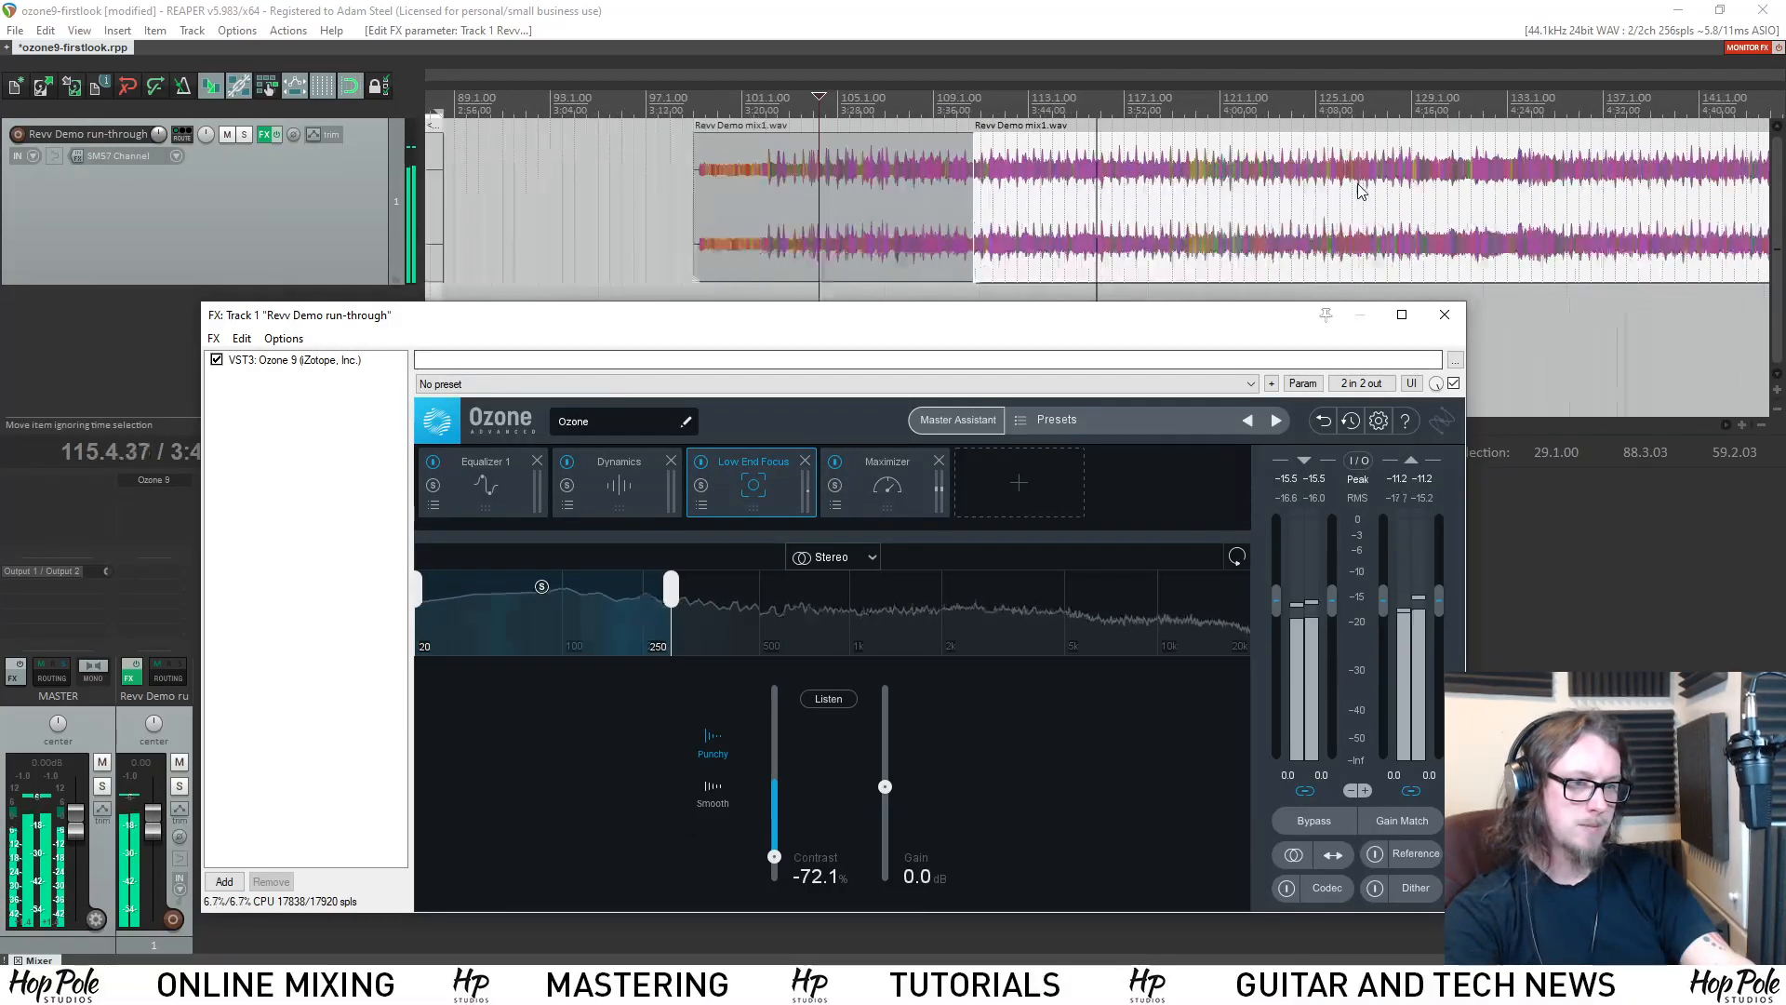
key(space)
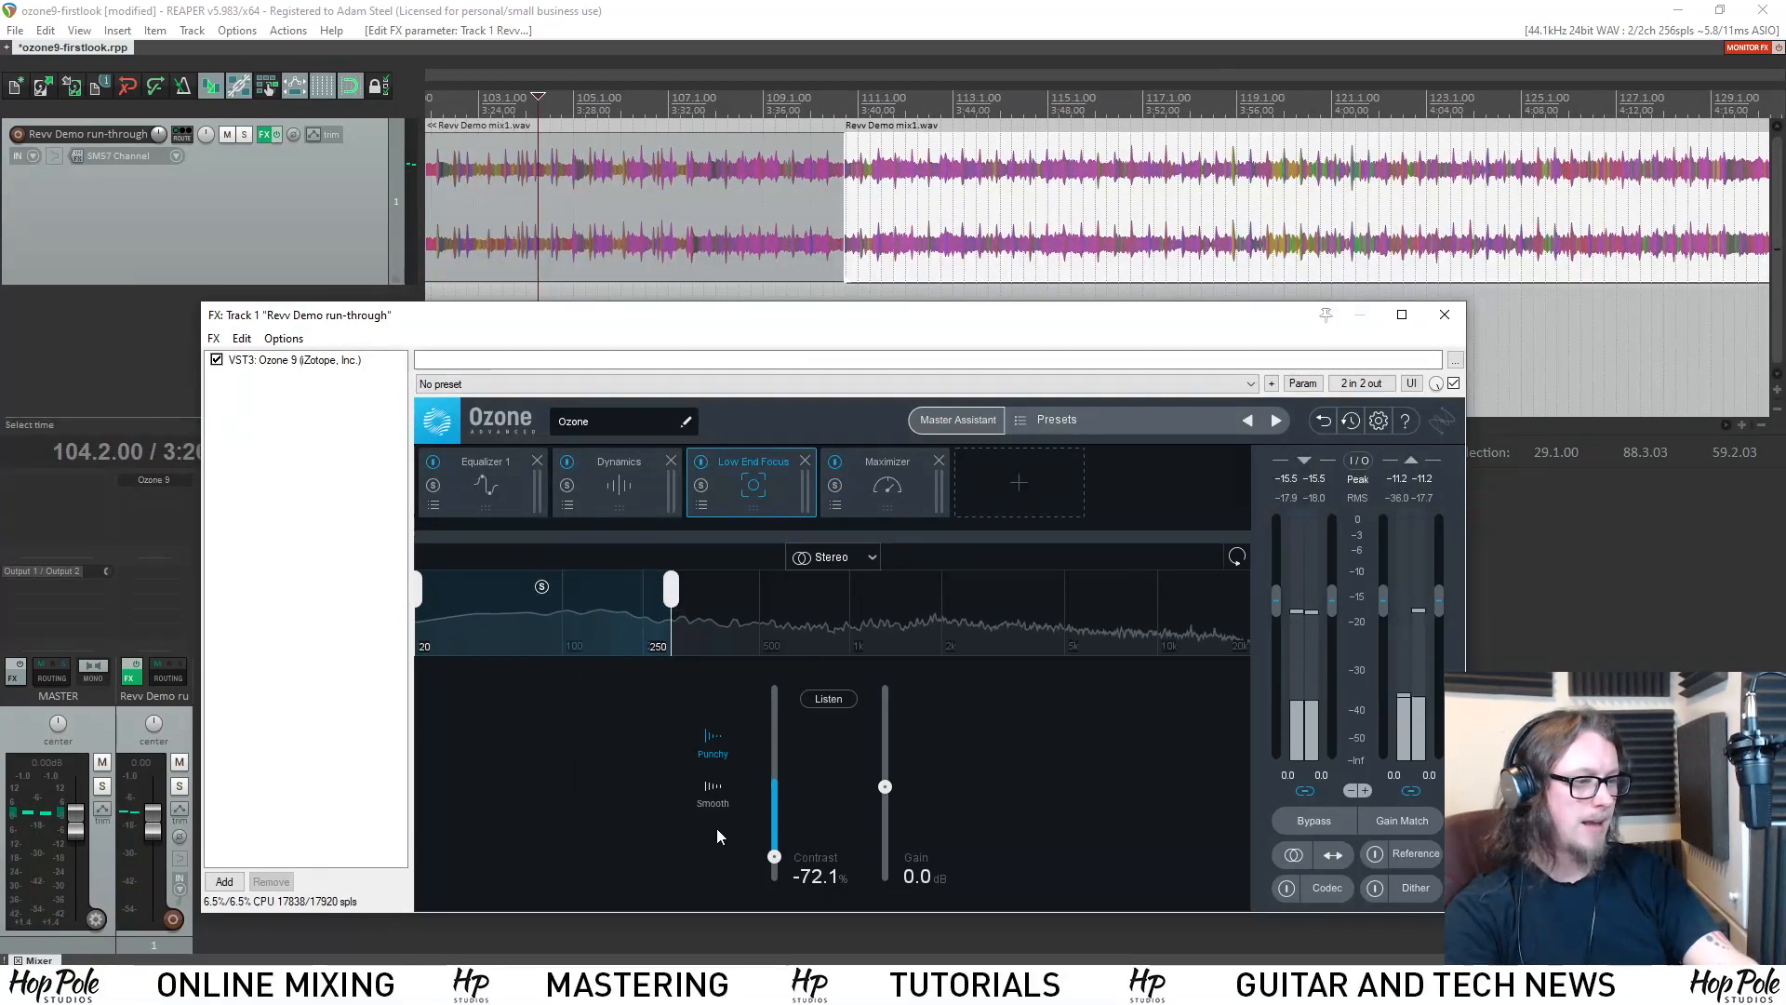
Reset the Low End Focus Contrast to 0%, lower it to -48.1% and audition the setting in a short playback.
alt+click(776, 858)
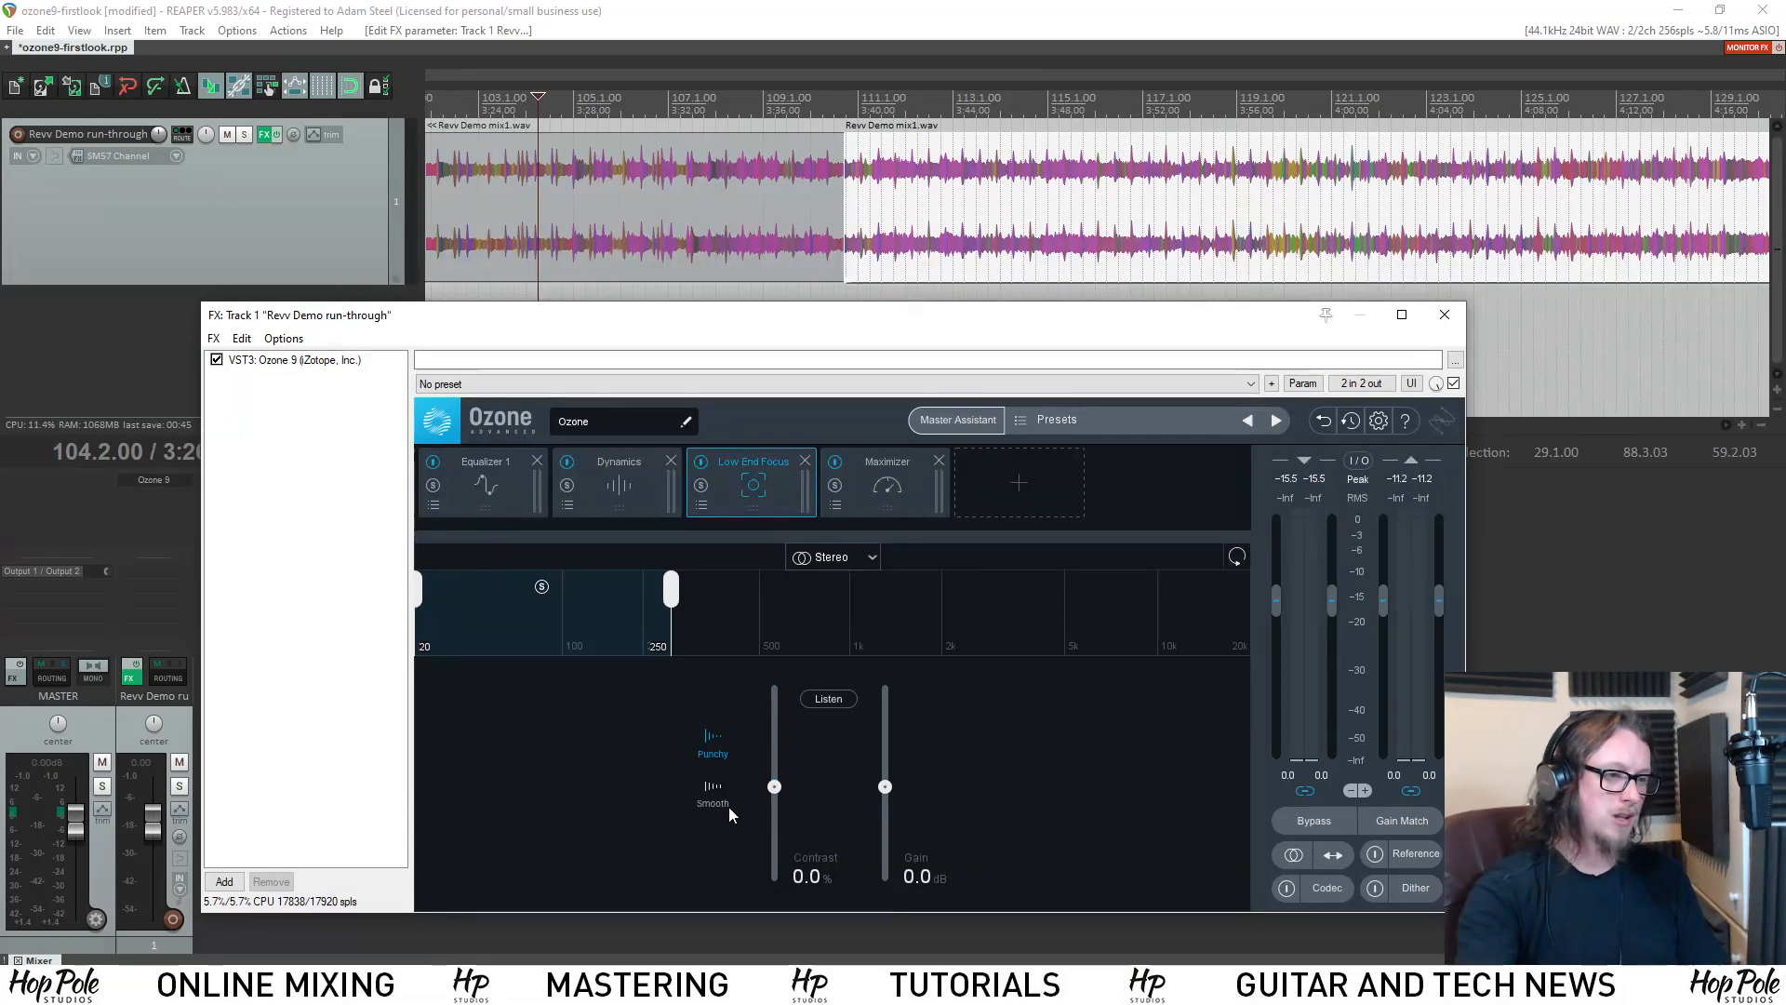
drag(776, 790, 779, 805)
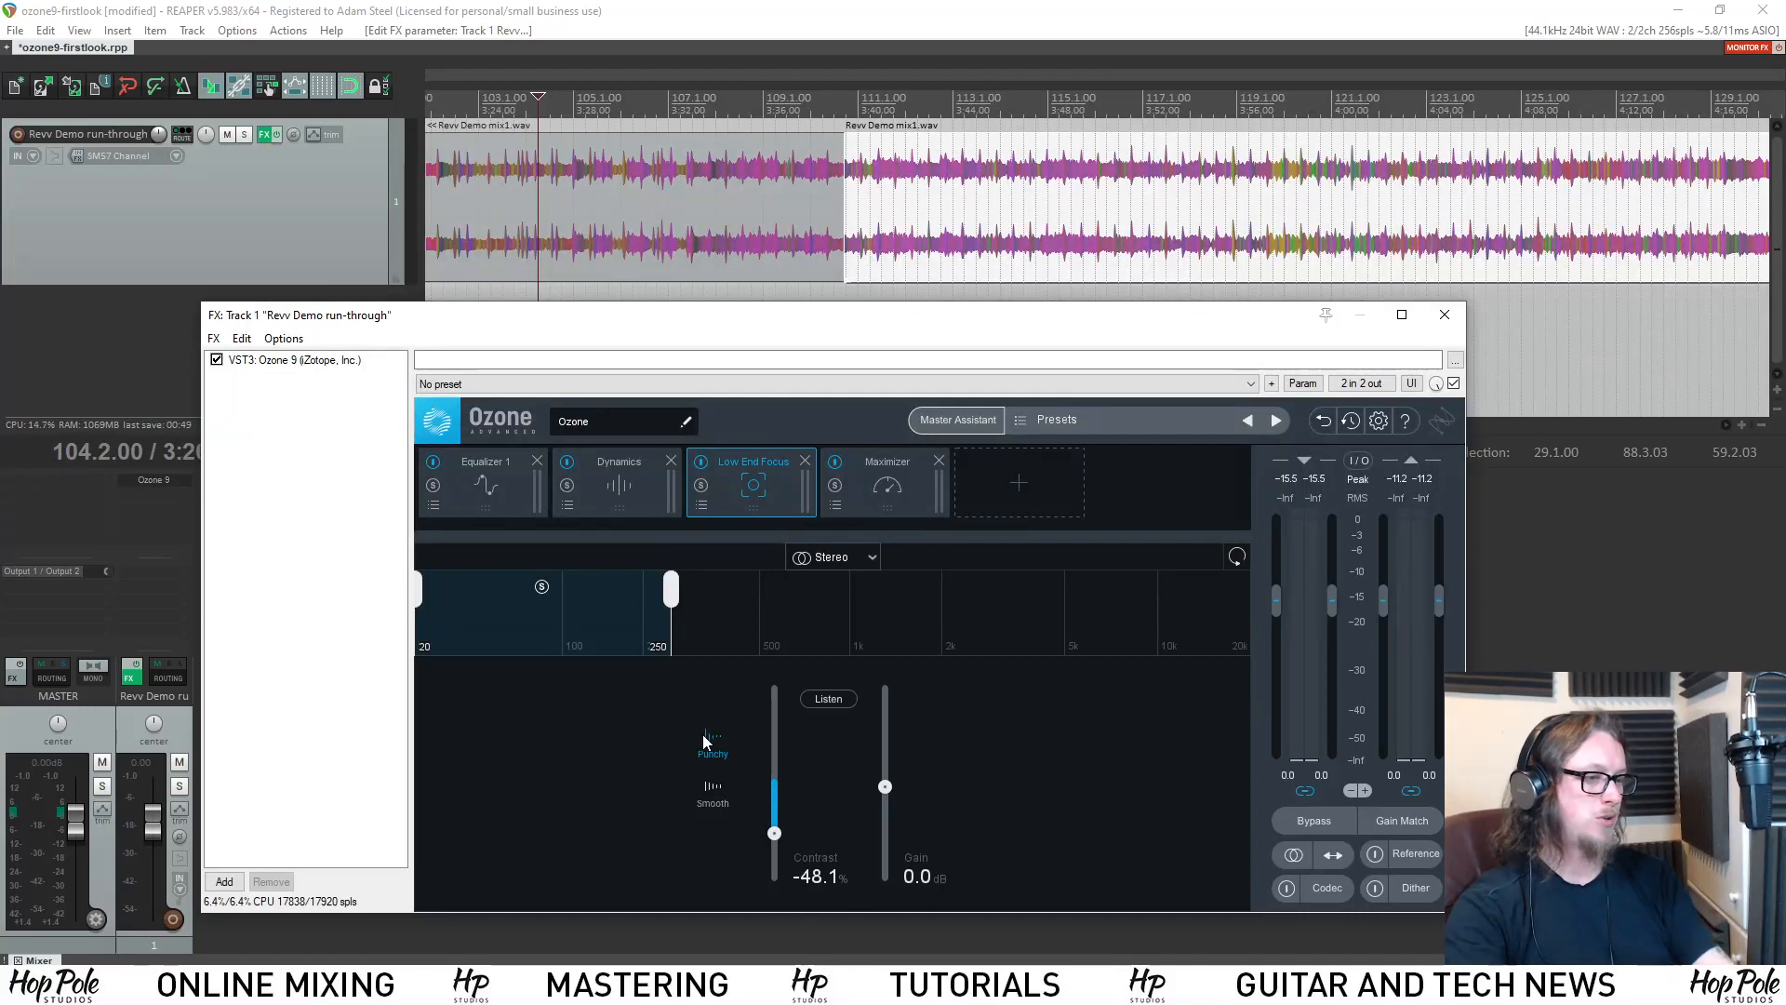
key(space)
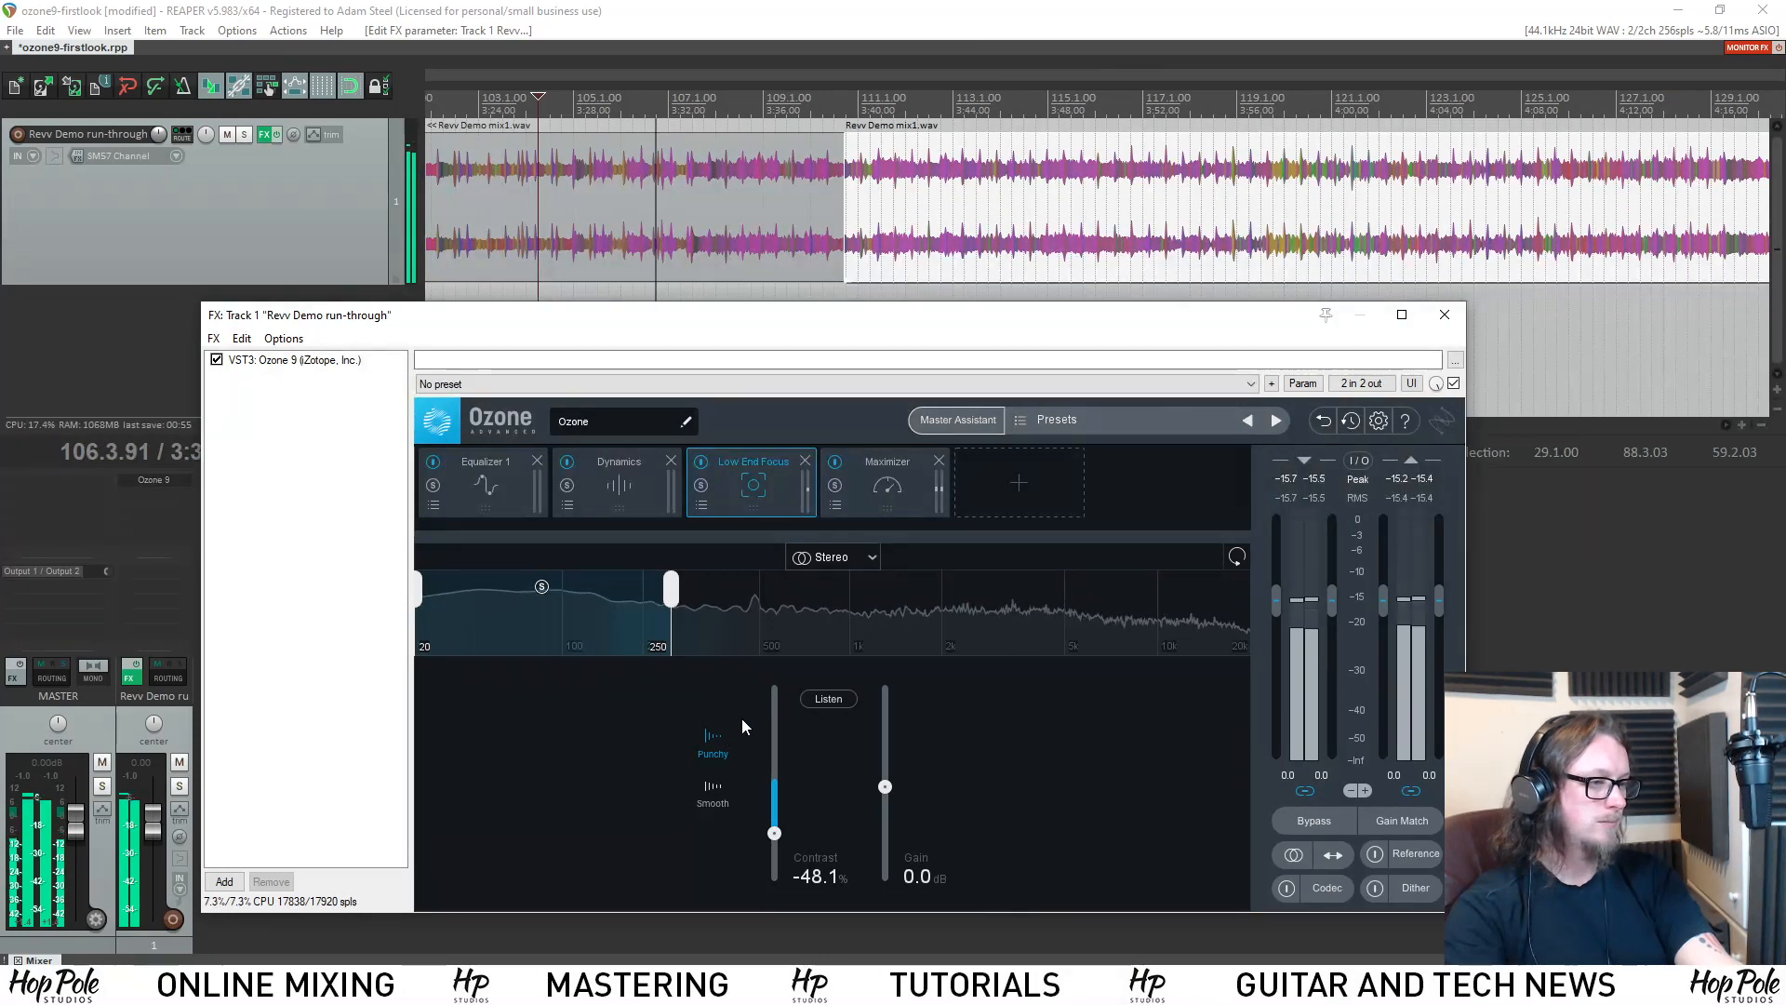
key(space)
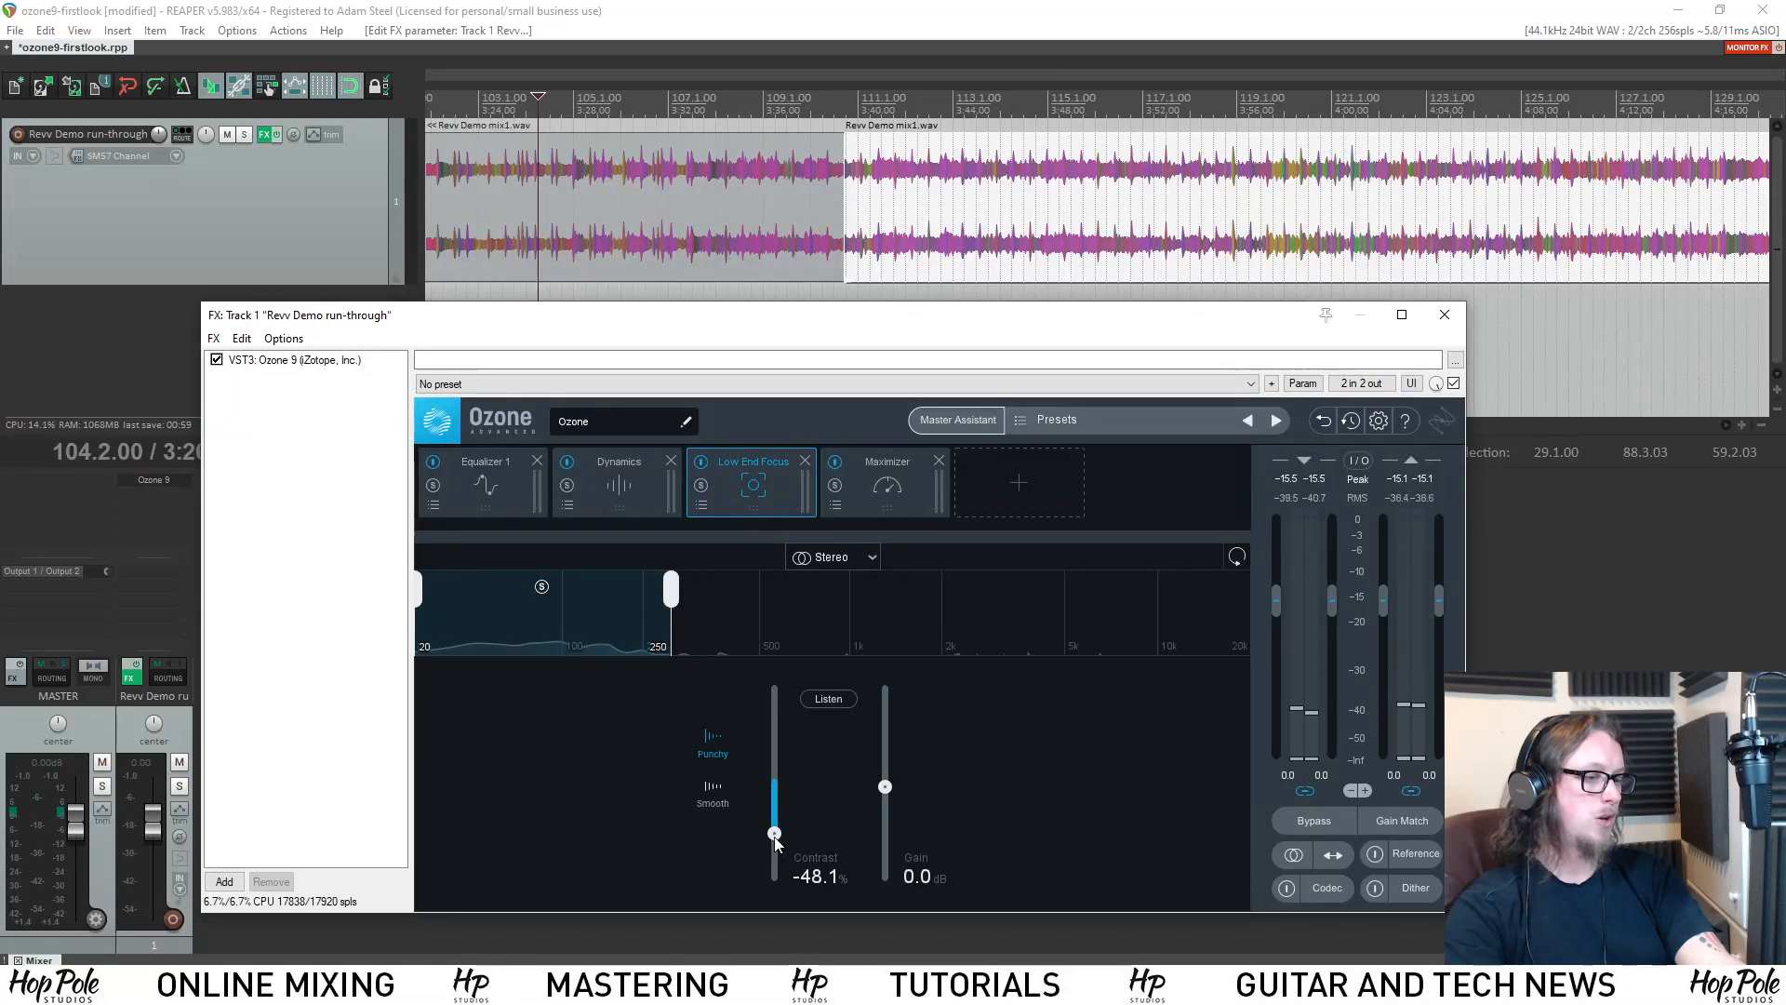
Raise the Low End Focus Contrast to 62.5% and audition it in Punchy mode in a short playback.
drag(772, 834, 790, 731)
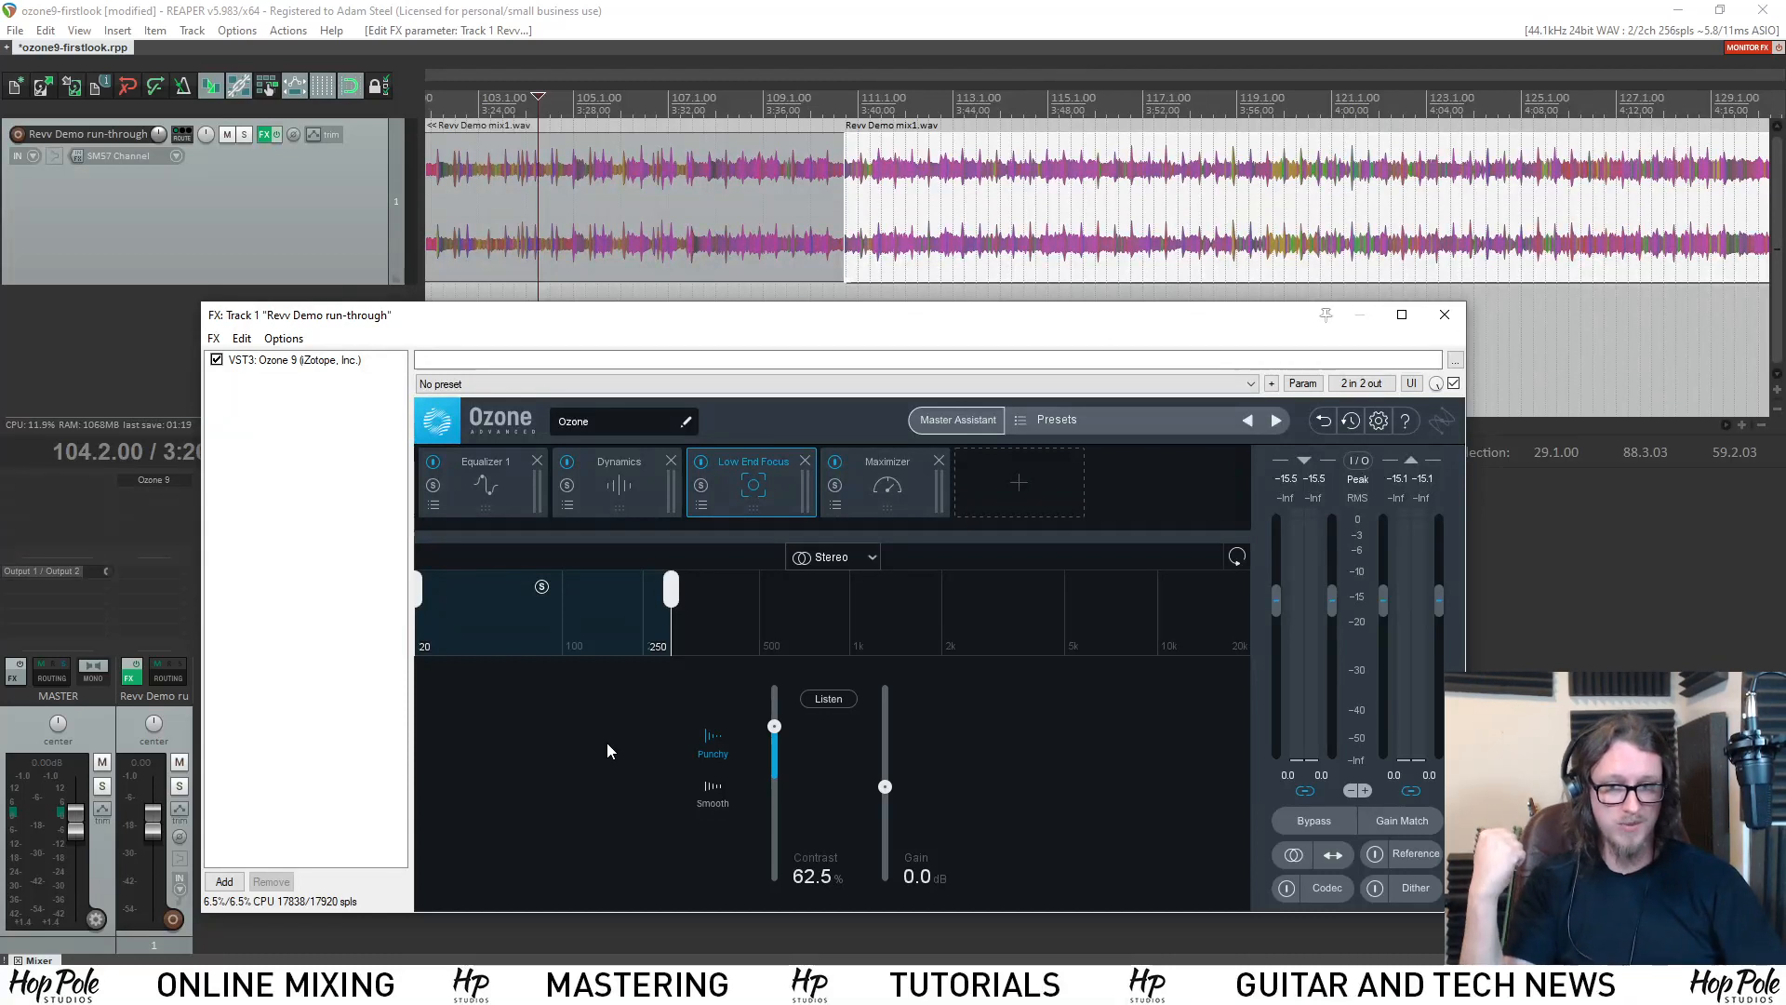
key(space)
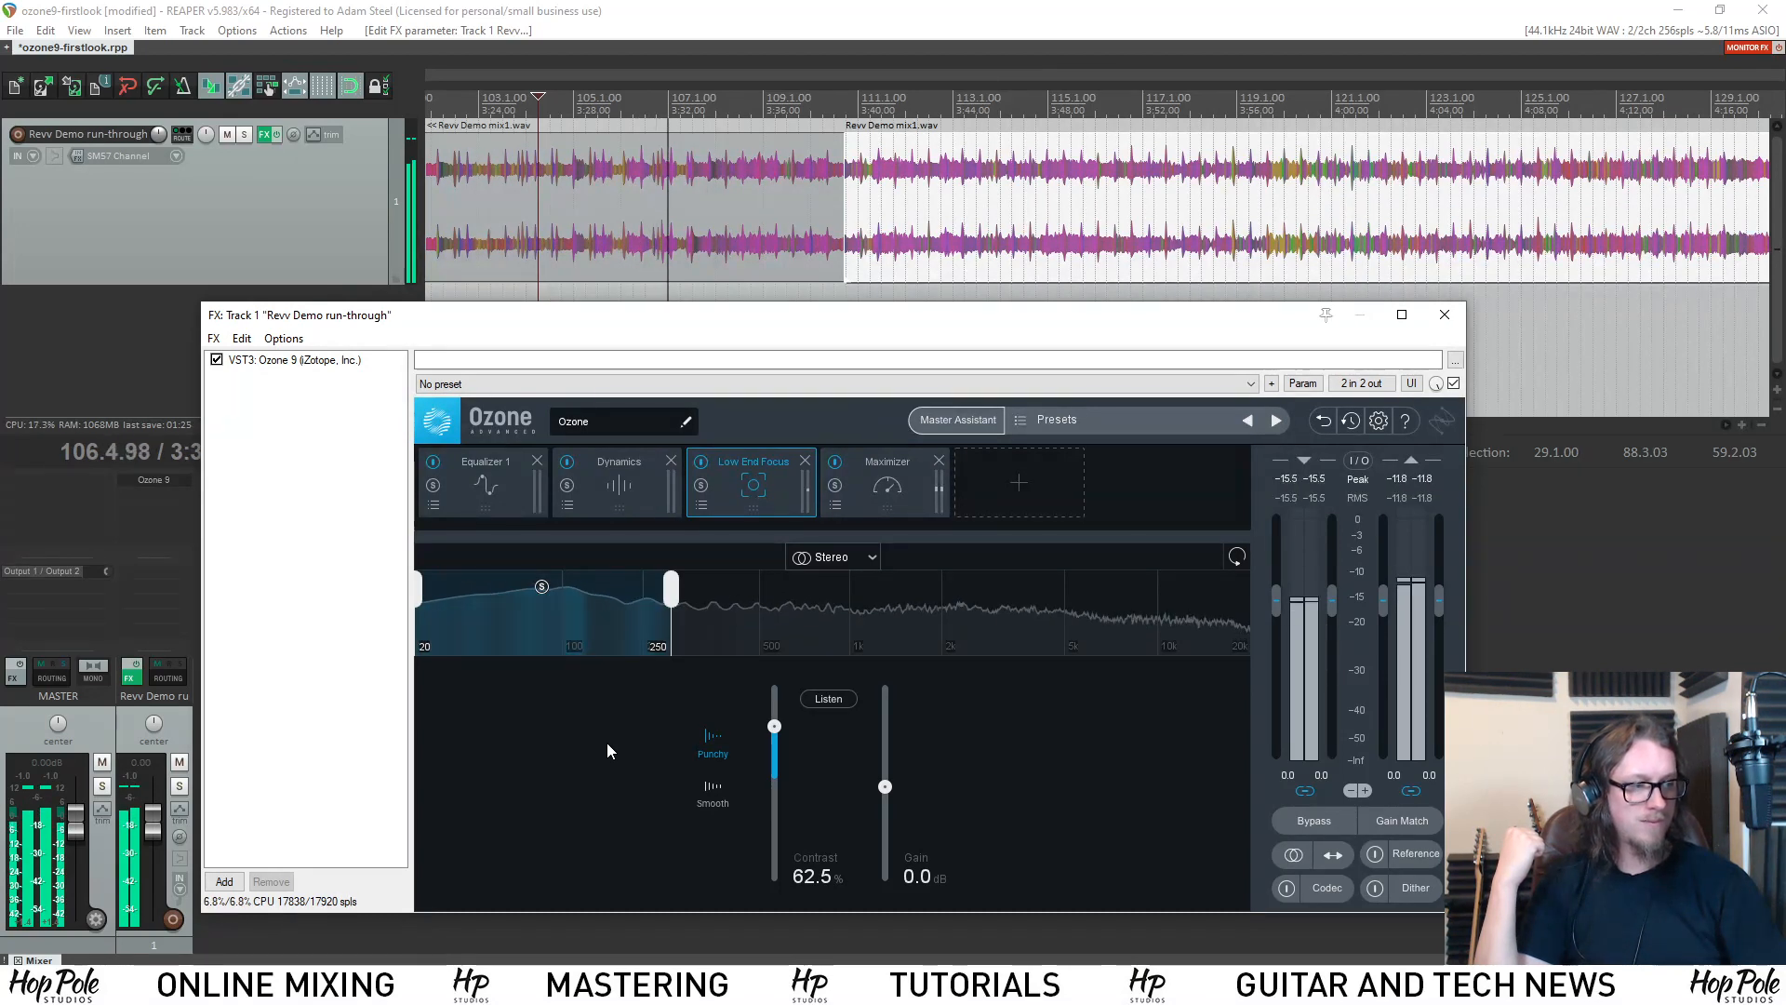
key(space)
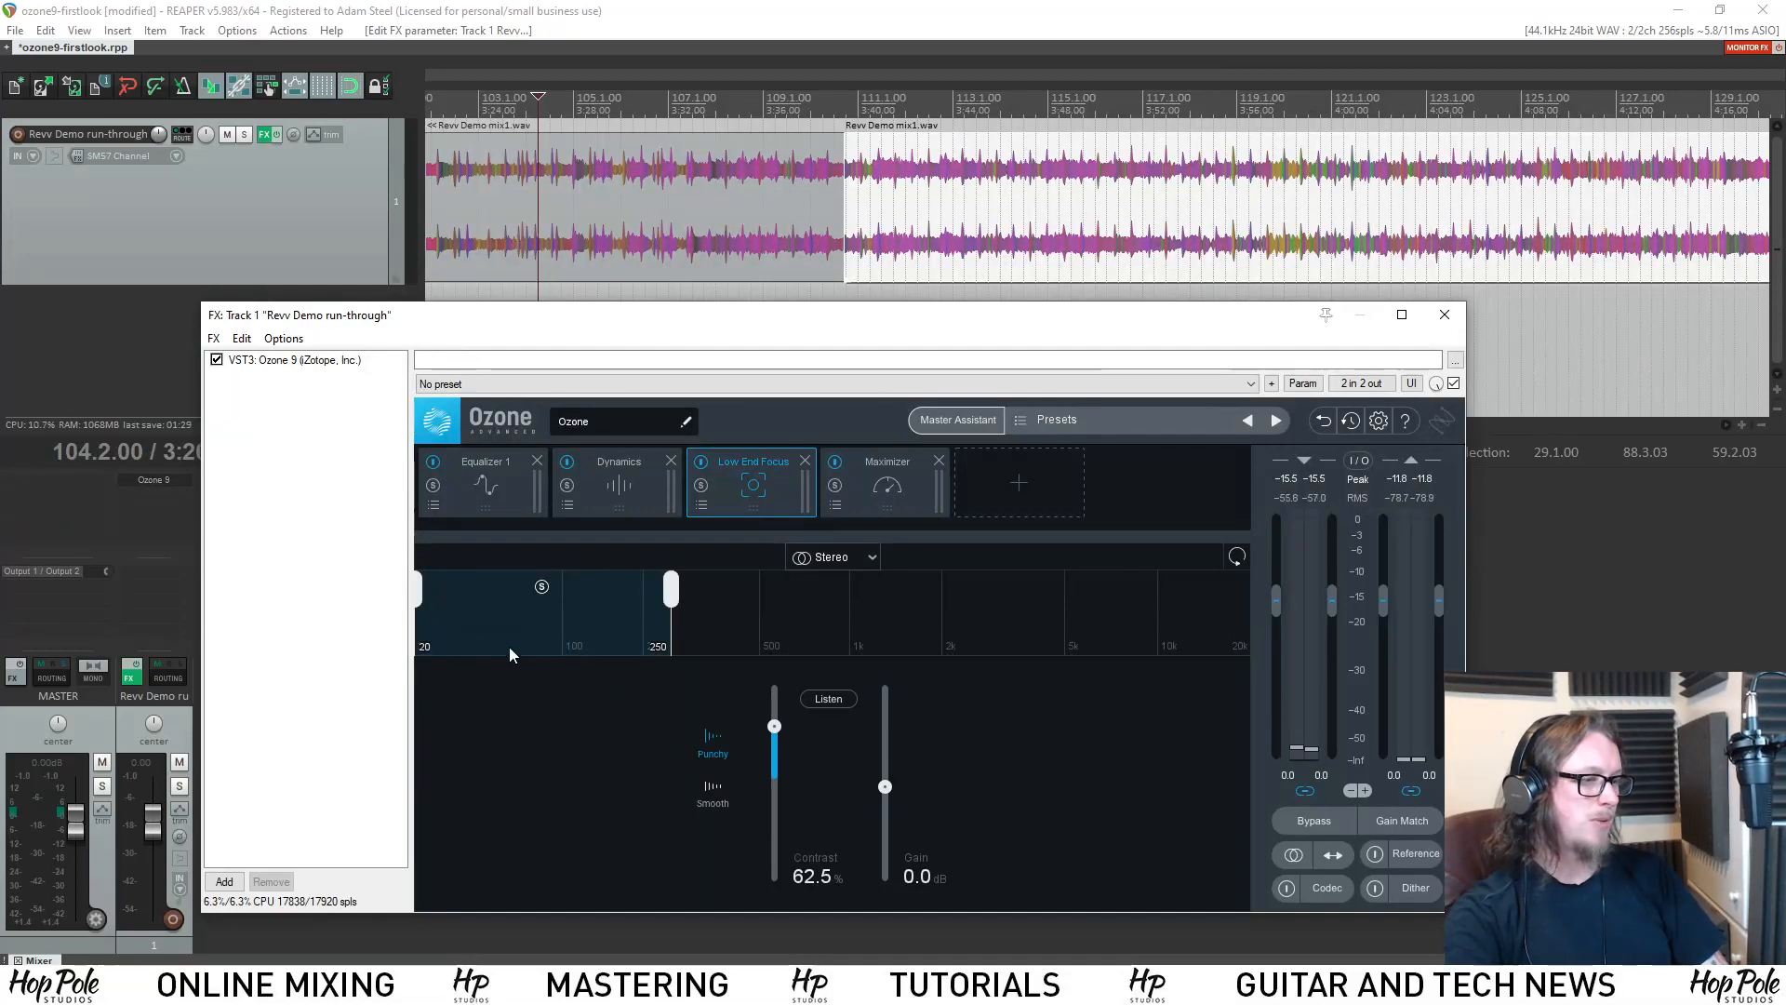
Switch Low End Focus to Smooth mode and play Revv Demo mix1.wav from bar 114.
click(711, 786)
scroll(1188, 100, down, 5)
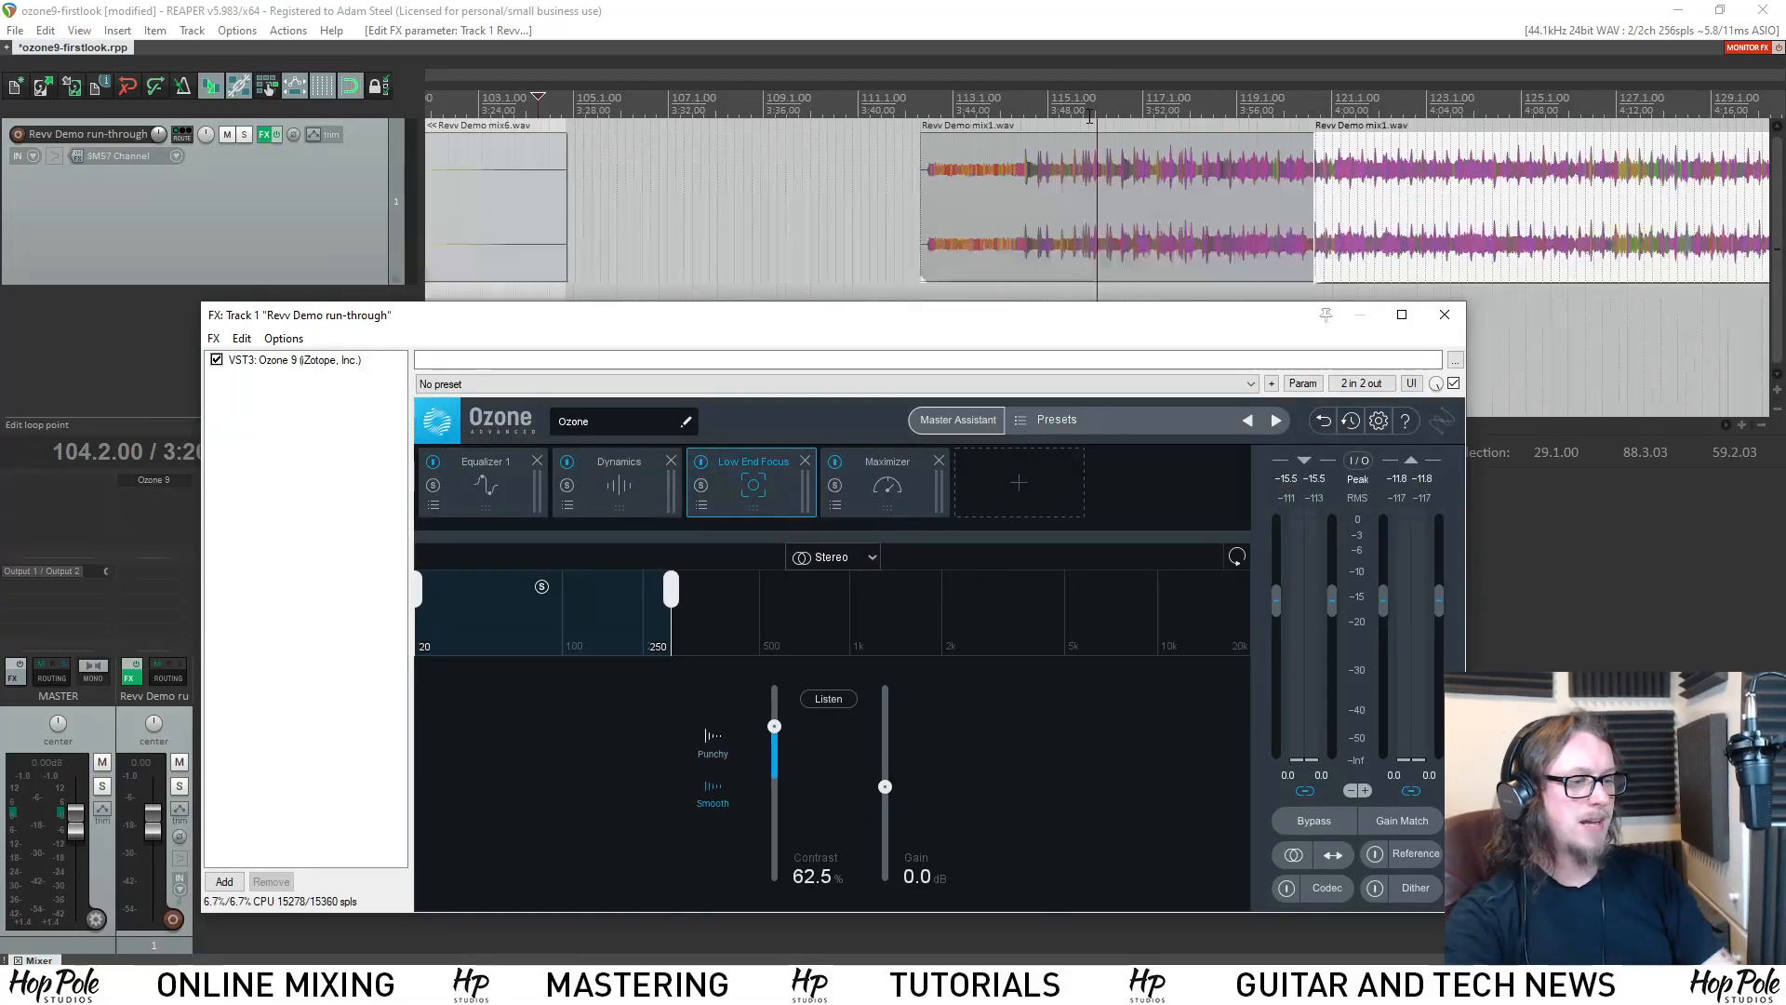
click(1216, 100)
scroll(1212, 102, up, 5)
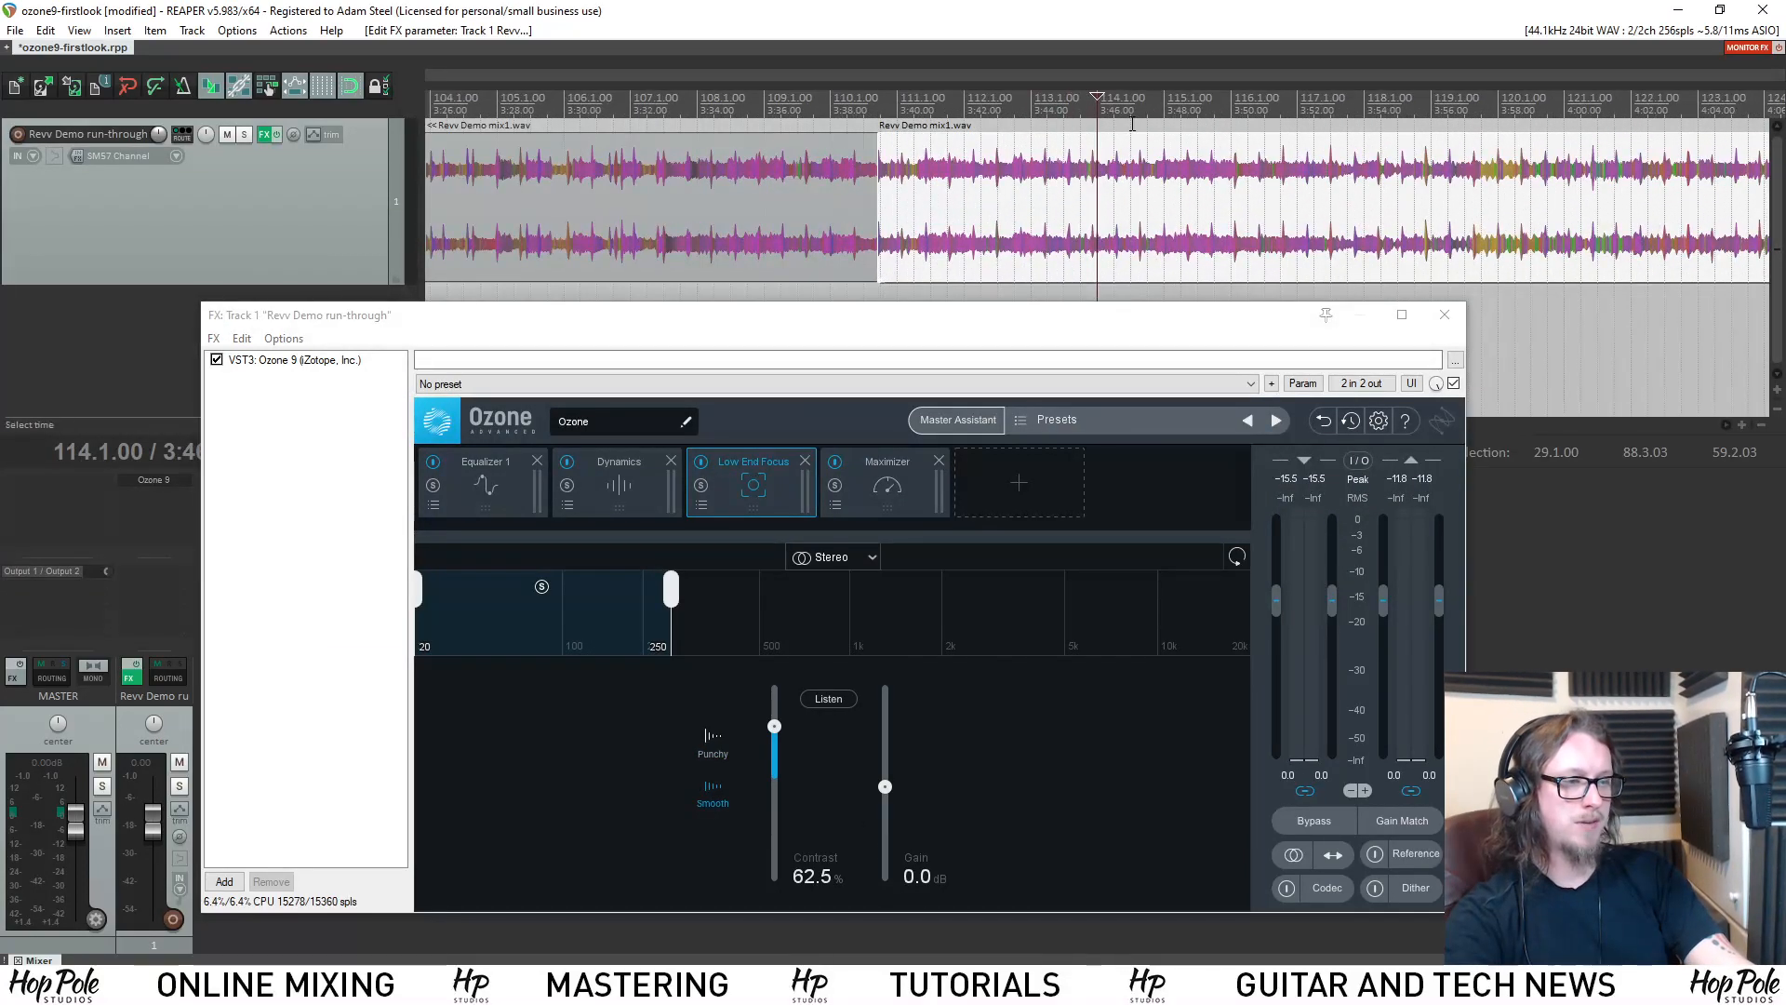
click(1108, 305)
key(space)
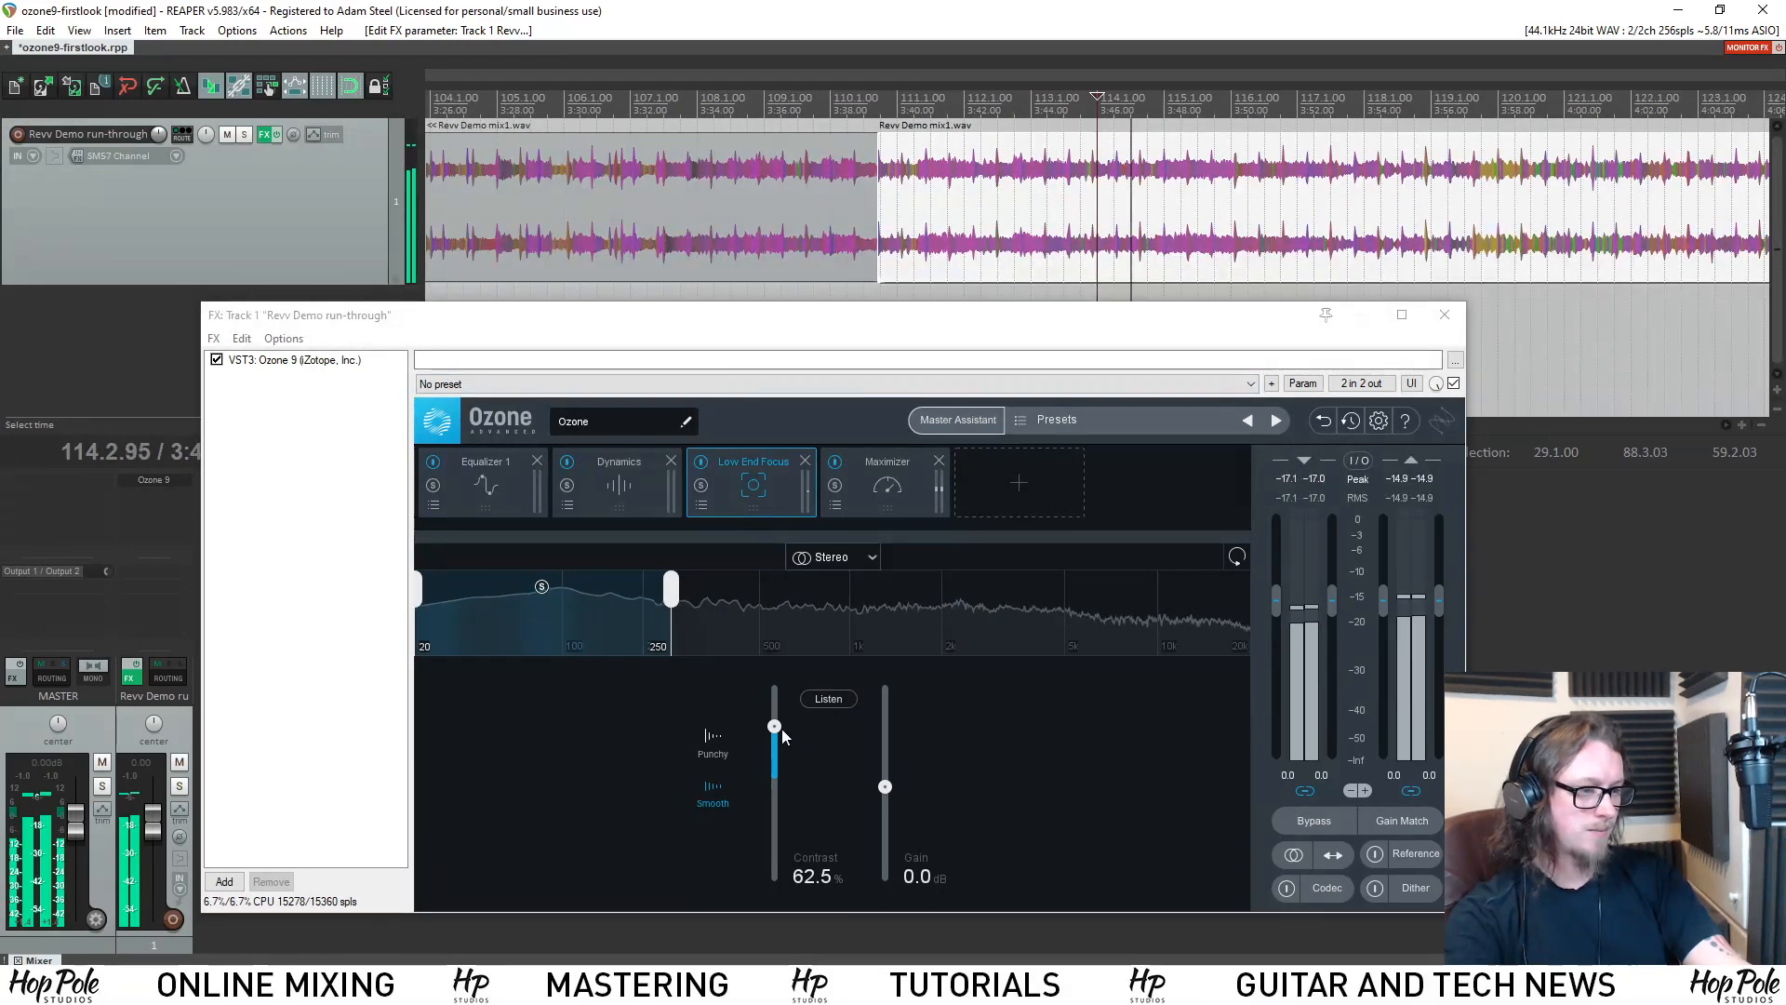
Compare Smooth mode Contrast at 90.4% and -93.3% during playback, and set it to 58.7%.
mouse_move(776, 726)
mouse_down()
mouse_move(780, 693)
mouse_move(781, 709)
mouse_up()
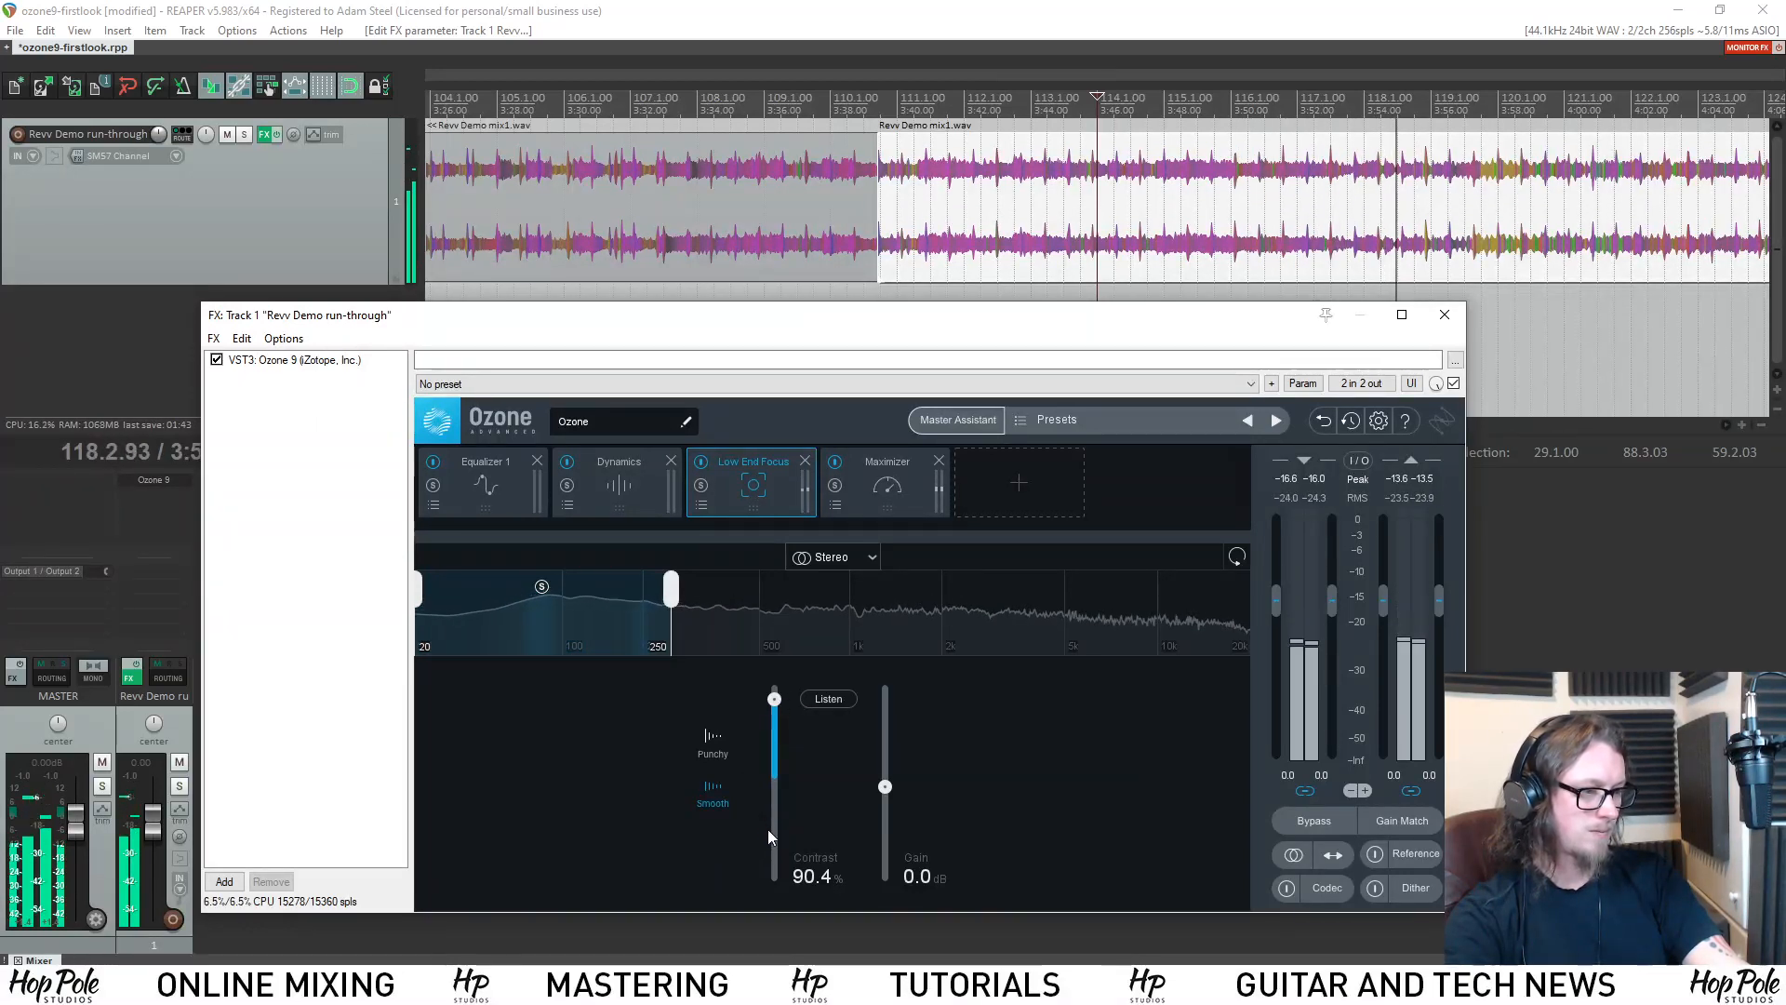
drag(776, 841, 776, 877)
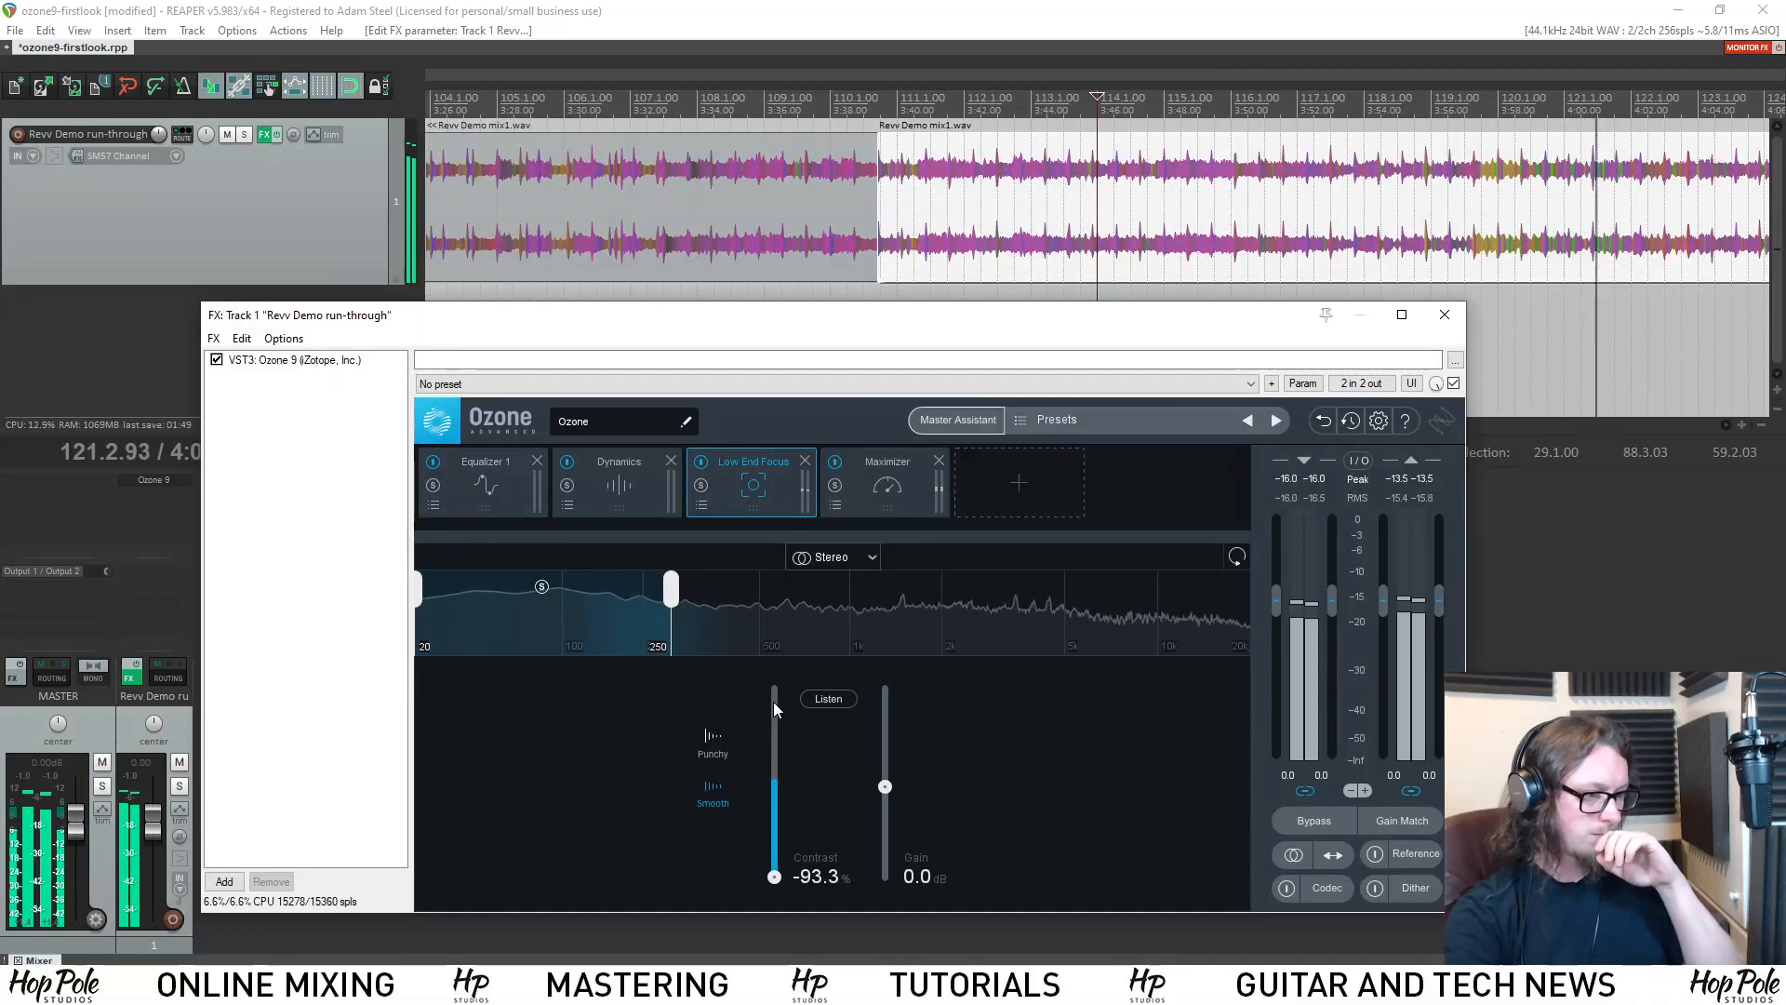
drag(774, 703, 774, 731)
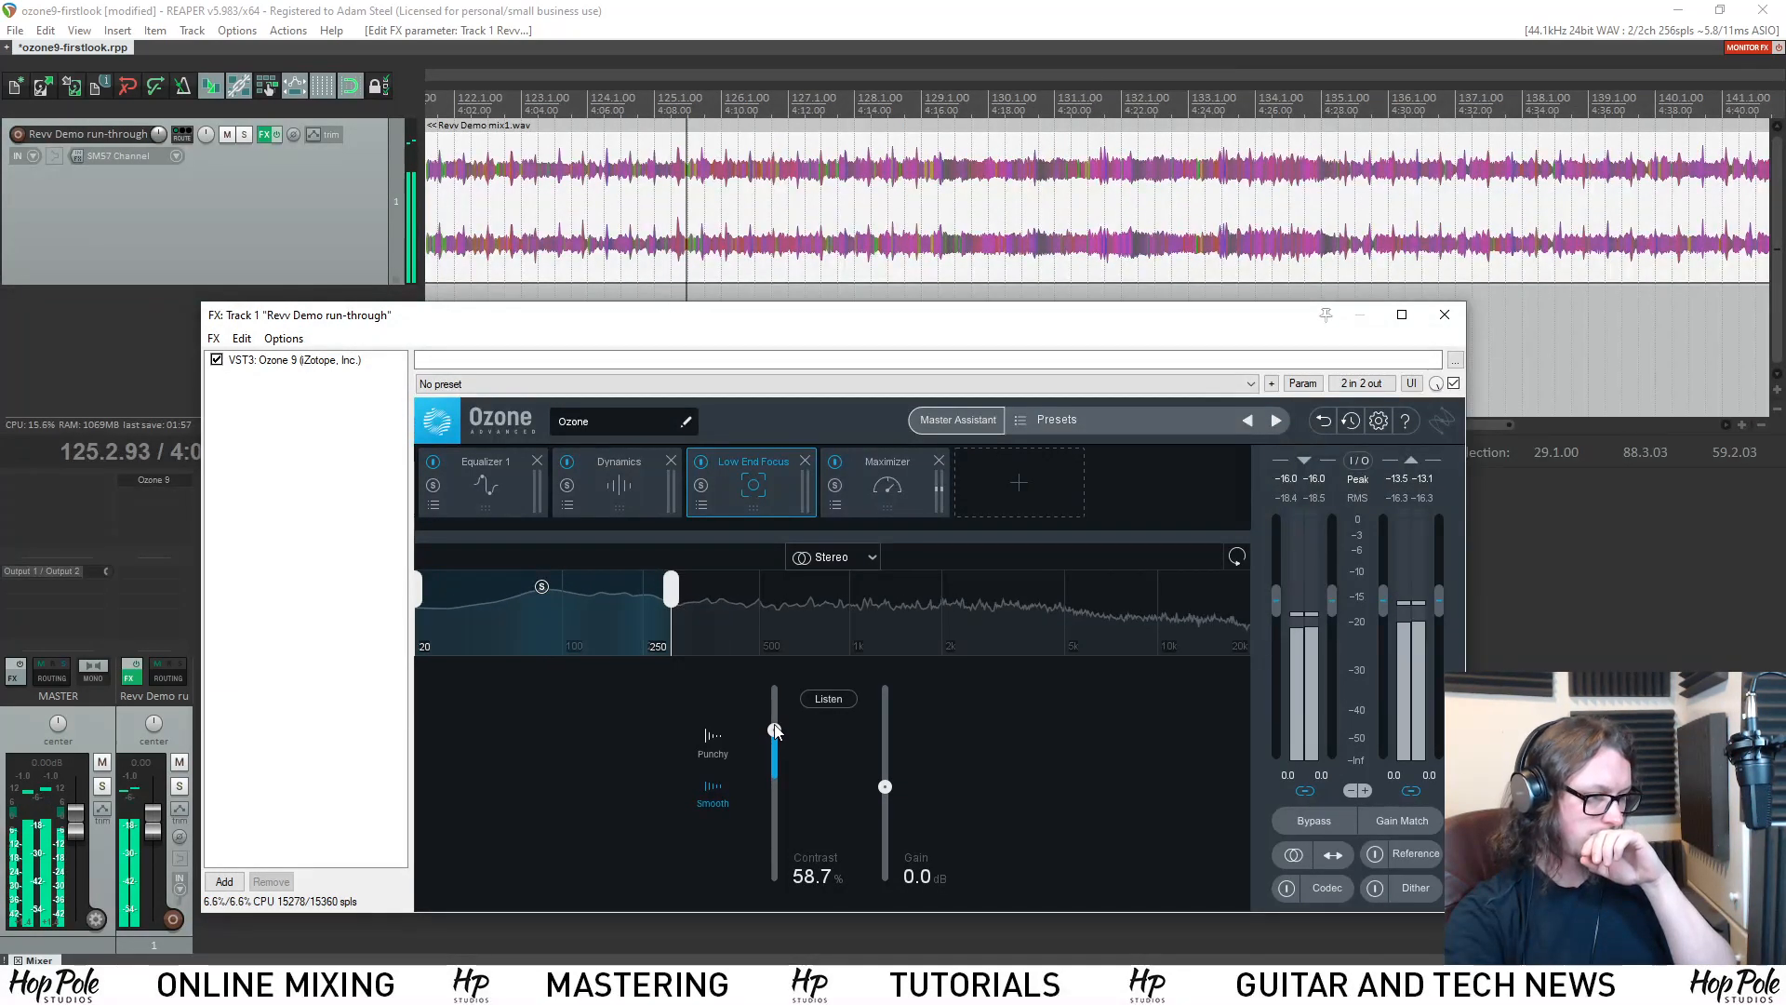
Stop playback, switch Low End Focus to Punchy mode and lower its Contrast to 16.3%.
key(space)
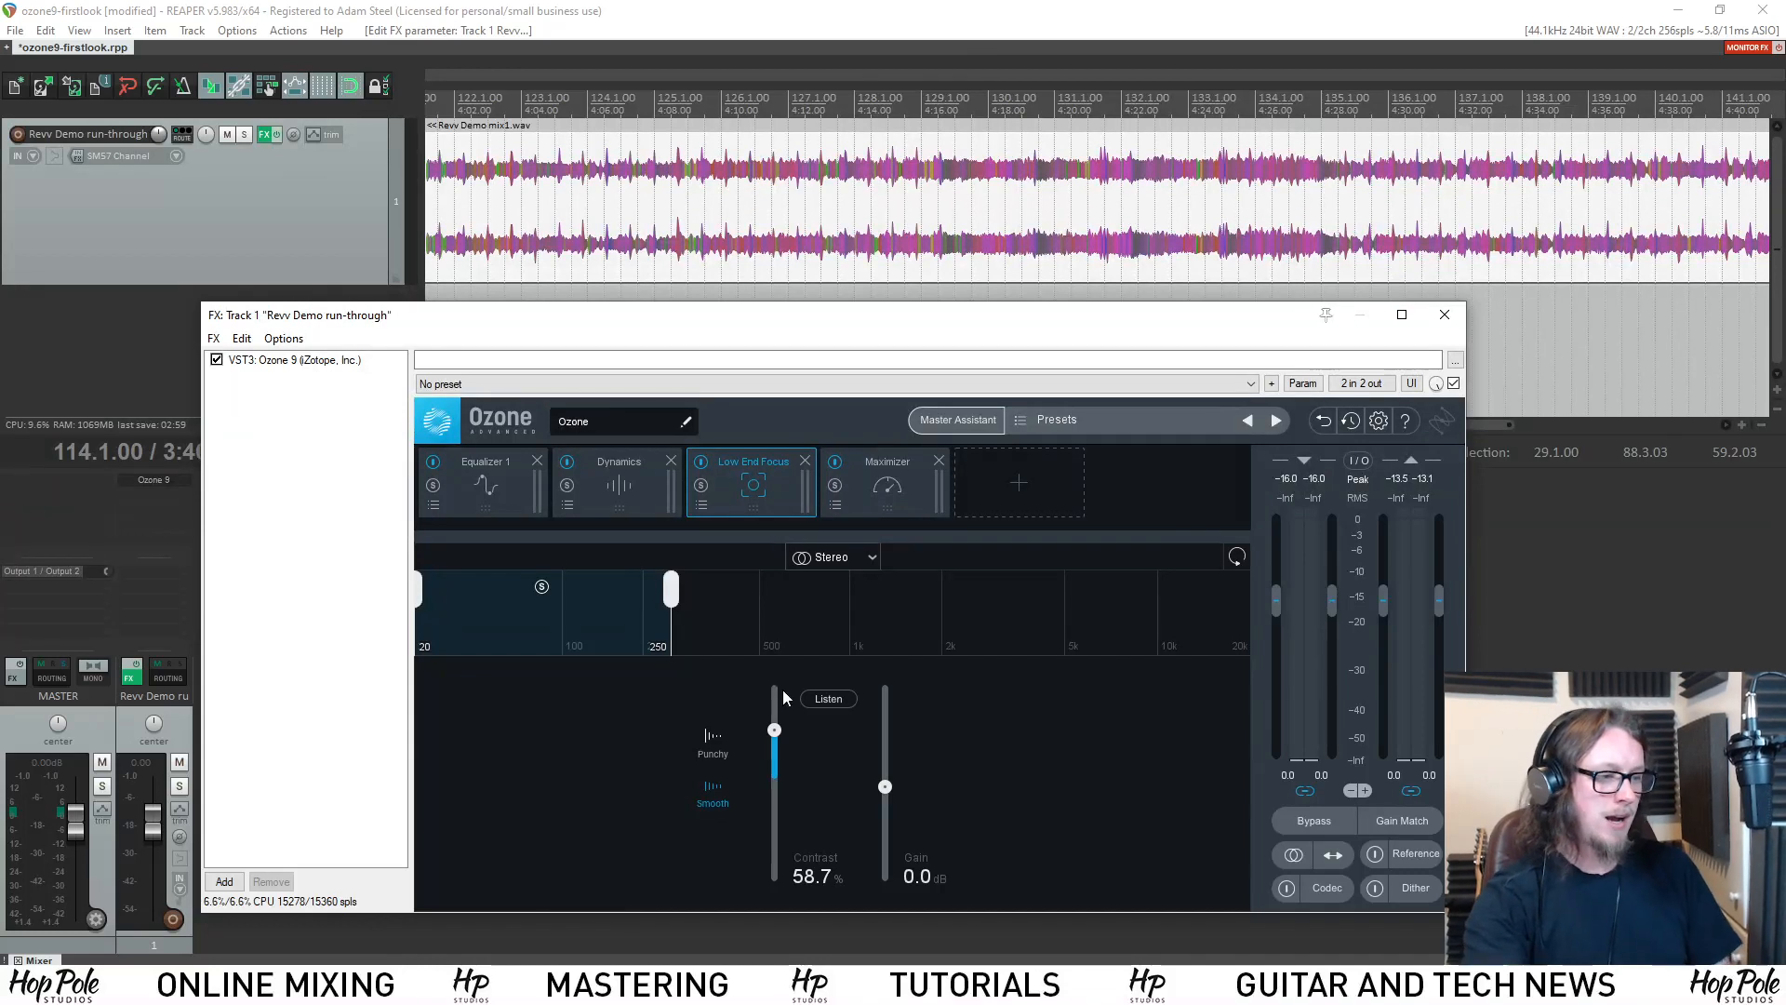
click(715, 736)
drag(773, 731, 784, 780)
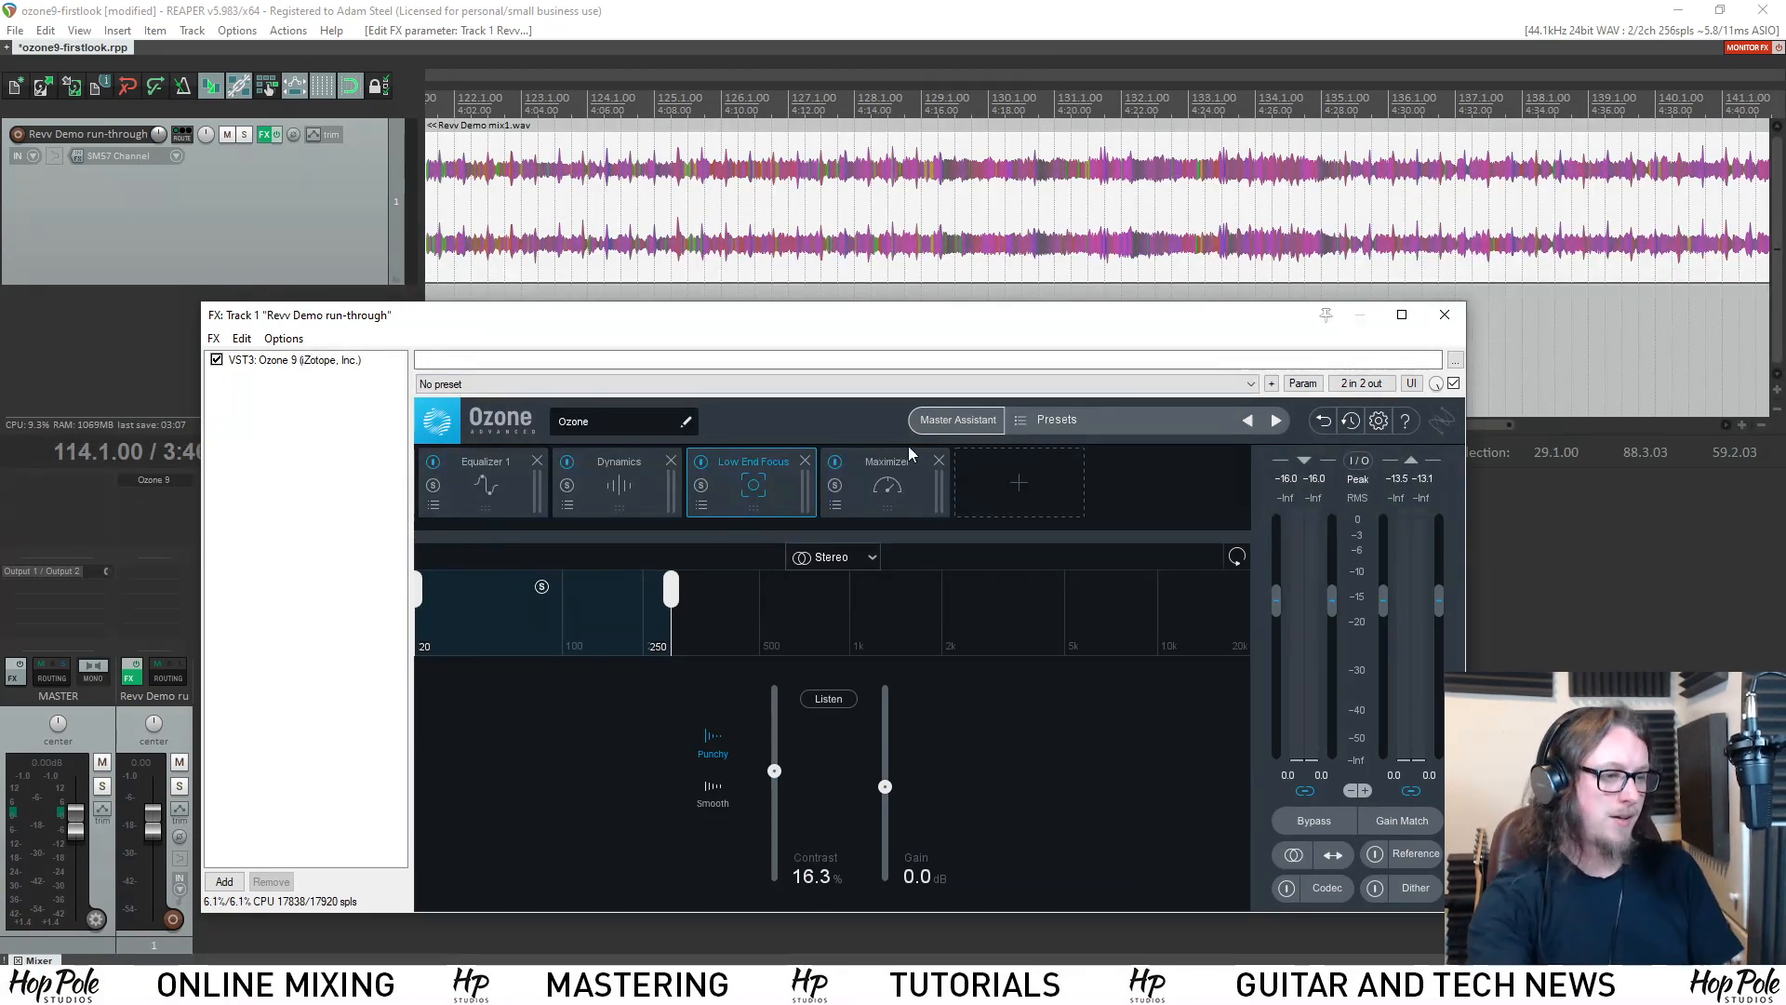
Add a Match EQ module to the chain and place it between Low End Focus and Maximizer.
click(1049, 477)
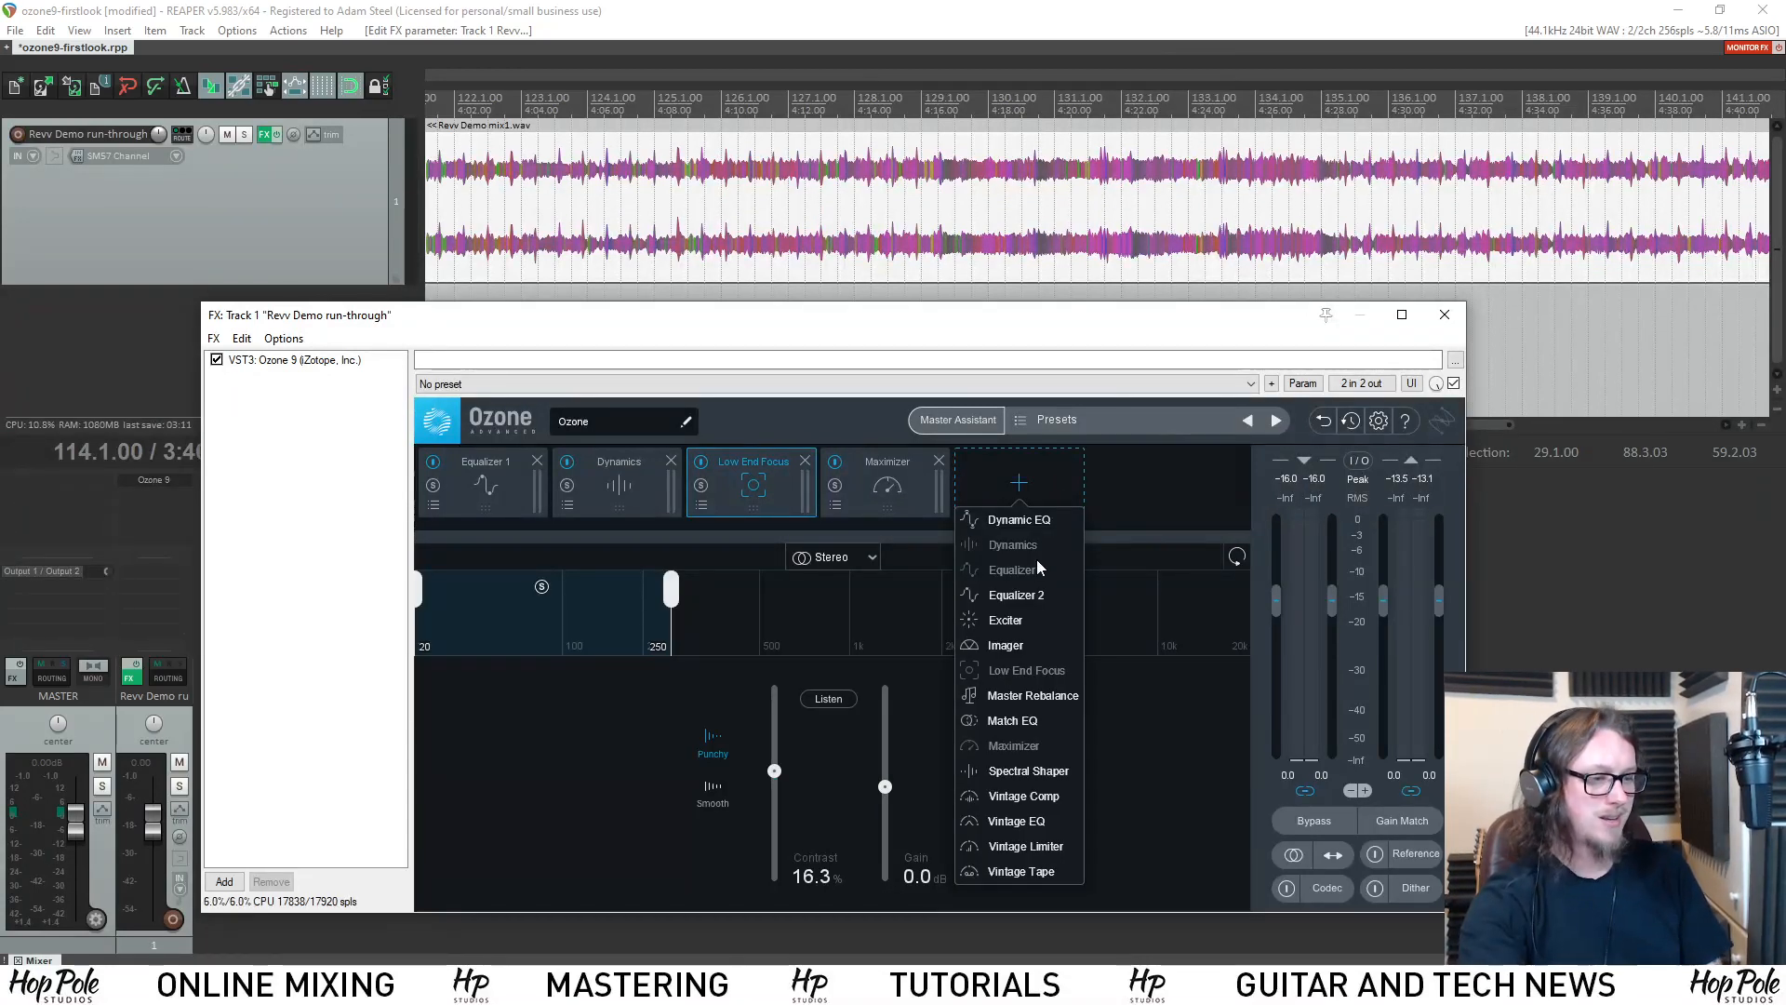
click(1010, 720)
drag(1019, 482, 858, 482)
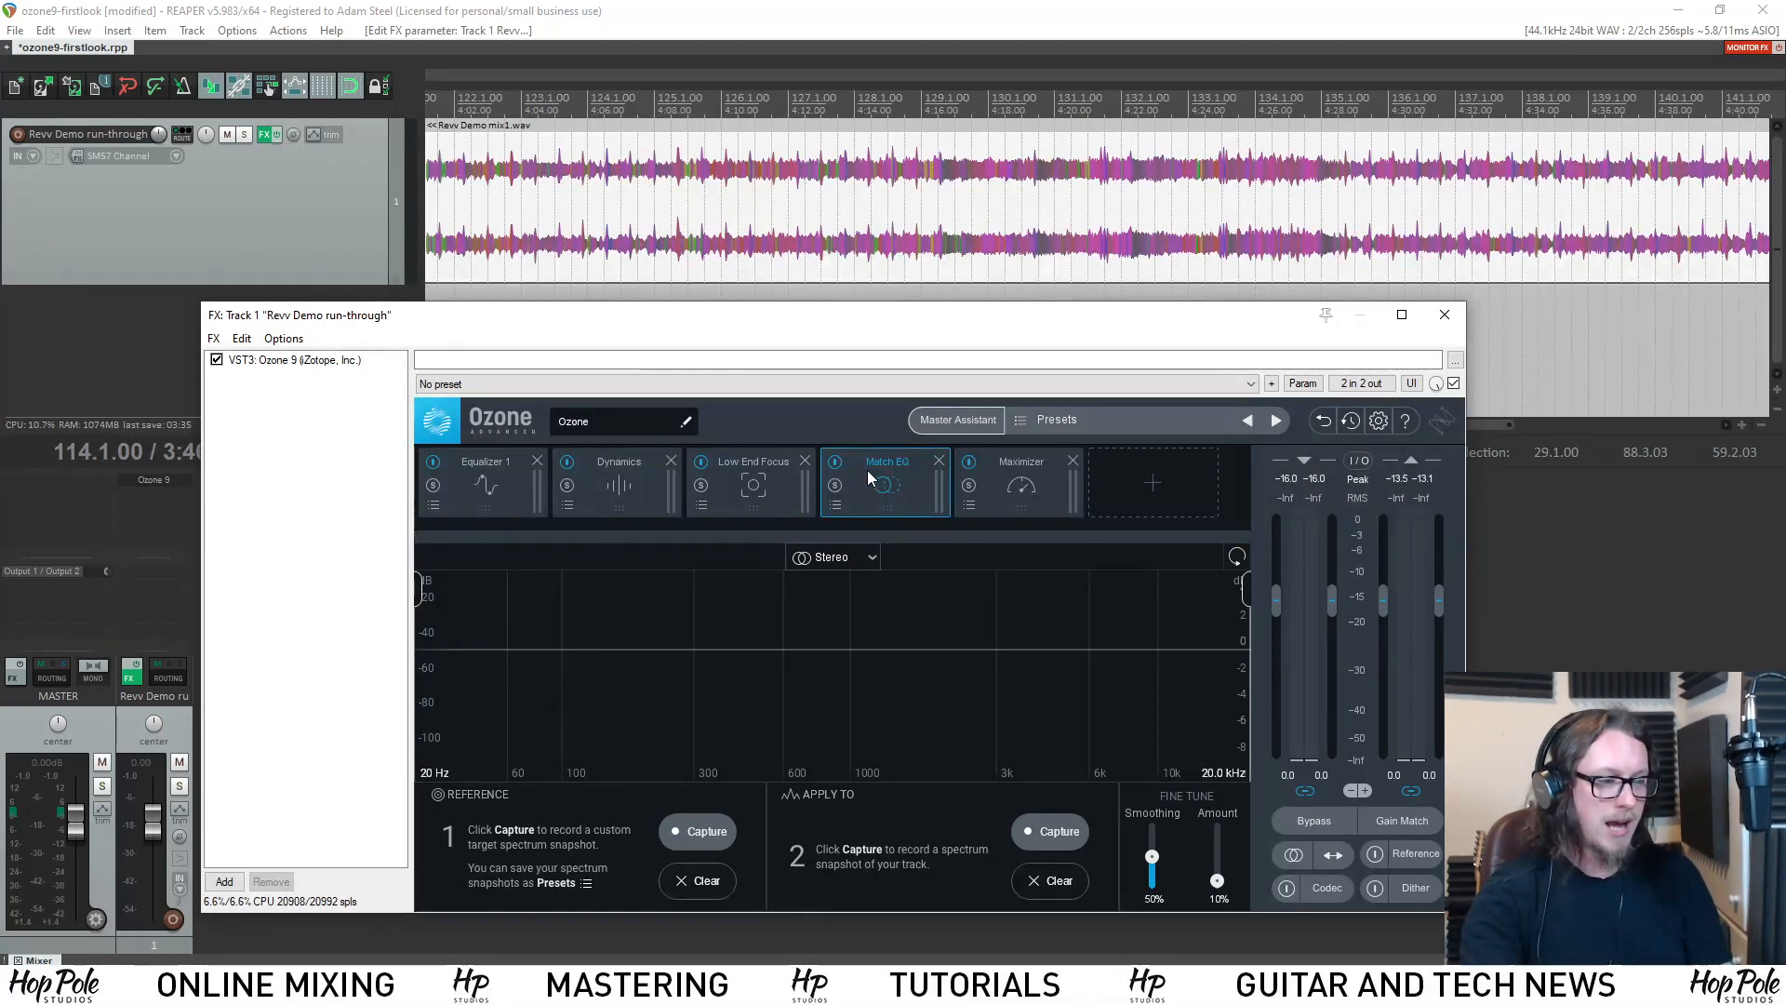
Place the edit cursor at bar 45 in Revv Demo mix6.wav and bypass Equalizer 1, Dynamics, Low End Focus and Maximizer.
scroll(973, 248, down, 5)
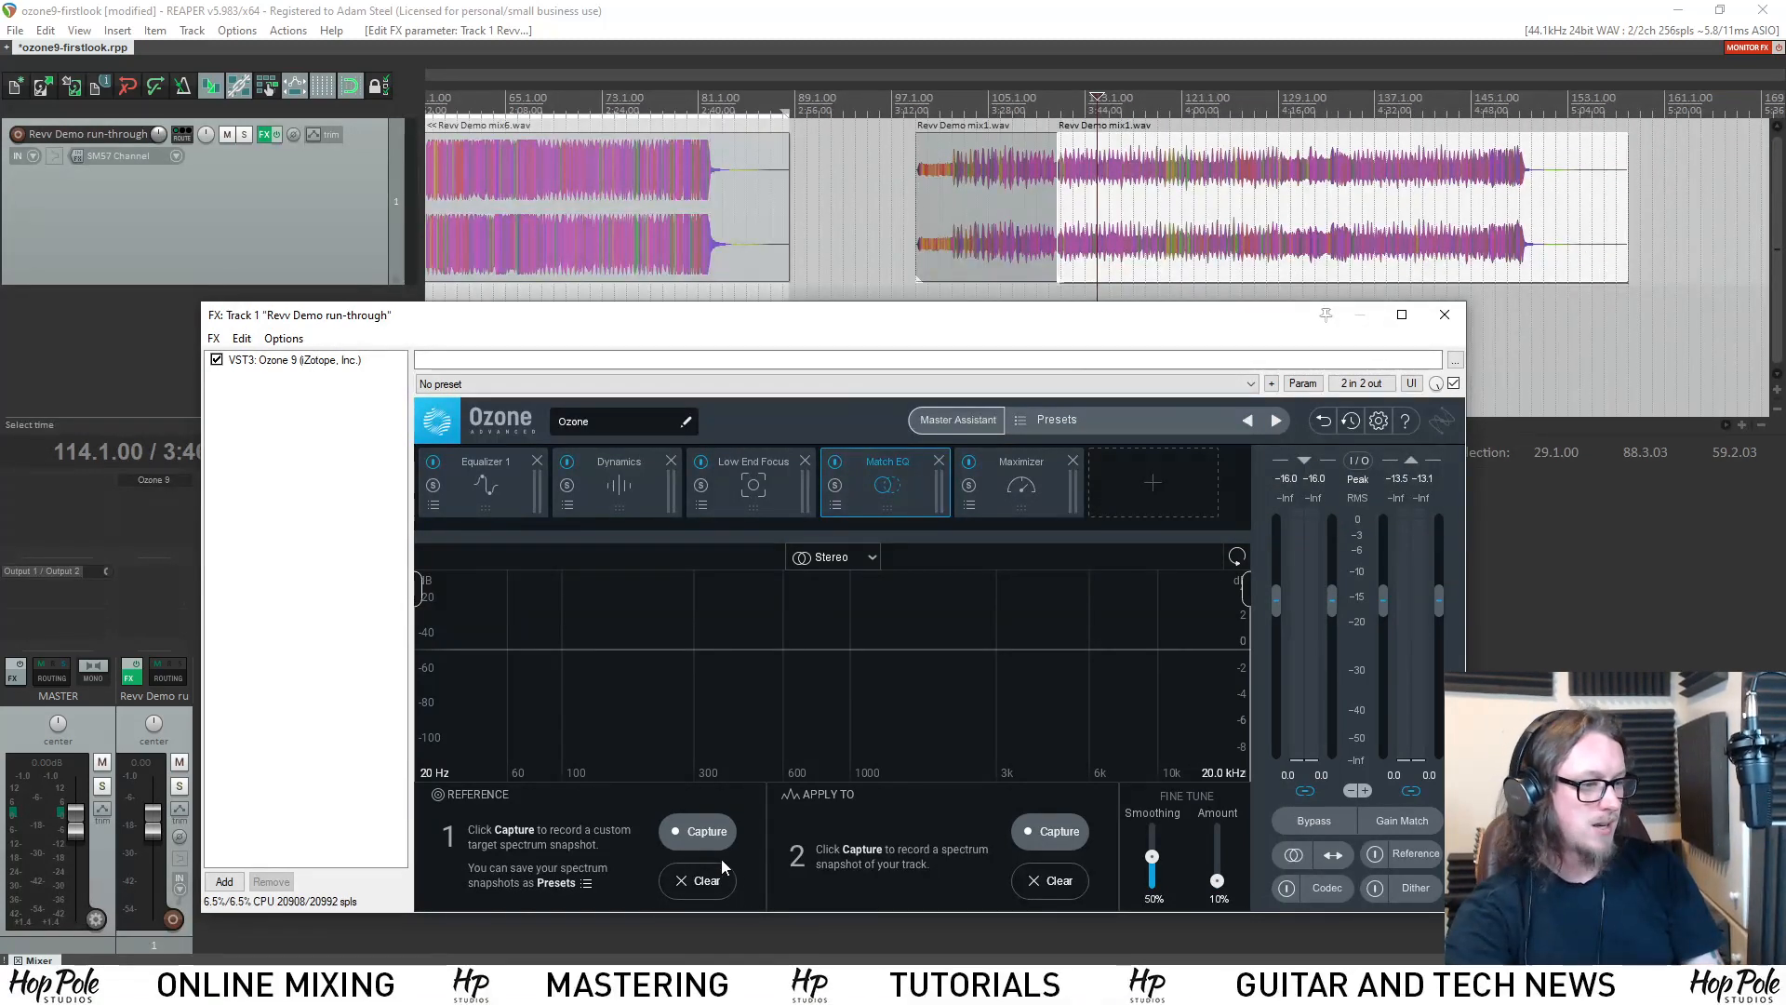
scroll(768, 126, down, 3)
click(694, 137)
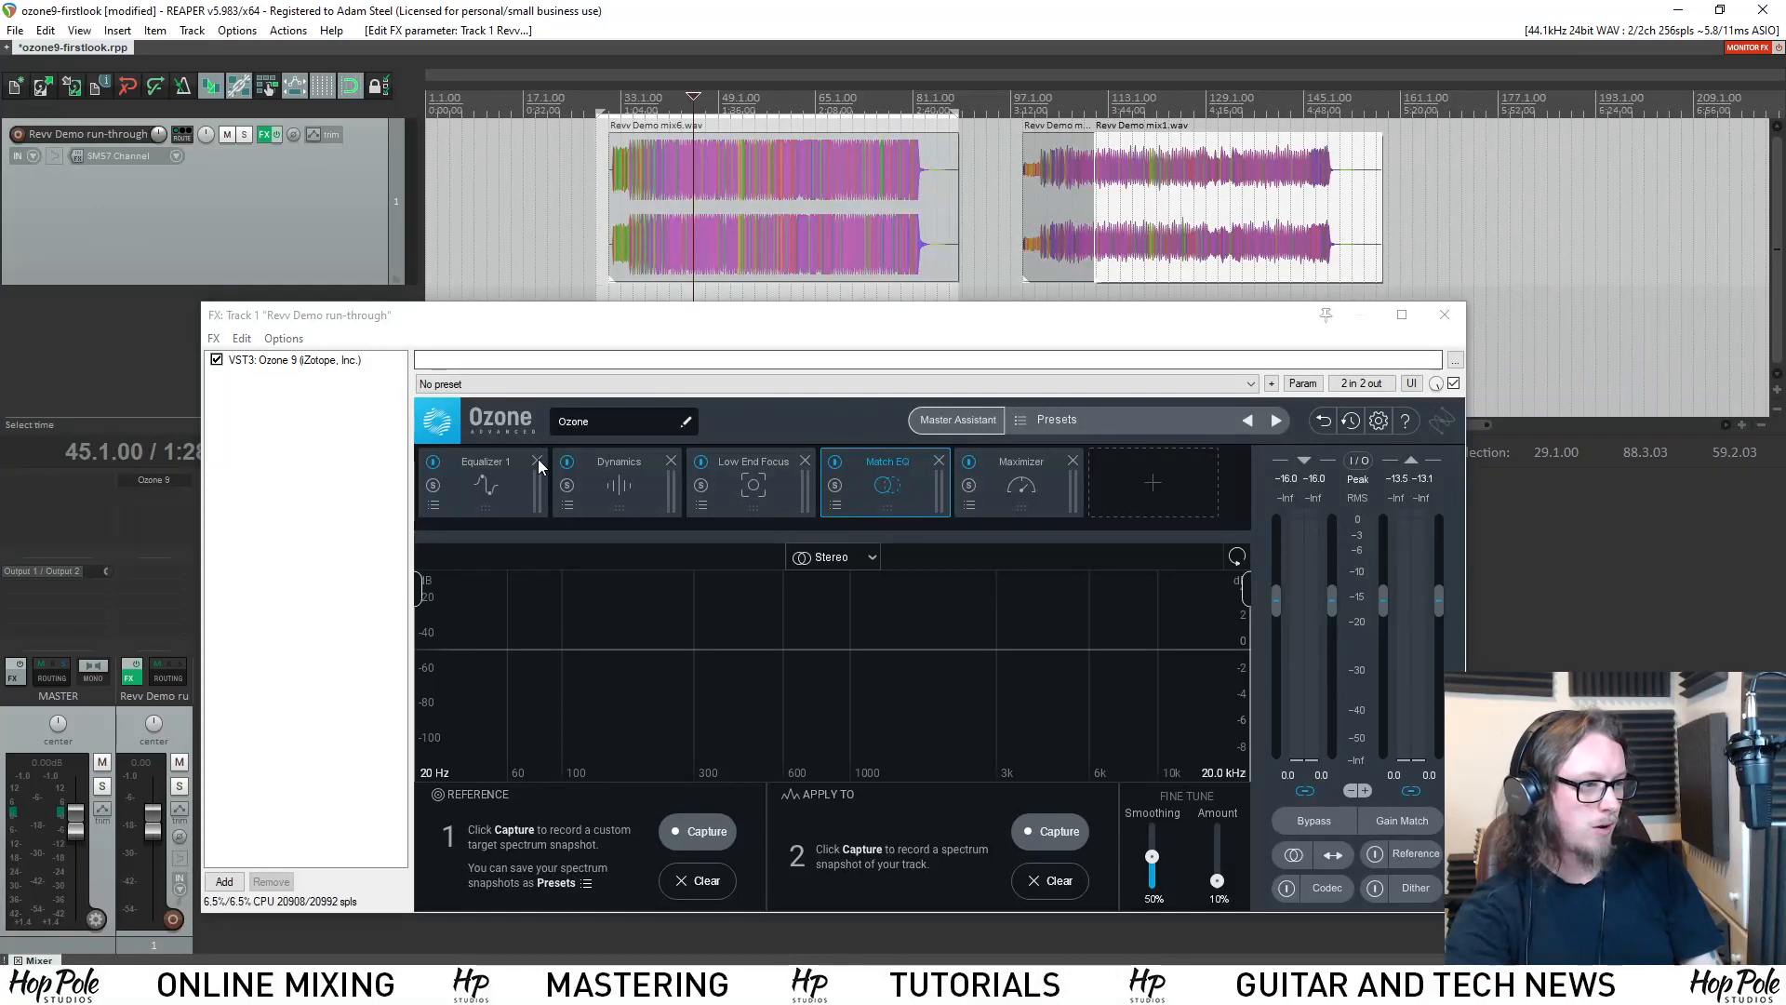
click(433, 461)
click(566, 461)
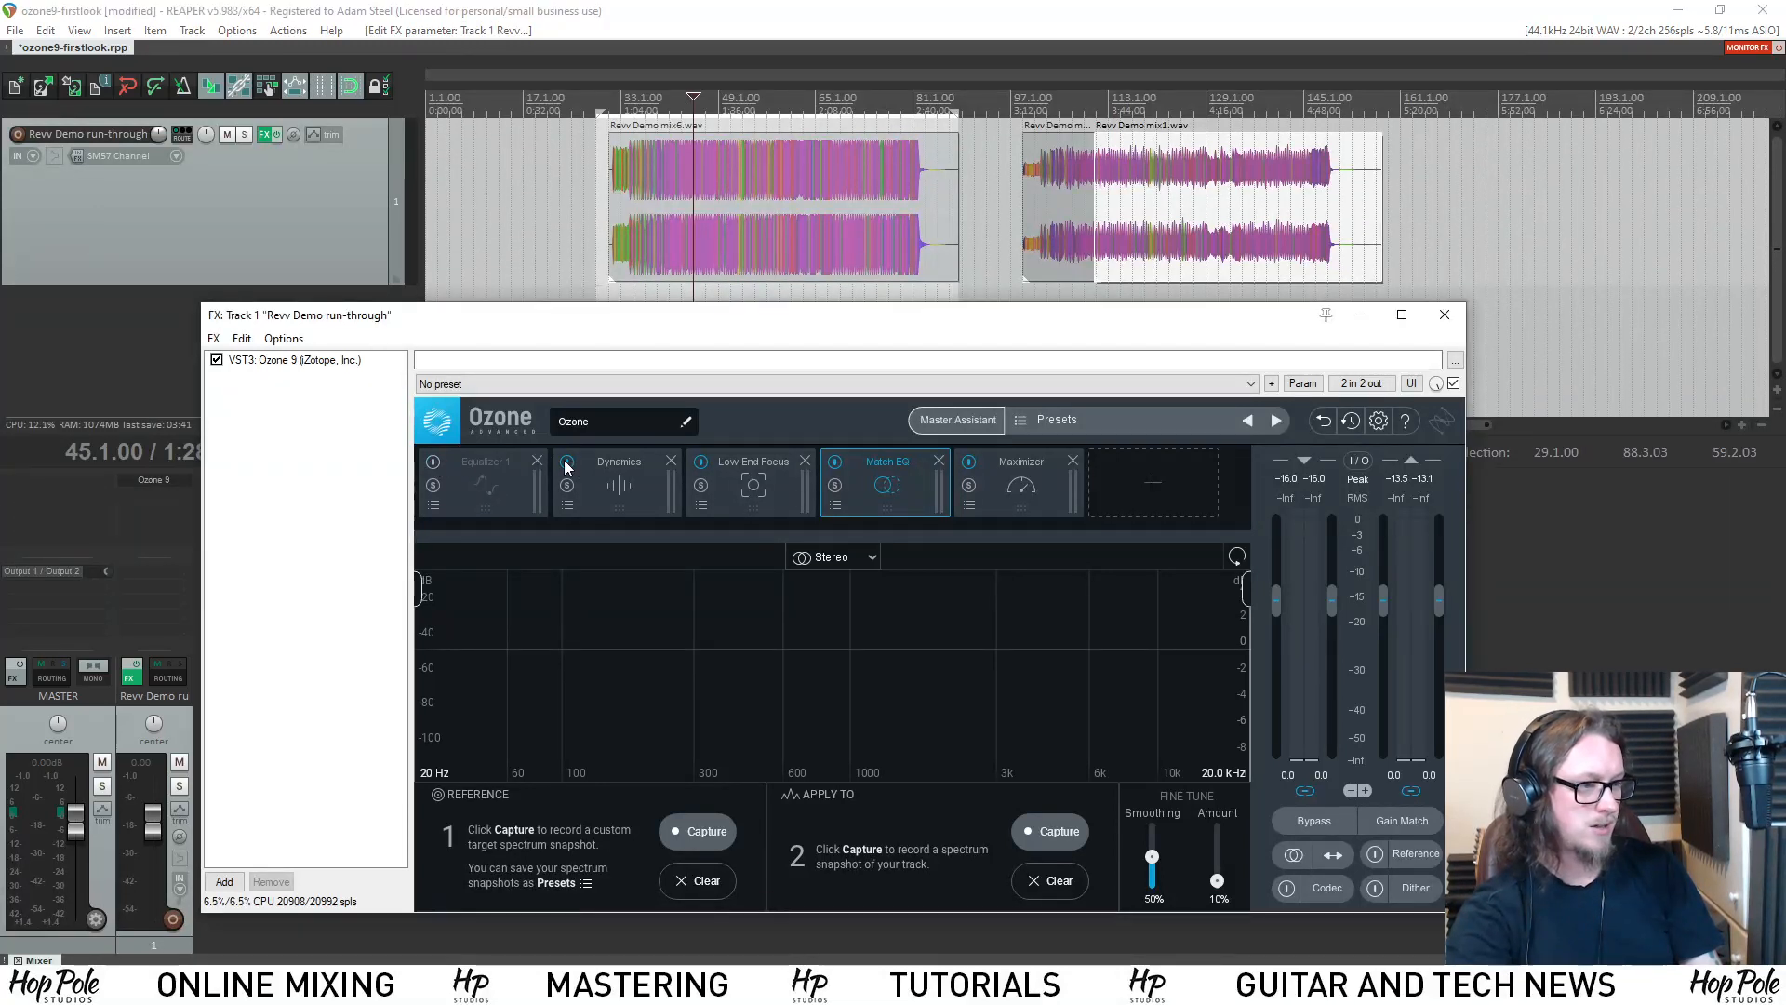
click(968, 461)
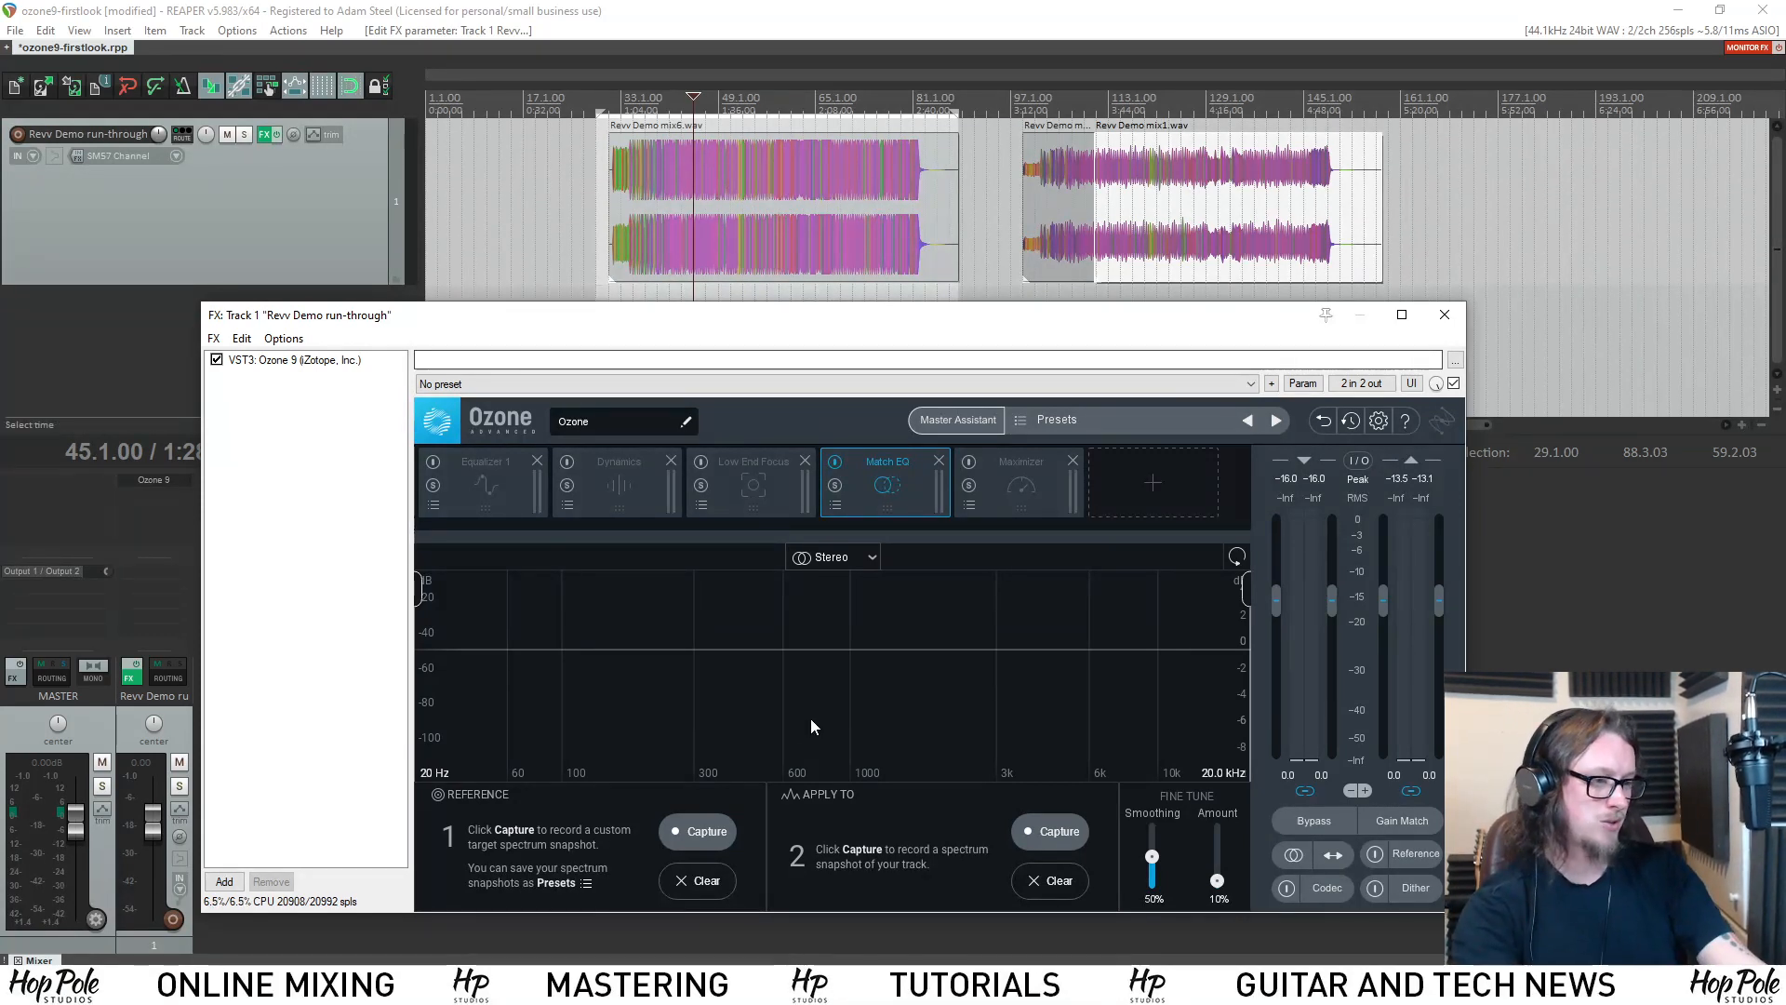
Capture a Match EQ reference spectrum while playing Revv Demo mix6.wav, and move the edit cursor to bar 115 in mix1.
click(707, 831)
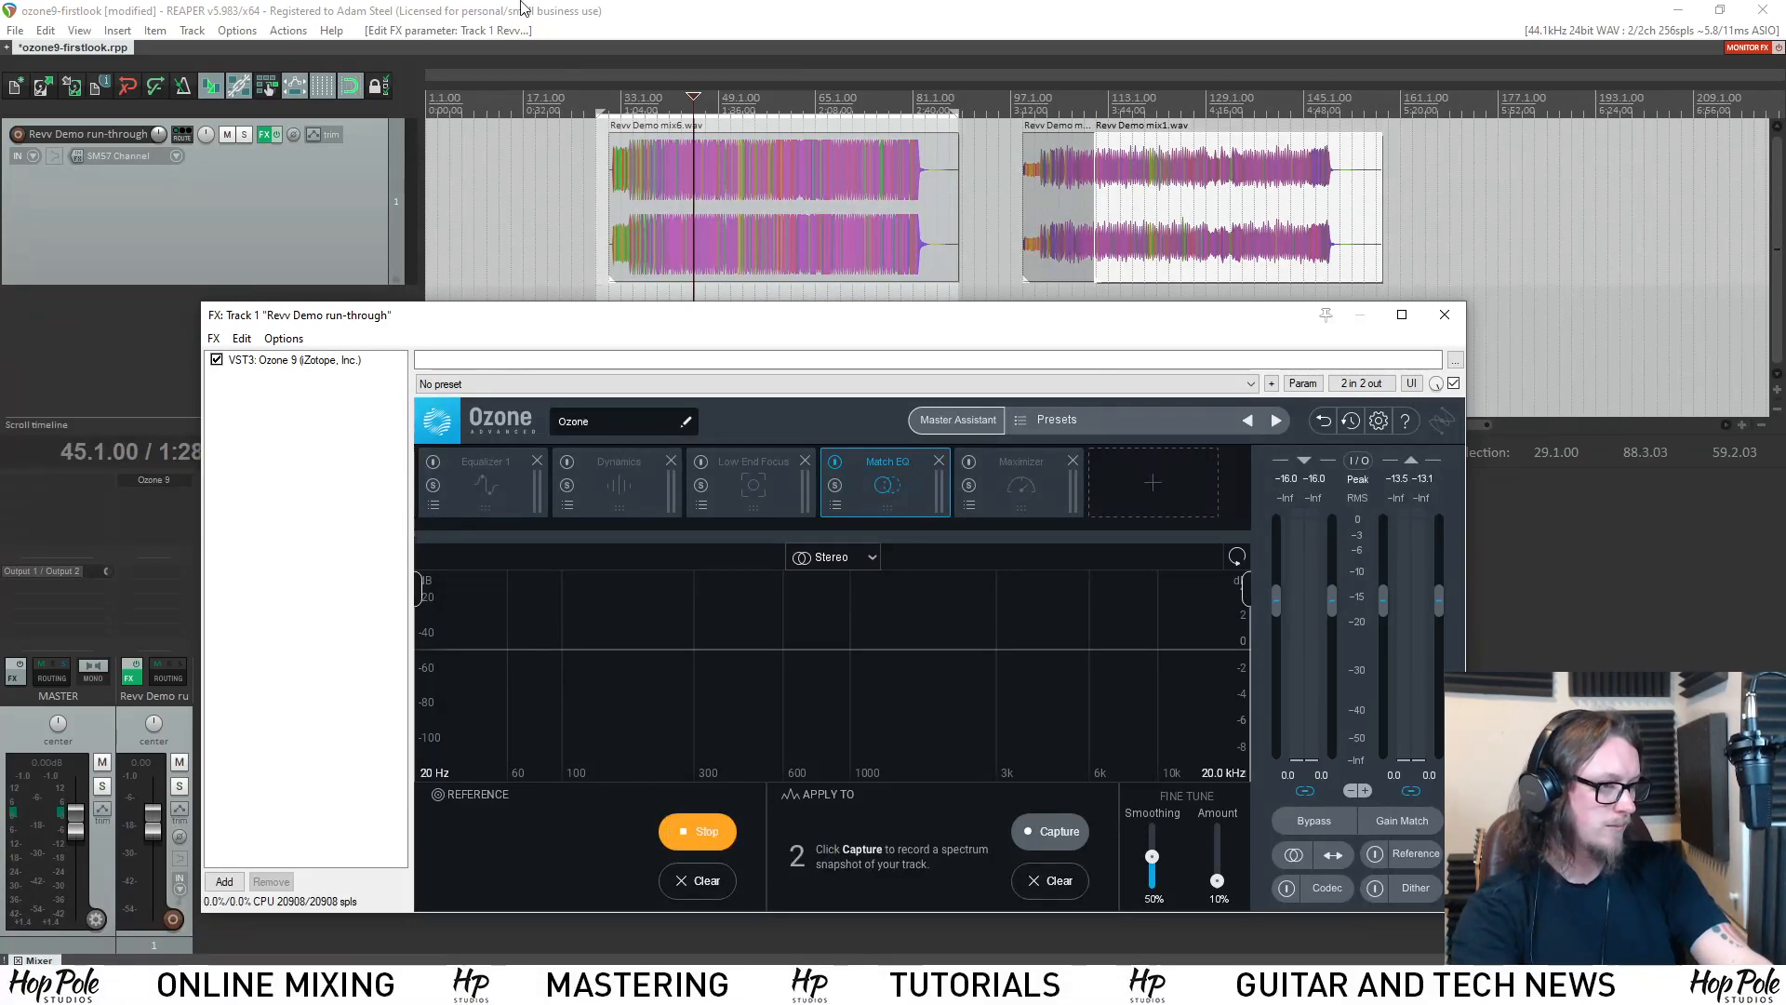
click(671, 5)
key(space)
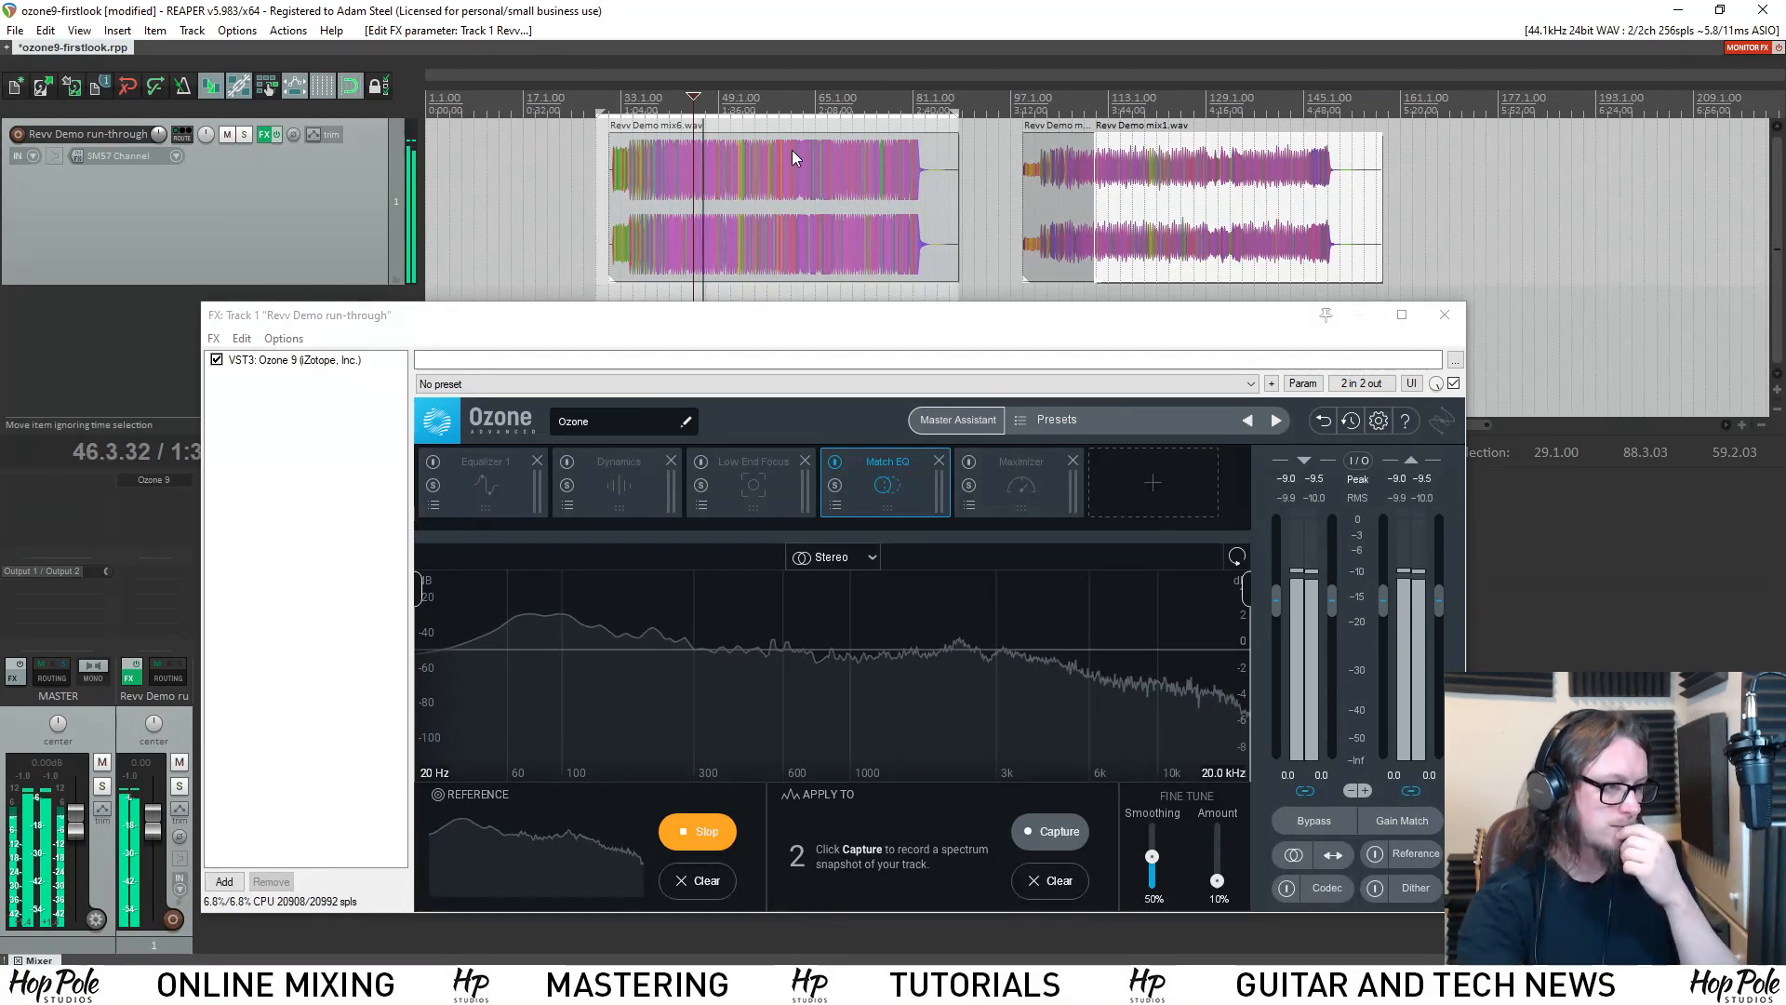
scroll(790, 154, up, 4)
scroll(795, 164, down, 5)
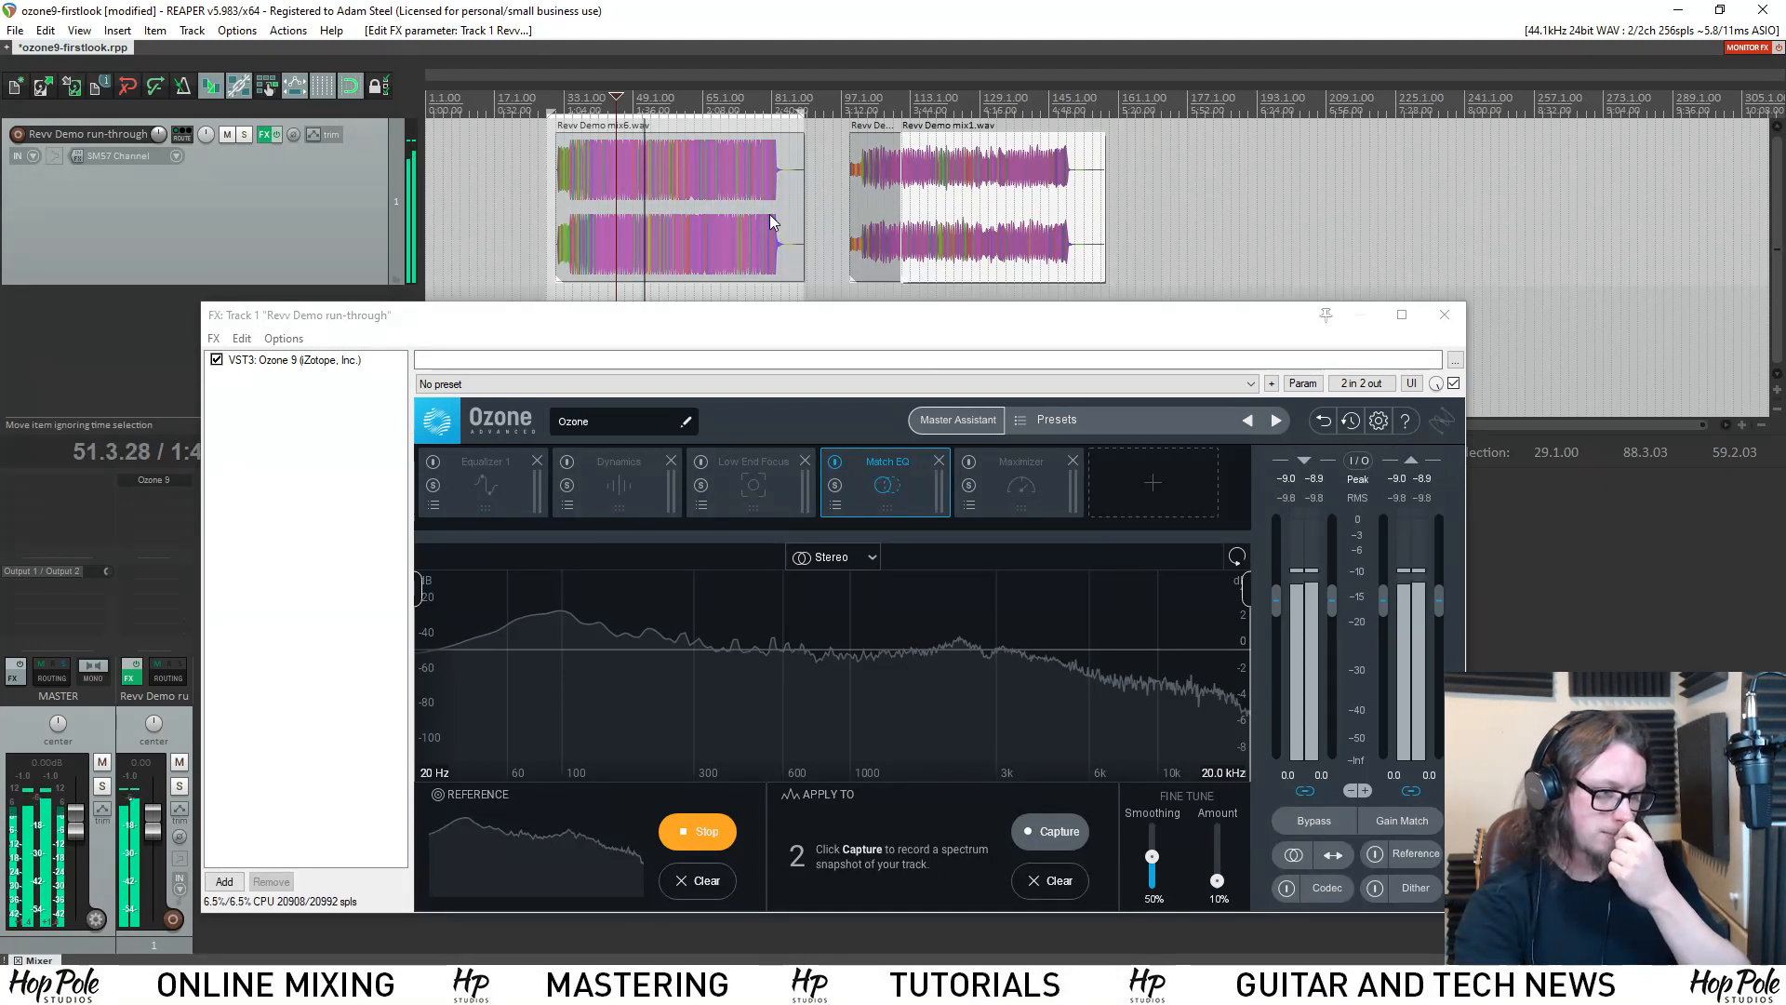
key(space)
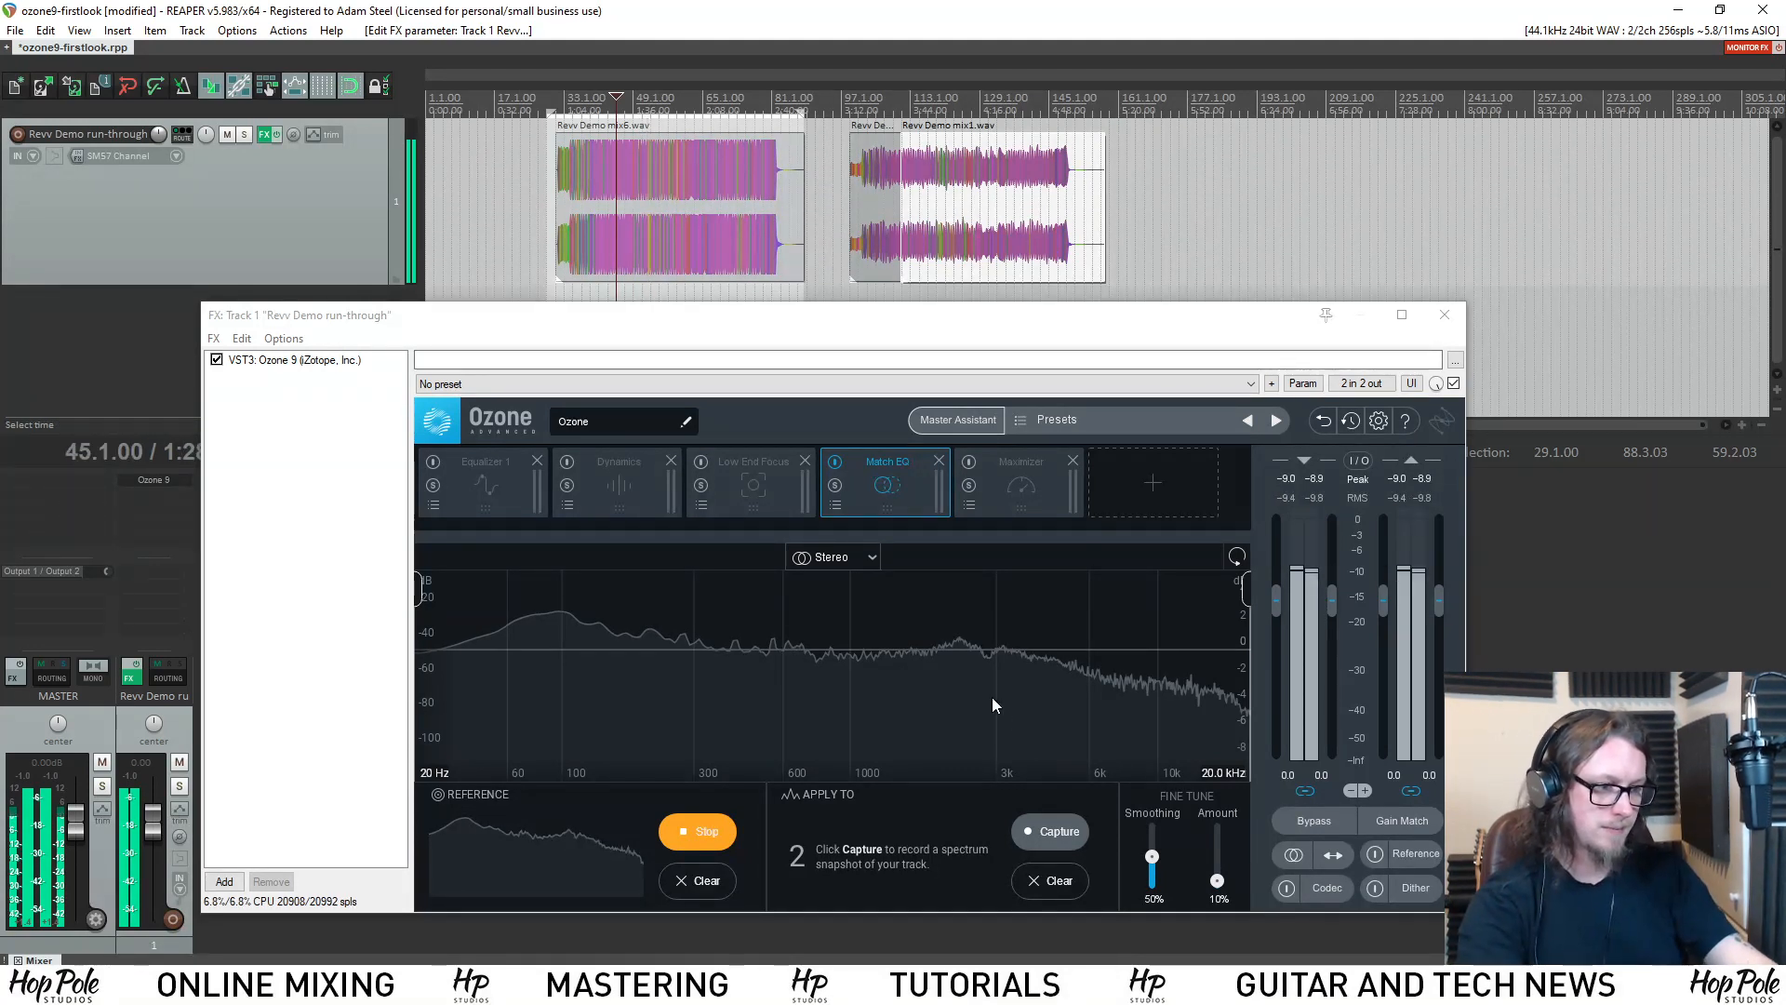
click(921, 89)
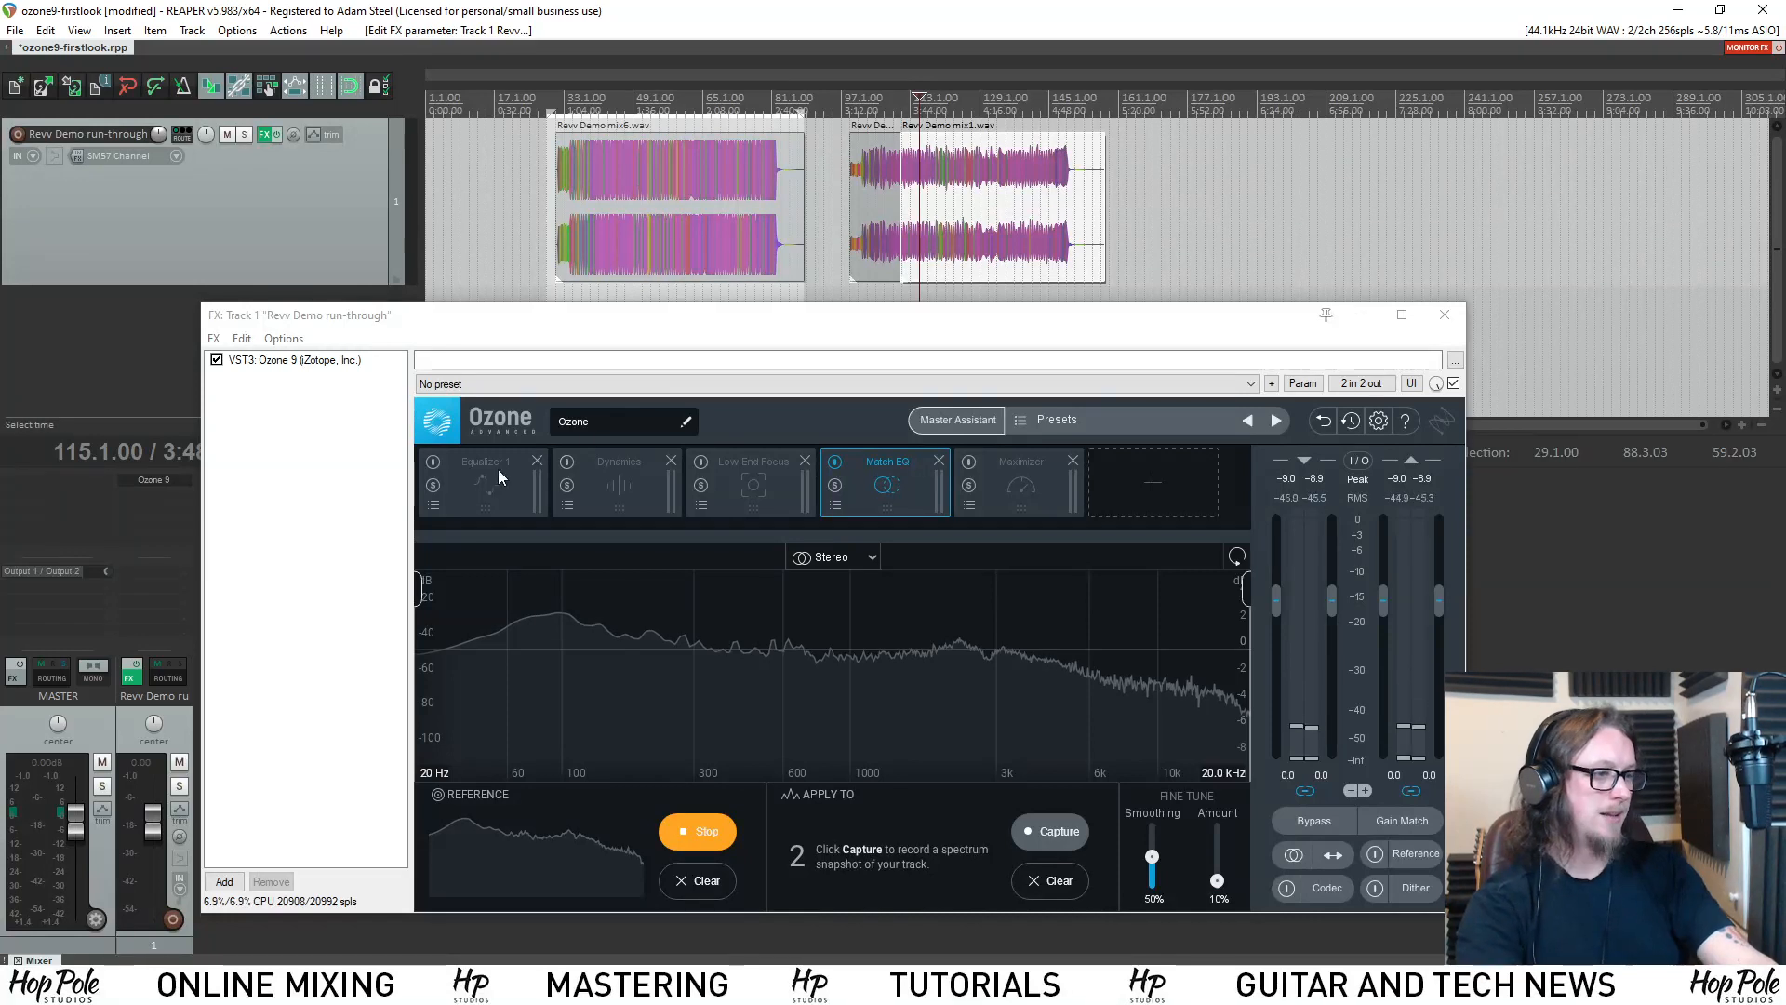
click(698, 830)
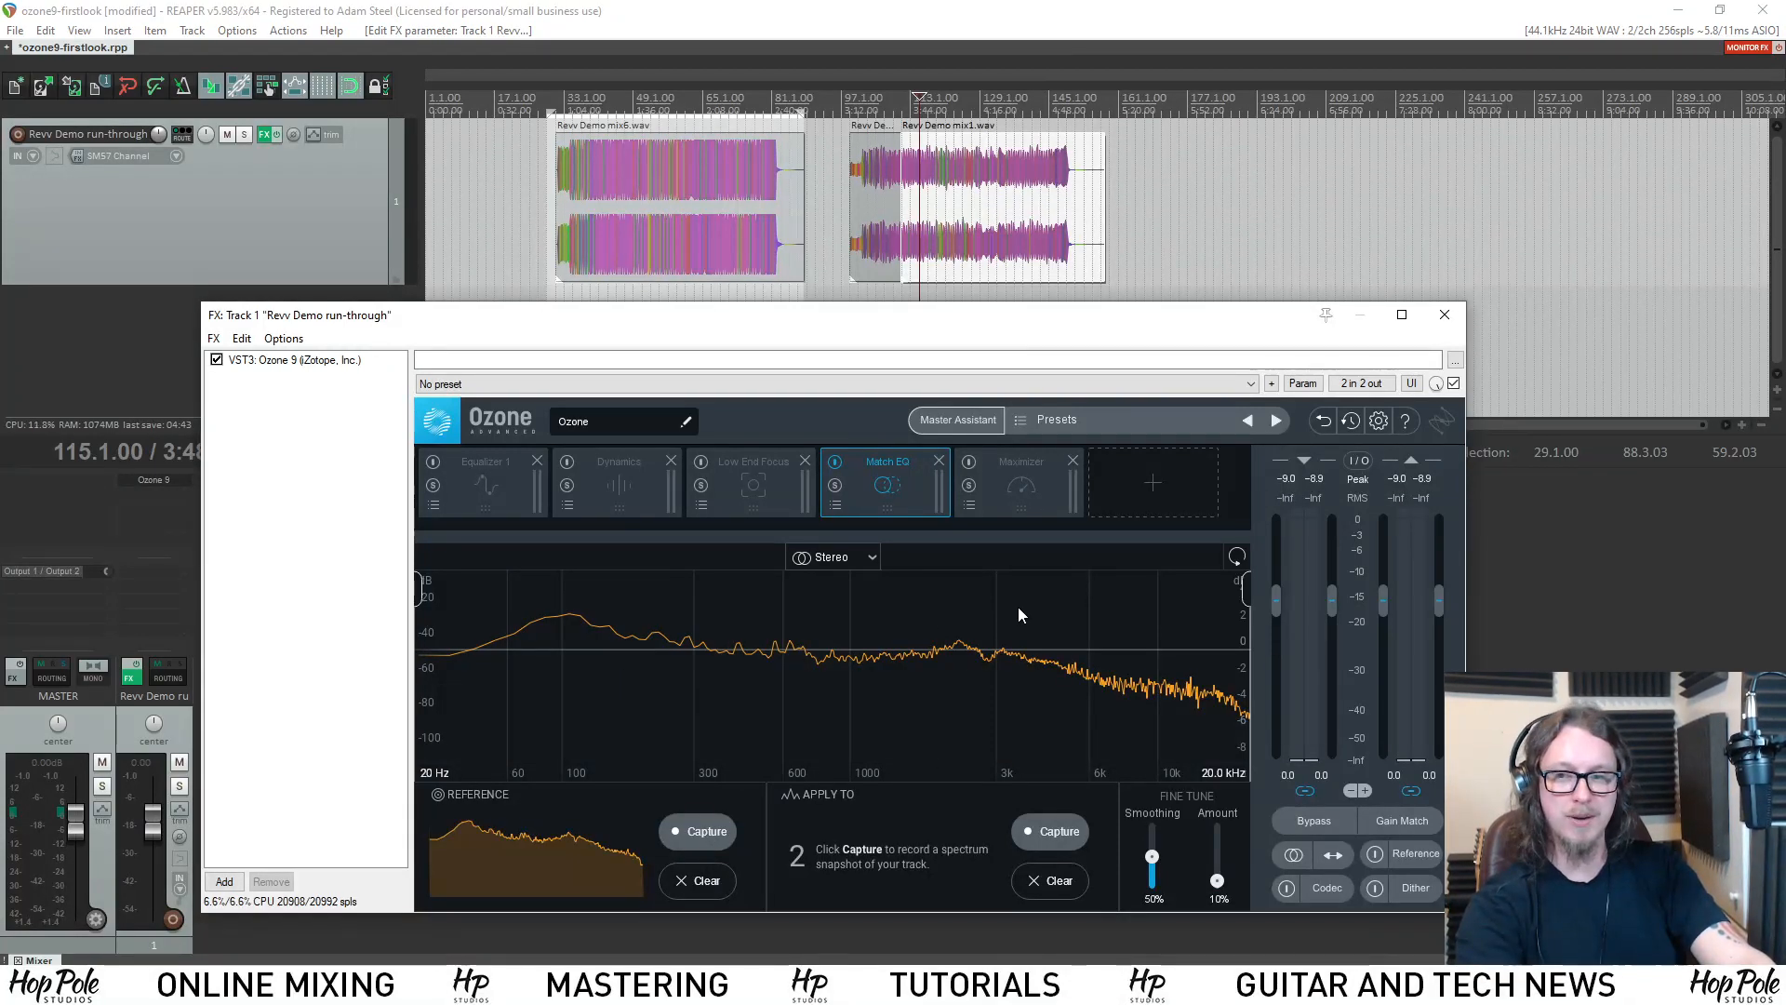
Re-enable the Equalizer 1, Dynamics, Low End Focus and Maximizer modules.
click(435, 461)
click(567, 462)
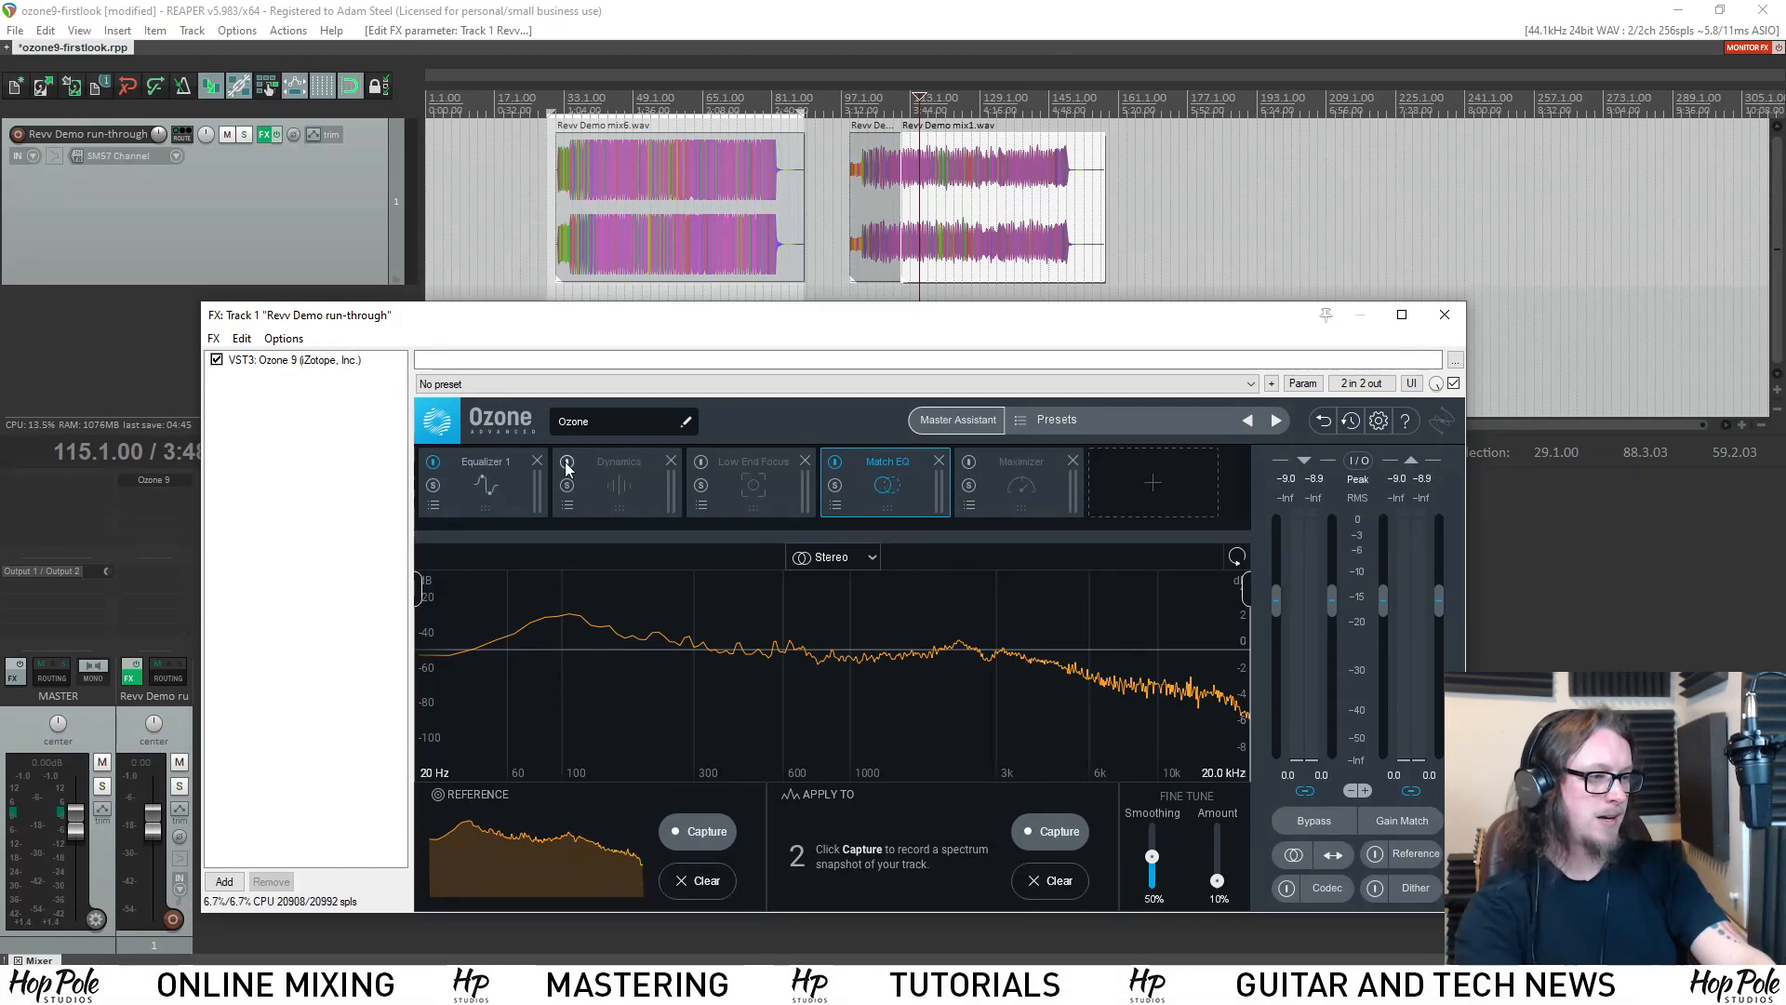
click(703, 461)
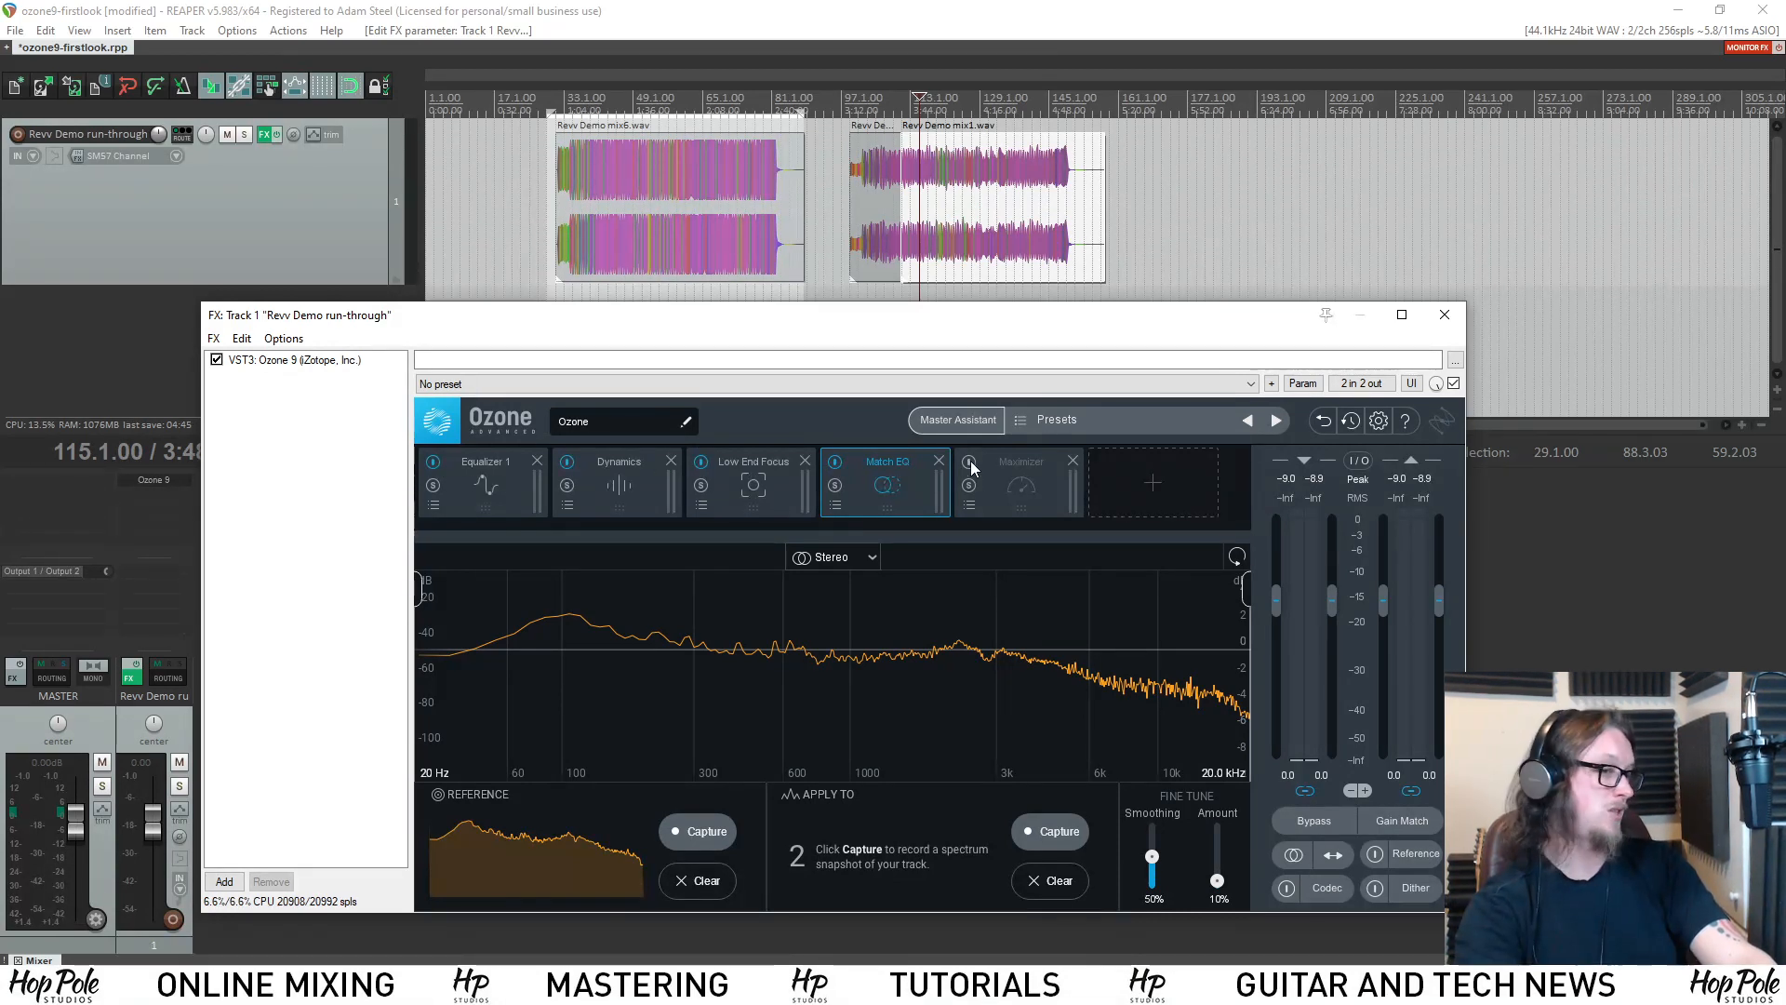
click(971, 463)
scroll(1023, 121, up, 3)
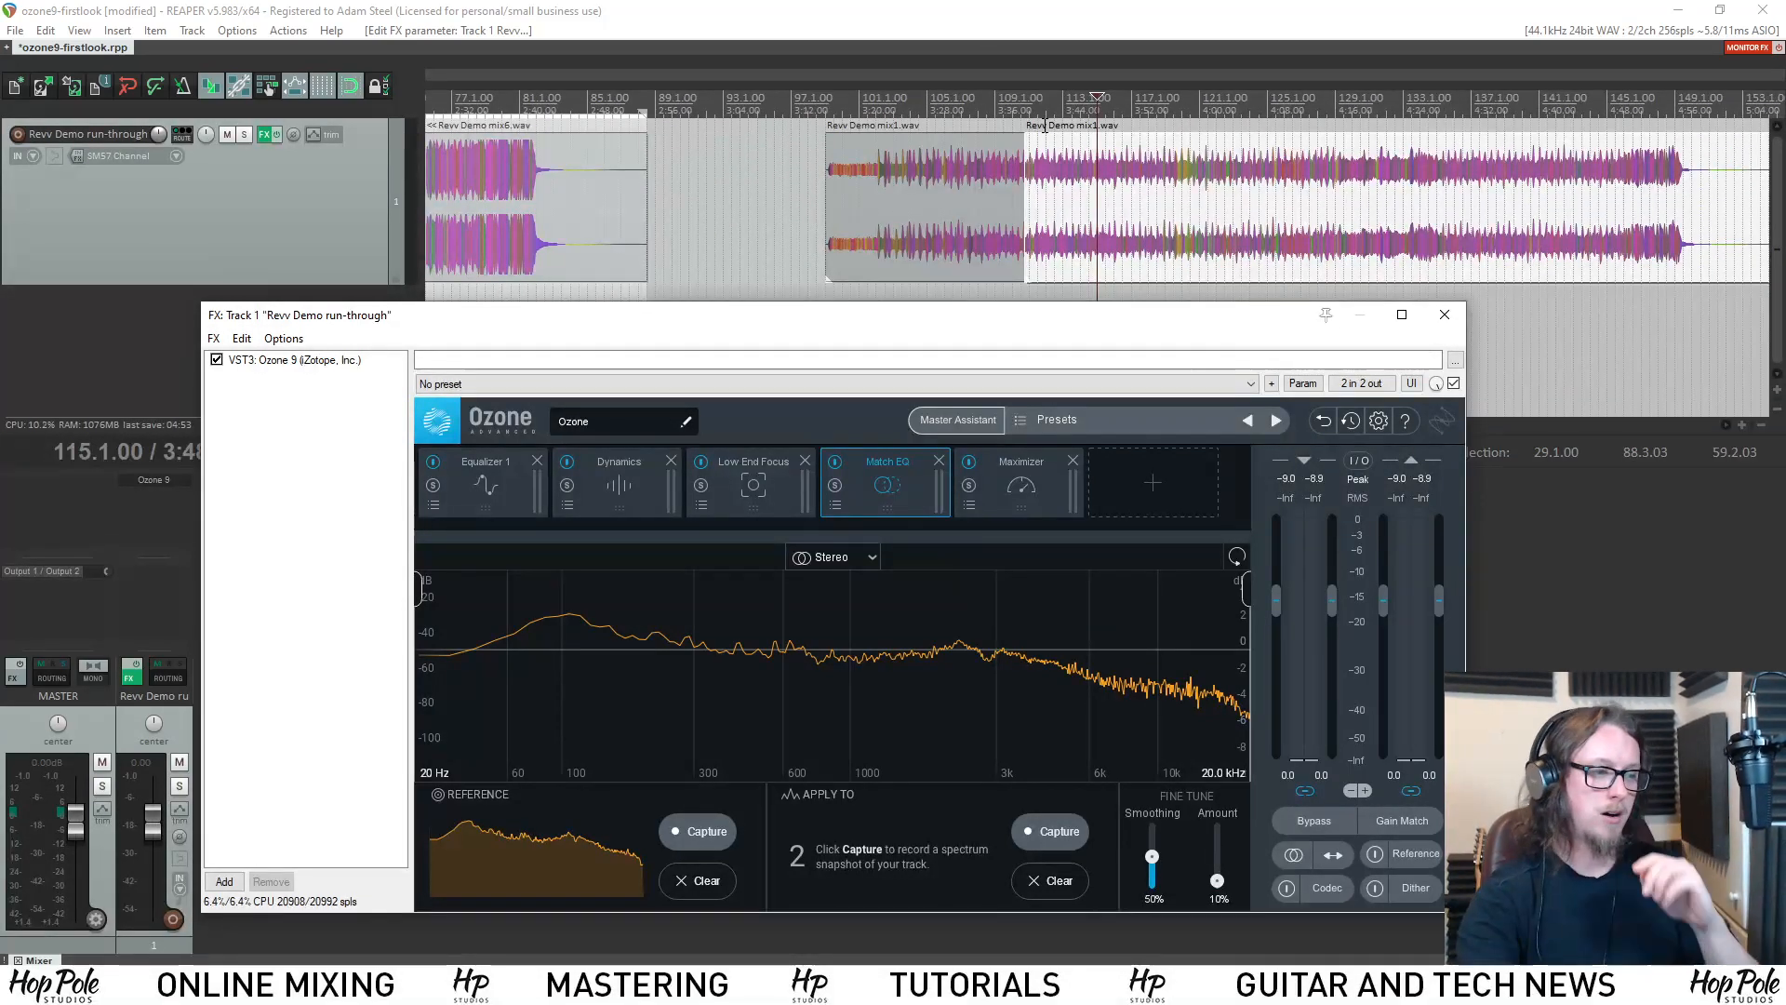
scroll(1012, 186, down, 3)
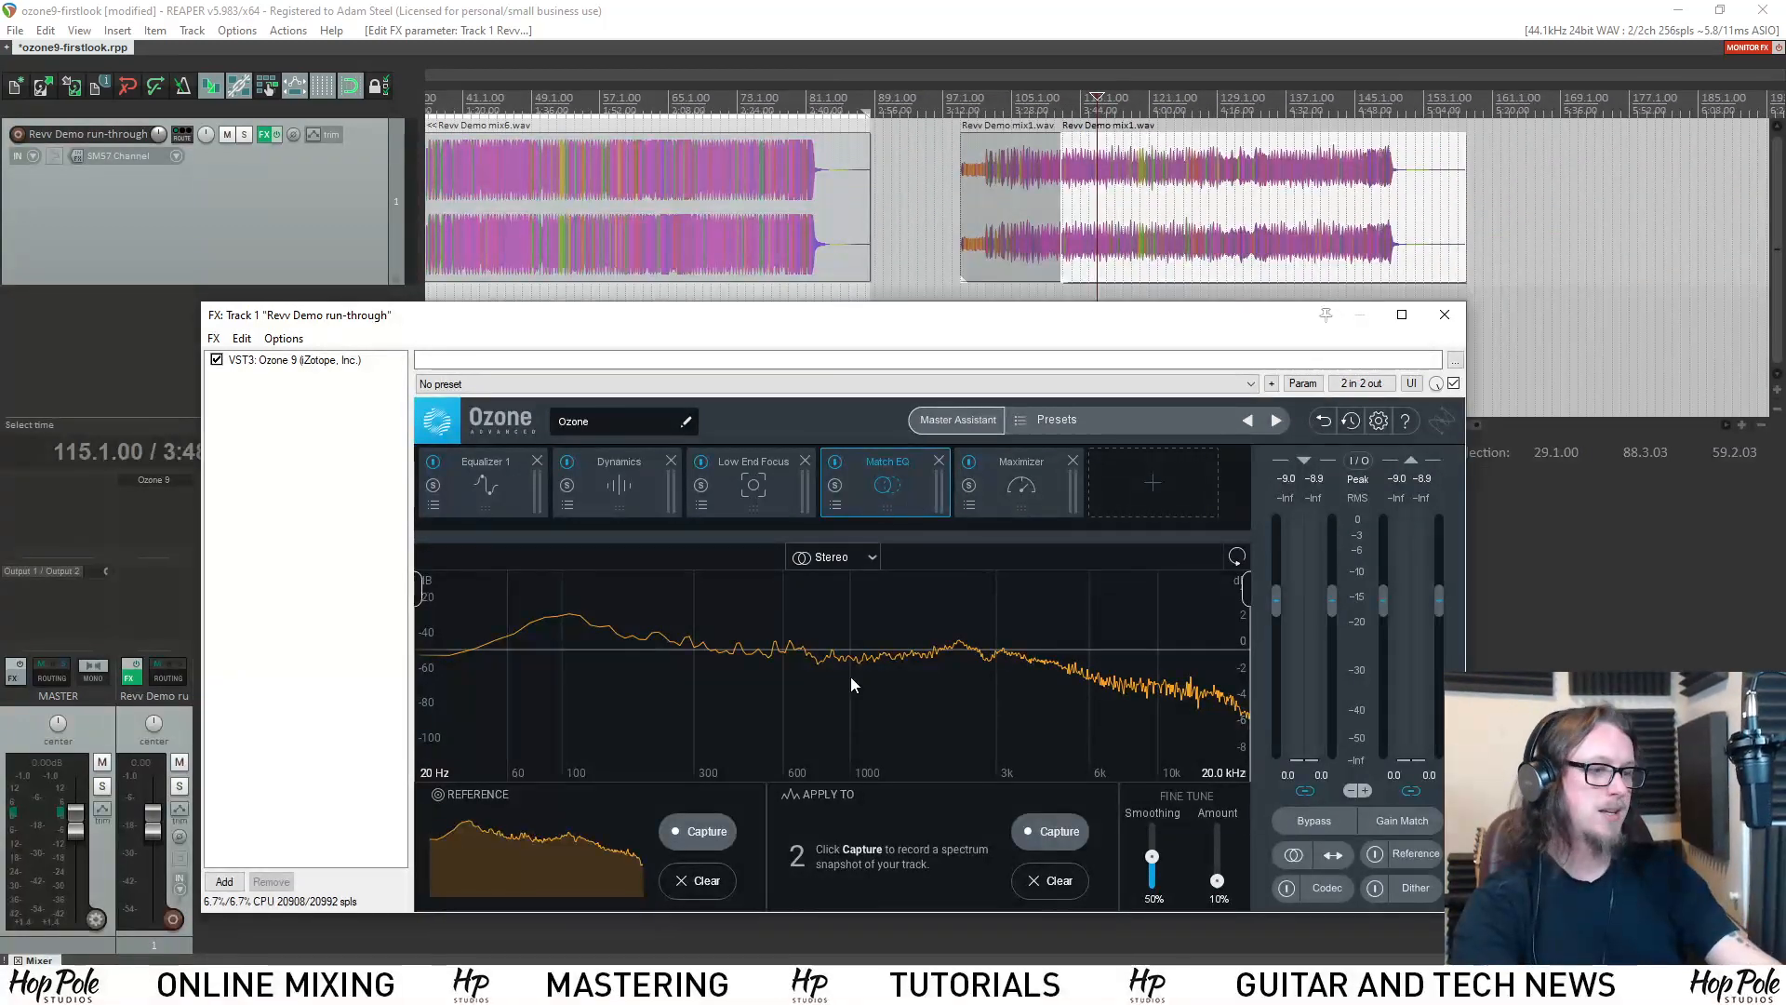
Capture the Match EQ Apply To spectrum while playing Revv Demo mix1.wav from bar 115, ending both capture and playback.
click(1047, 833)
key(space)
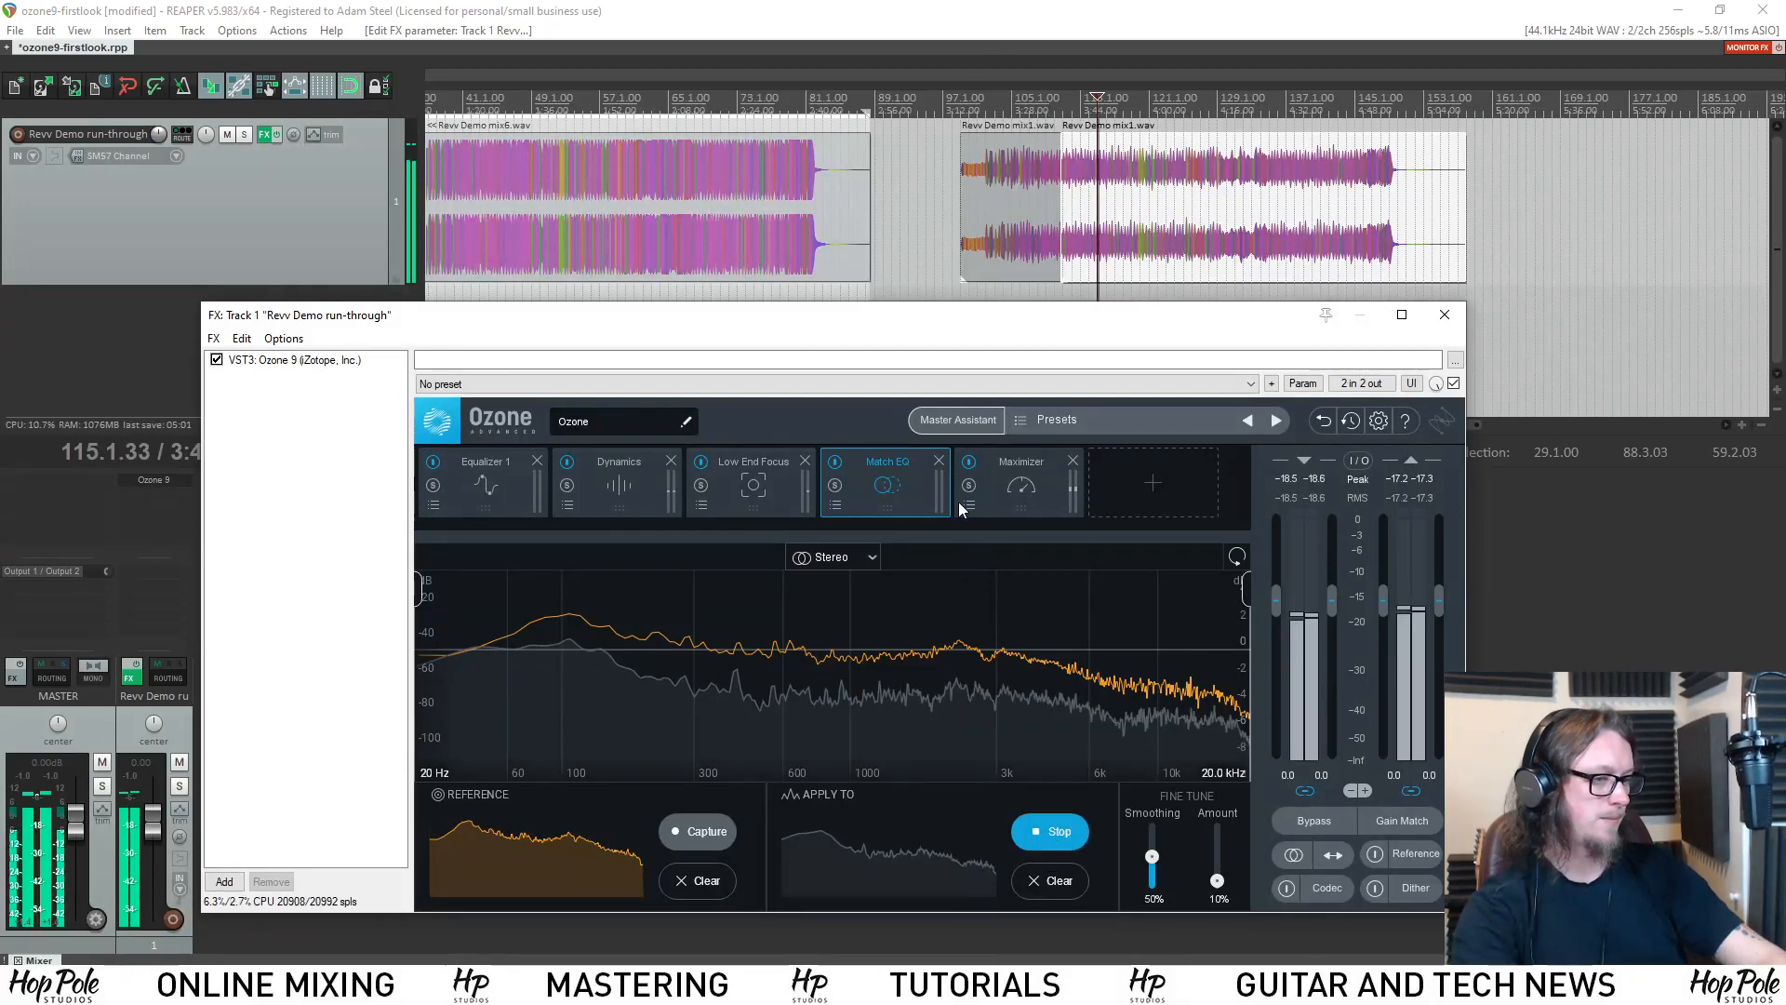
scroll(1070, 216, up, 3)
scroll(1072, 223, down, 2)
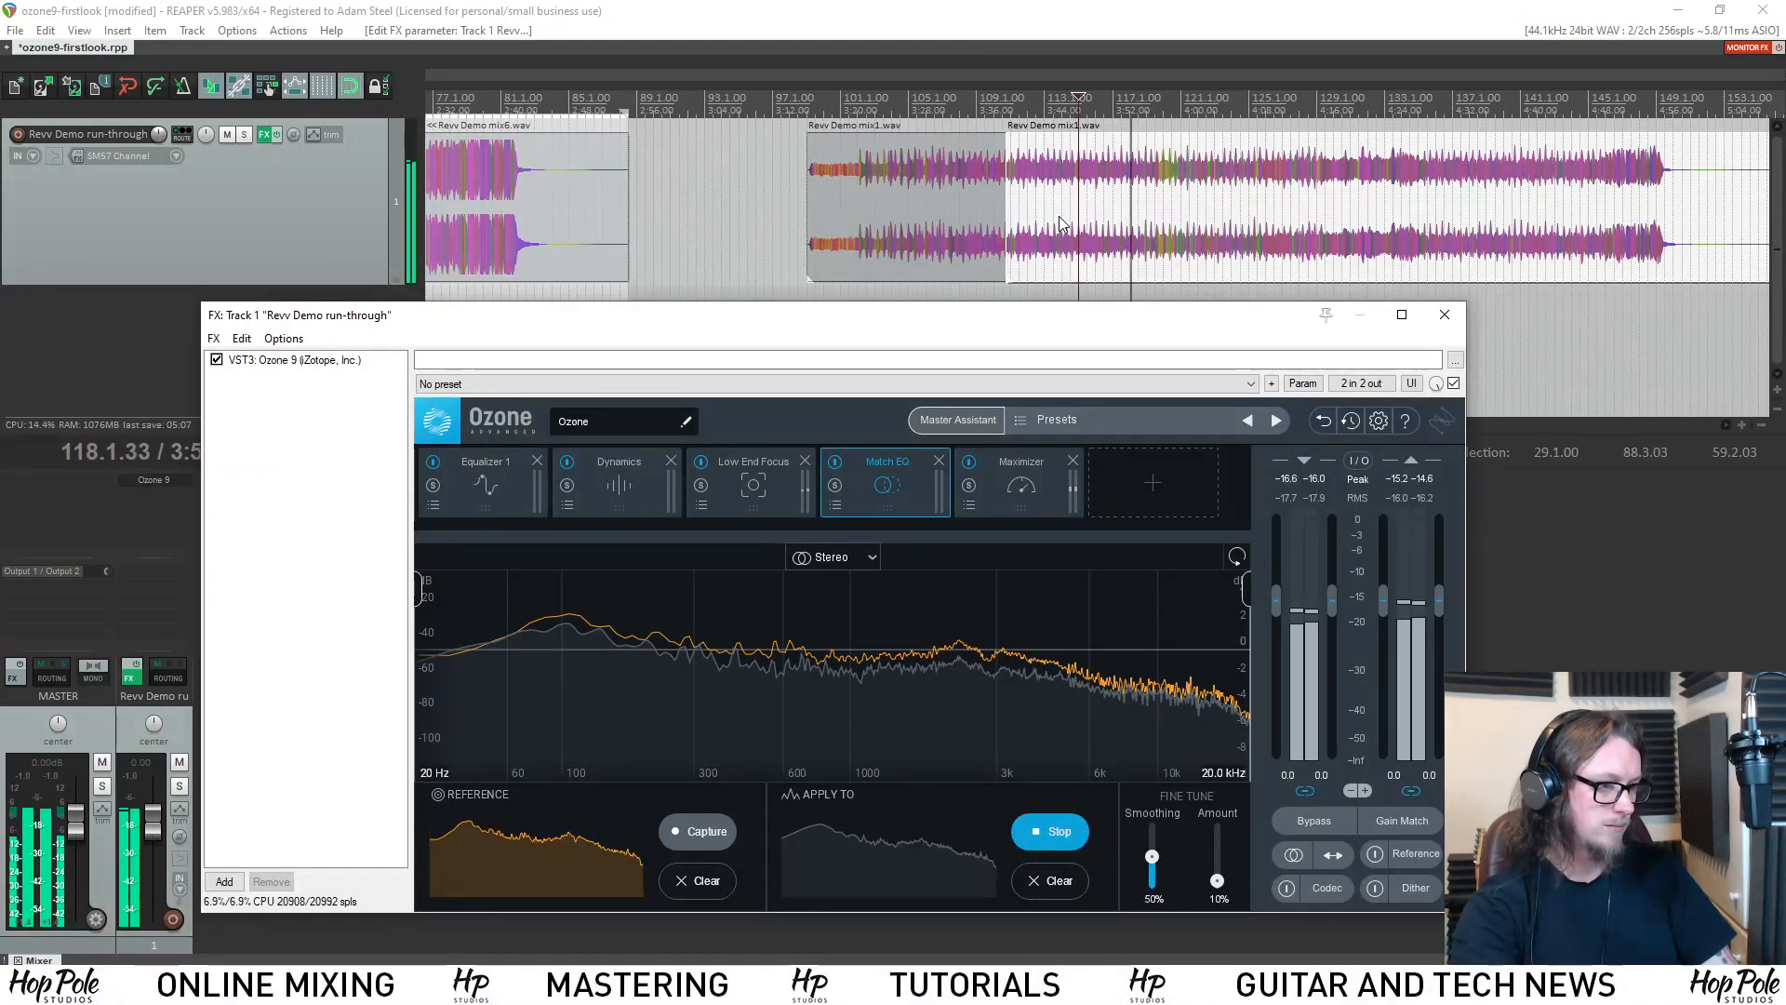
click(1051, 831)
key(space)
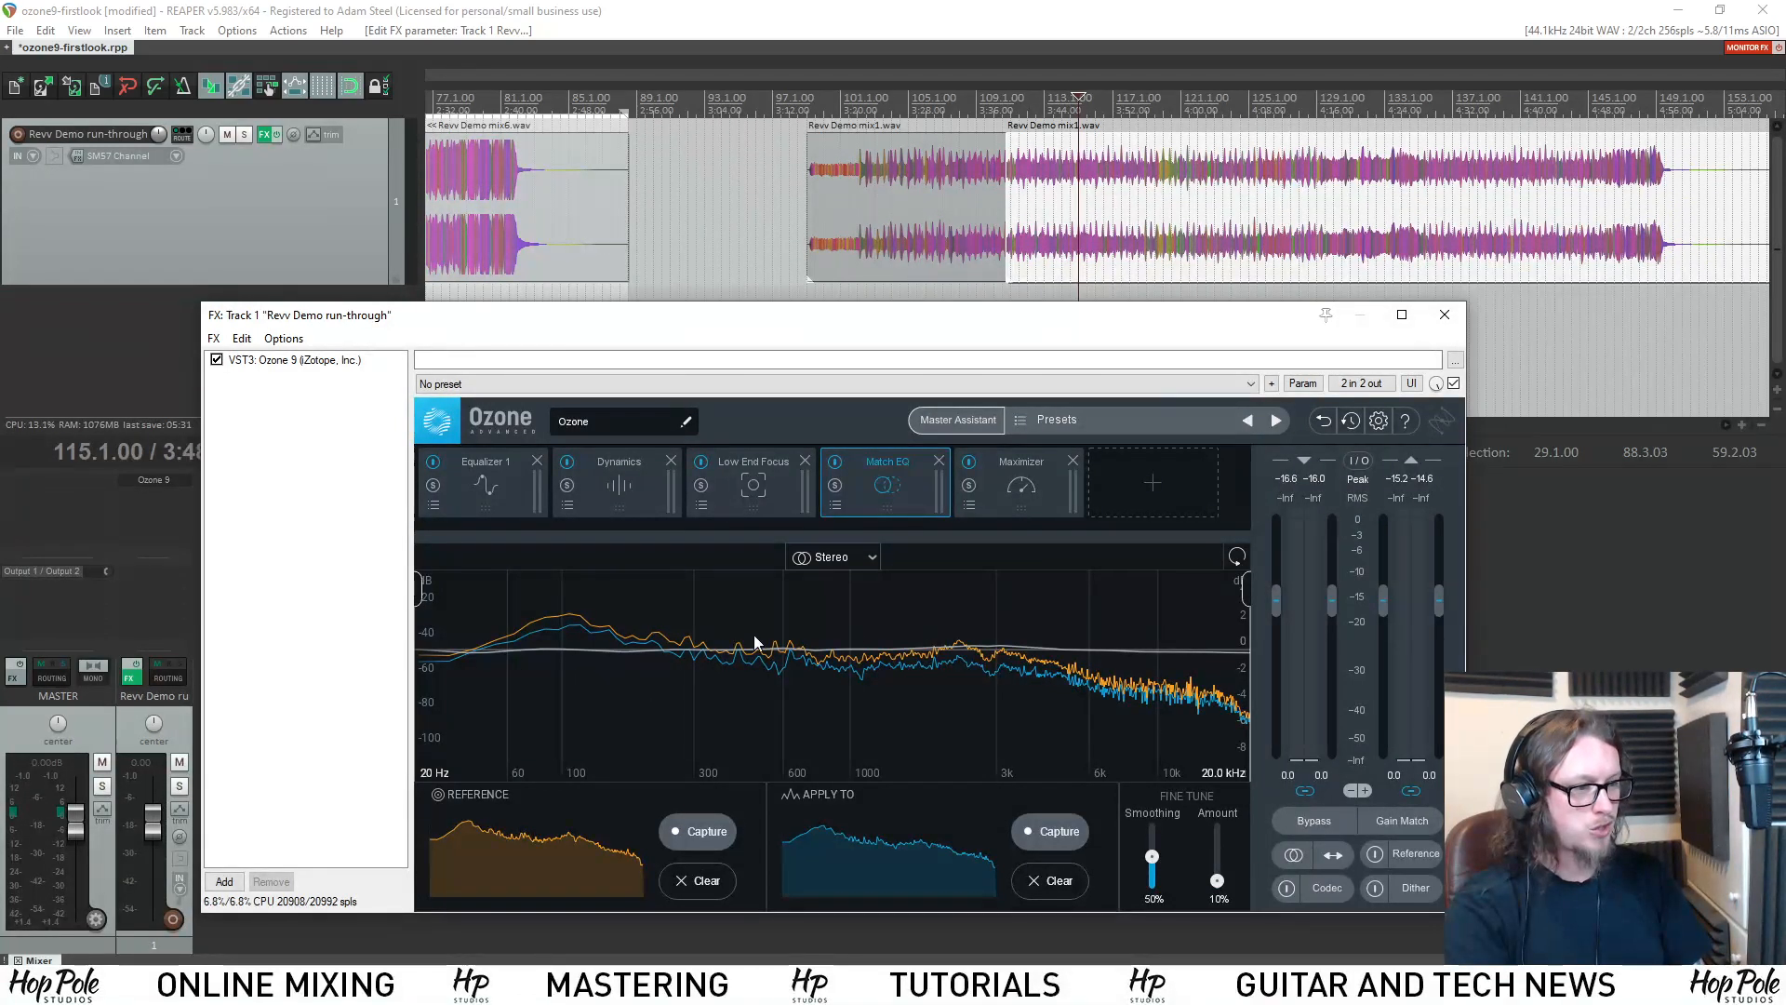
Try Match EQ Amounts of 89%, 94% and 83%, look briefly at Equalizer 1, and set the Amount to 24%.
drag(1213, 884, 1223, 840)
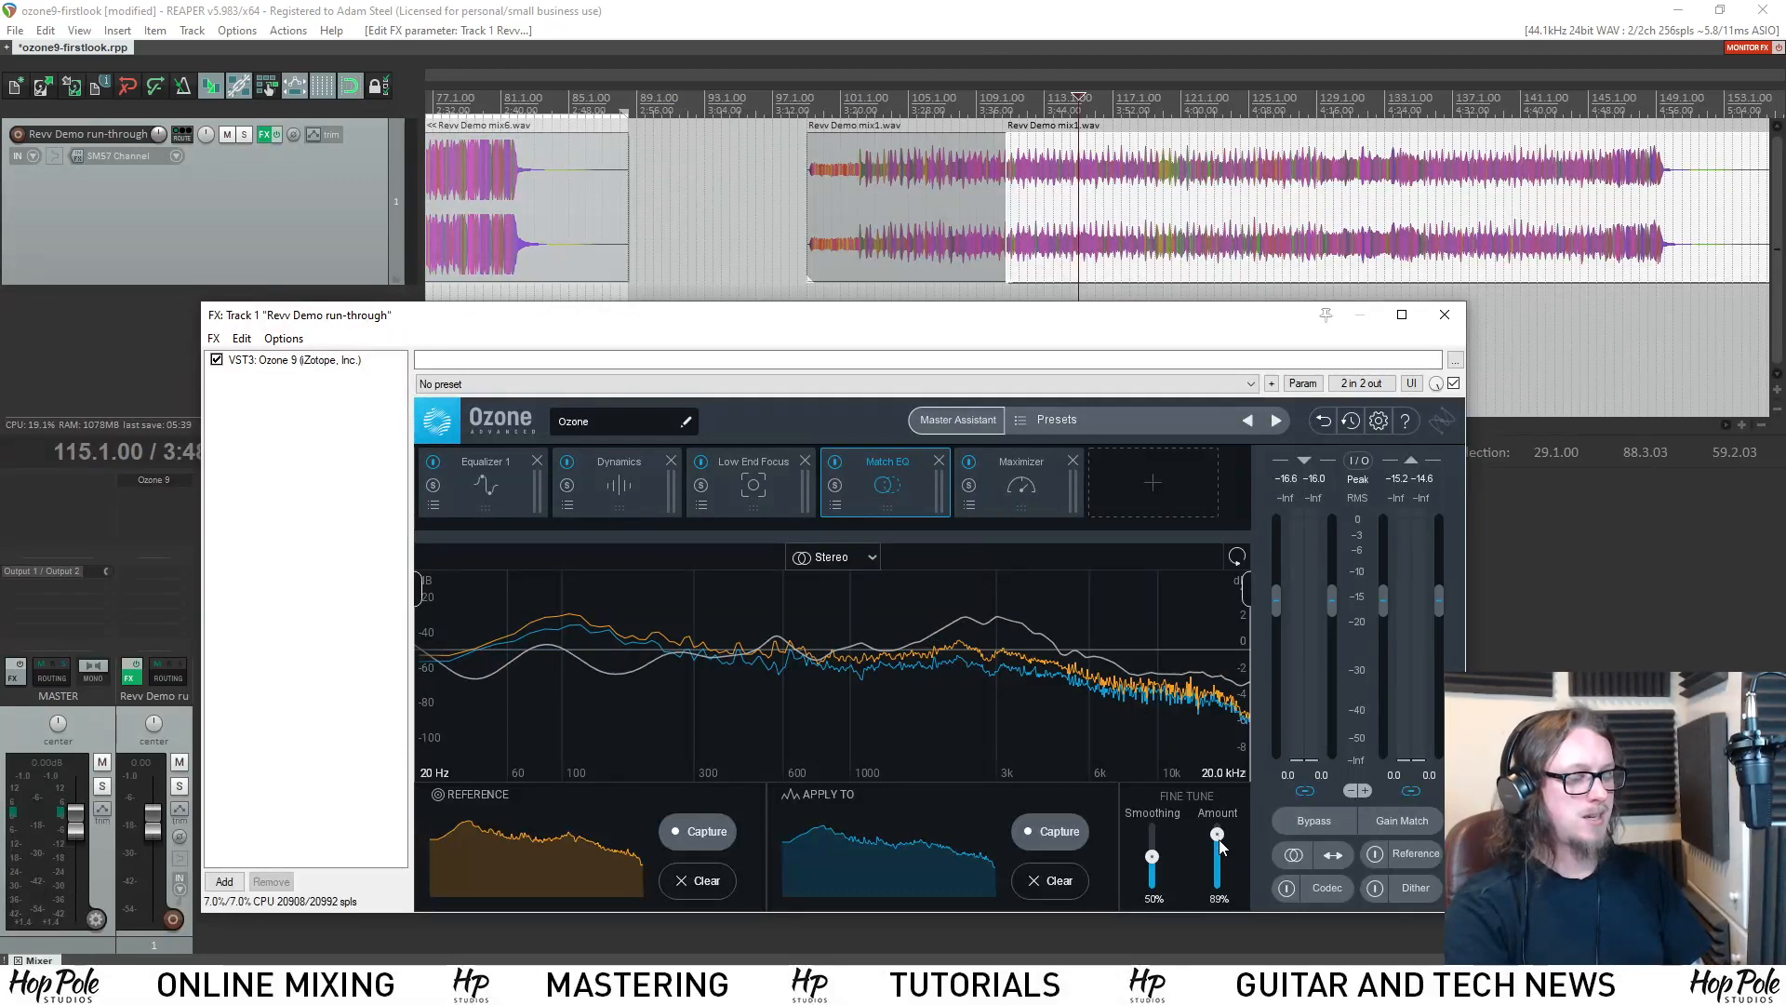
drag(1221, 833, 1218, 839)
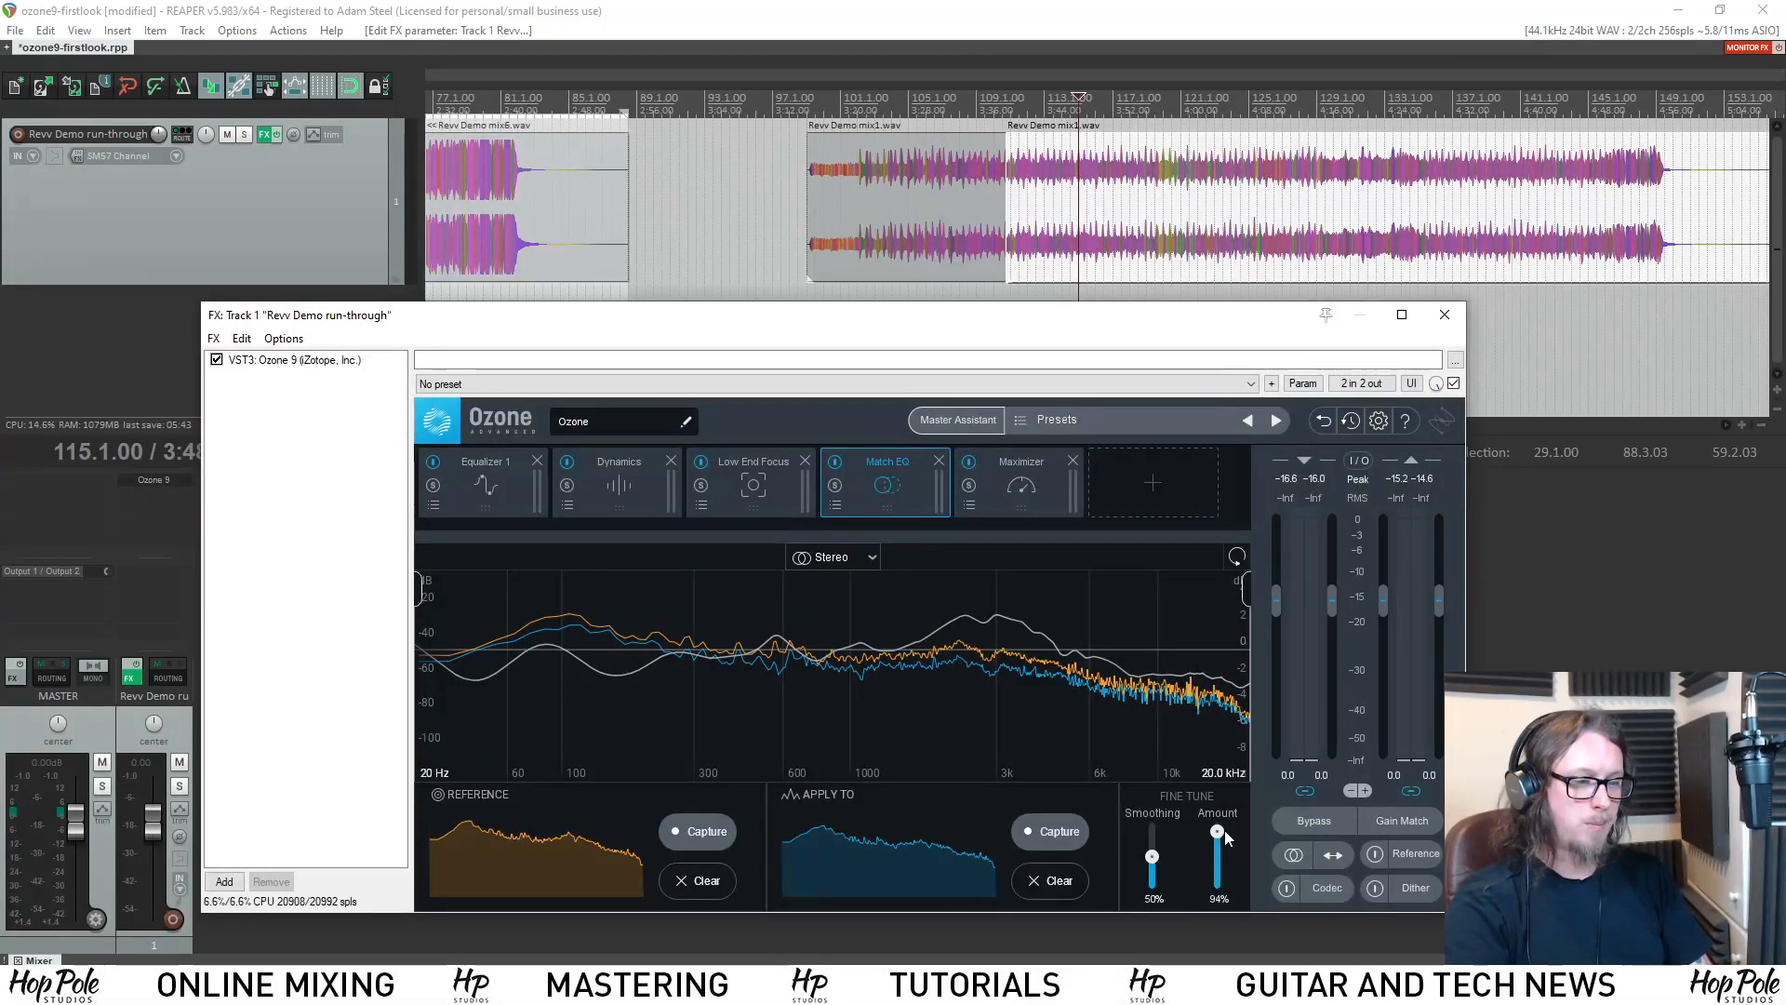
mouse_move(1217, 830)
mouse_down()
mouse_move(1230, 871)
mouse_move(1228, 850)
mouse_up()
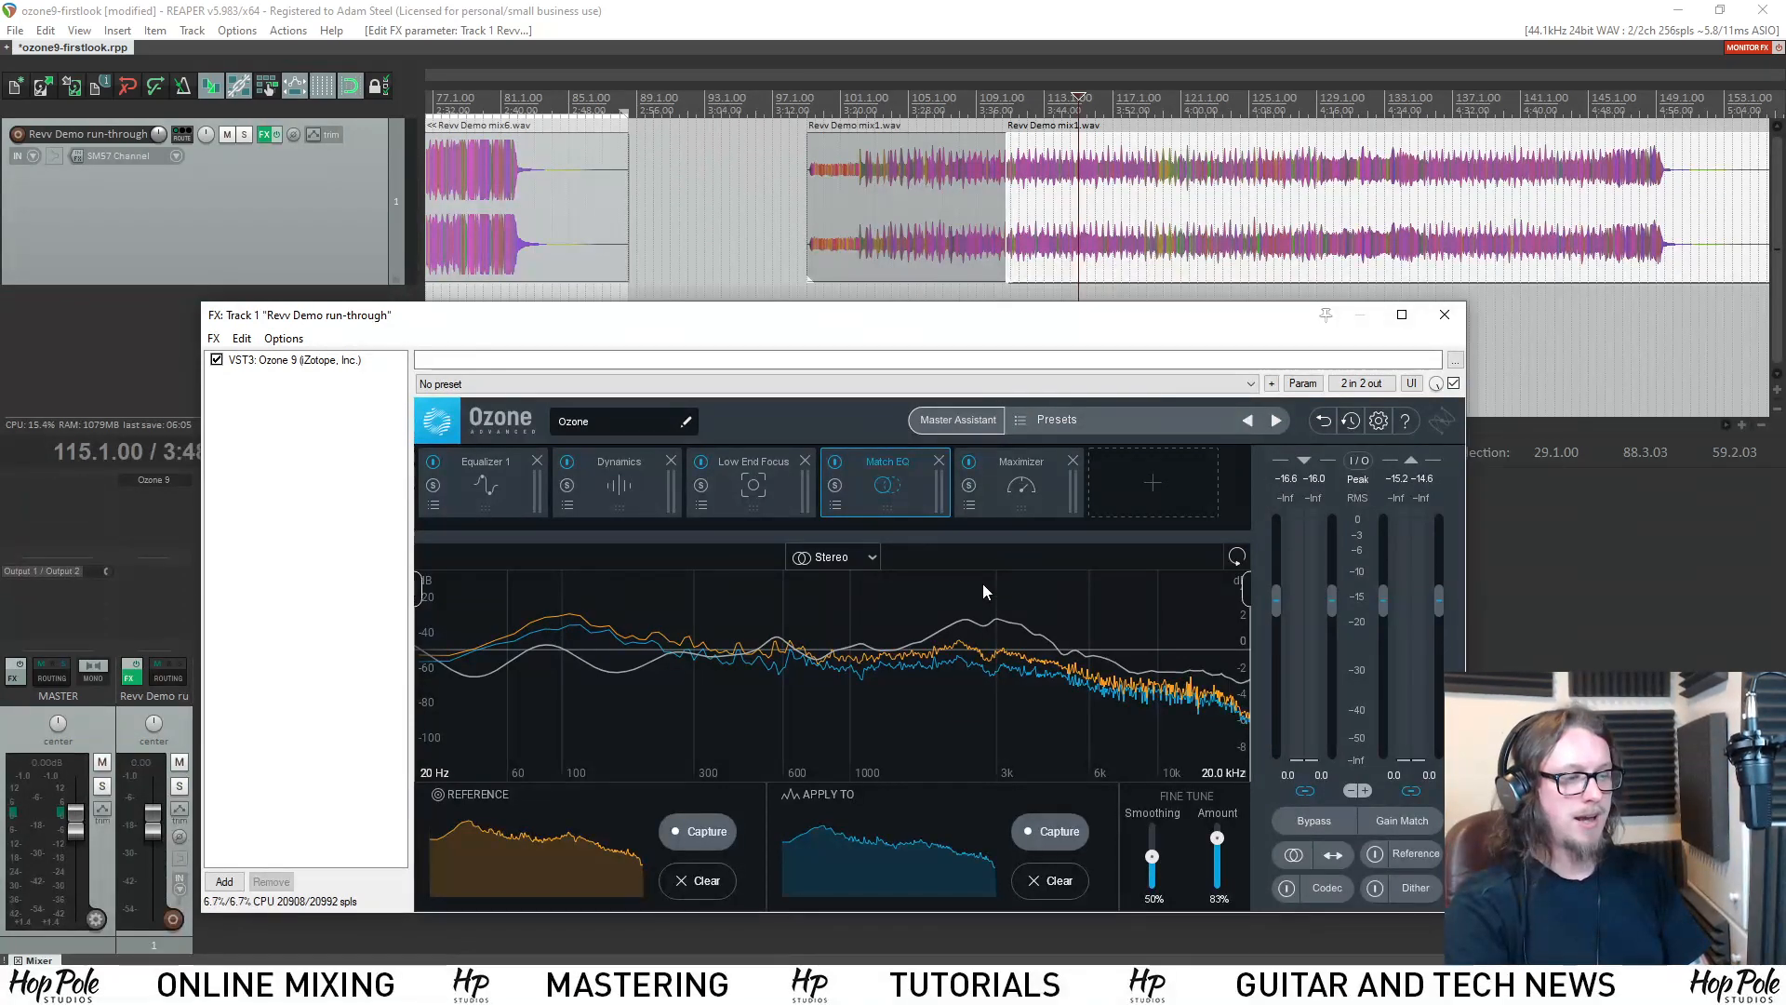
click(494, 493)
click(874, 483)
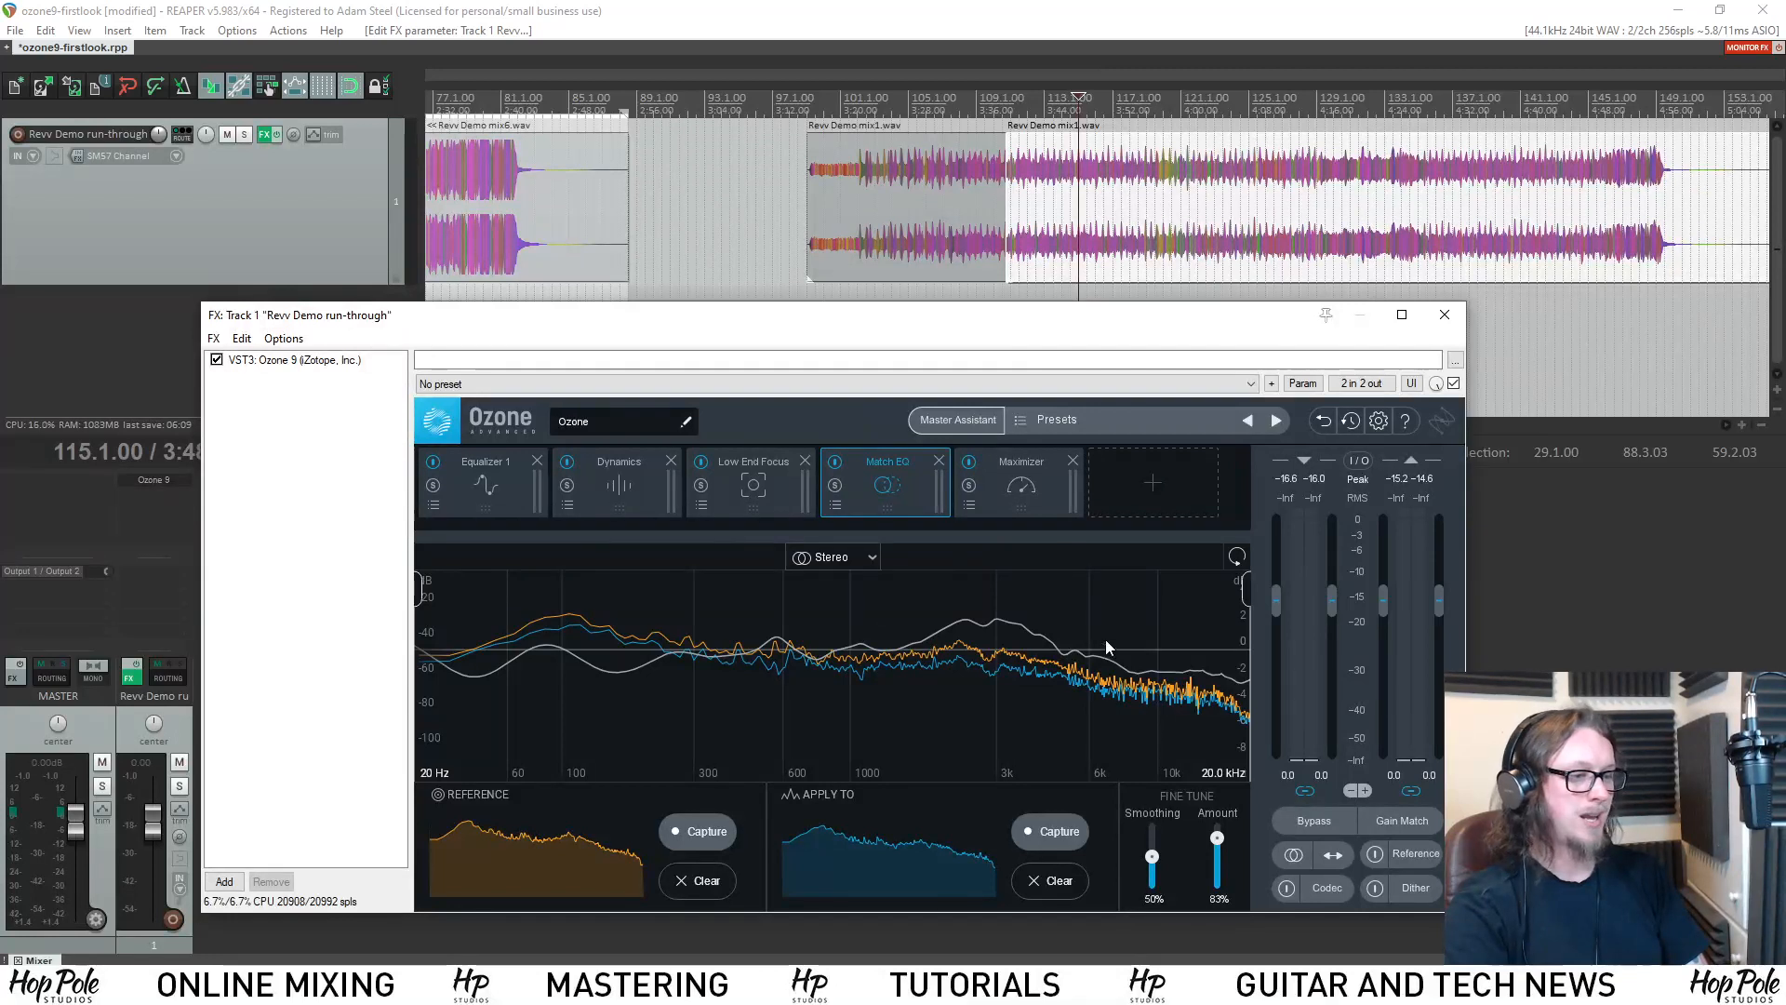
drag(1216, 838, 1226, 884)
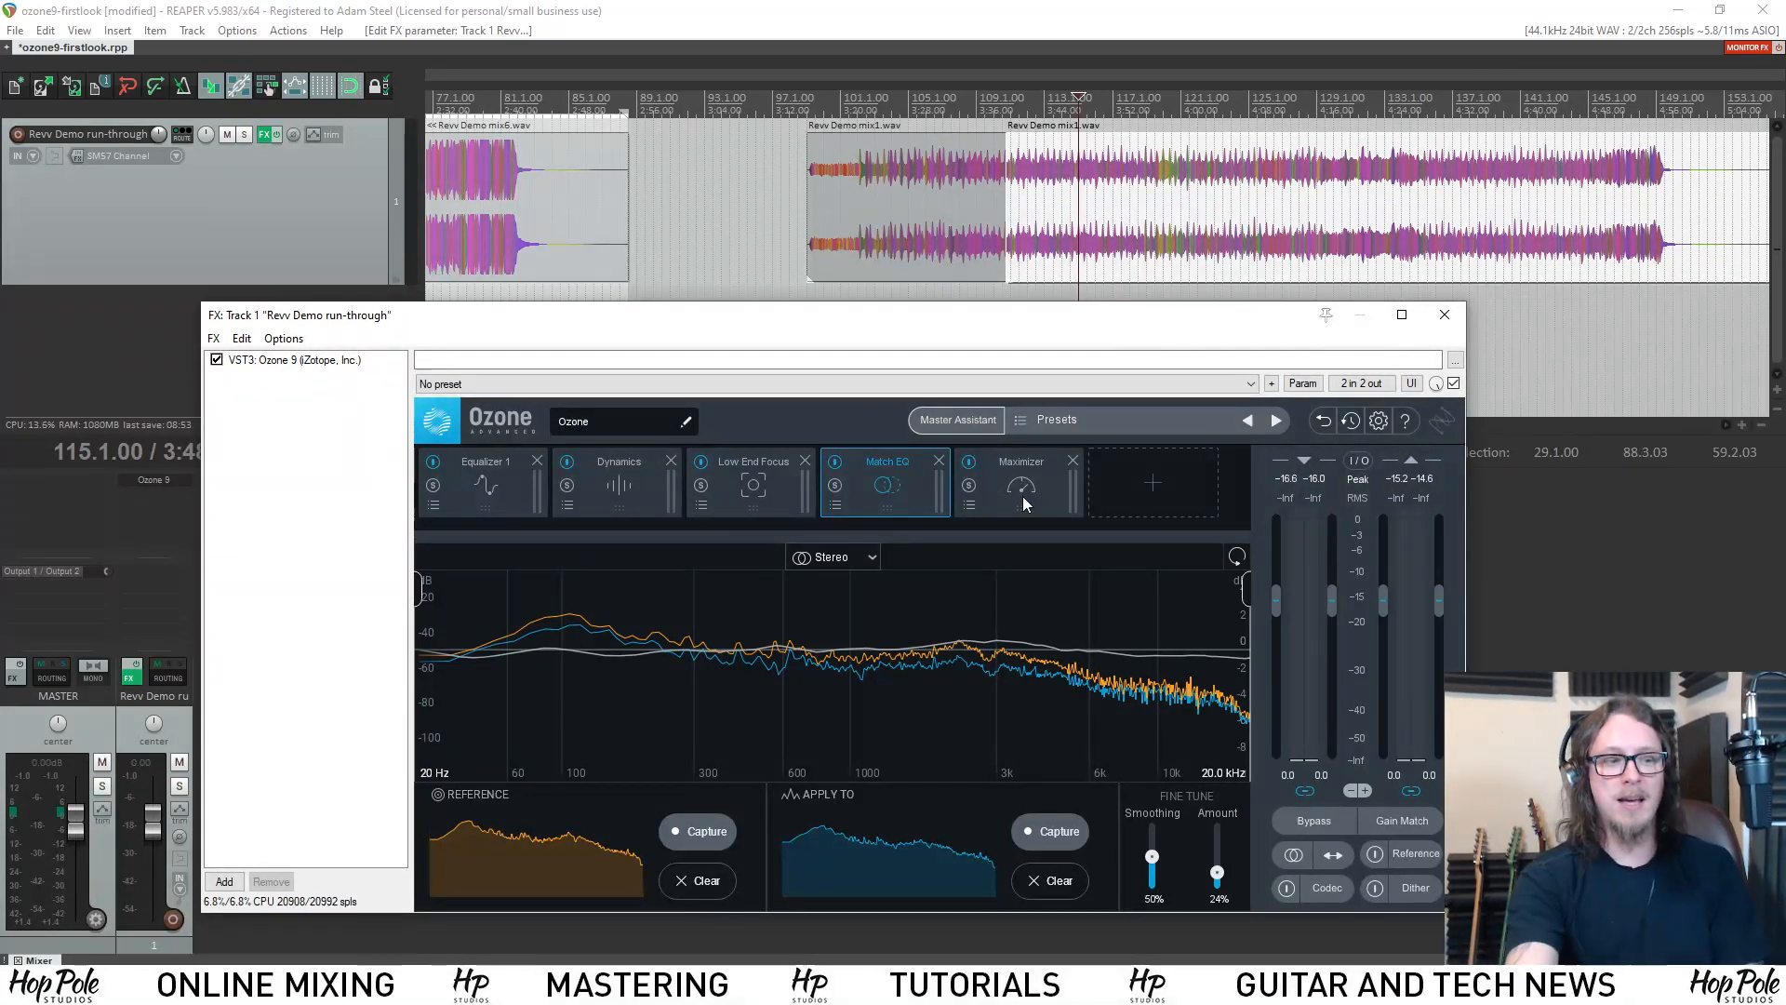
Boost band 3 of Equalizer 1 by 3.0 dB at 614 Hz.
click(503, 491)
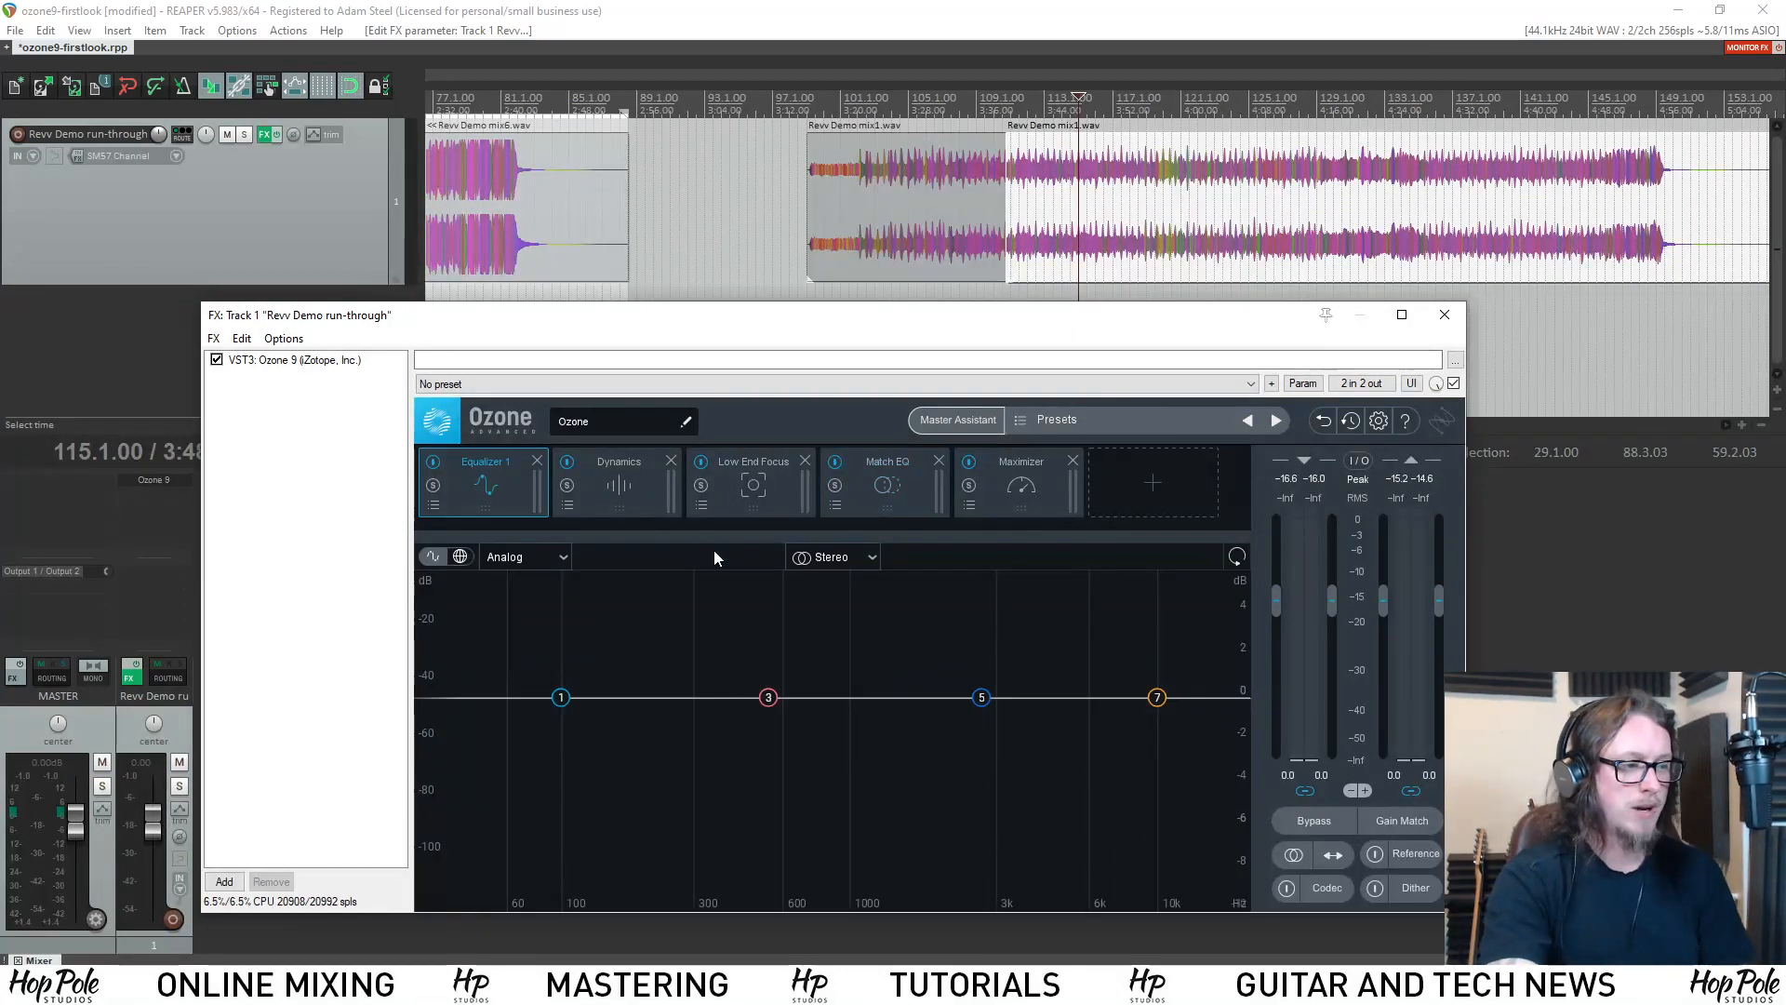
drag(768, 698, 786, 640)
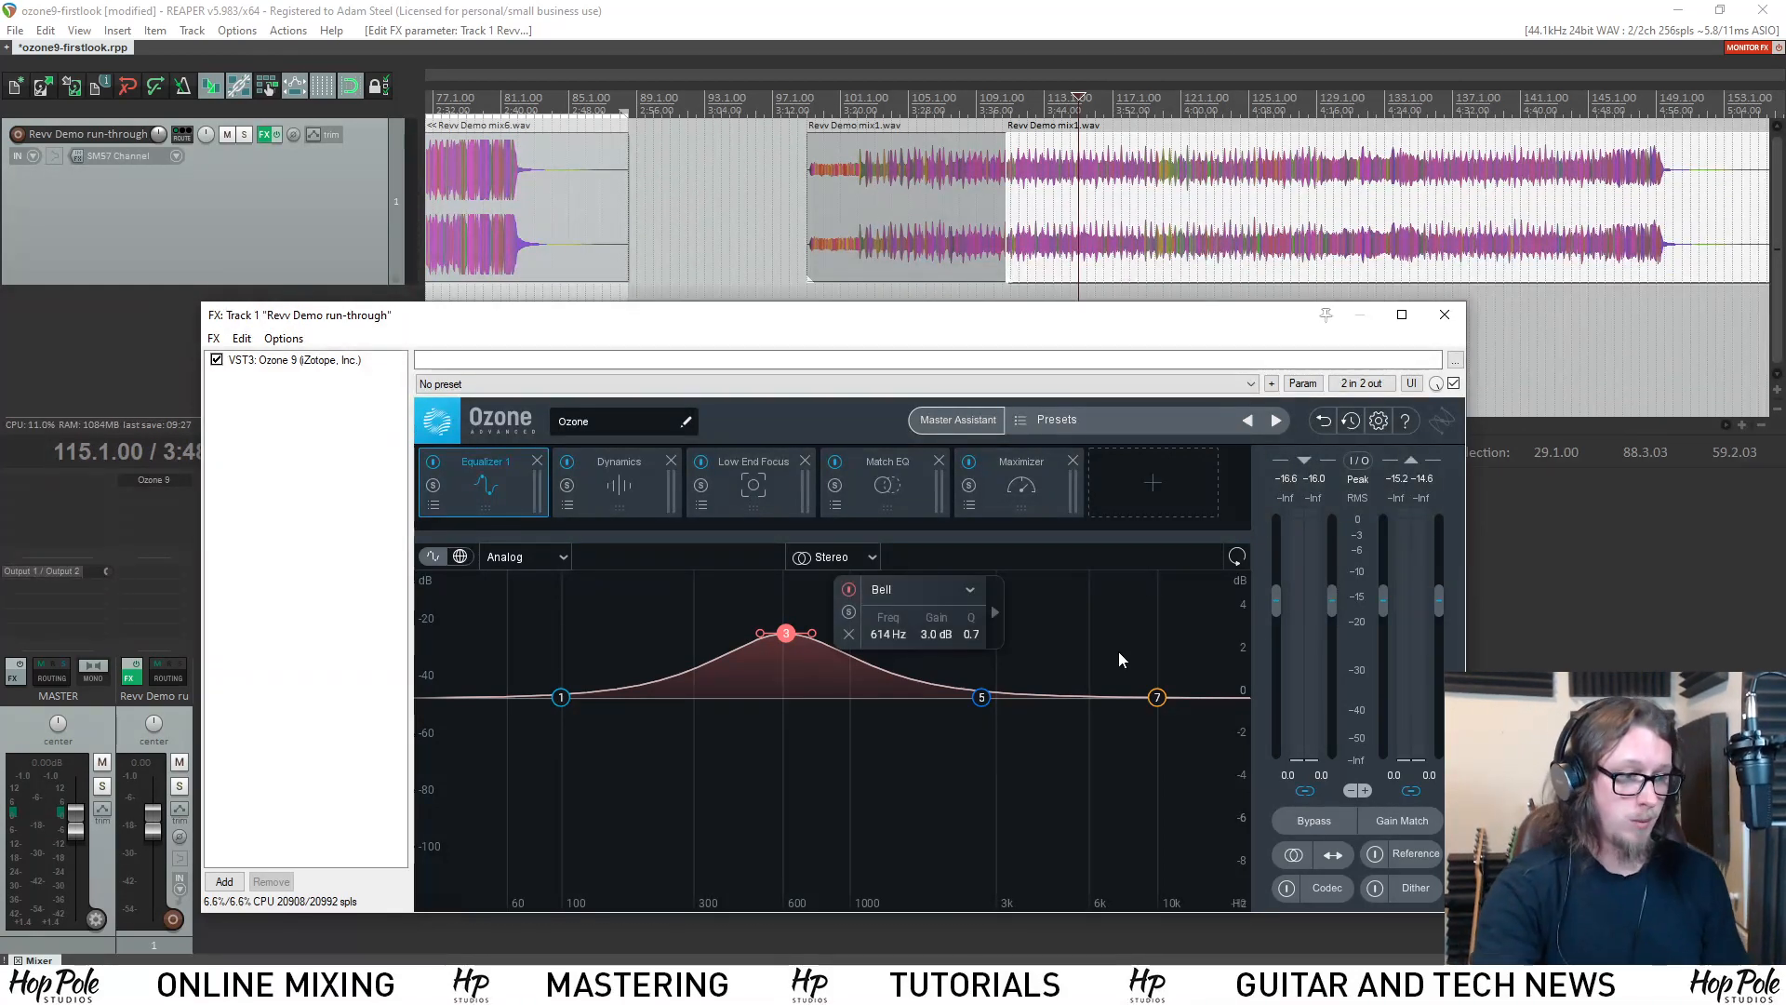
Add a Spectral Shaper module to the chain and place it between Match EQ and Maximizer.
click(1163, 493)
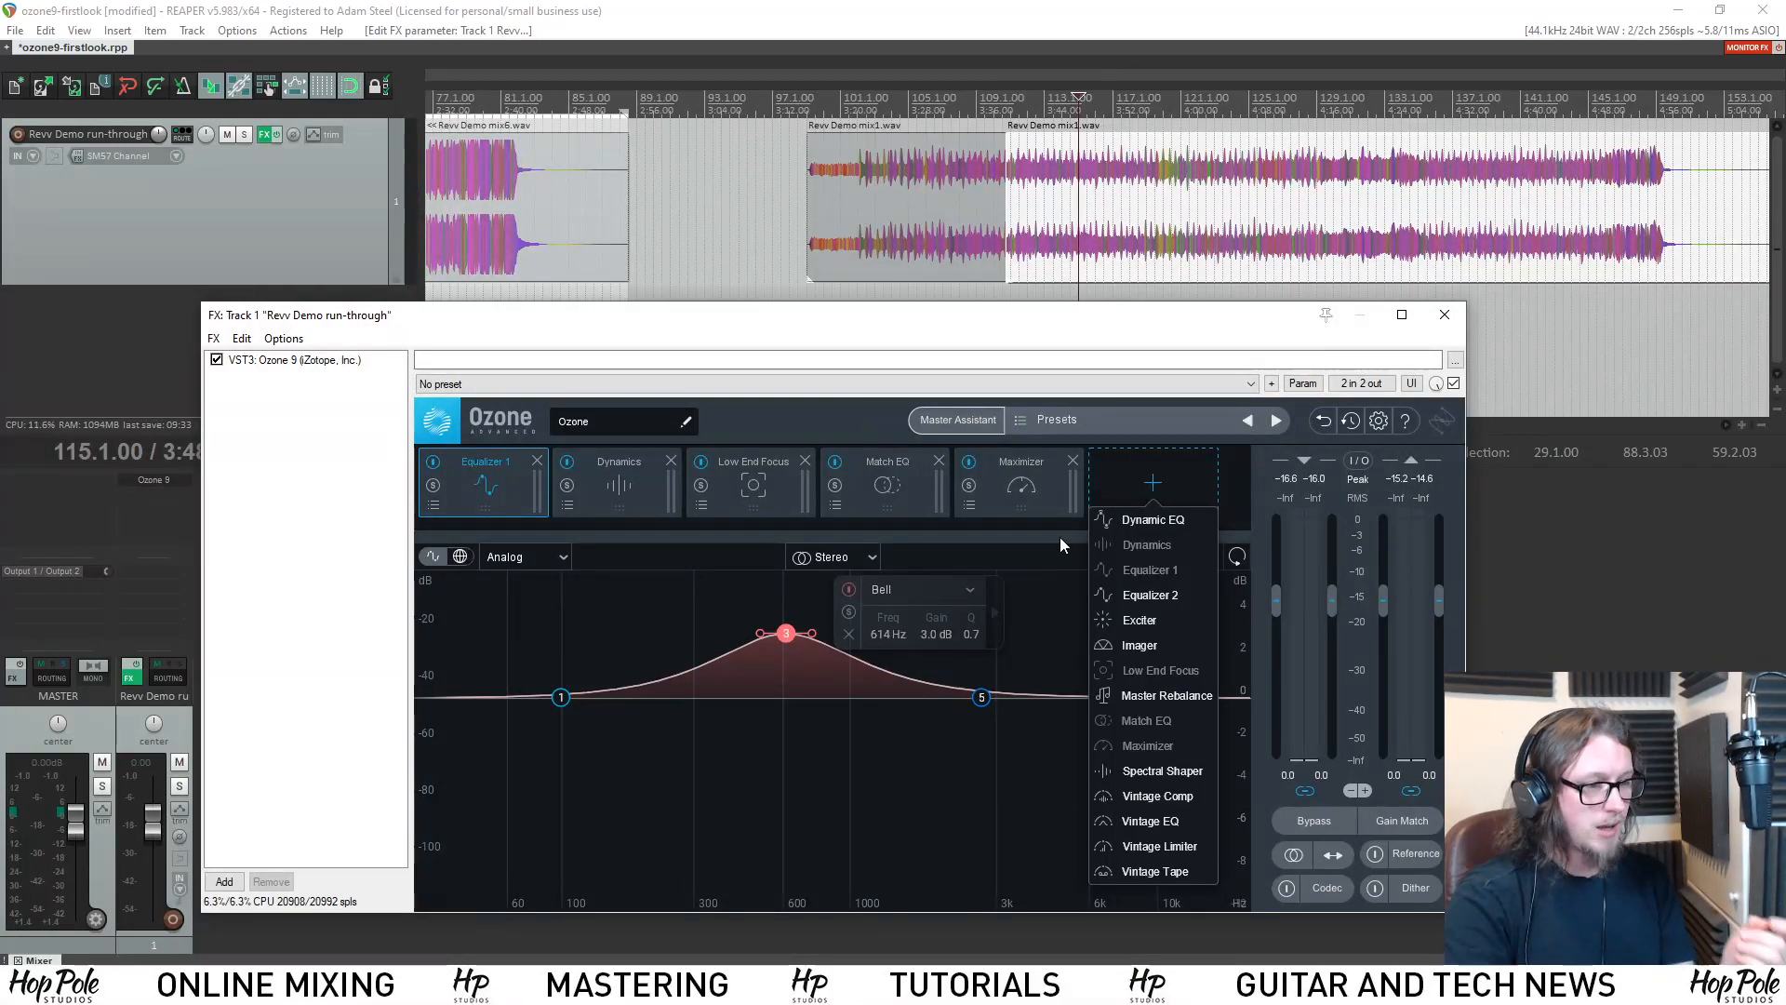
click(1163, 770)
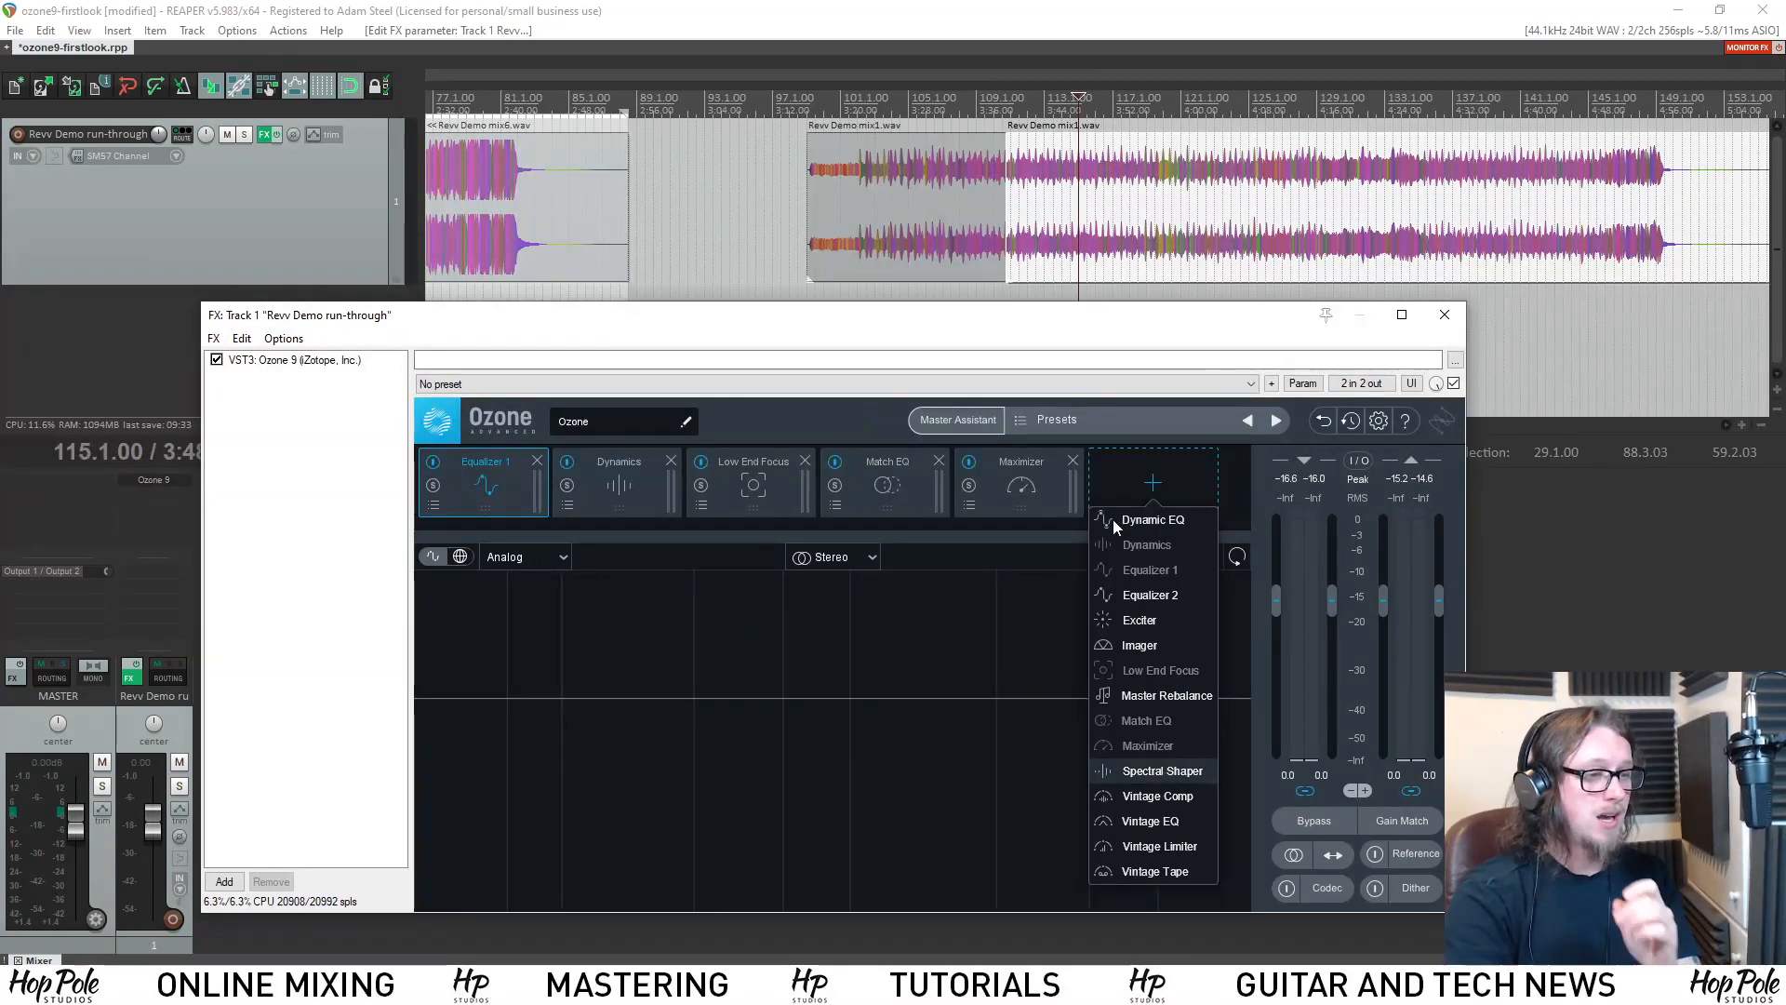
drag(1048, 490, 924, 489)
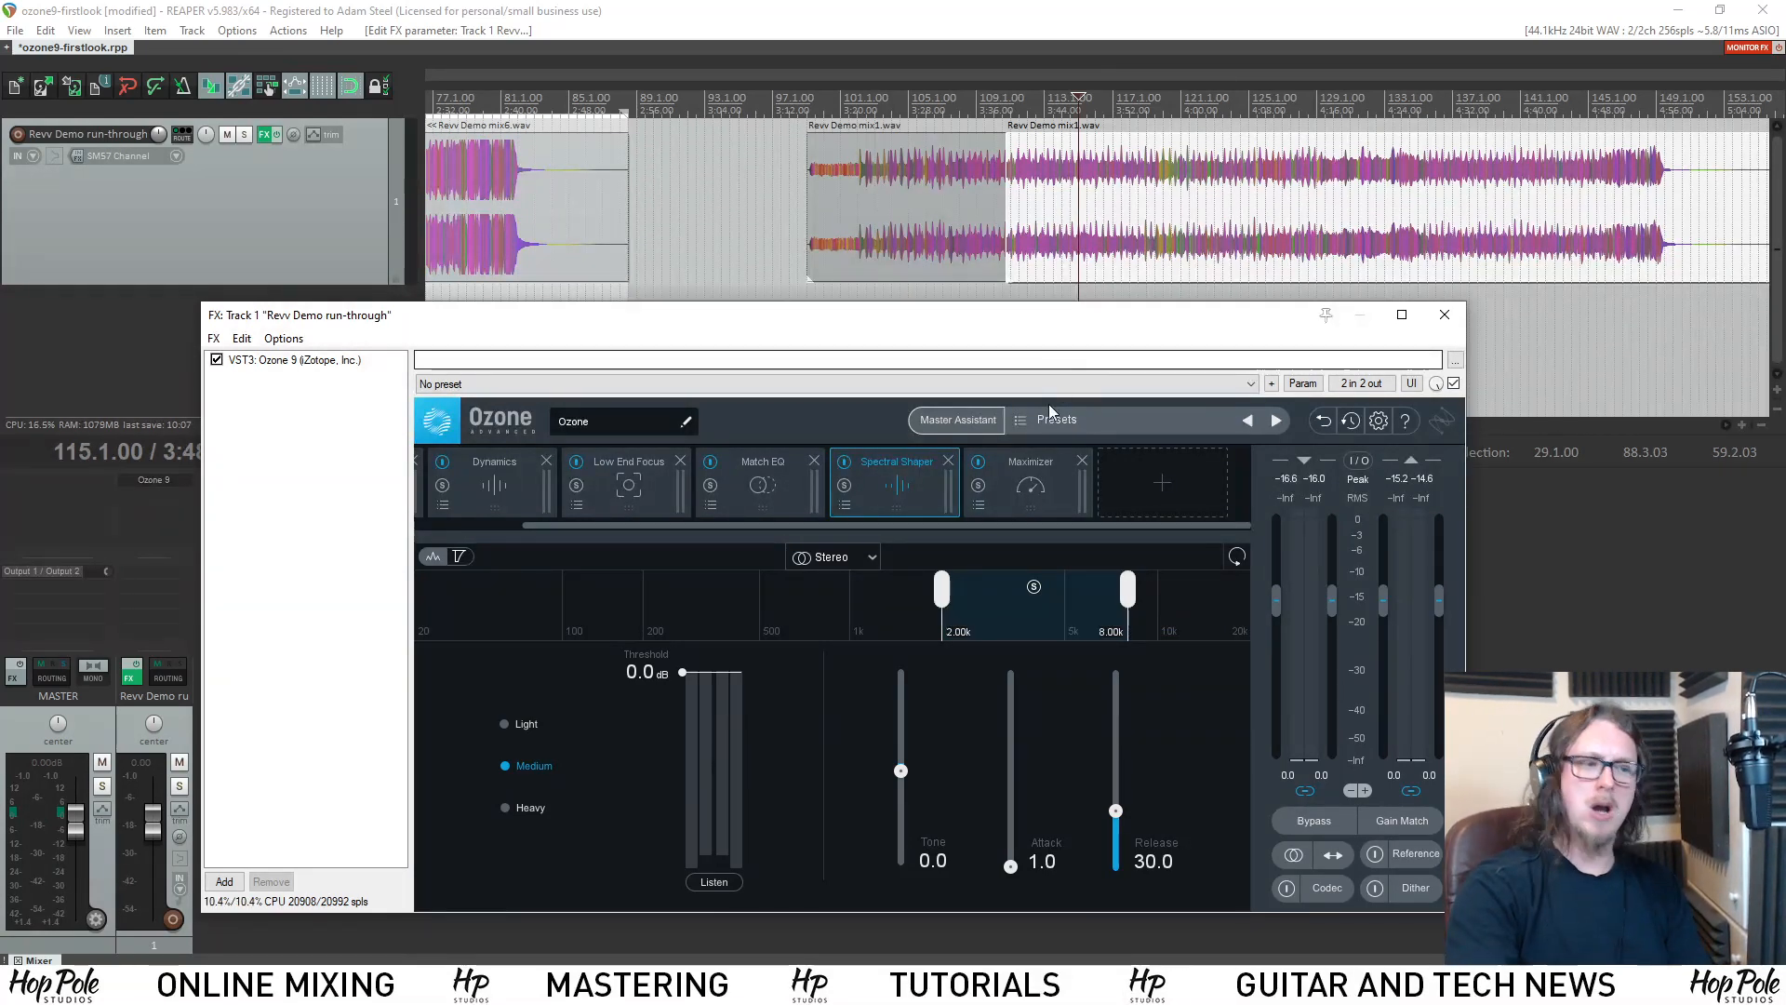
Try the Spectral Shaper Tone control, return it to 0.0, and widen the processed band to 1.02k–9.18k.
mouse_move(899, 770)
mouse_down()
mouse_move(901, 735)
mouse_move(916, 774)
mouse_up()
alt+click(910, 768)
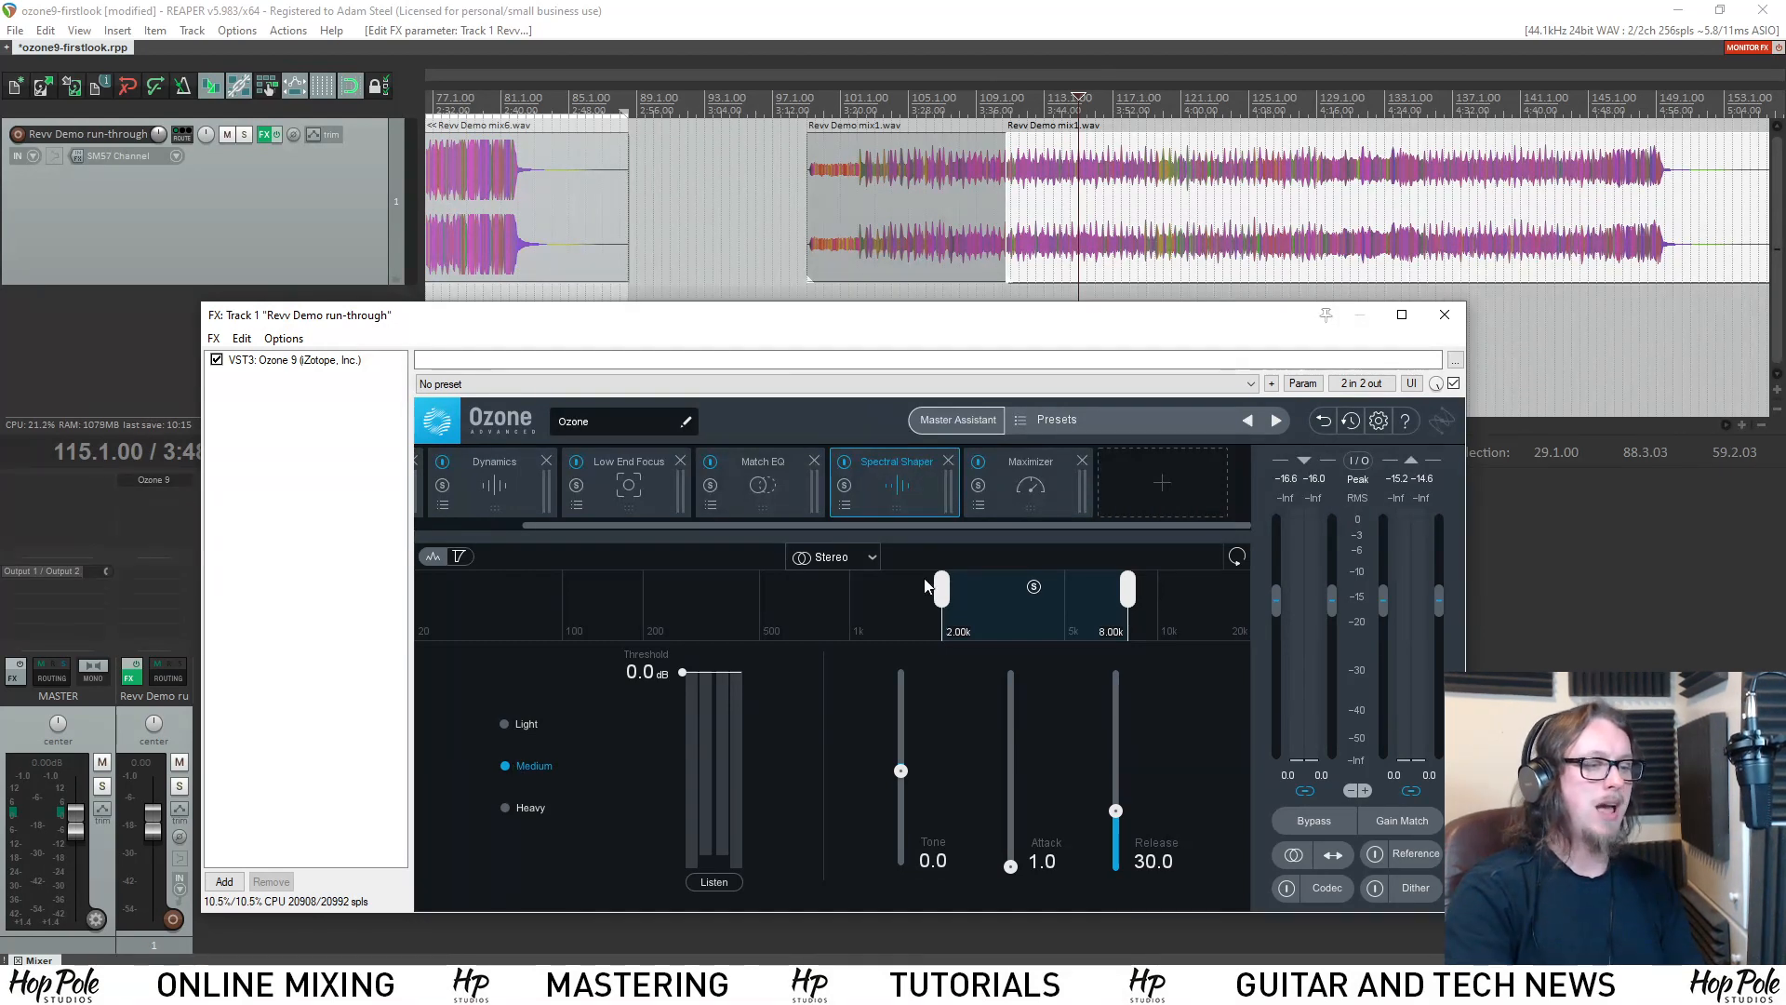
drag(945, 592, 869, 591)
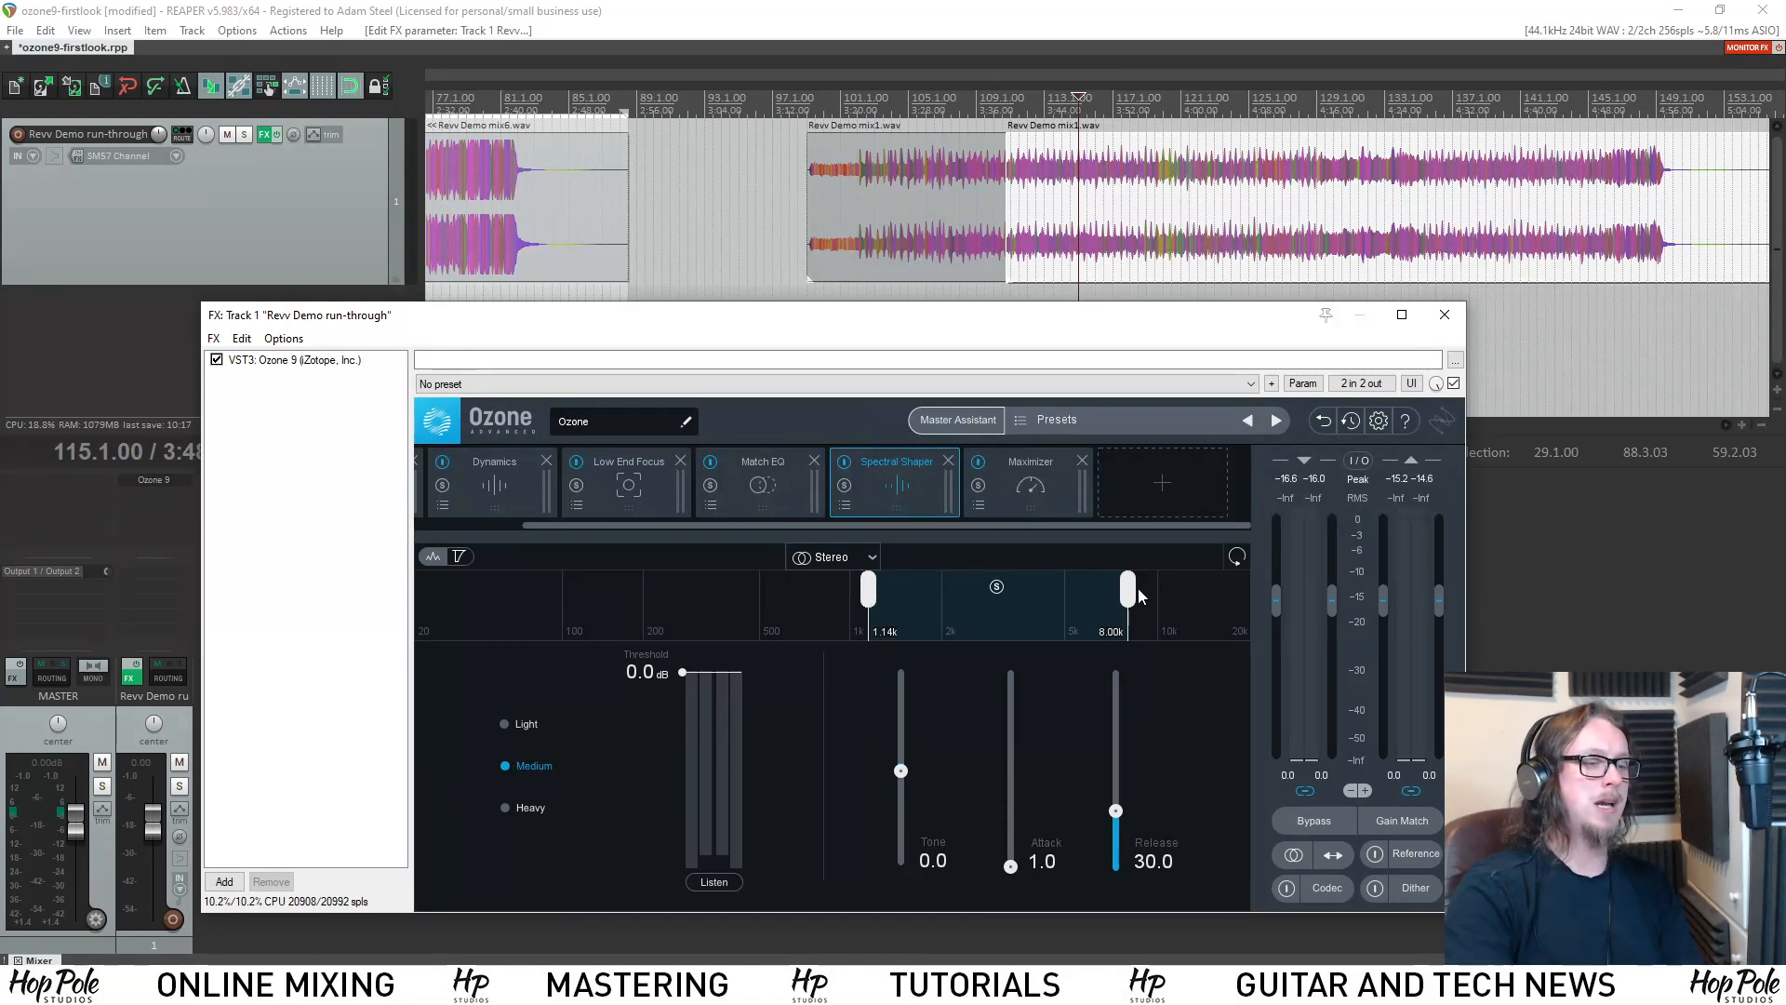
mouse_move(1129, 592)
mouse_down()
mouse_move(1161, 593)
mouse_move(1114, 595)
mouse_up()
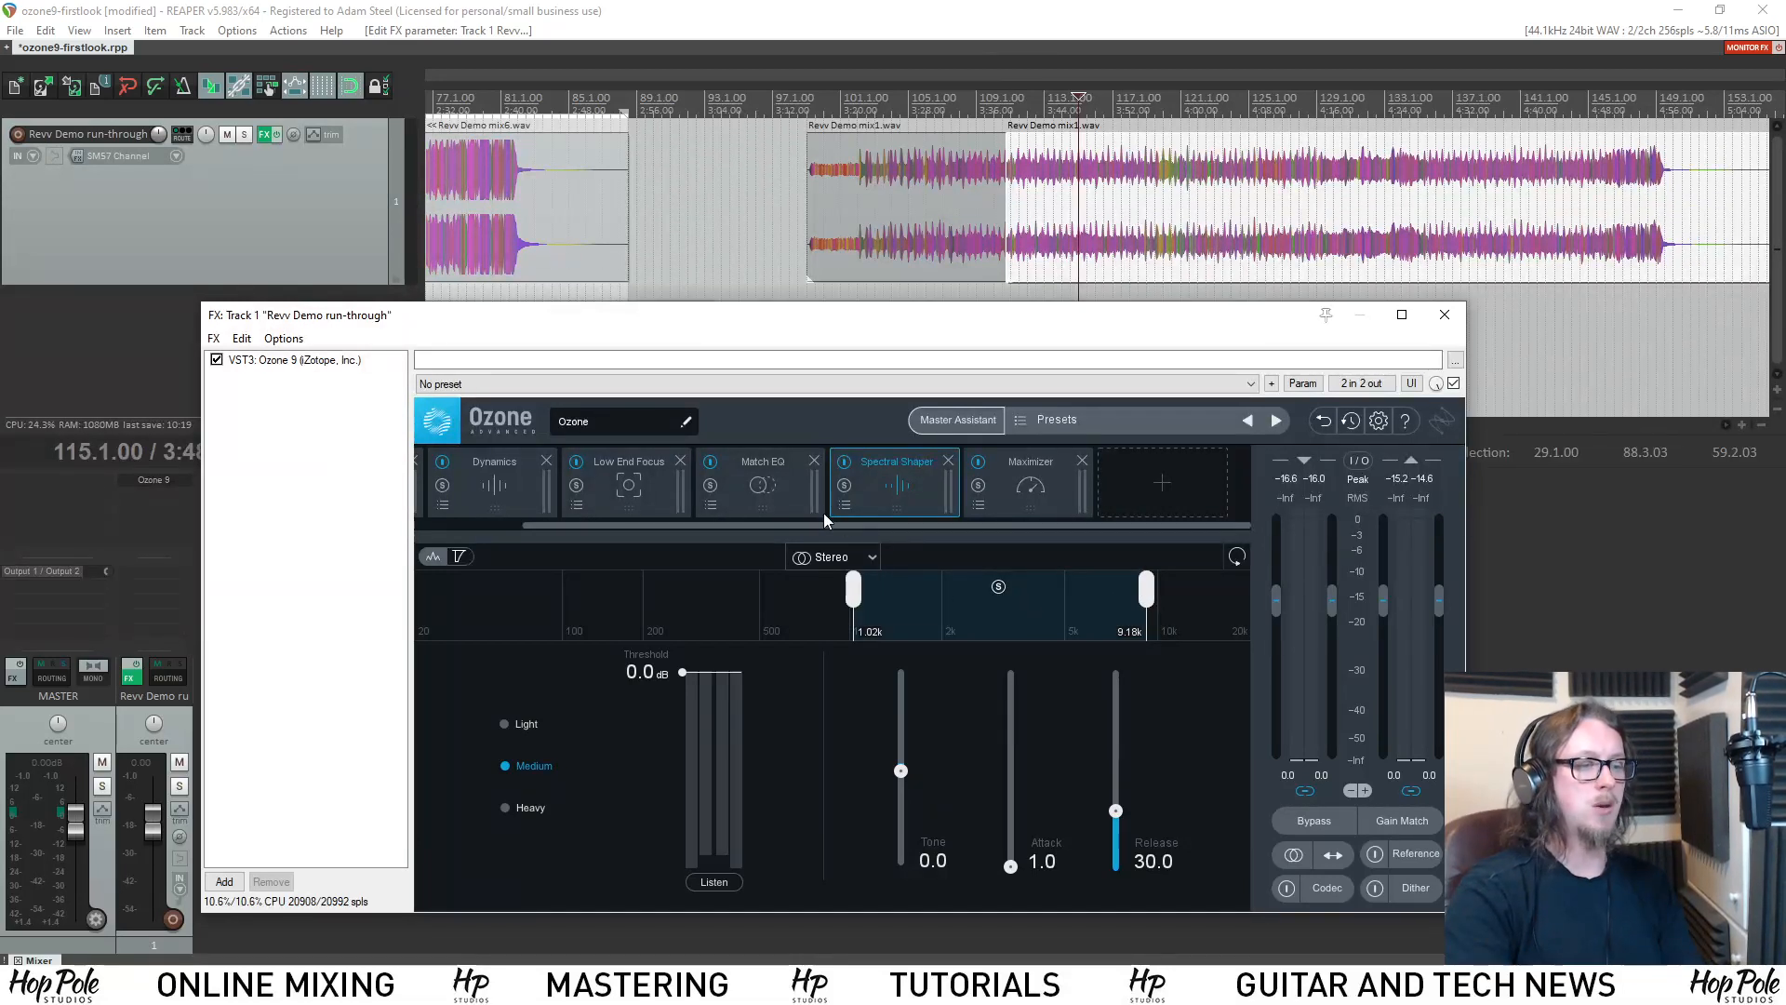
Open the Spectral Shaper presets, move the preset list clear of the module, and load Overhead Harshness Reduction.
click(845, 506)
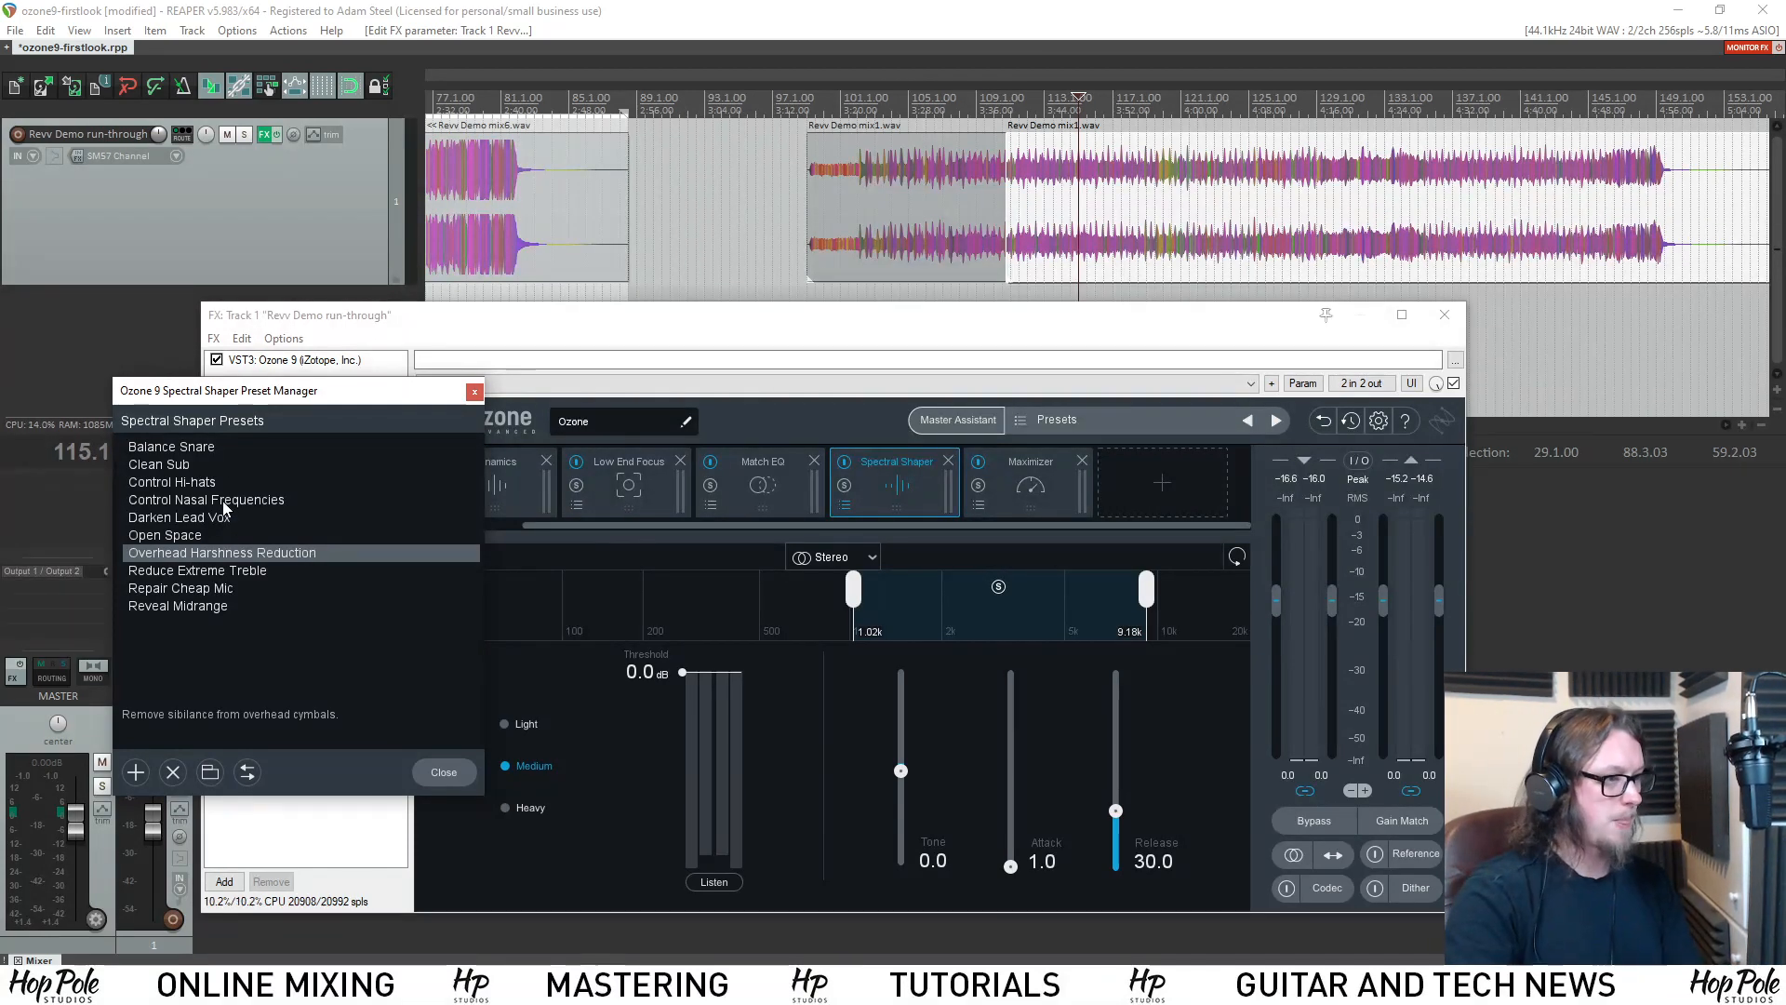
drag(223, 395, 165, 402)
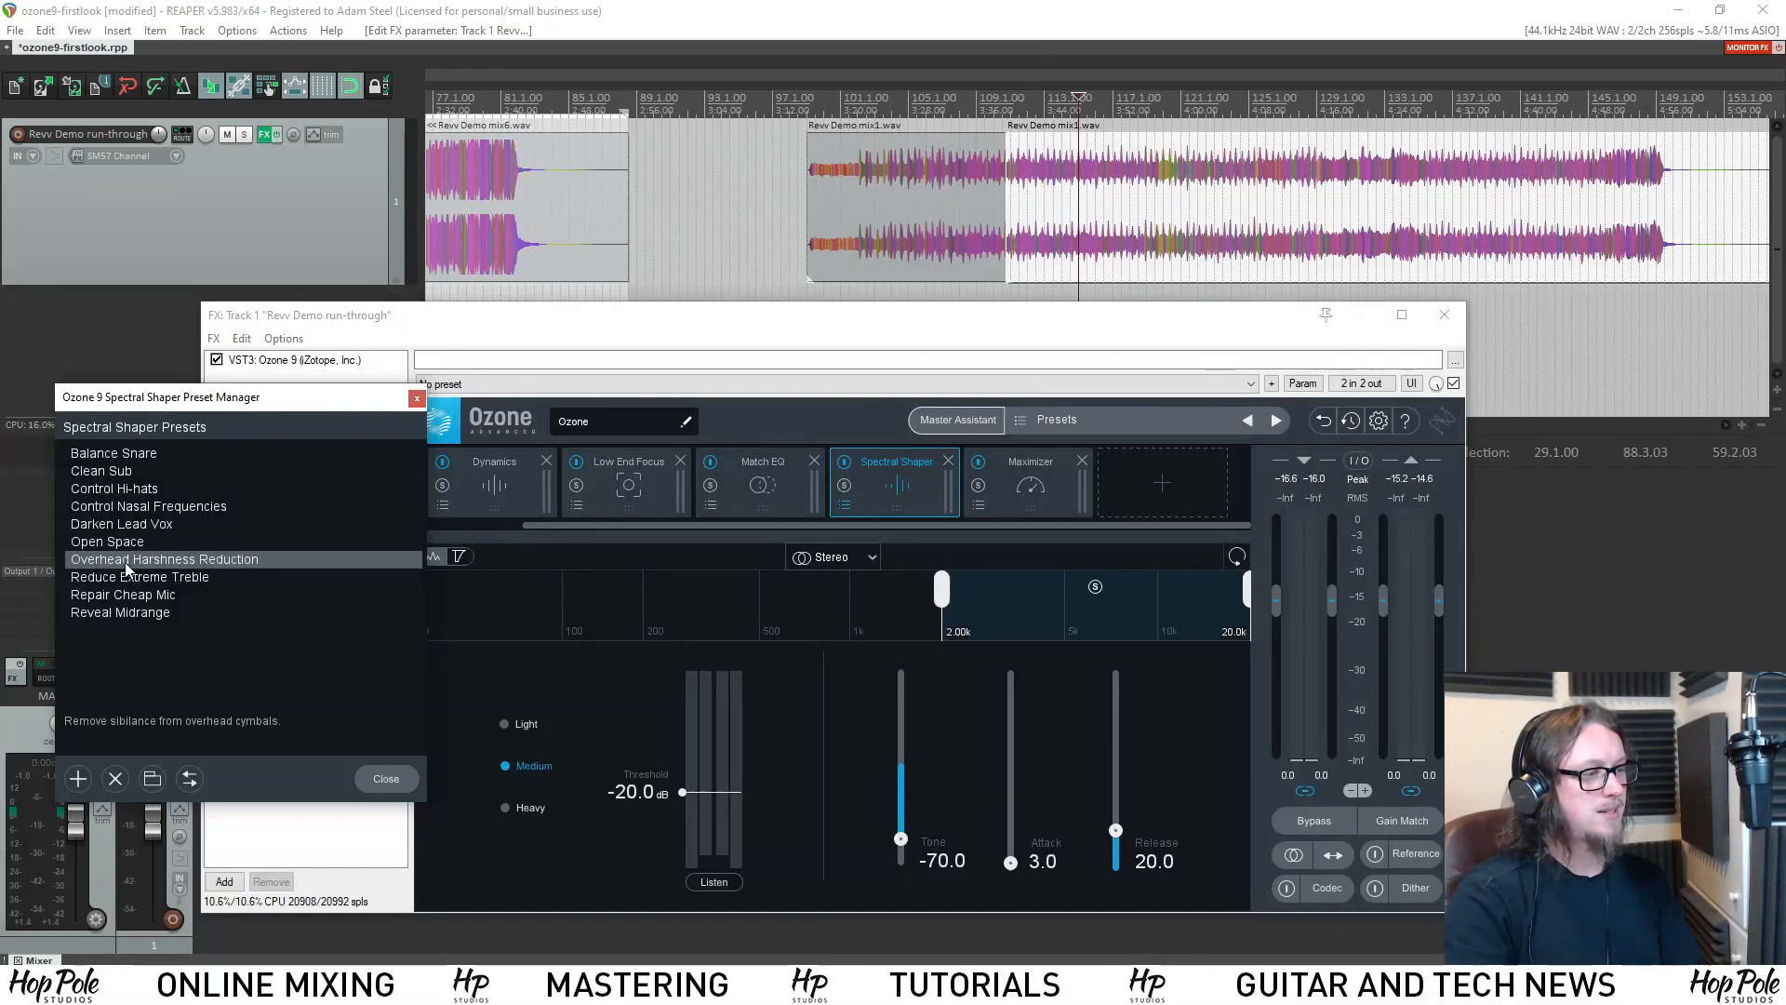
key(Up)
click(116, 560)
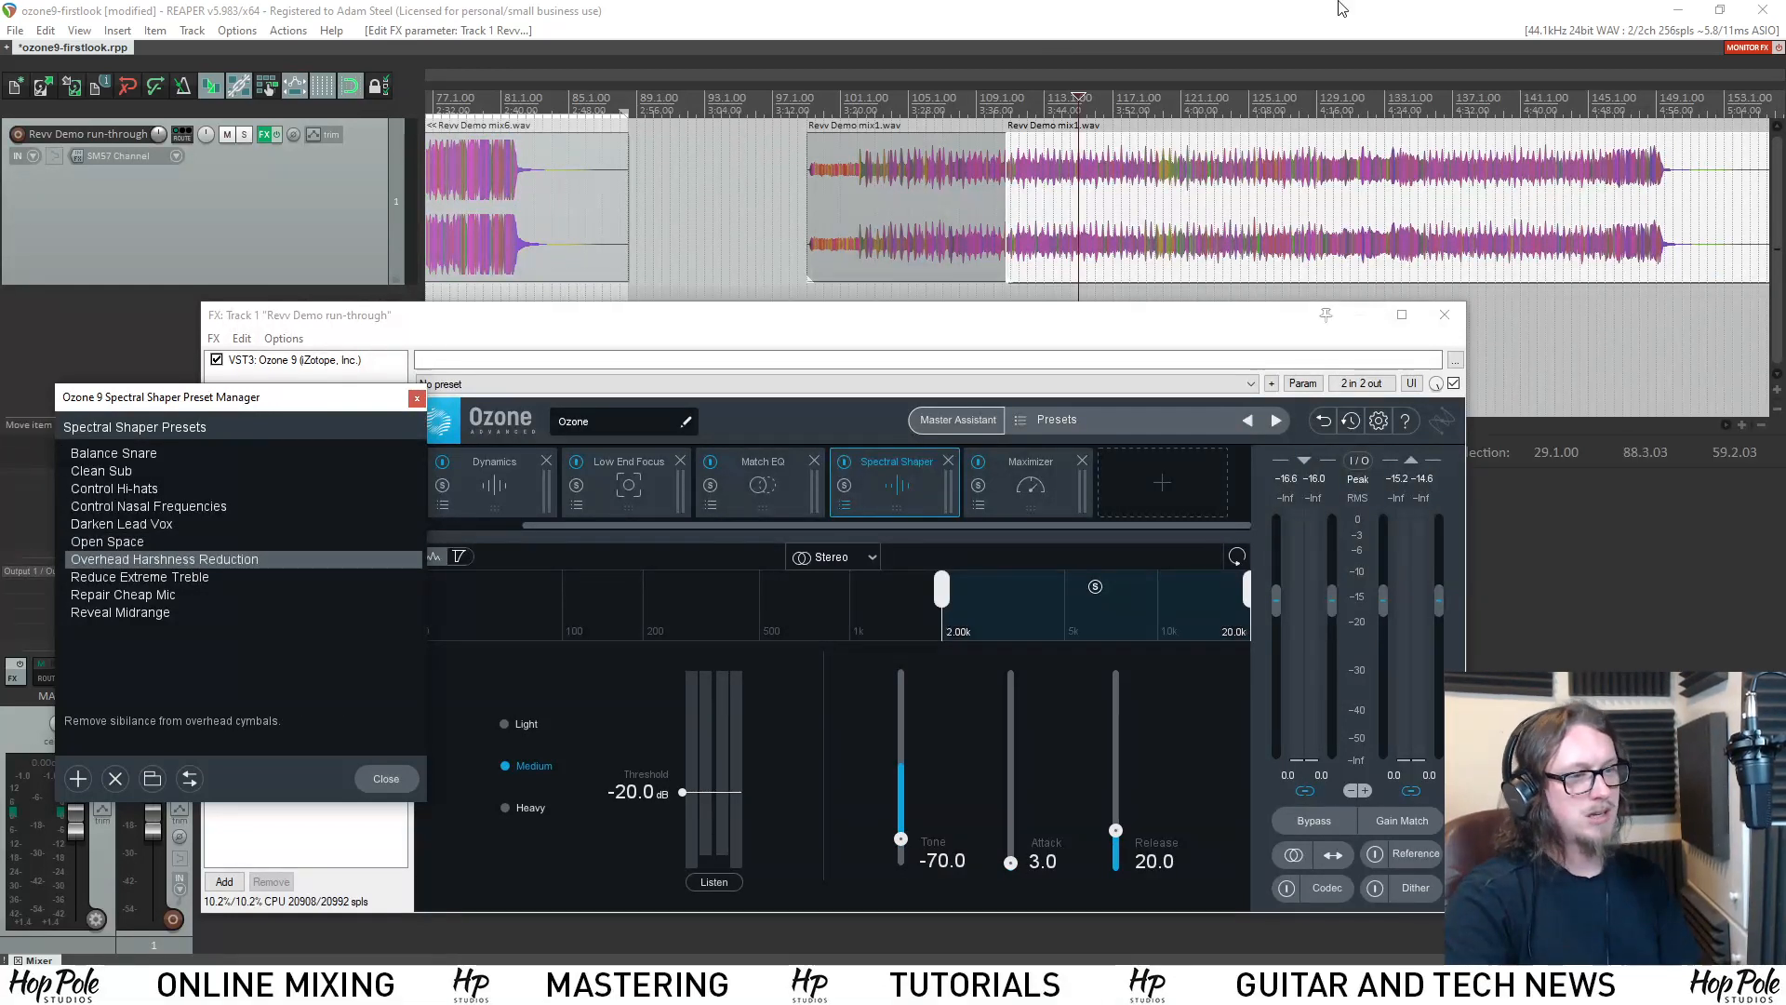
Bypass the Match EQ, Dynamics and Low End Focus modules.
click(863, 435)
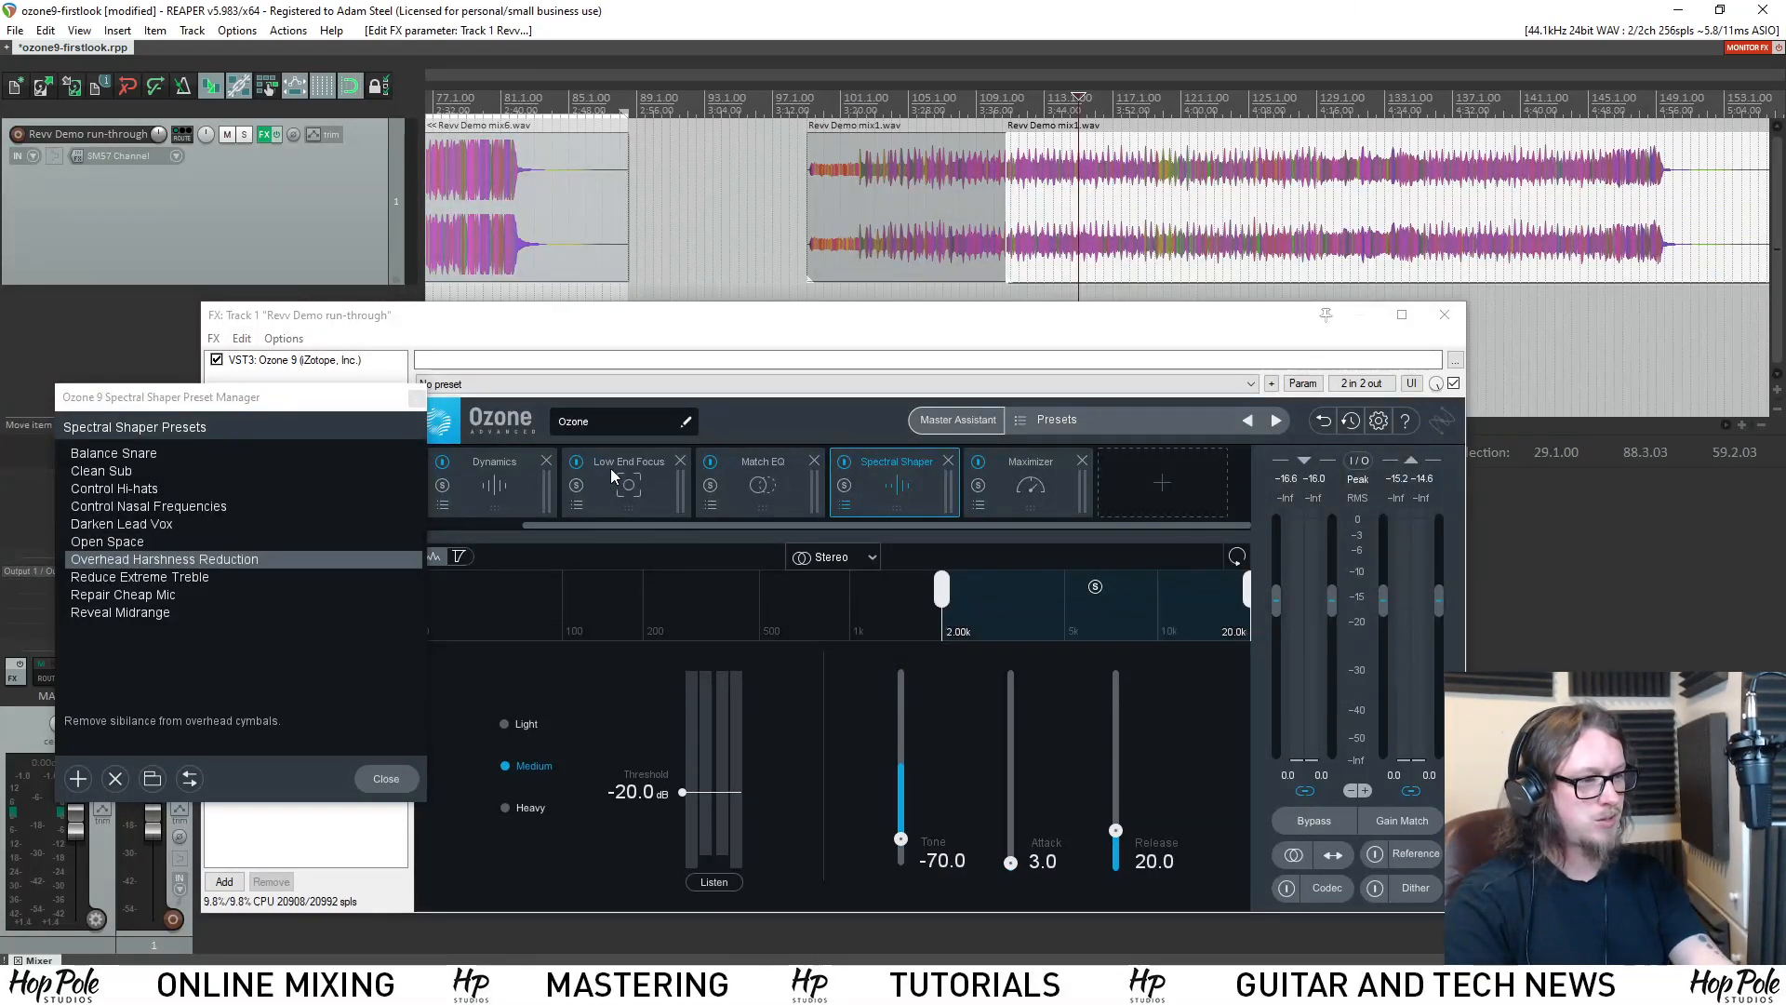
click(714, 479)
click(594, 456)
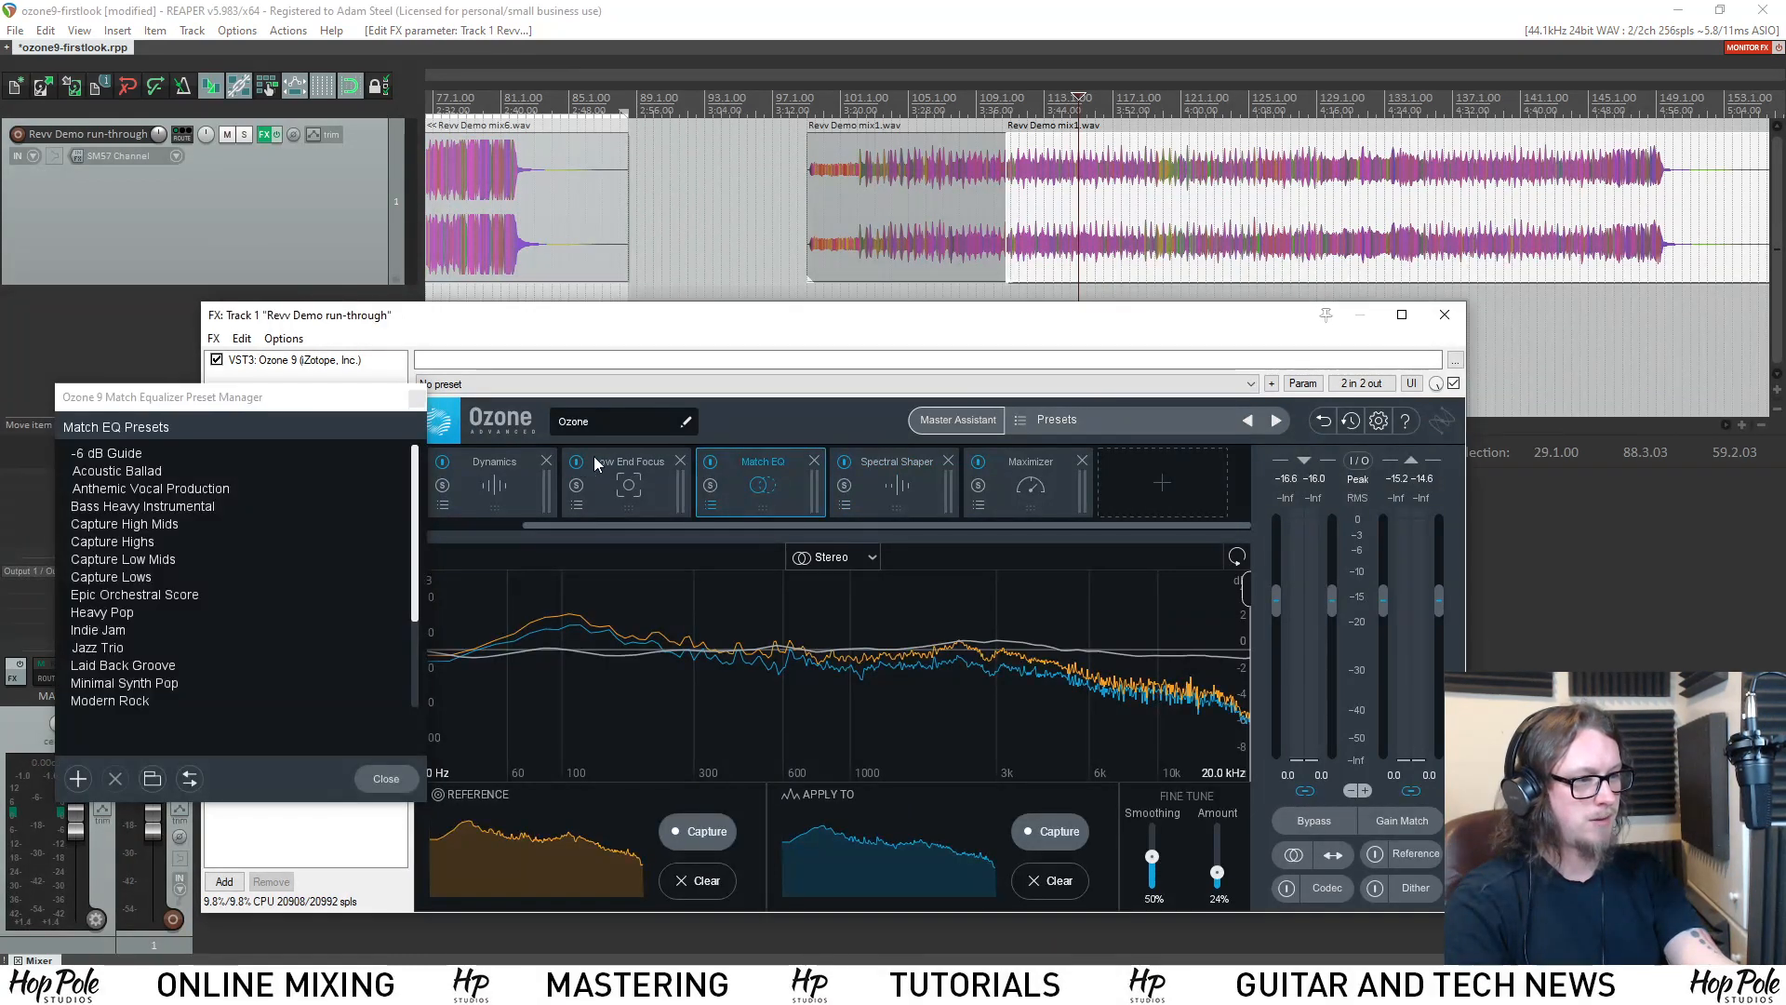
click(711, 461)
click(443, 462)
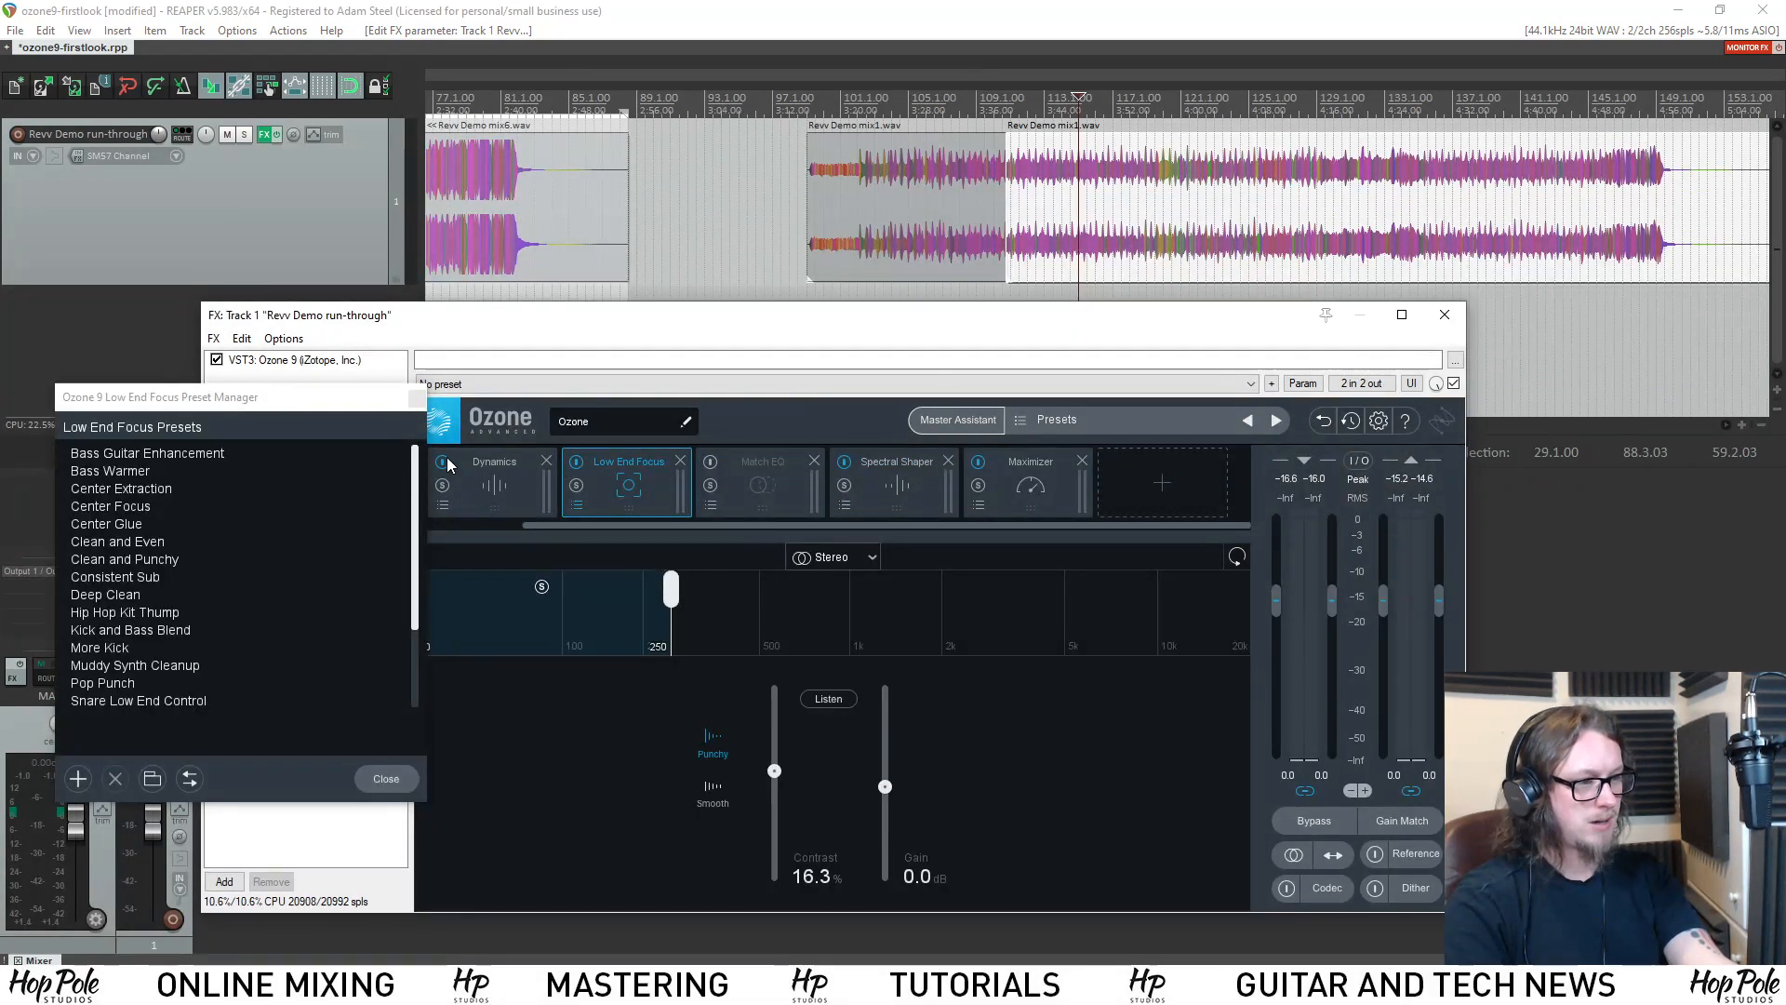
click(577, 462)
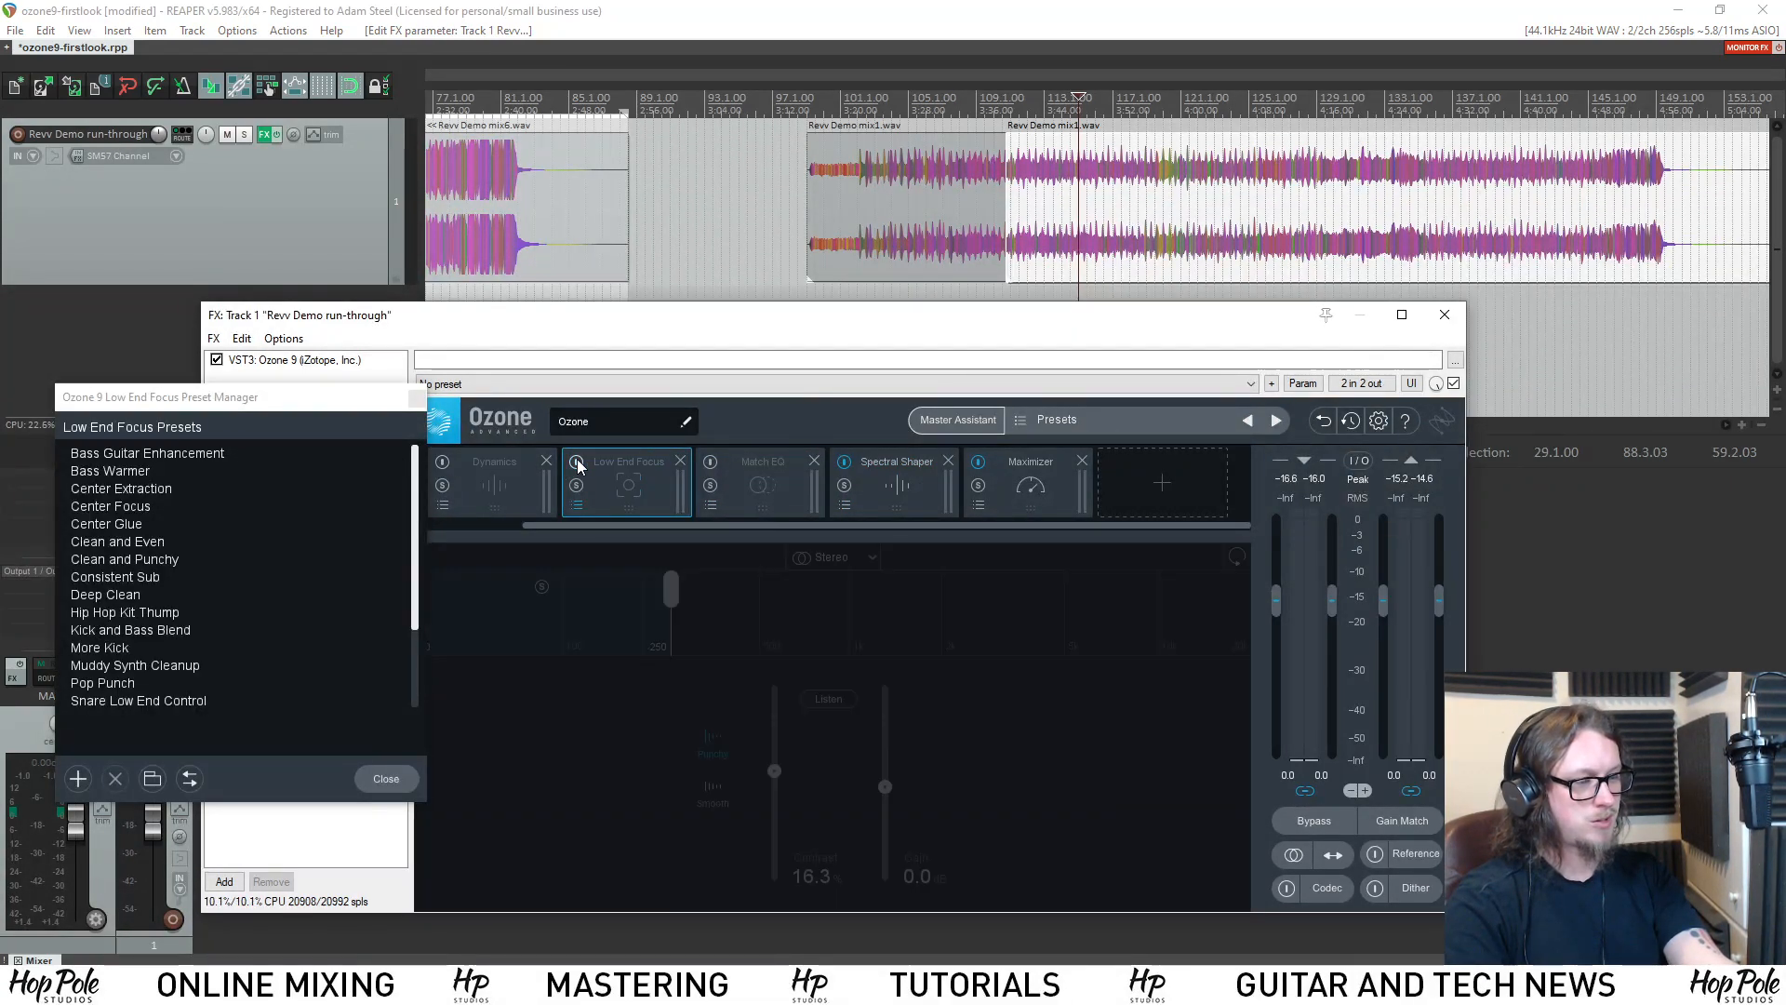
Audition the mix through Spectral Shaper with its Threshold at -39.9 dB and at -31.8 dB.
click(908, 465)
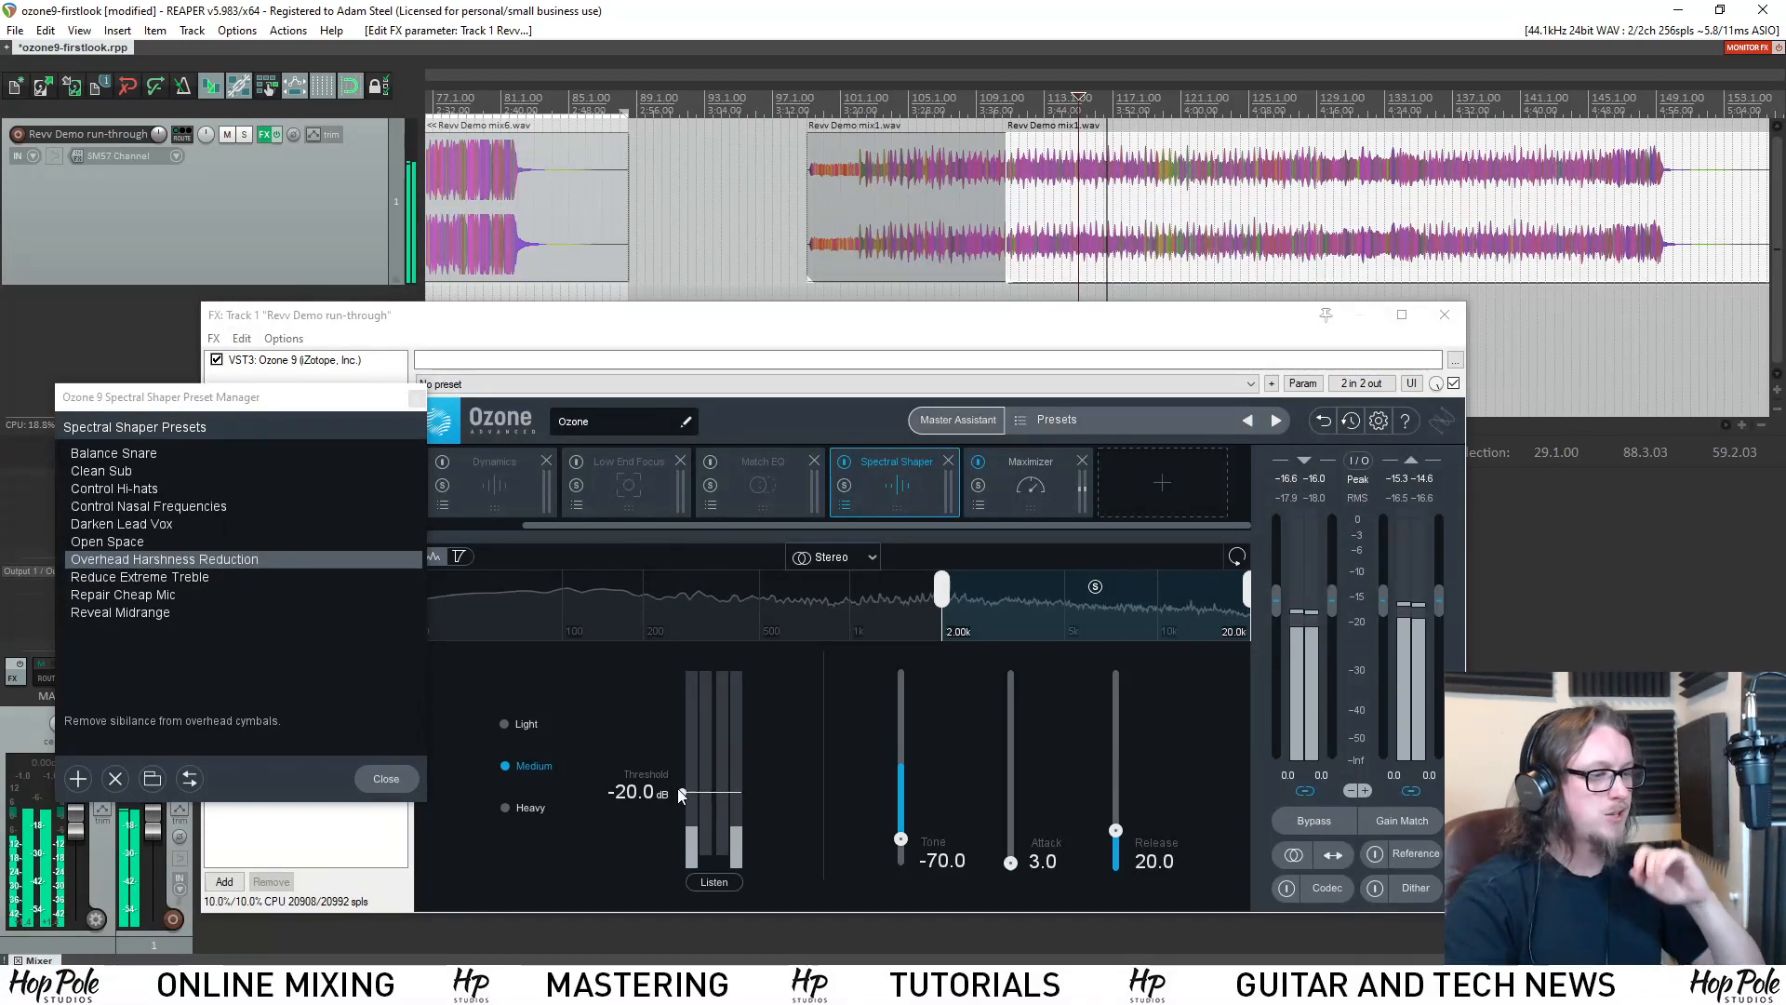
drag(683, 789, 683, 835)
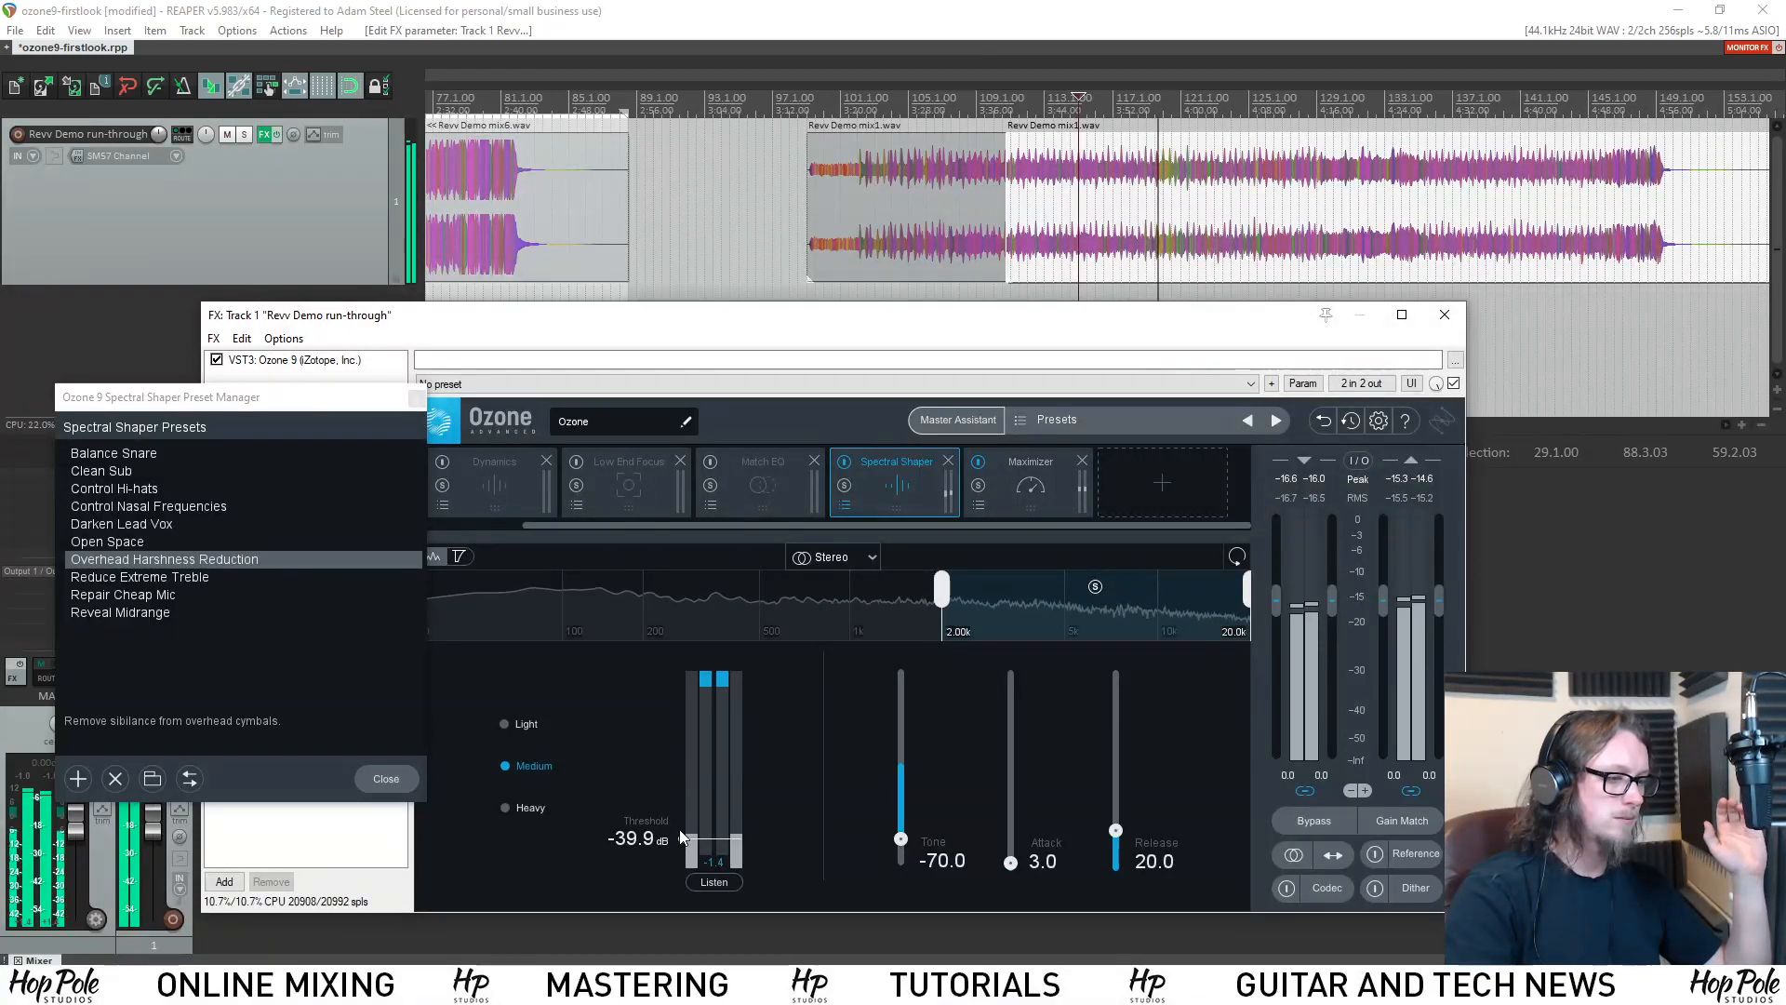
drag(683, 835, 686, 822)
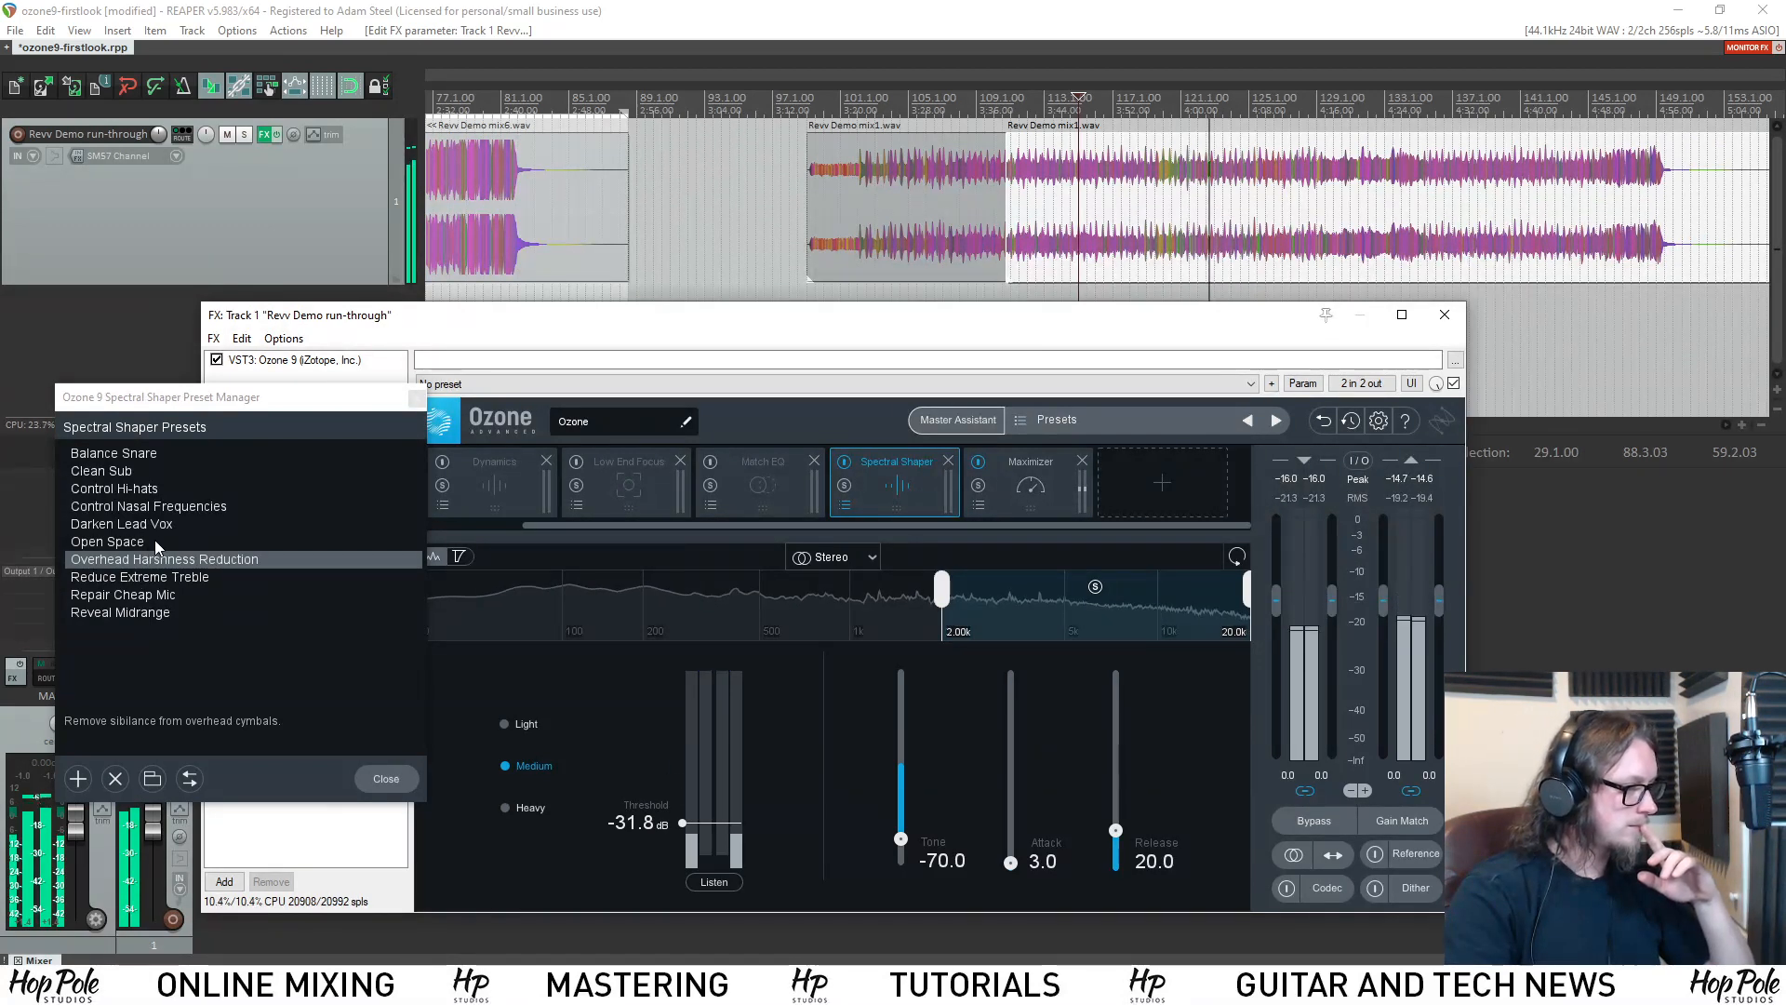
key(space)
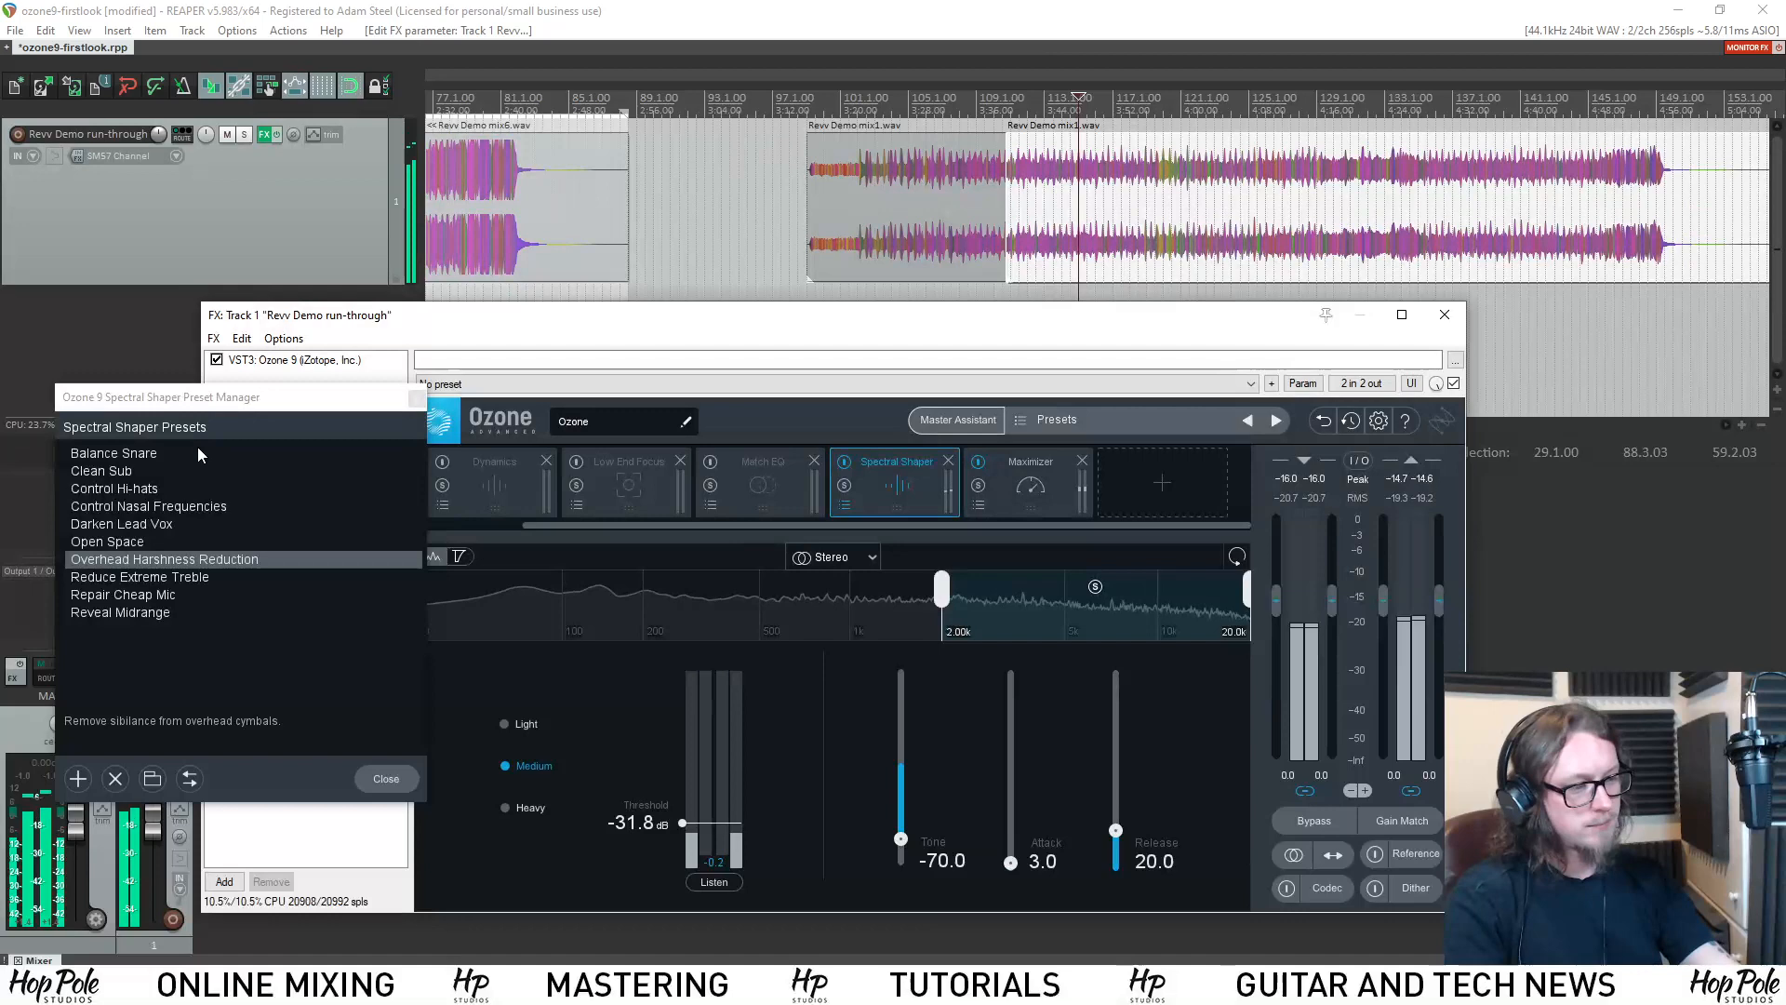
Load the Clean Sub preset in Spectral Shaper, move the preset list clear of the module, and audition the mix.
click(133, 471)
click(130, 473)
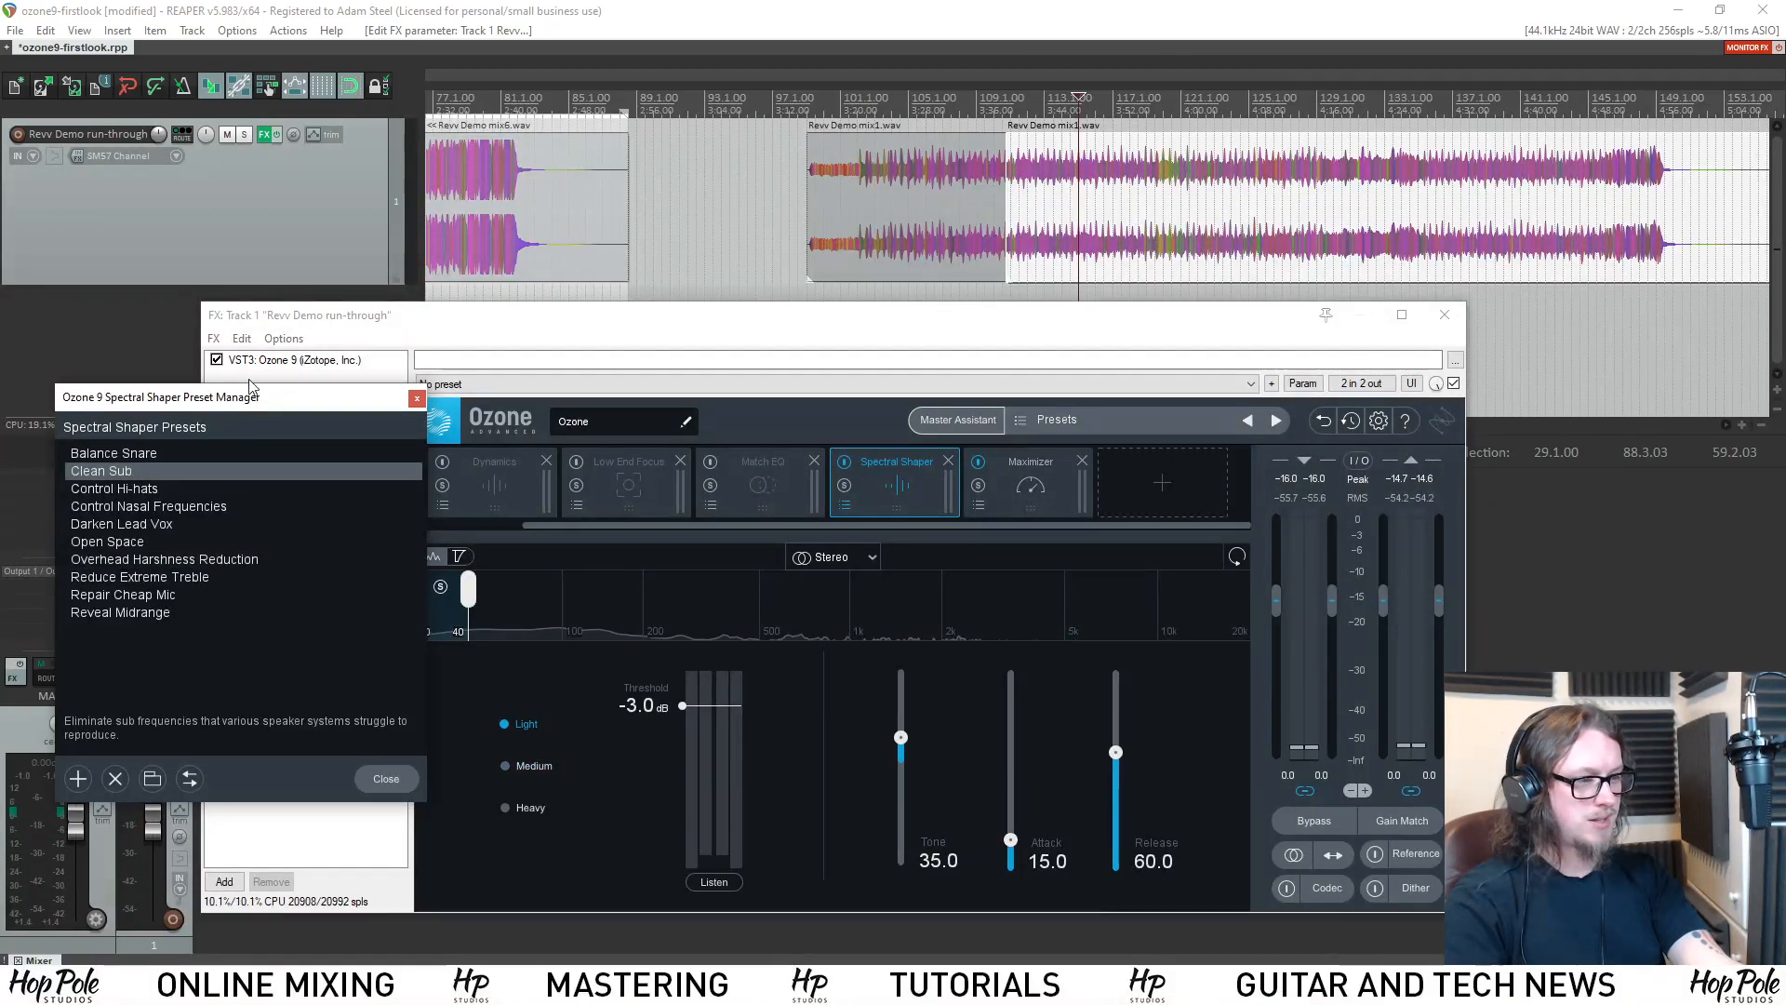
drag(1558, 237, 1511, 178)
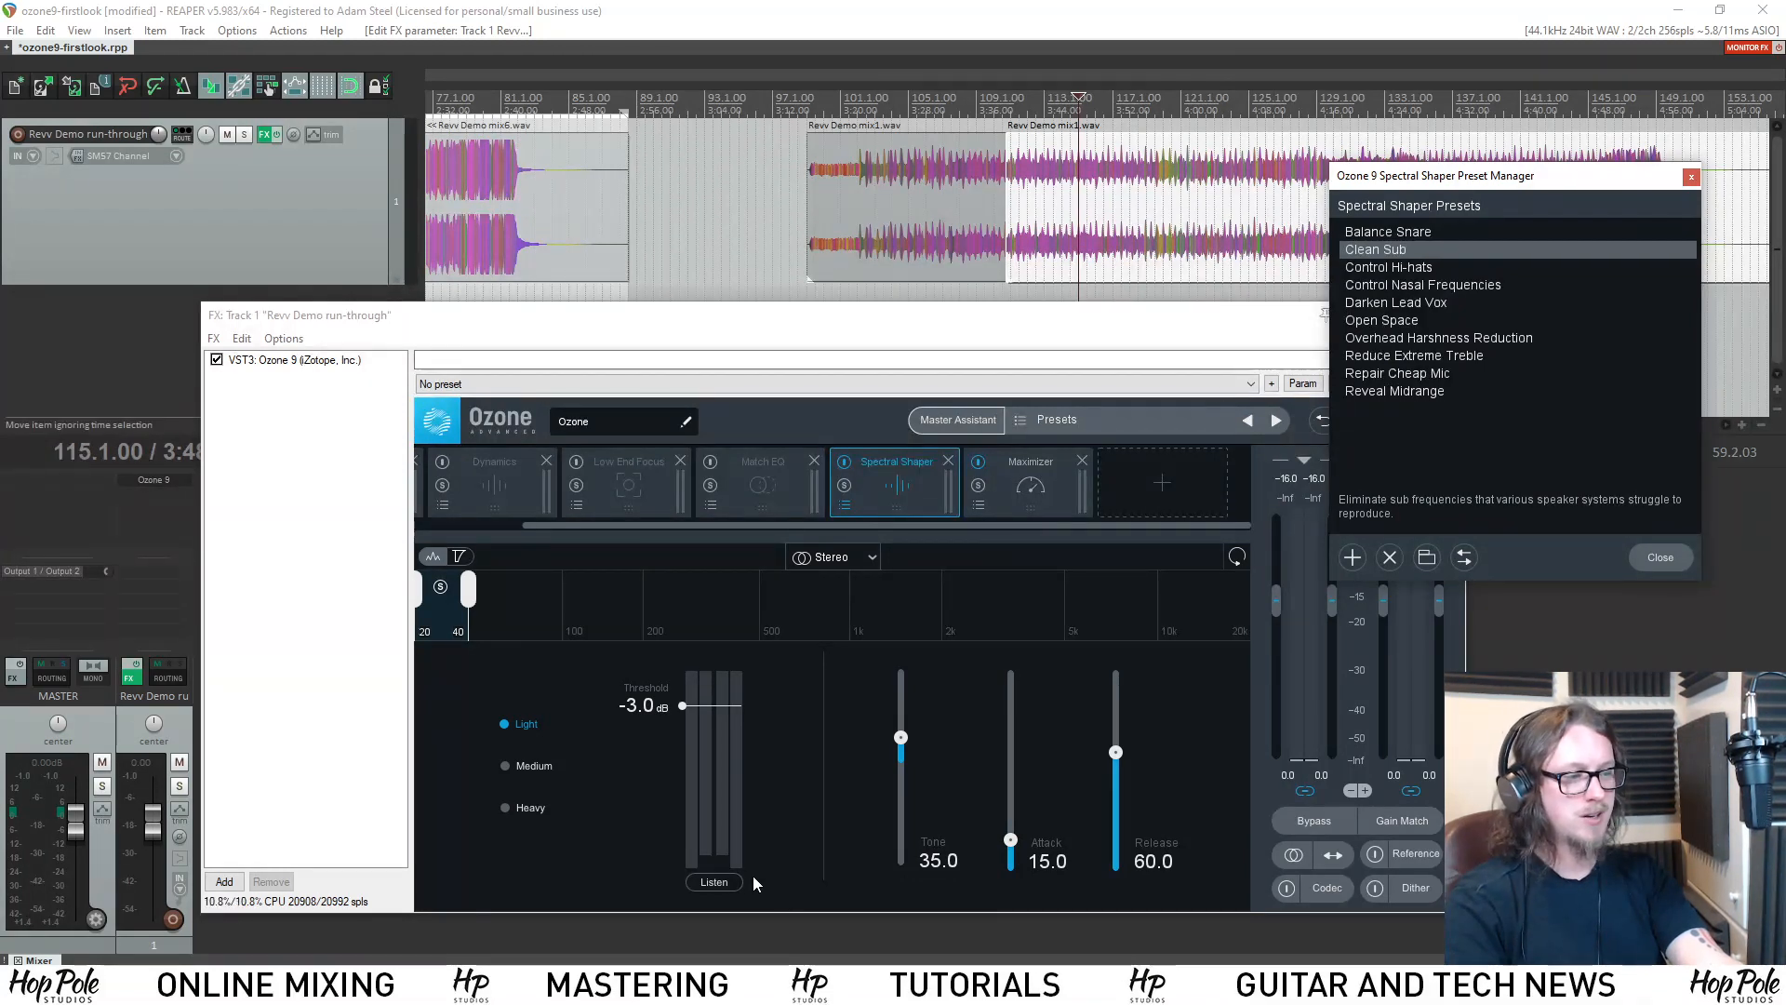
key(space)
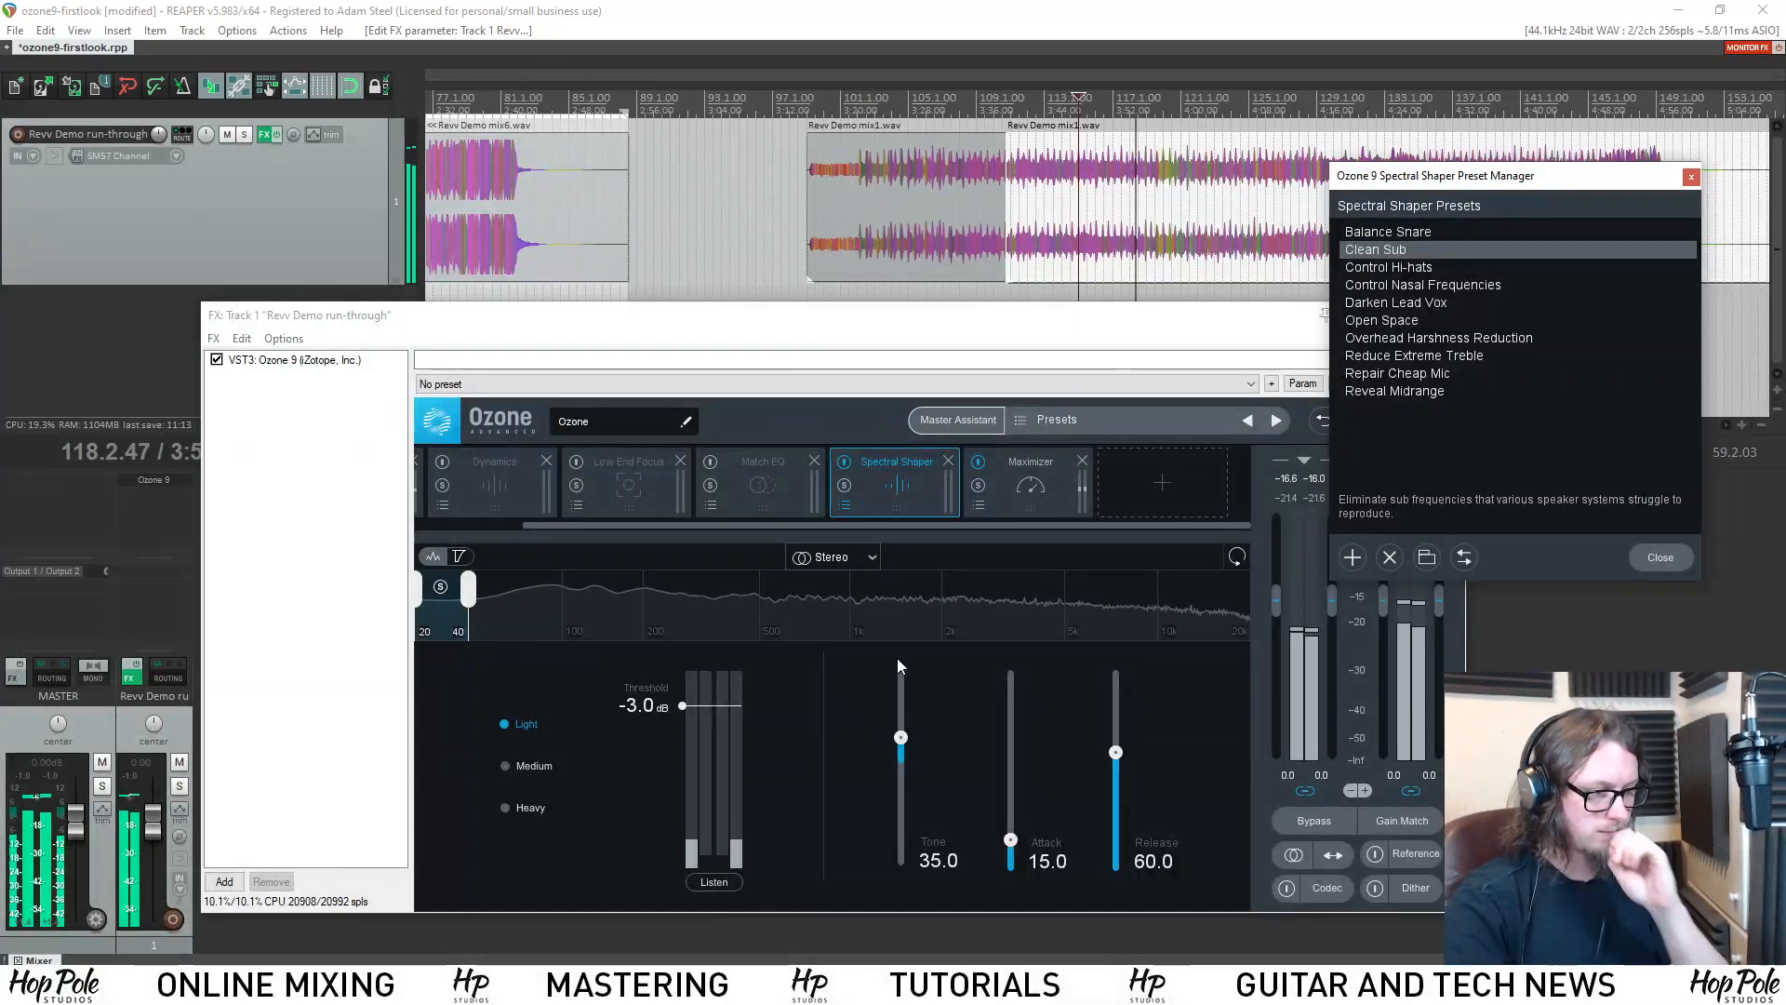
key(space)
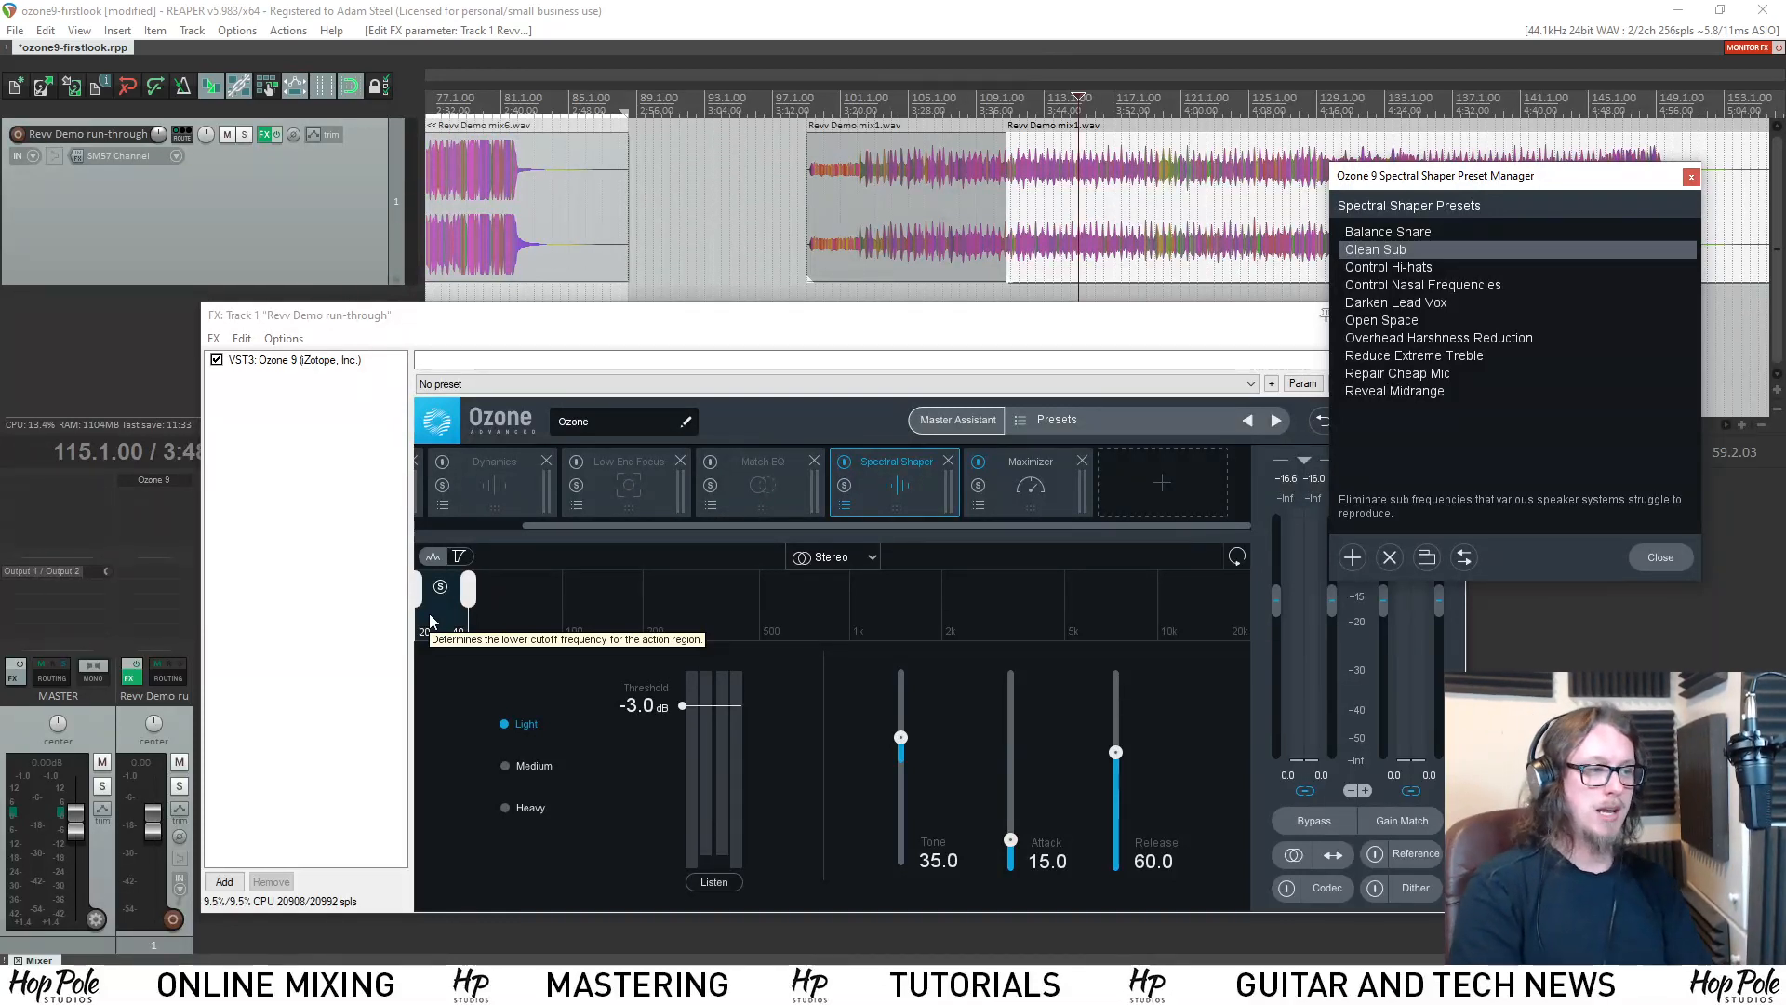
Add an Equalizer 2 module to the chain and place it between Spectral Shaper and Maximizer.
click(1127, 504)
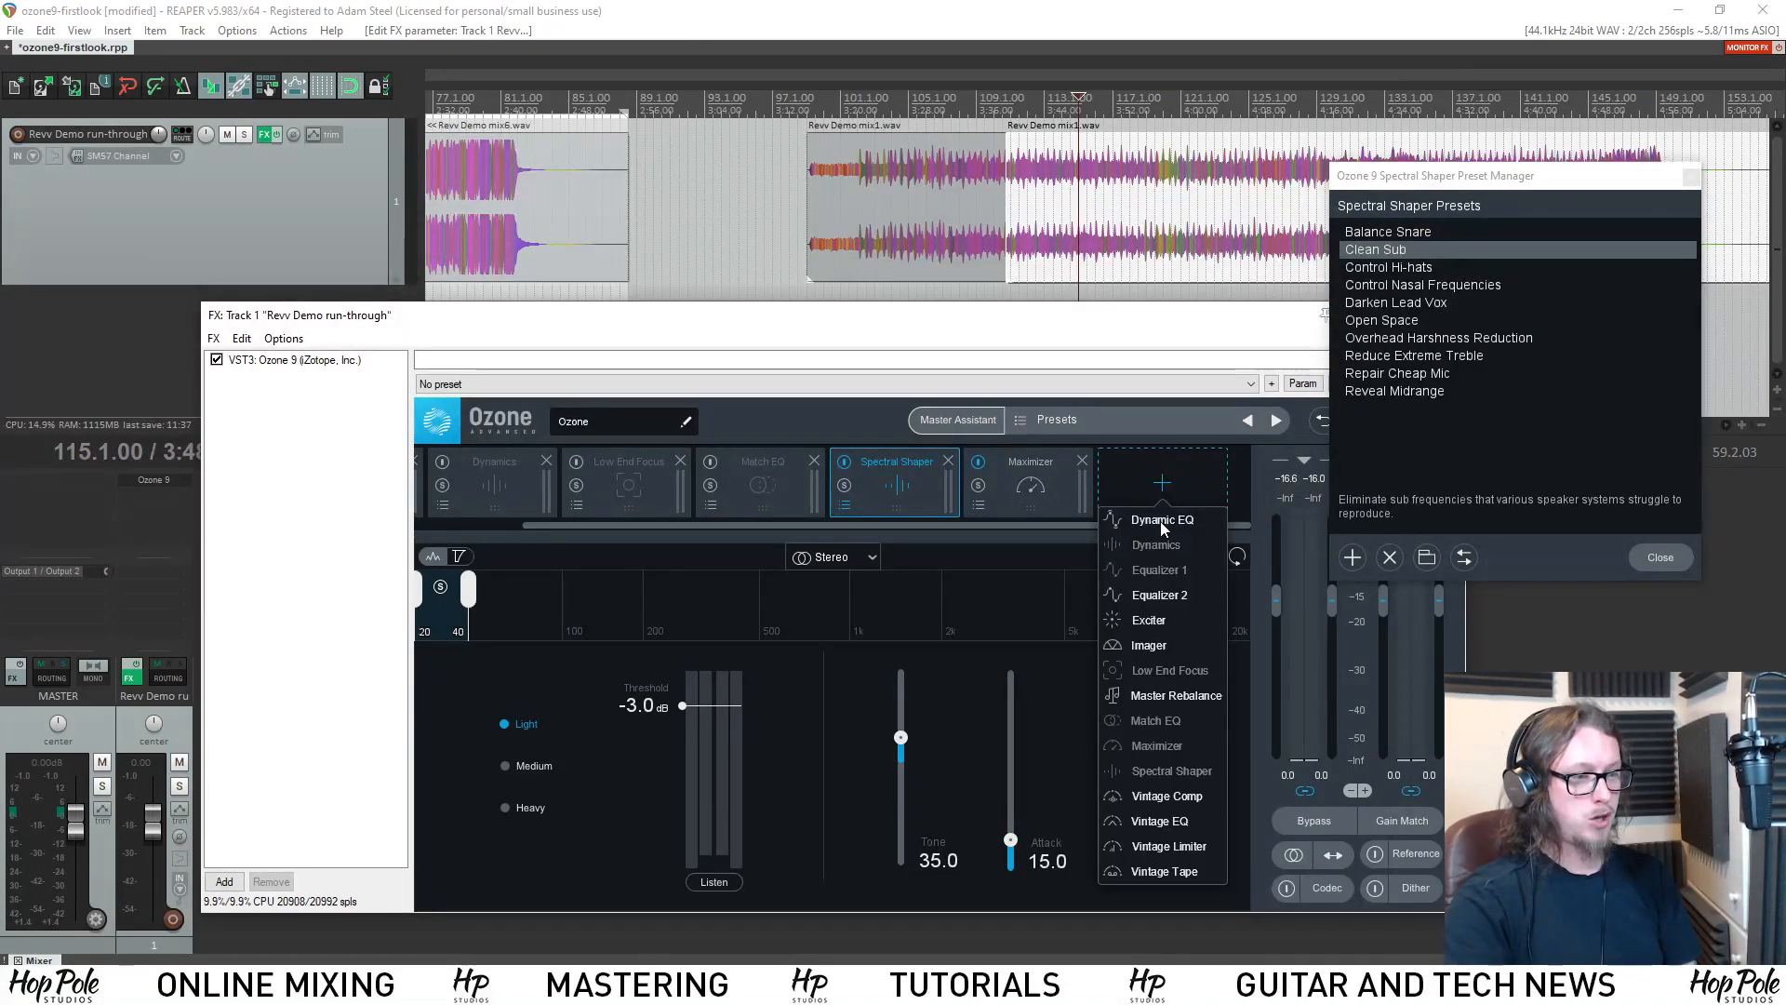
click(1151, 595)
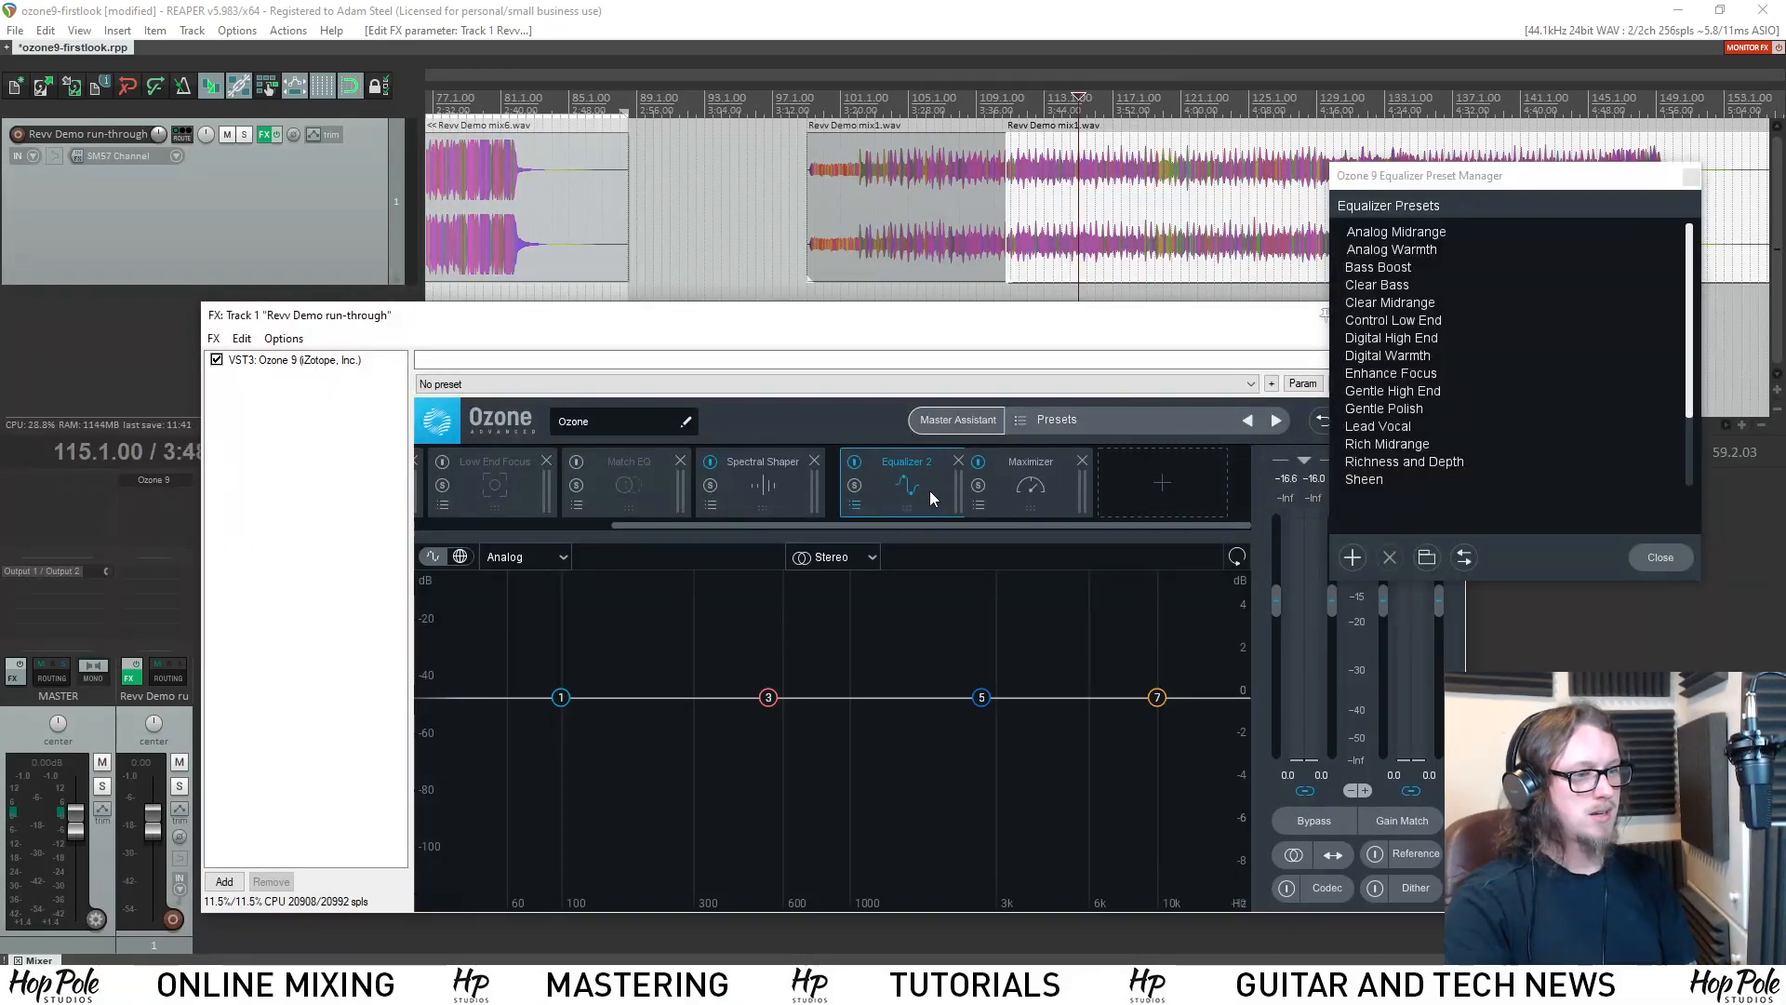
drag(933, 466, 930, 470)
Change band 1 of Equalizer 2 to a Brickwall Highpass filter at about 34 Hz.
click(561, 698)
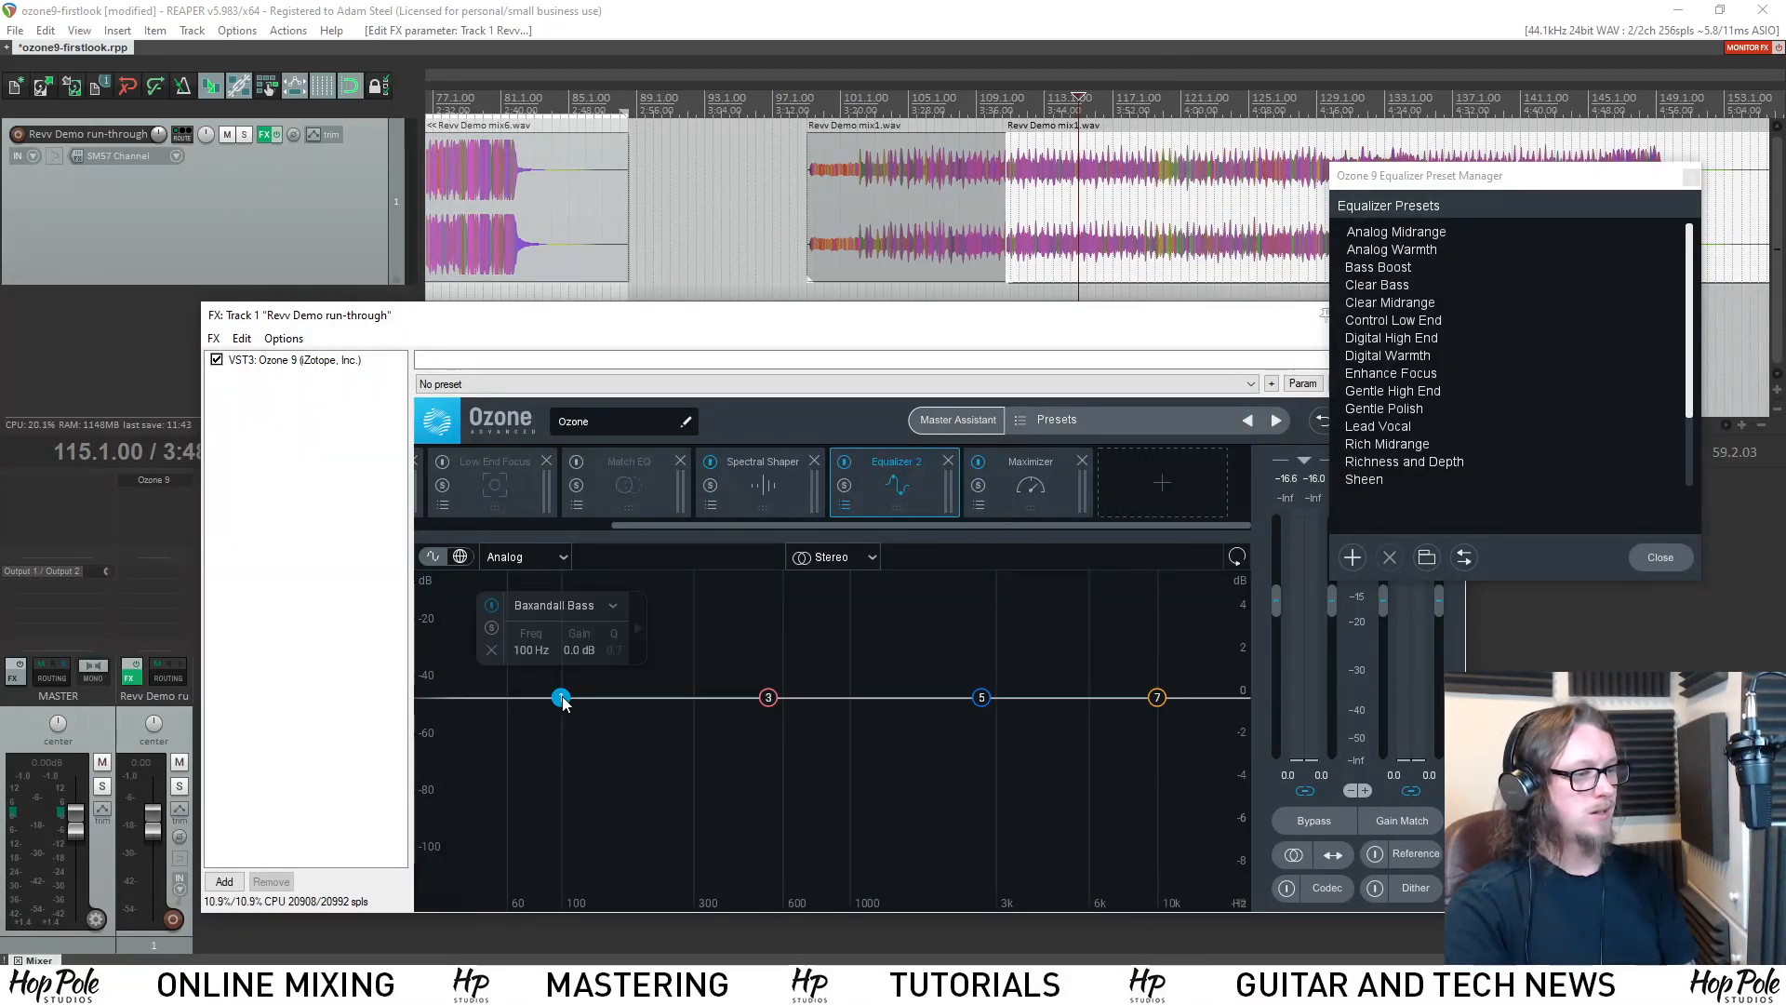
drag(567, 701, 456, 703)
click(566, 607)
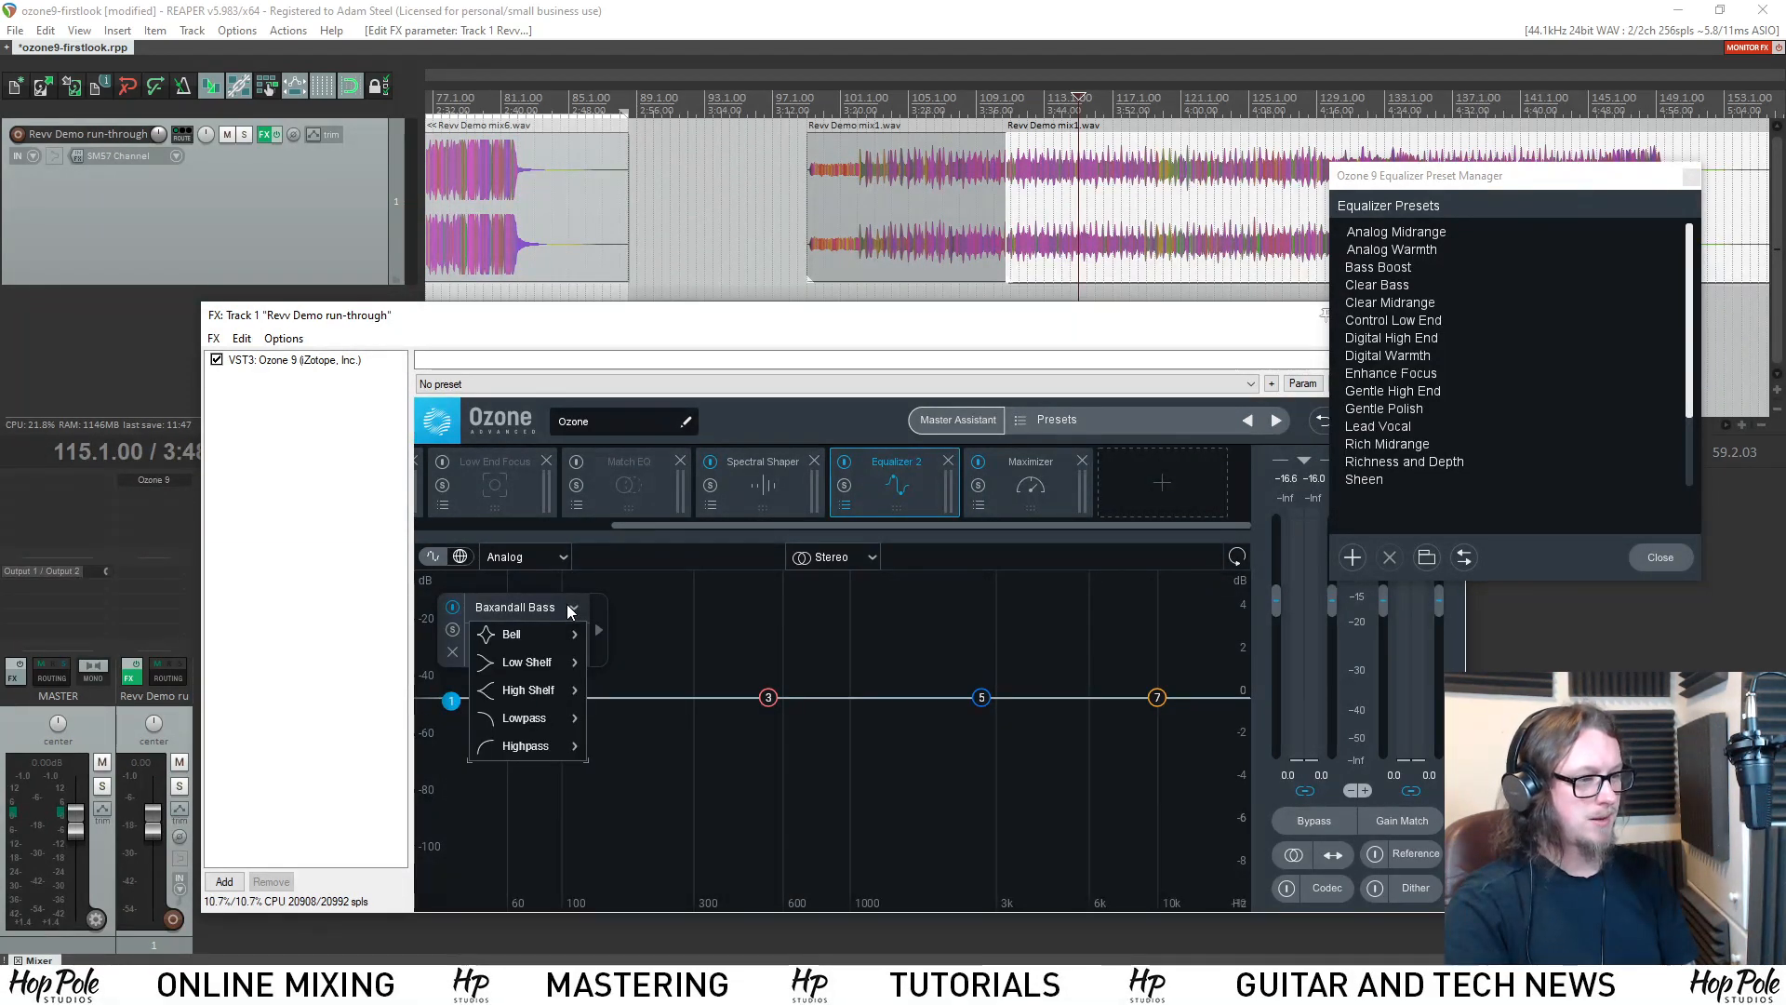
mouse_move(545, 750)
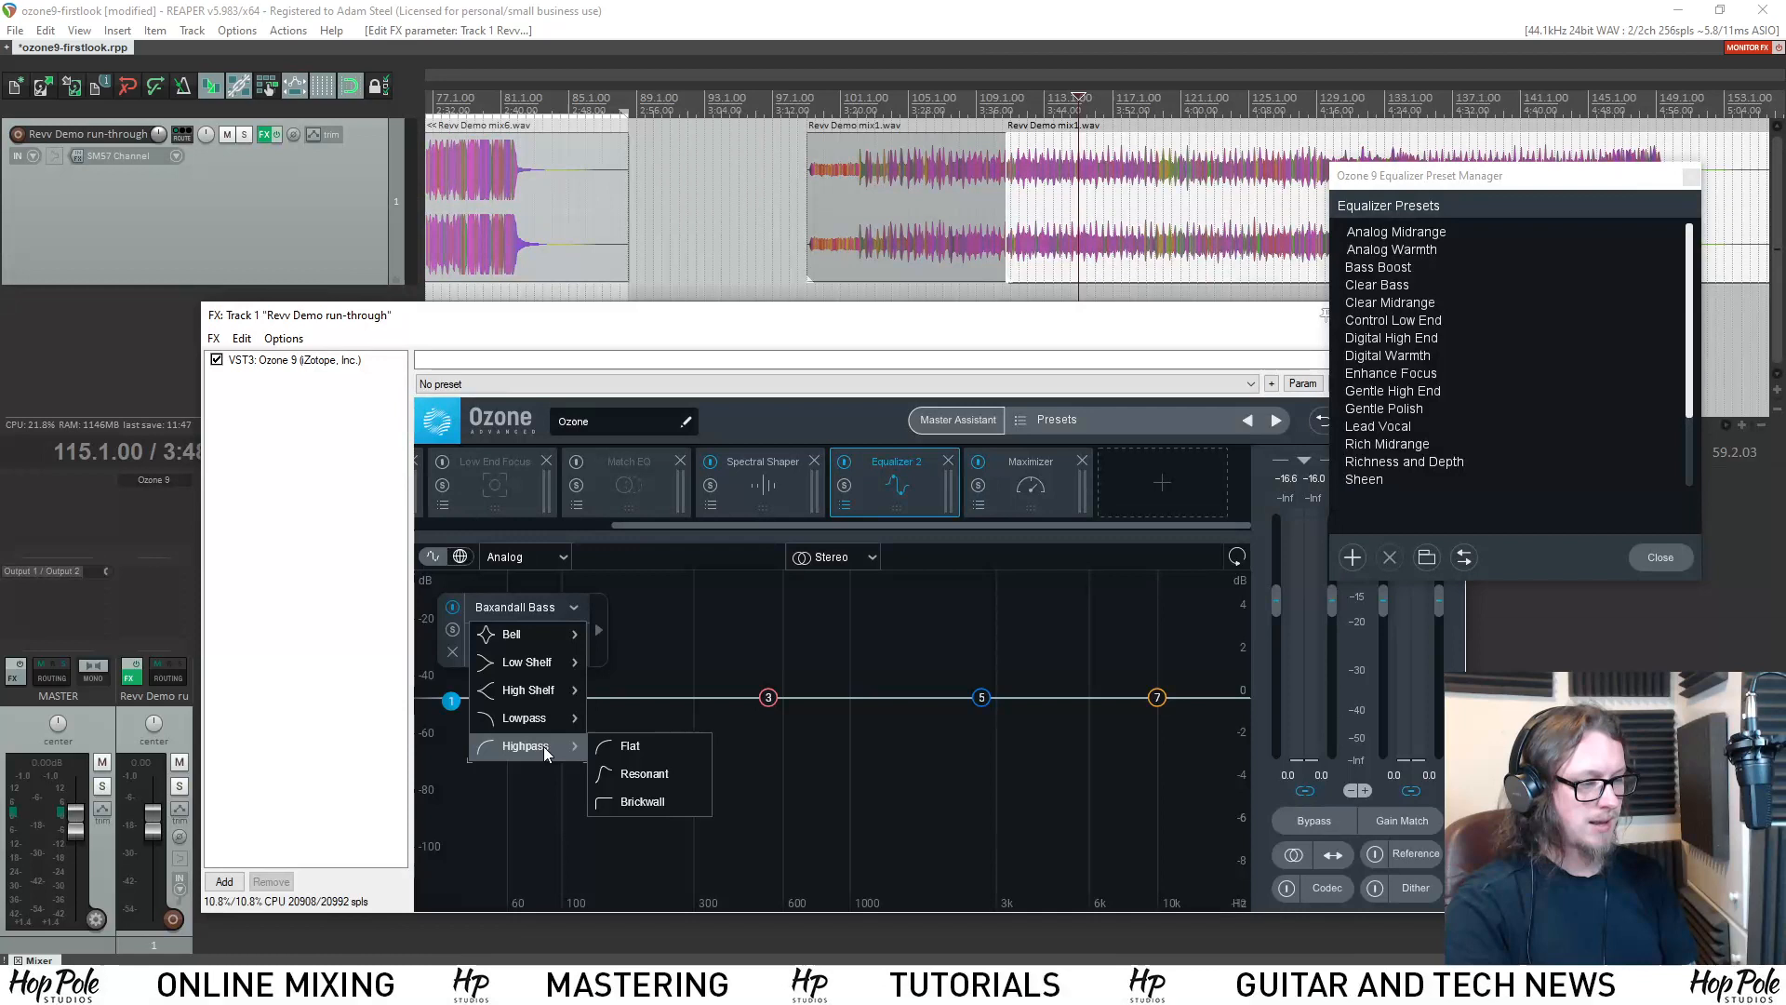
click(642, 800)
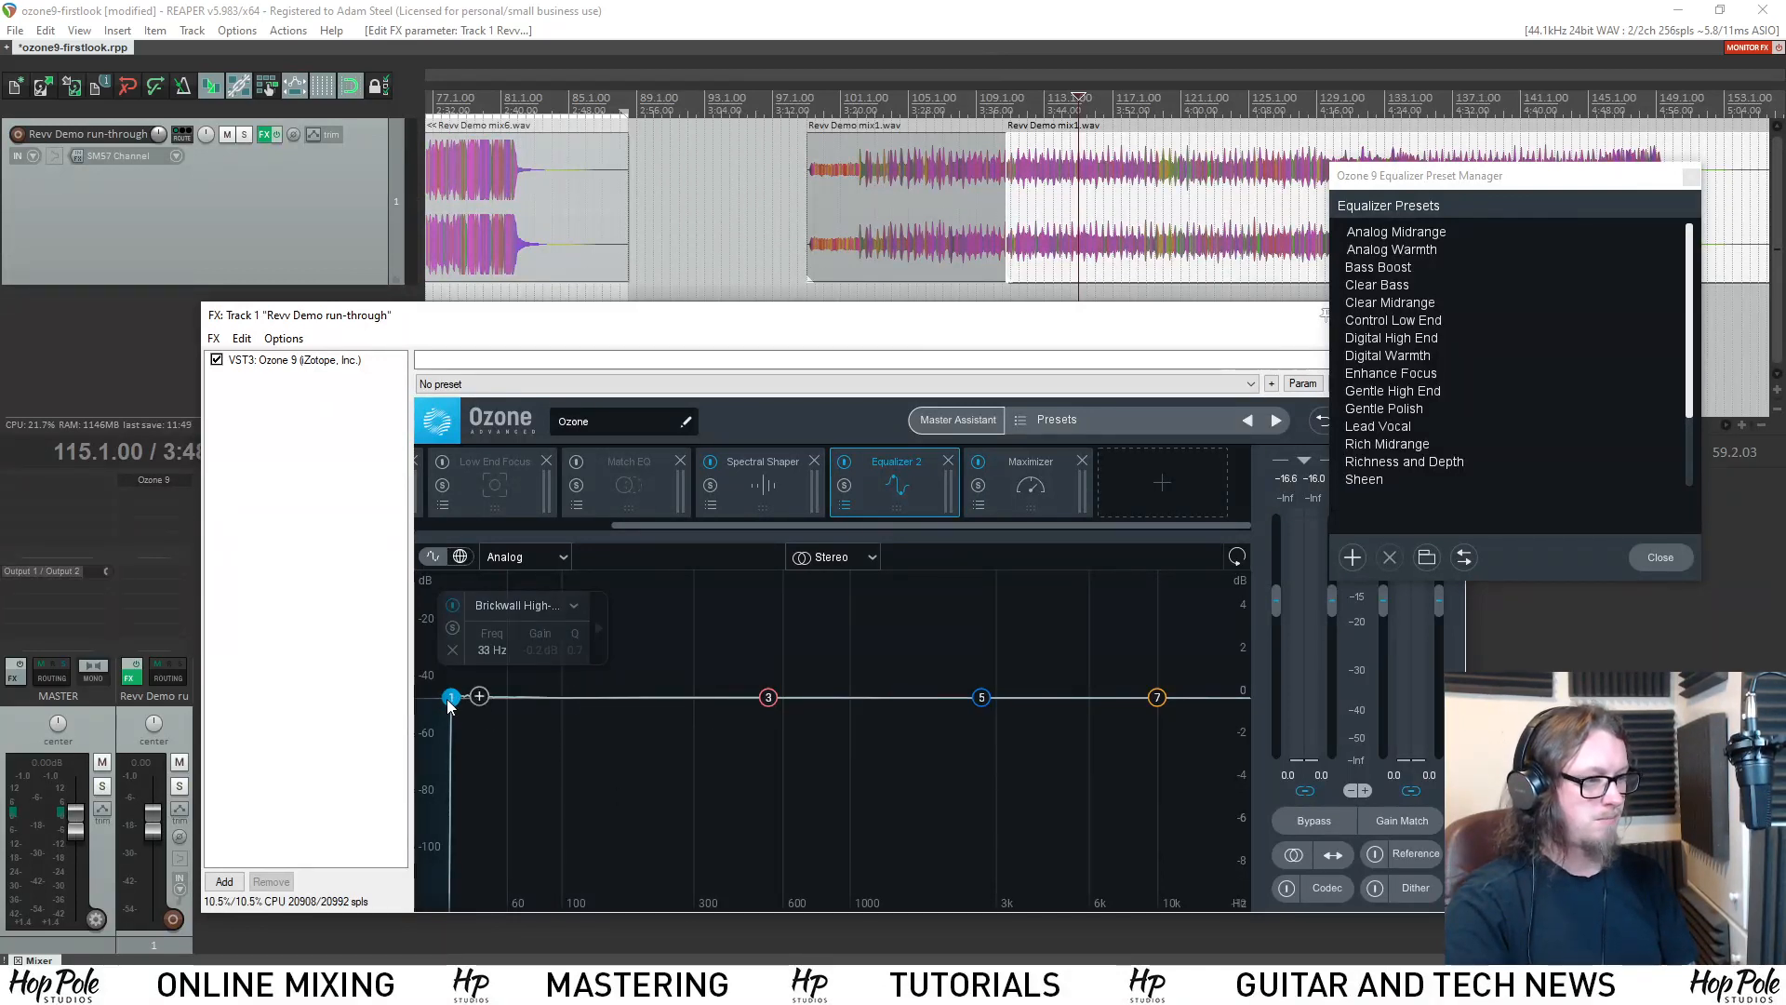
drag(448, 704, 458, 699)
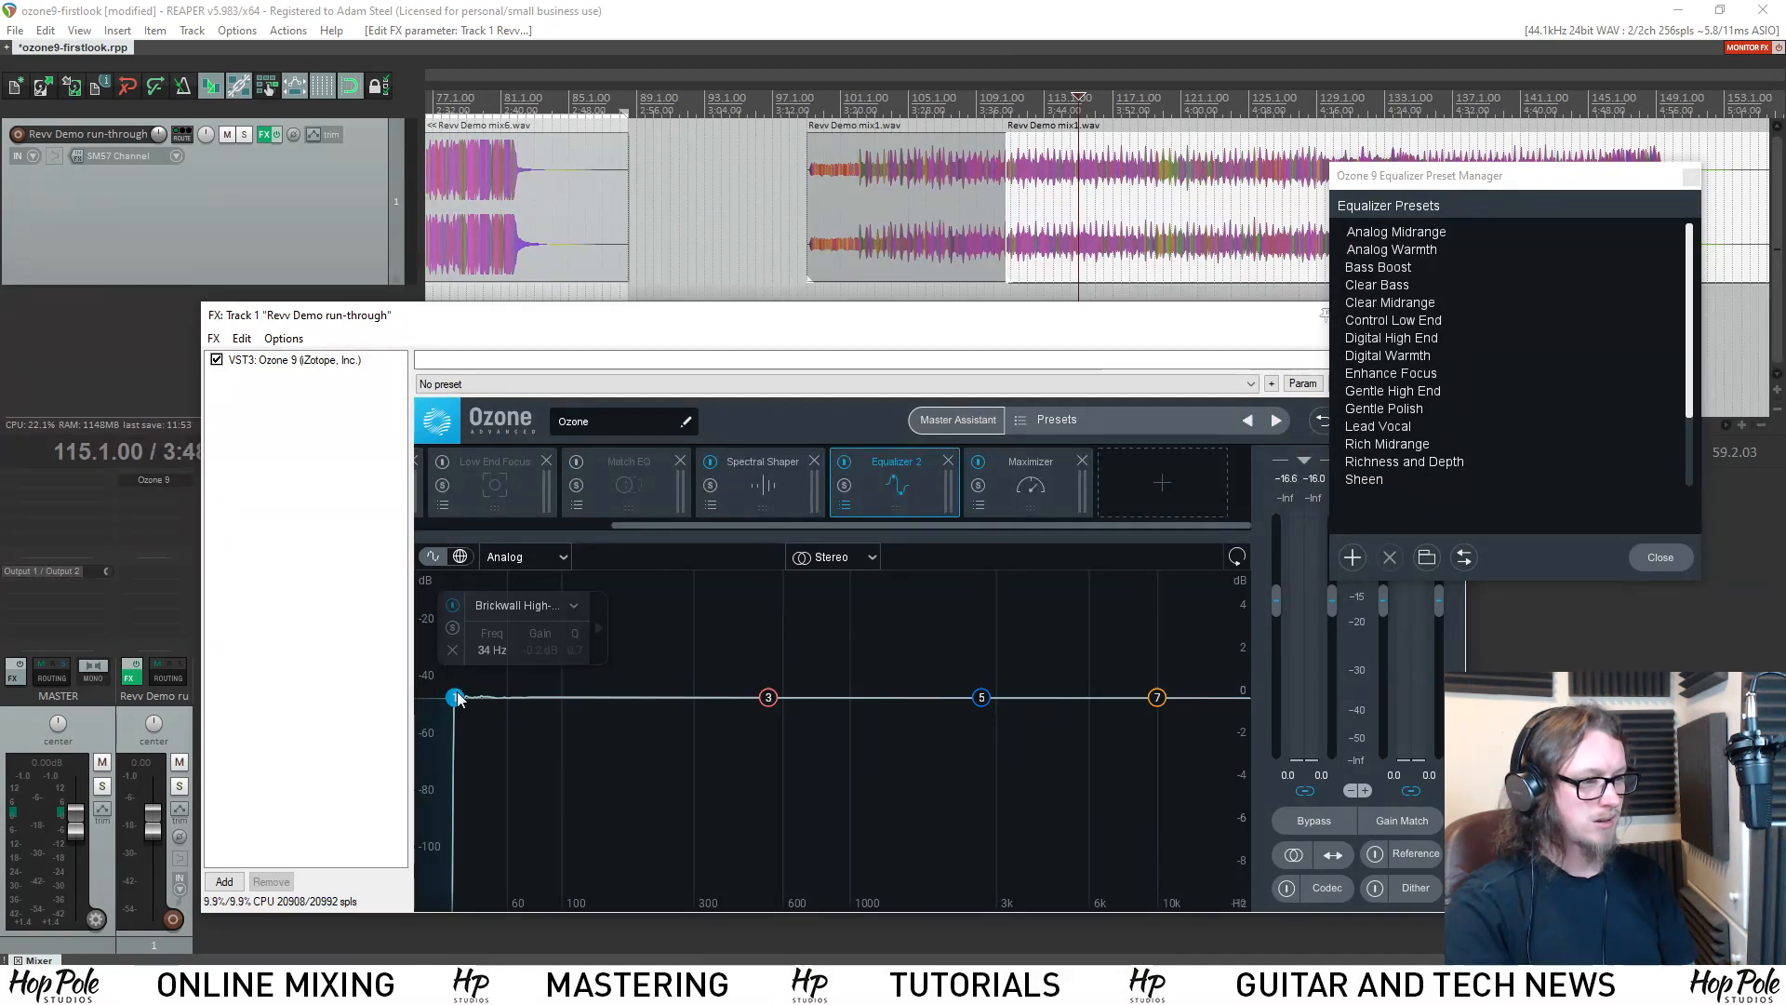
mouse_move(472, 639)
mouse_down()
mouse_move(440, 628)
mouse_move(455, 649)
mouse_up()
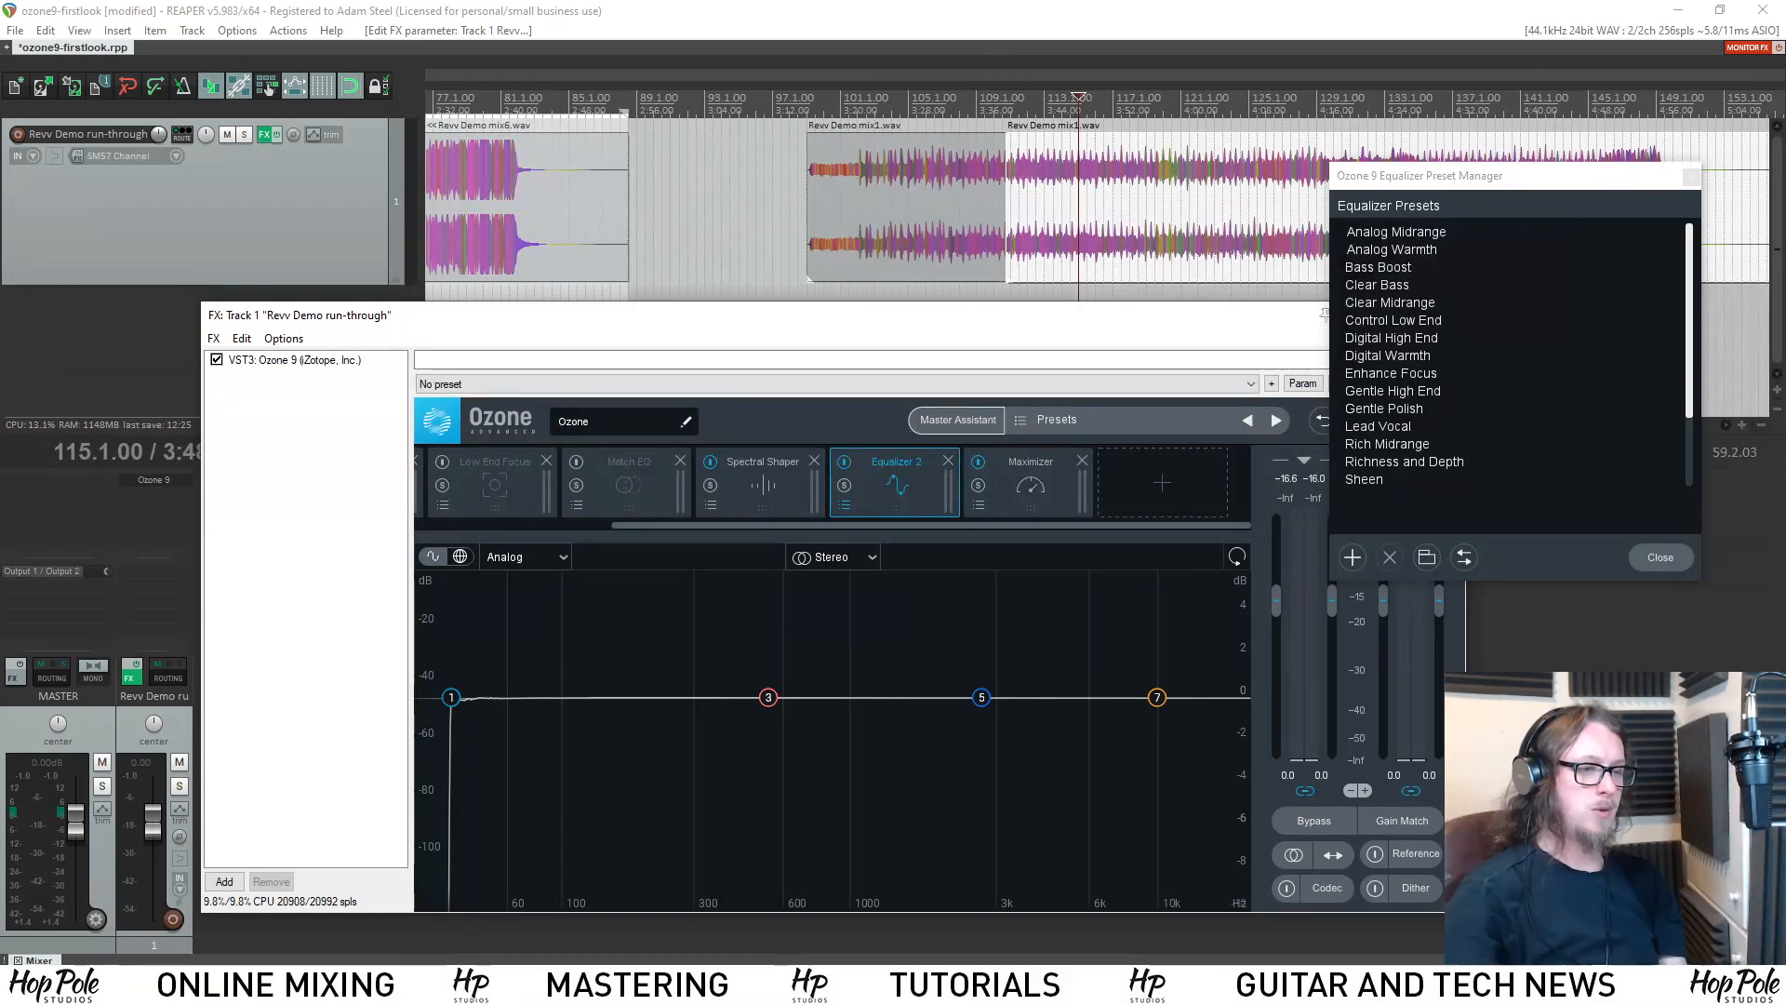
Reopen the Spectral Shaper presets and load Darken Lead Vox.
drag(802, 328, 794, 330)
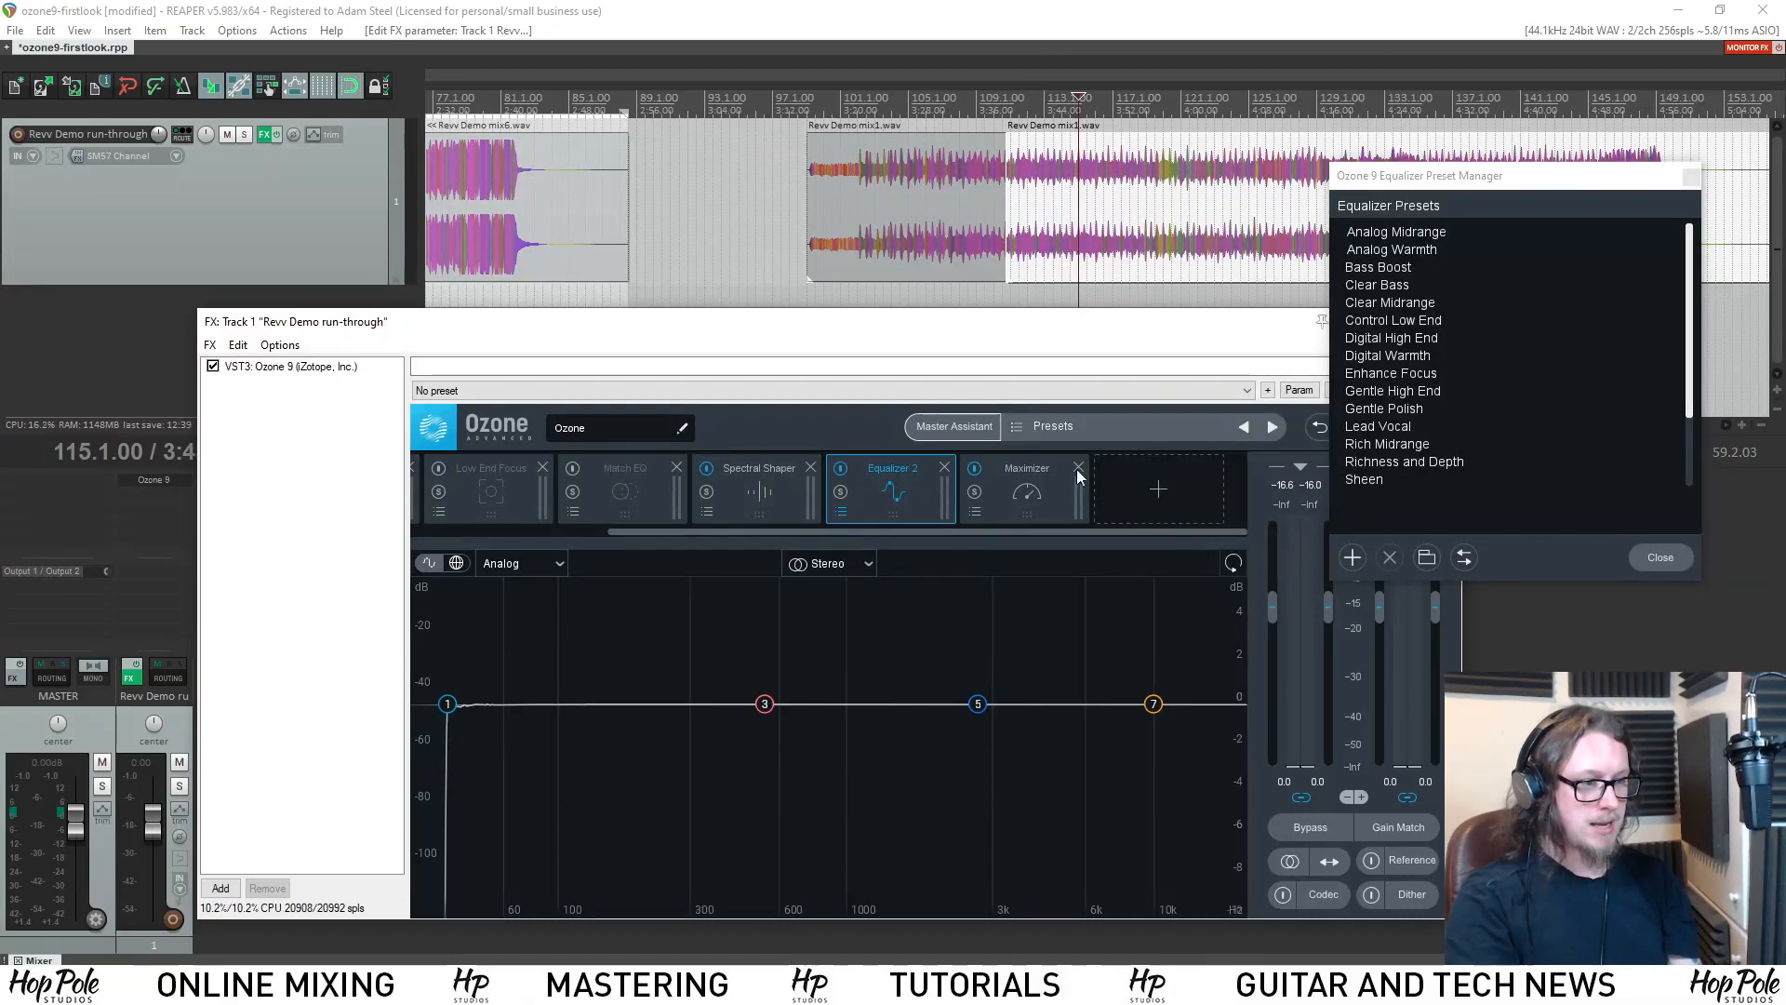
click(705, 512)
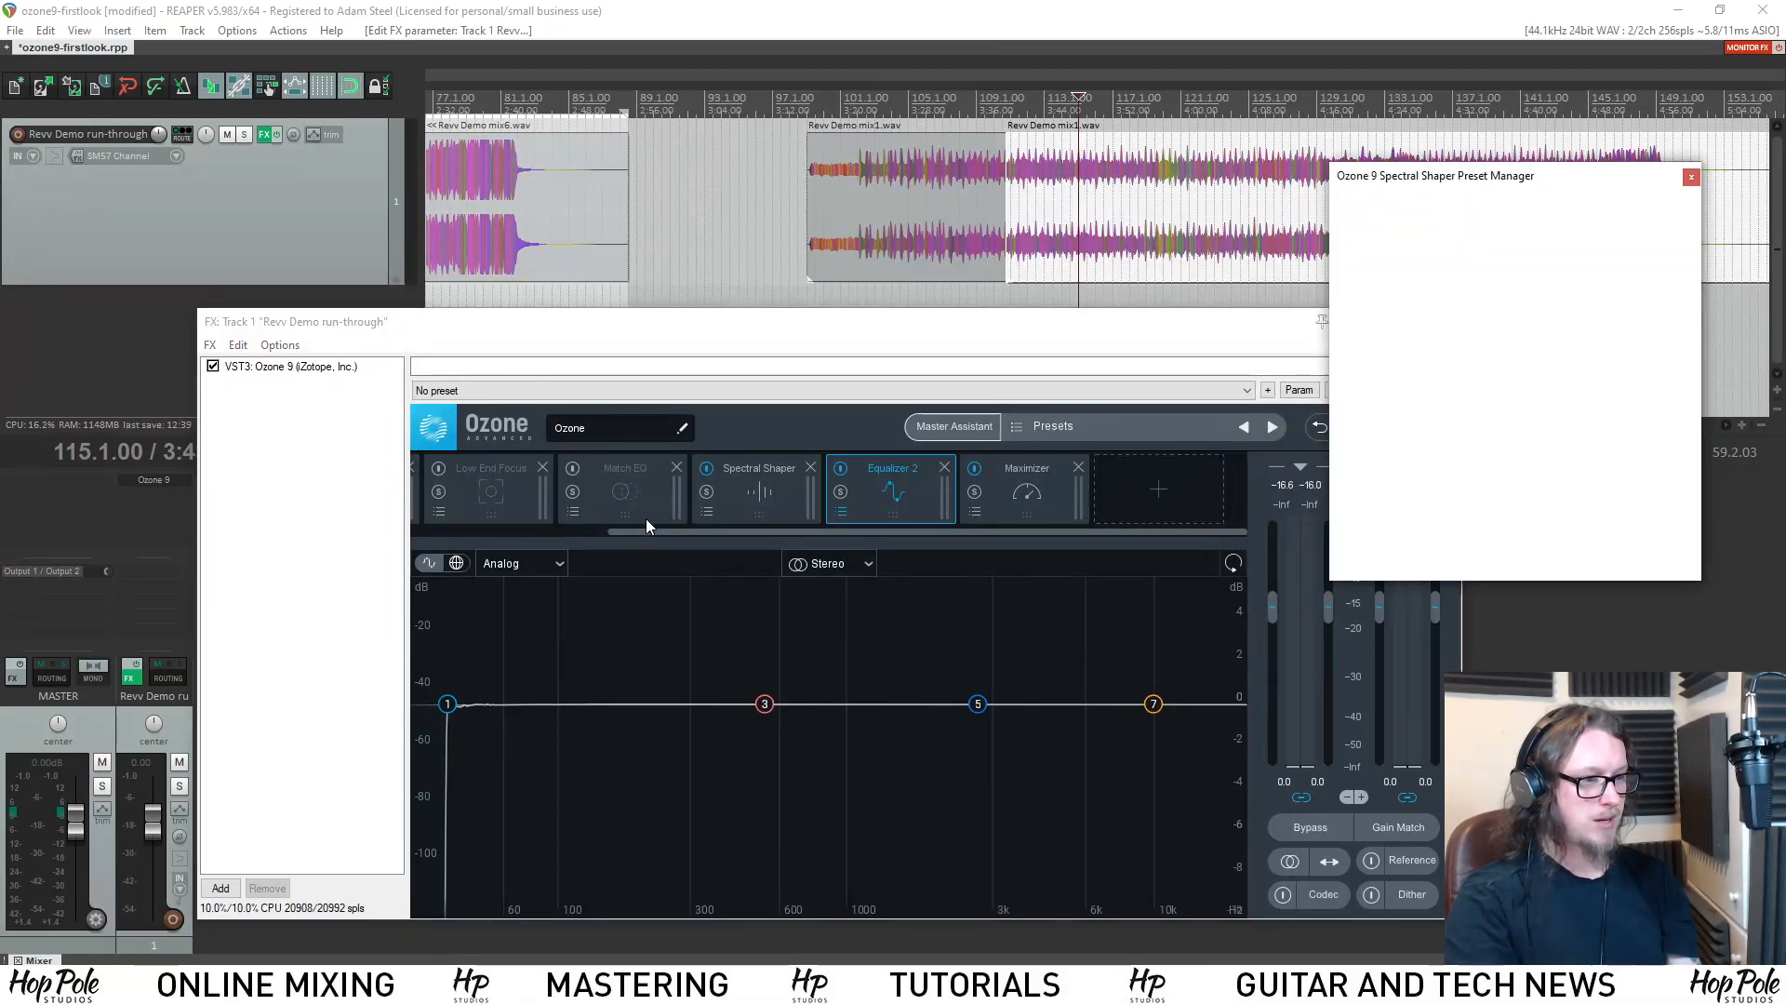
click(703, 511)
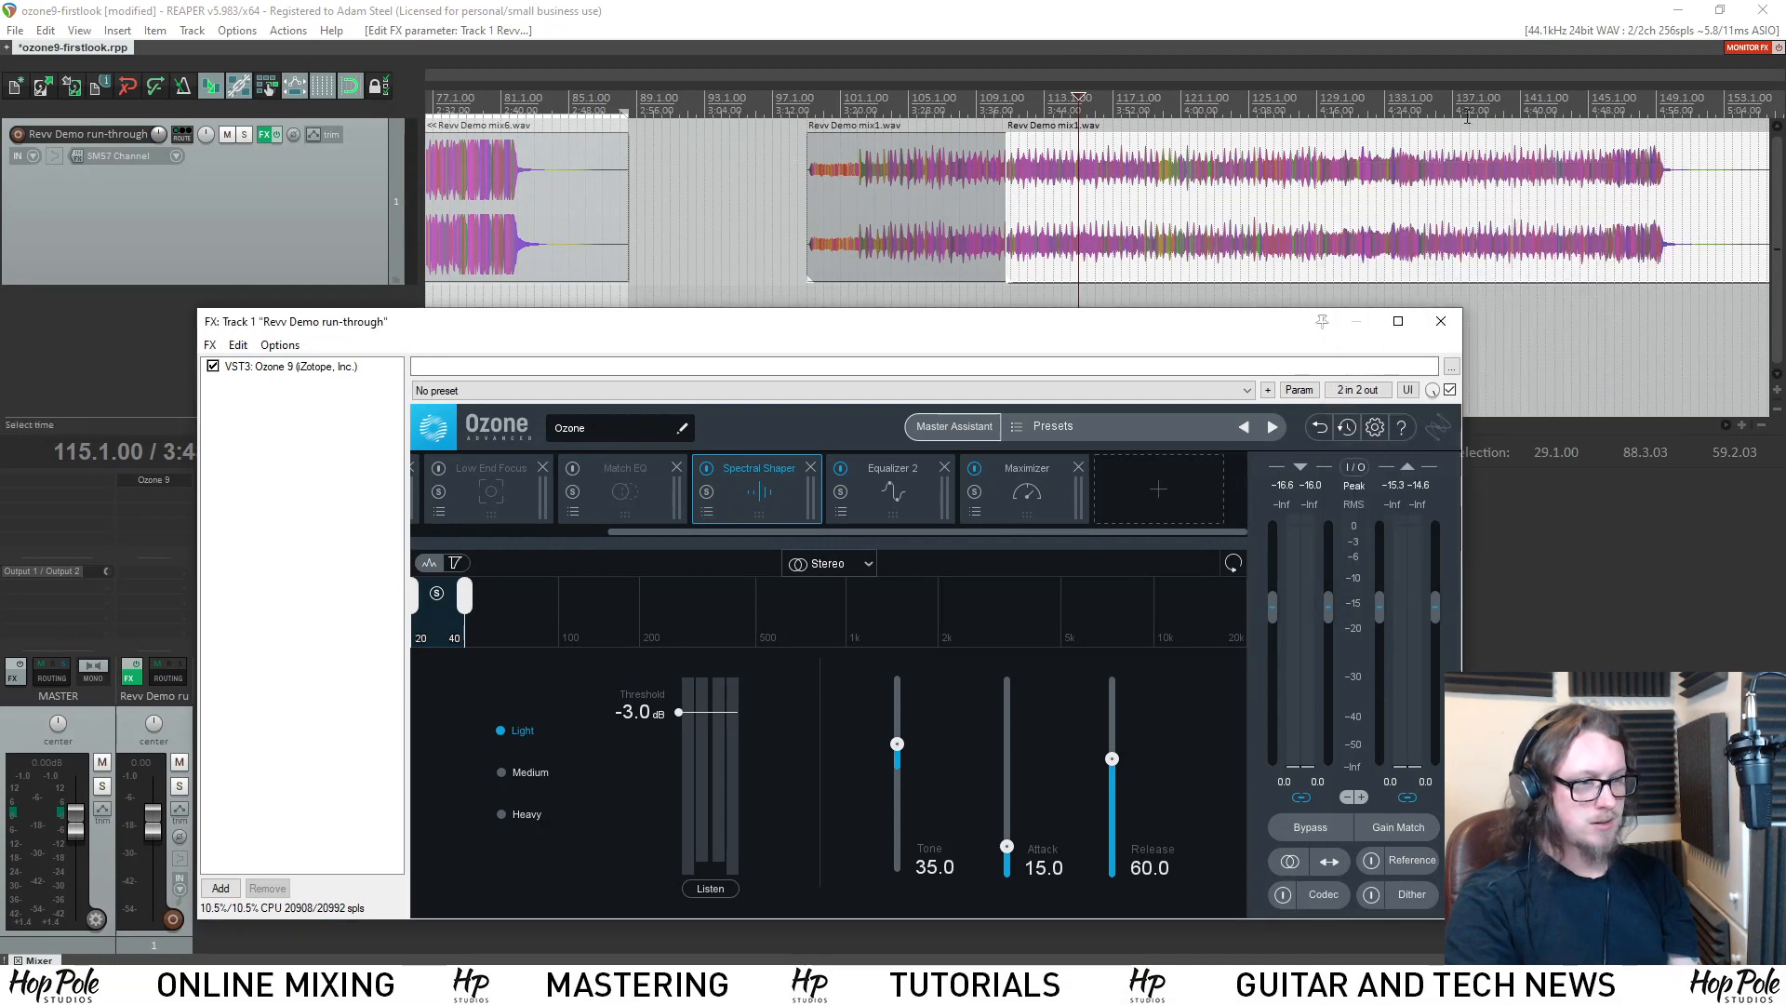
click(708, 512)
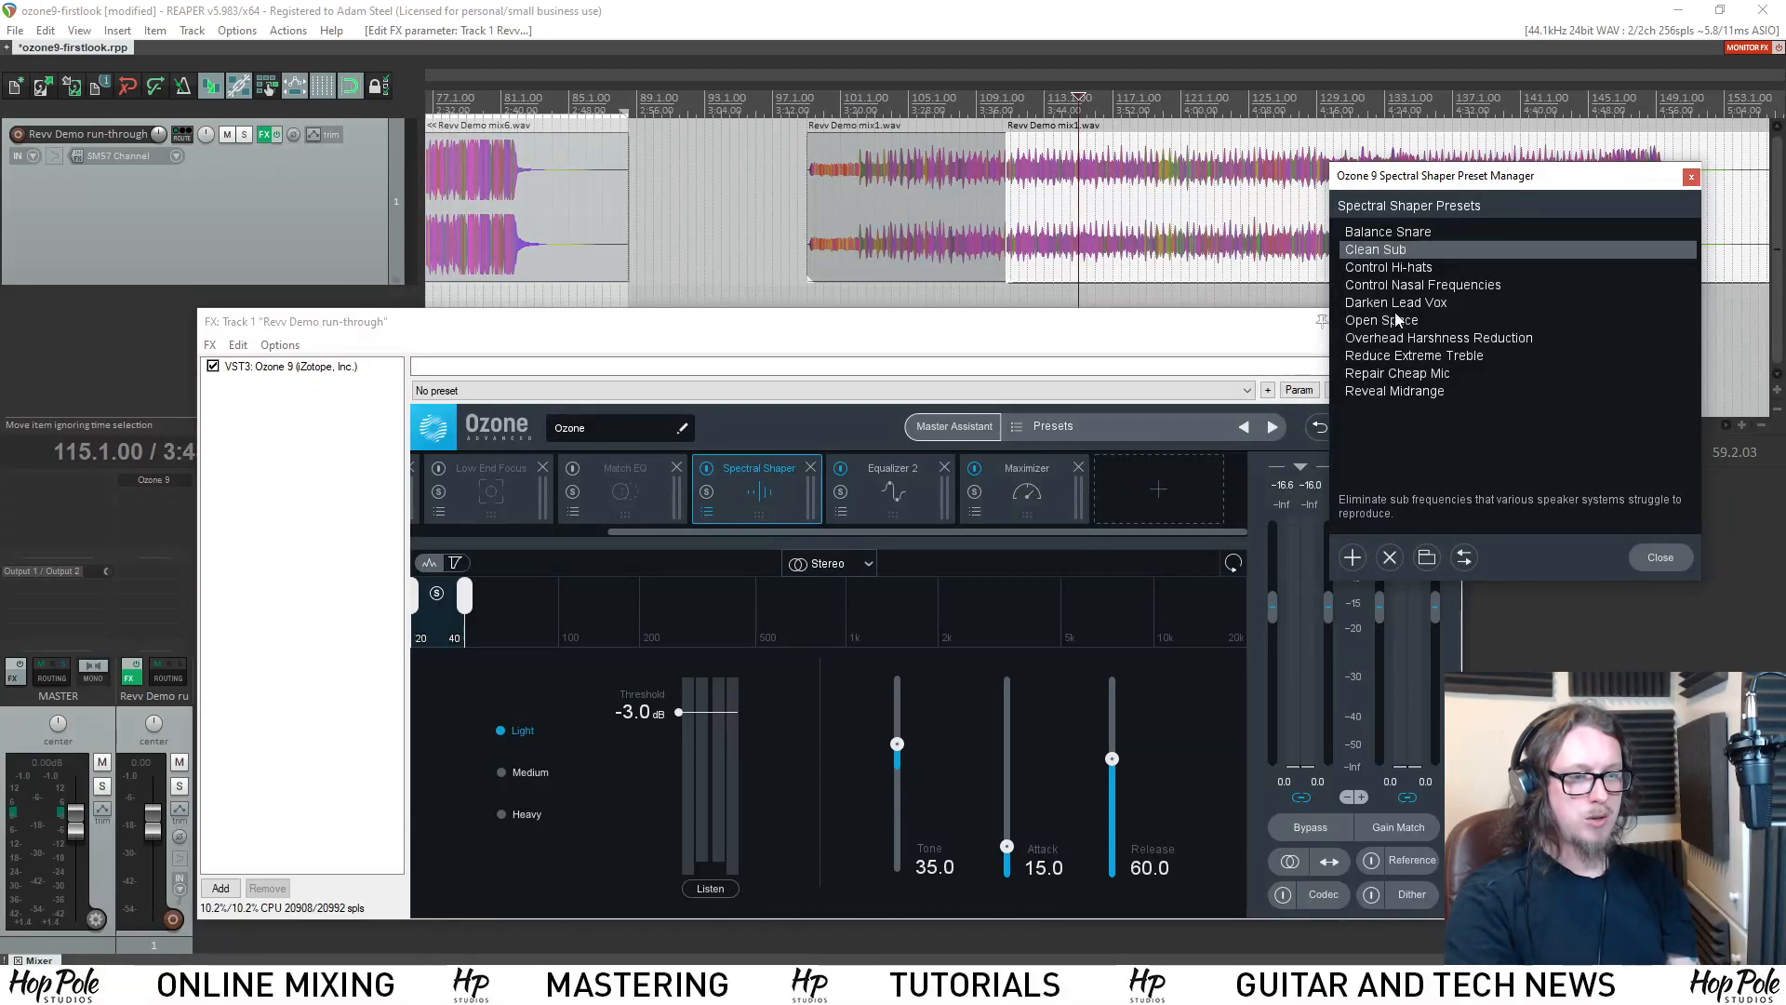
click(1393, 301)
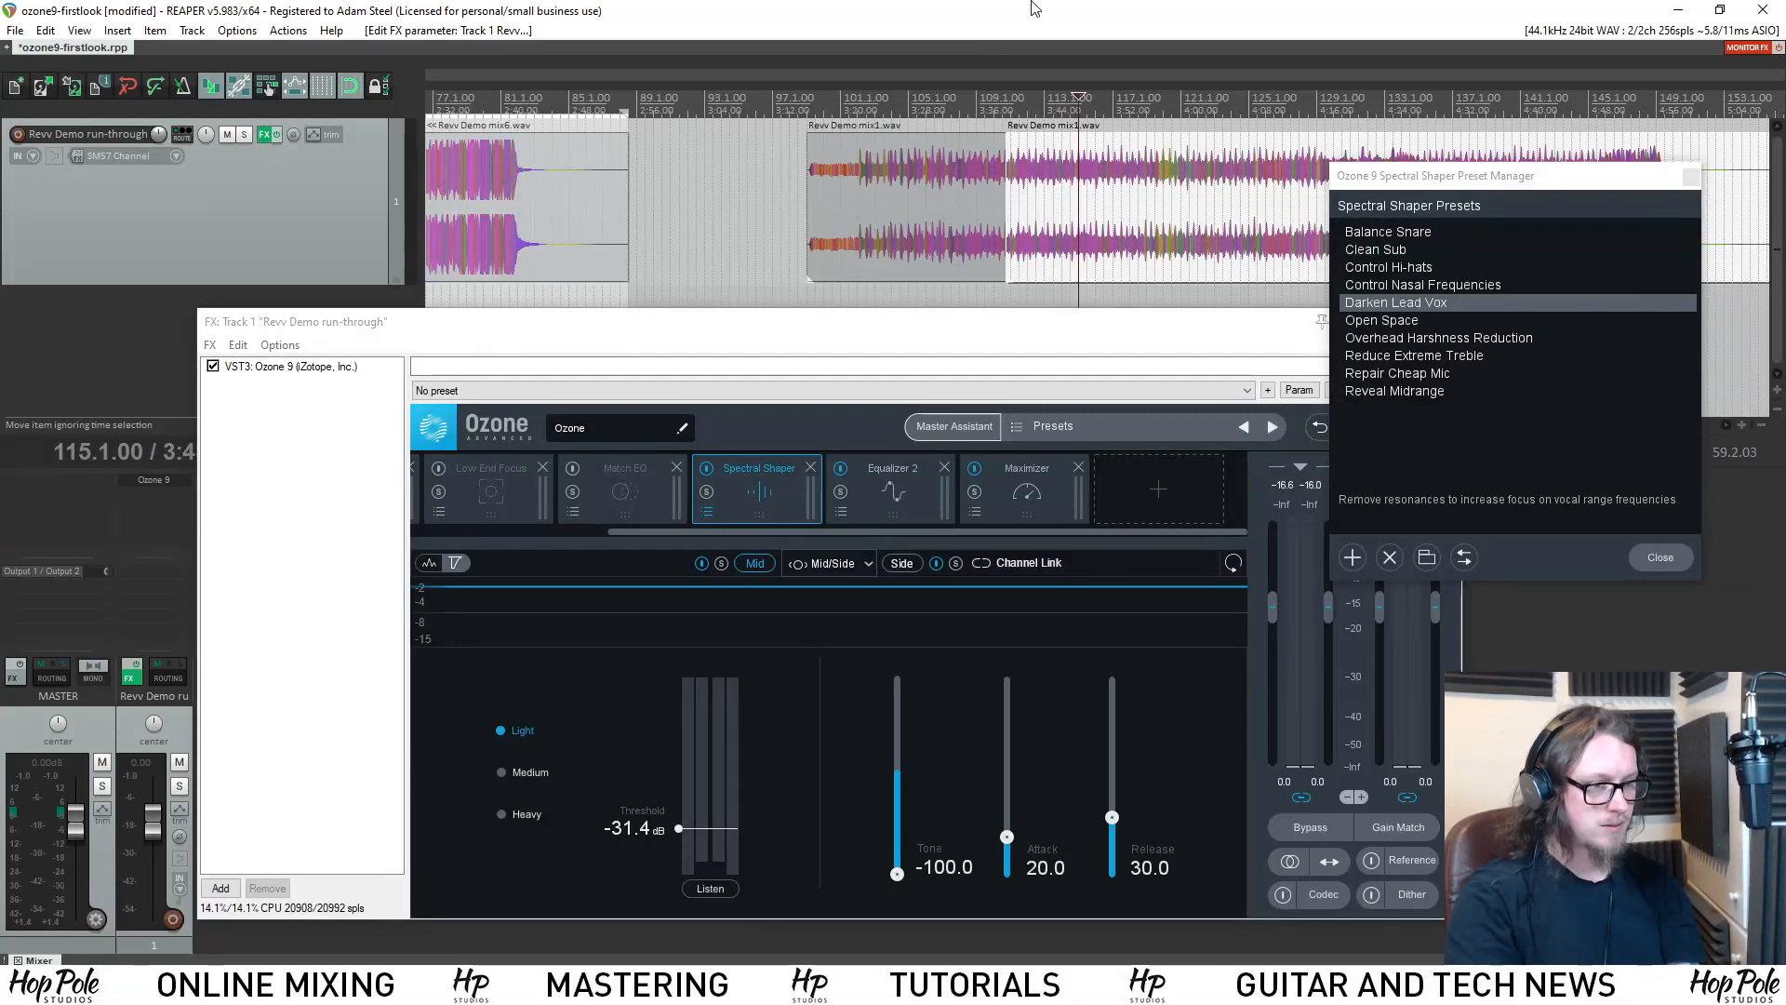
Audition the mix with the Darken Lead Vox preset while bypassing Equalizer 2 and removing it from the chain.
key(space)
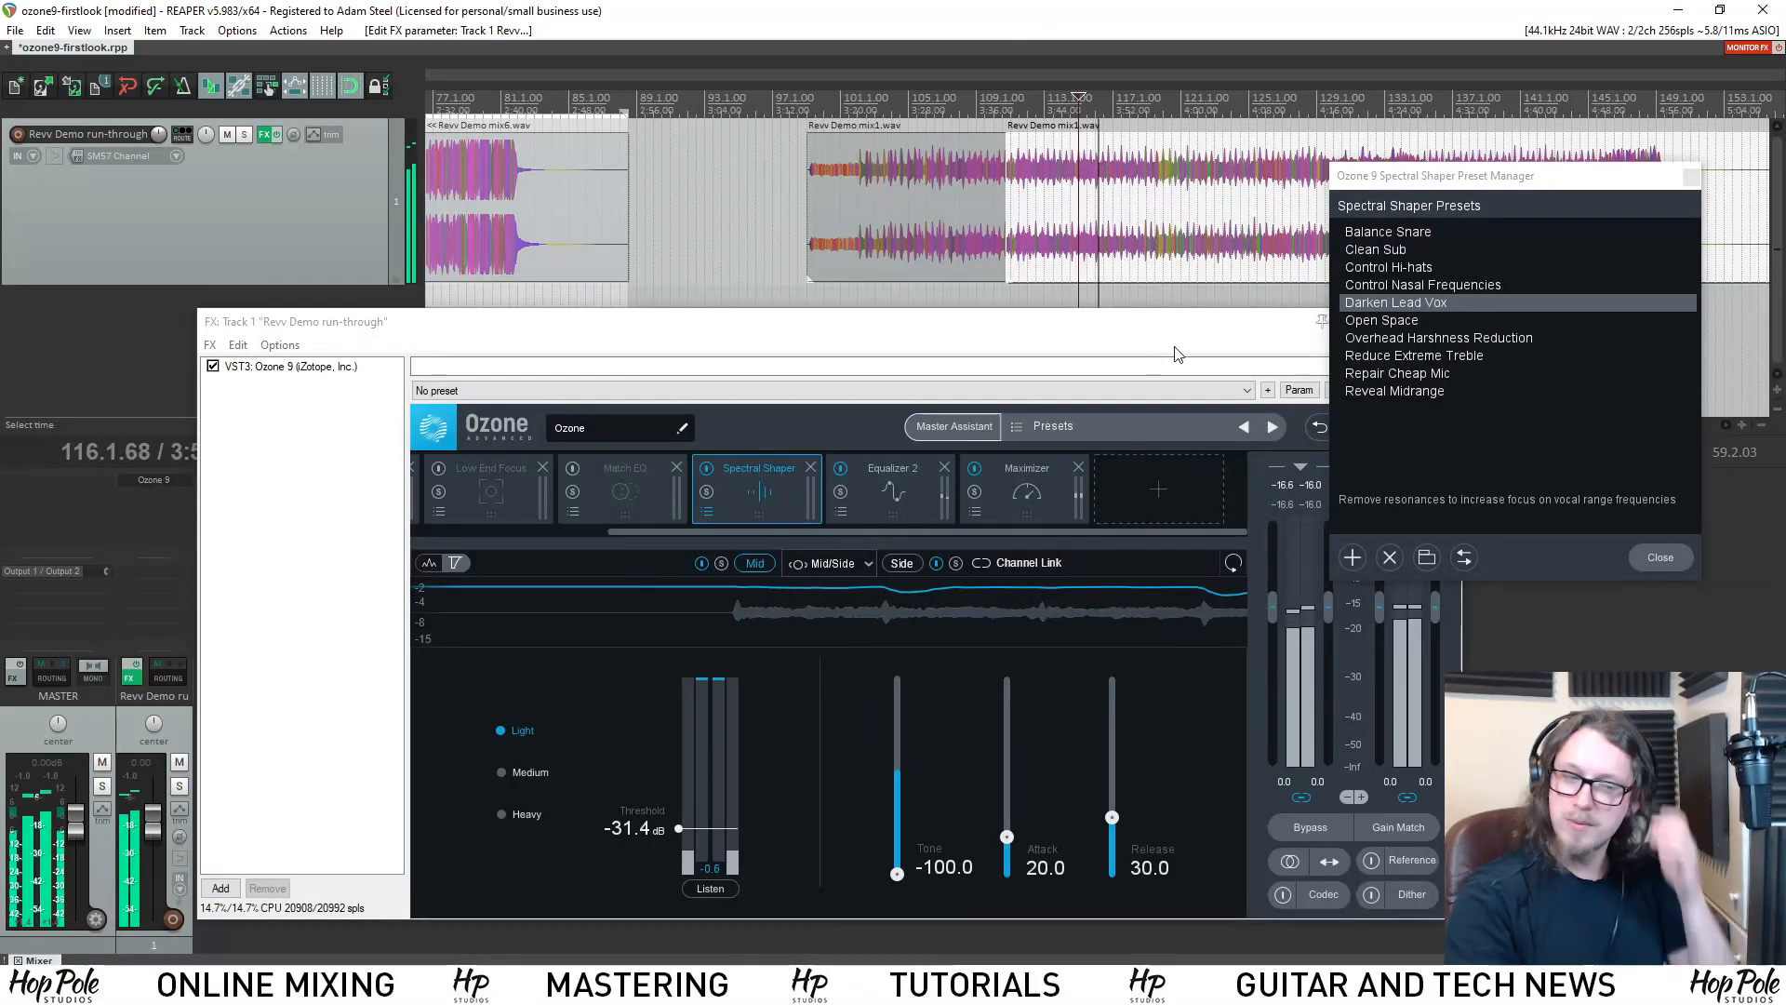
click(842, 466)
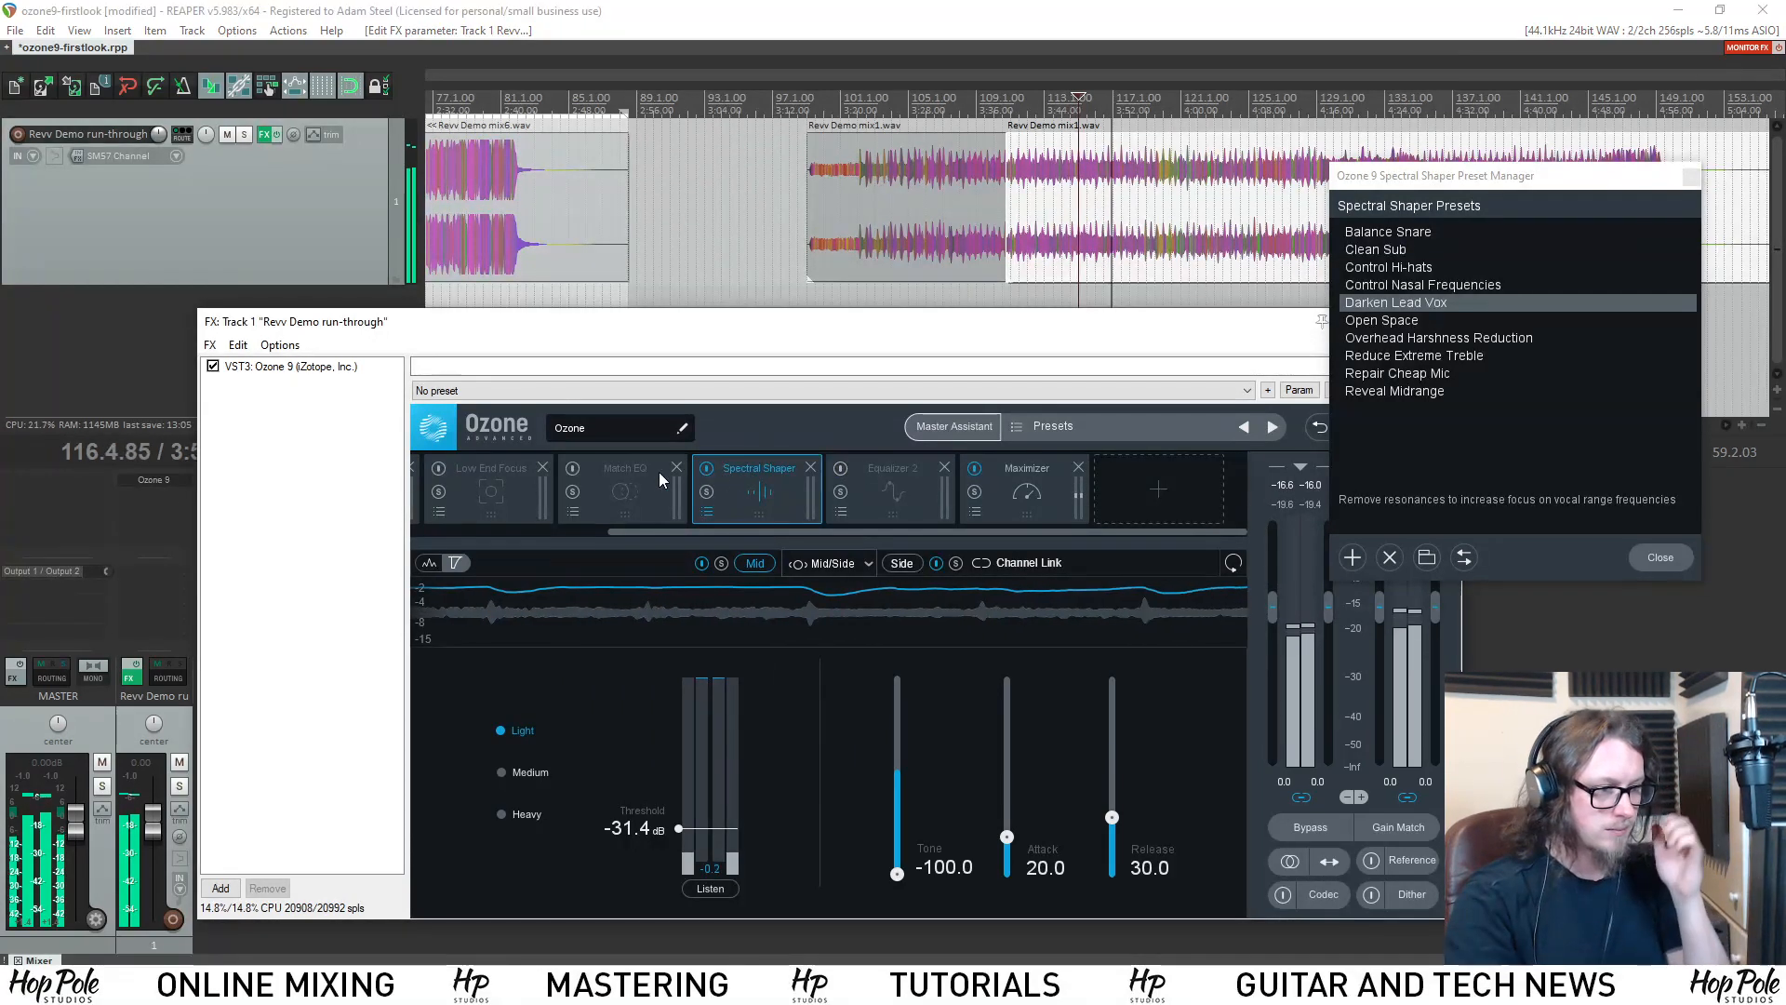
click(944, 467)
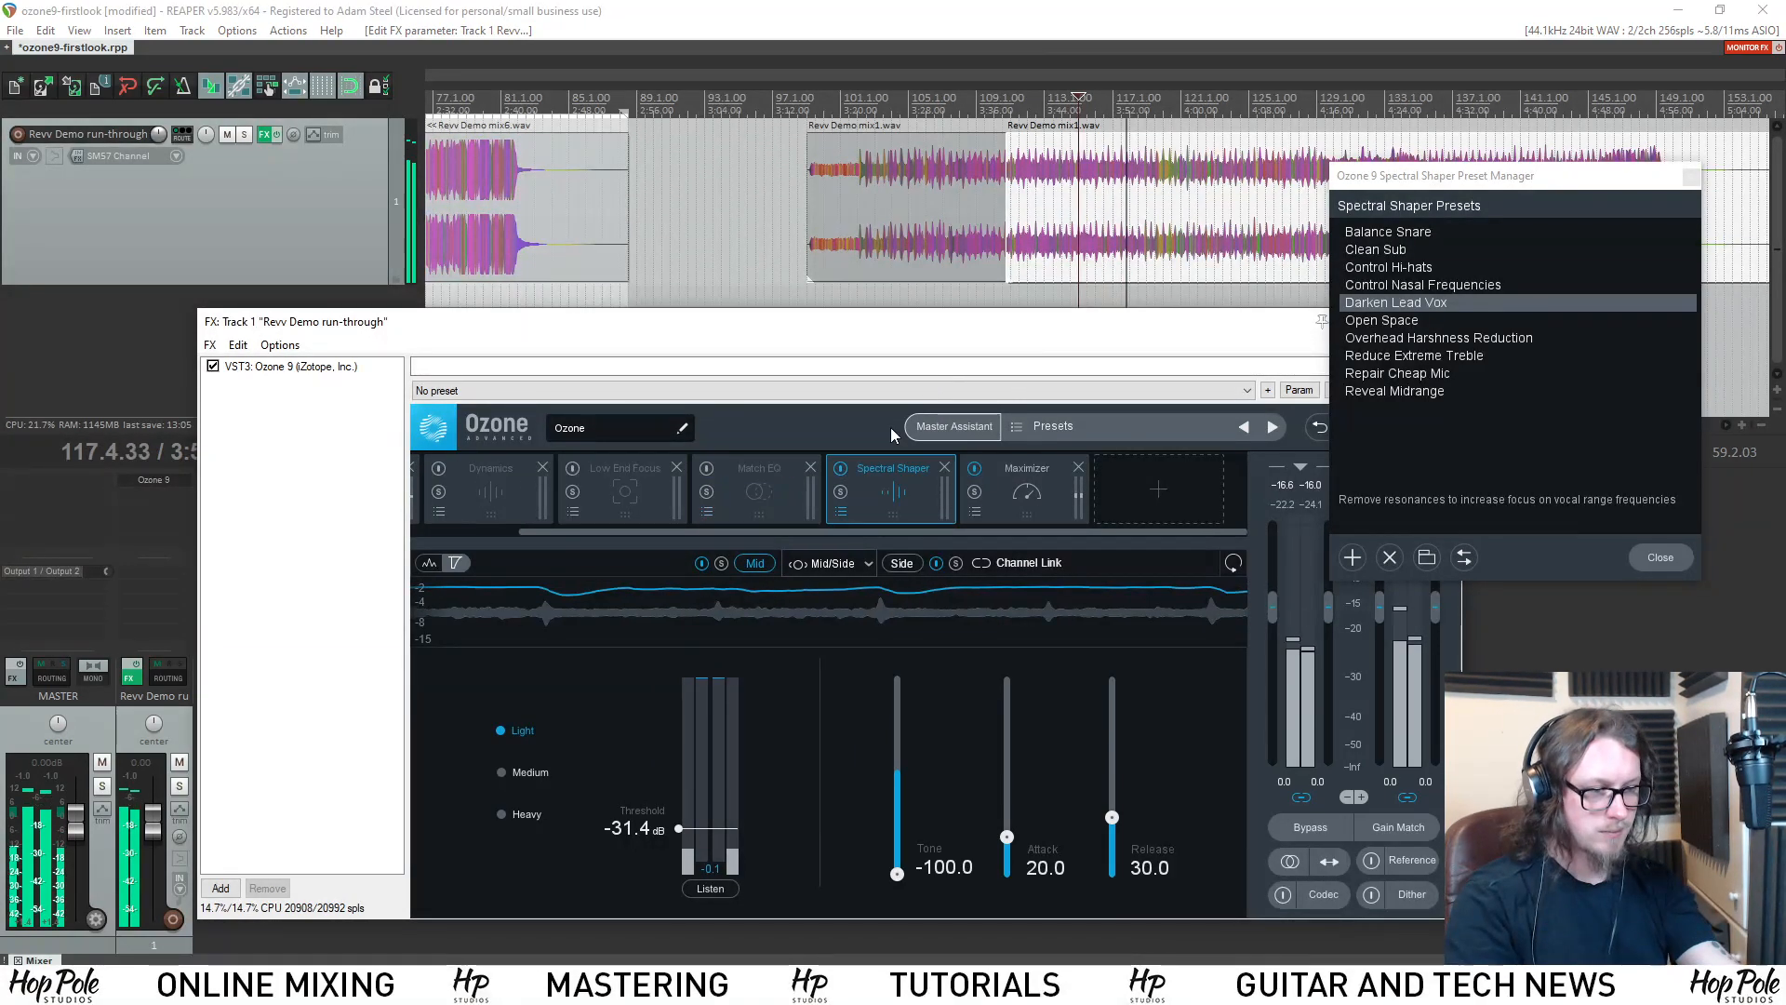
key(space)
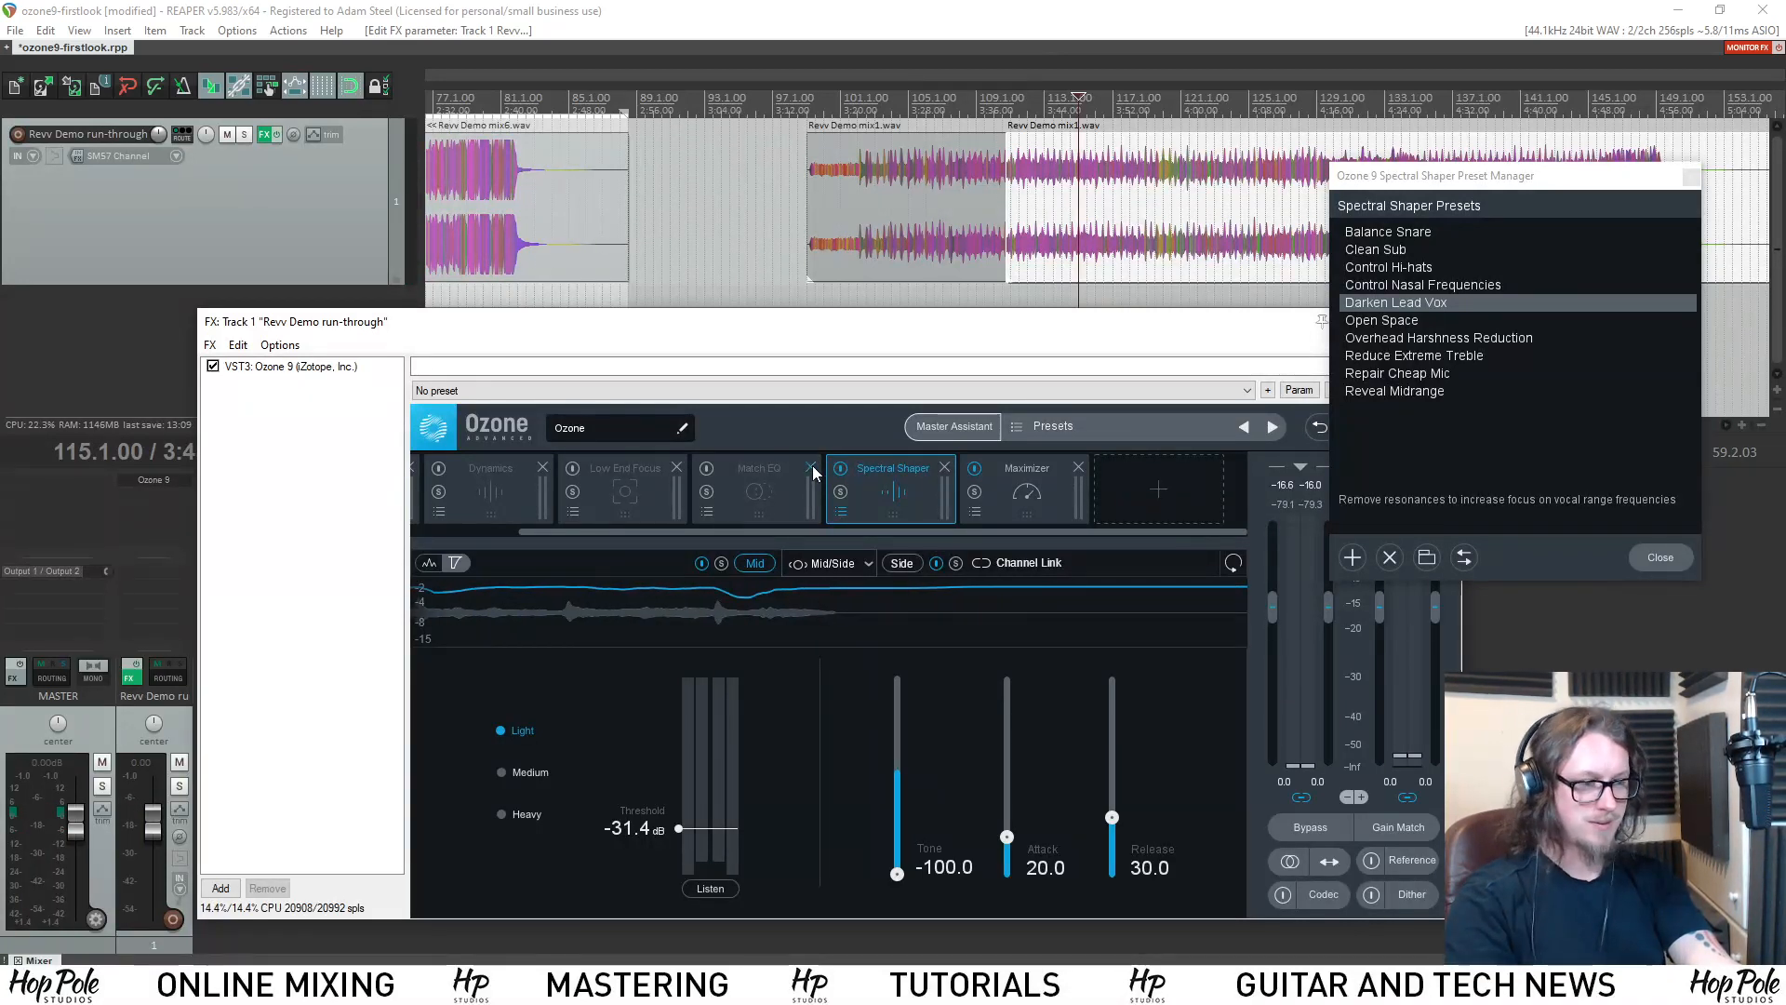
Remove the Match EQ module, bypass the Maximizer, and return to the Spectral Shaper controls.
click(810, 467)
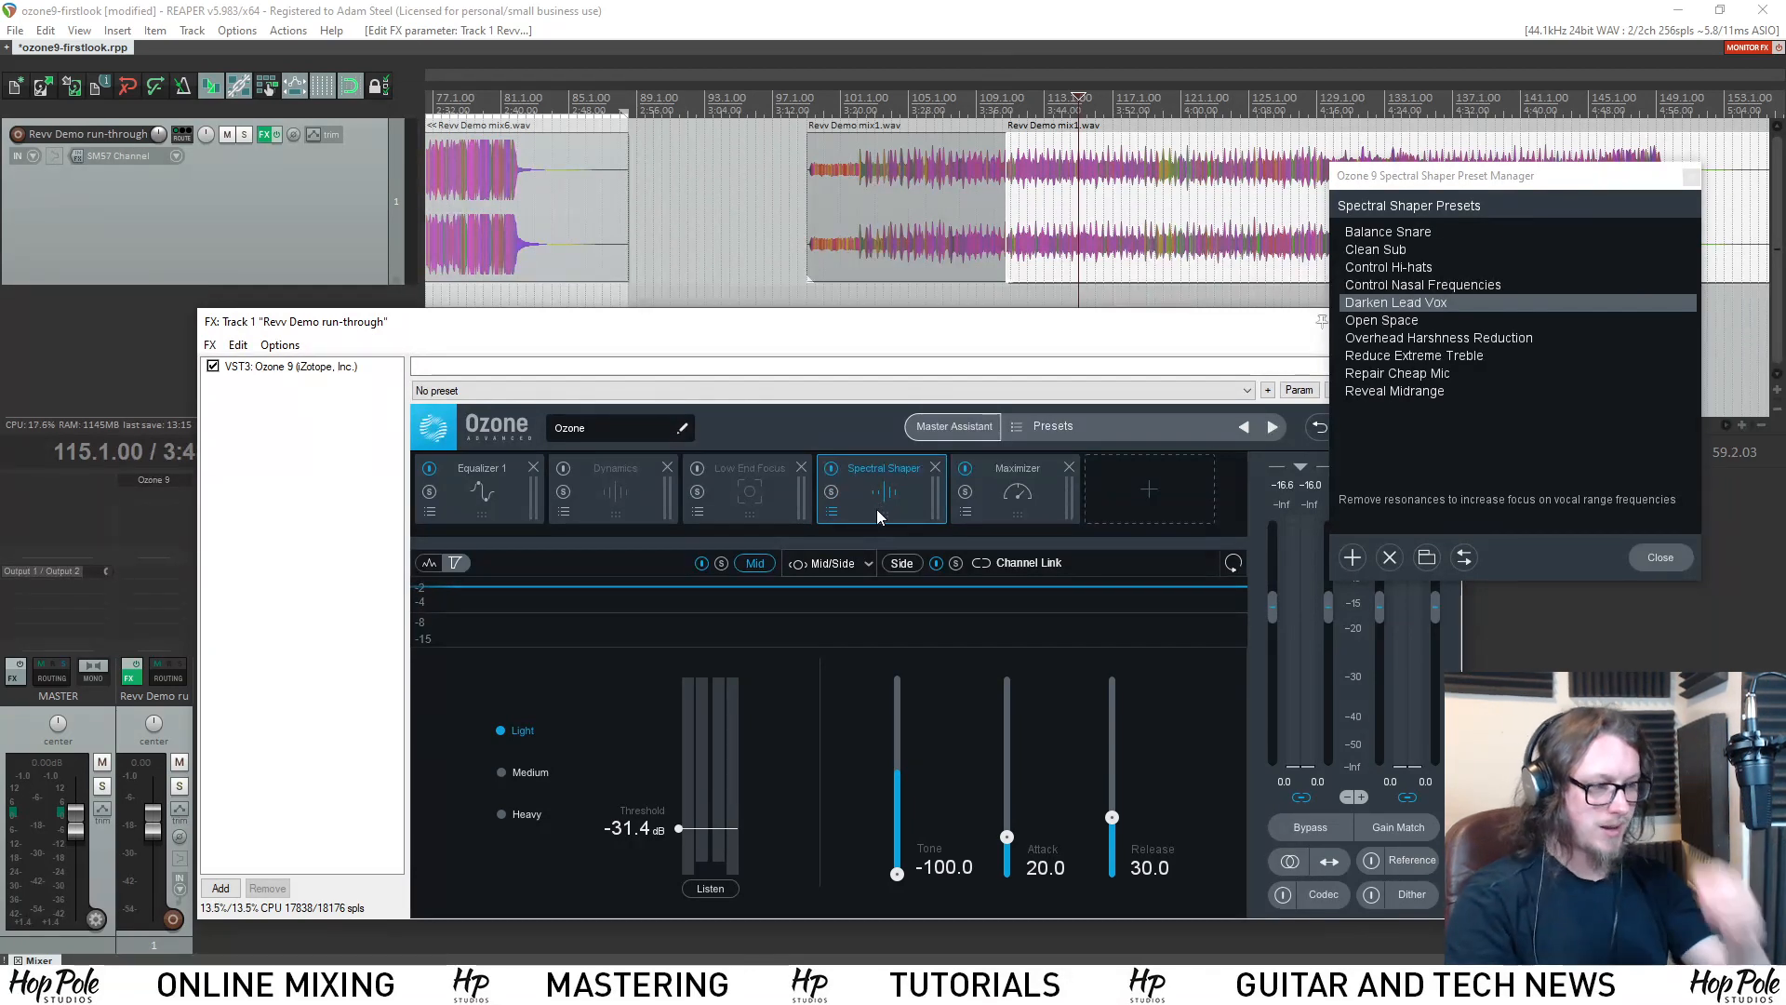
click(968, 474)
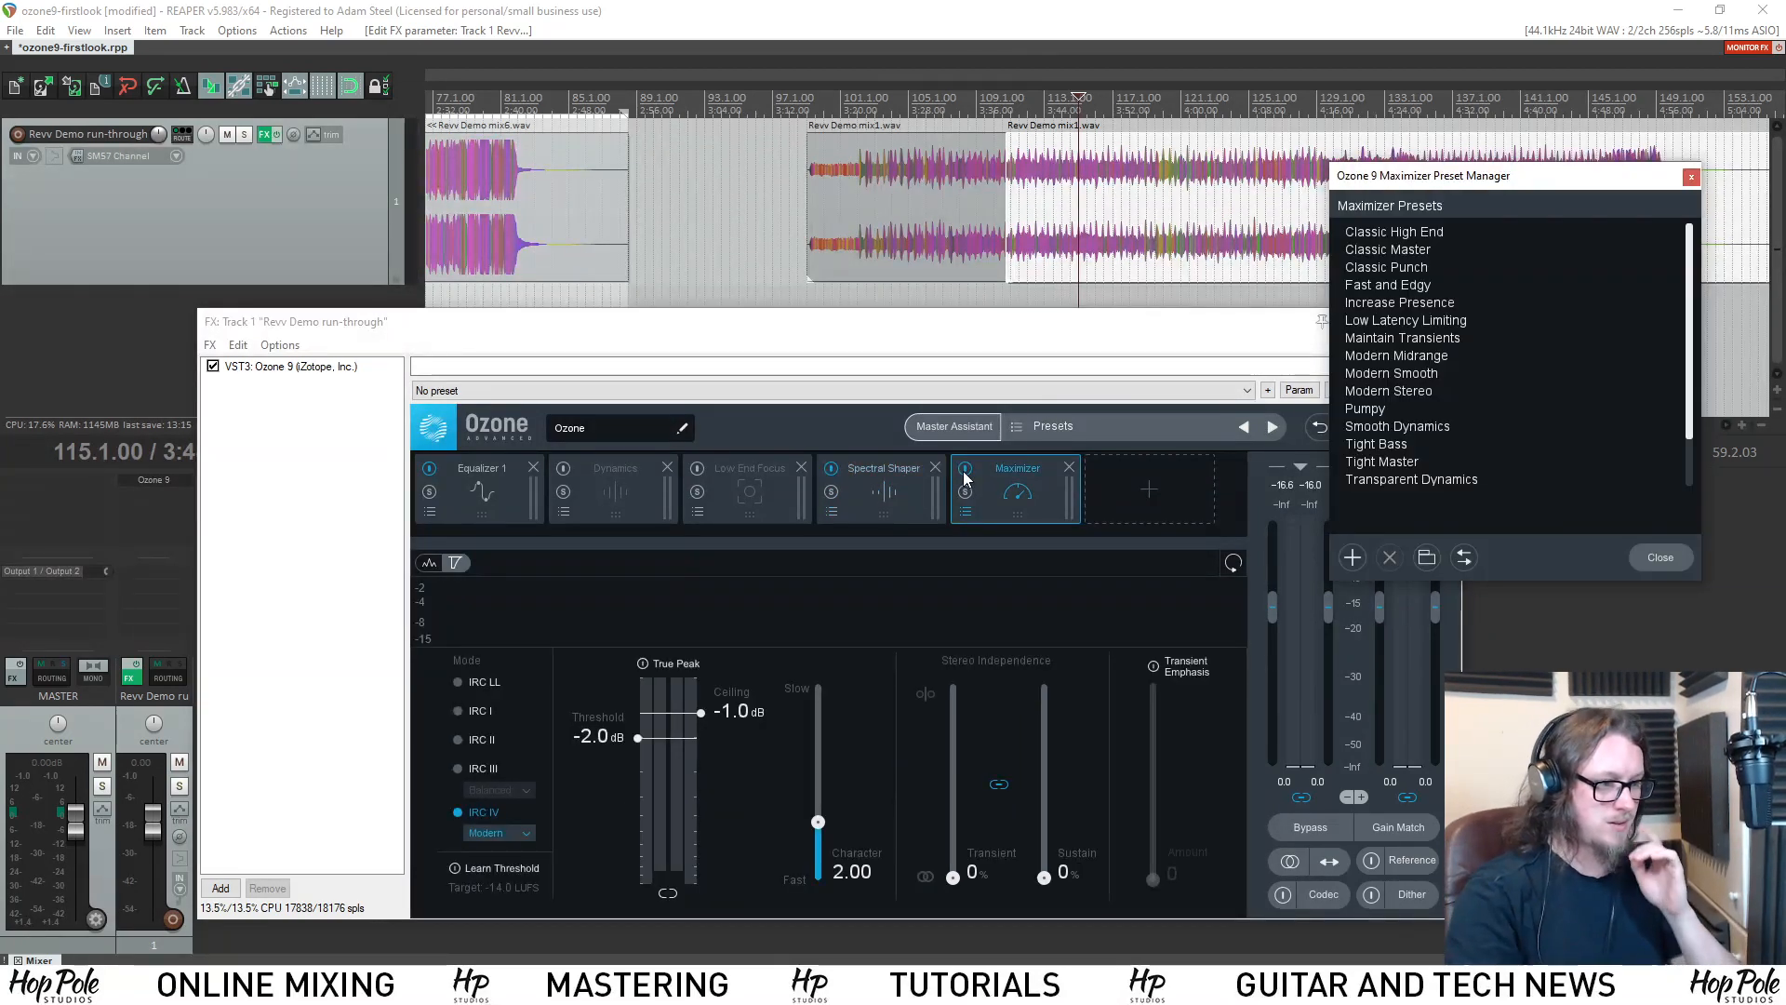
click(885, 467)
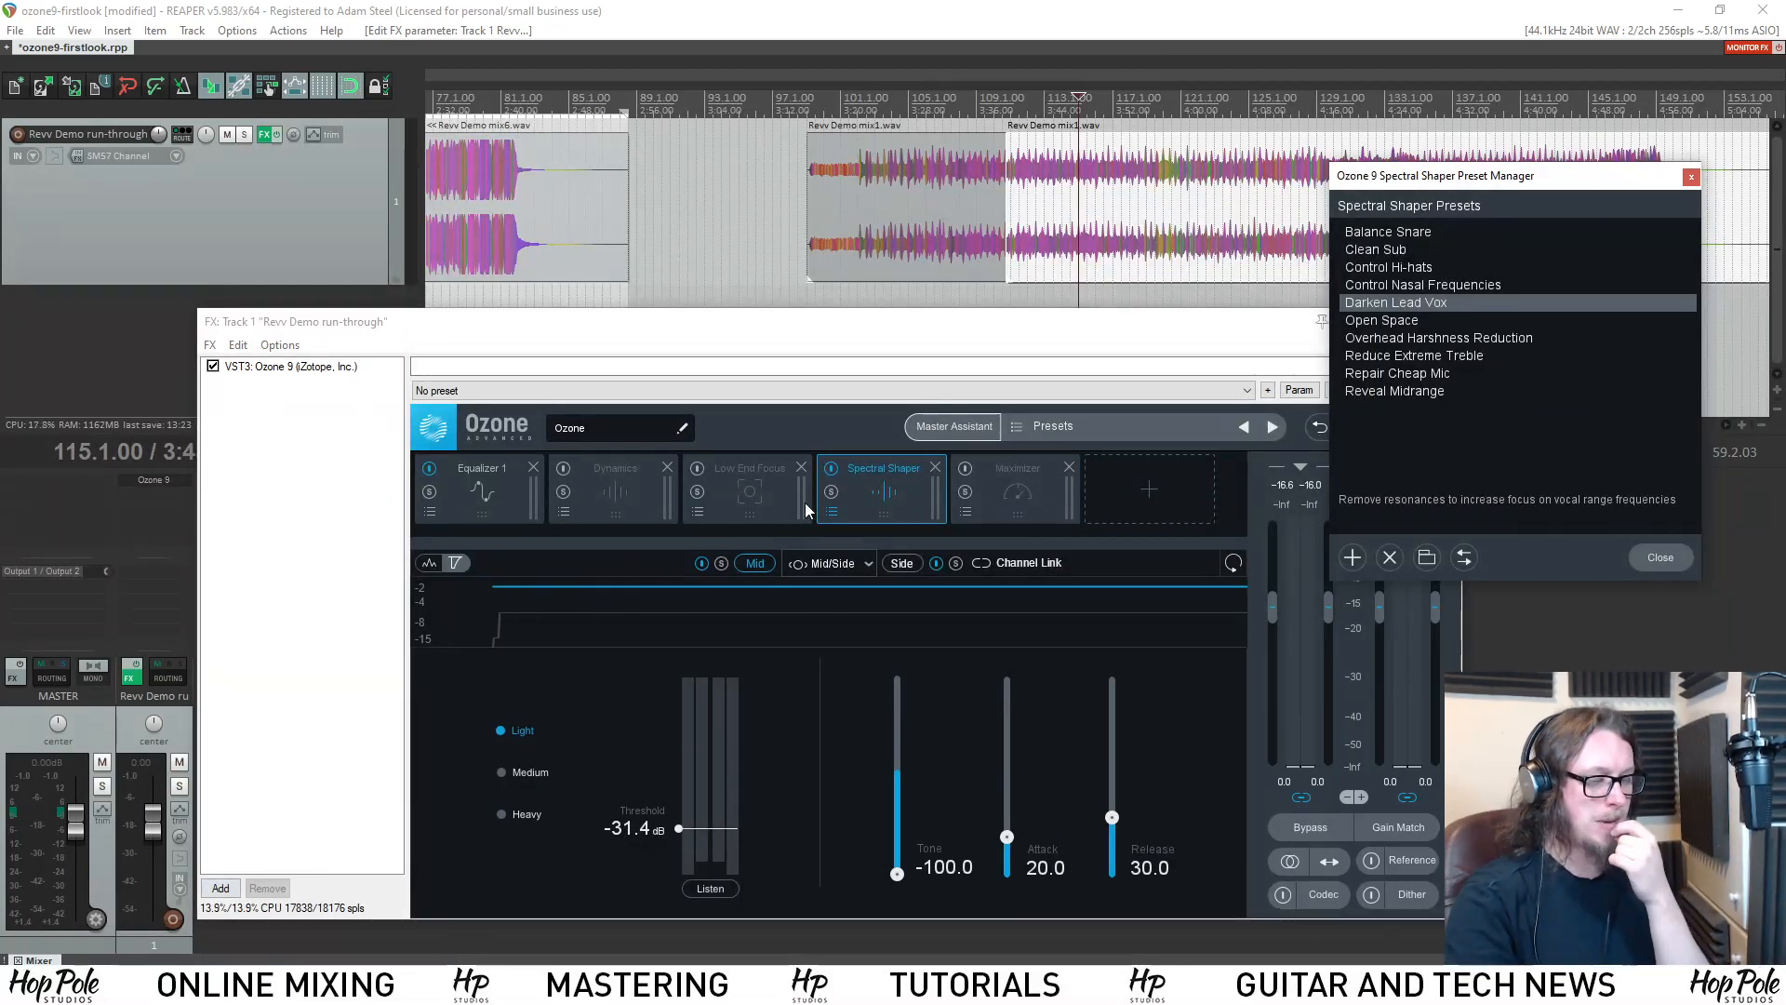
Bypass Equalizer 1 and audition the mix with only the Spectral Shaper active.
click(429, 469)
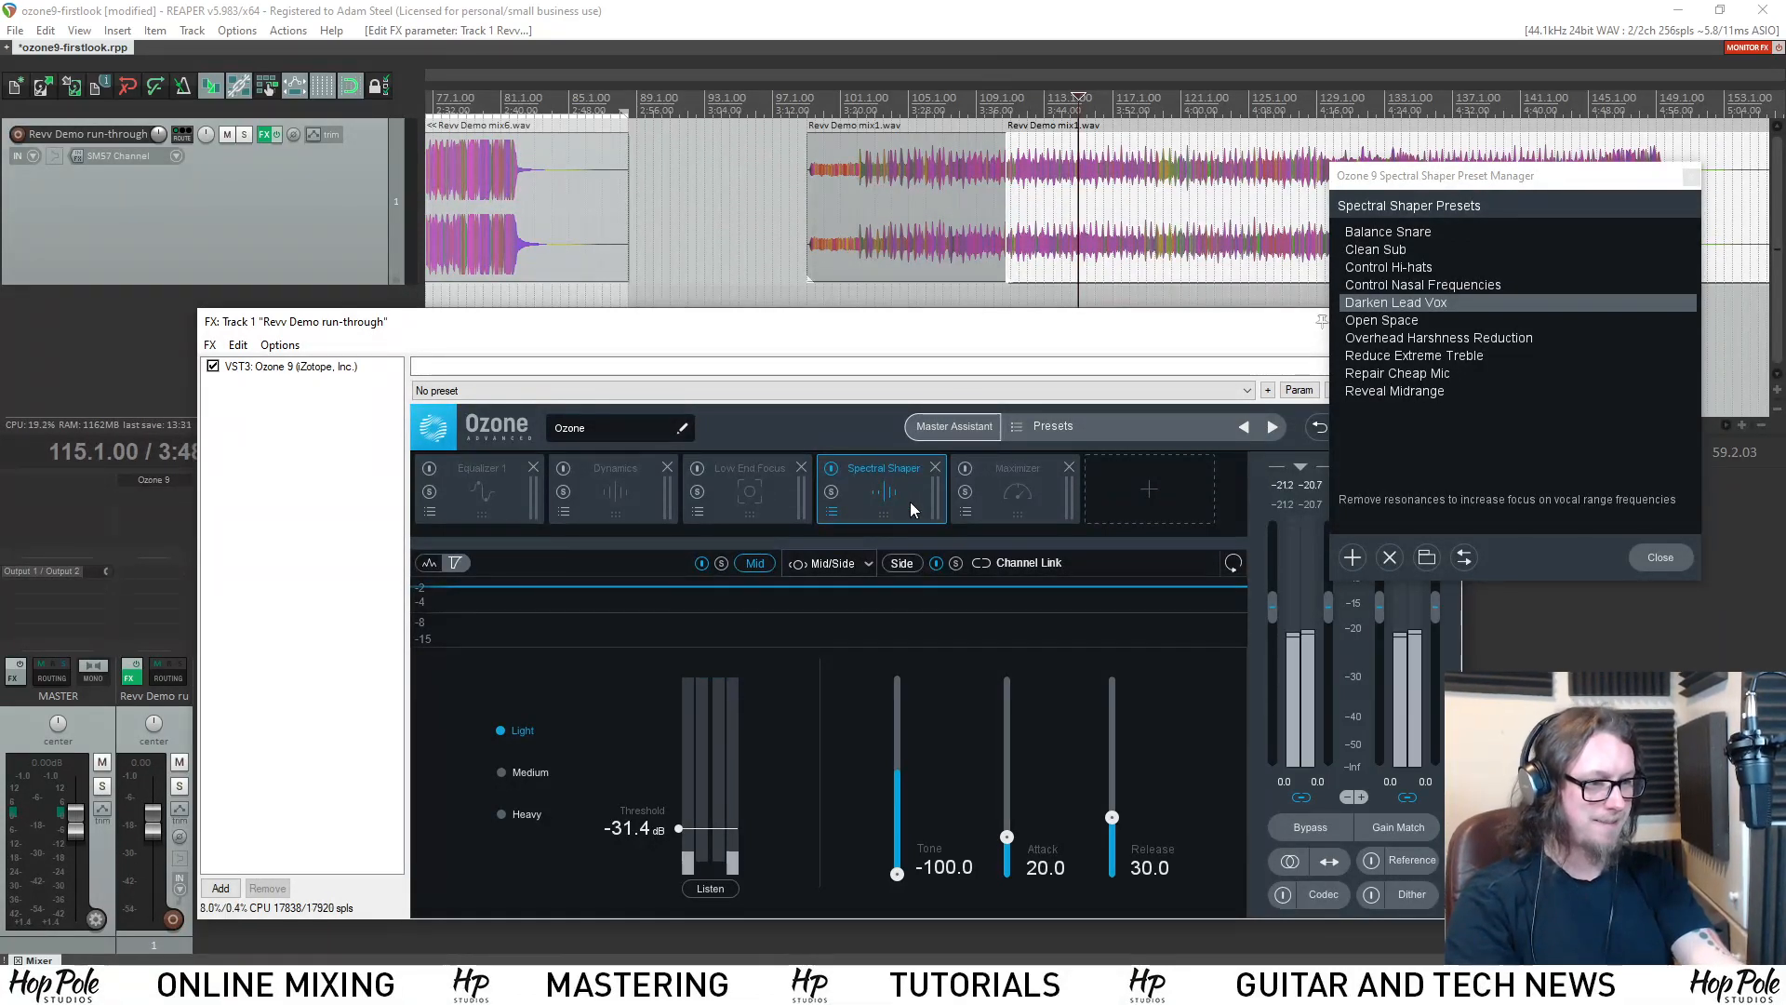
key(space)
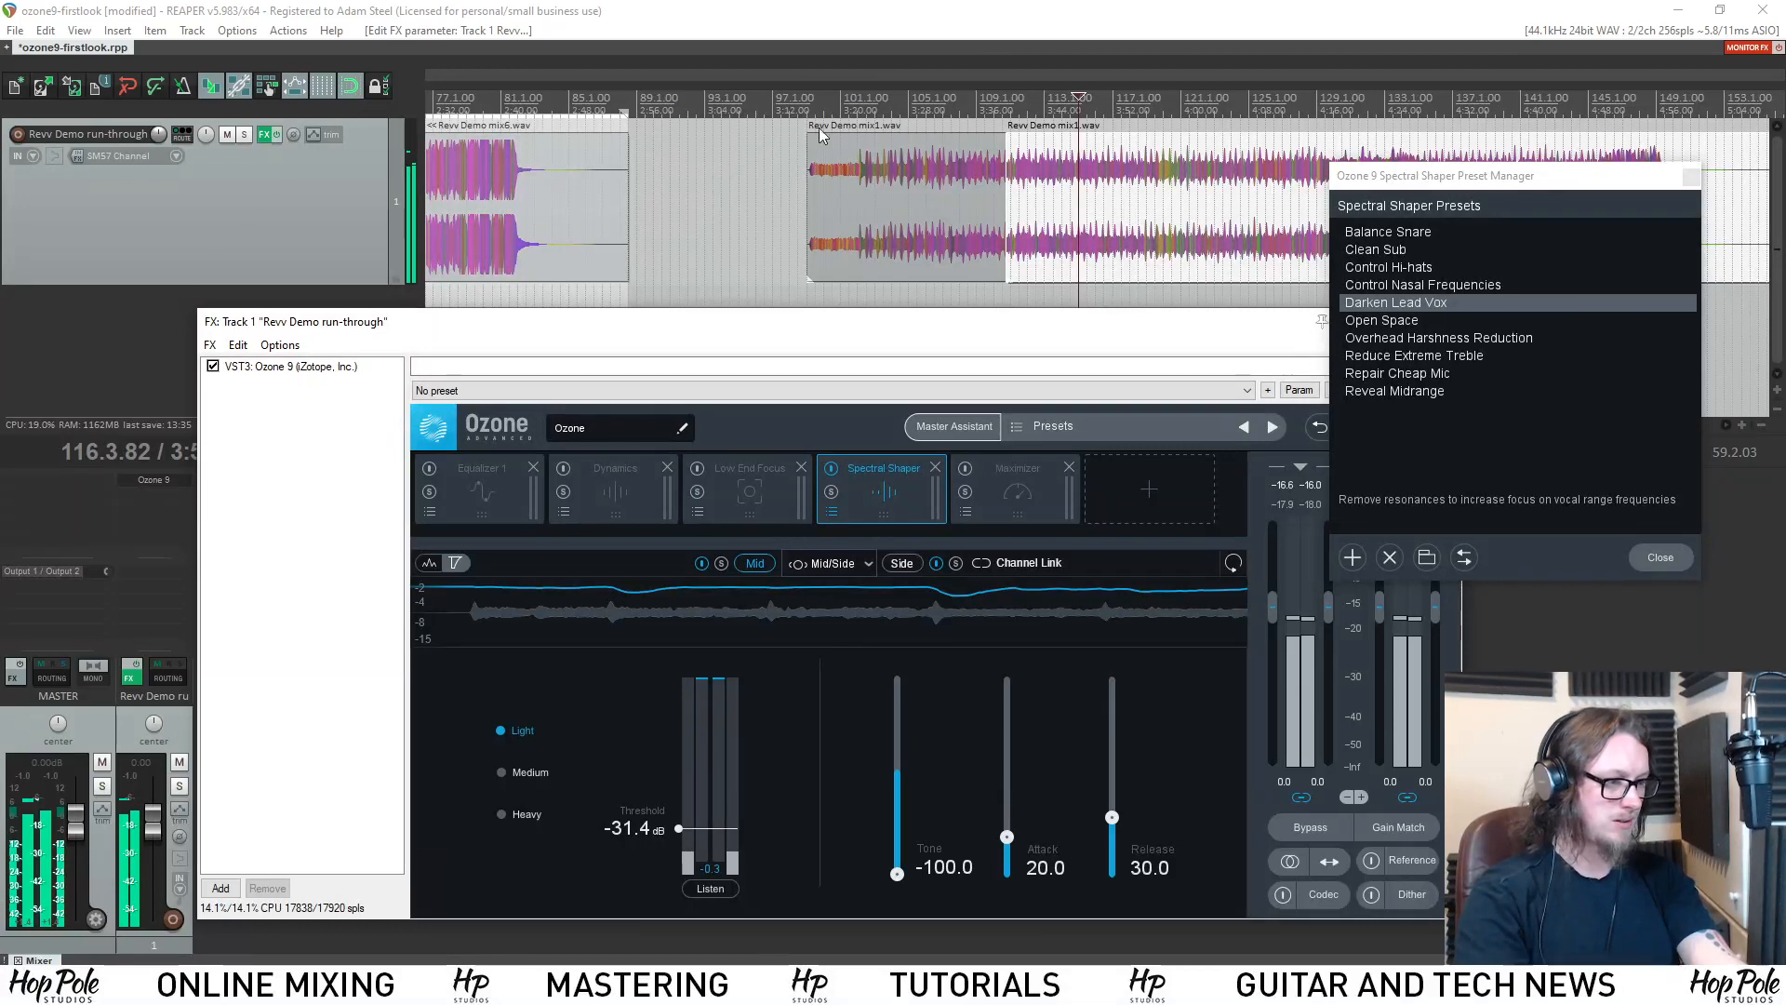
key(space)
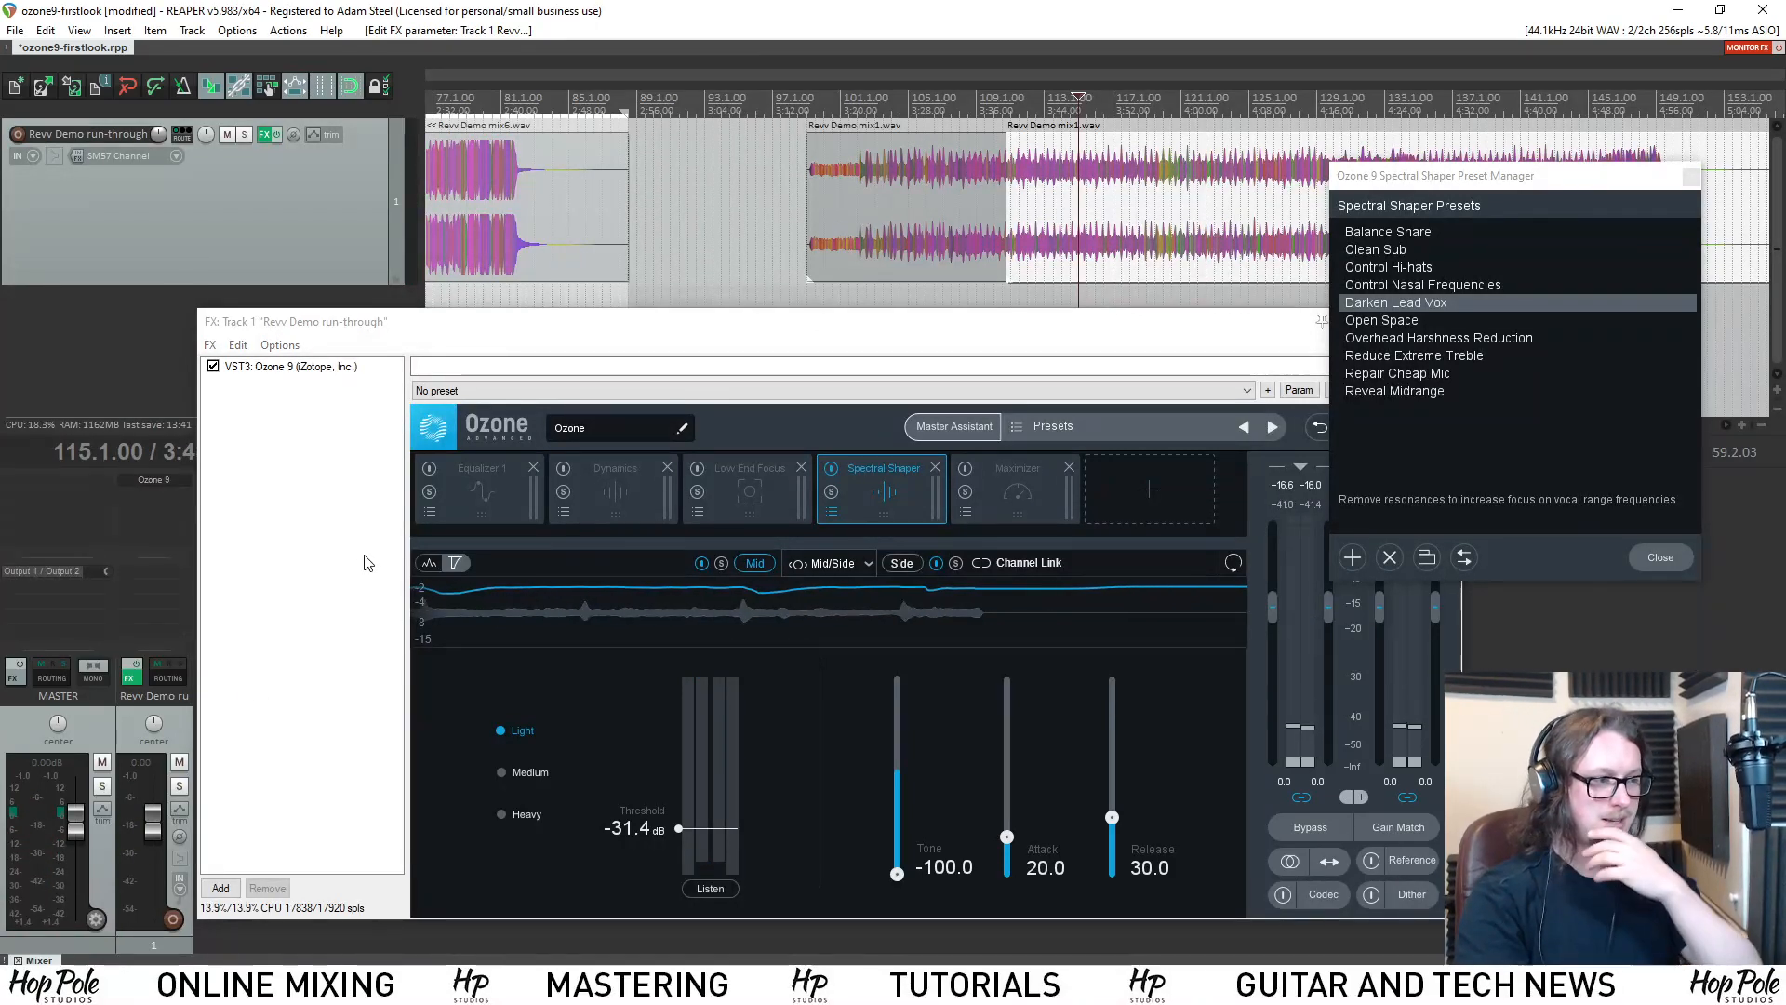
Bypass the Spectral Shaper and strip Low End Focus, Spectral Shaper and Dynamics from the module chain.
click(830, 468)
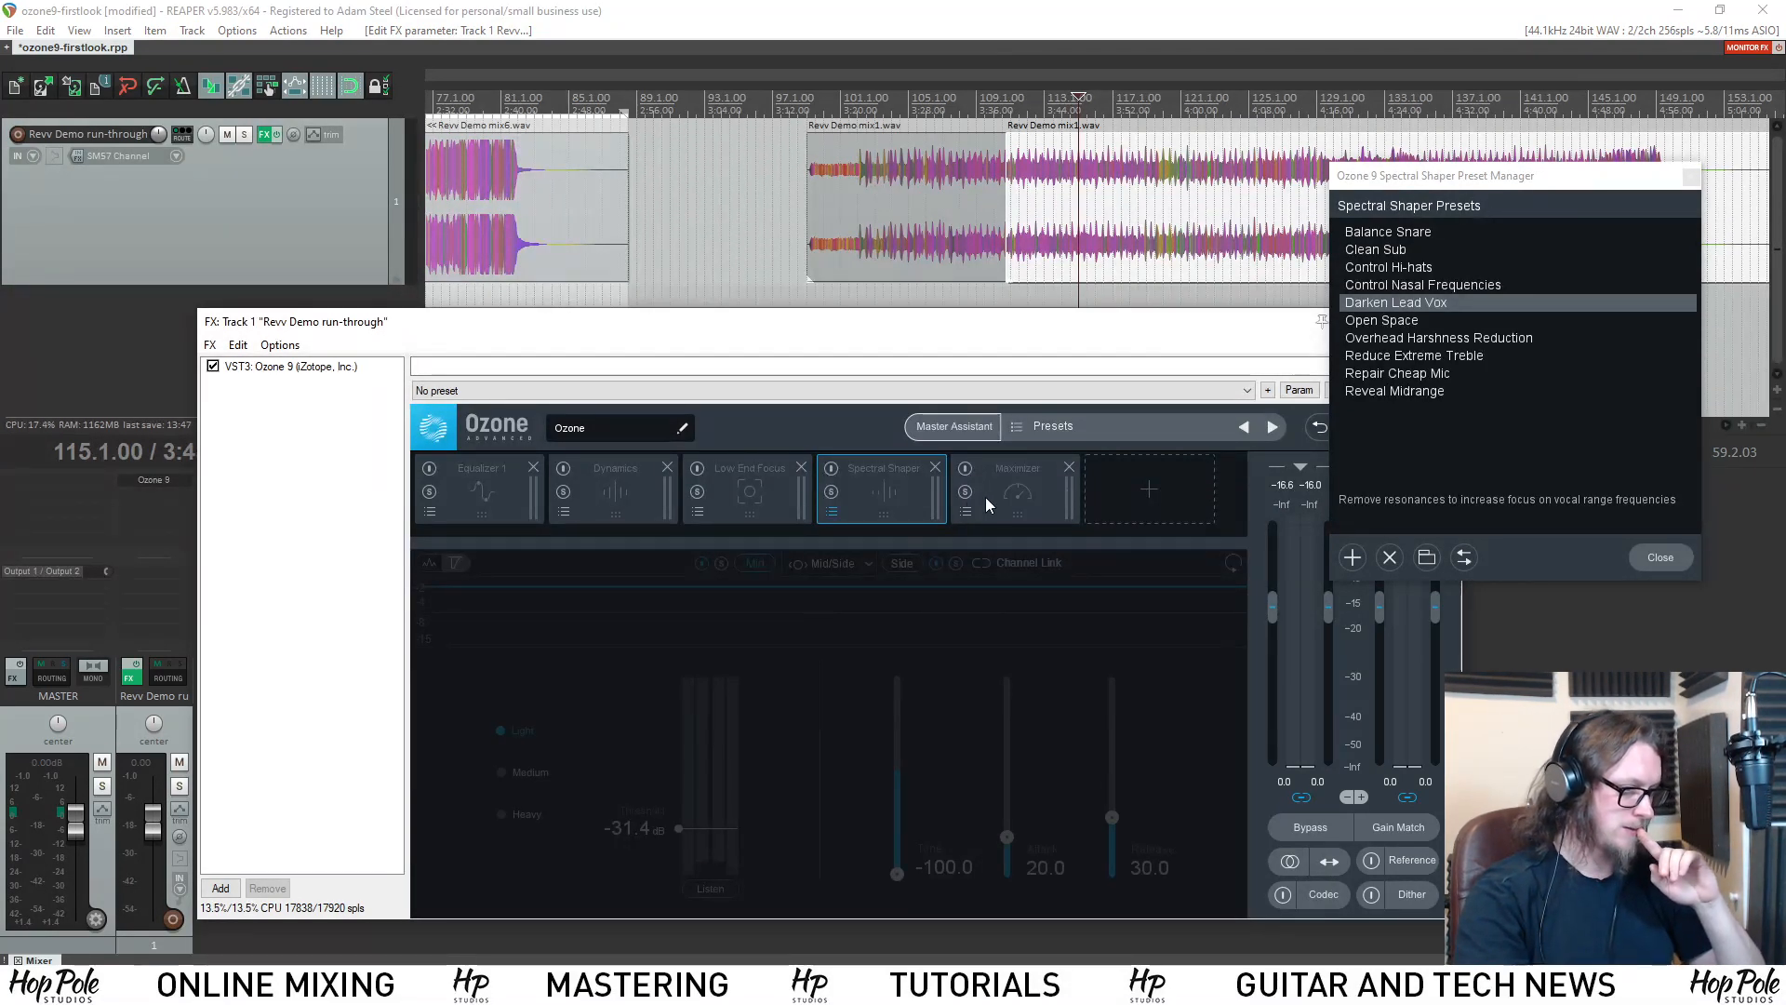
click(803, 467)
click(802, 467)
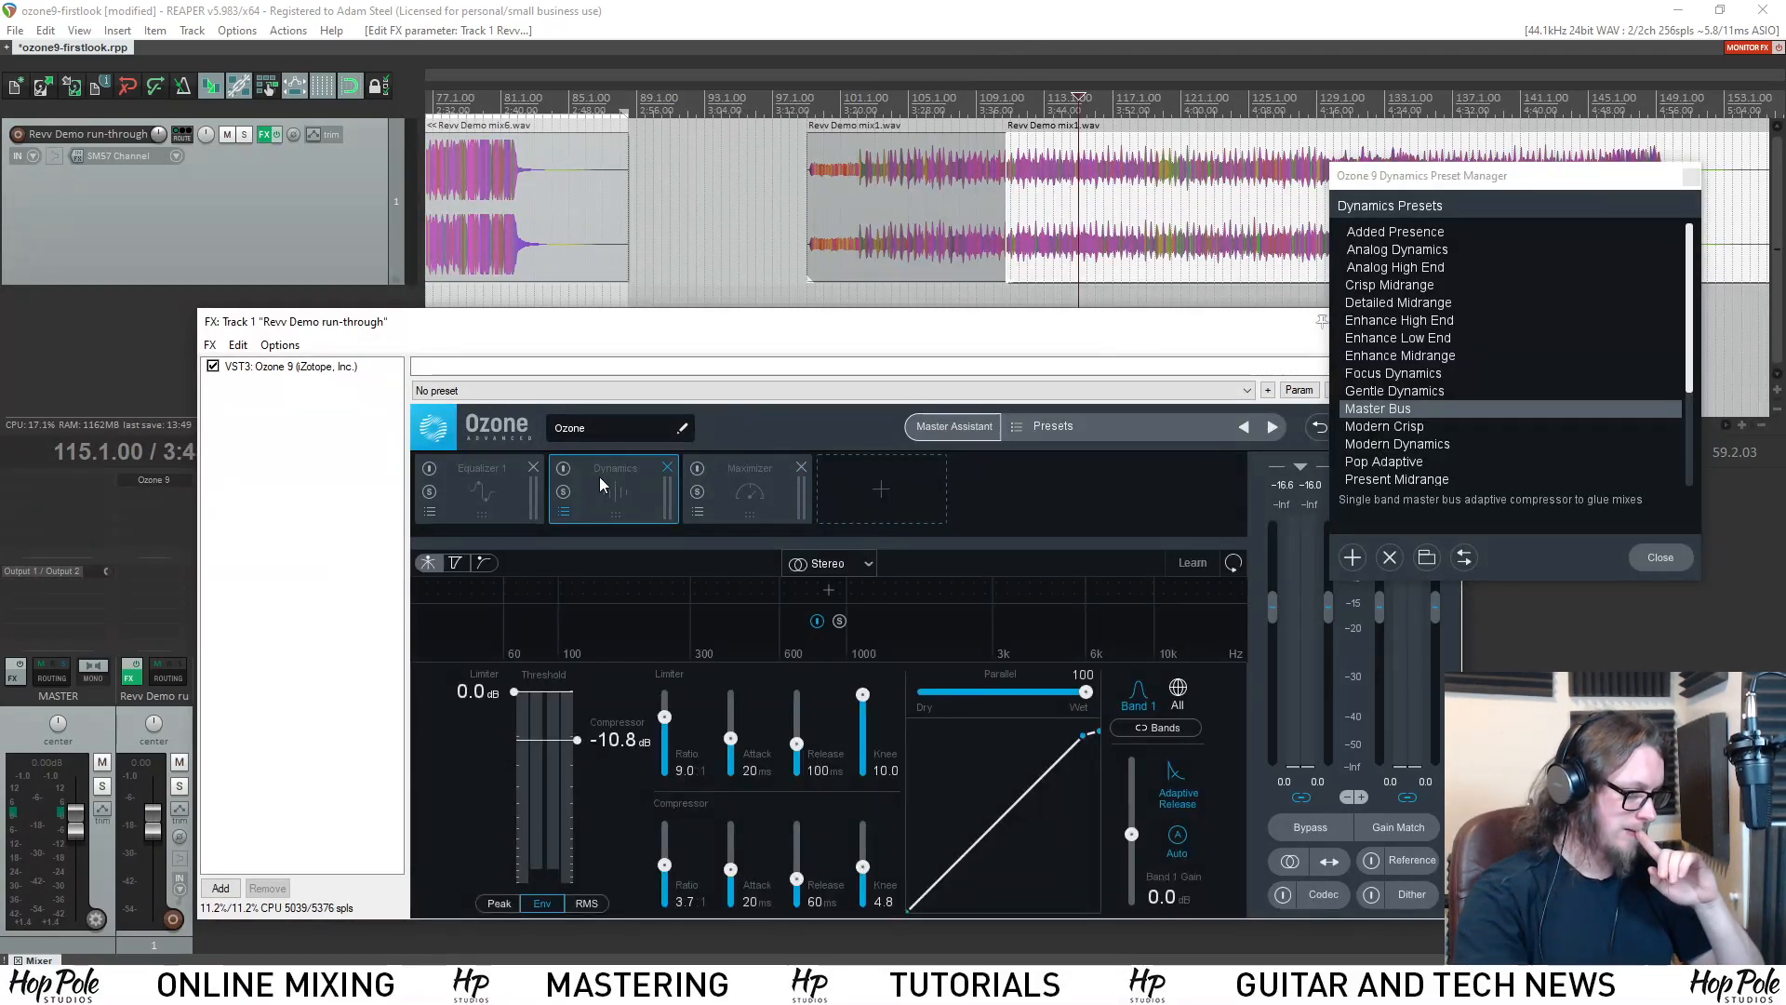
click(667, 468)
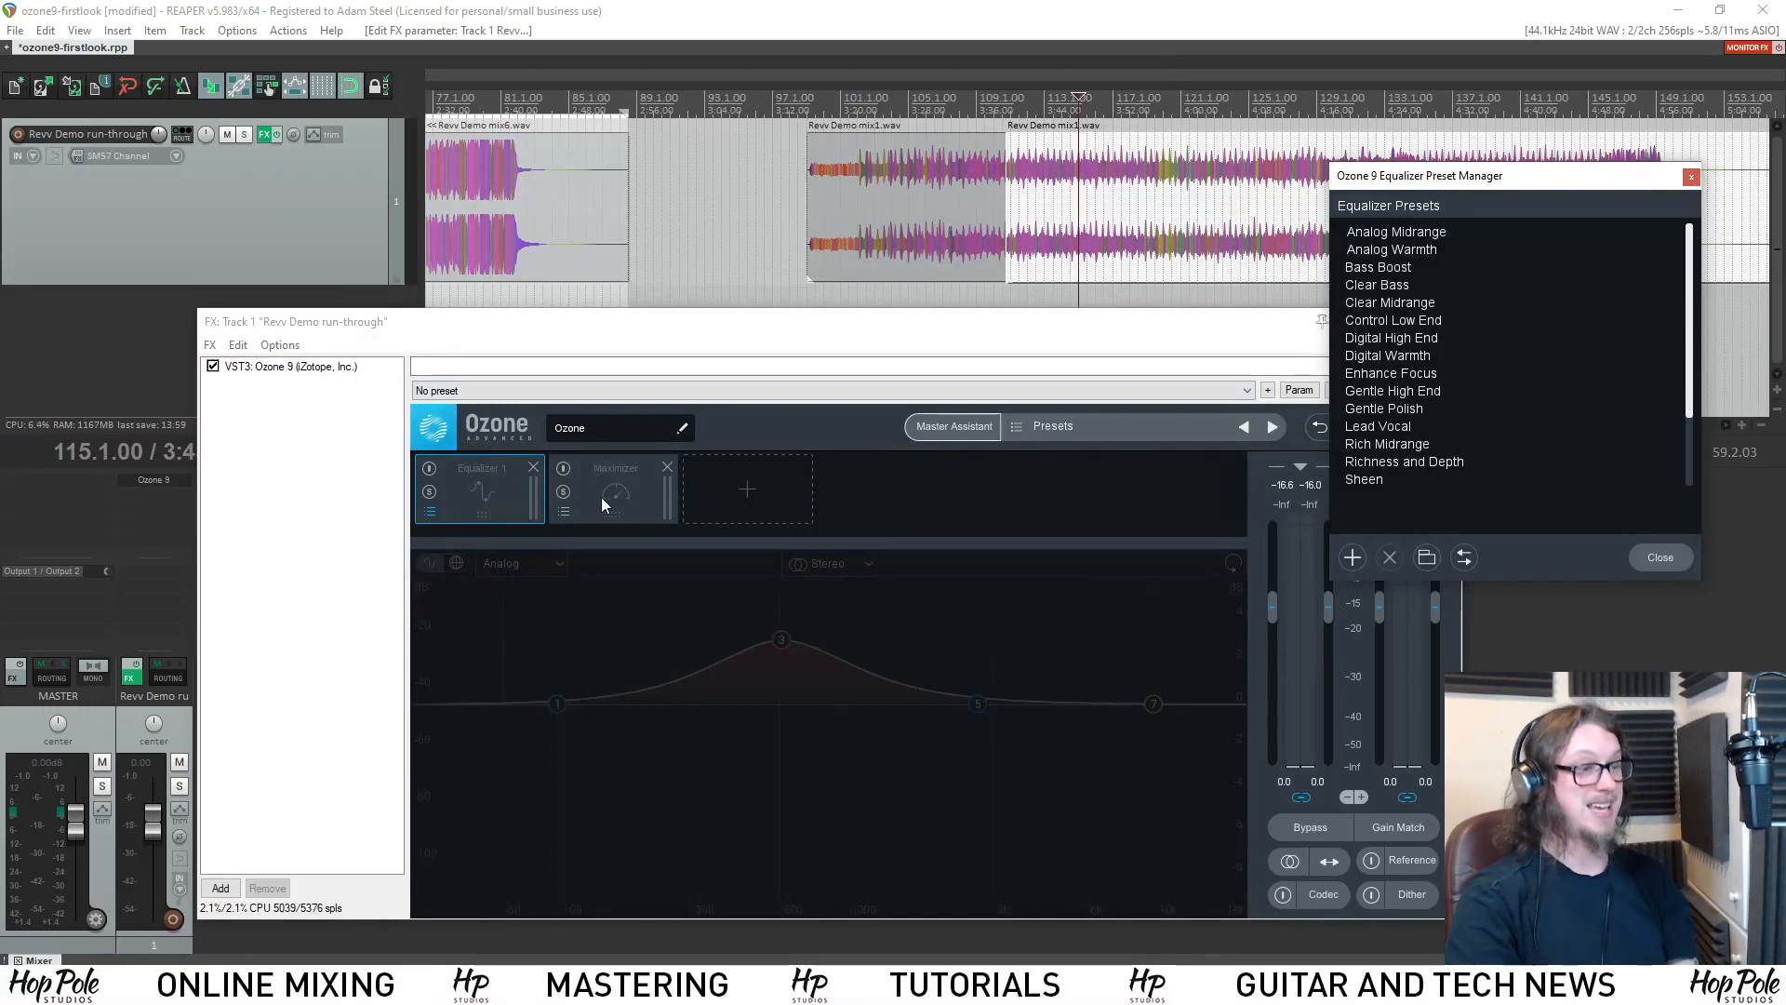
Add a Master Rebalance module and place it between Equalizer 1 and the Maximizer, shifting the plug-in window clear of the preset manager.
click(761, 470)
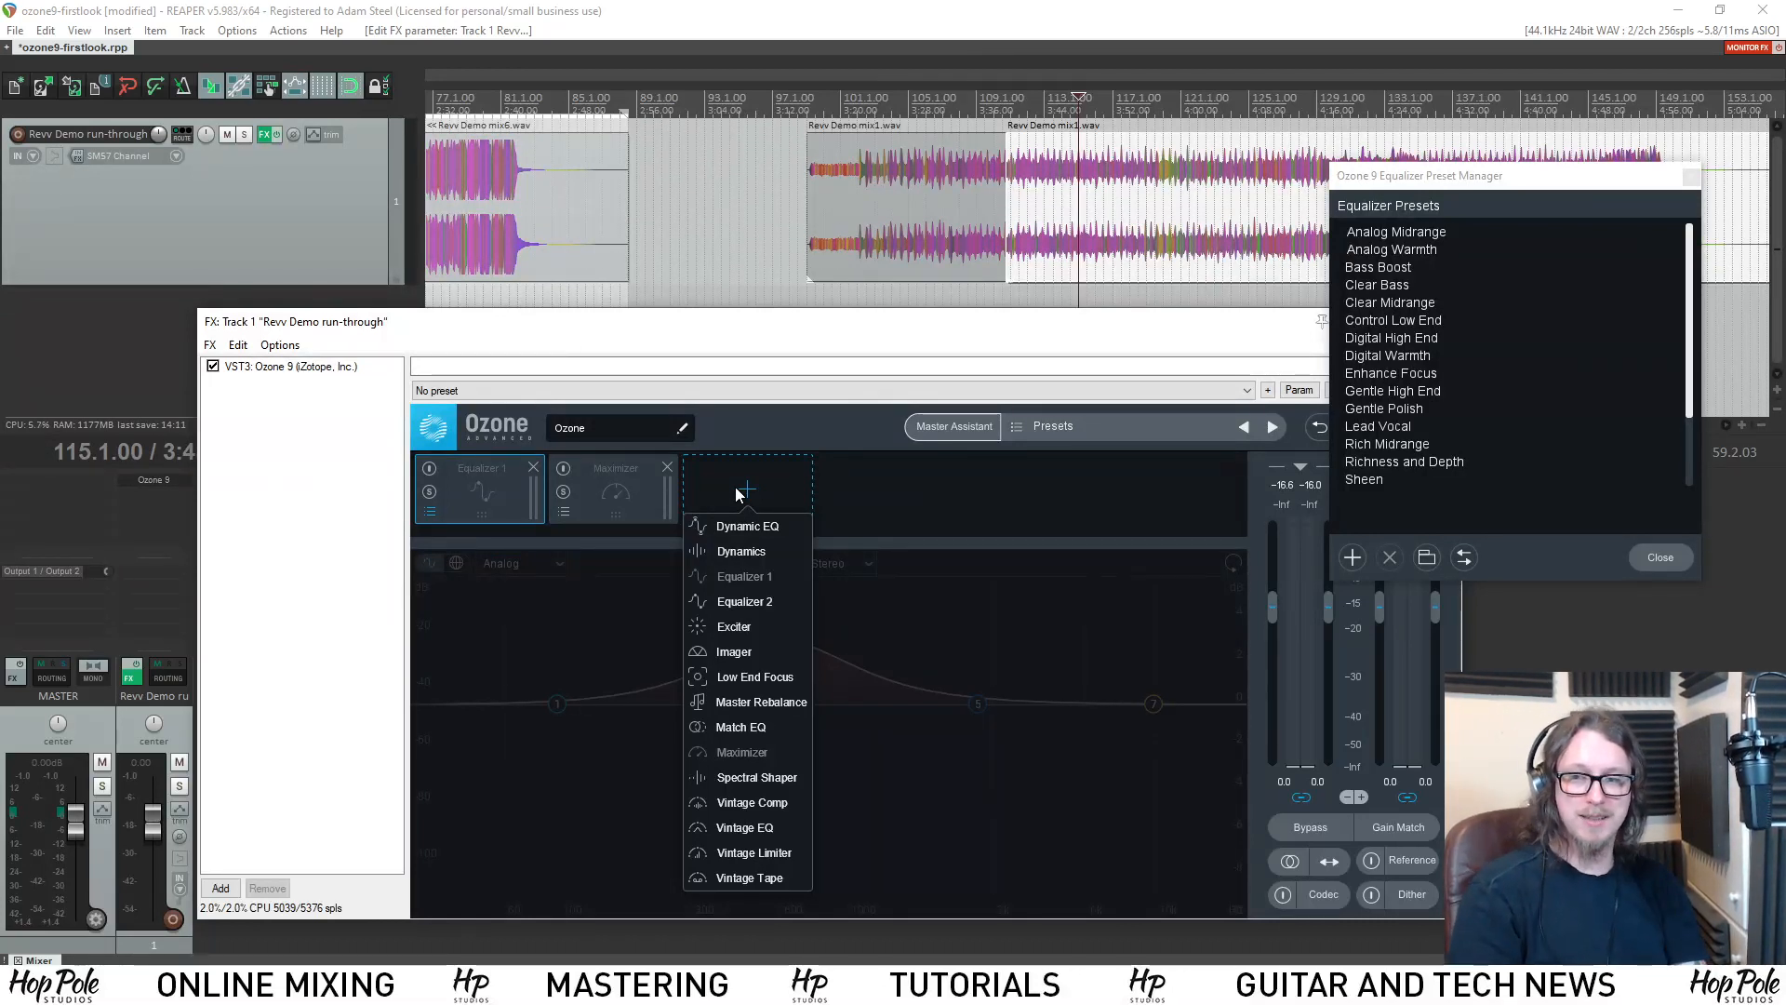
click(755, 703)
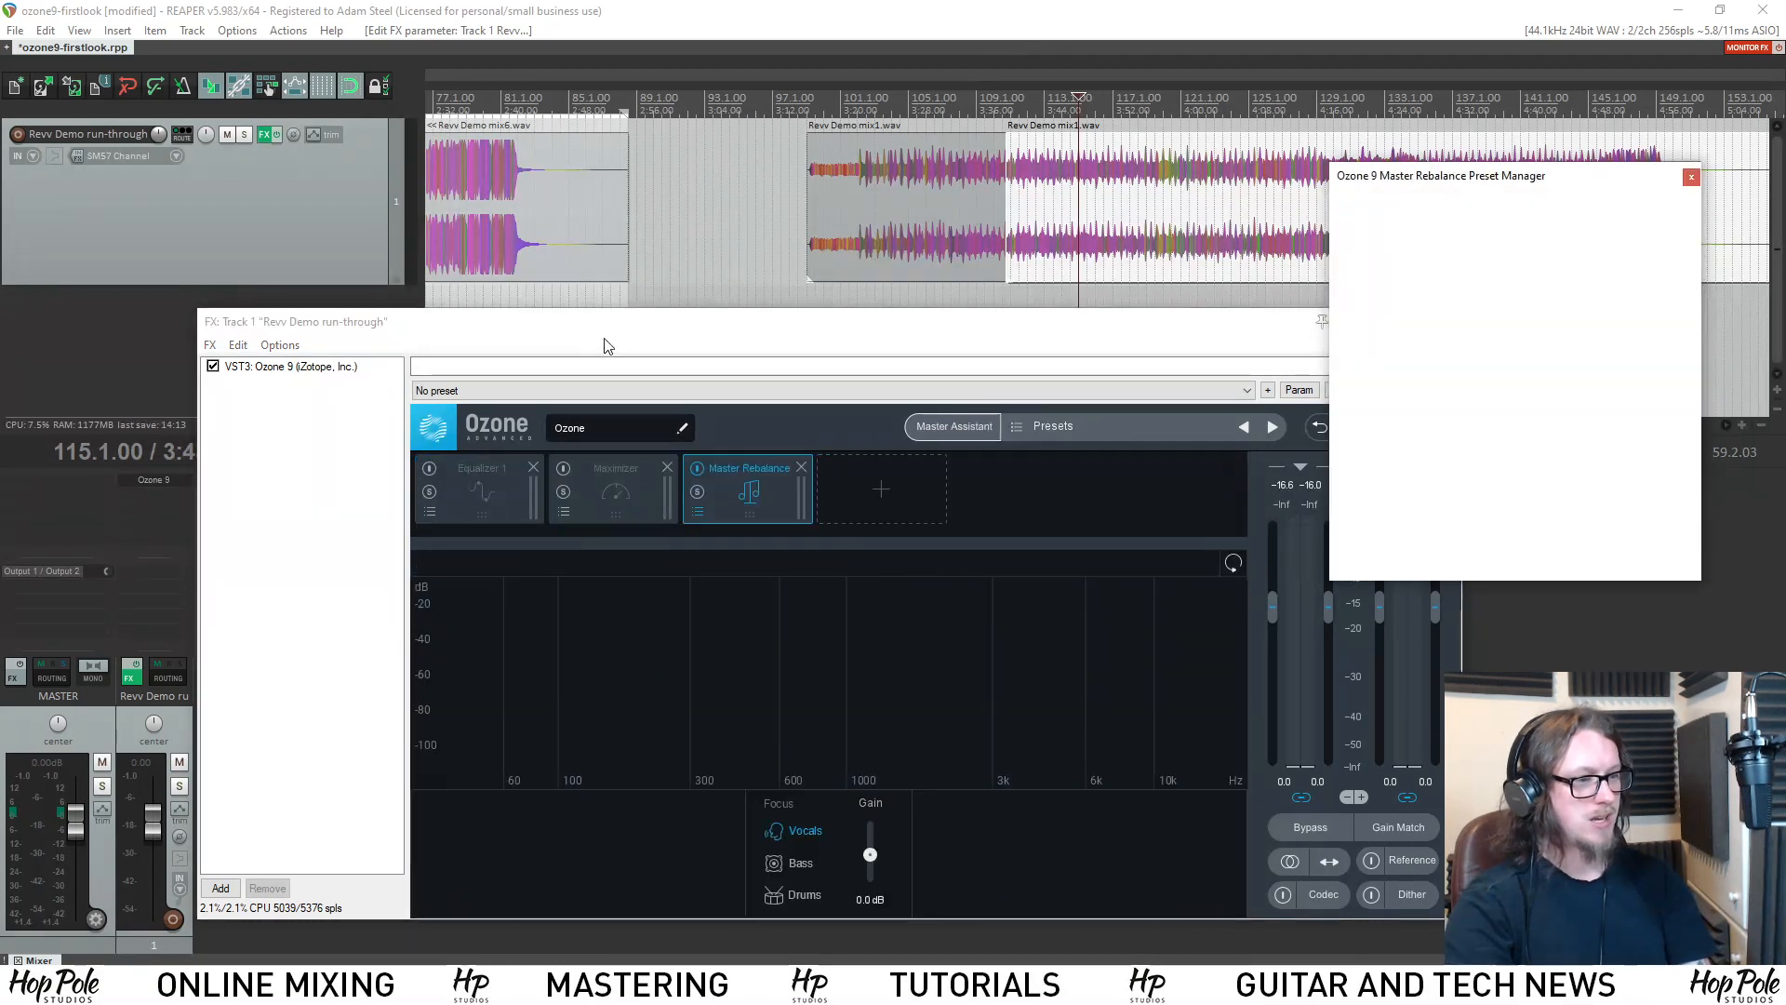
drag(724, 493, 638, 489)
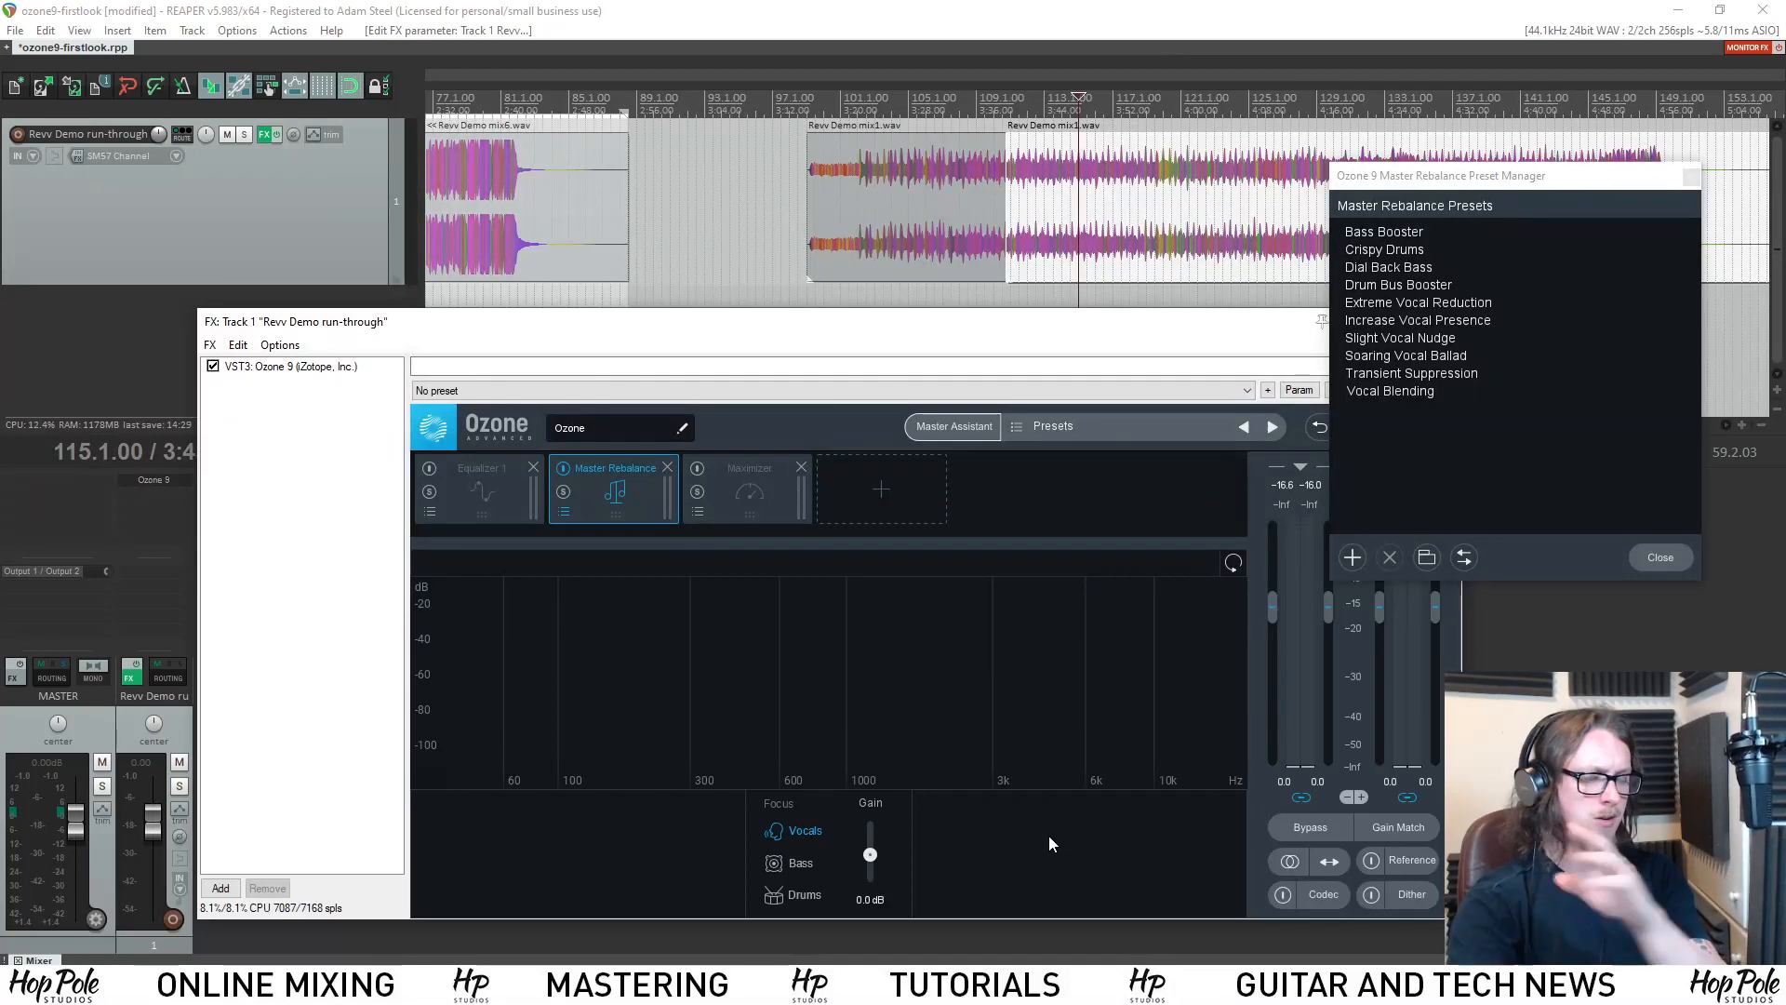
drag(995, 335, 934, 325)
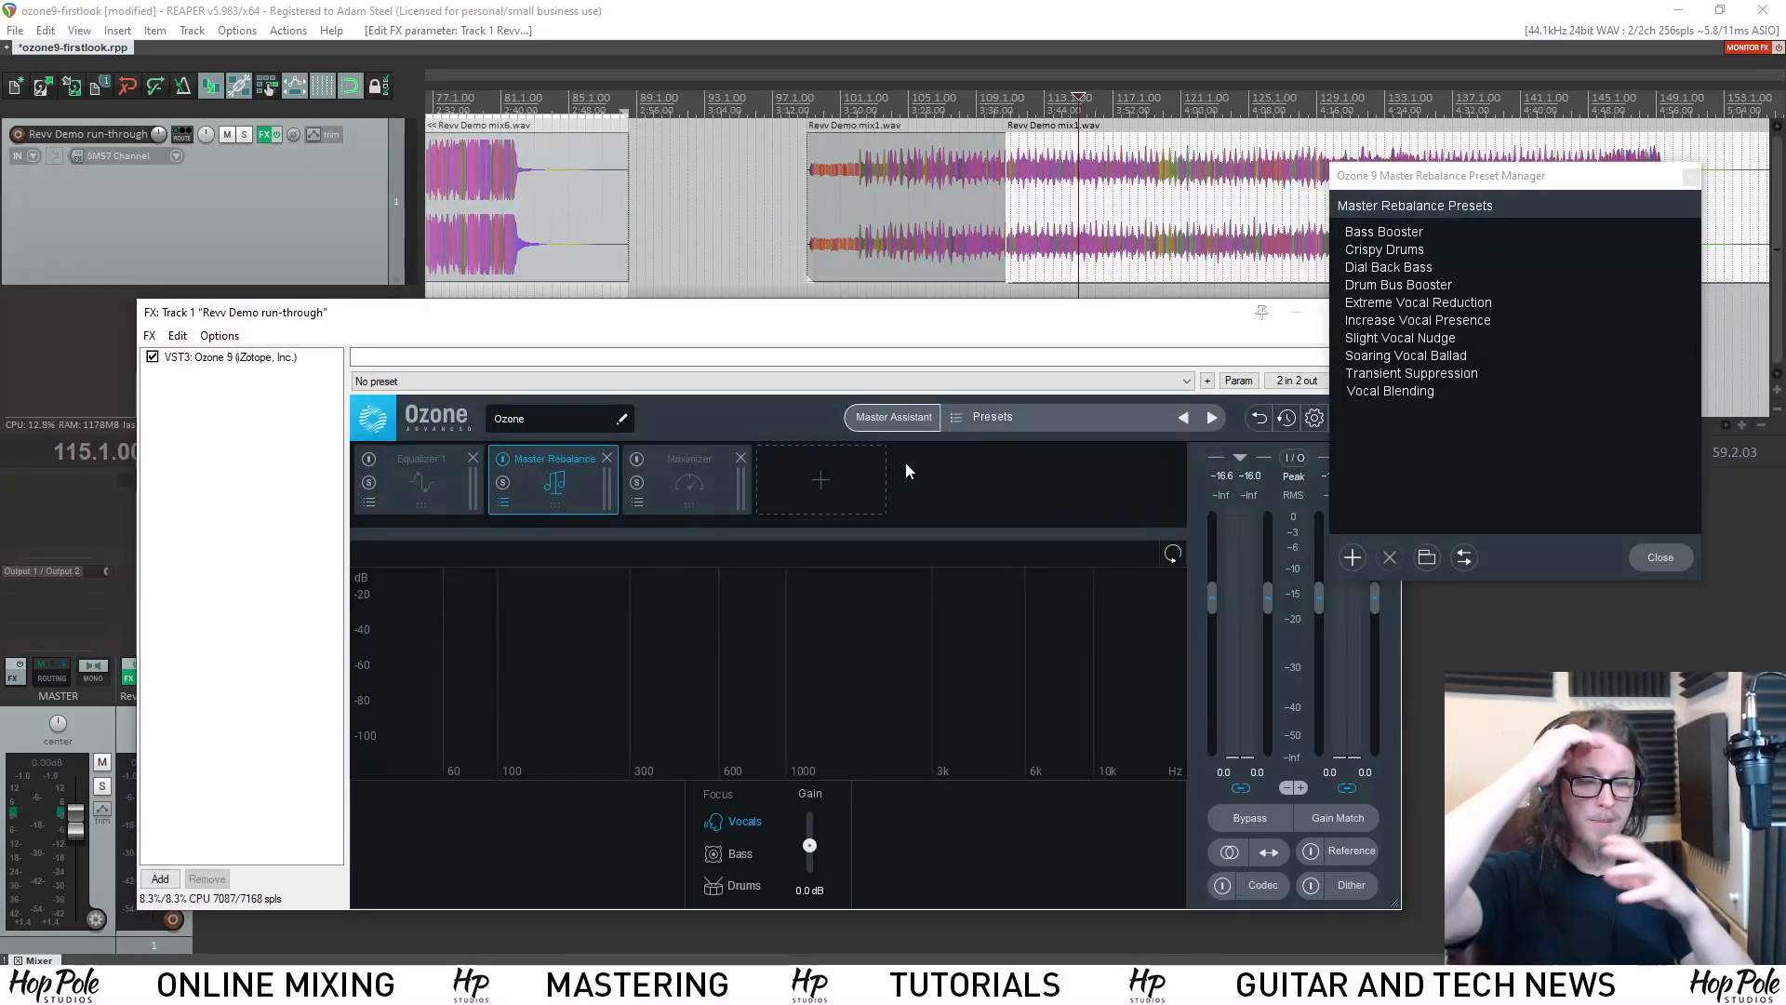
Play the mix through Master Rebalance while switching its focus from Vocals to Bass and Drums, and stop playback.
key(space)
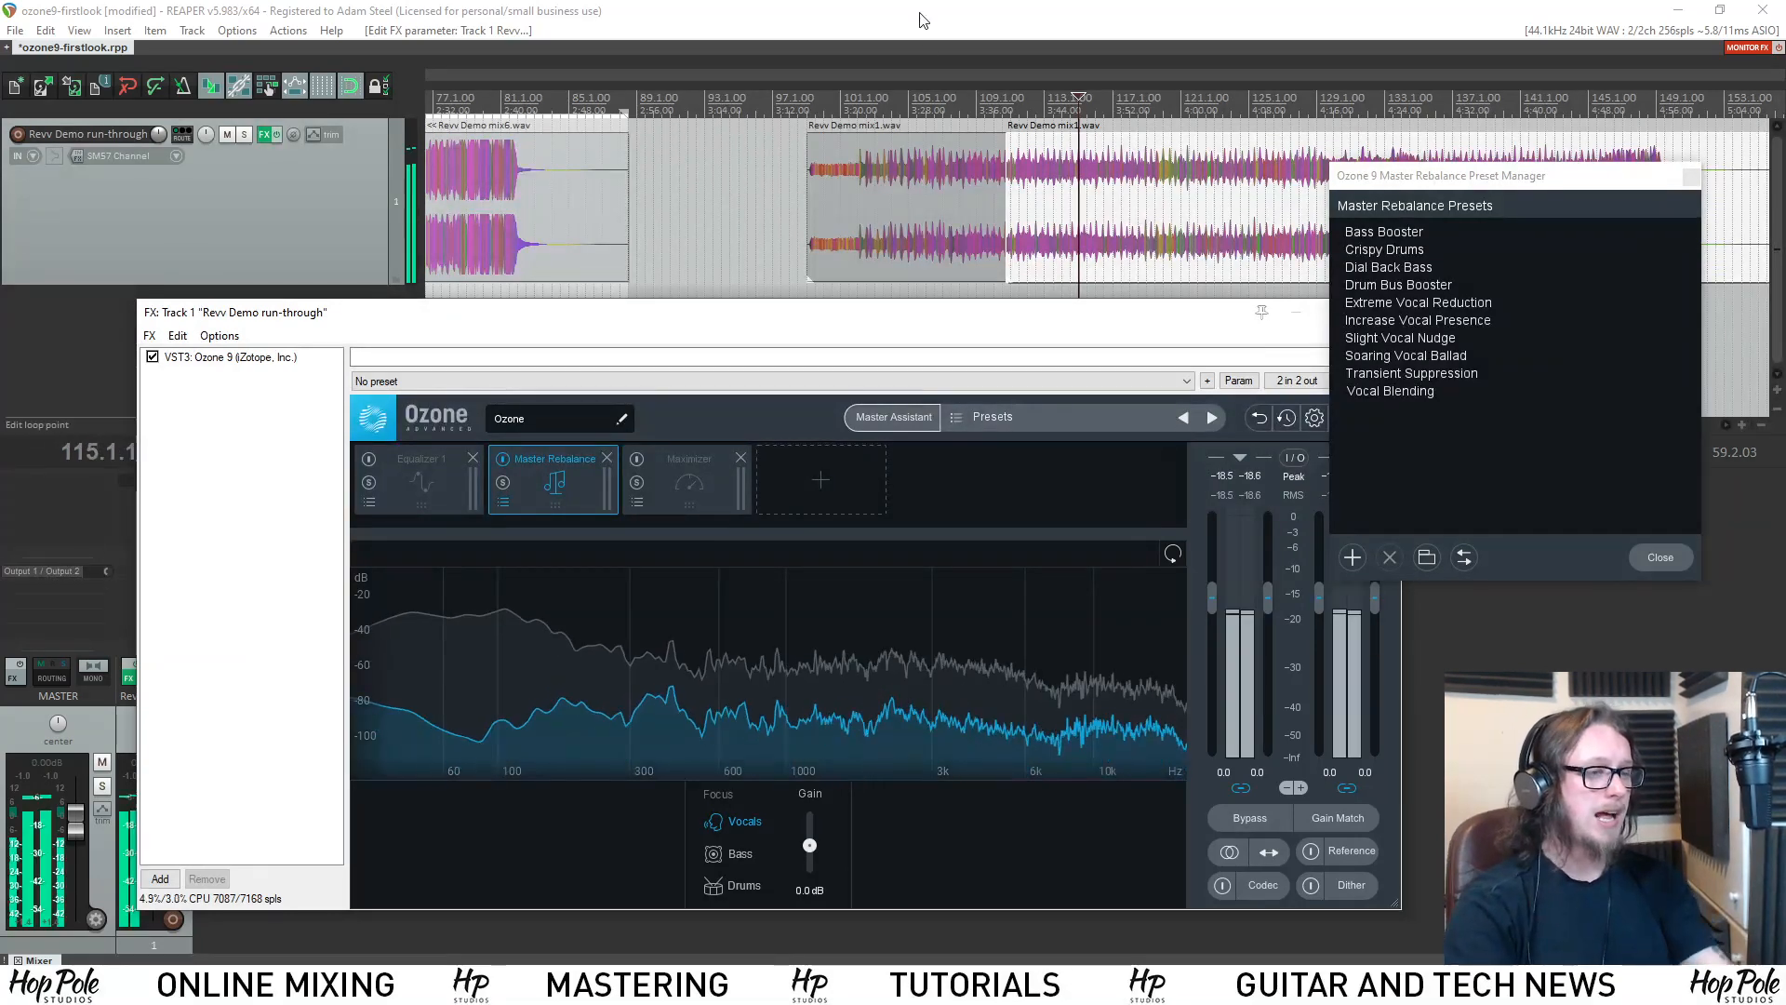
click(735, 854)
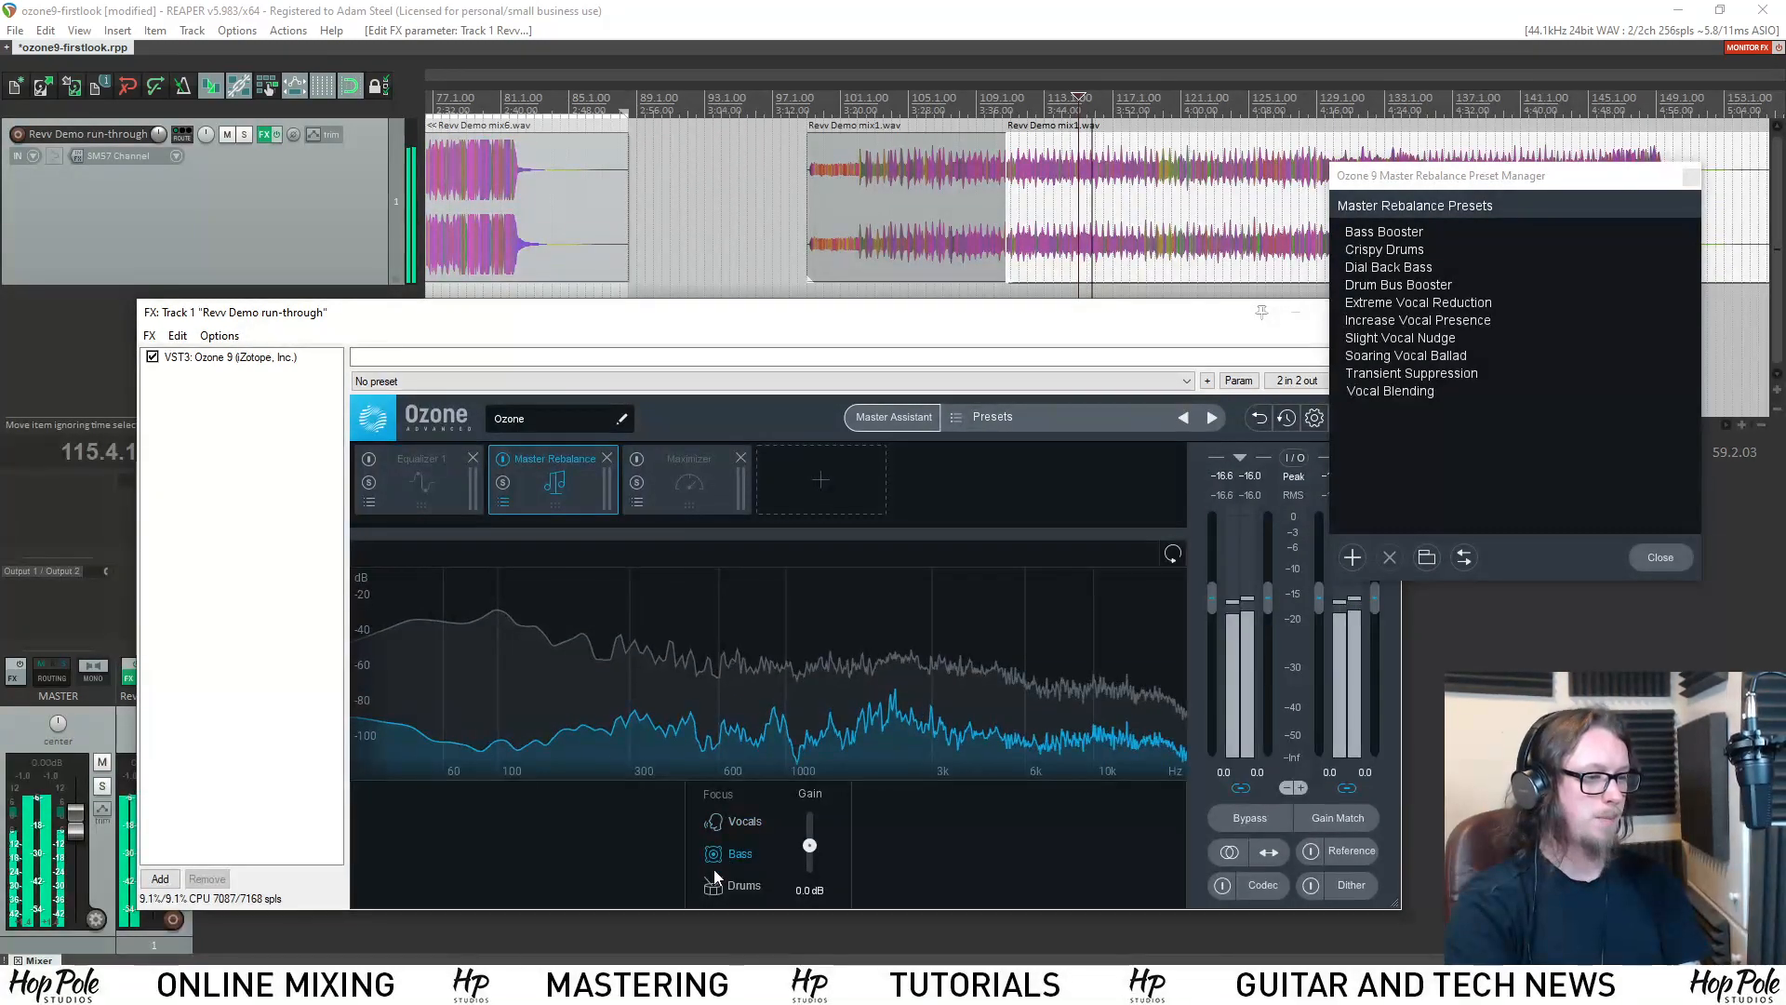
click(719, 888)
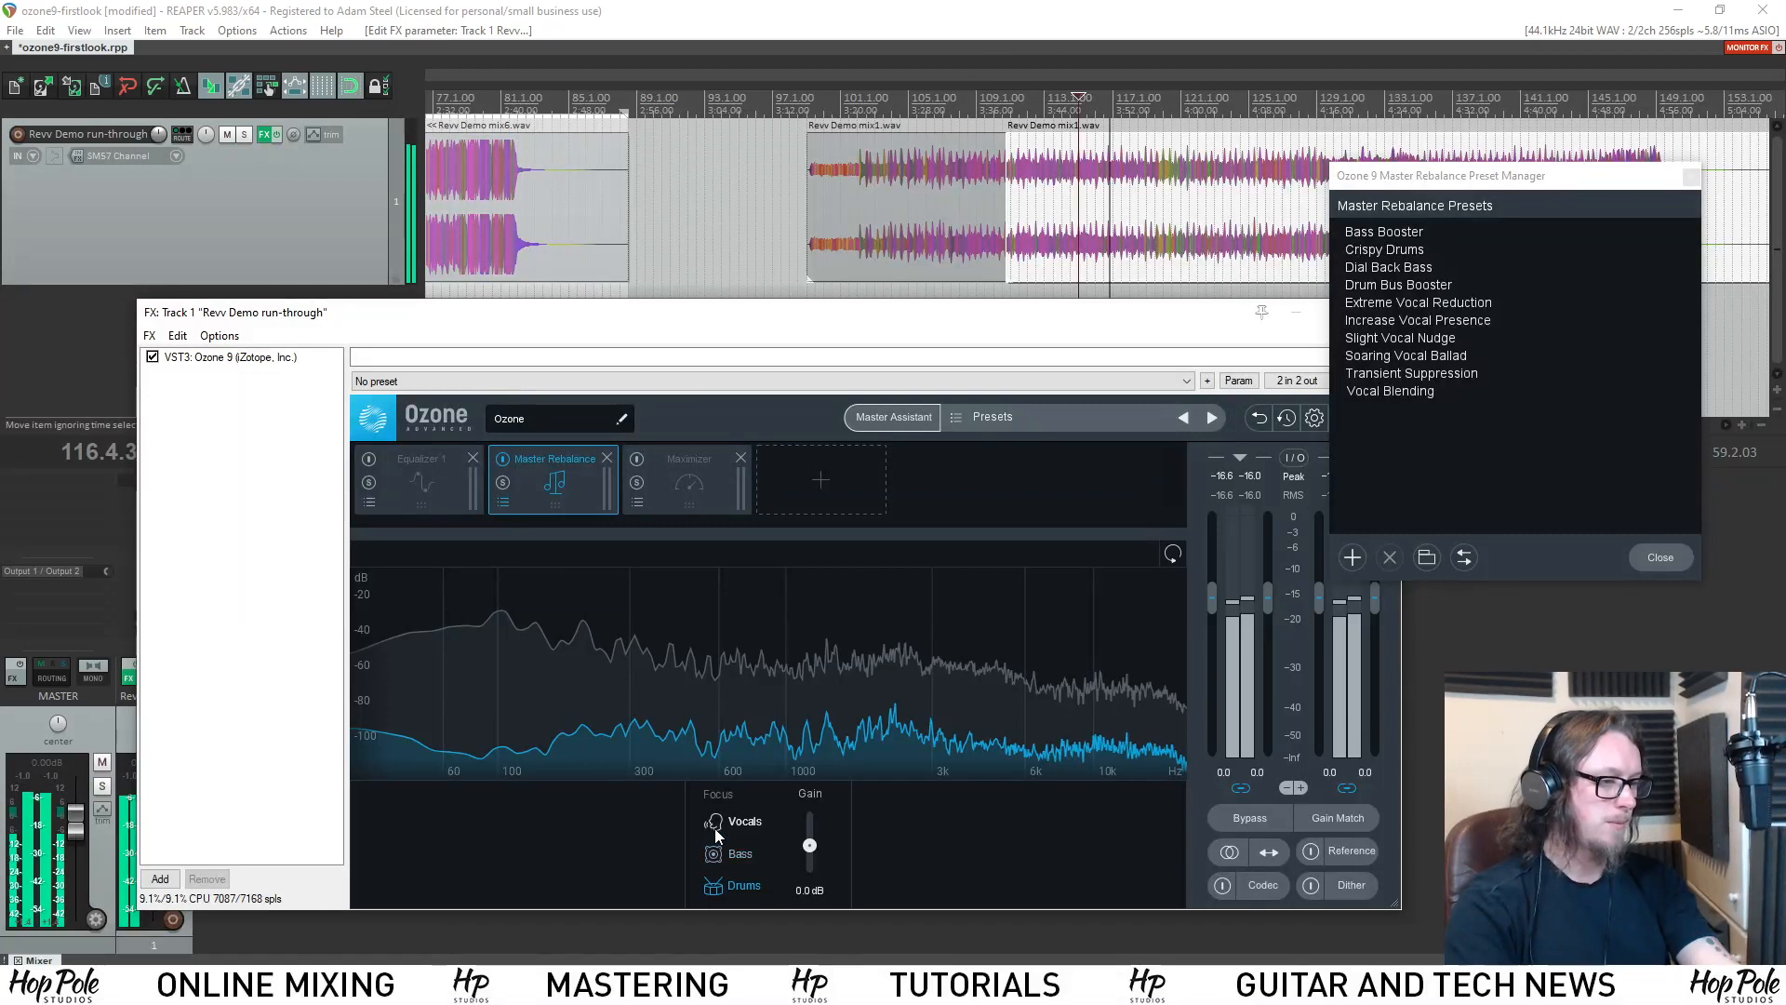
key(space)
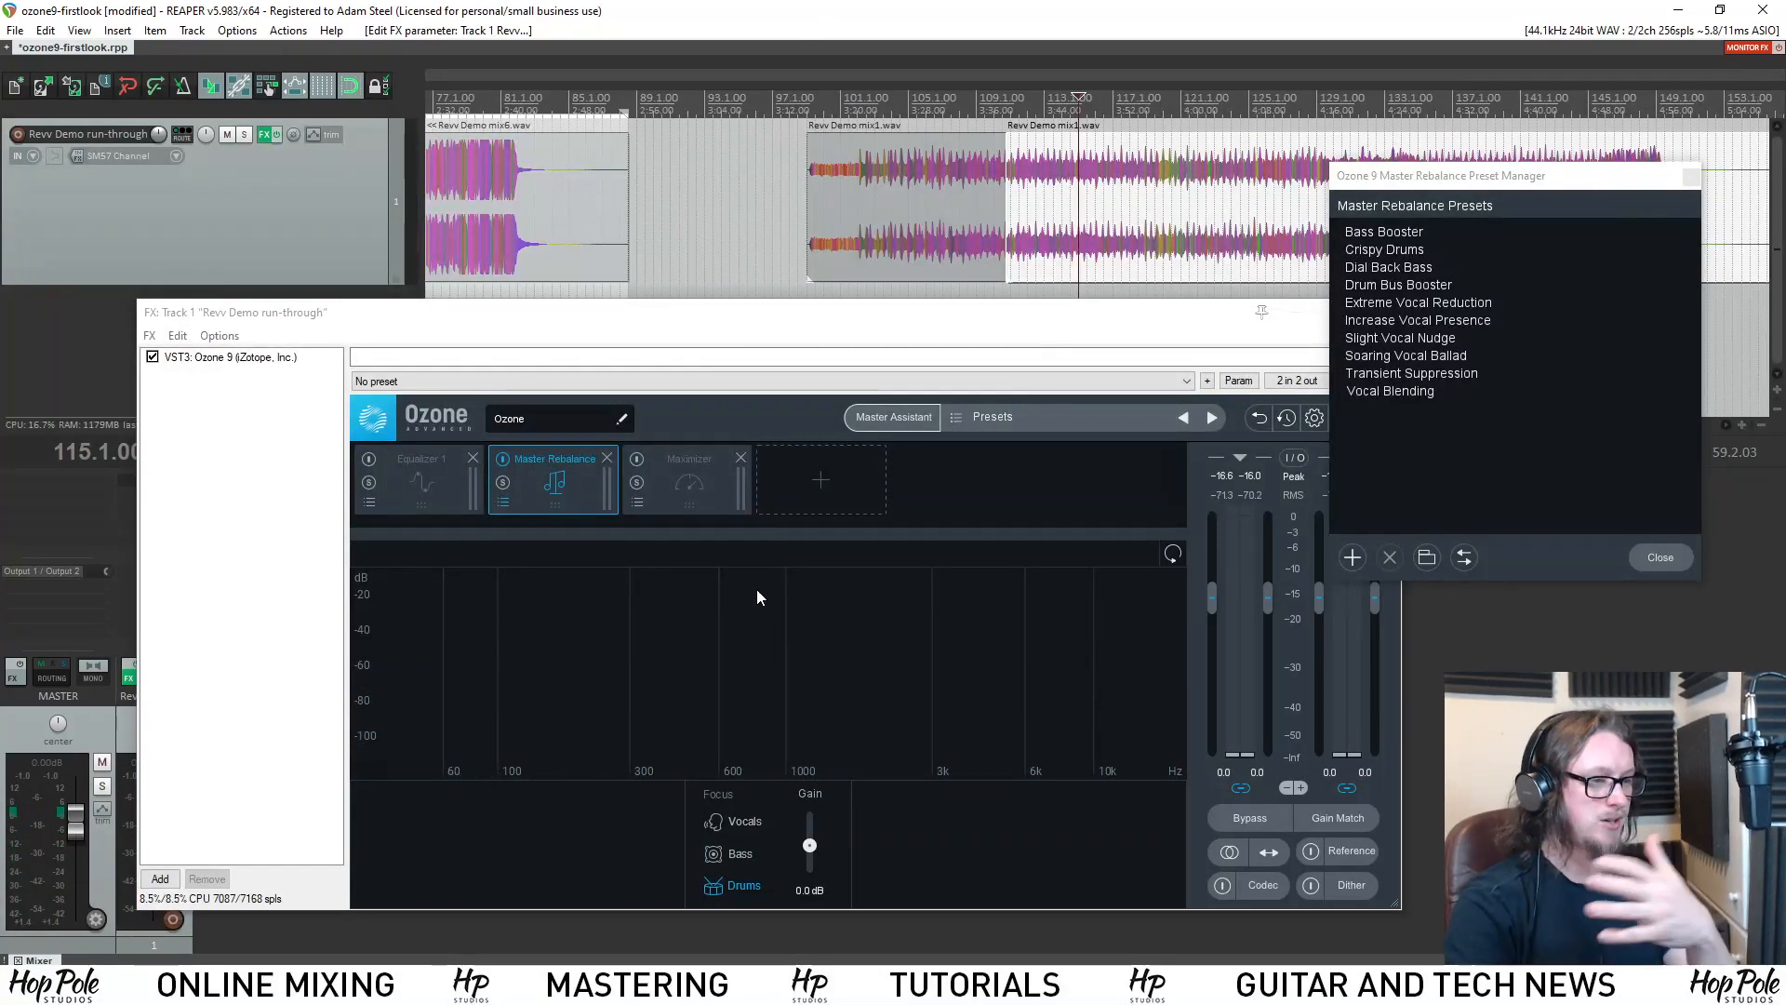
Open the Master Assistant, compare the Vintage option, choose Modern modules, and set the manual loudness intensity to High.
click(876, 425)
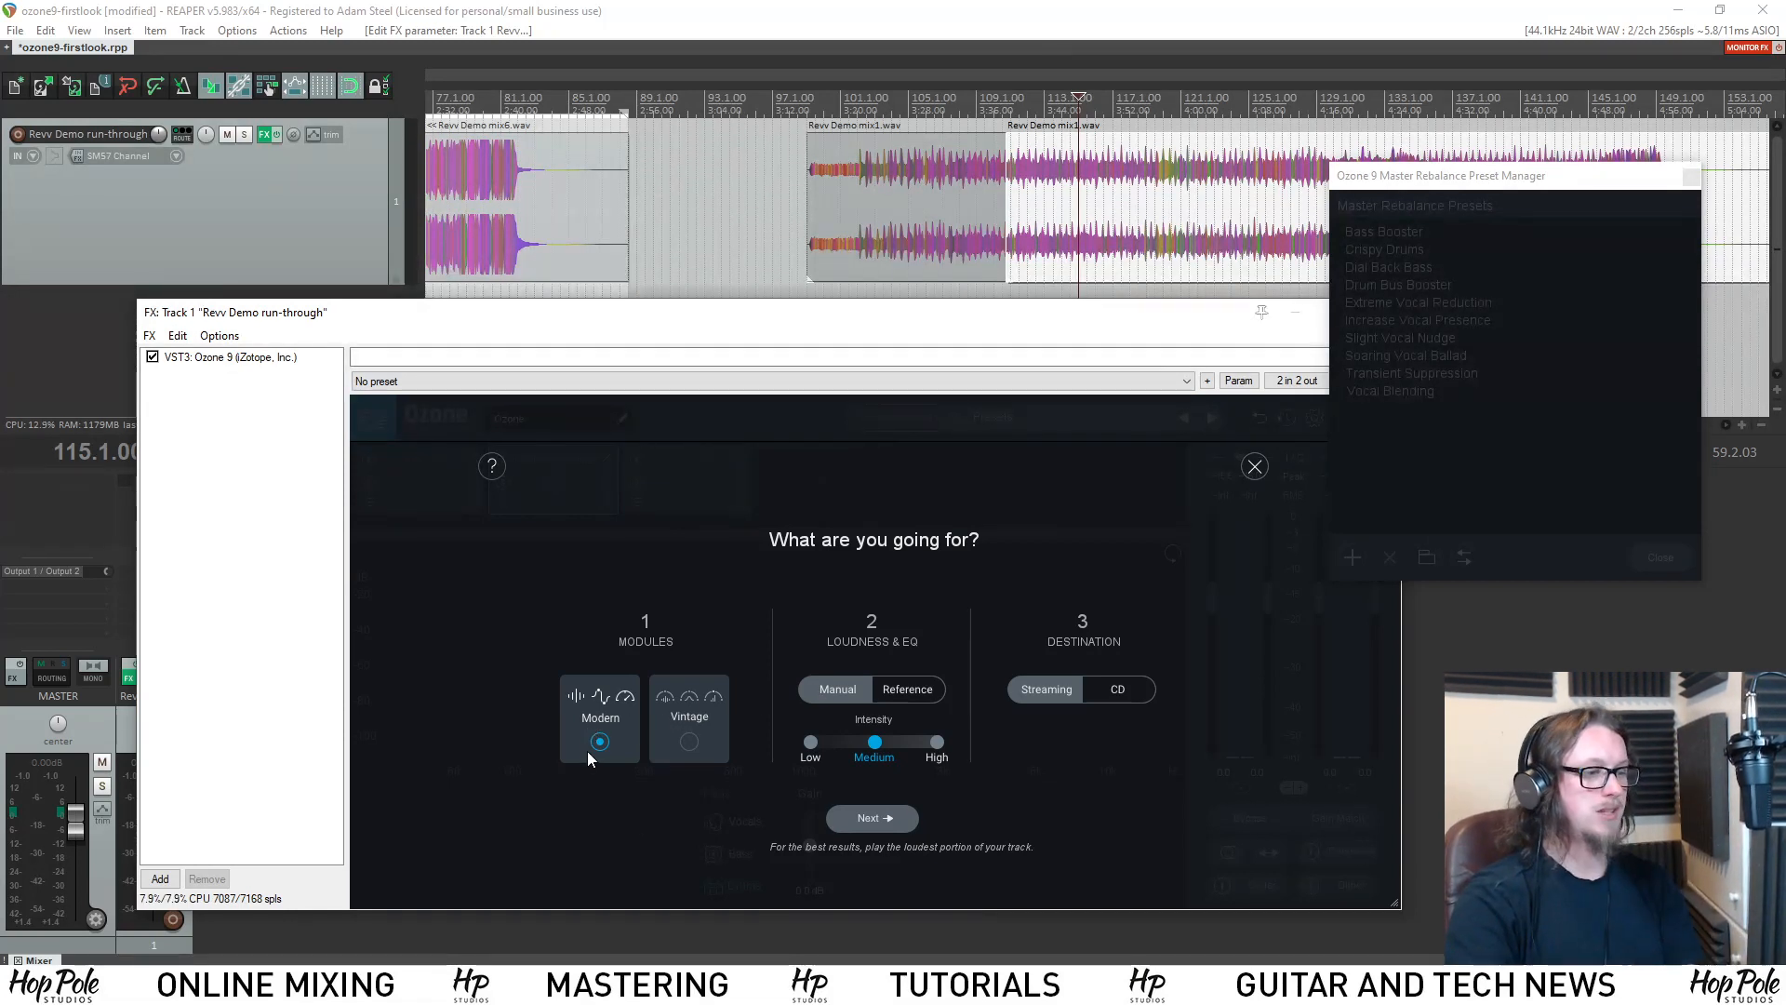
click(689, 741)
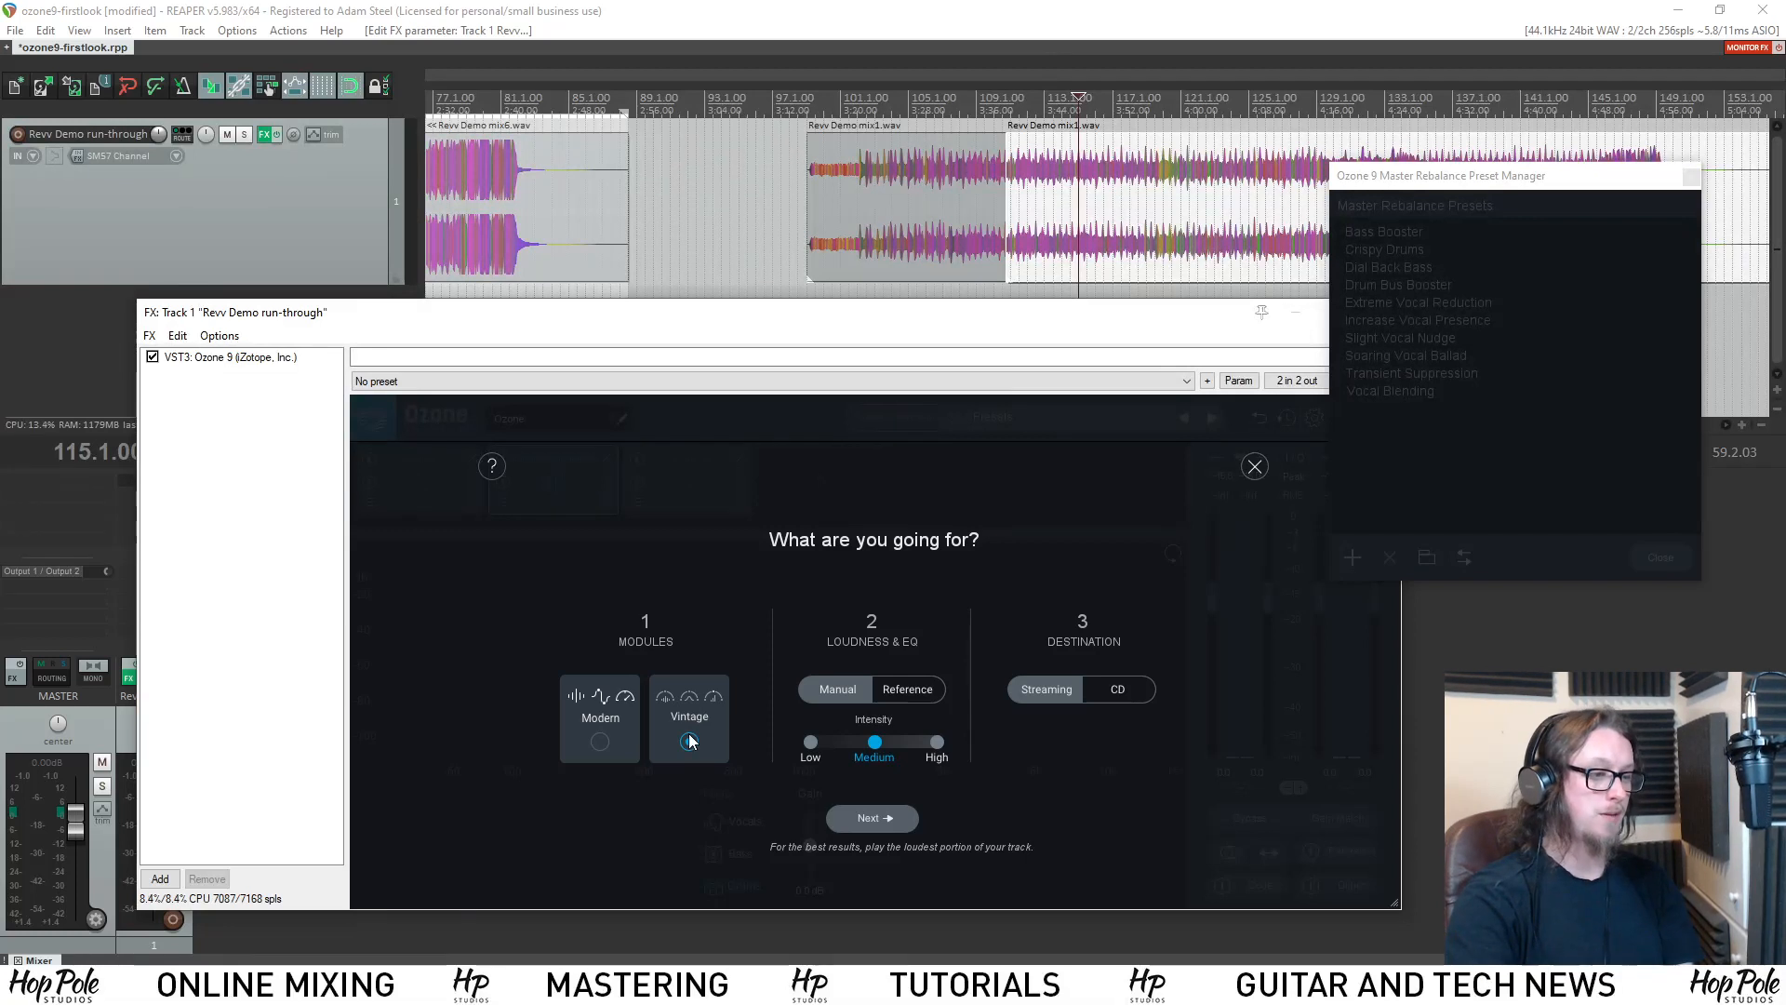
click(612, 739)
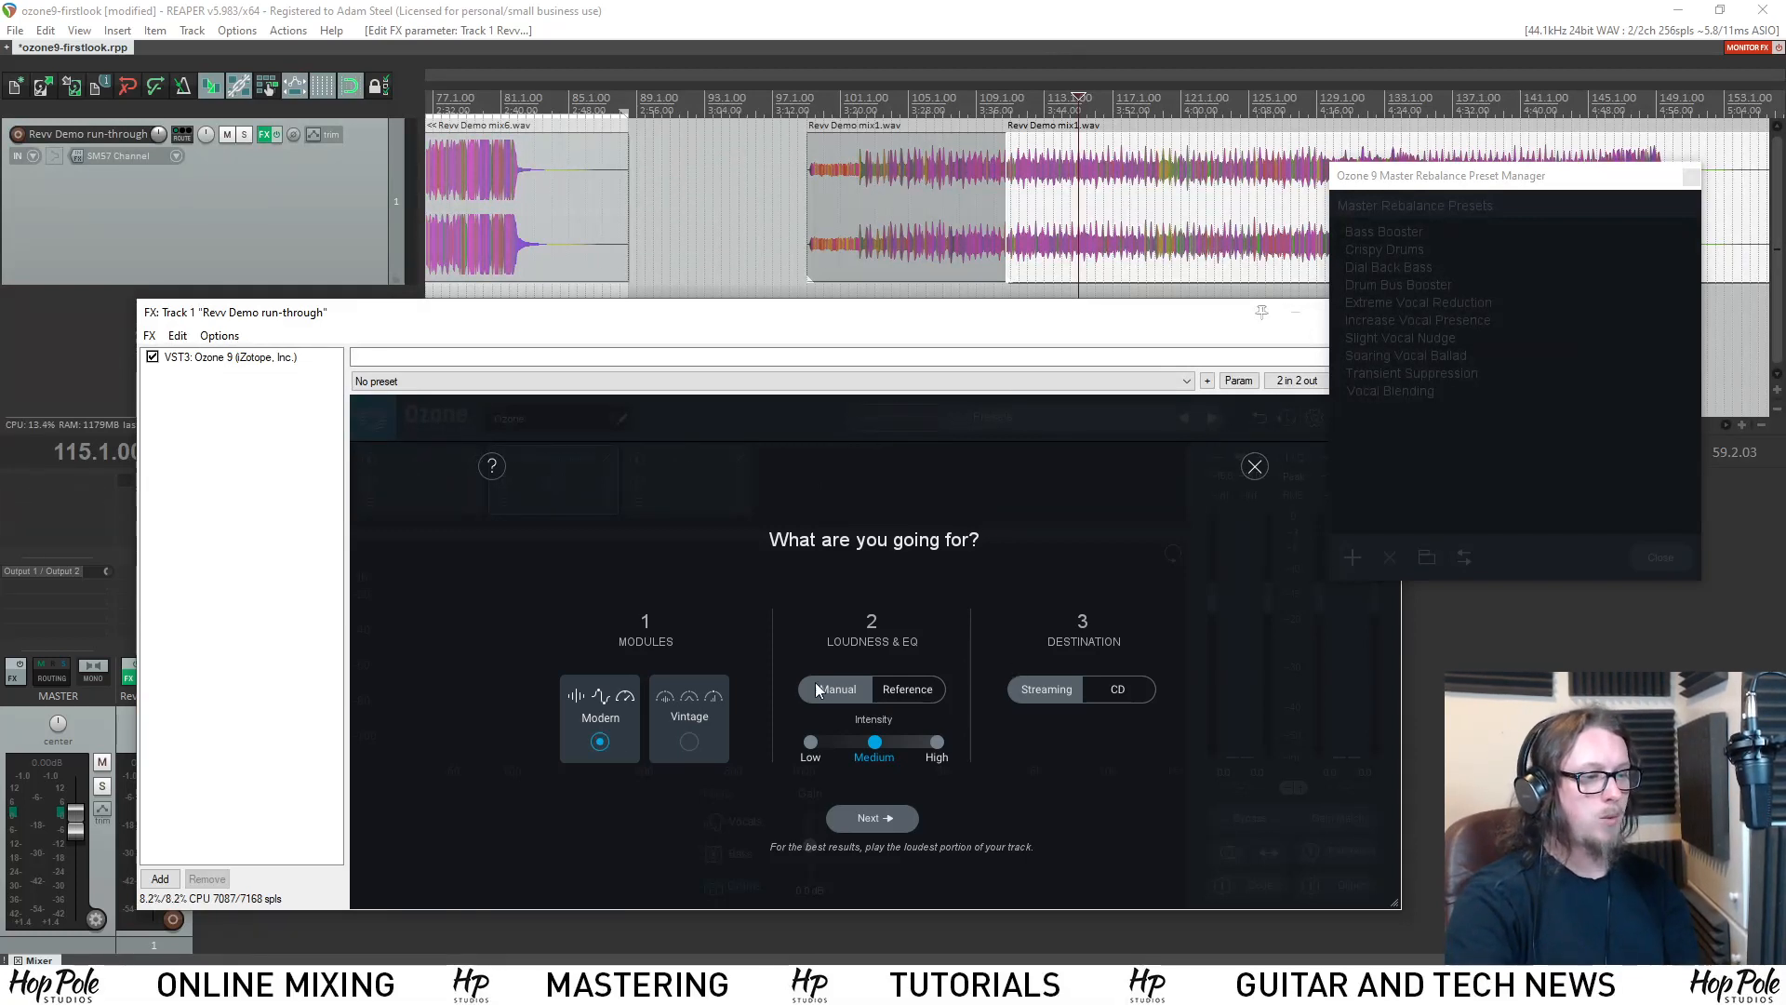
click(811, 742)
click(875, 744)
click(937, 743)
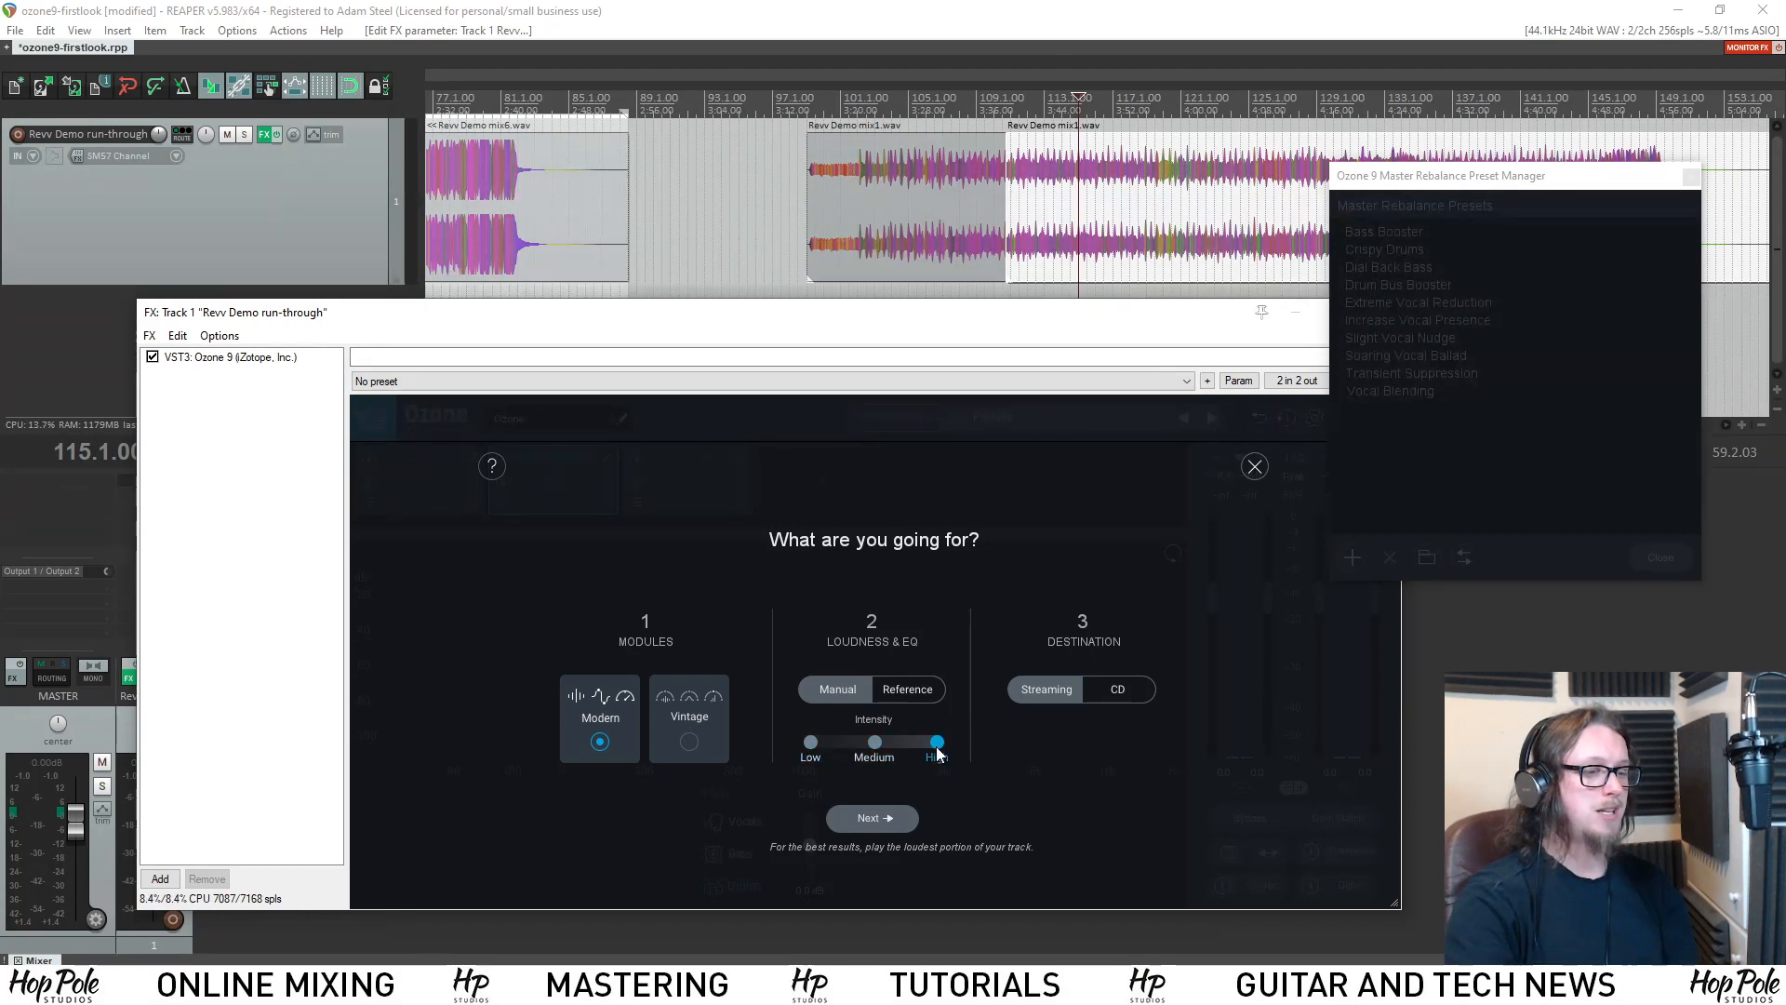
Switch the assistant's Loudness & EQ source to Reference and load 01 - Simple Boy.flac as the reference track.
click(913, 689)
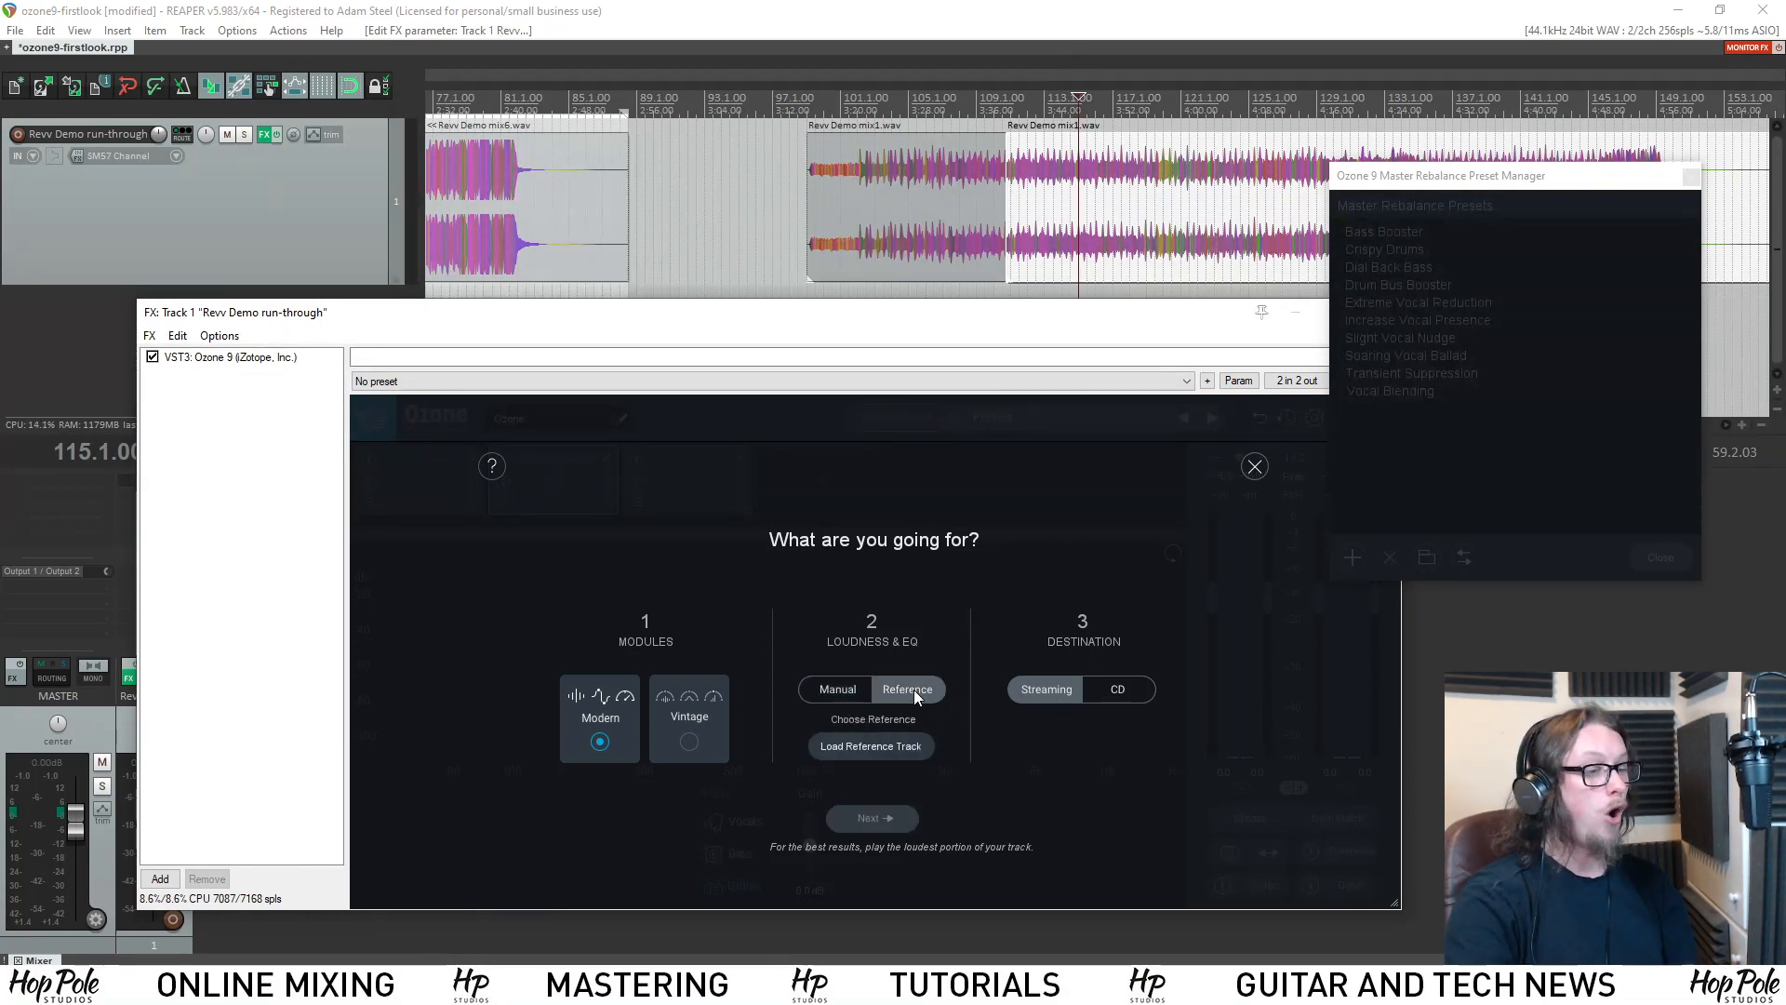
click(867, 747)
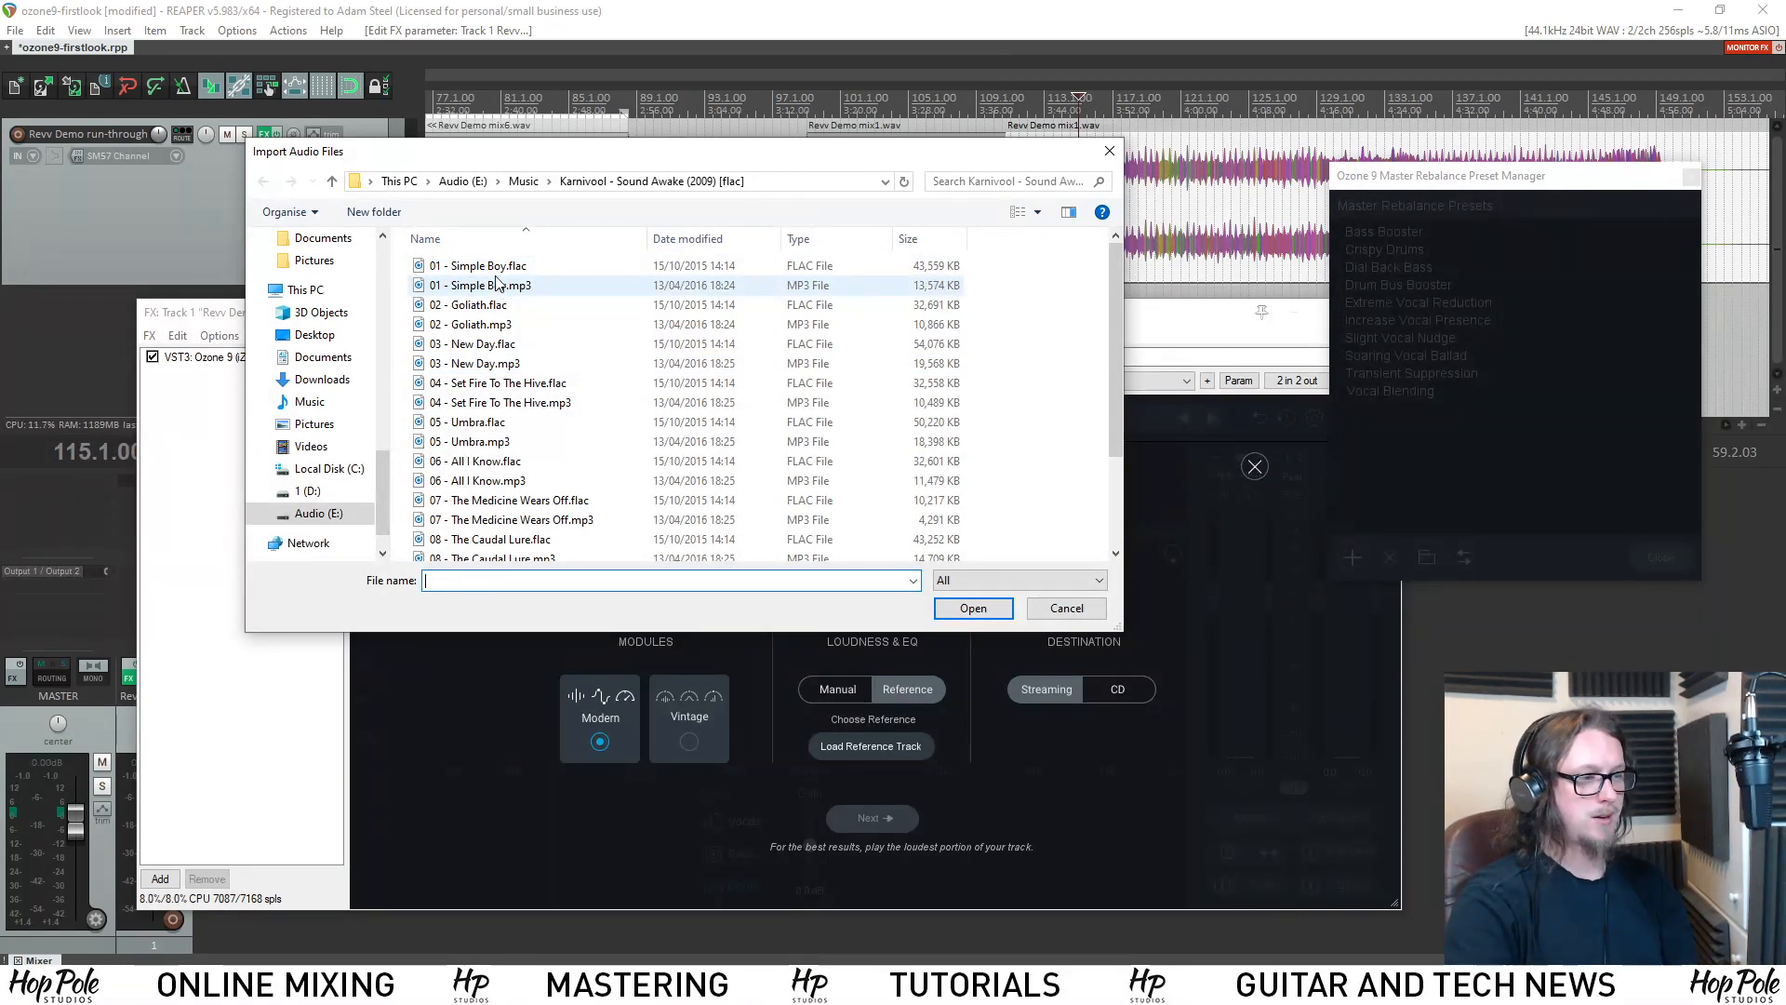
double_click(492, 267)
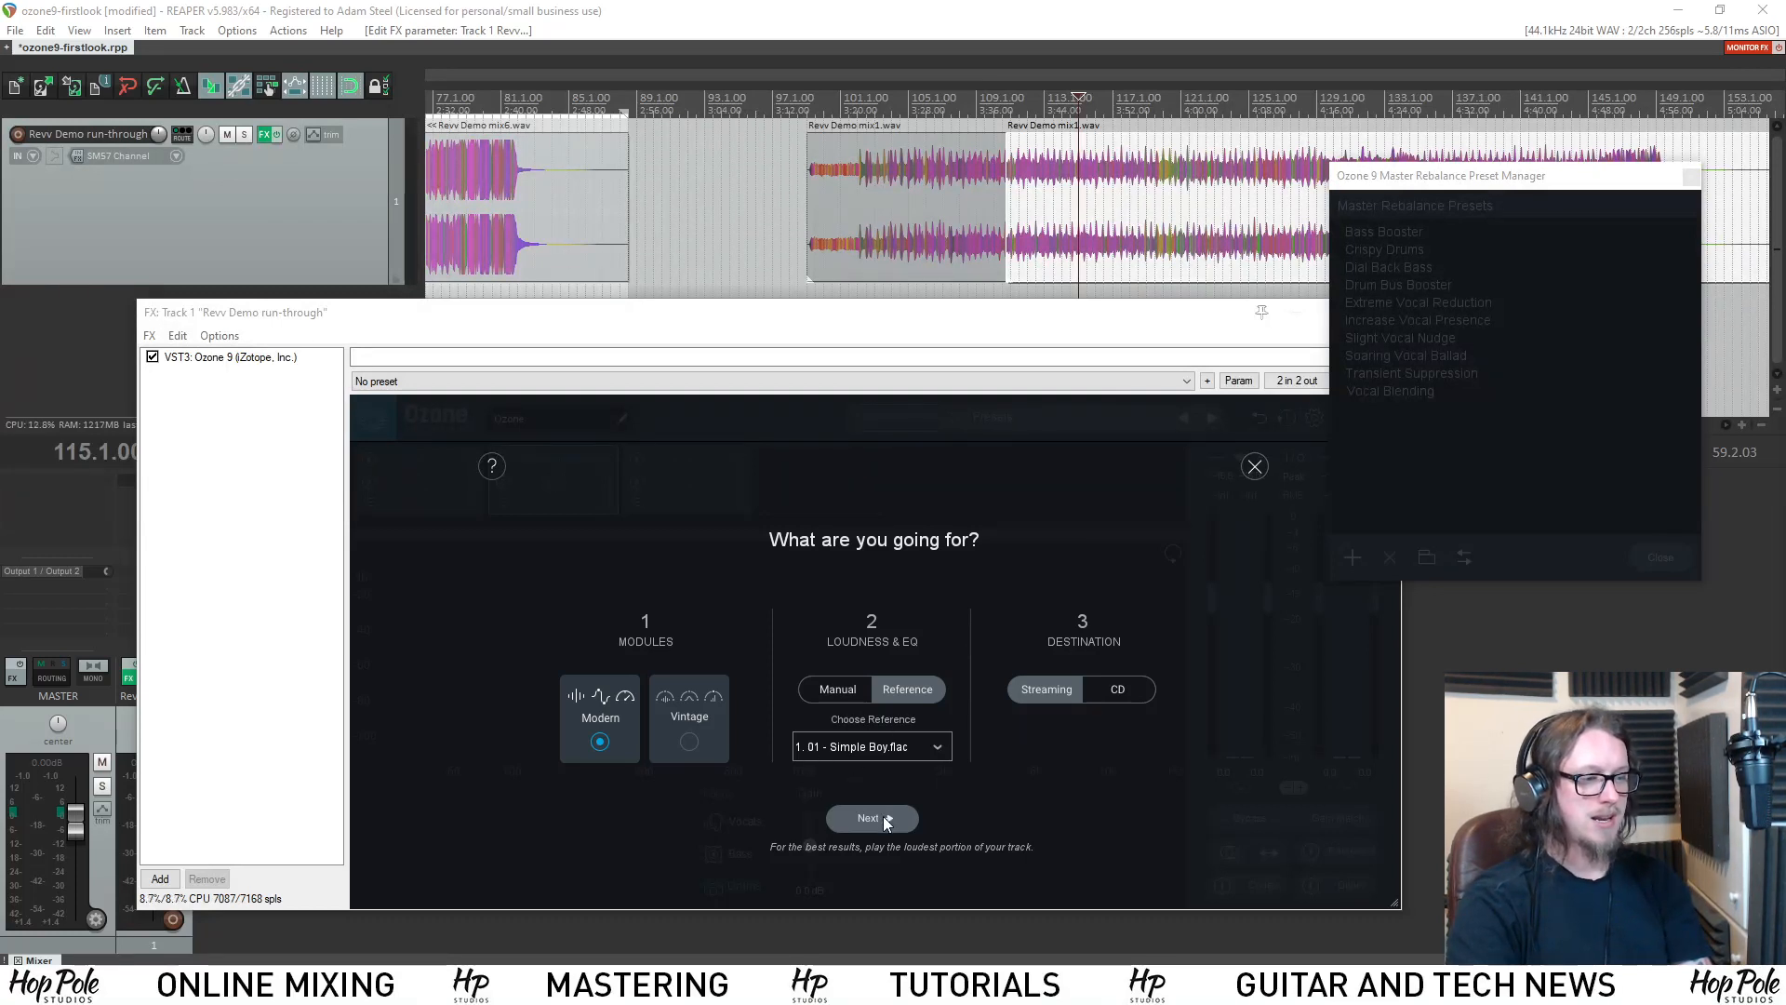
Start the assistant's analysis by playing the mix, and move the preset manager and plug-in windows apart.
click(910, 303)
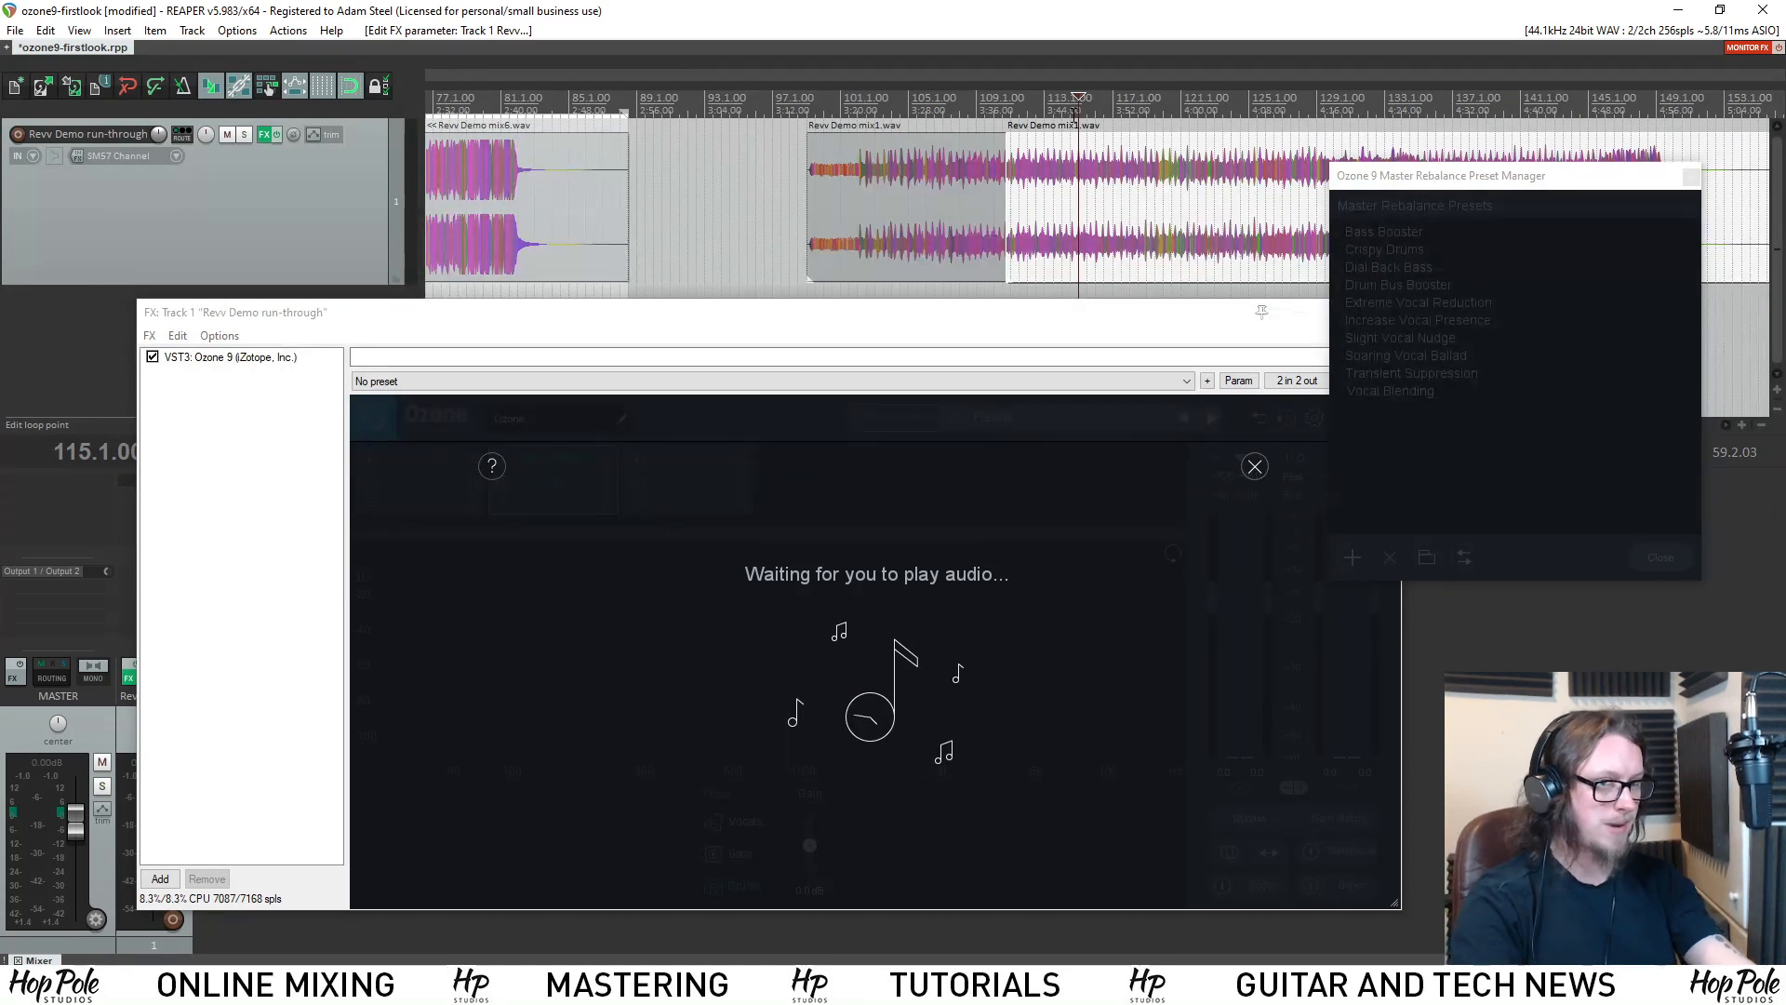
key(space)
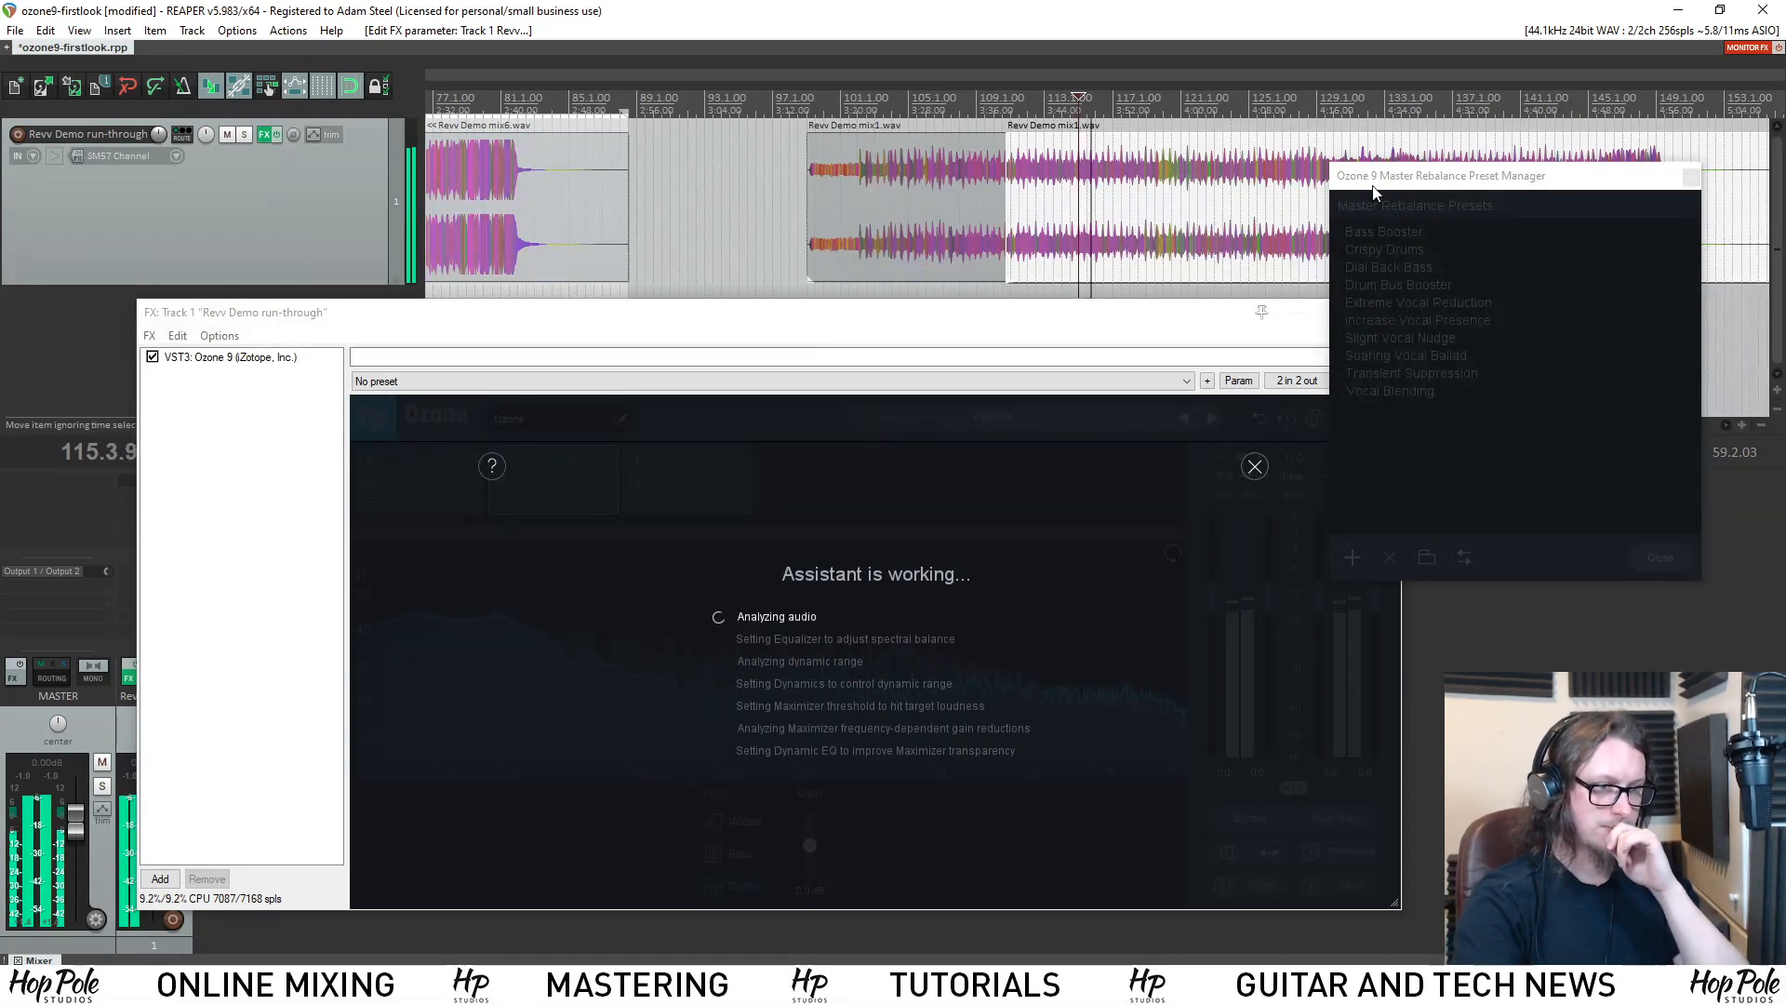
drag(1375, 193, 1419, 198)
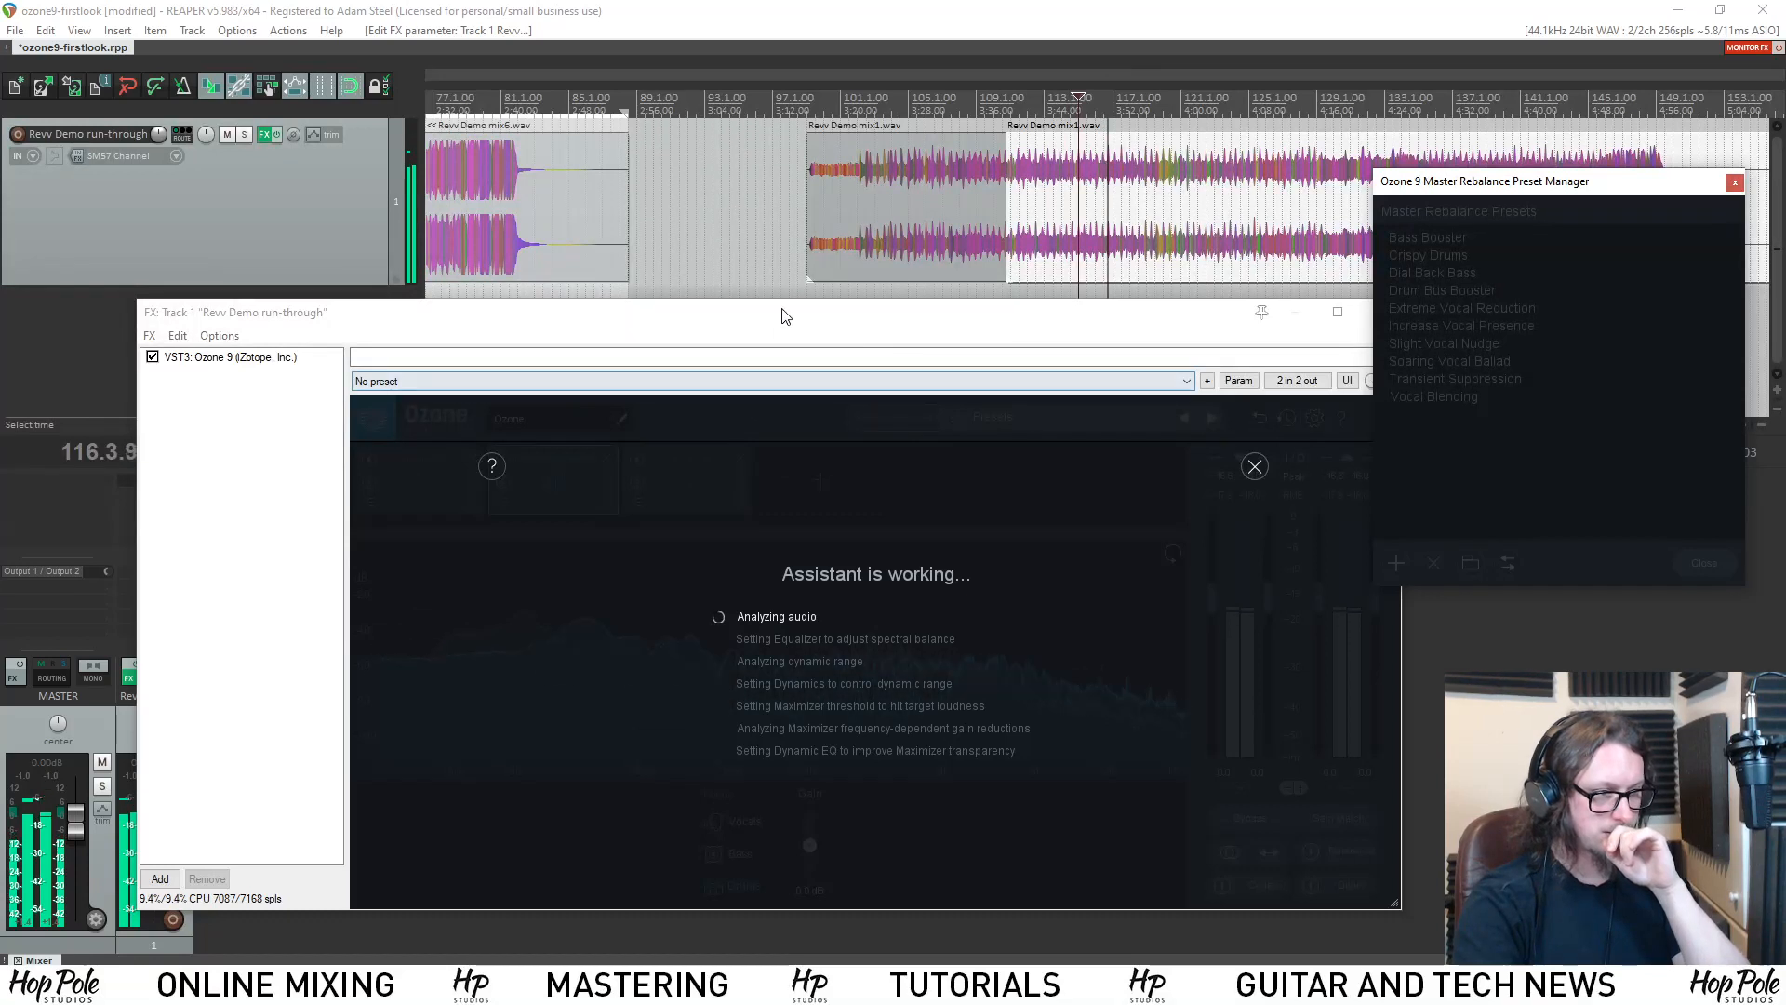
drag(781, 316, 762, 317)
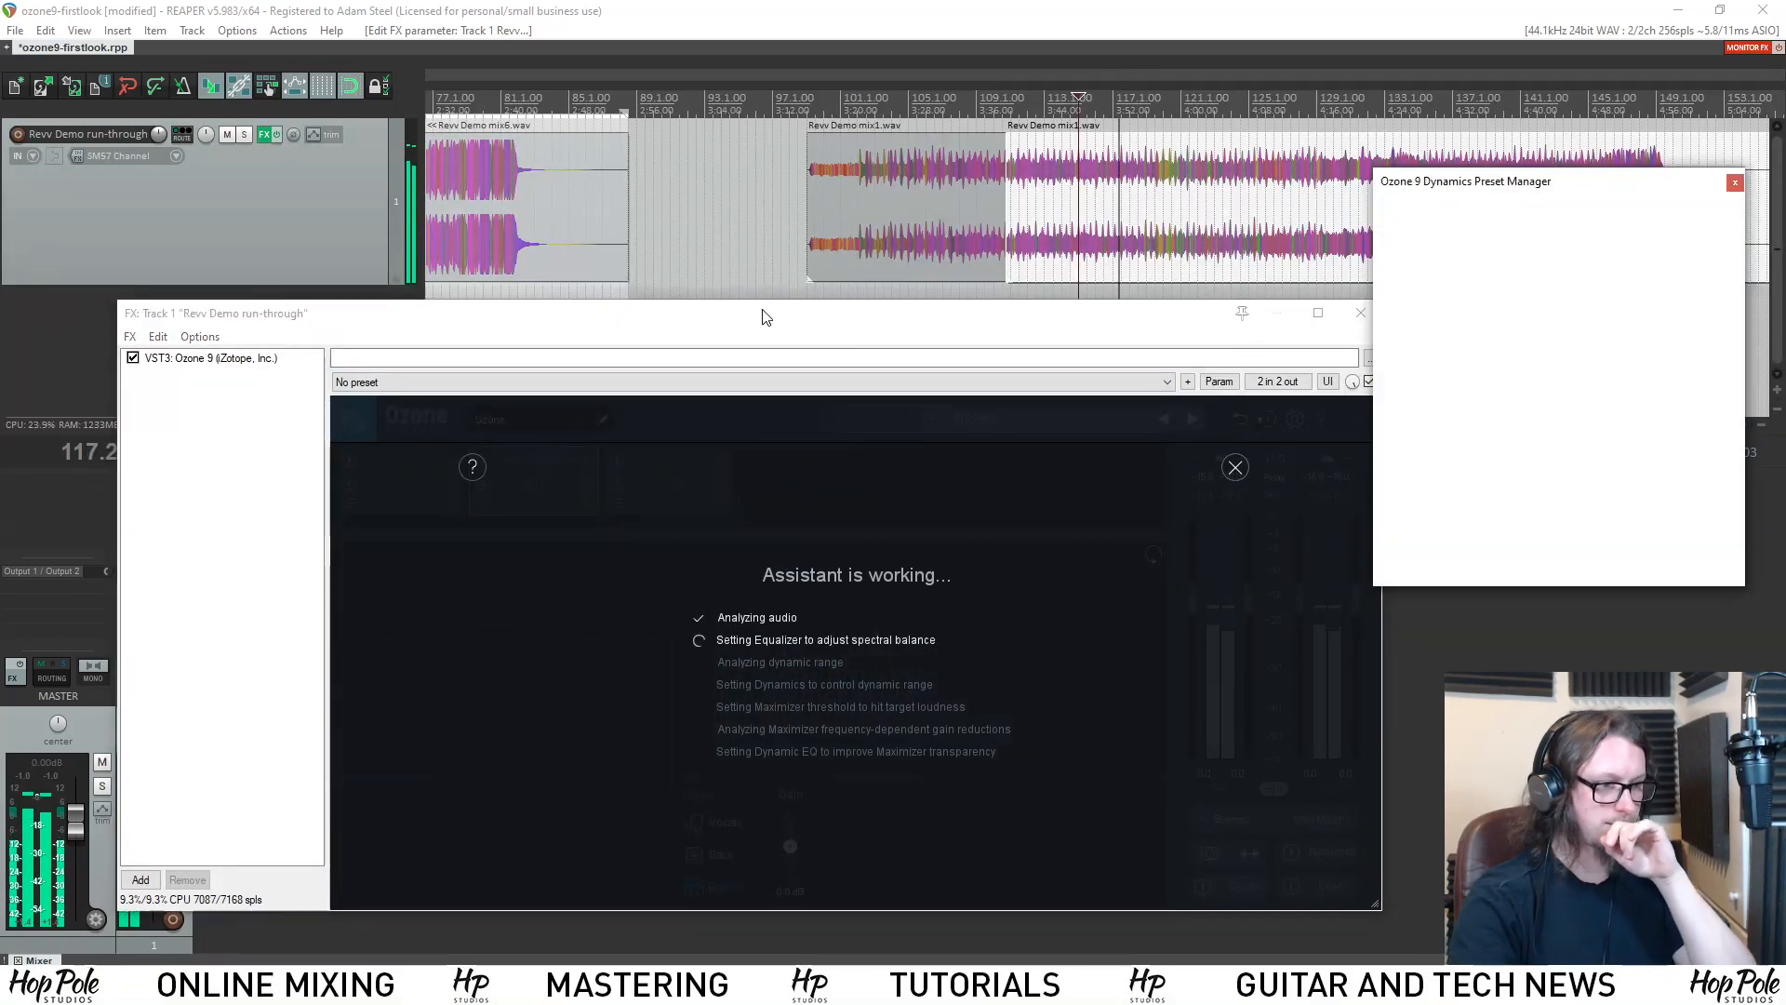
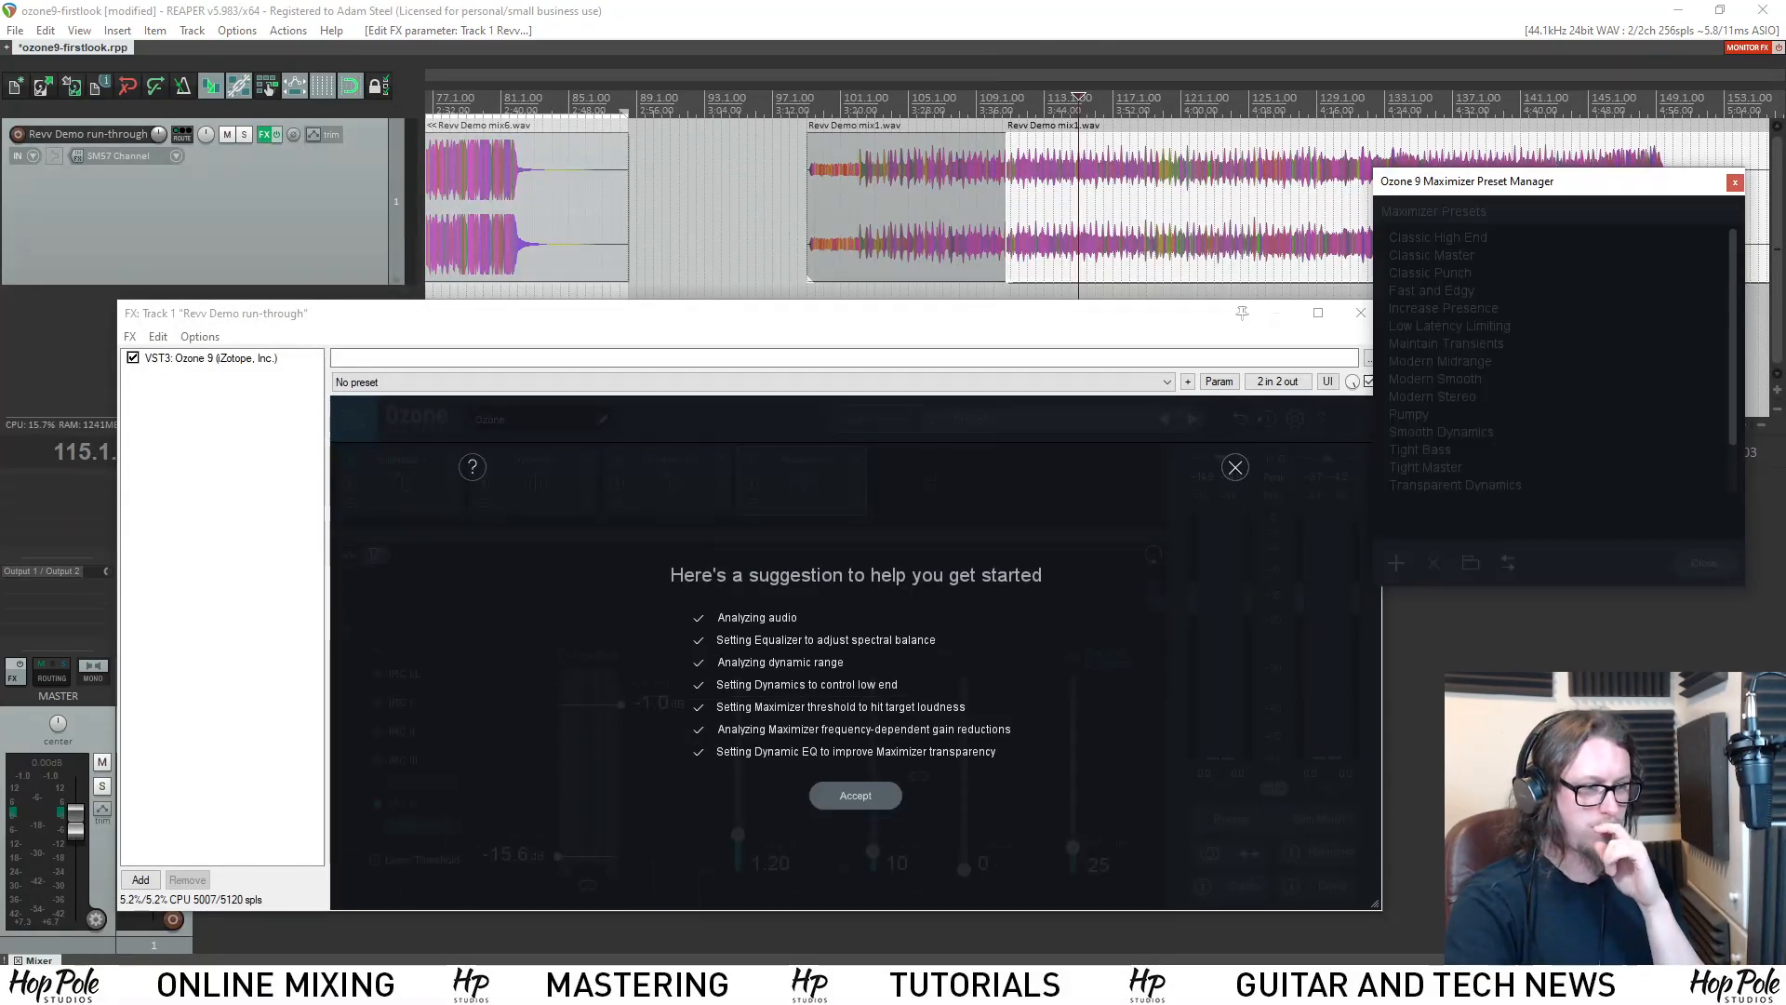
Accept the assistant's suggested module chain, adjust the track volume, and play the mix through it before stopping playback.
click(867, 798)
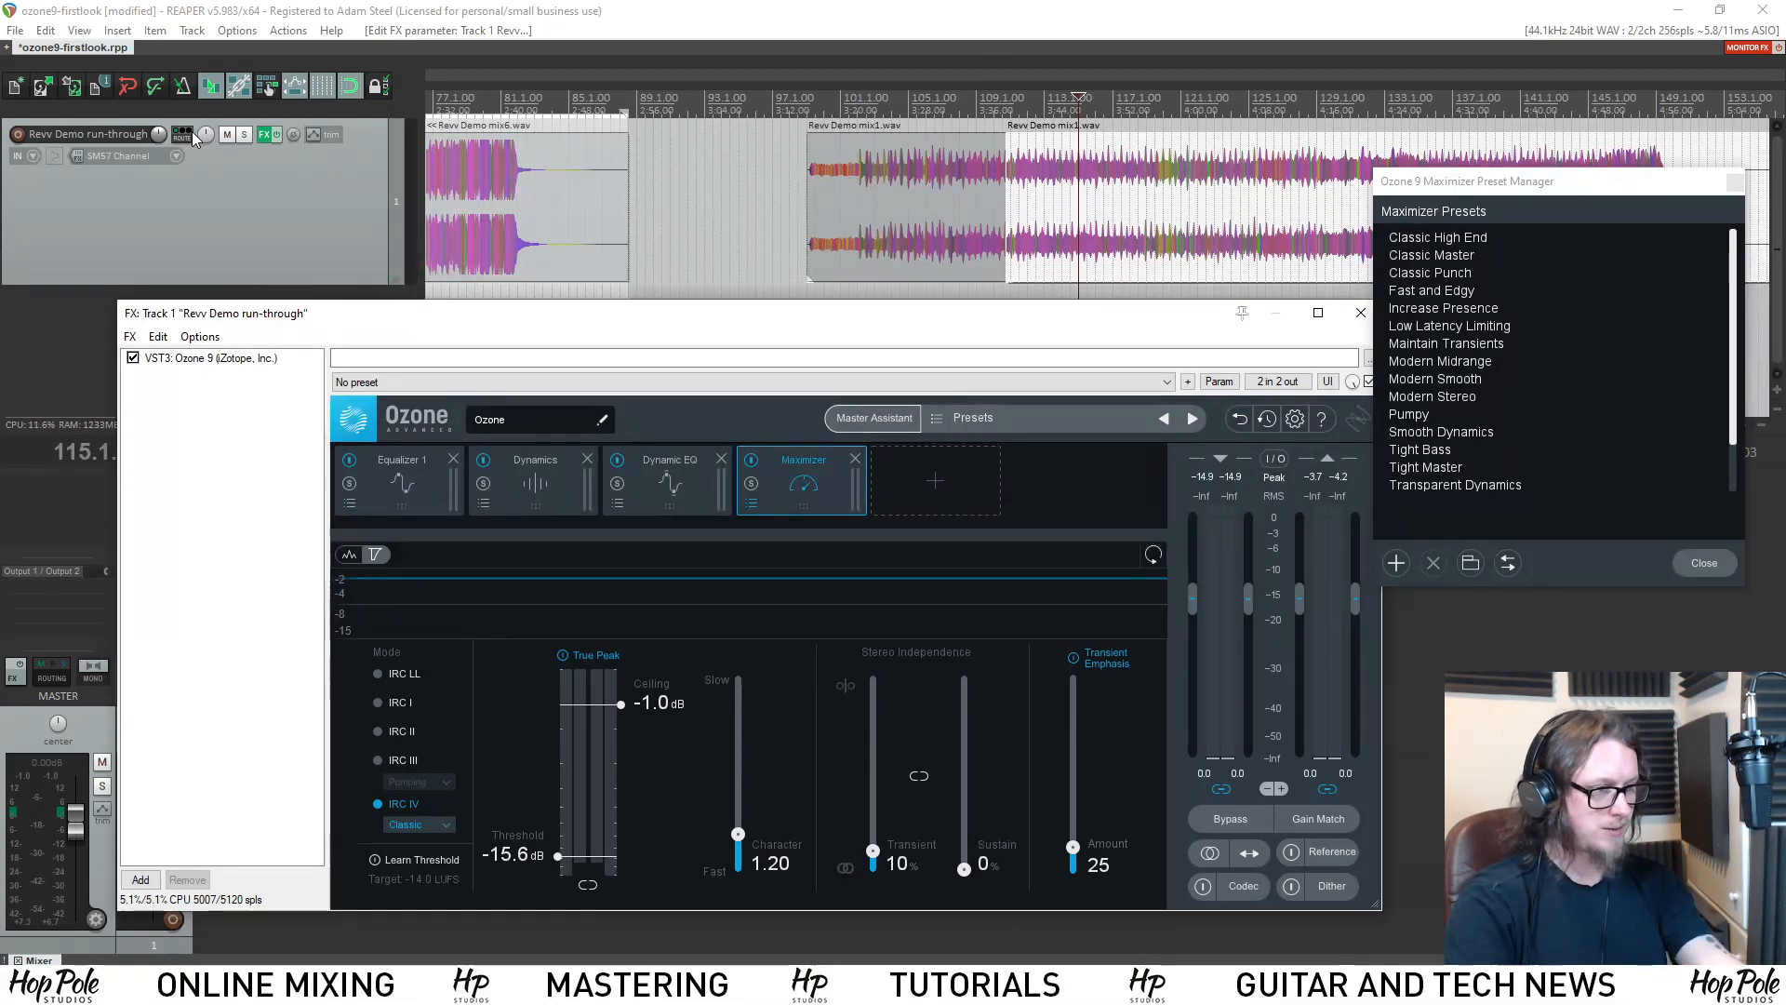
drag(159, 134, 159, 135)
key(space)
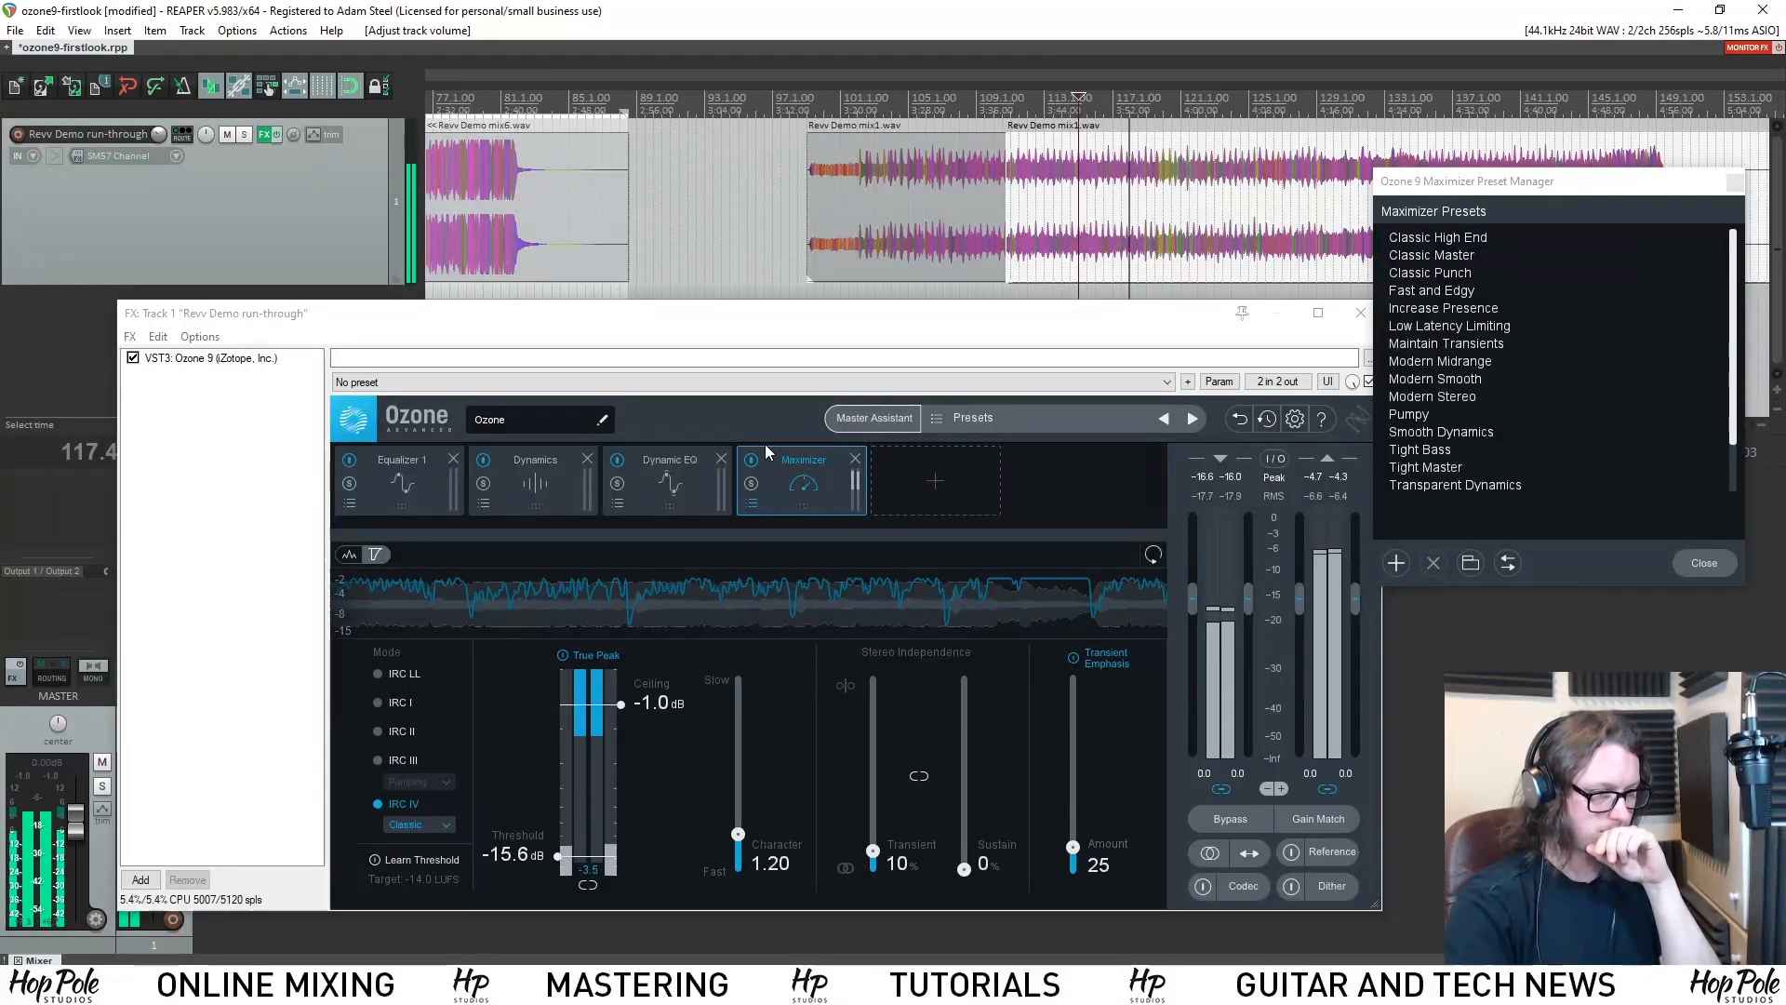
key(space)
Try to run the Master Assistant again, starting its analysis by playing the mix.
click(873, 418)
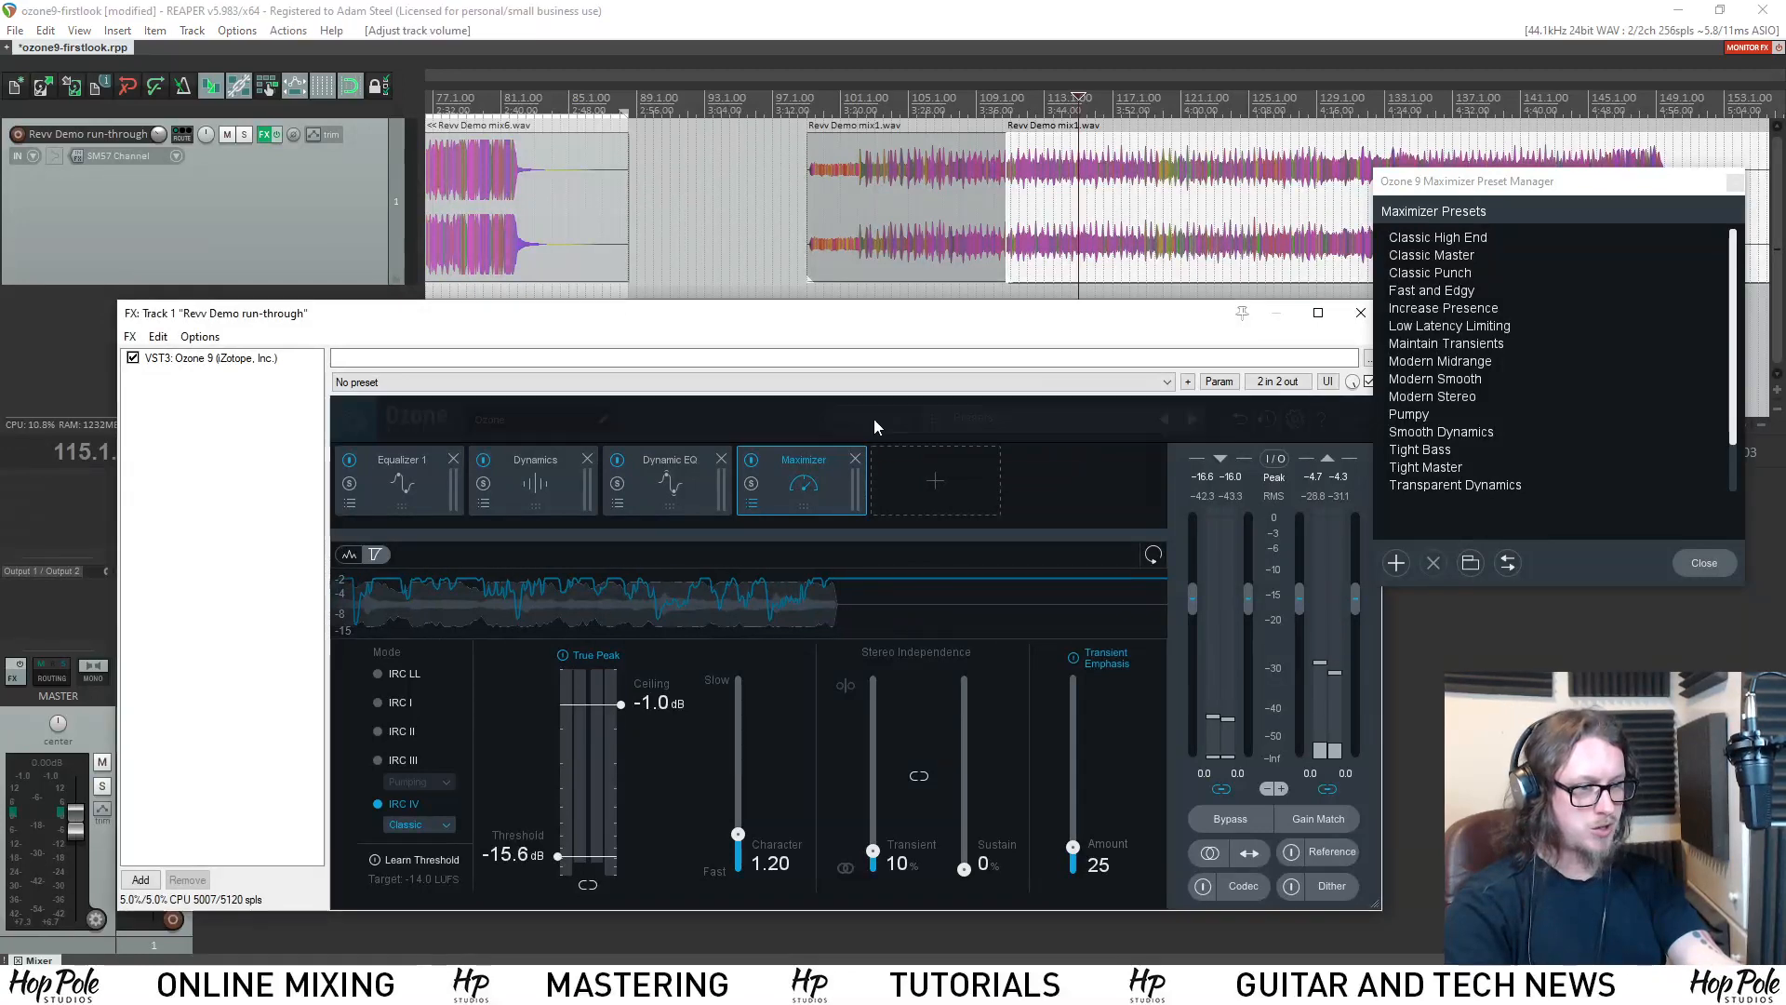
click(862, 820)
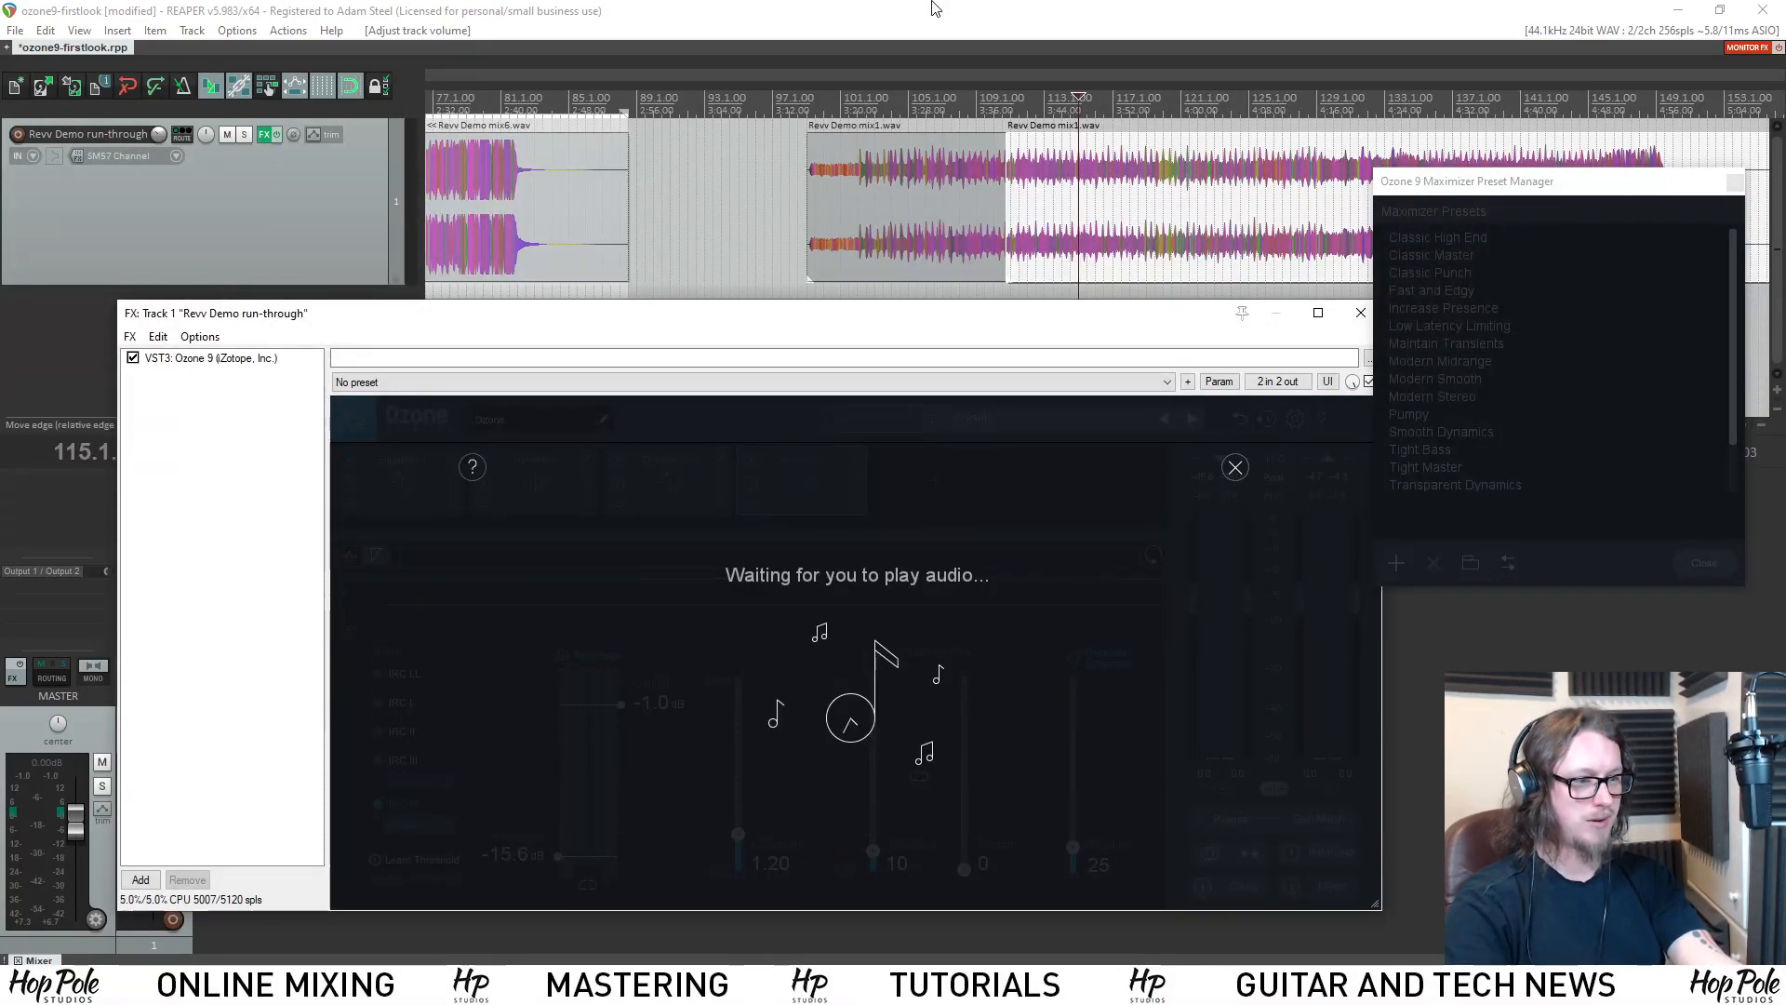
key(space)
scroll(1012, 203, down, 2)
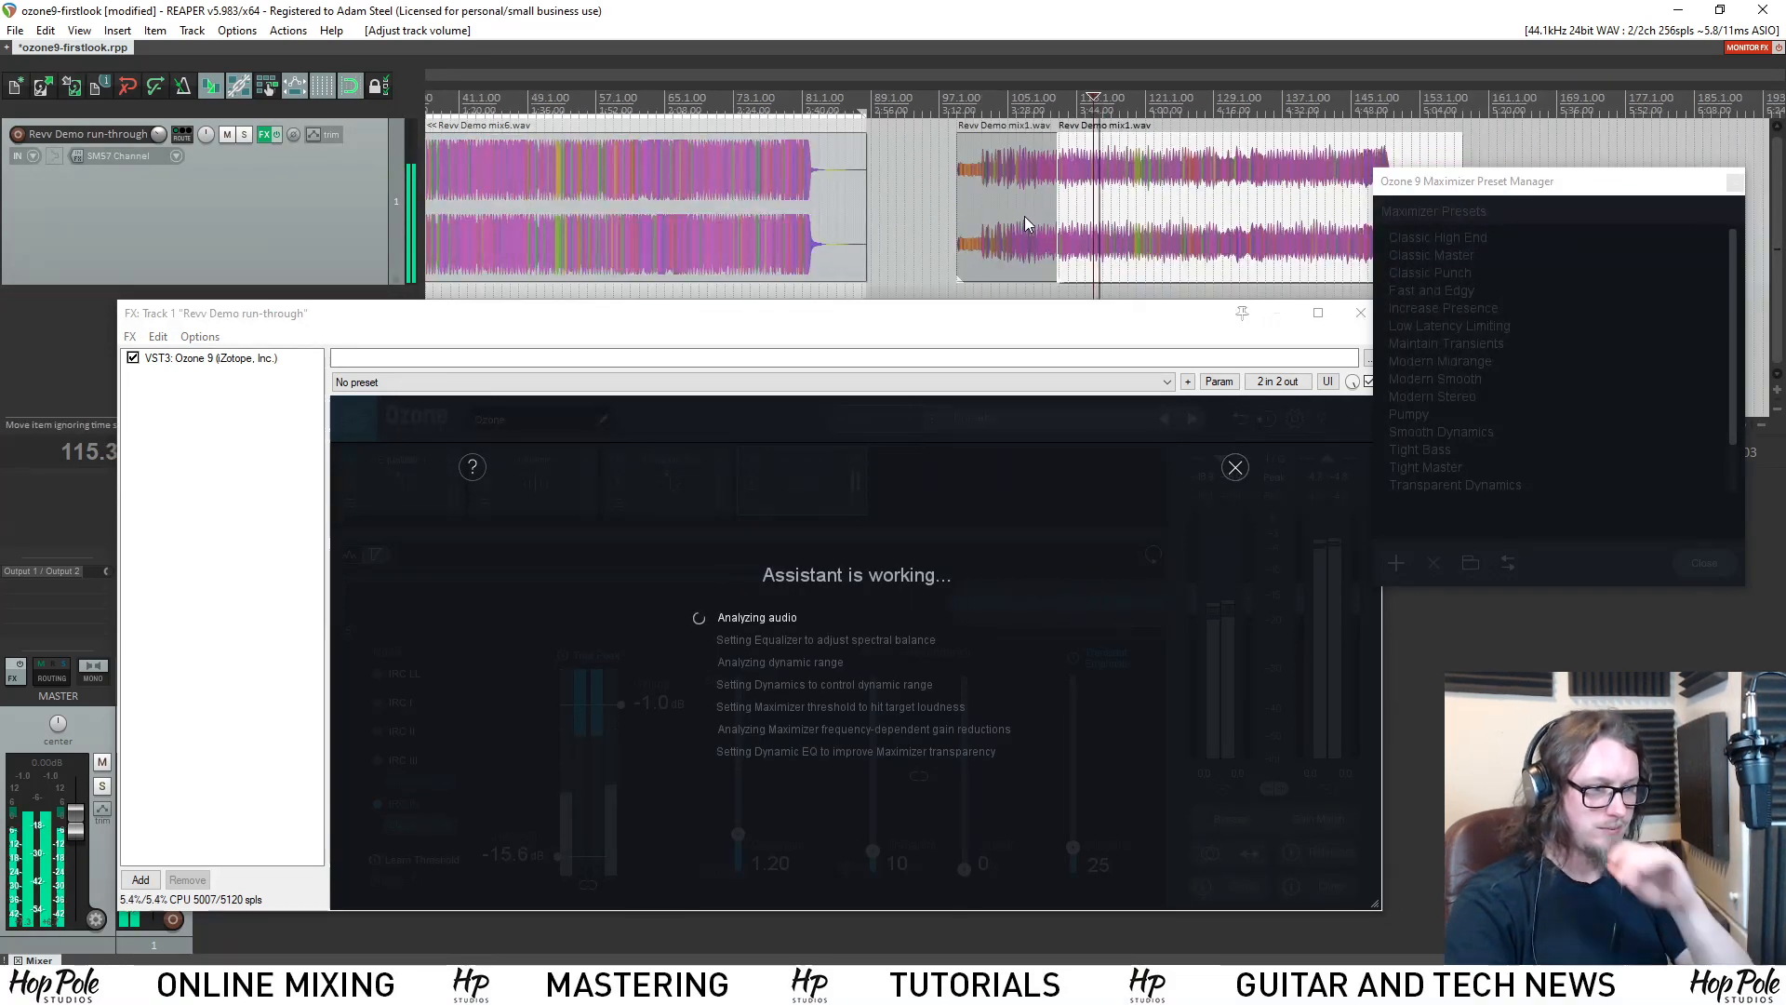
scroll(1024, 216, down, 2)
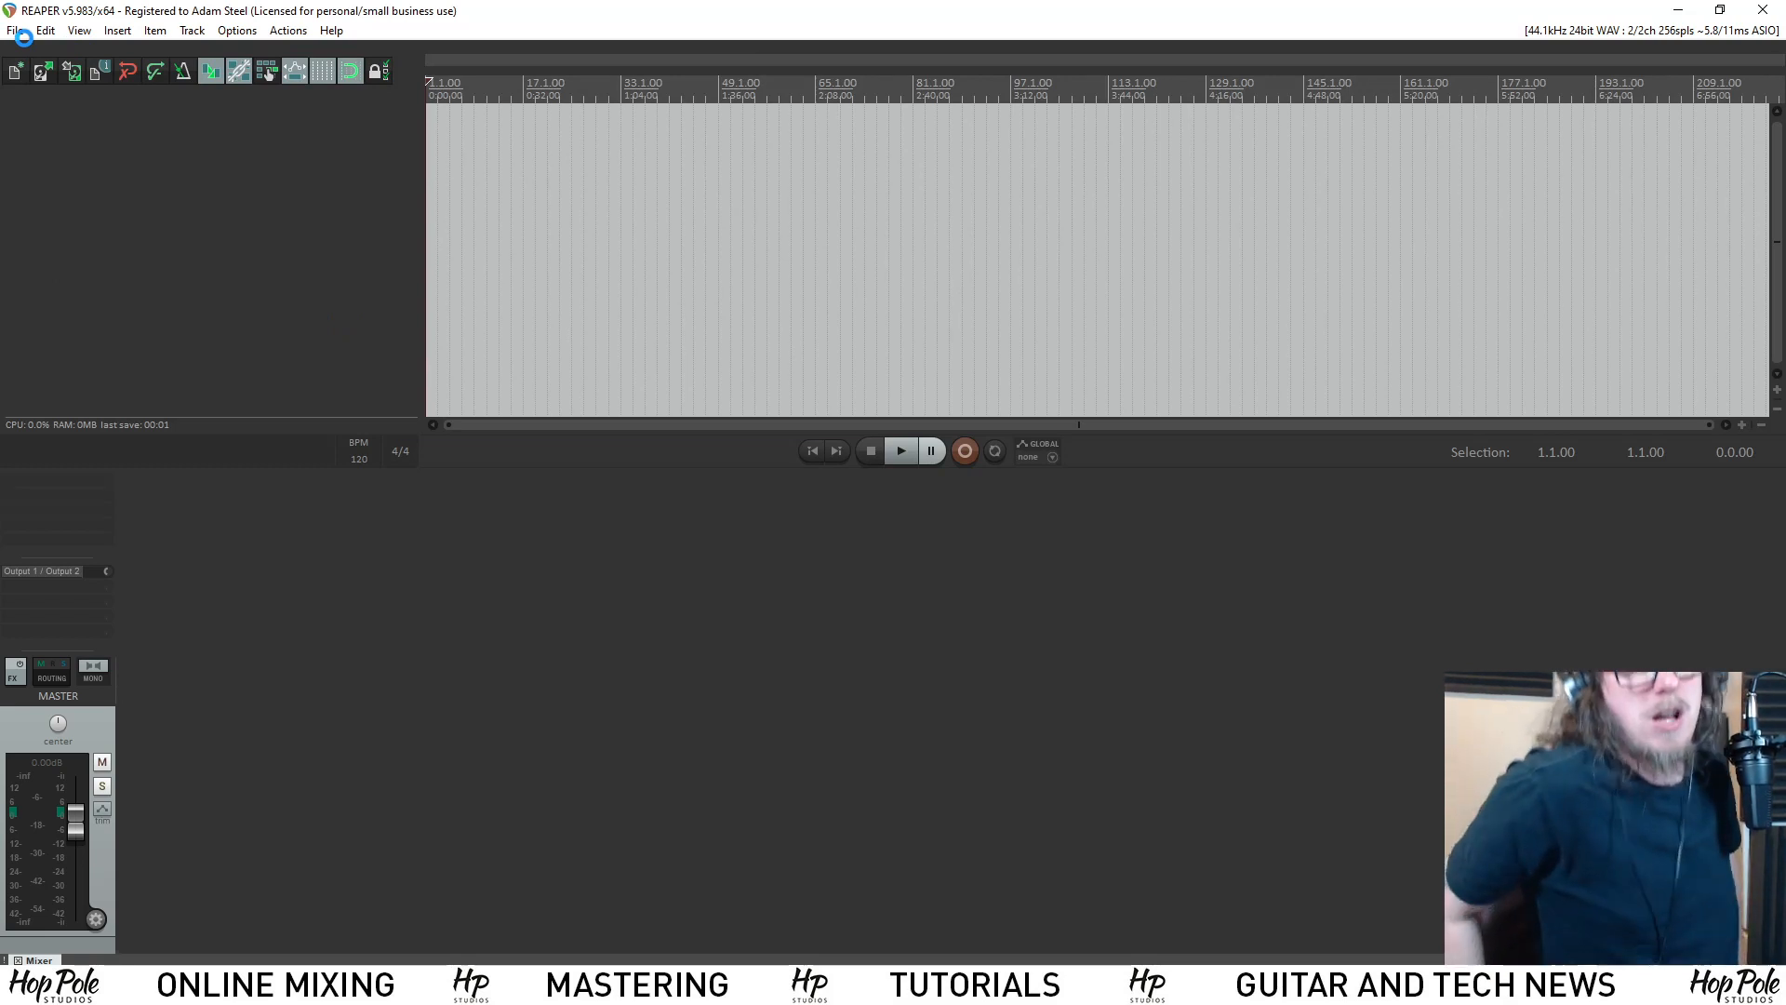
Reopen the recent project ozone9-firstlook.rpp.
click(23, 33)
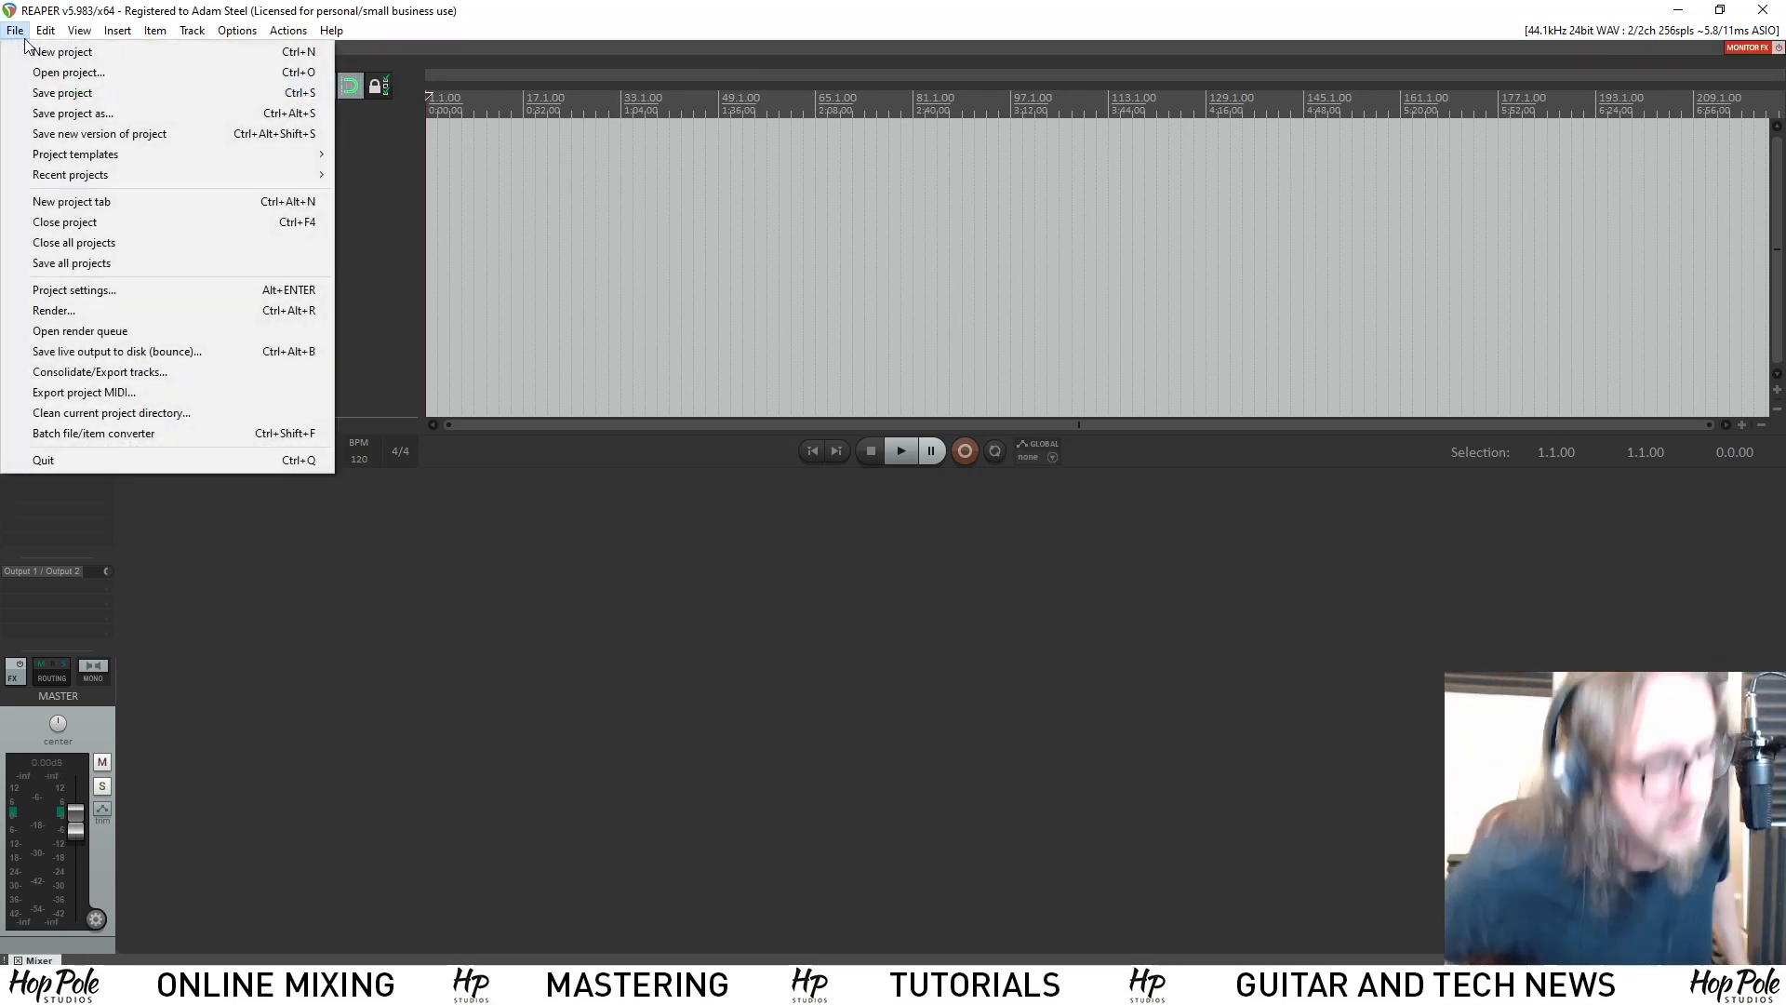
mouse_move(240, 177)
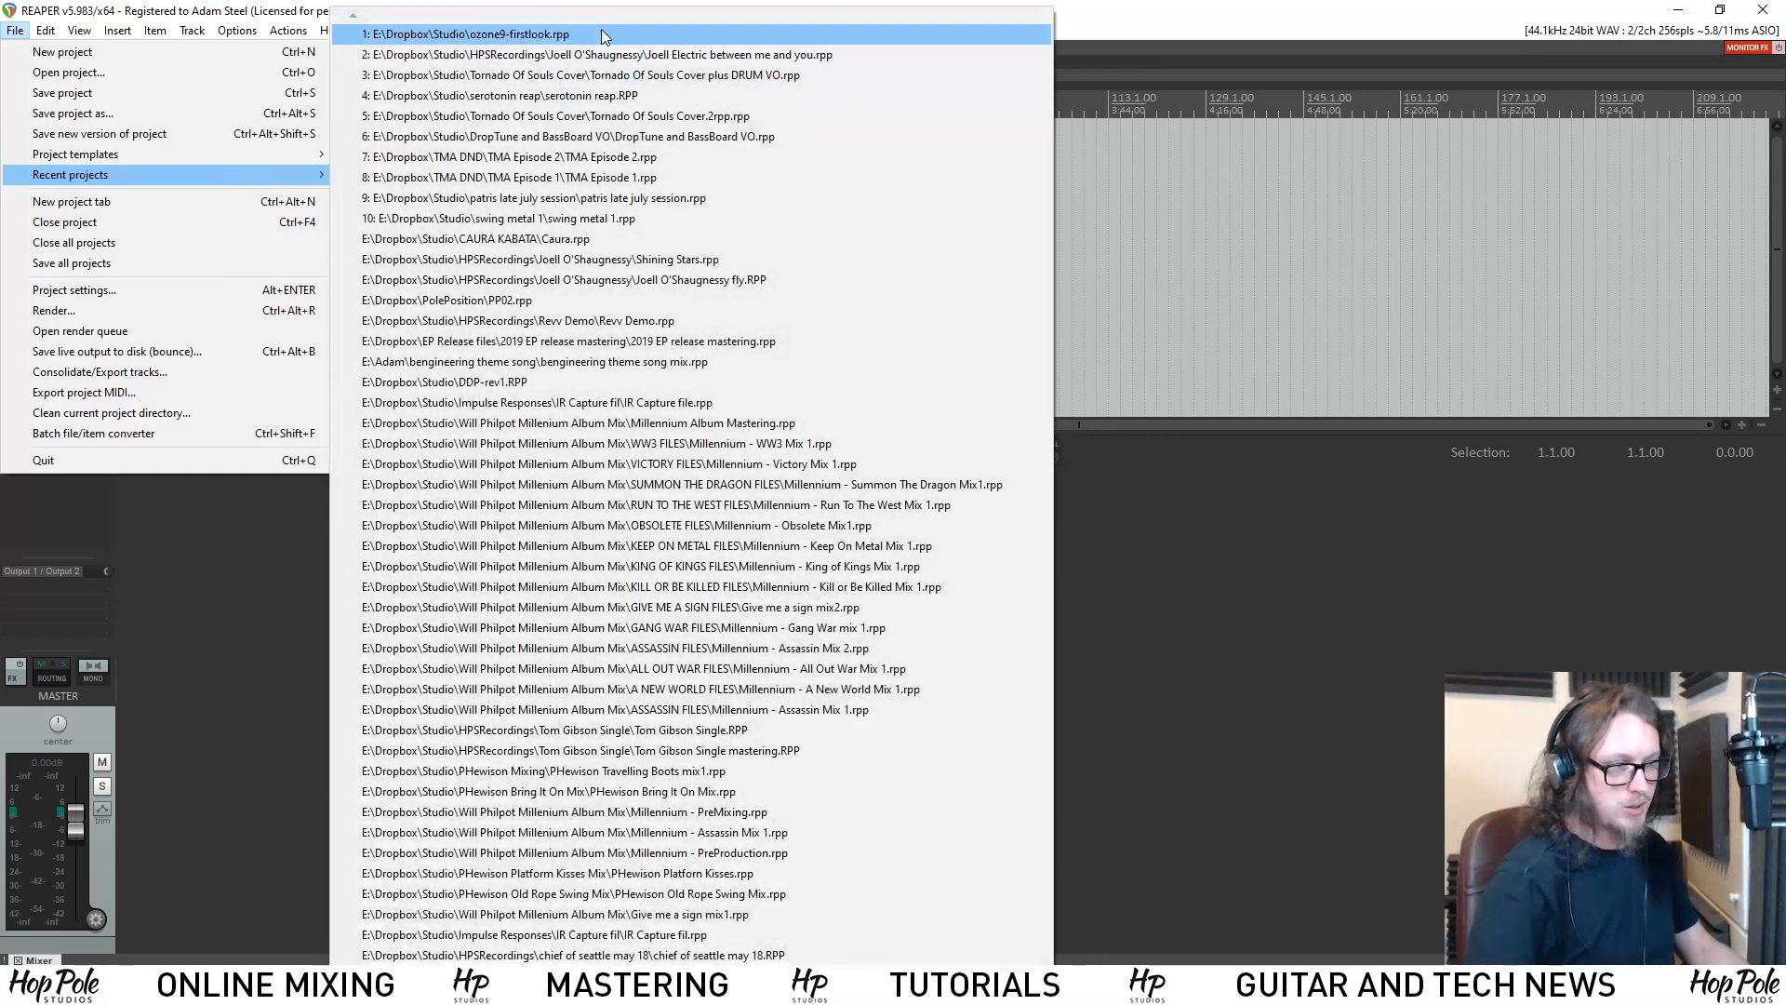
click(600, 36)
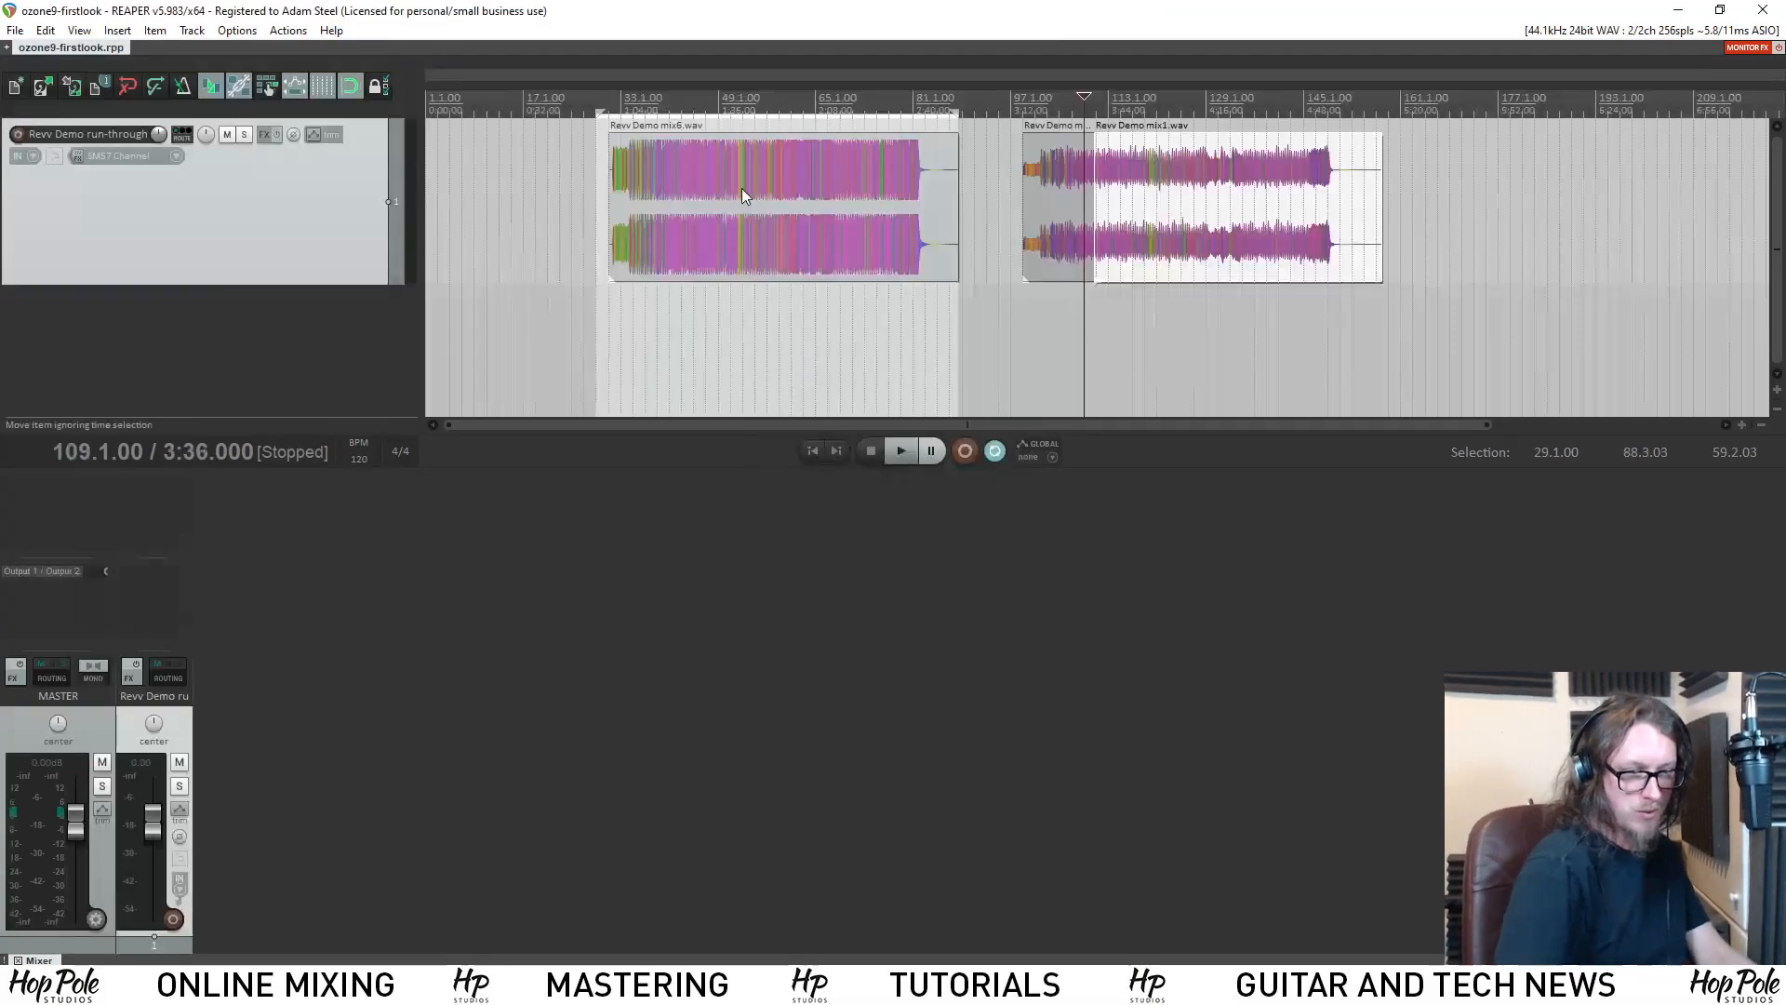
Add the VST3 version of Ozone 9 to the Revv Demo run-through track and move its window below the waveforms.
click(265, 135)
text(oz)
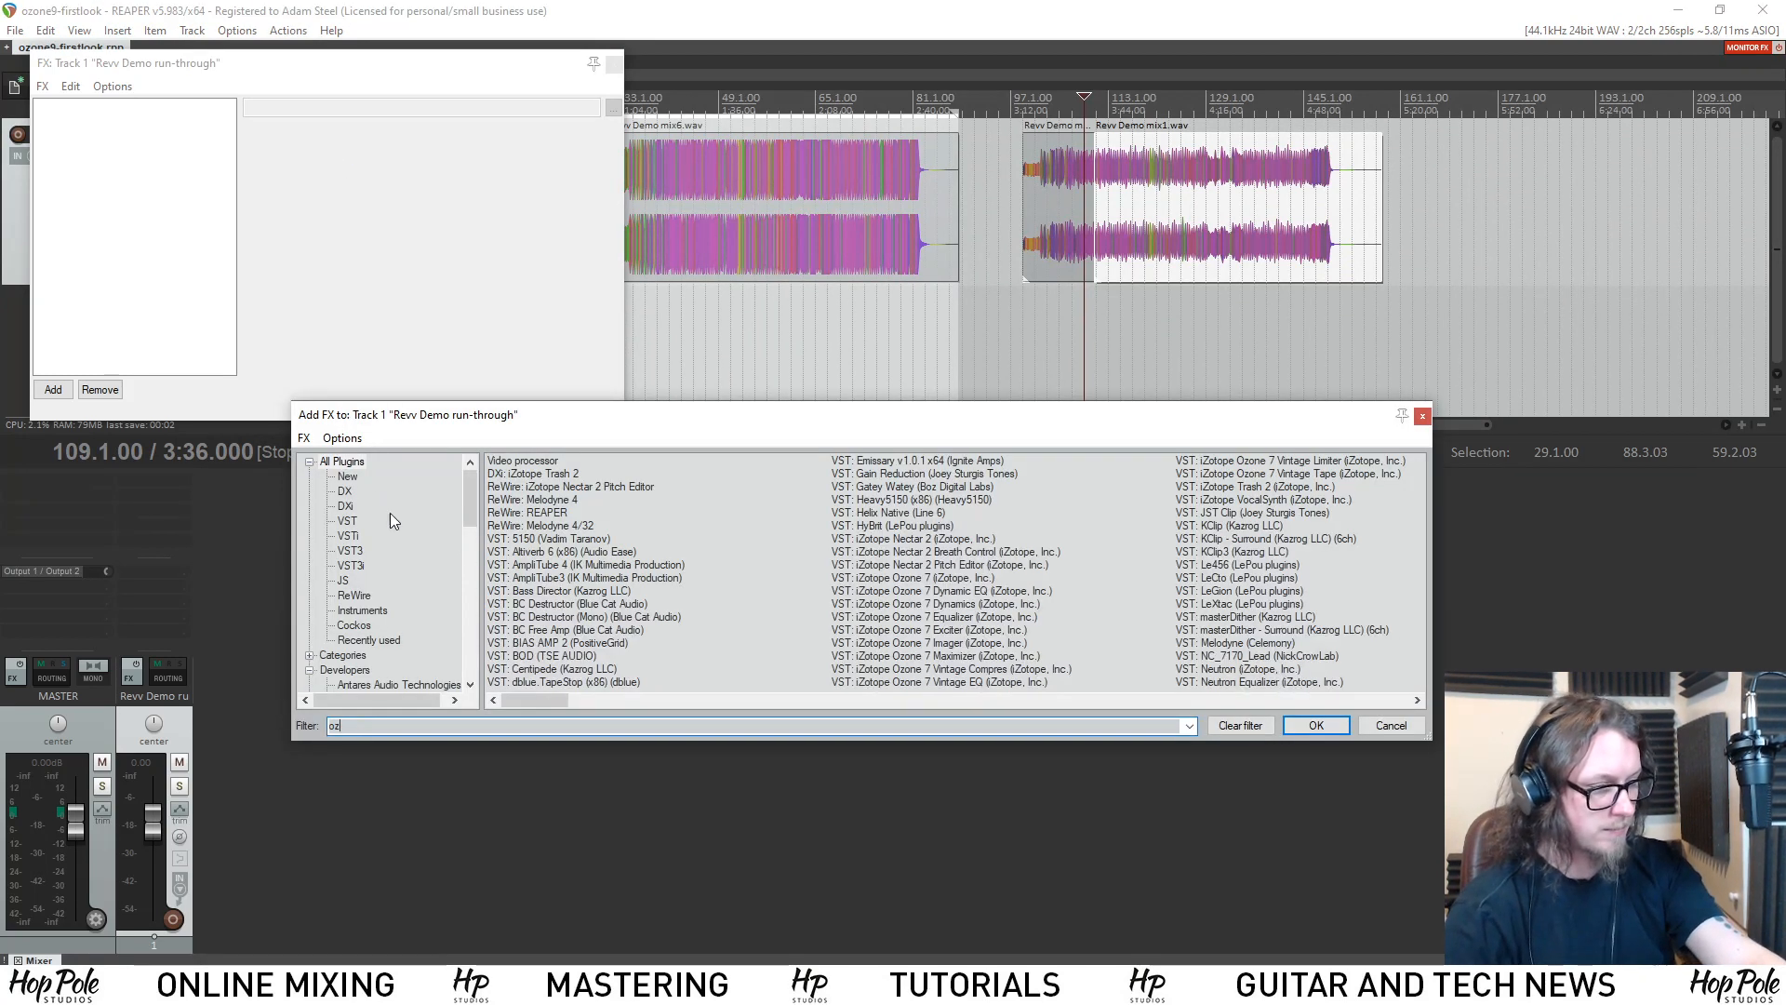
text(o)
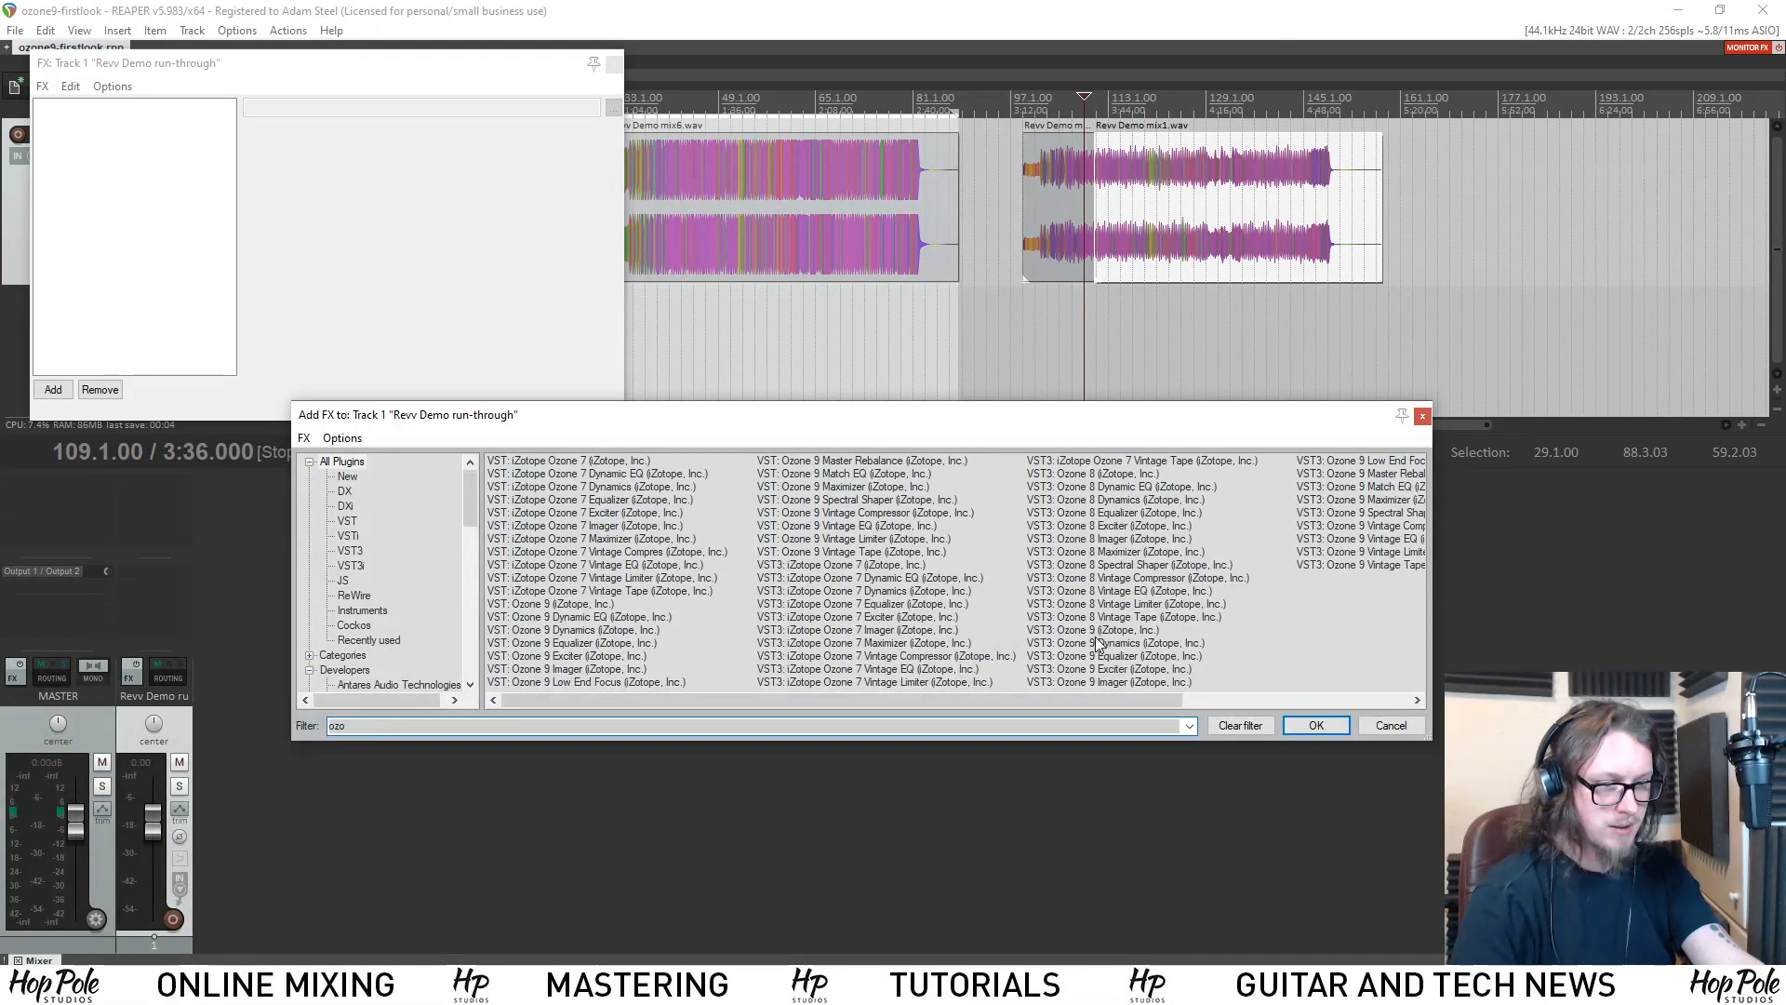
click(1098, 641)
click(1094, 631)
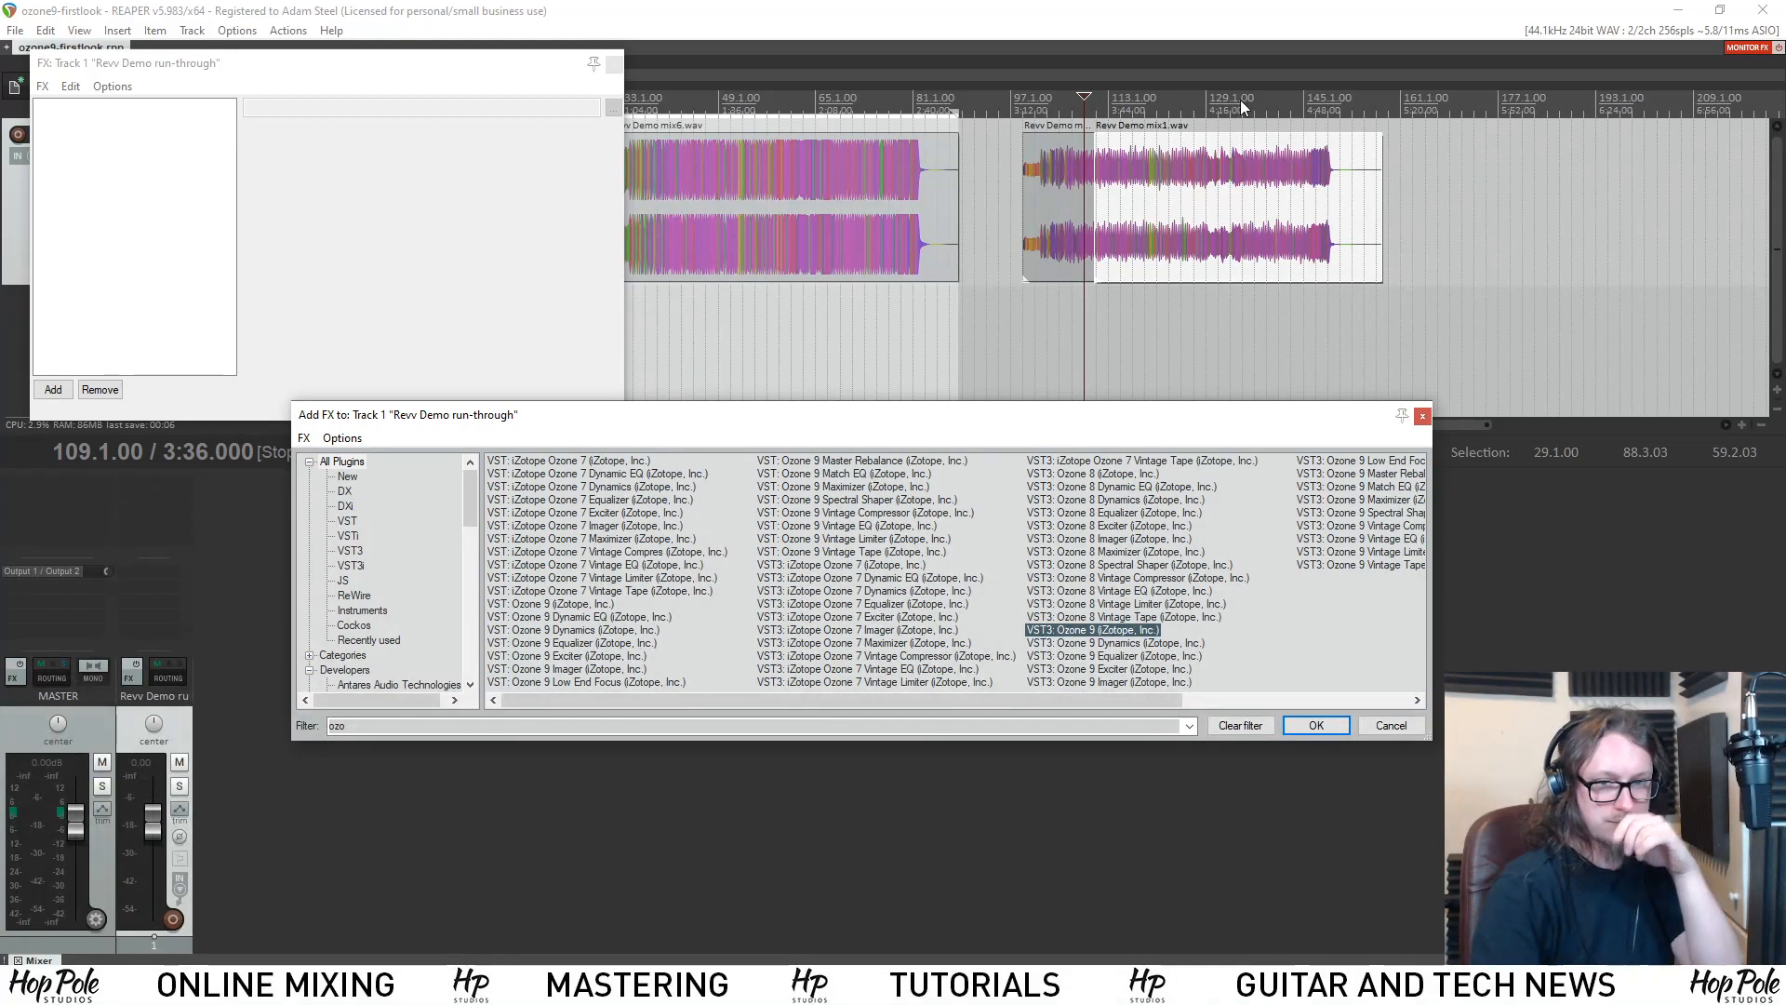
key(Return)
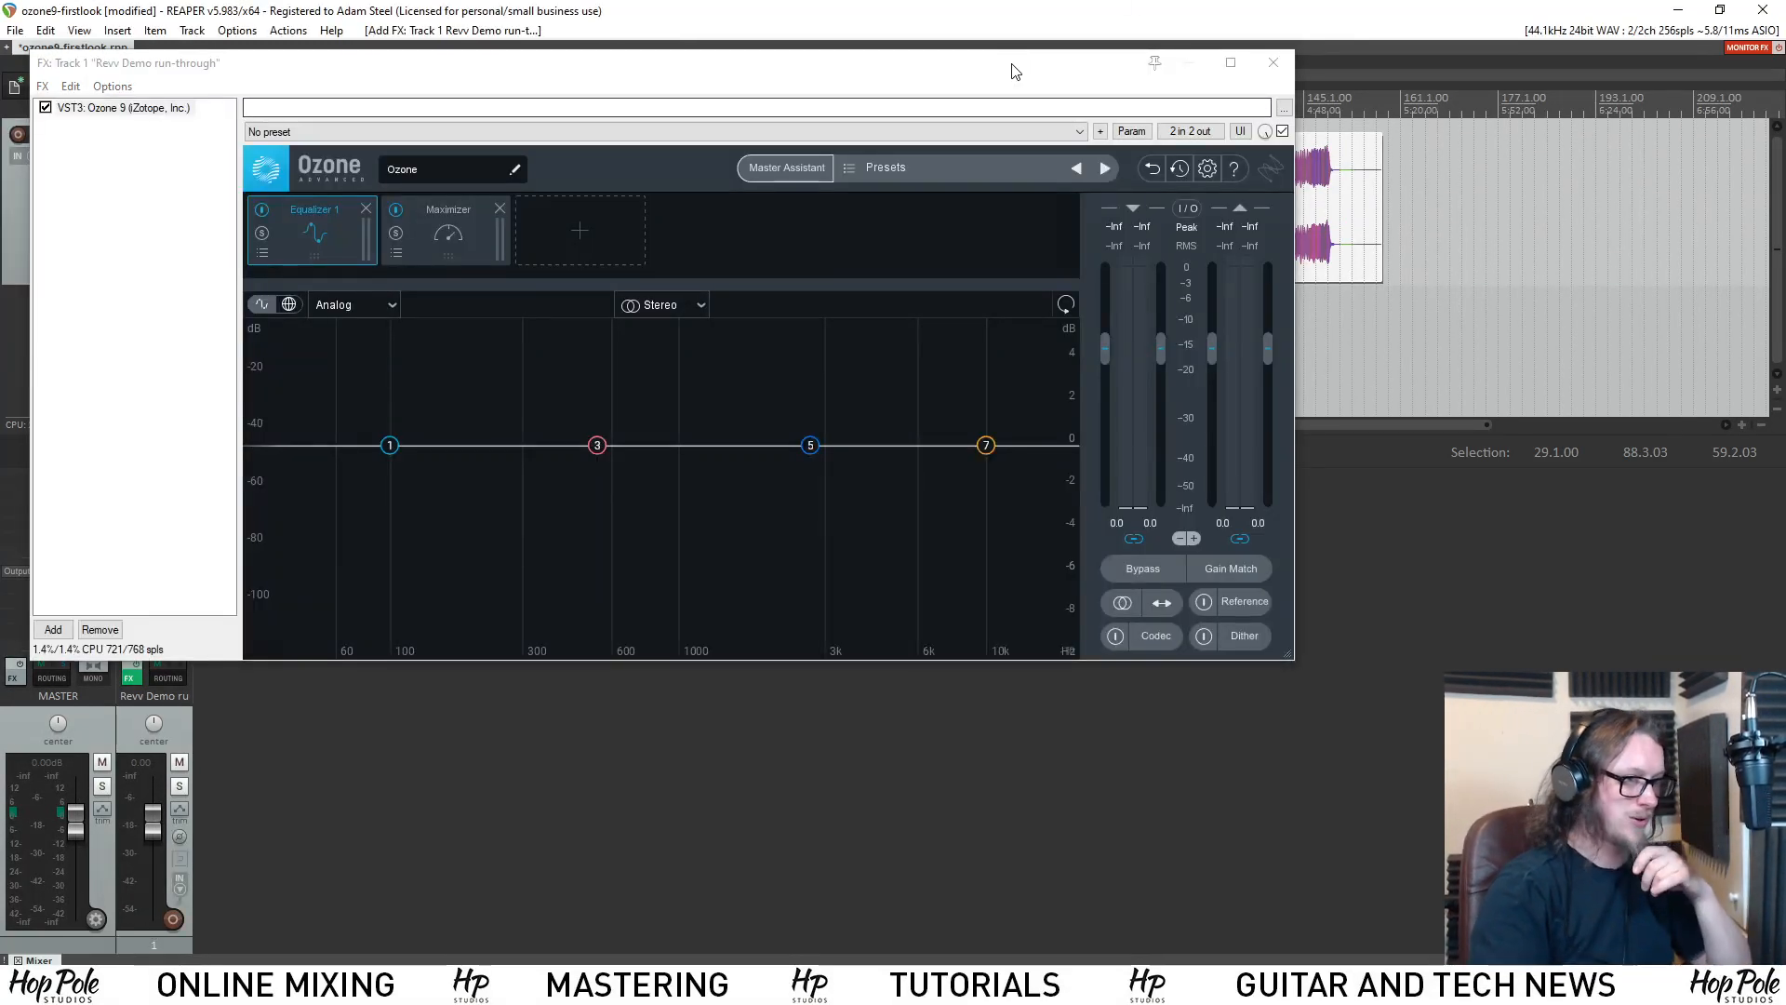
drag(1014, 67, 1273, 316)
Lower the Revv Demo run-through track's volume to -6.37 dB and place the edit cursor at bar 135.
click(1229, 99)
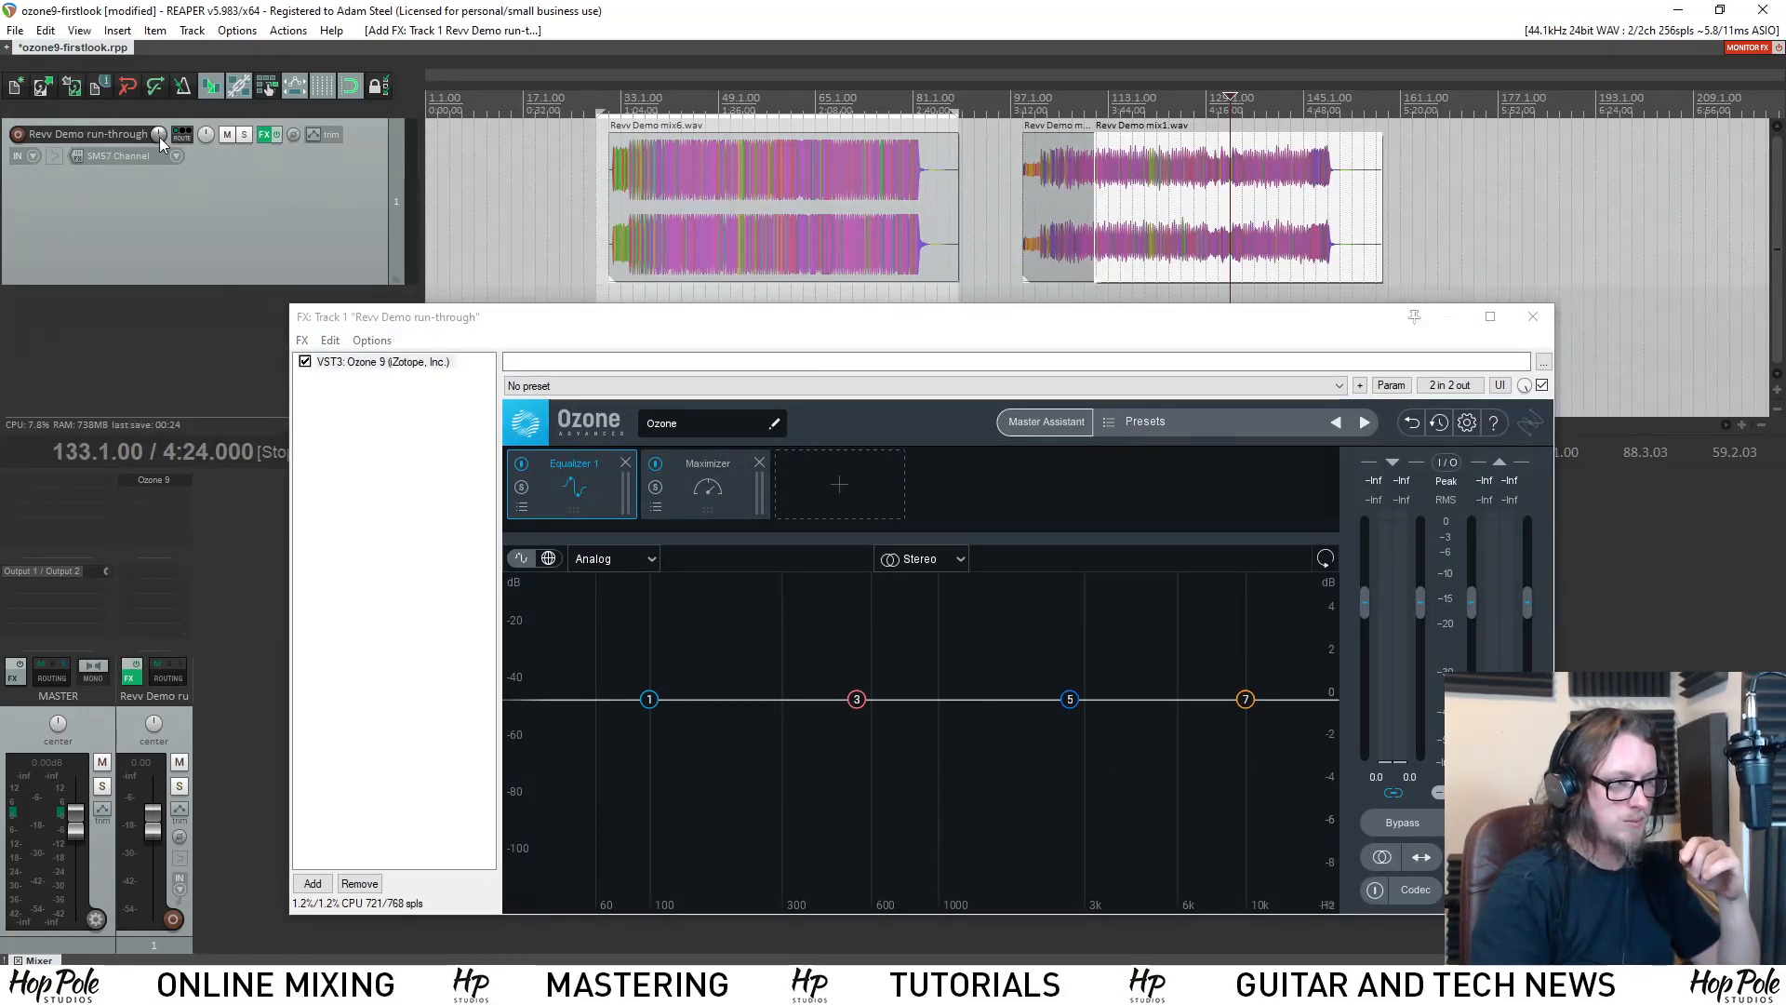
drag(160, 139, 160, 166)
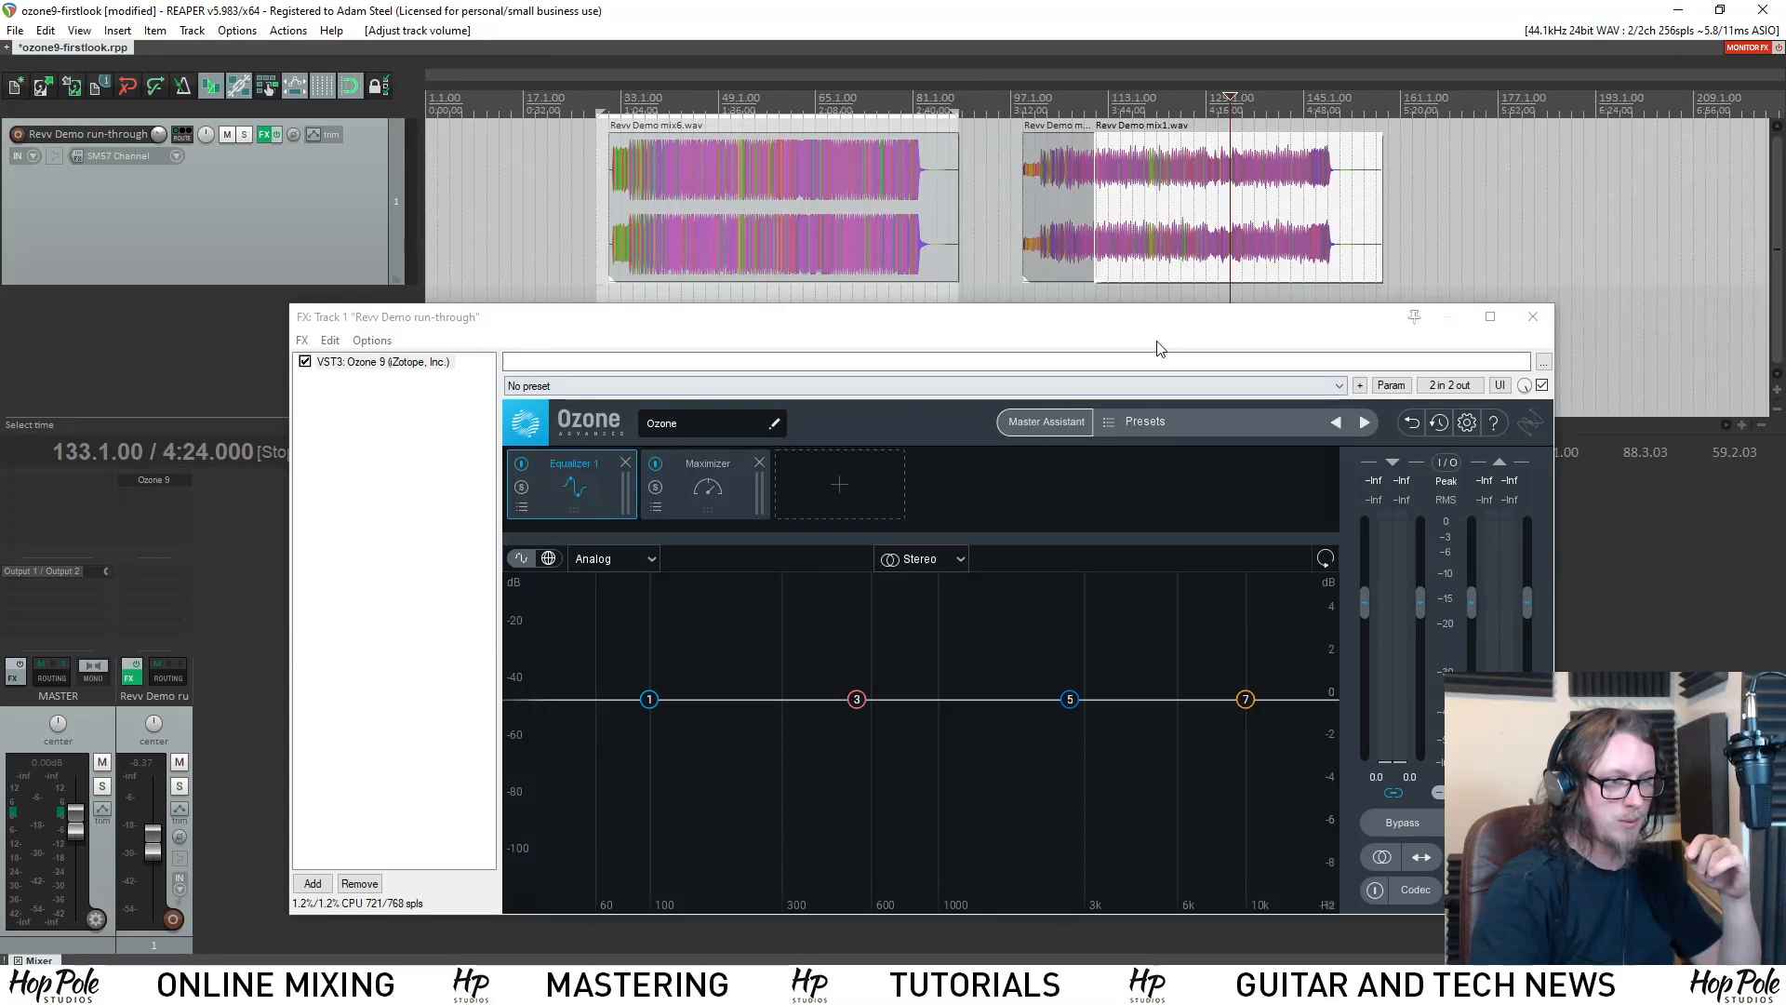
click(1241, 96)
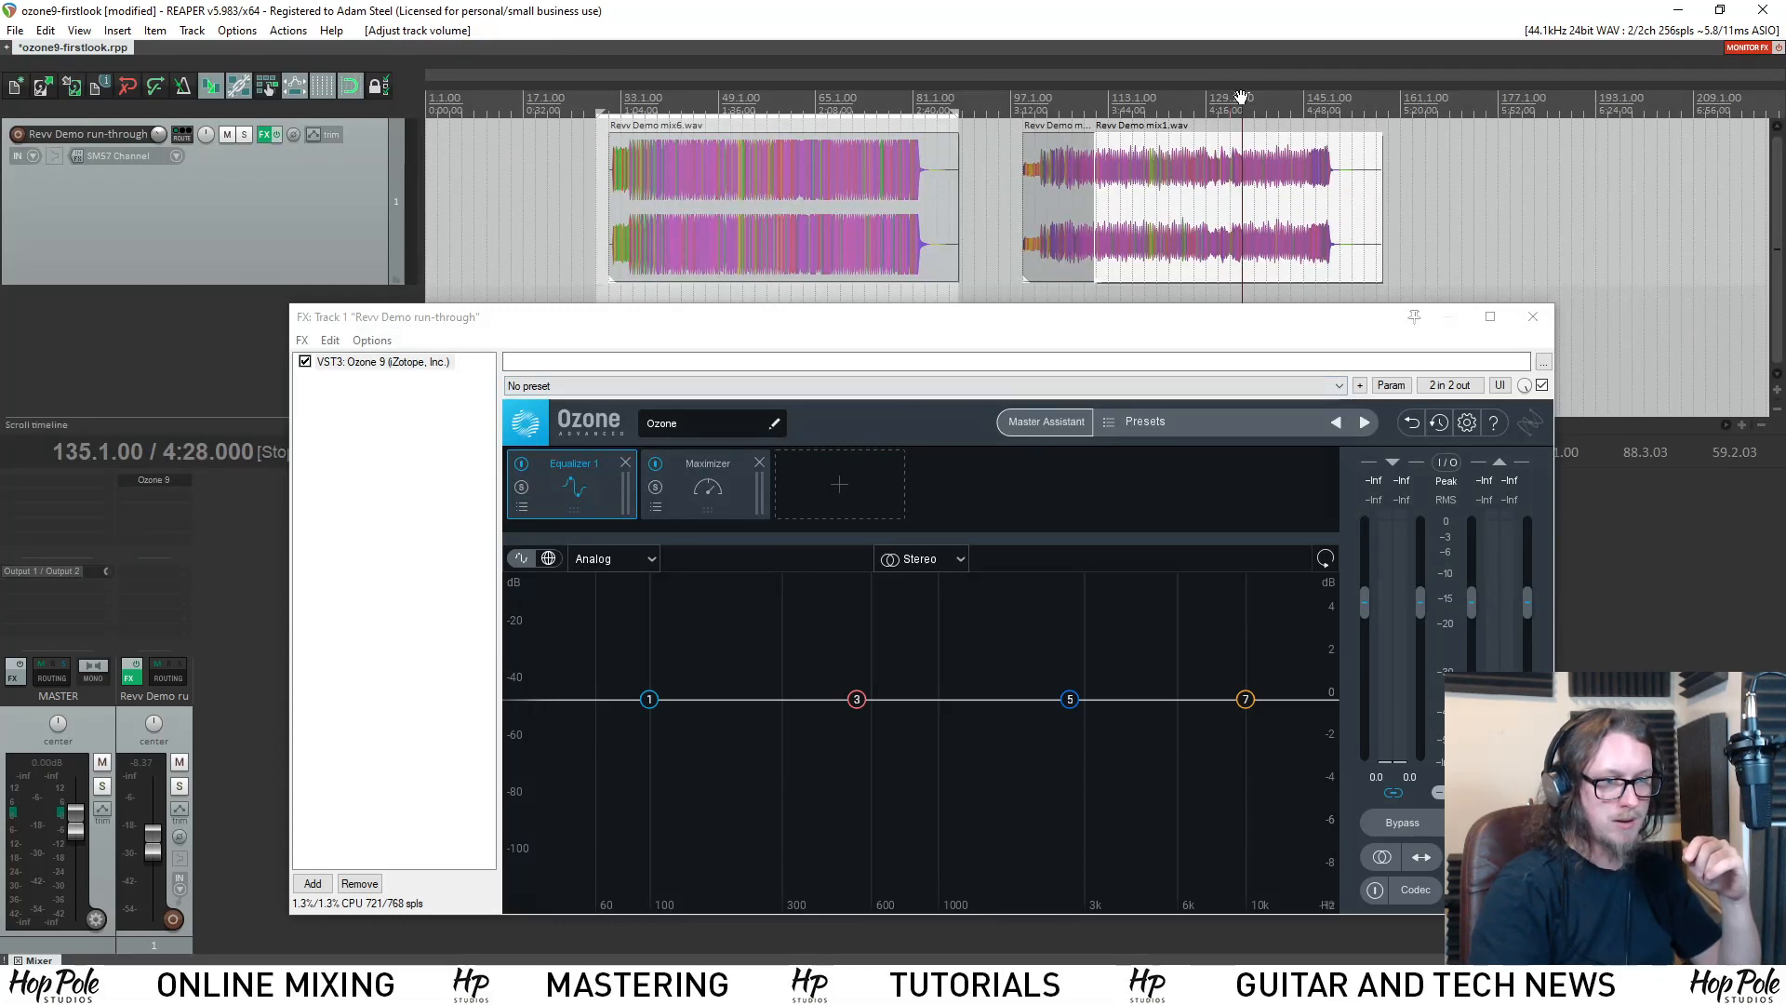
Open the Master Assistant, set Loudness & EQ to Reference, and load 01 - Simple Boy.flac as the reference track.
click(1076, 426)
click(1046, 691)
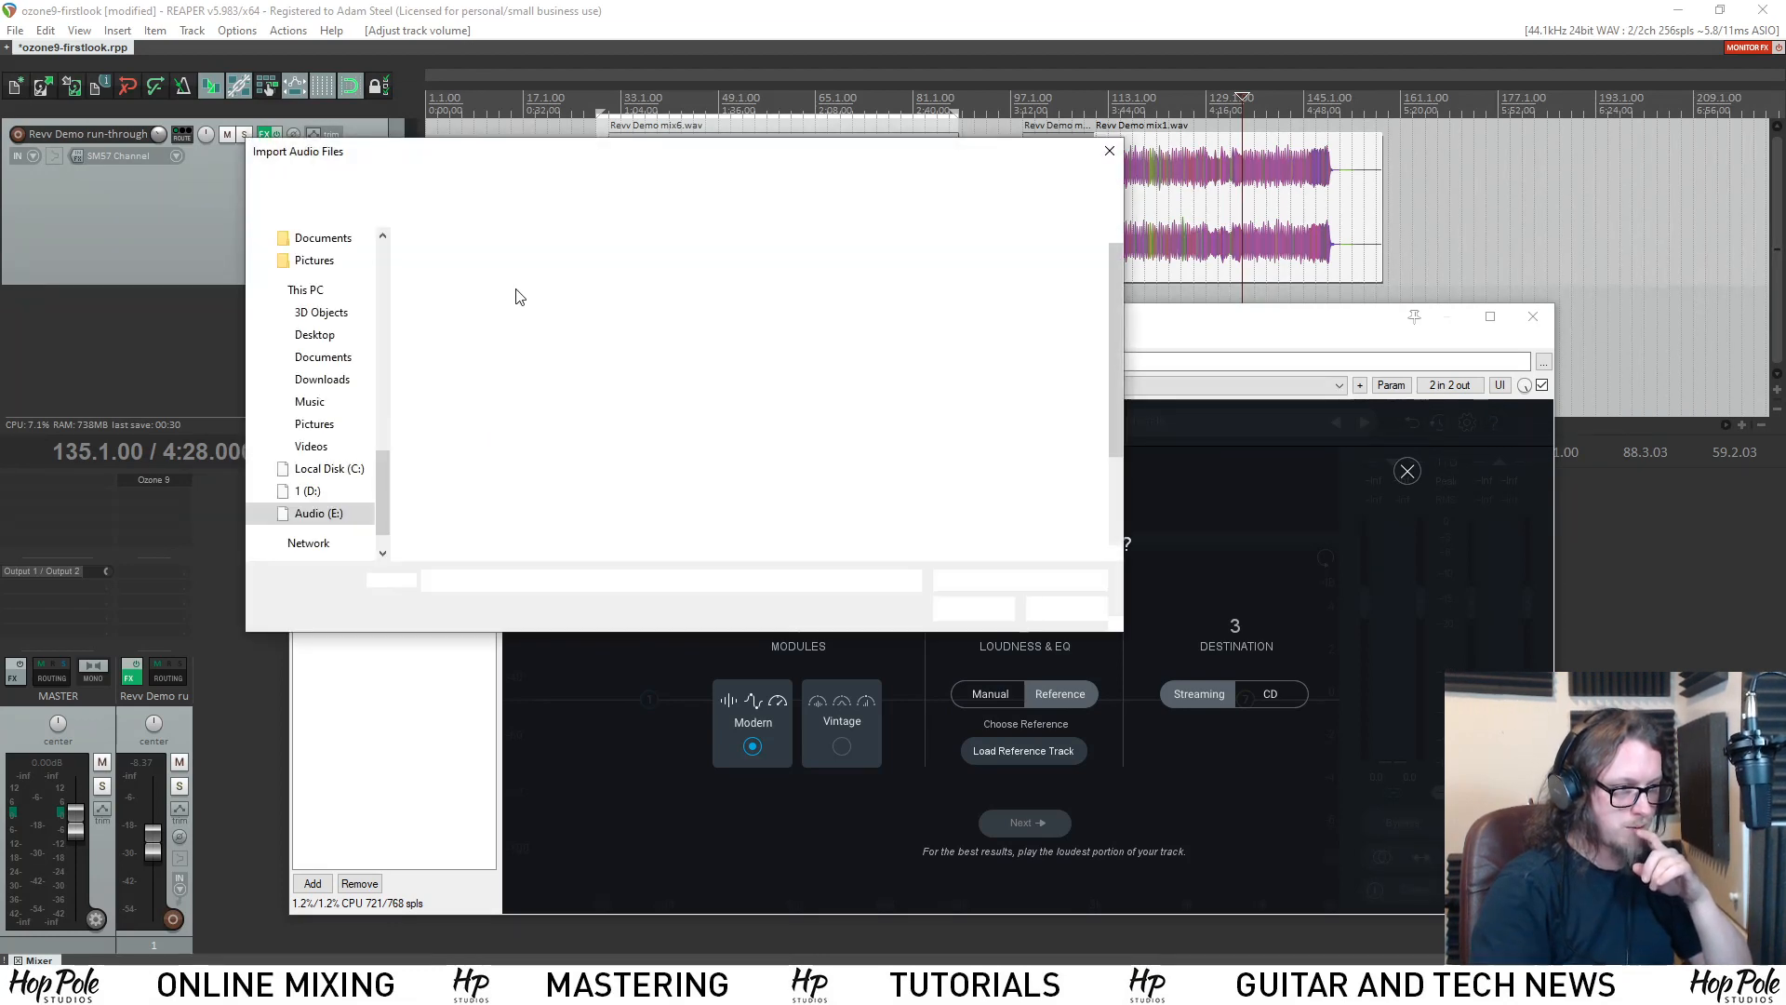
double_click(472, 271)
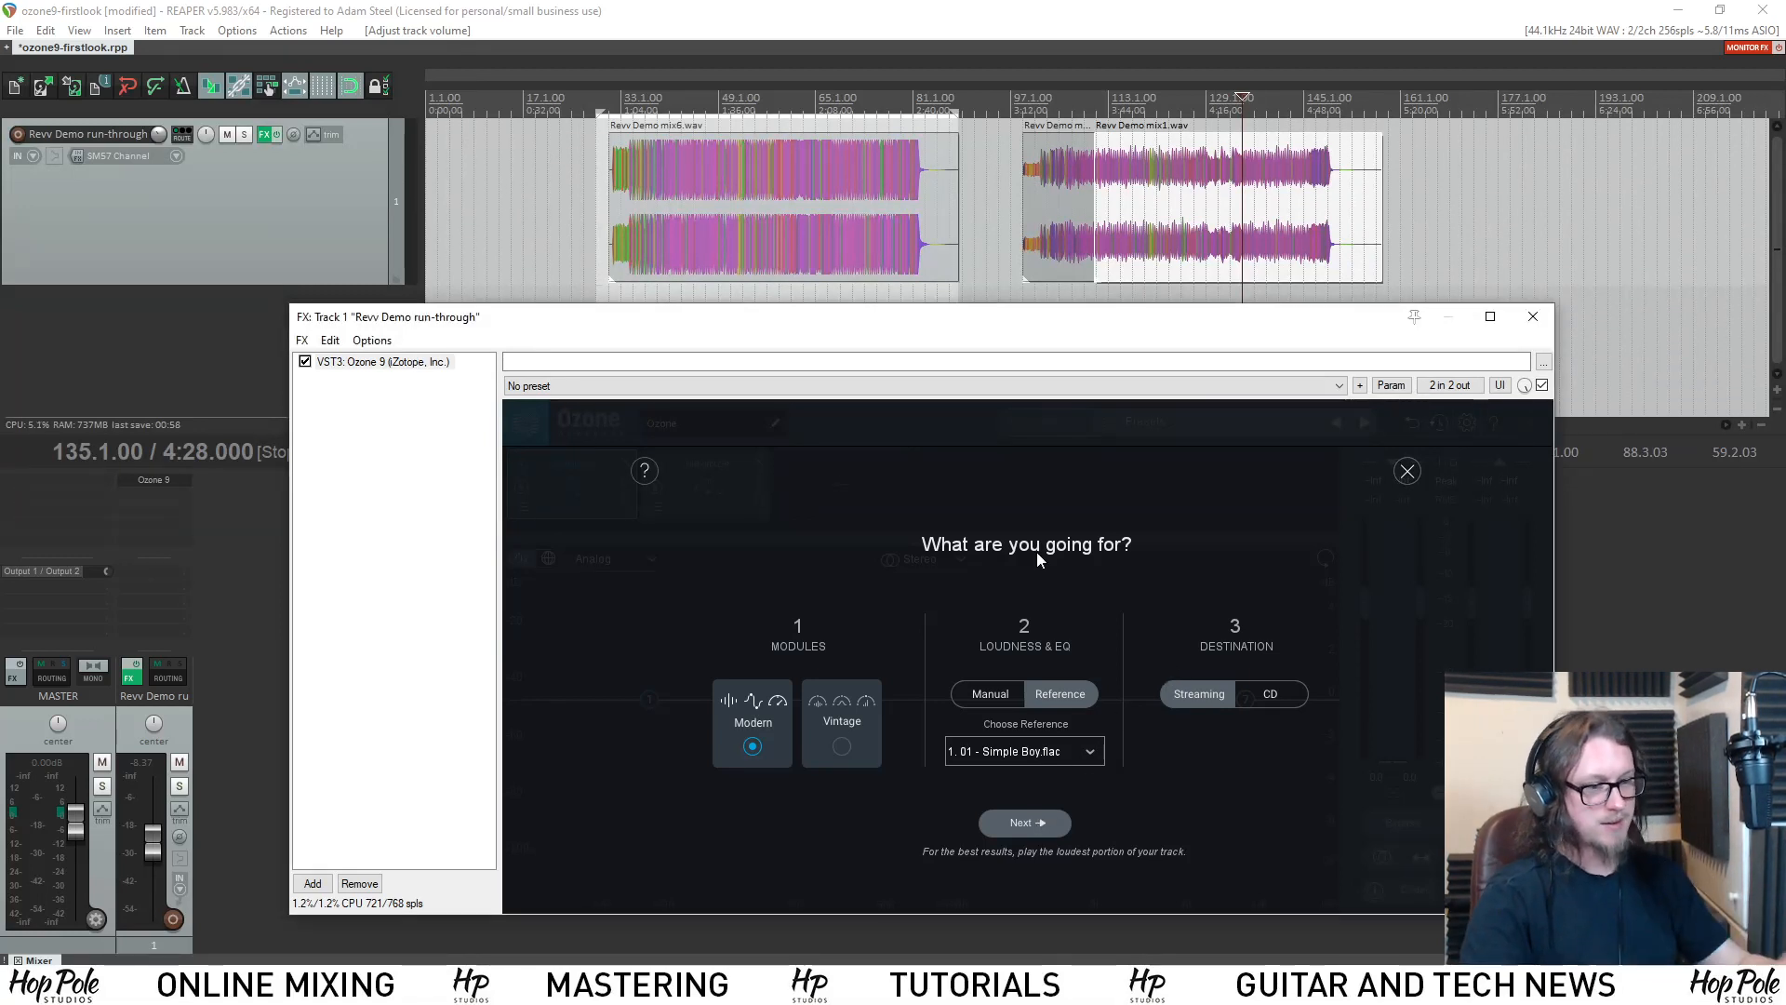
Run the assistant's analysis by playing the mix from bar 135, and accept the suggested settings.
click(1036, 823)
key(space)
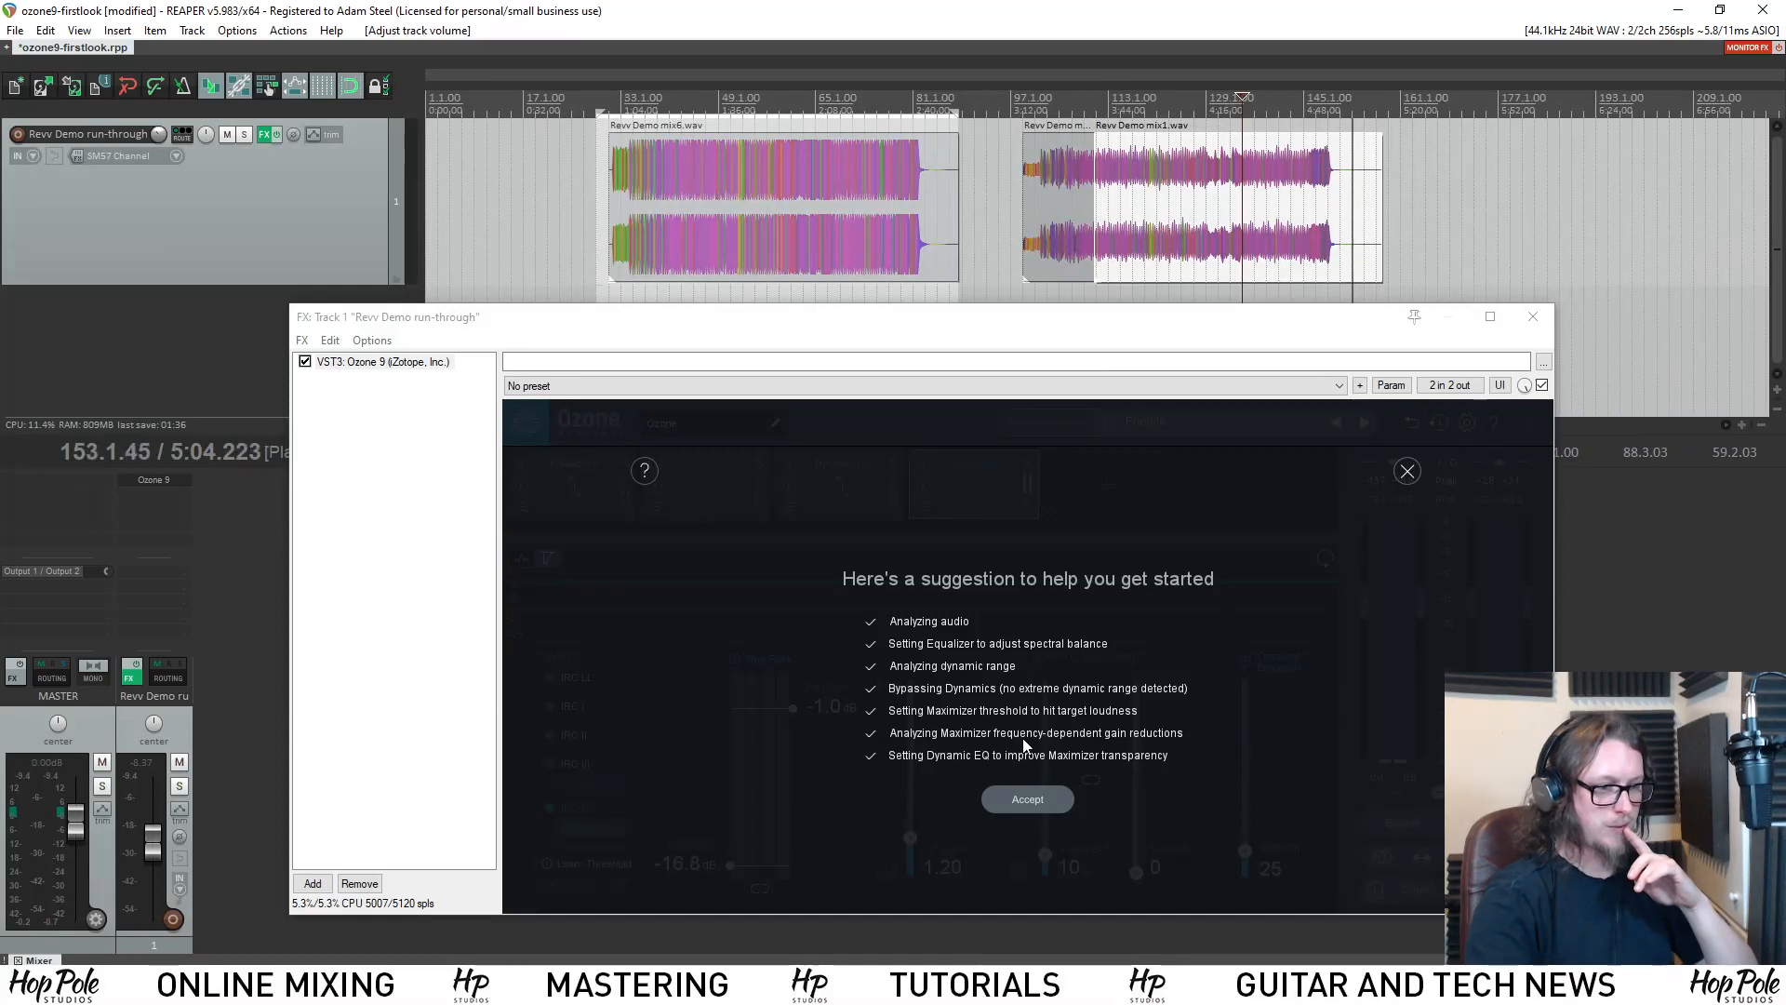
click(1044, 799)
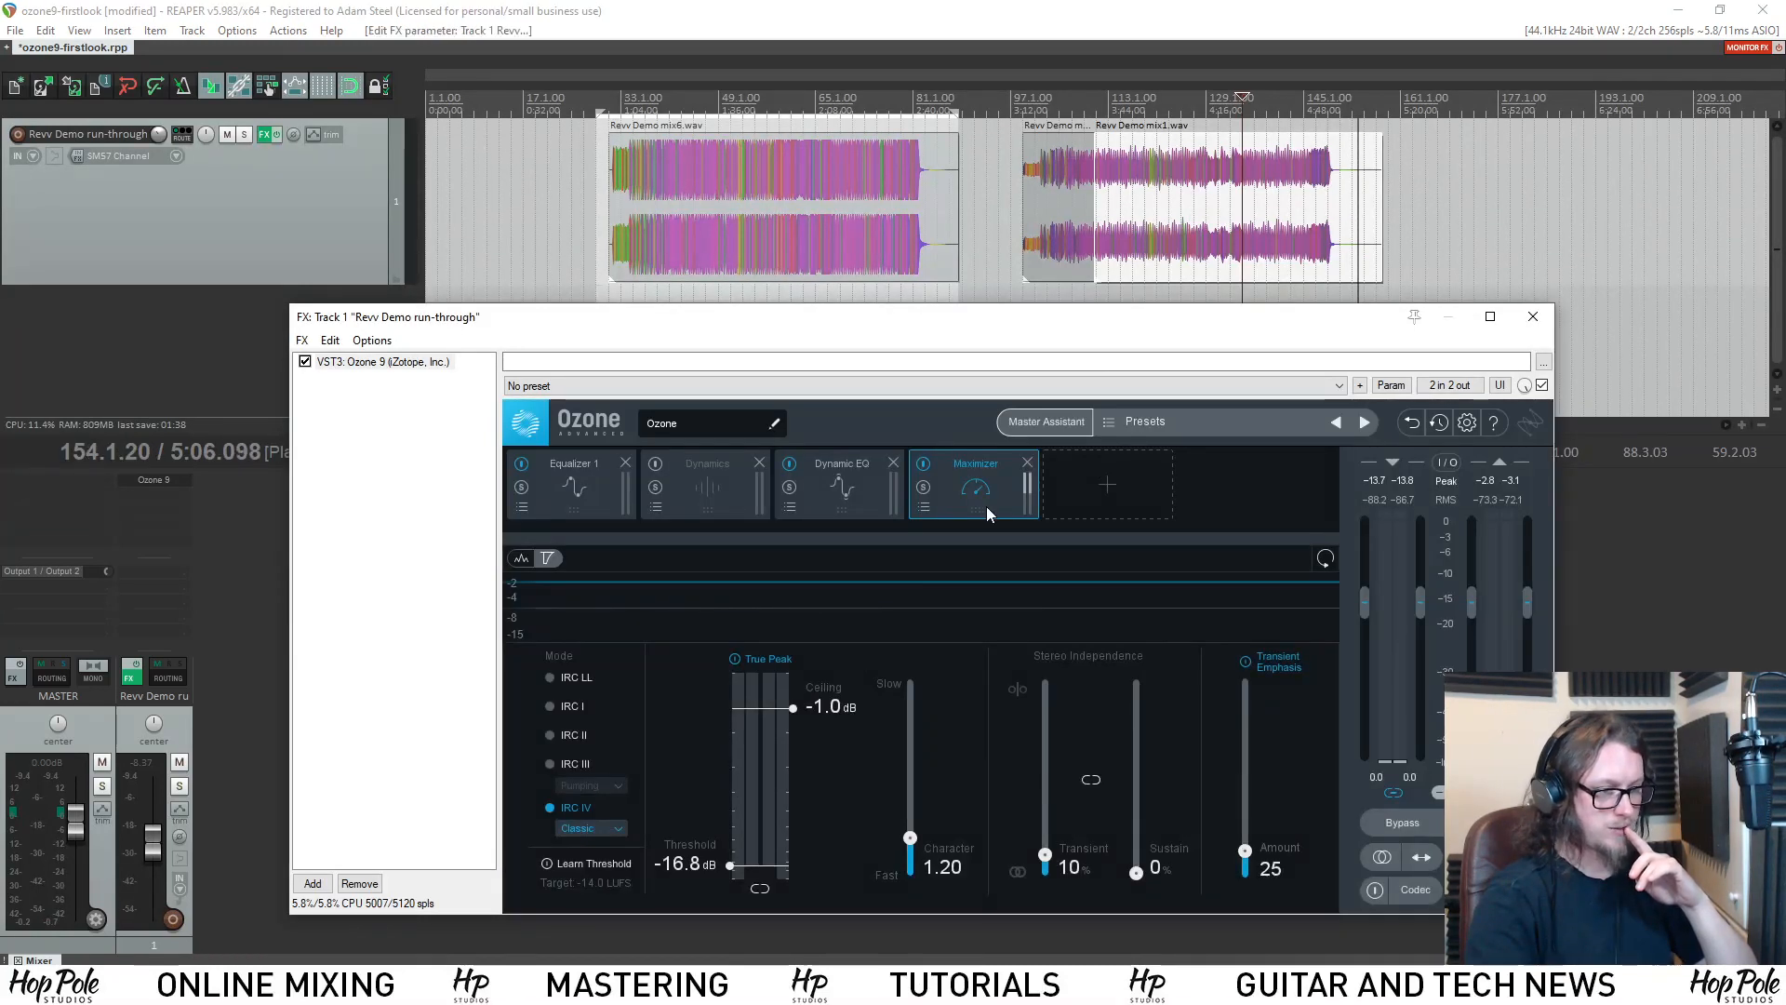
Play Revv Demo mix1.wav from bar 135 through the suggested chain with the Maximizer displayed, and stop playback.
click(1254, 102)
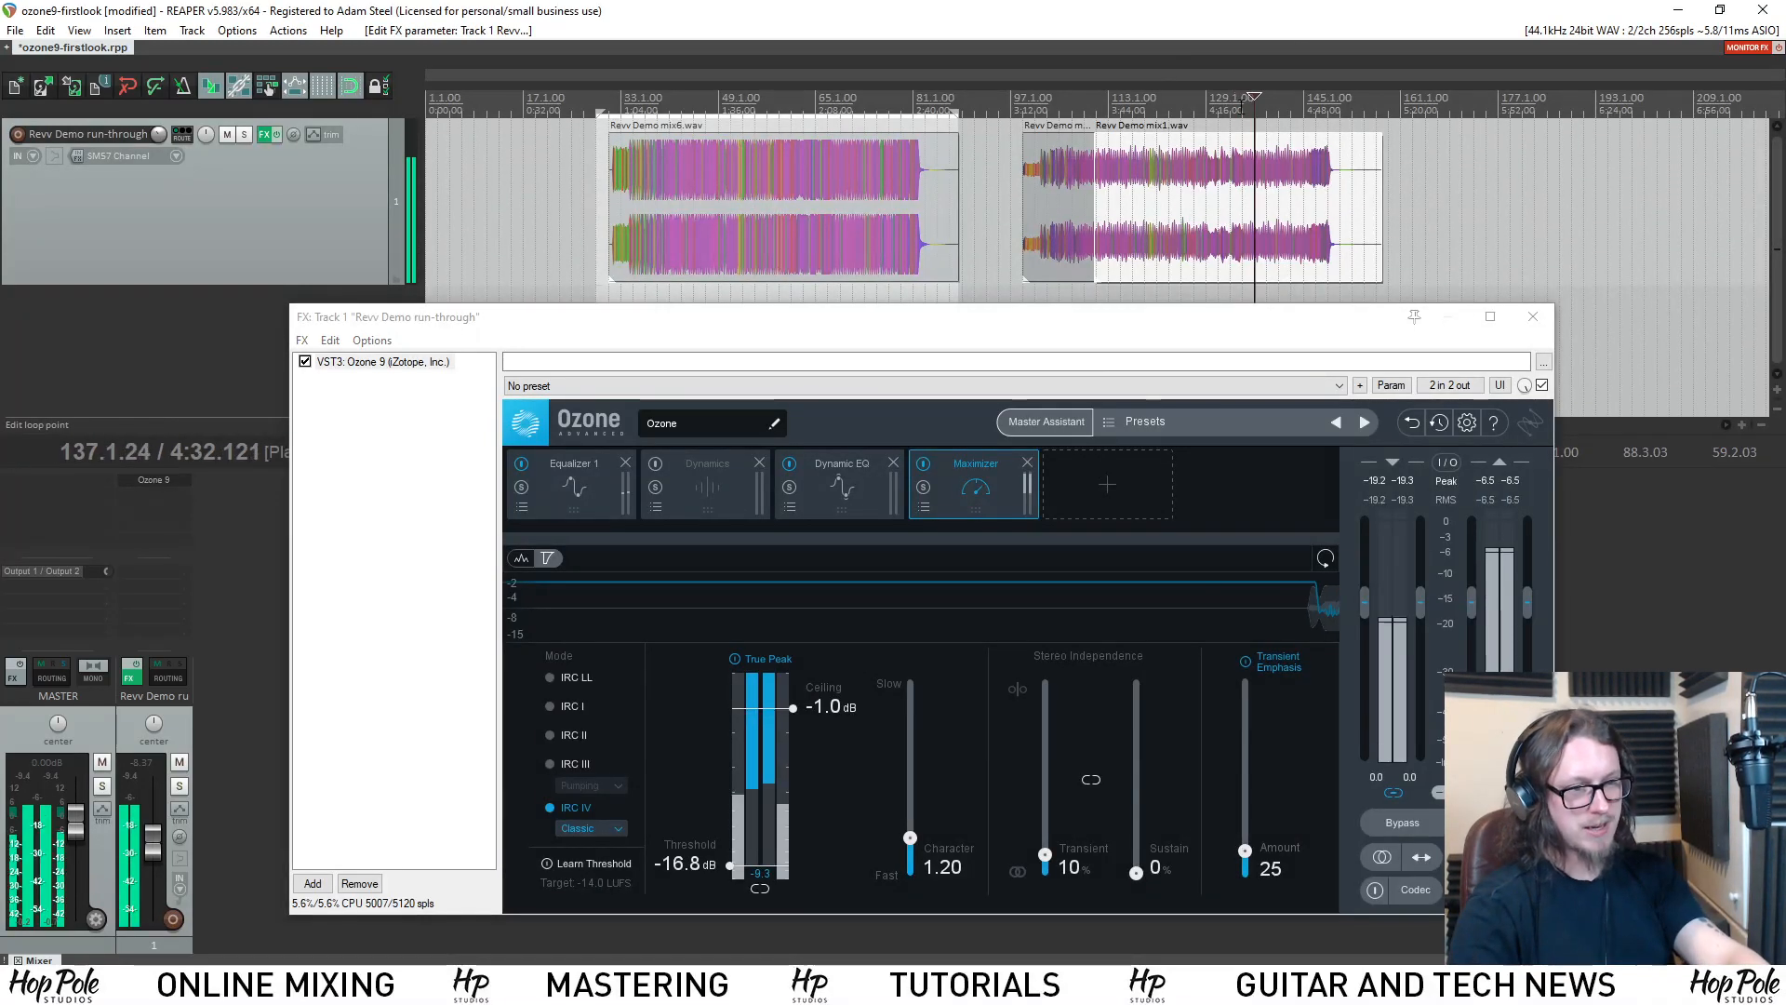
click(1242, 107)
key(space)
key(space)
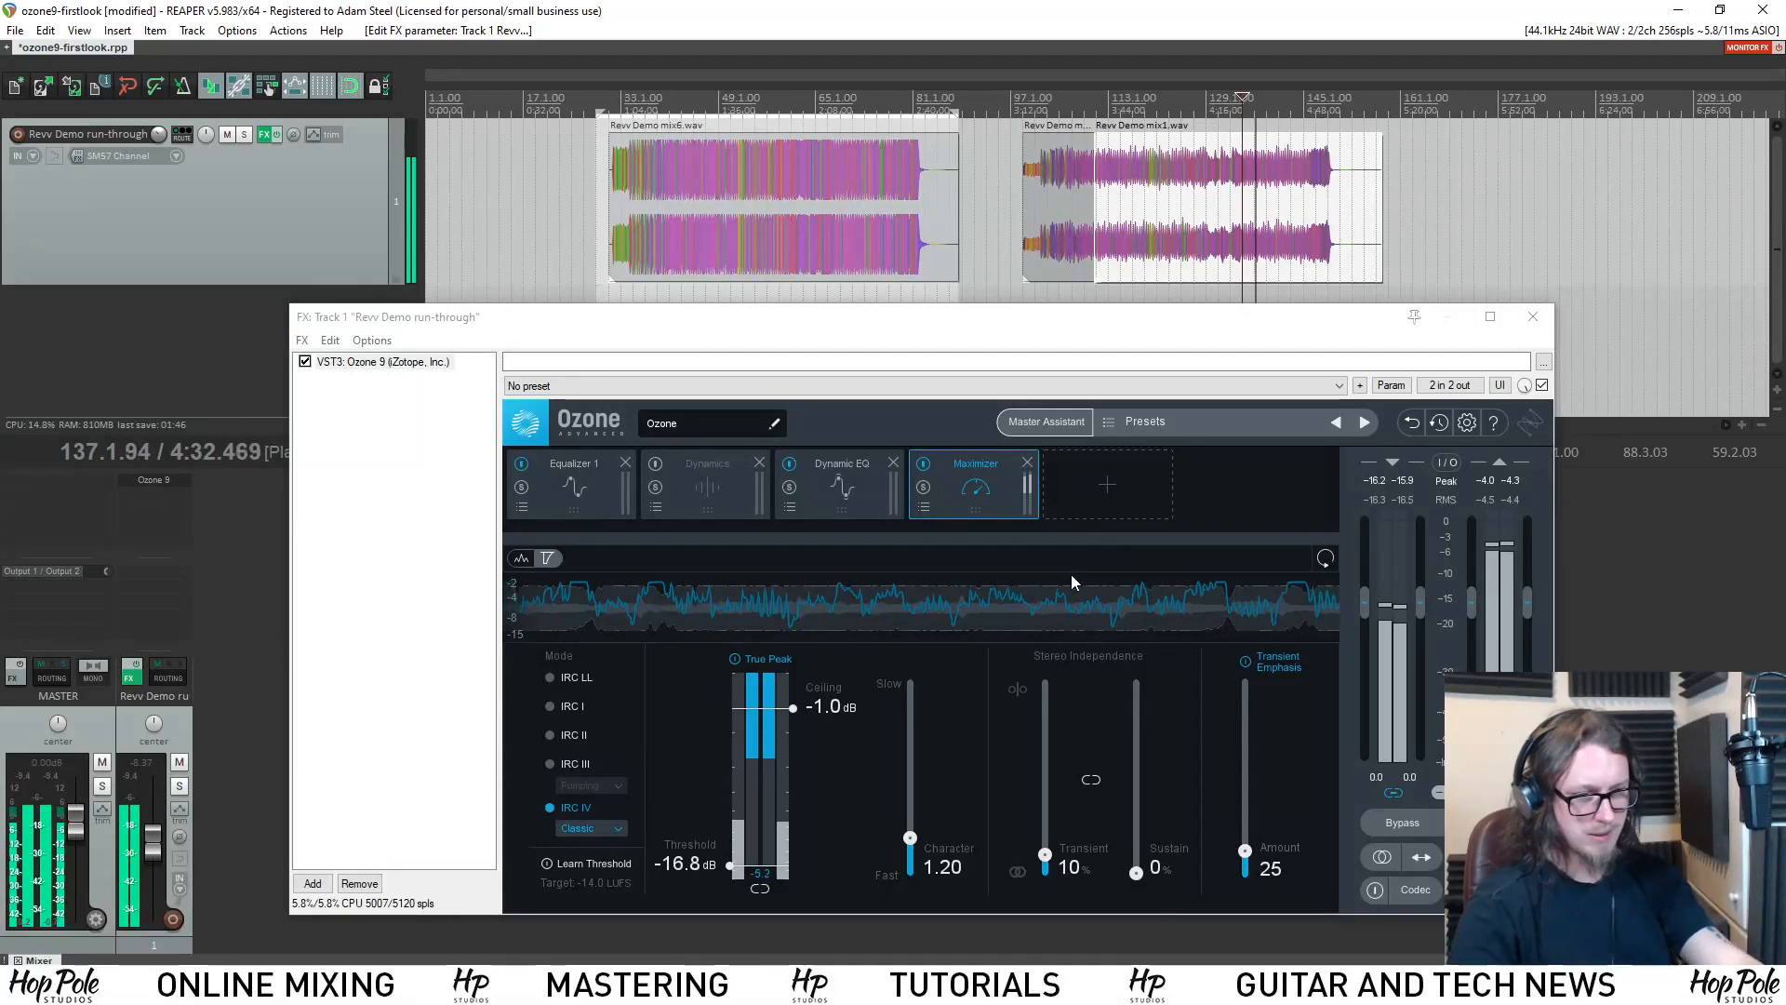
key(space)
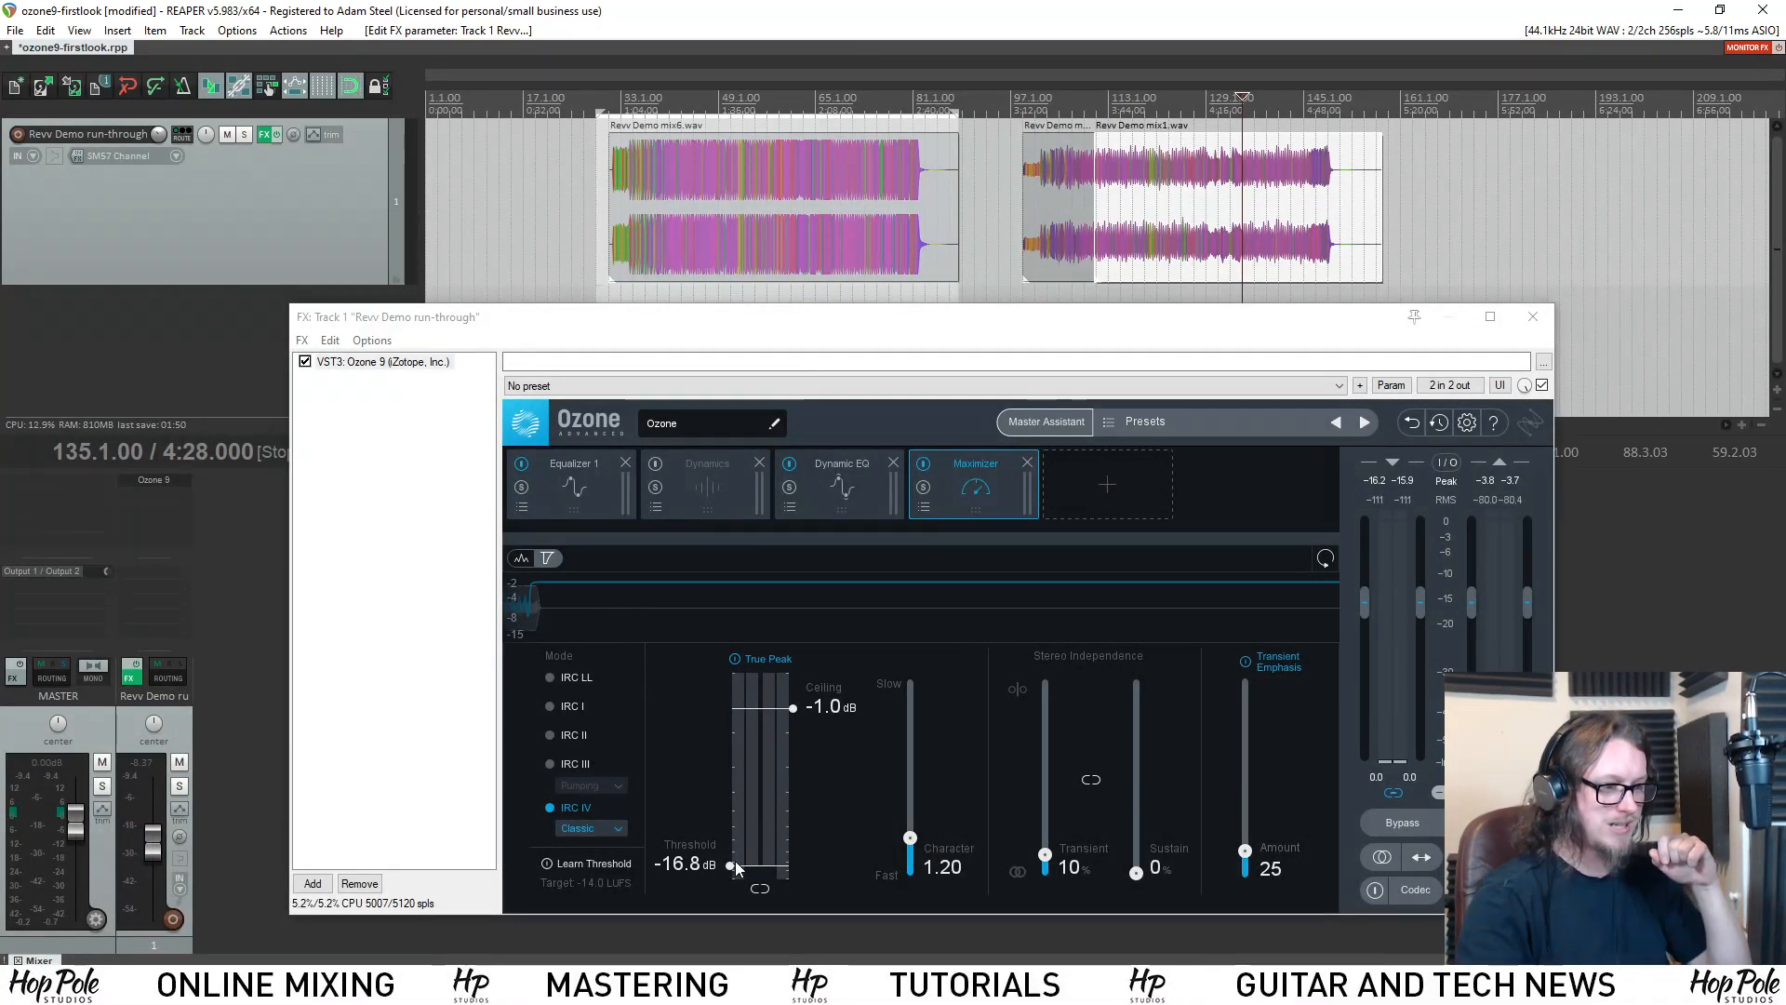
Raise the Maximizer threshold to -10.2 dB, play the mix, and readjust the threshold to -11.1 dB while listening.
drag(733, 867, 739, 830)
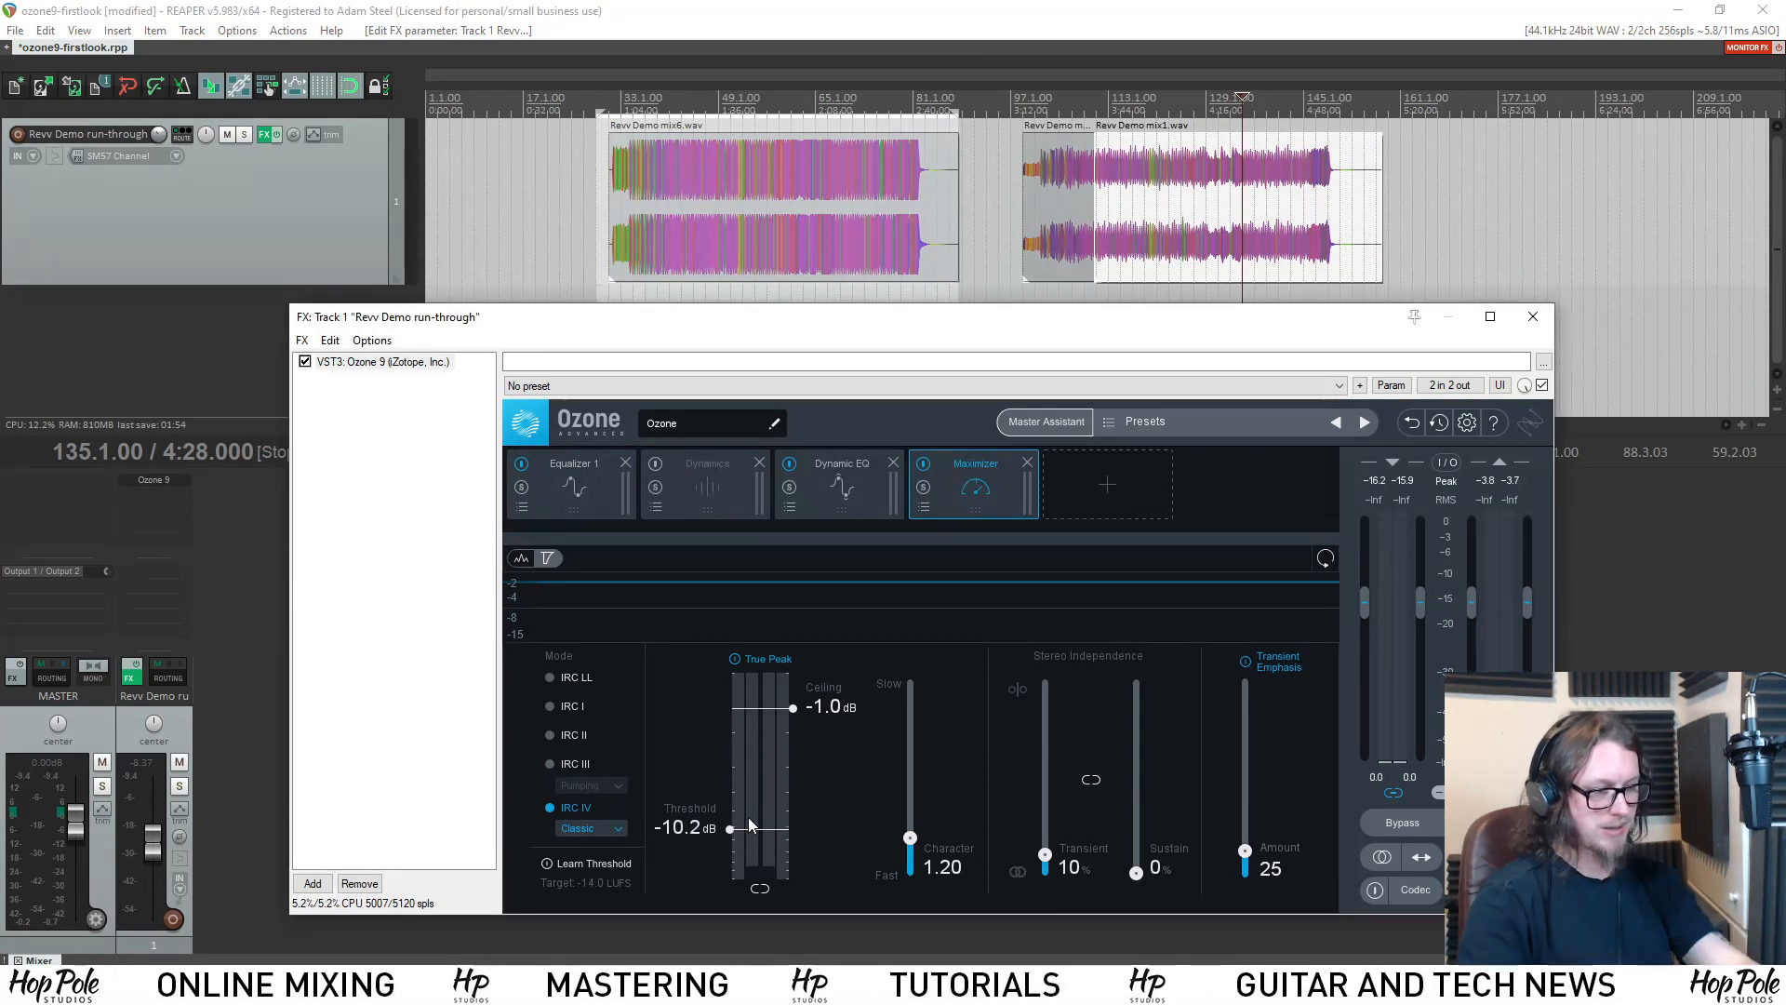
key(space)
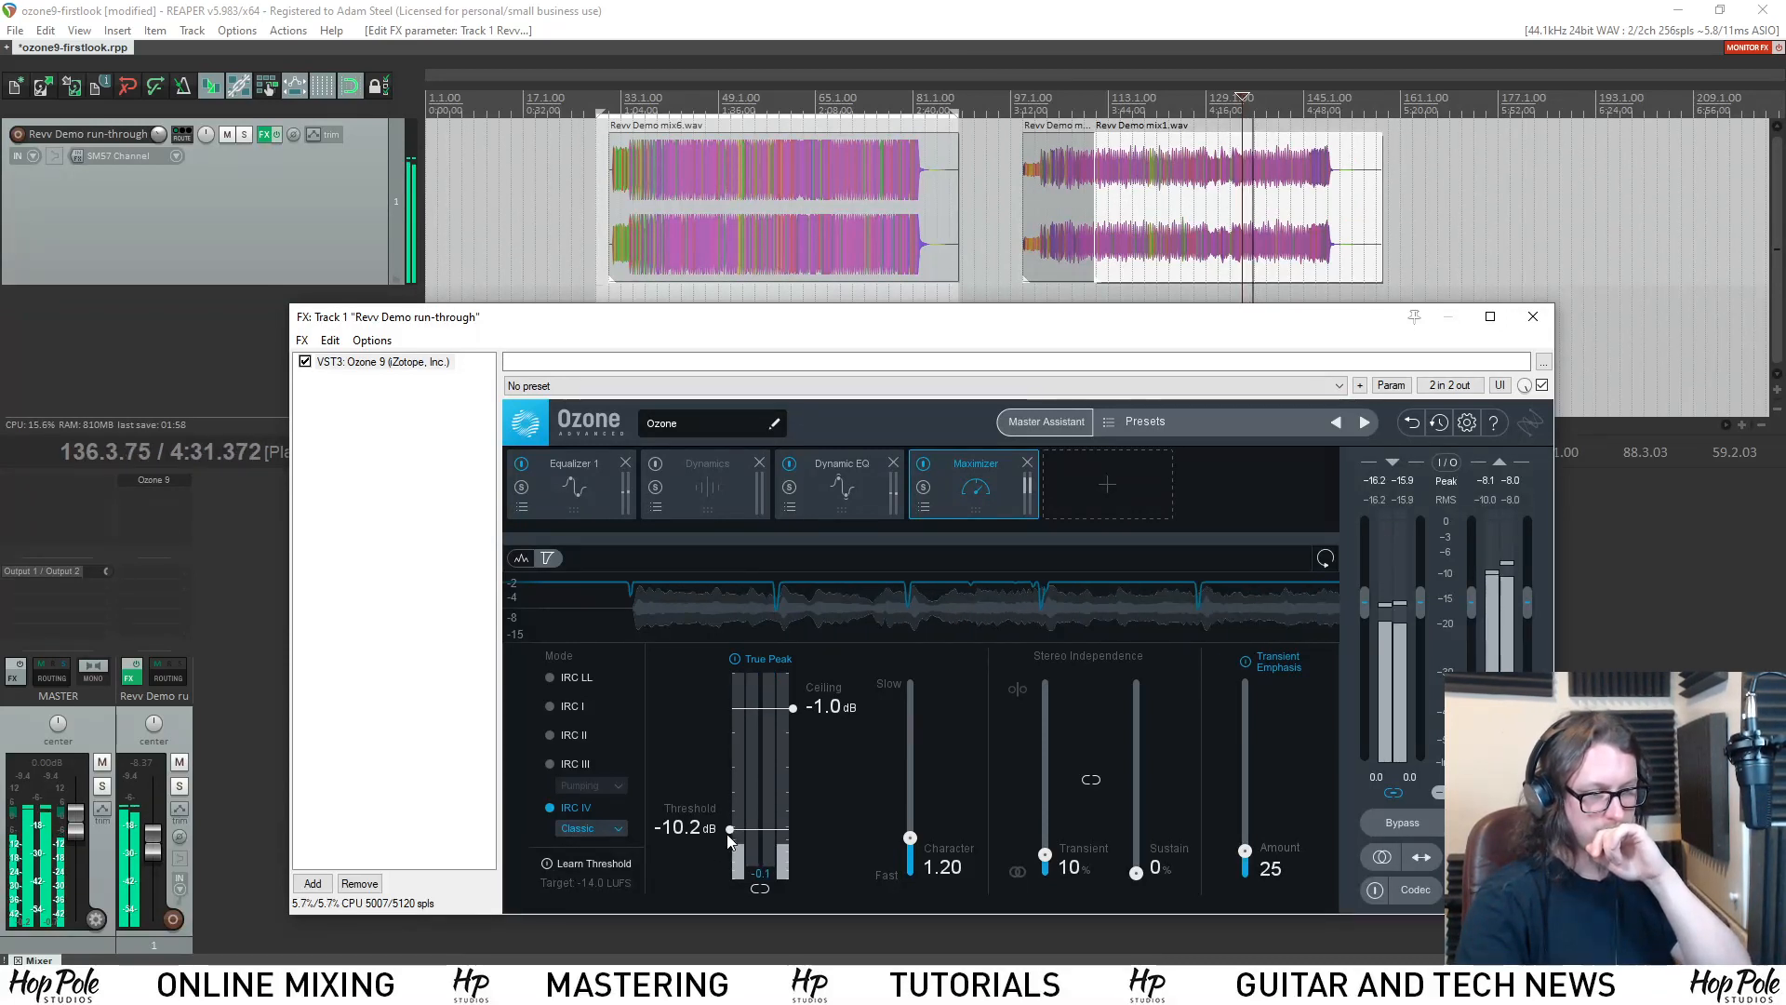
drag(729, 830, 730, 843)
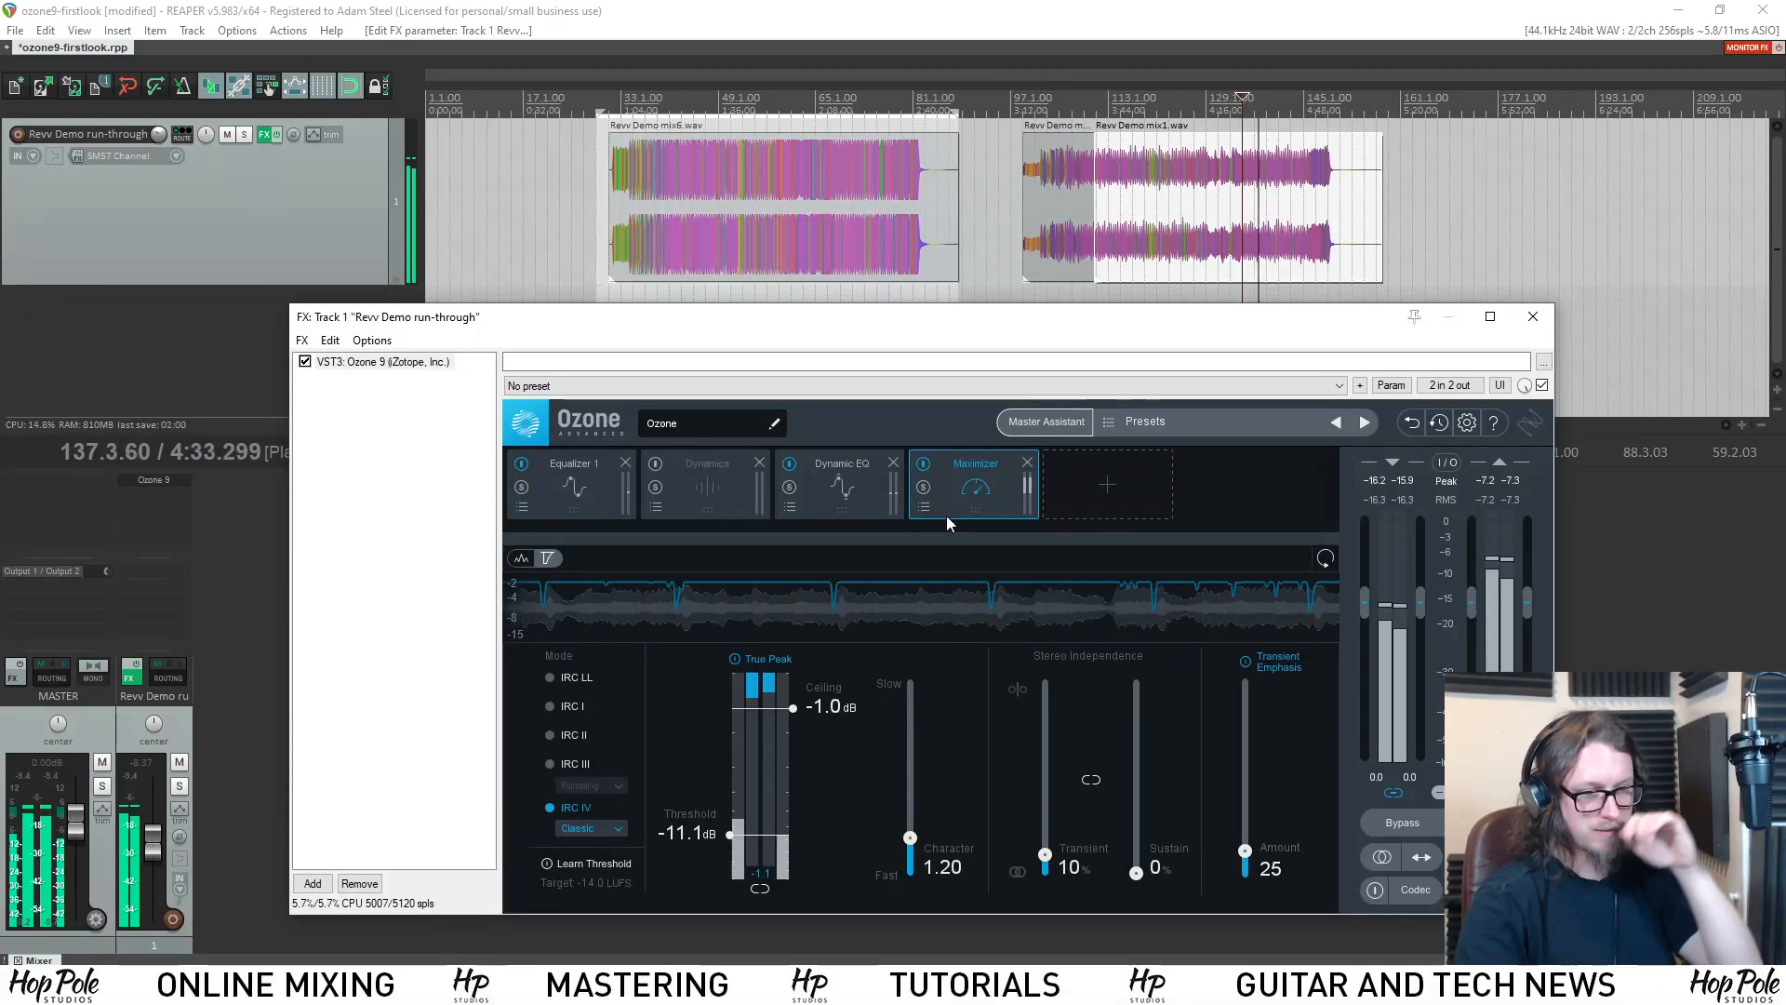
Examine the Dynamic EQ and Equalizer 1 curves with the mix playing, stop playback, and play it again with Dynamic EQ displayed.
click(819, 491)
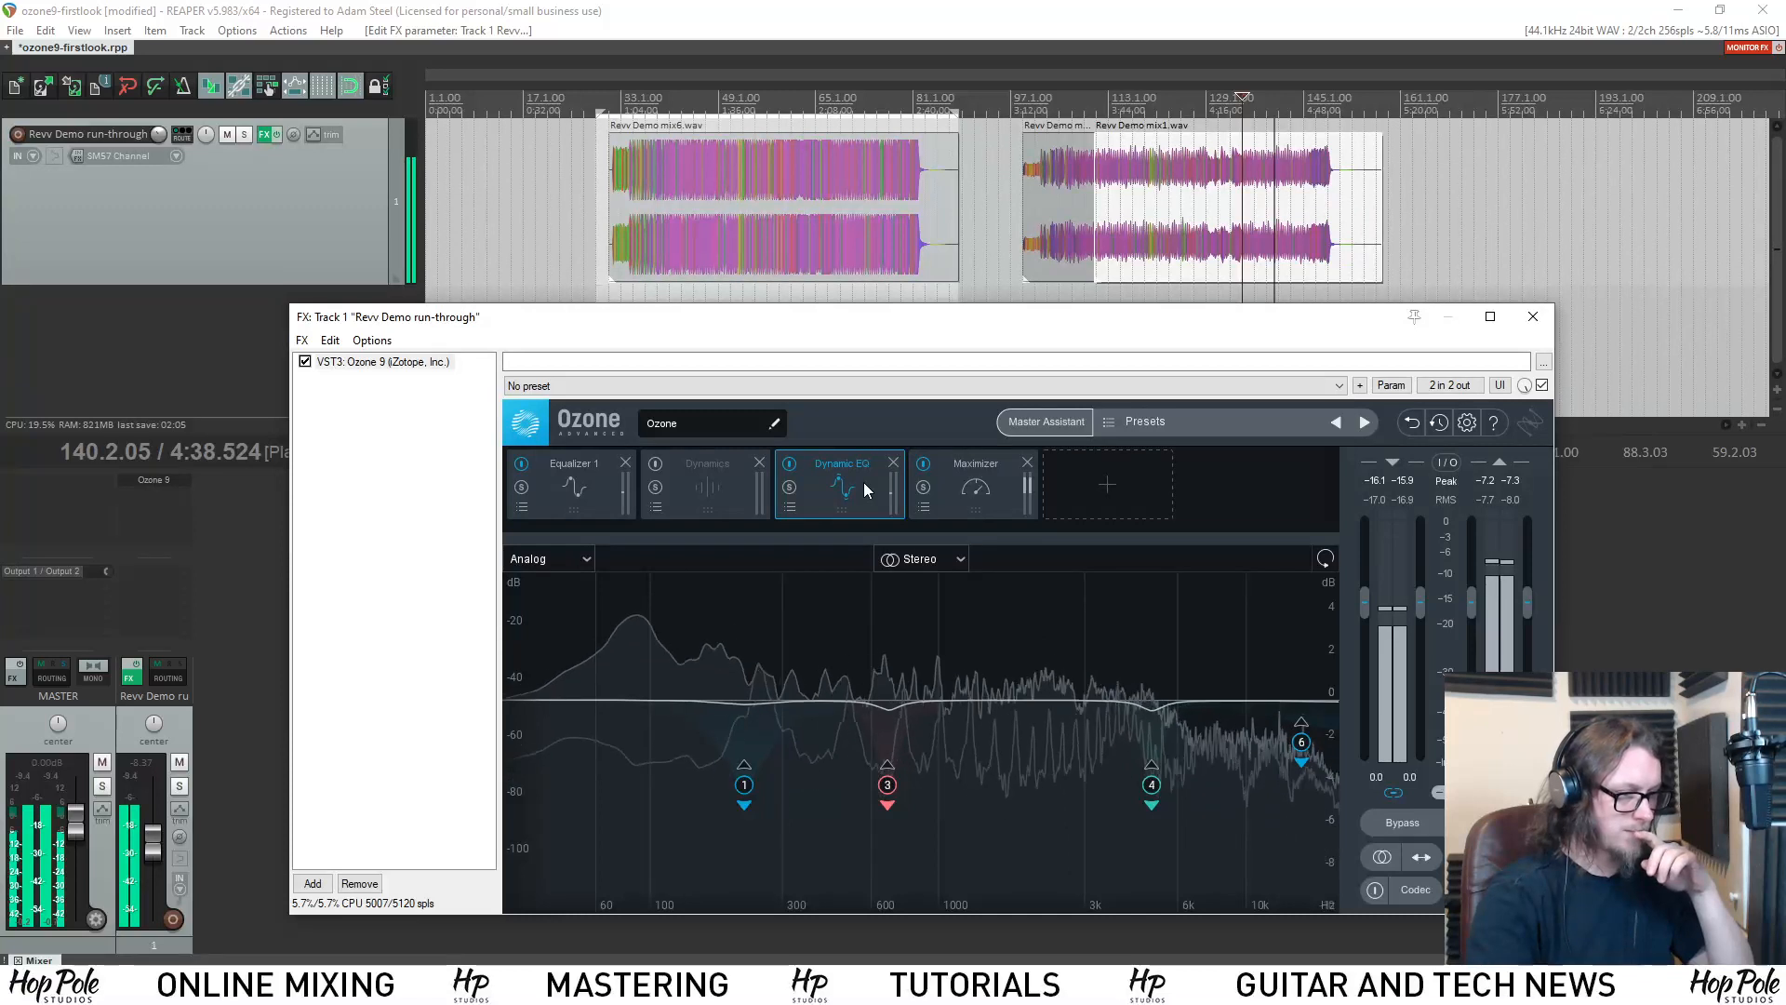
click(570, 488)
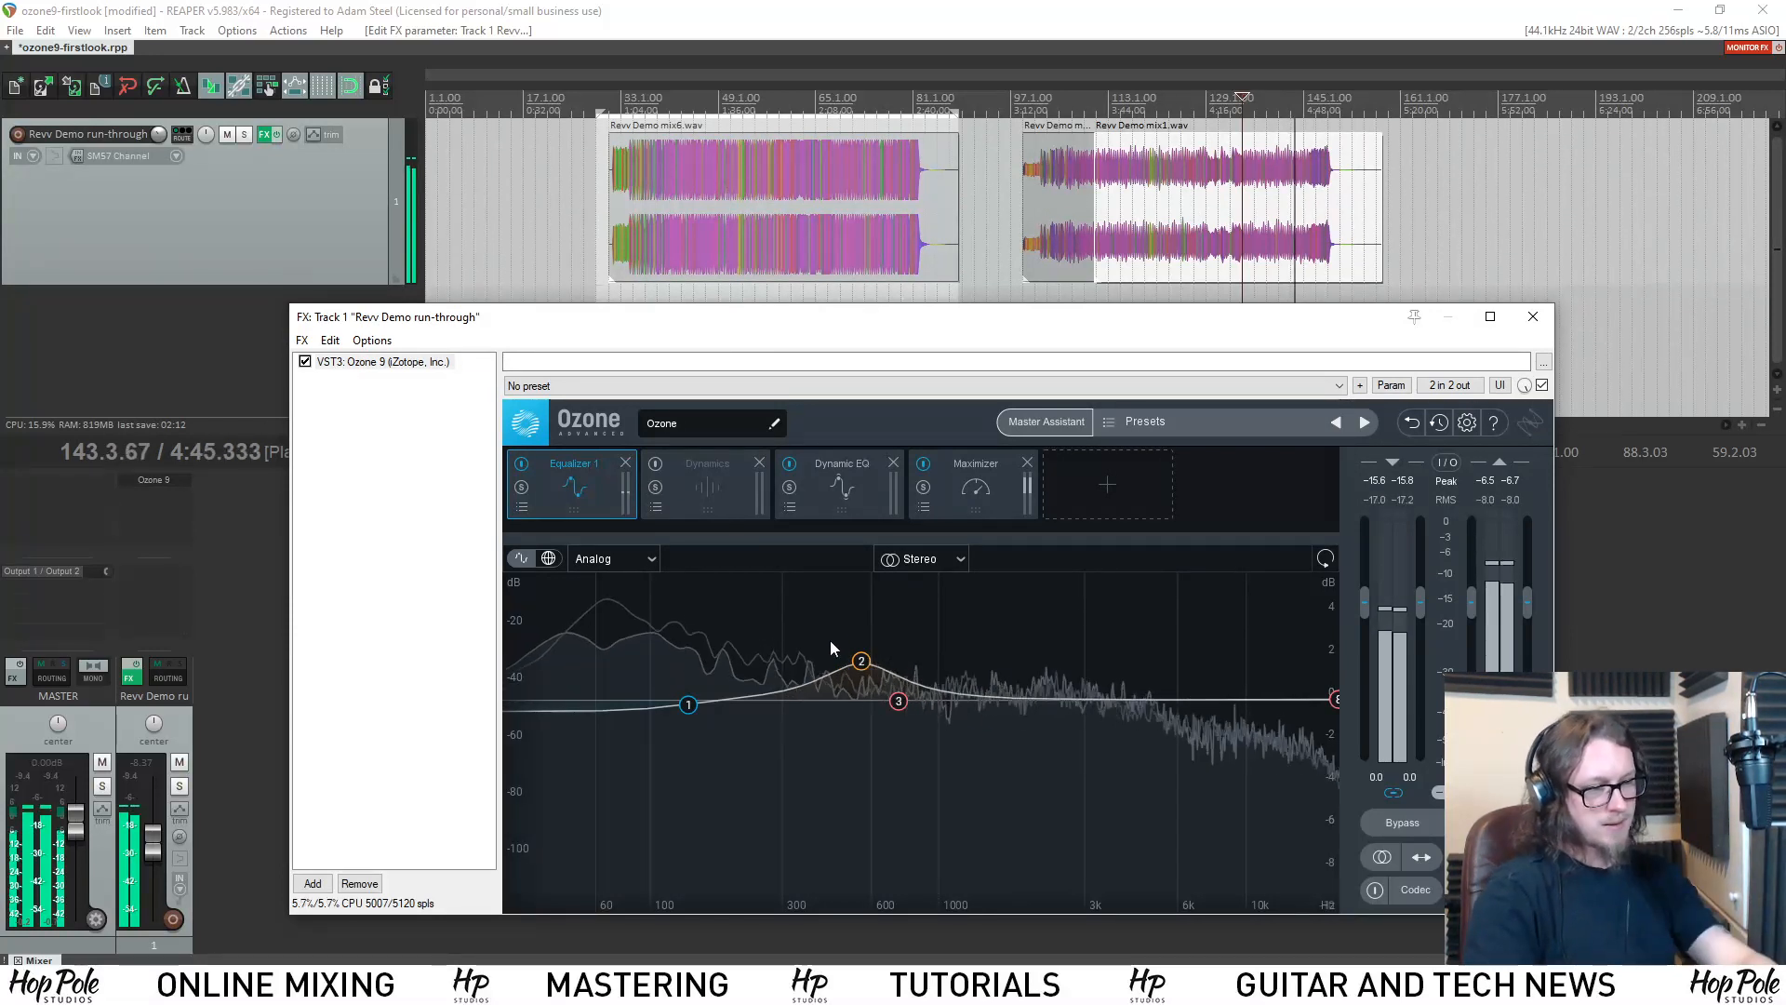
key(space)
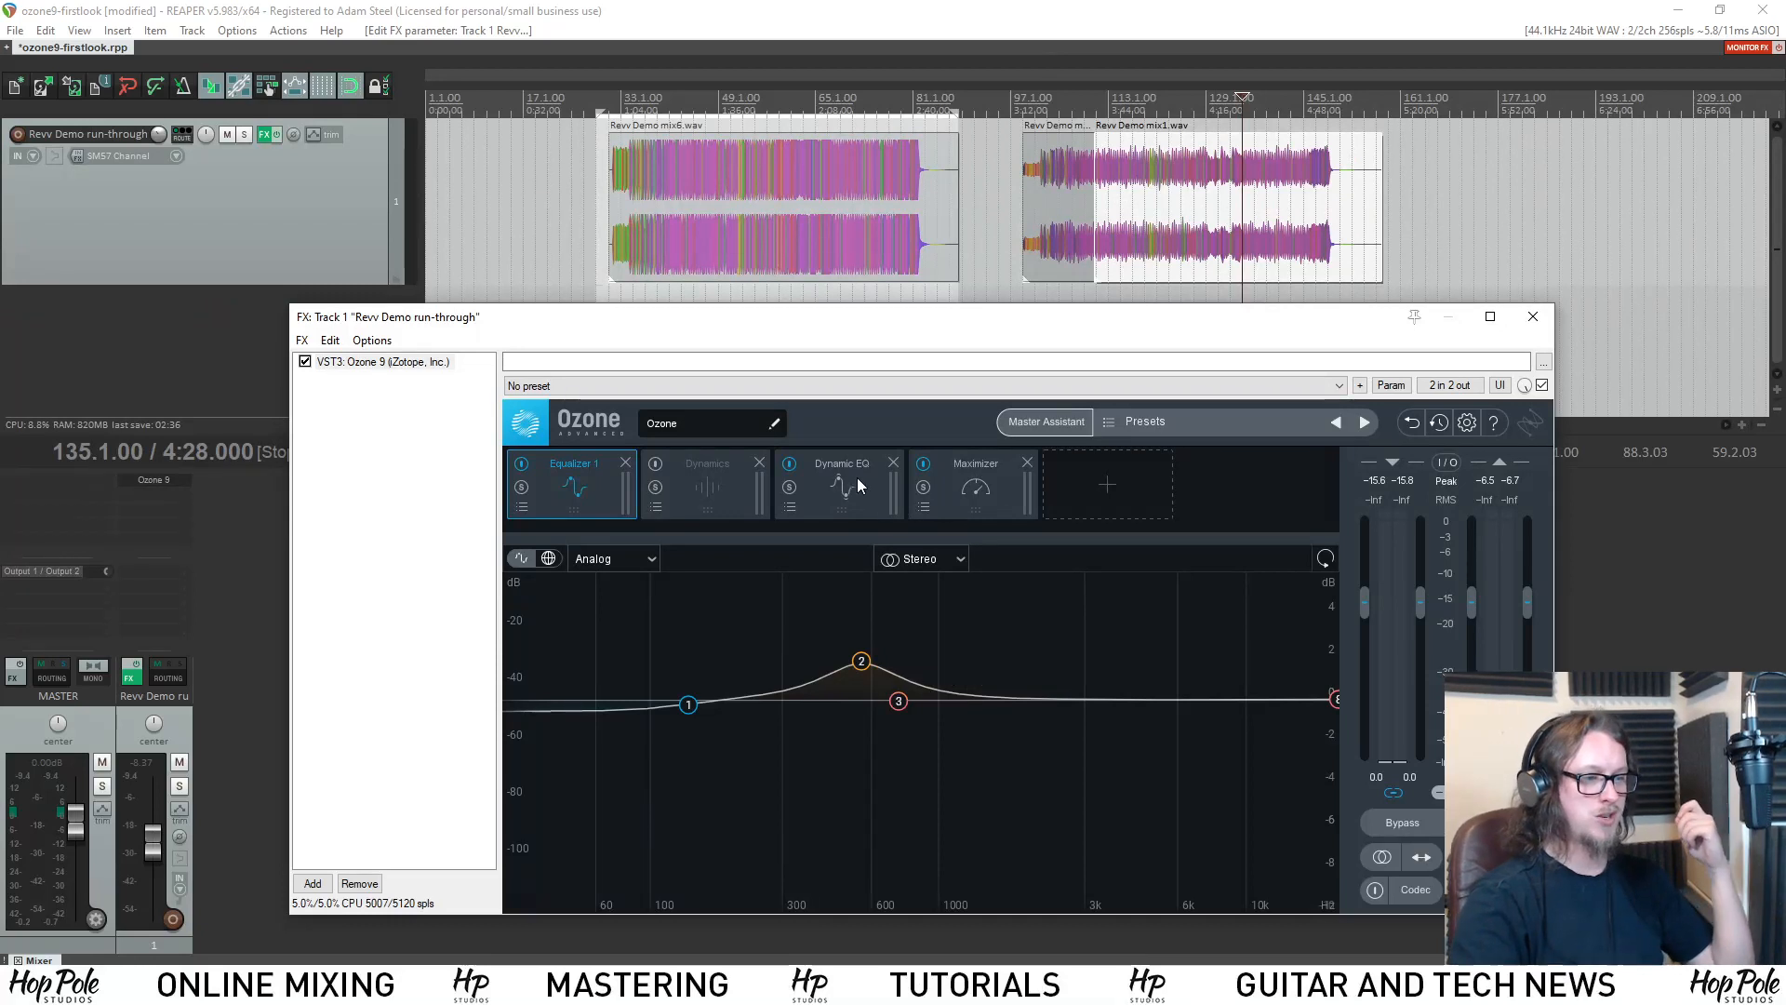
click(836, 463)
click(722, 498)
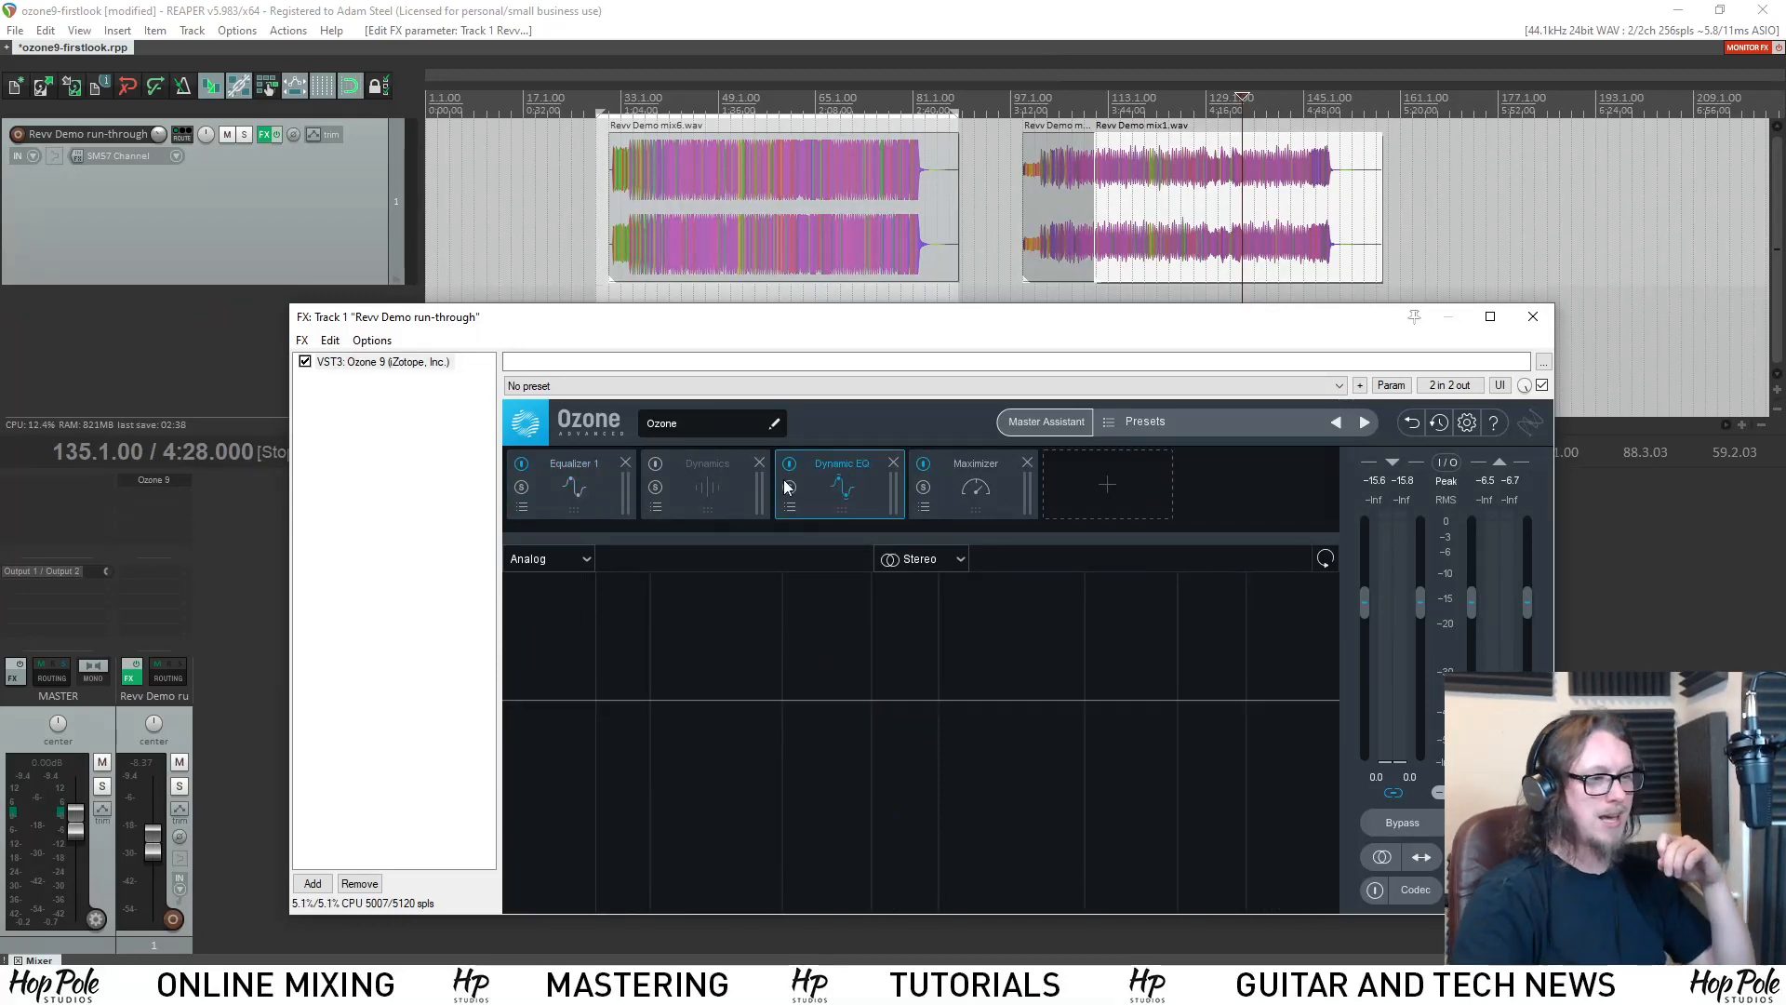
click(828, 474)
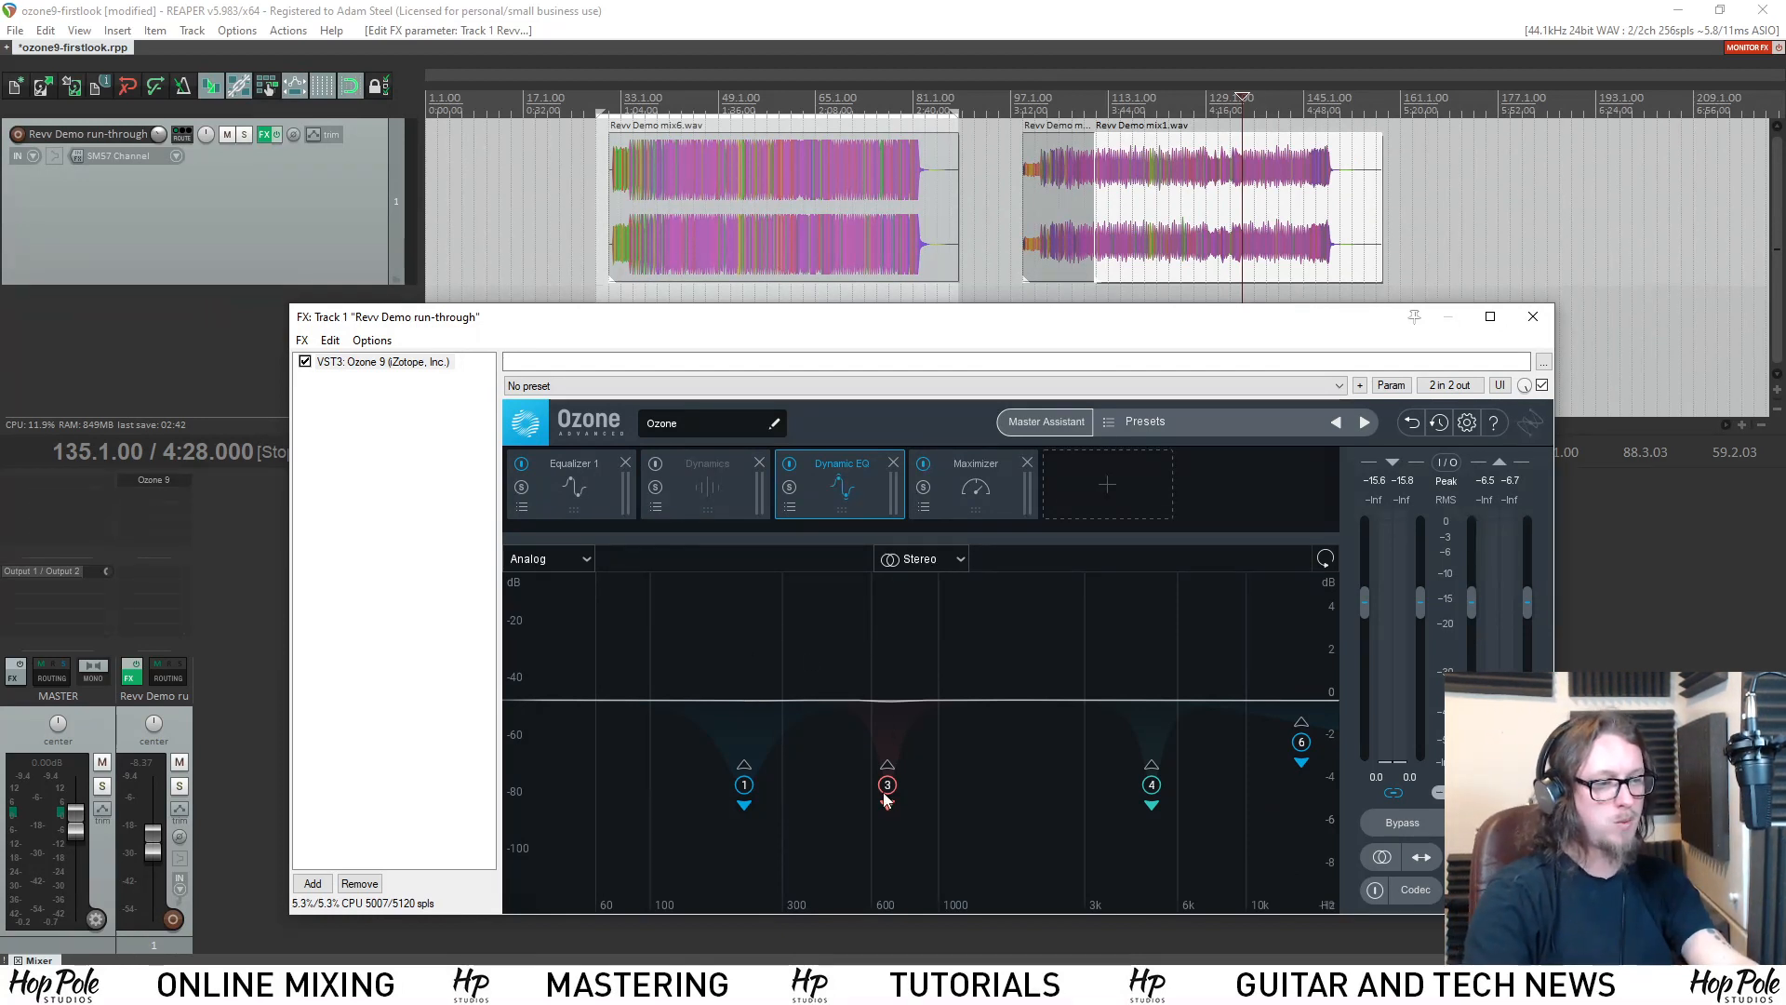
key(space)
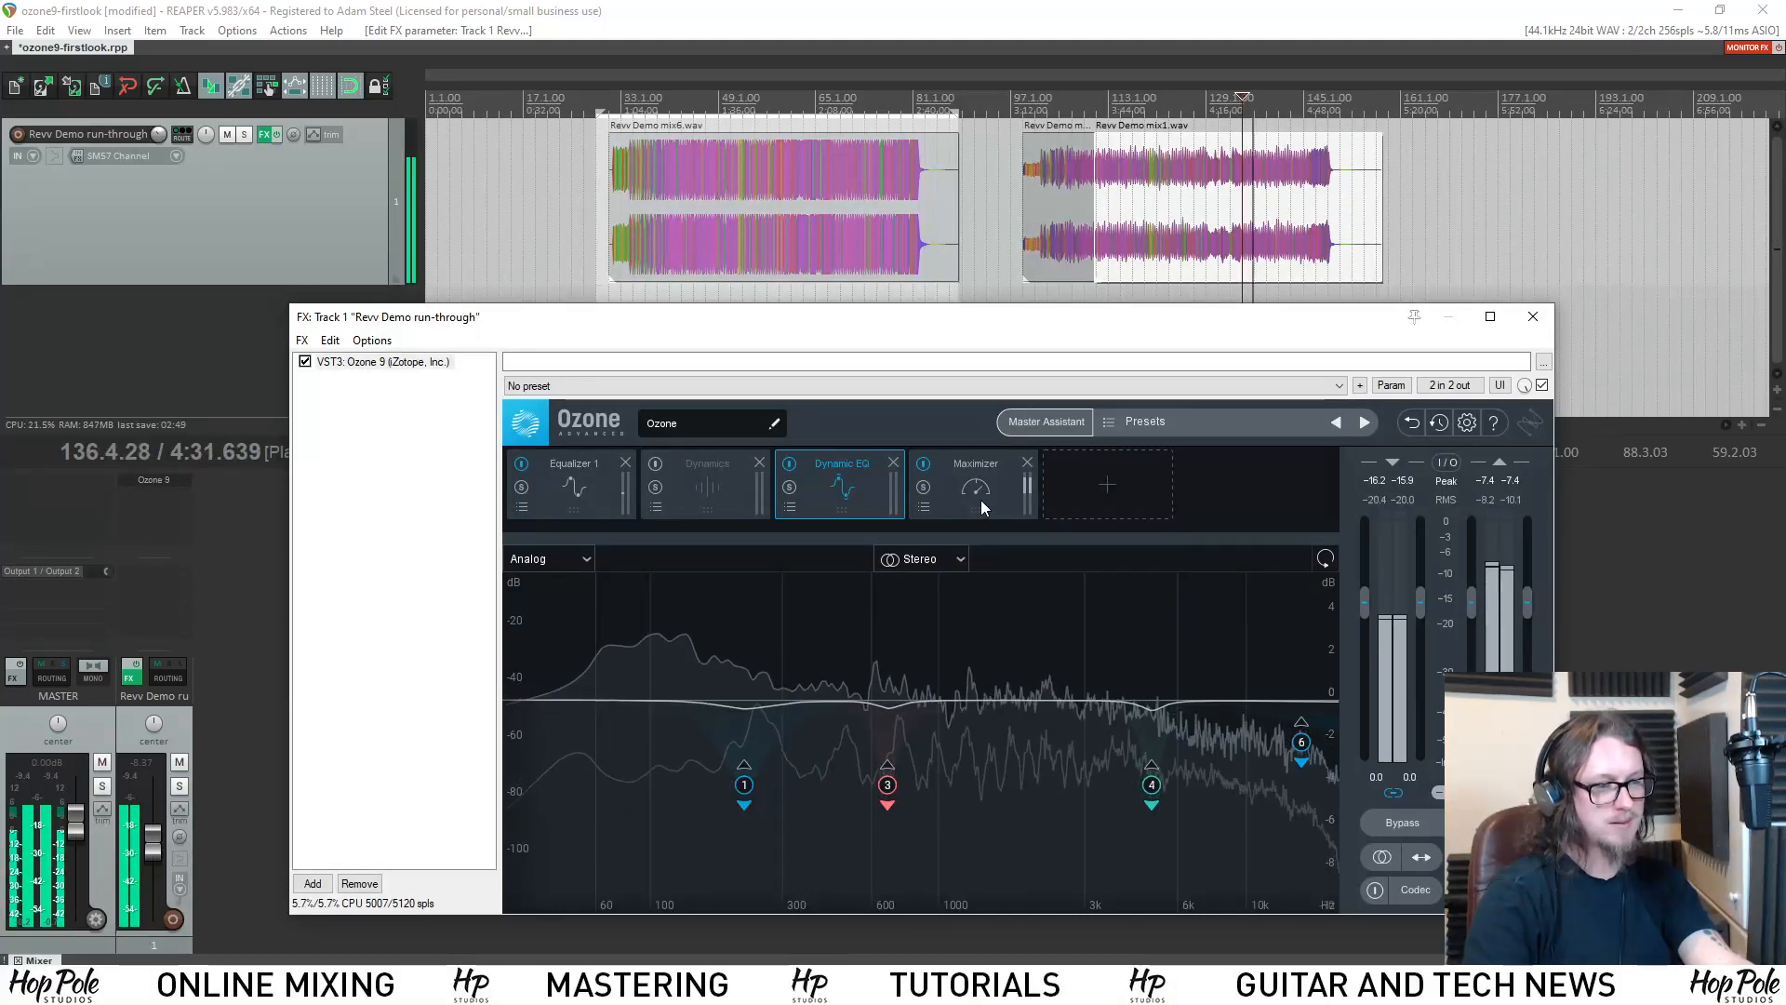
Return to the Maximizer, stop playback, set the threshold to -13.2 dB, and replay the mix from bar 135.
click(981, 500)
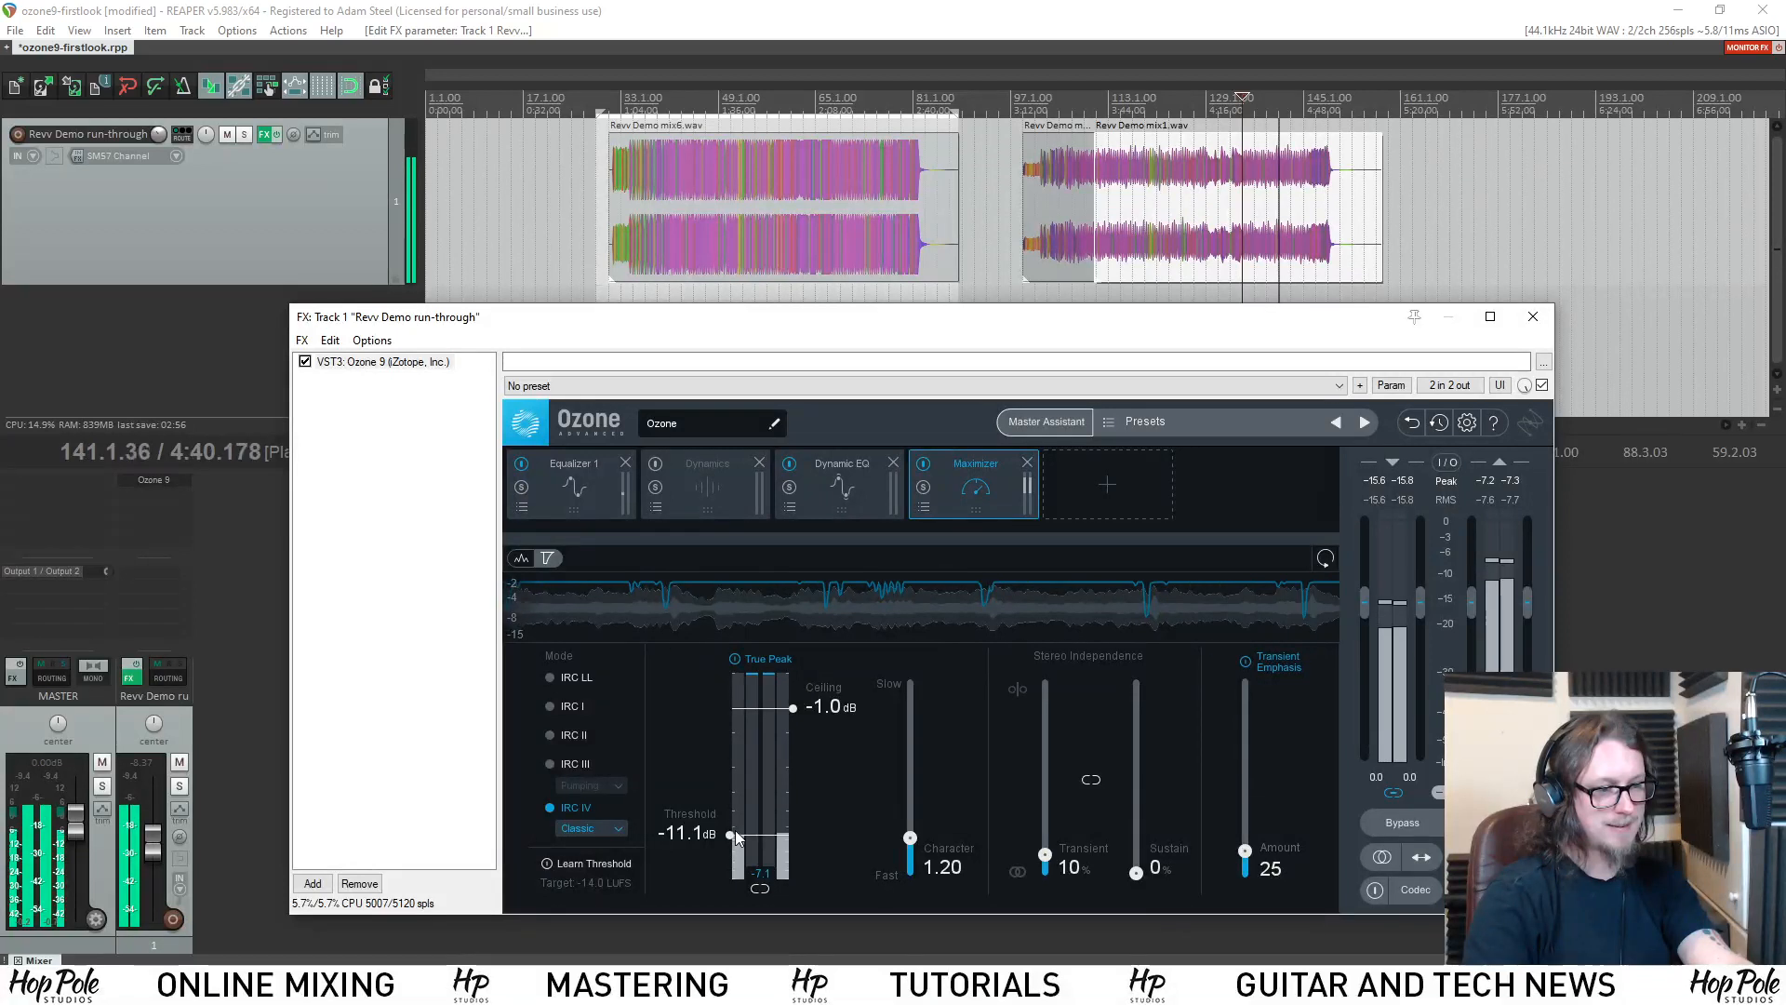
key(space)
drag(728, 834, 731, 848)
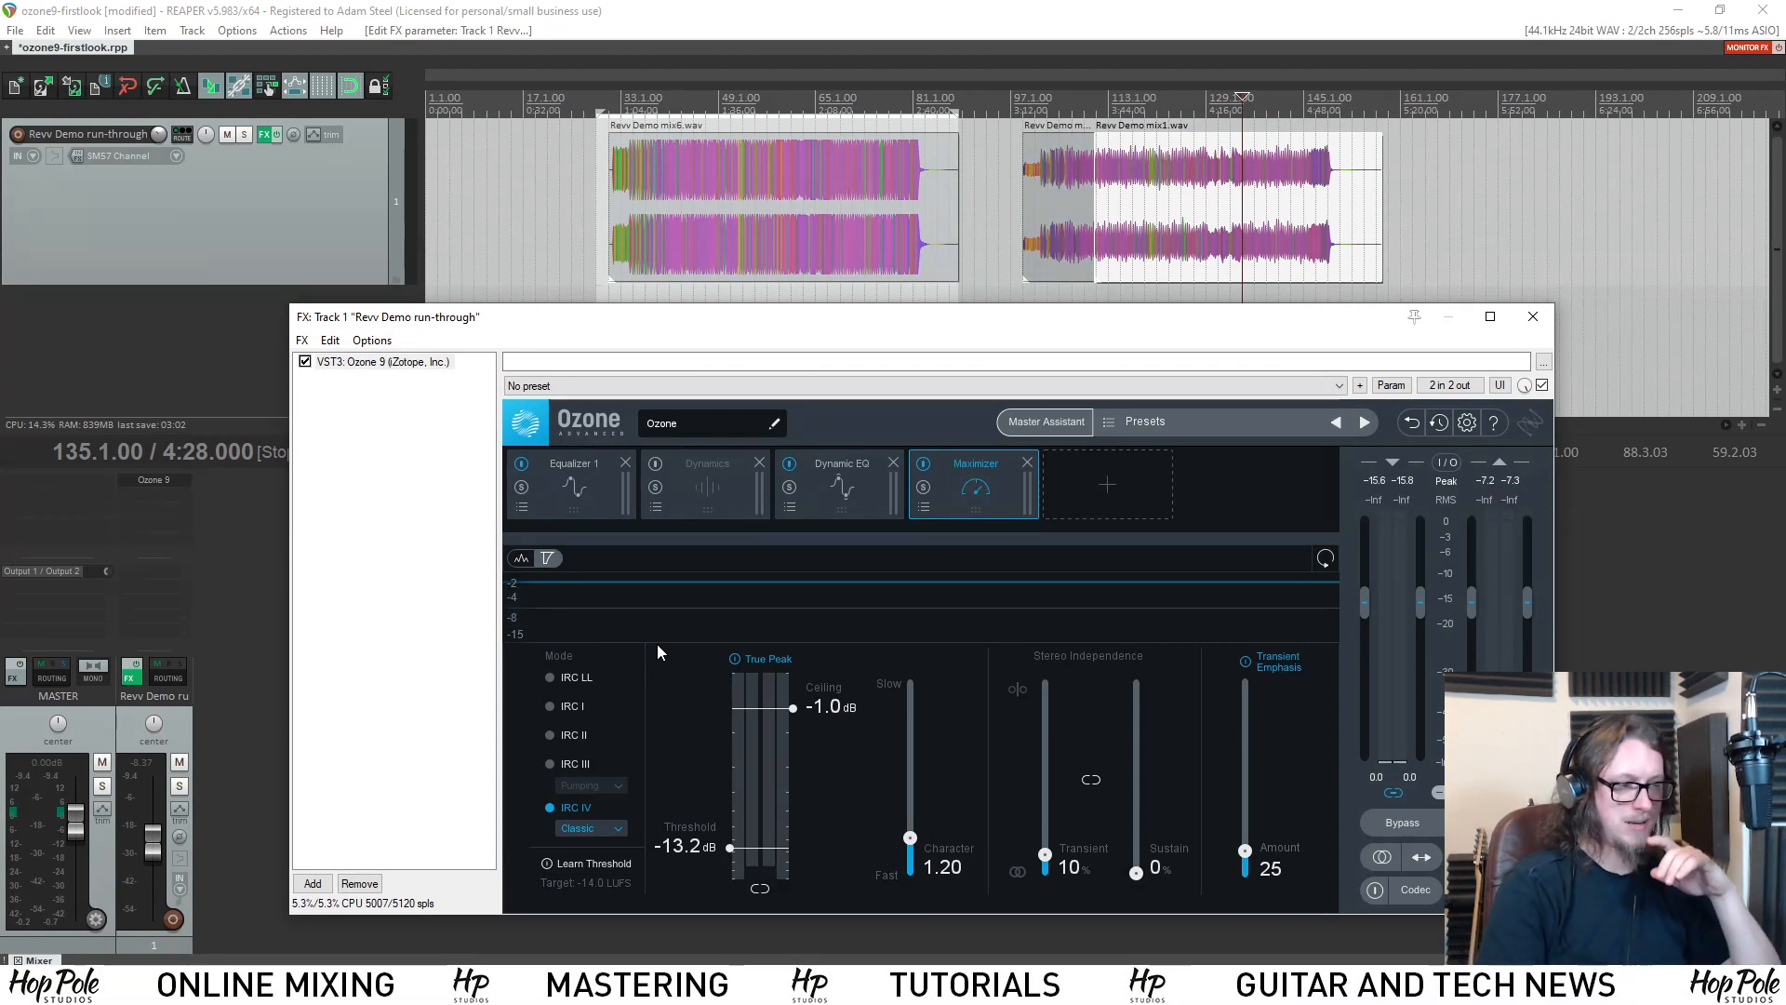
key(space)
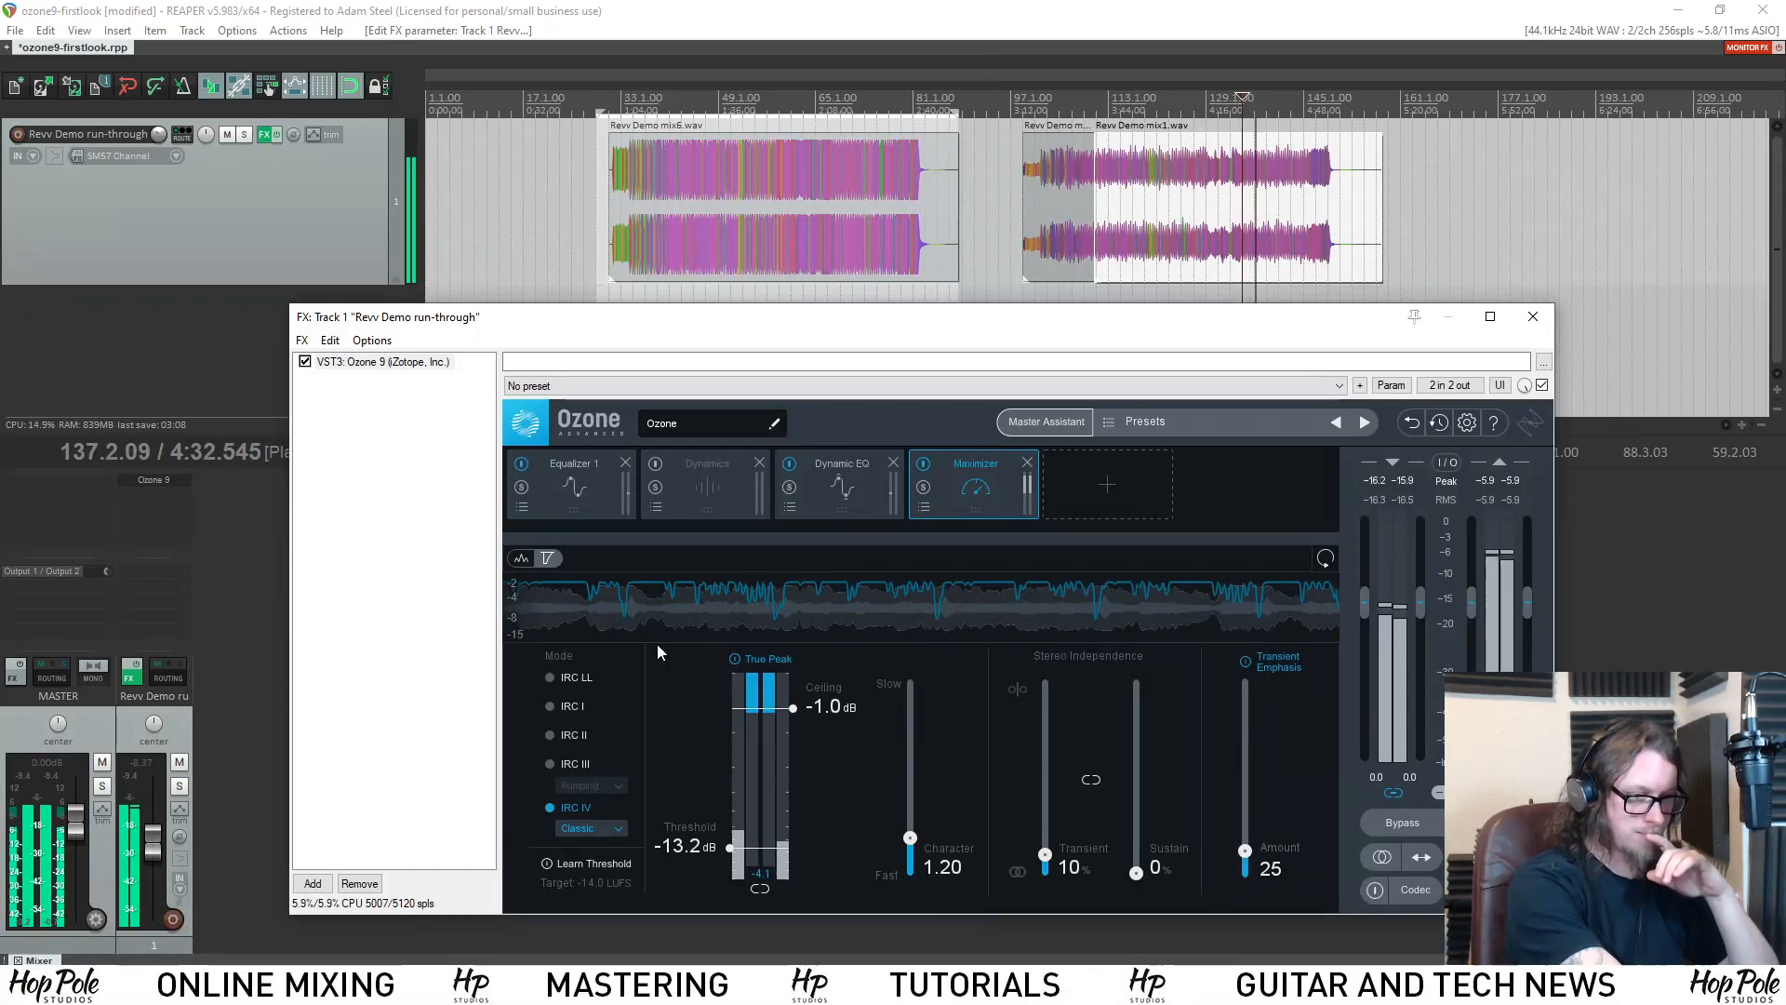
Stop playback and review the Dynamic EQ, Equalizer 1 and Maximizer settings in the suggested chain, ending on Dynamic EQ.
key(space)
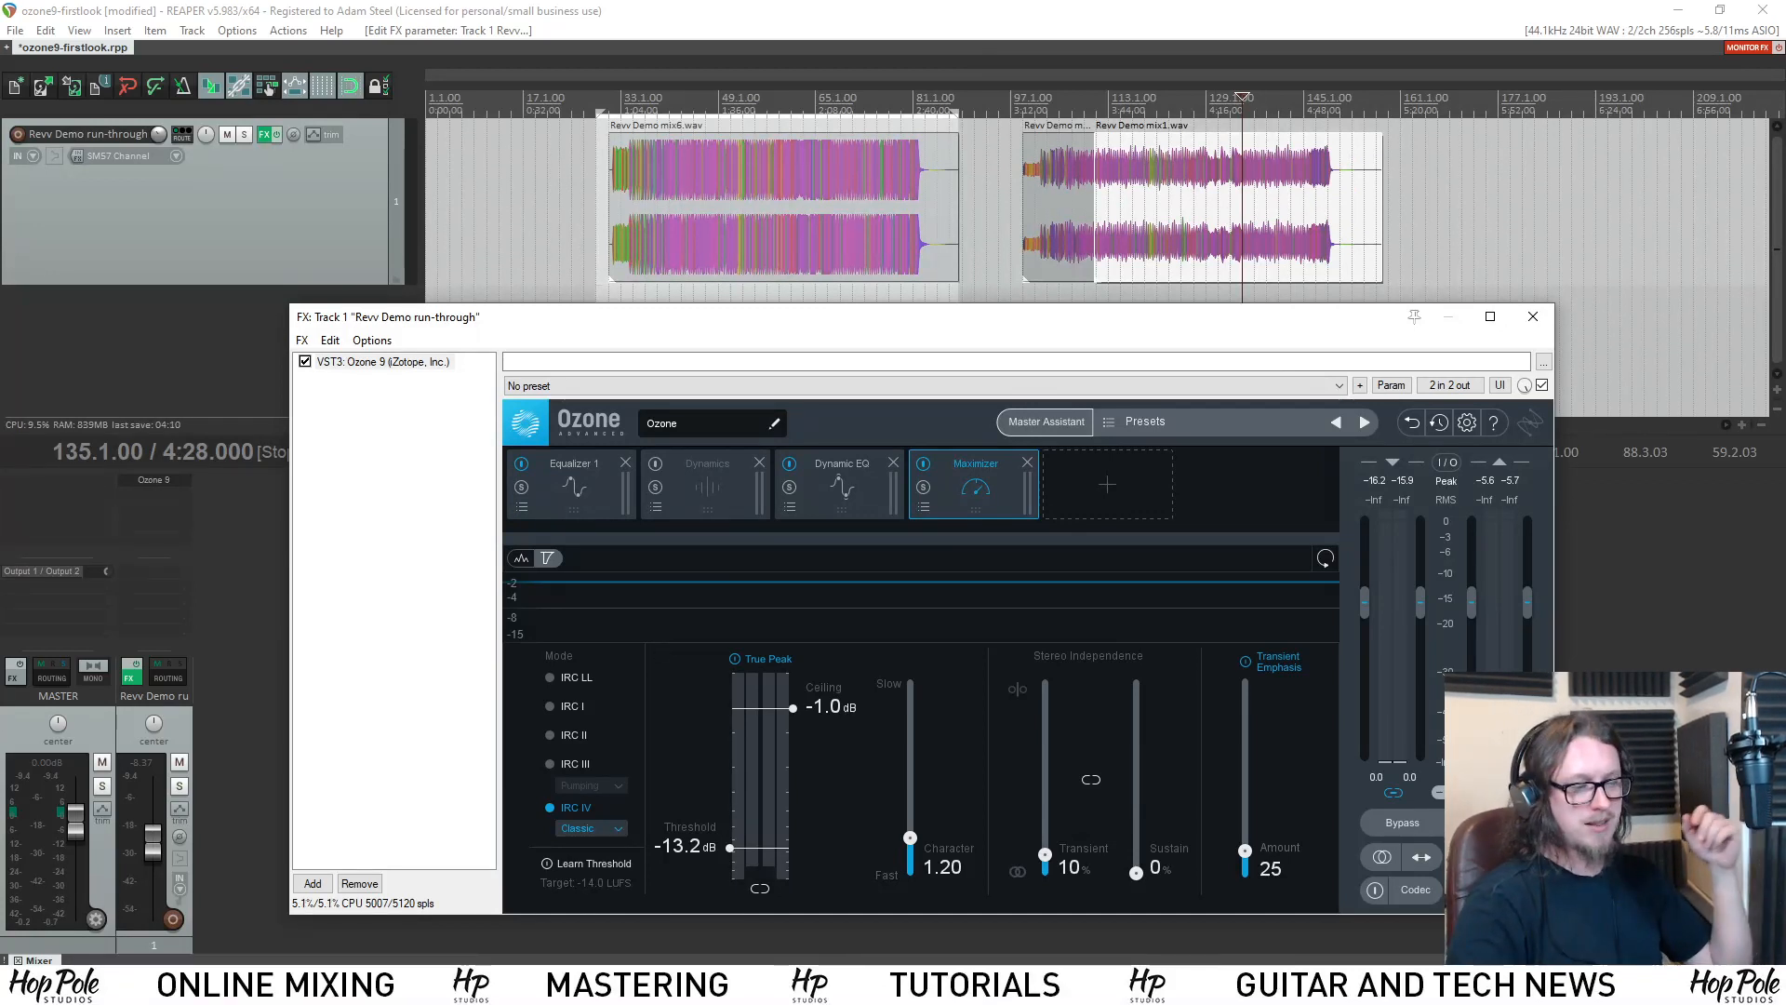
click(817, 499)
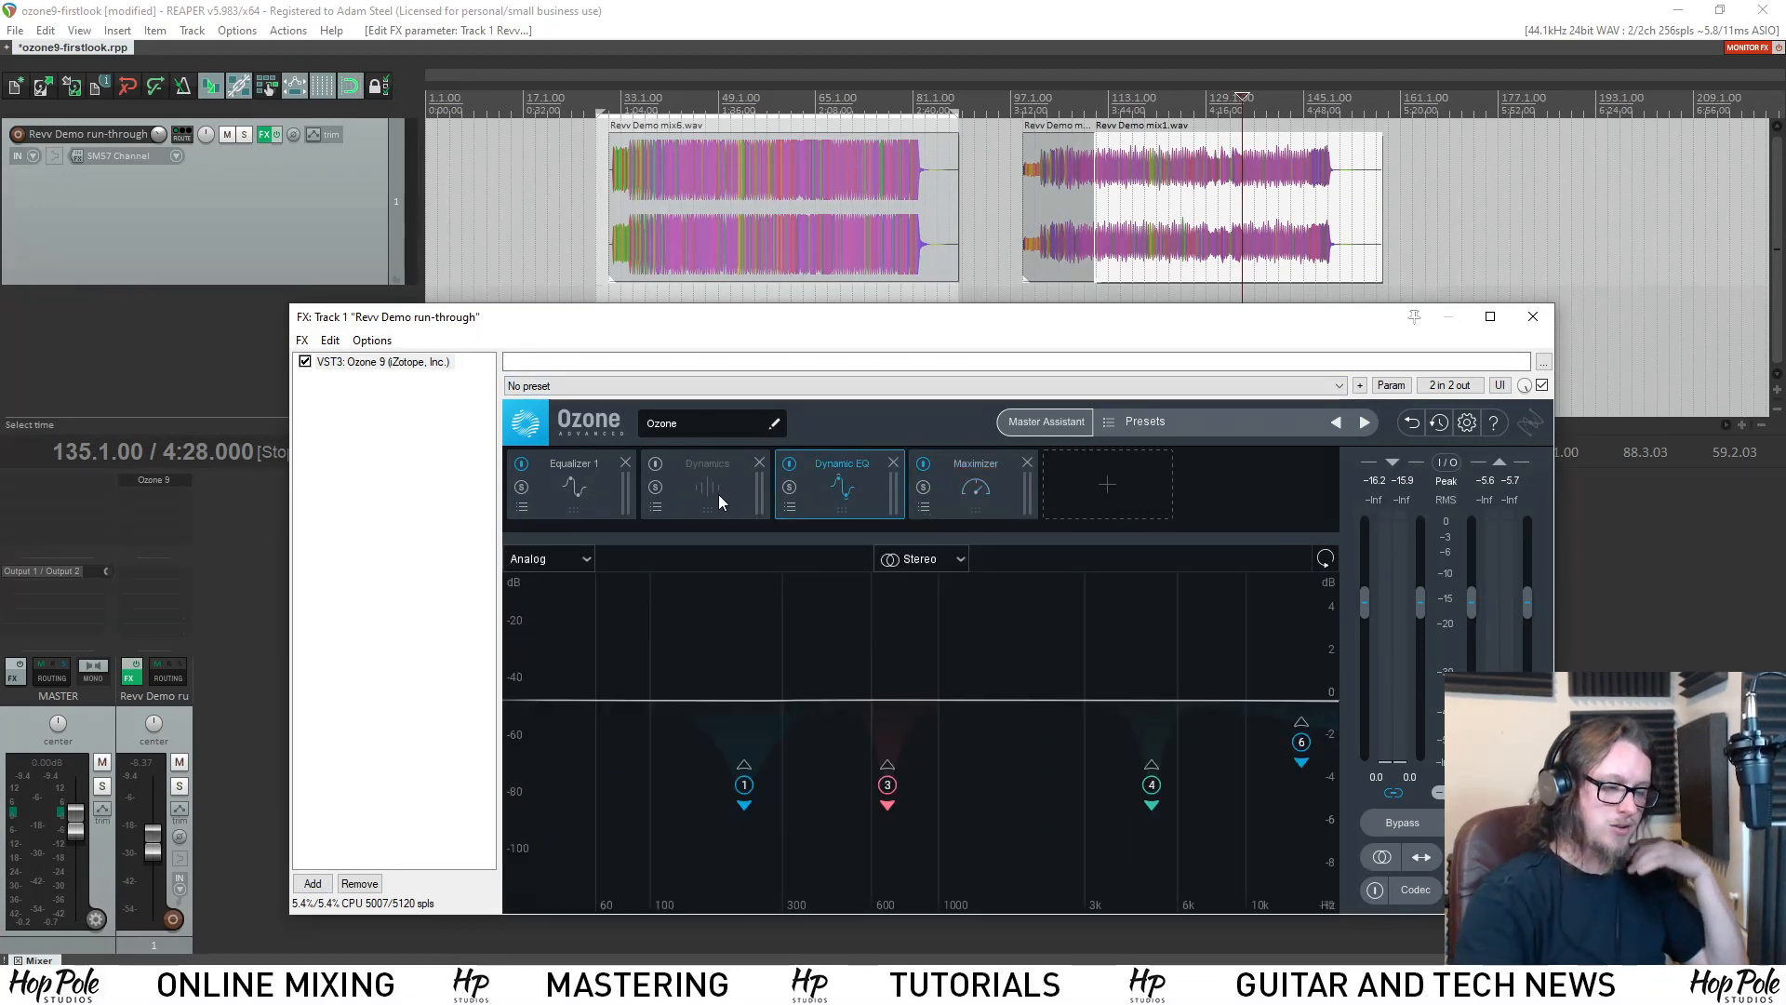
click(615, 499)
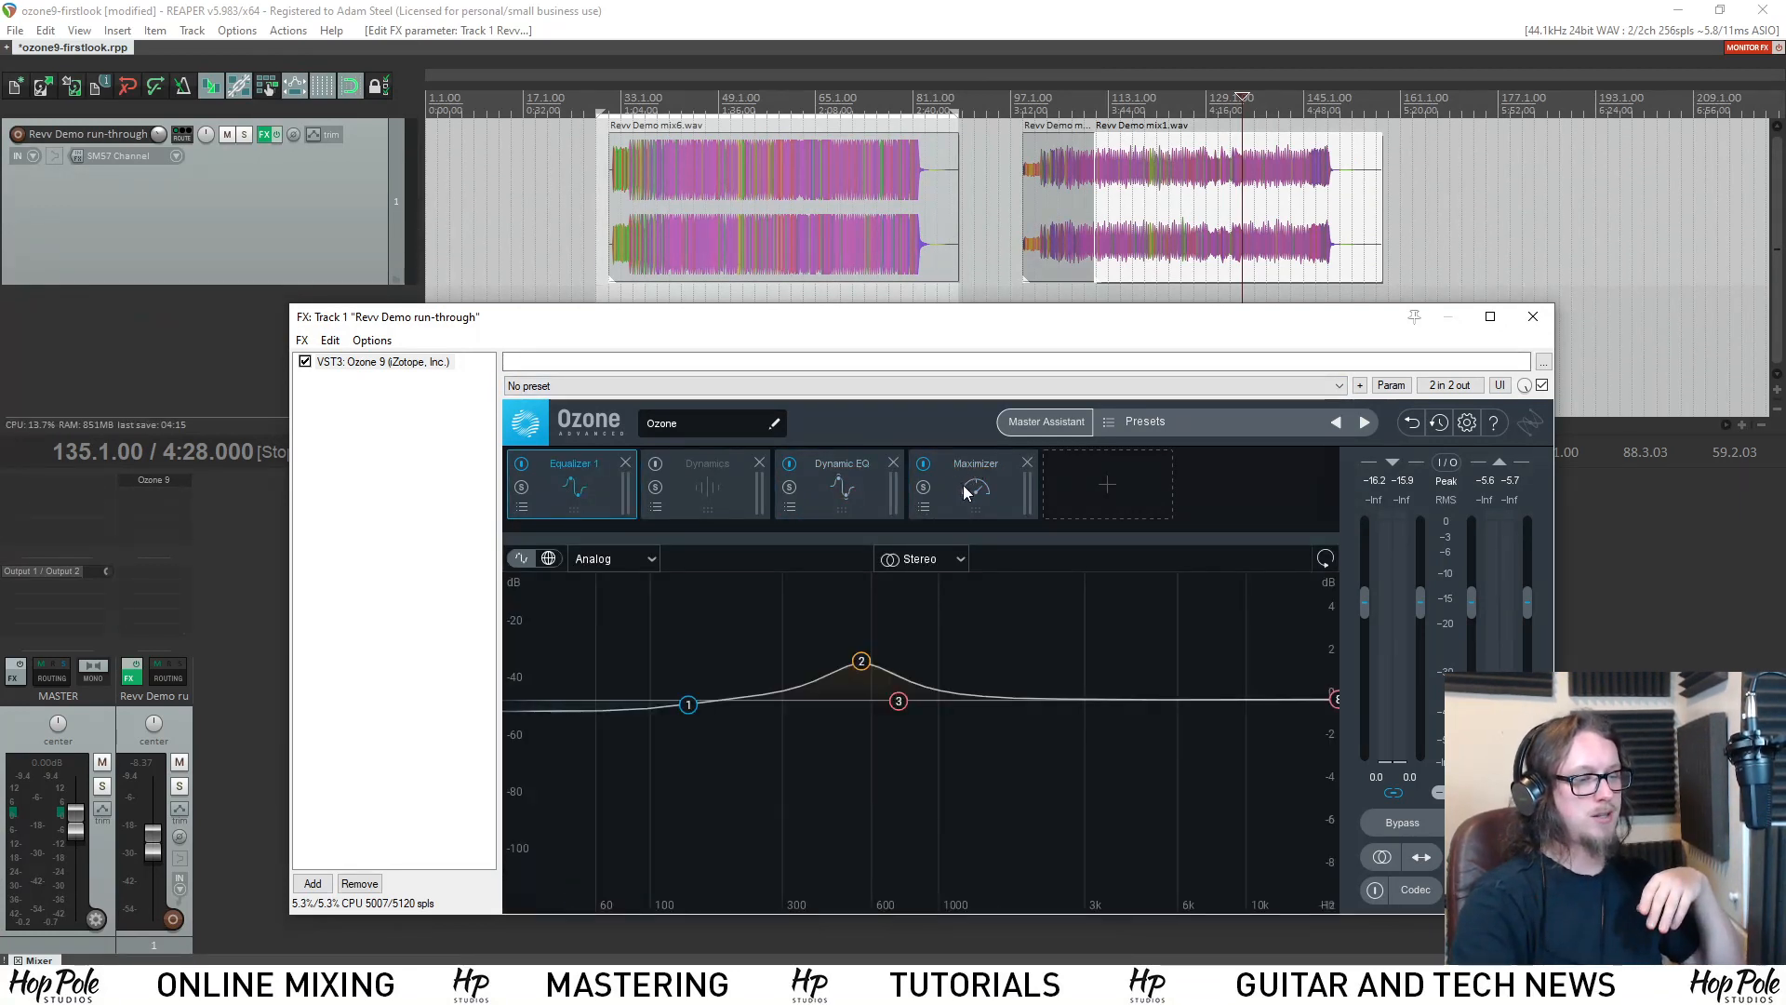
click(968, 498)
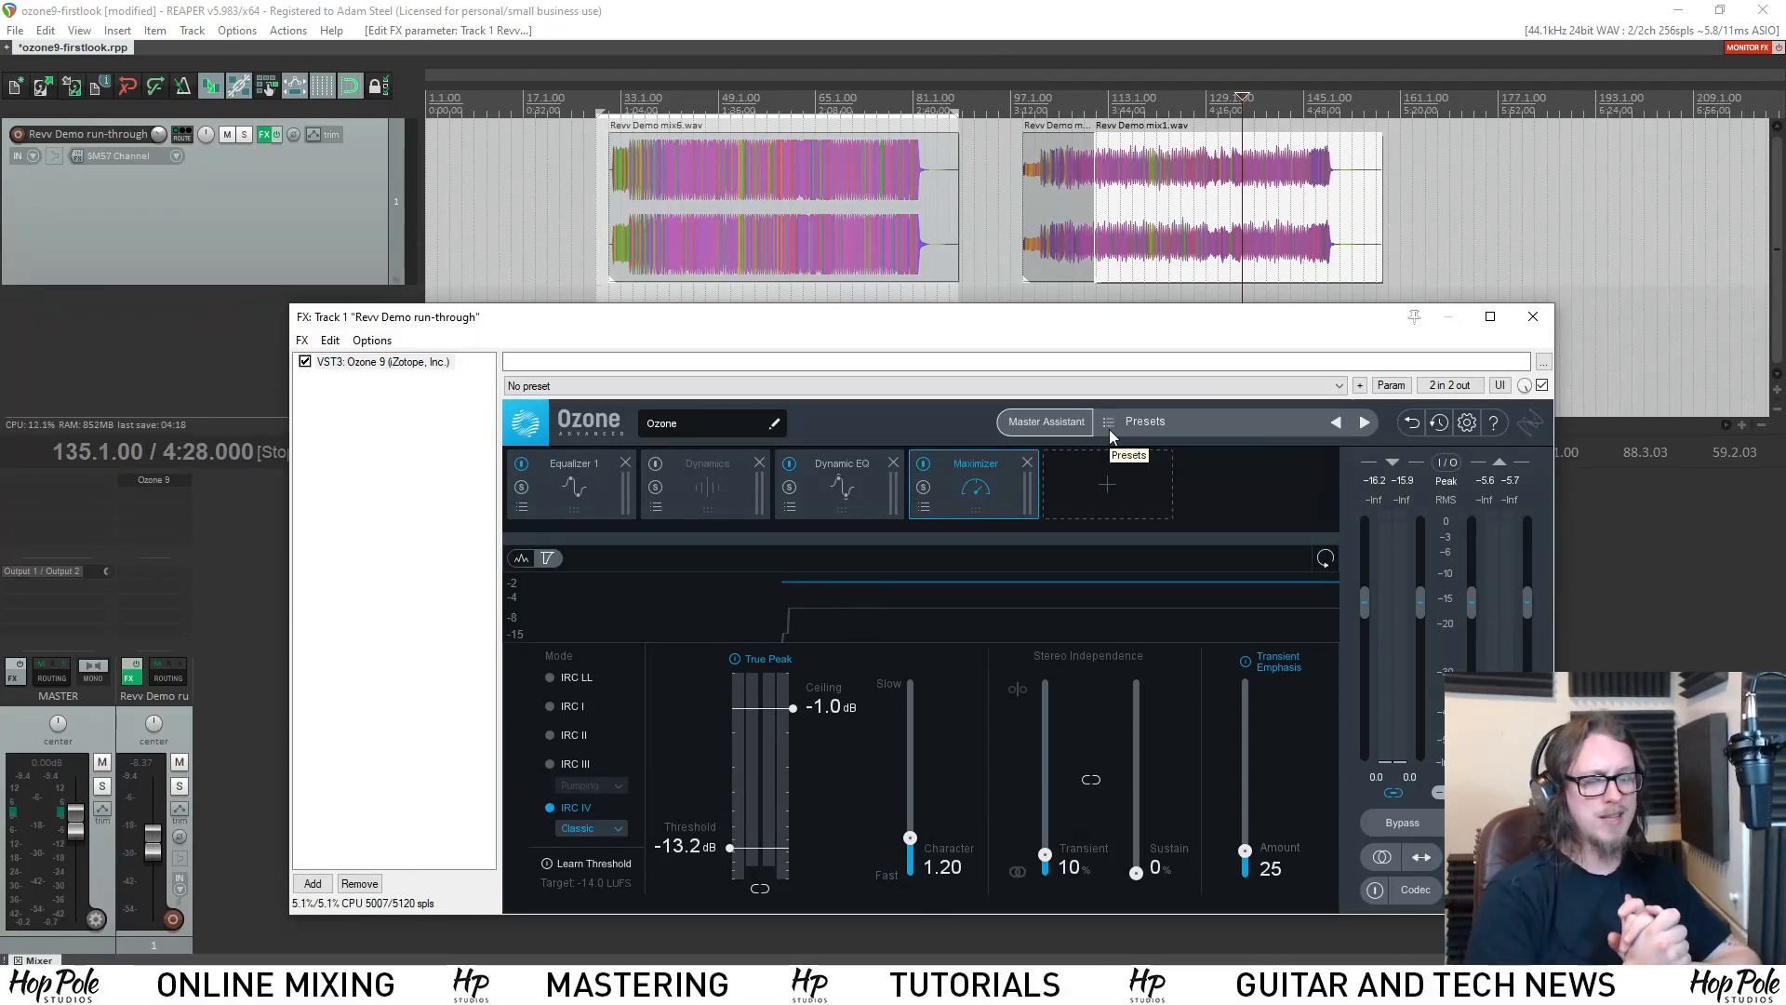
click(875, 501)
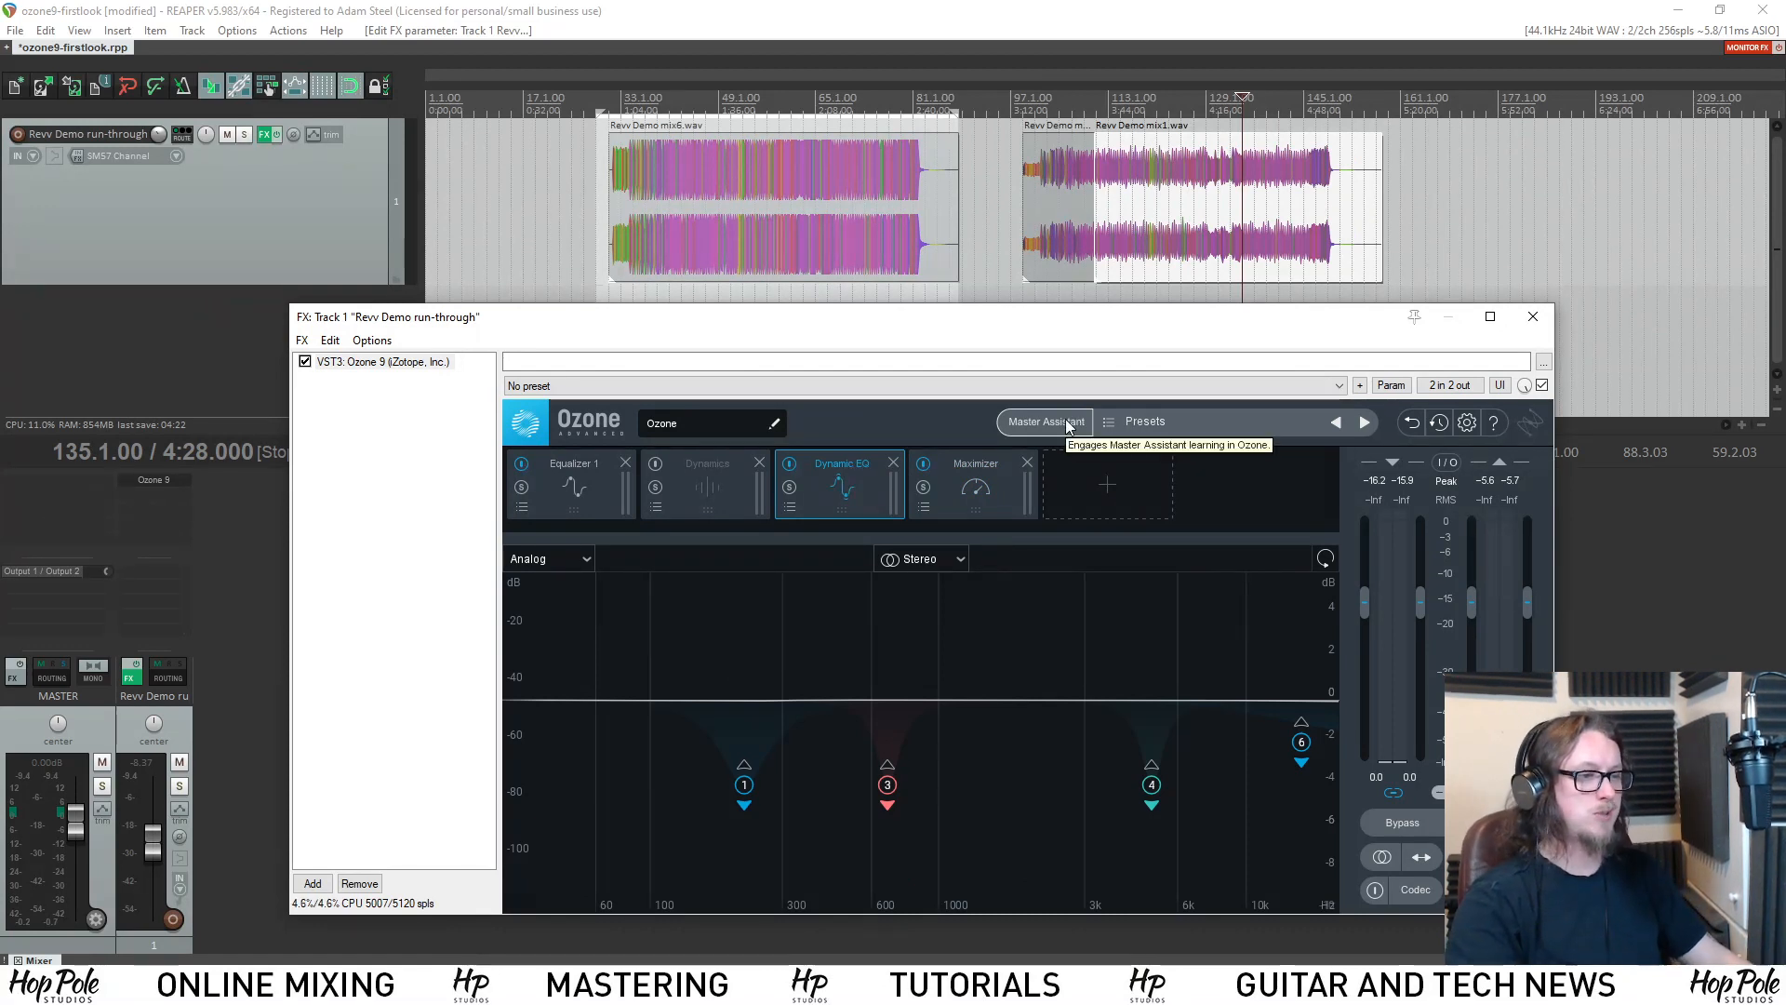
click(735, 498)
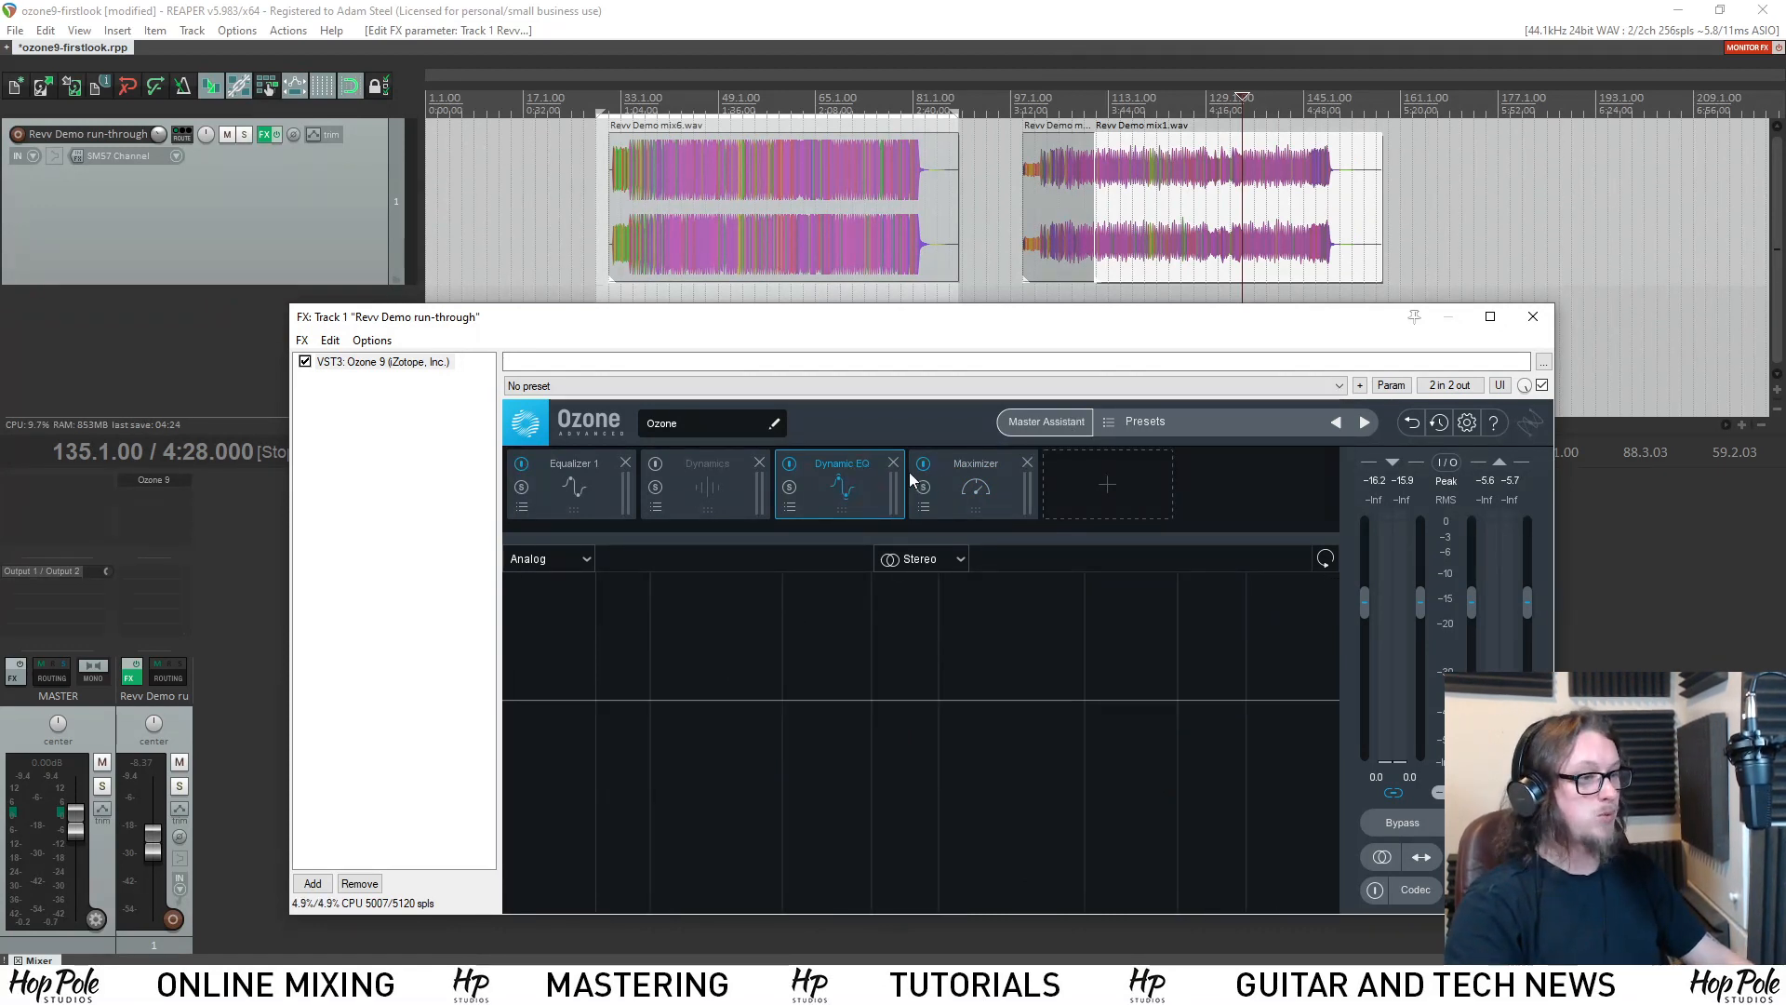
Return to the Maximizer, open the list of modules available for the chain, and shift the effects window slightly.
click(938, 472)
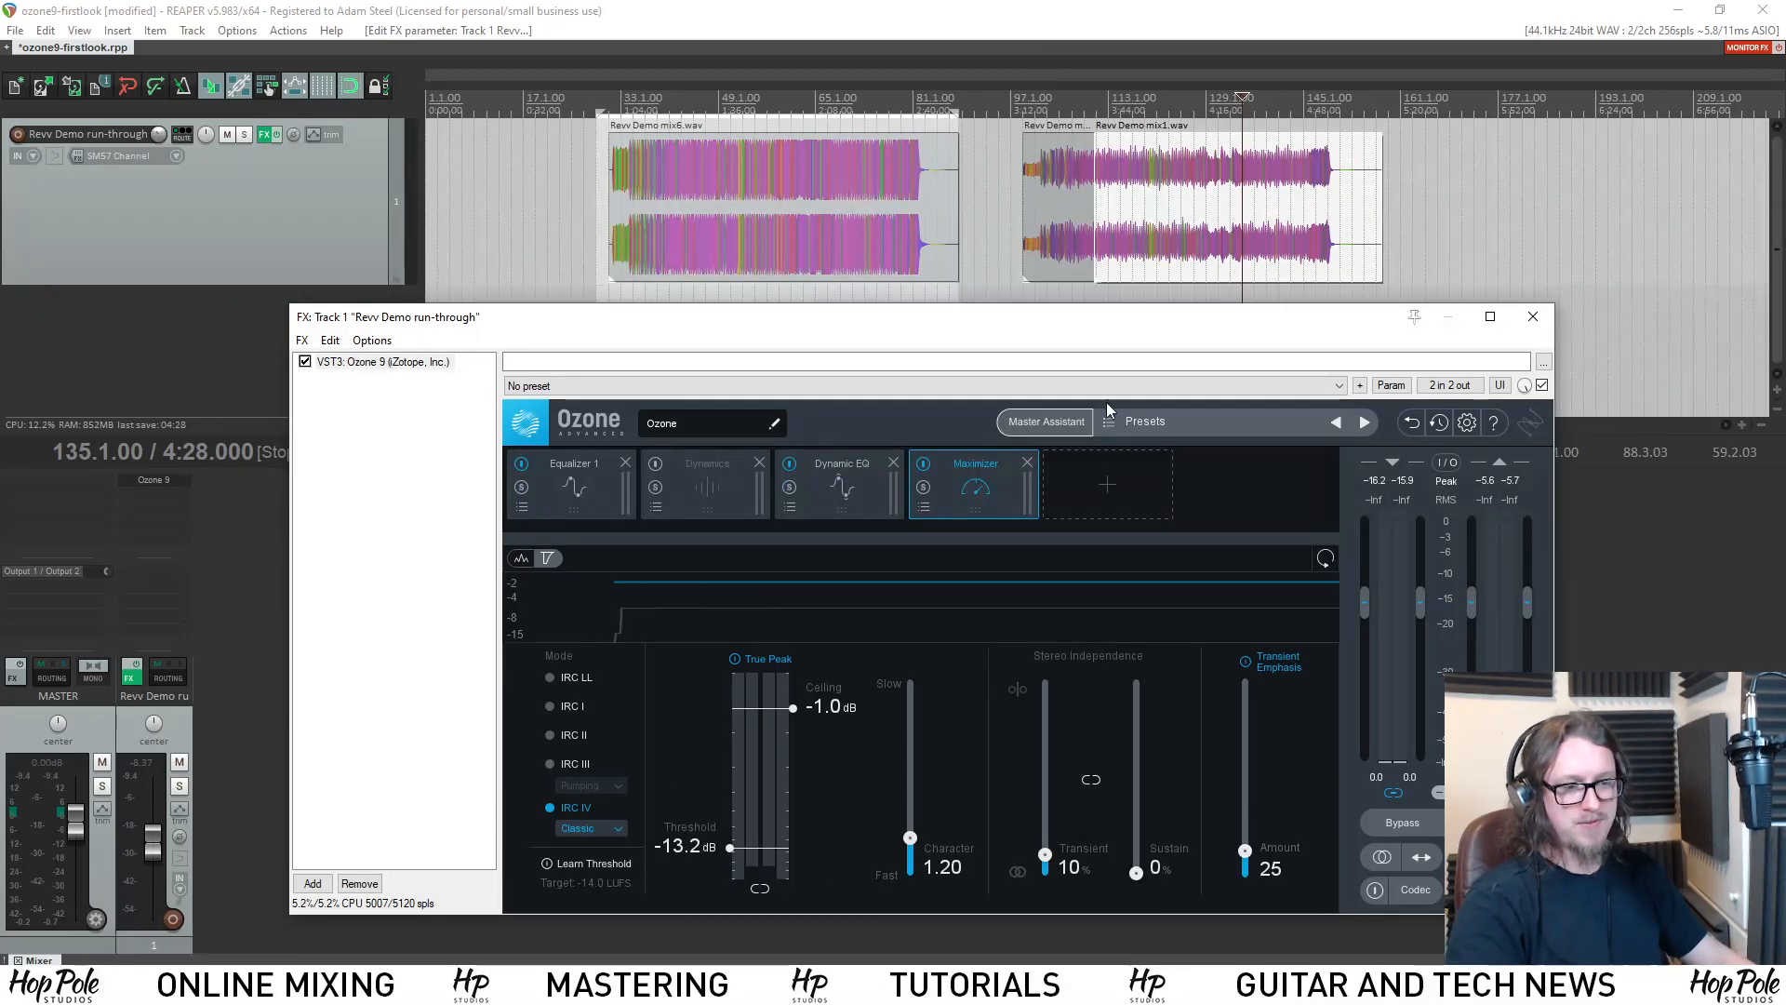
click(1072, 482)
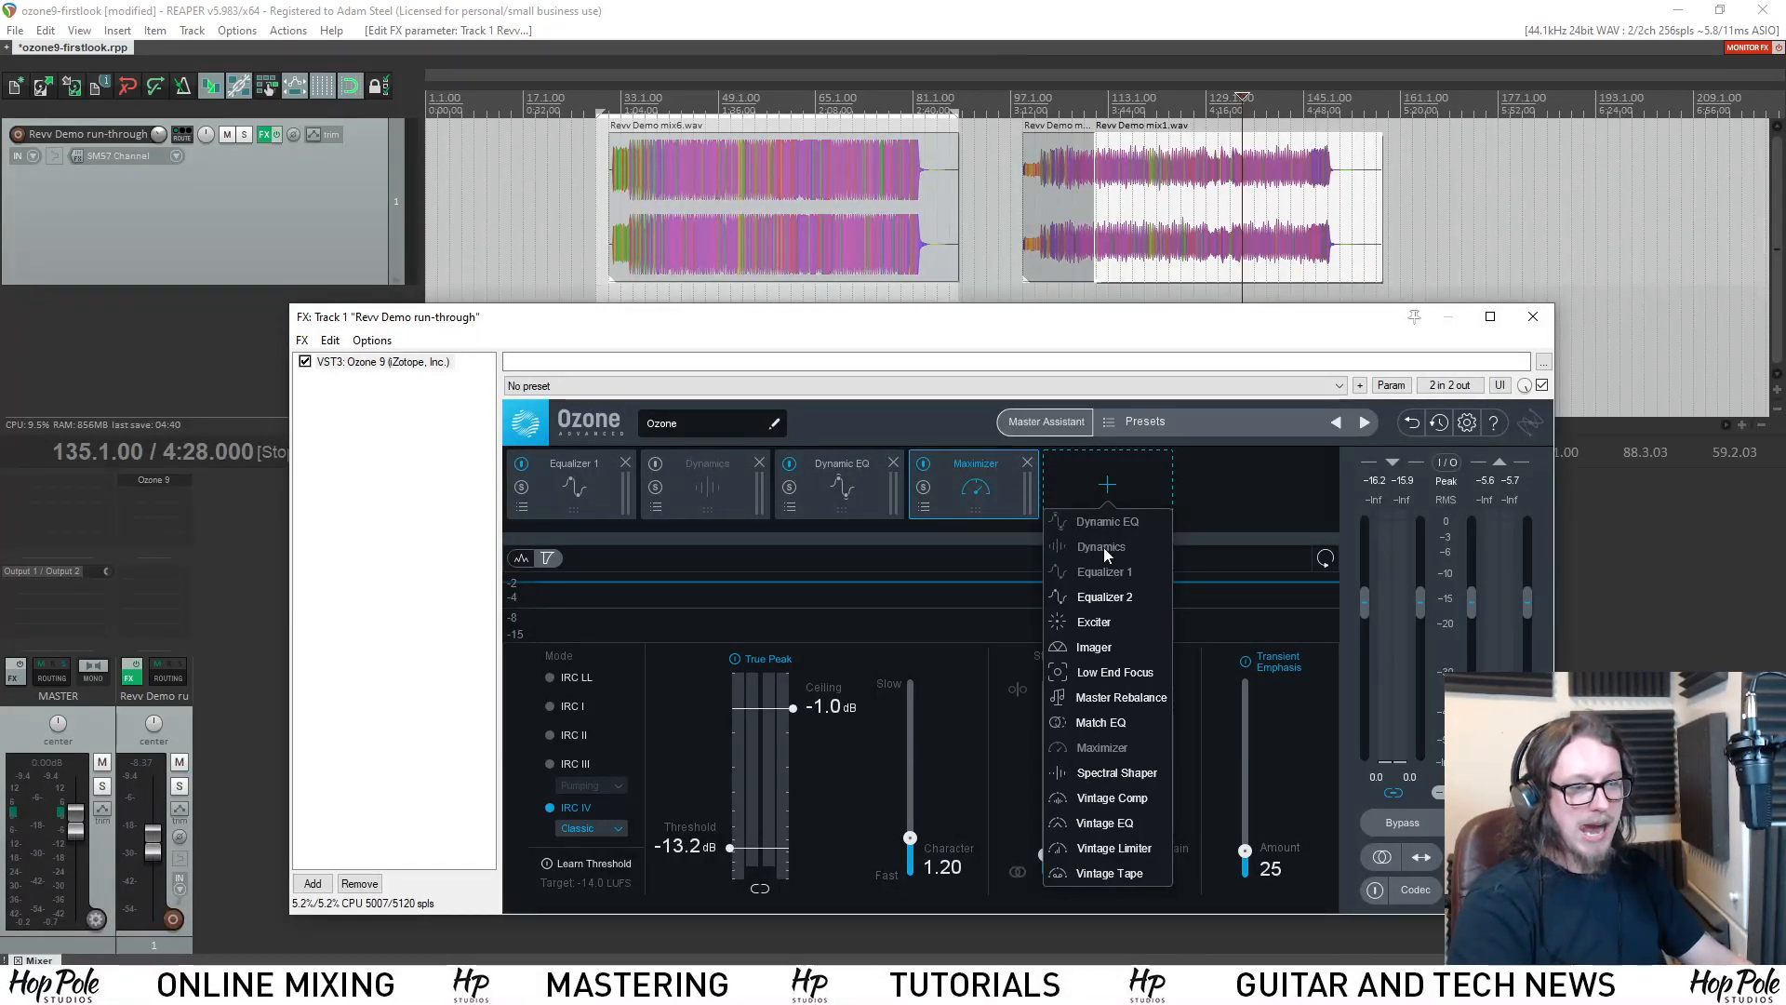
drag(989, 325, 1004, 323)
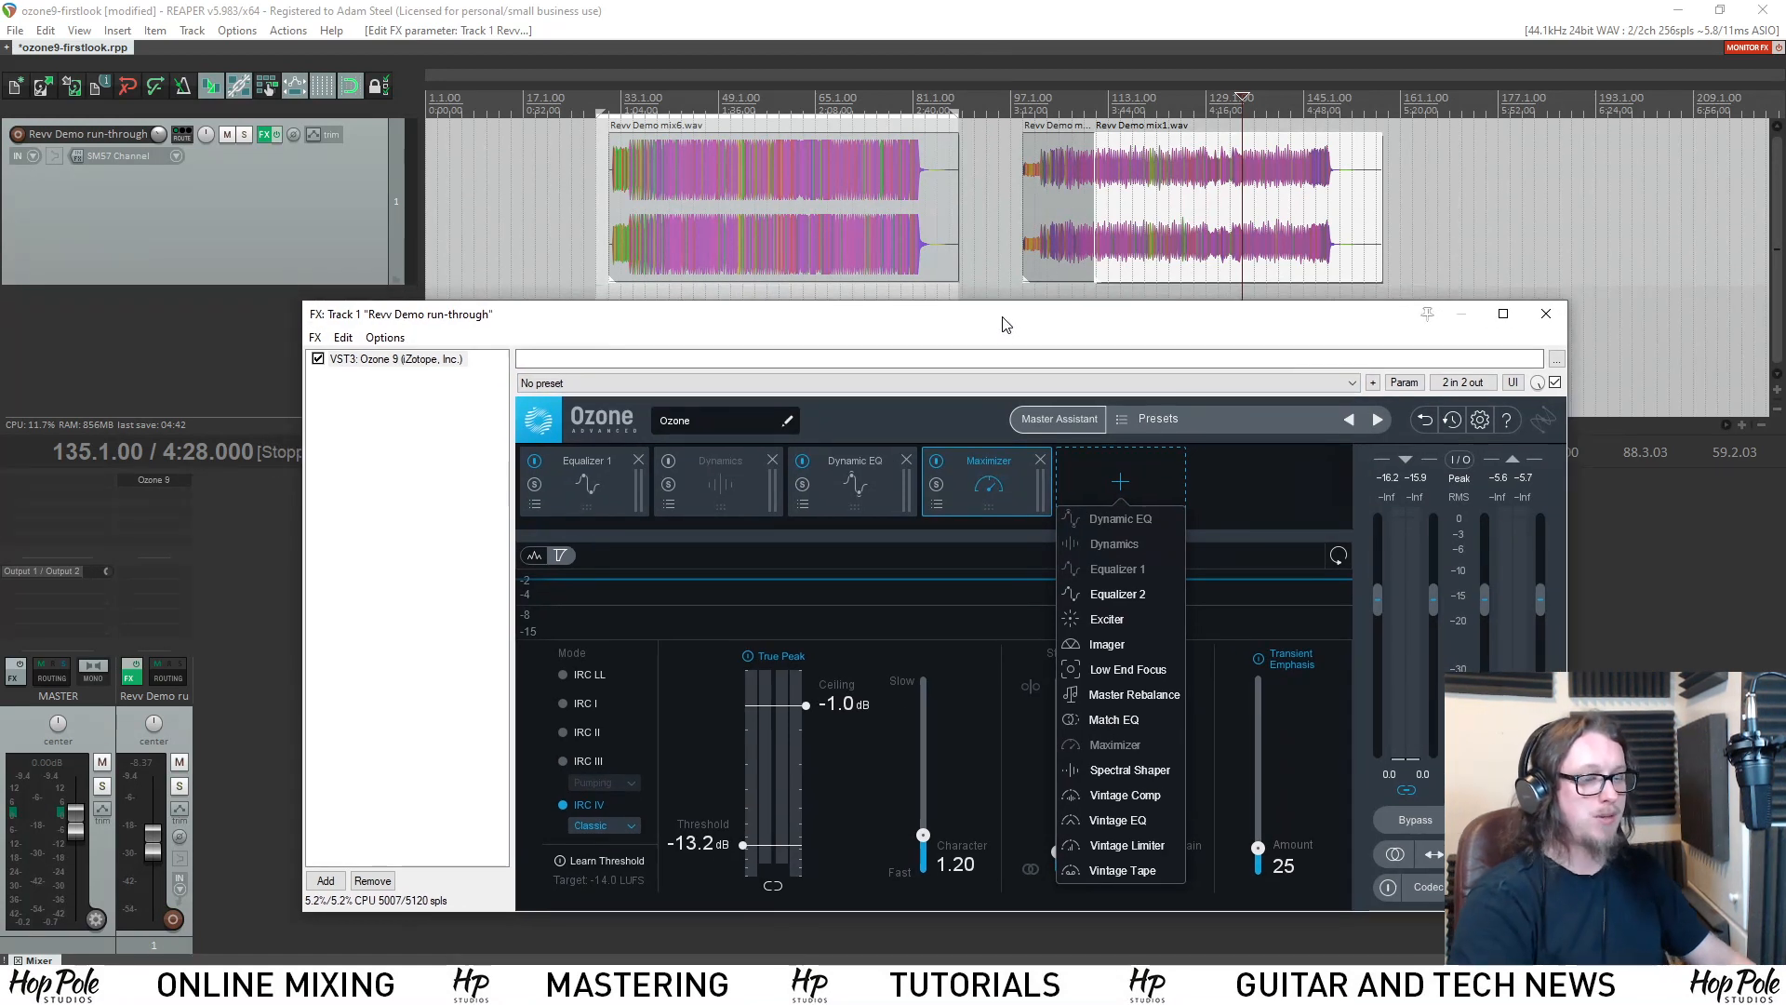